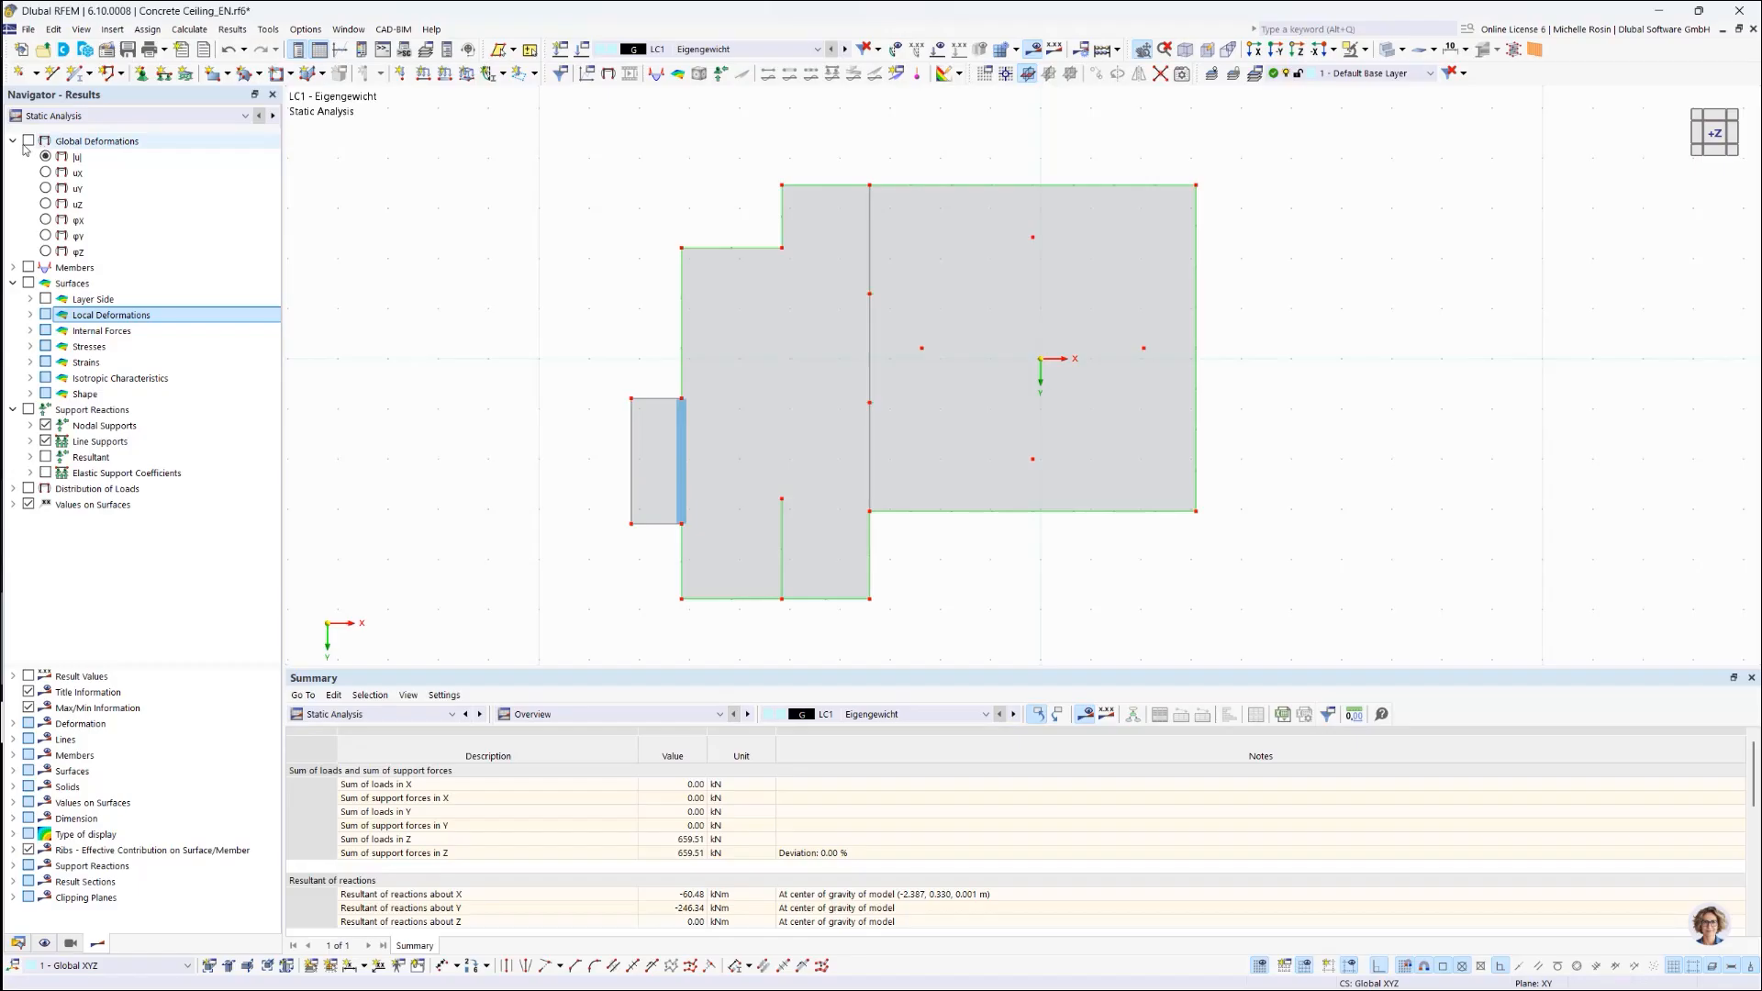
# Step: Show the Global Deformations contour without surface value labels and open the Solver Flow graph
pyautogui.click(29, 142)
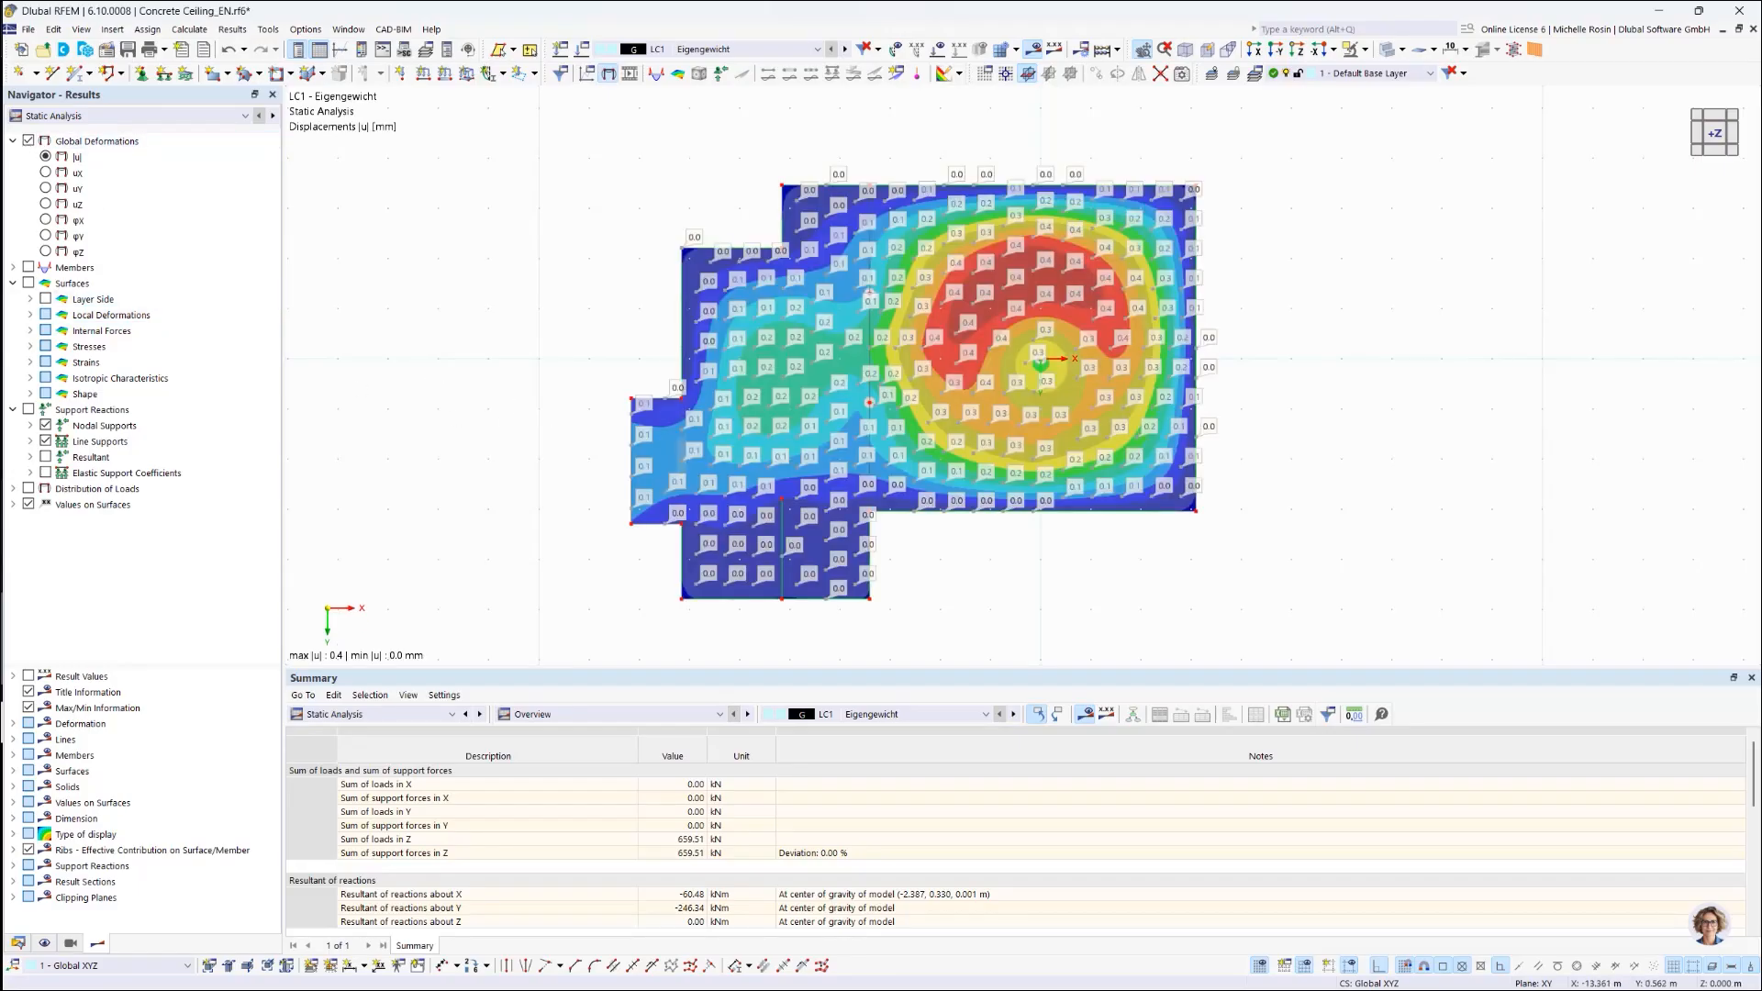
pyautogui.click(28, 505)
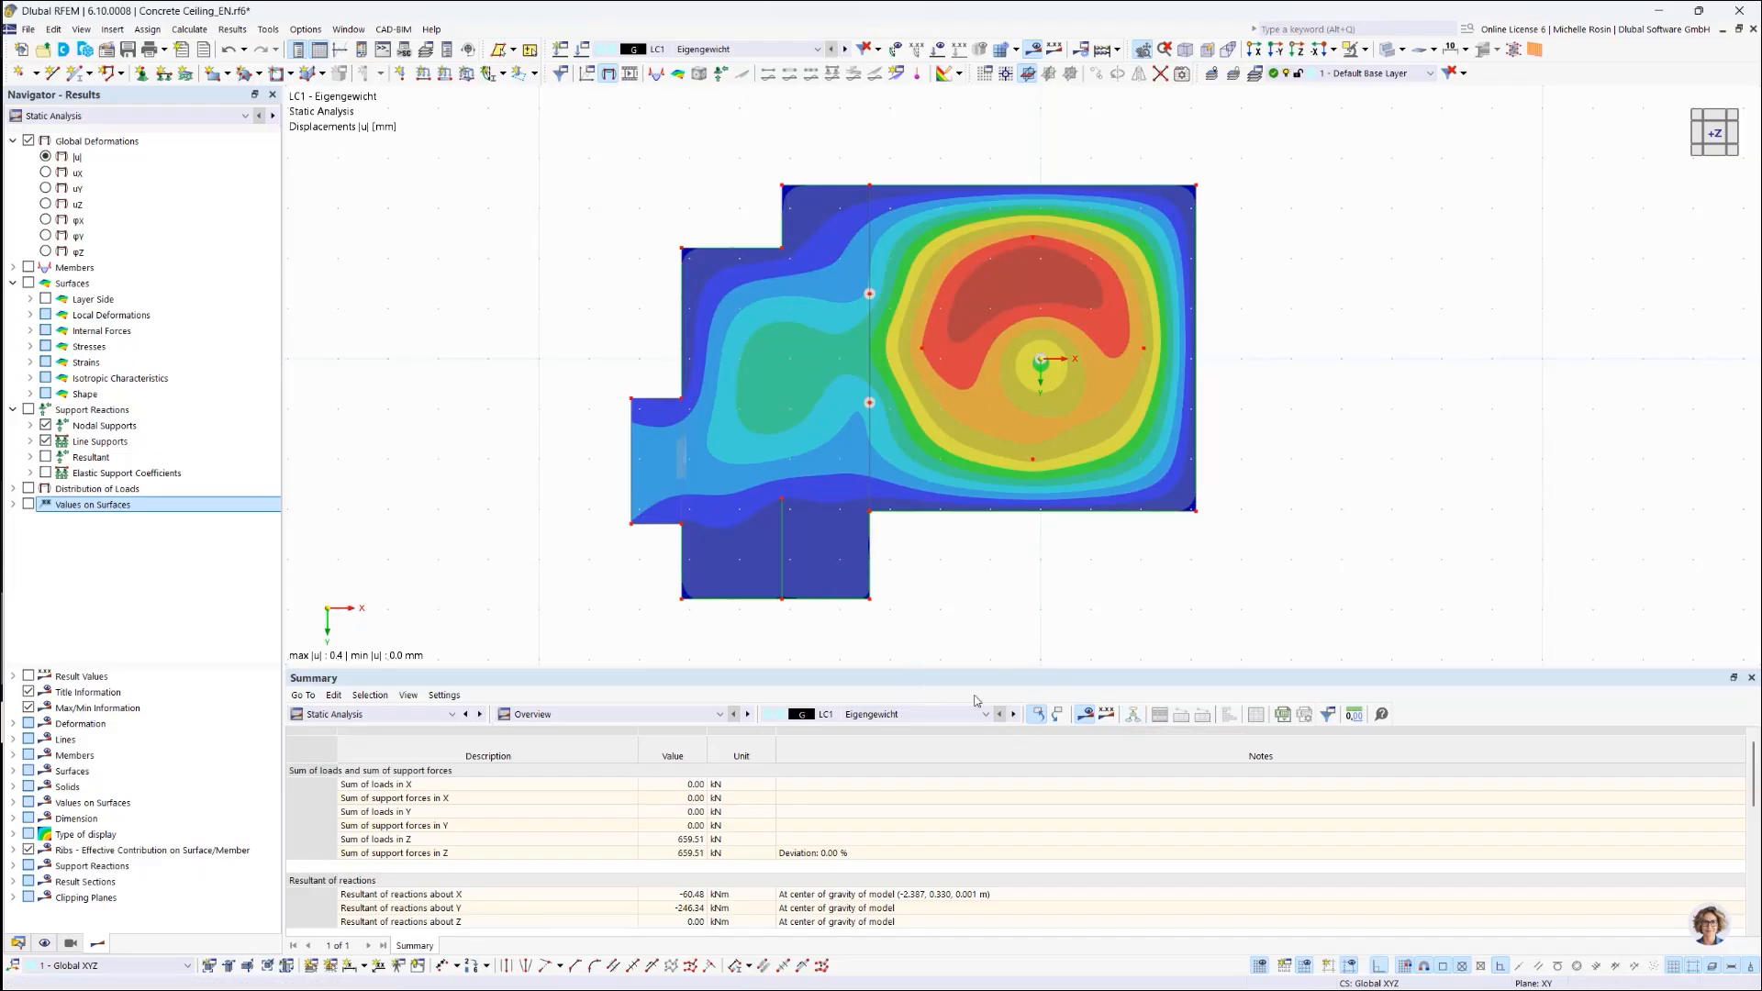
pyautogui.click(1133, 714)
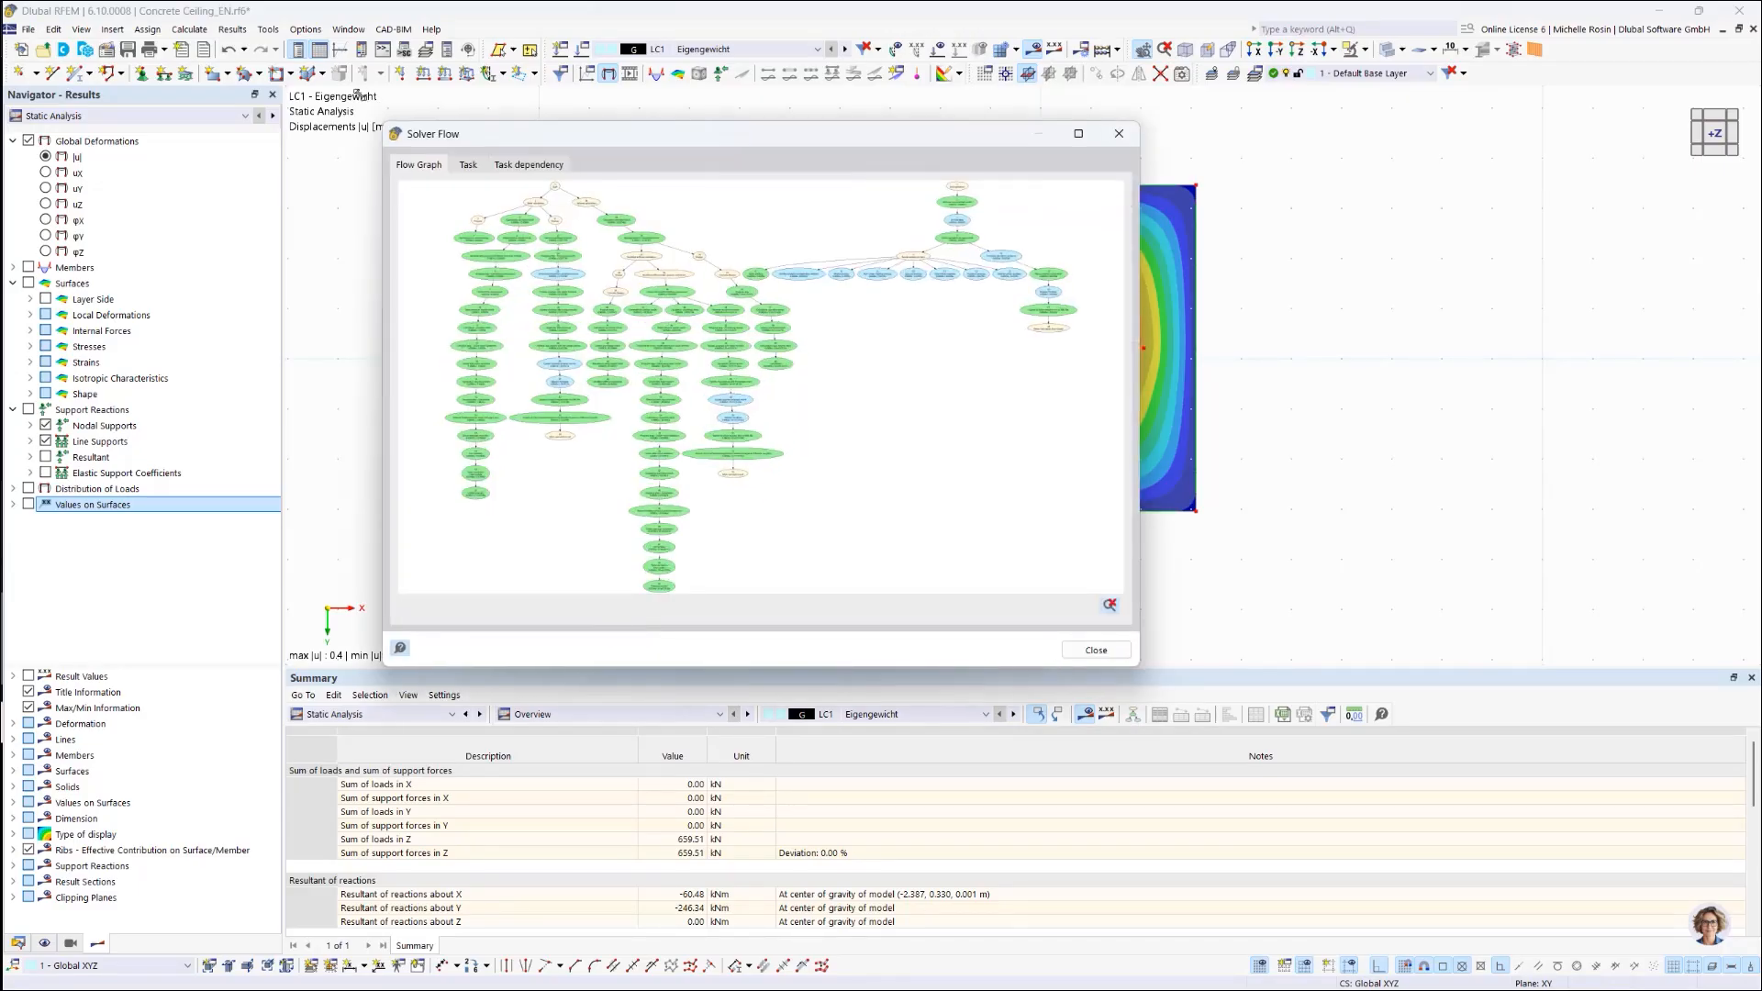
# Step: Widen the Solver Flow window, zoom around its flow graph, then close it
pyautogui.moveTo(1138, 662); pyautogui.dragTo(1529, 677)
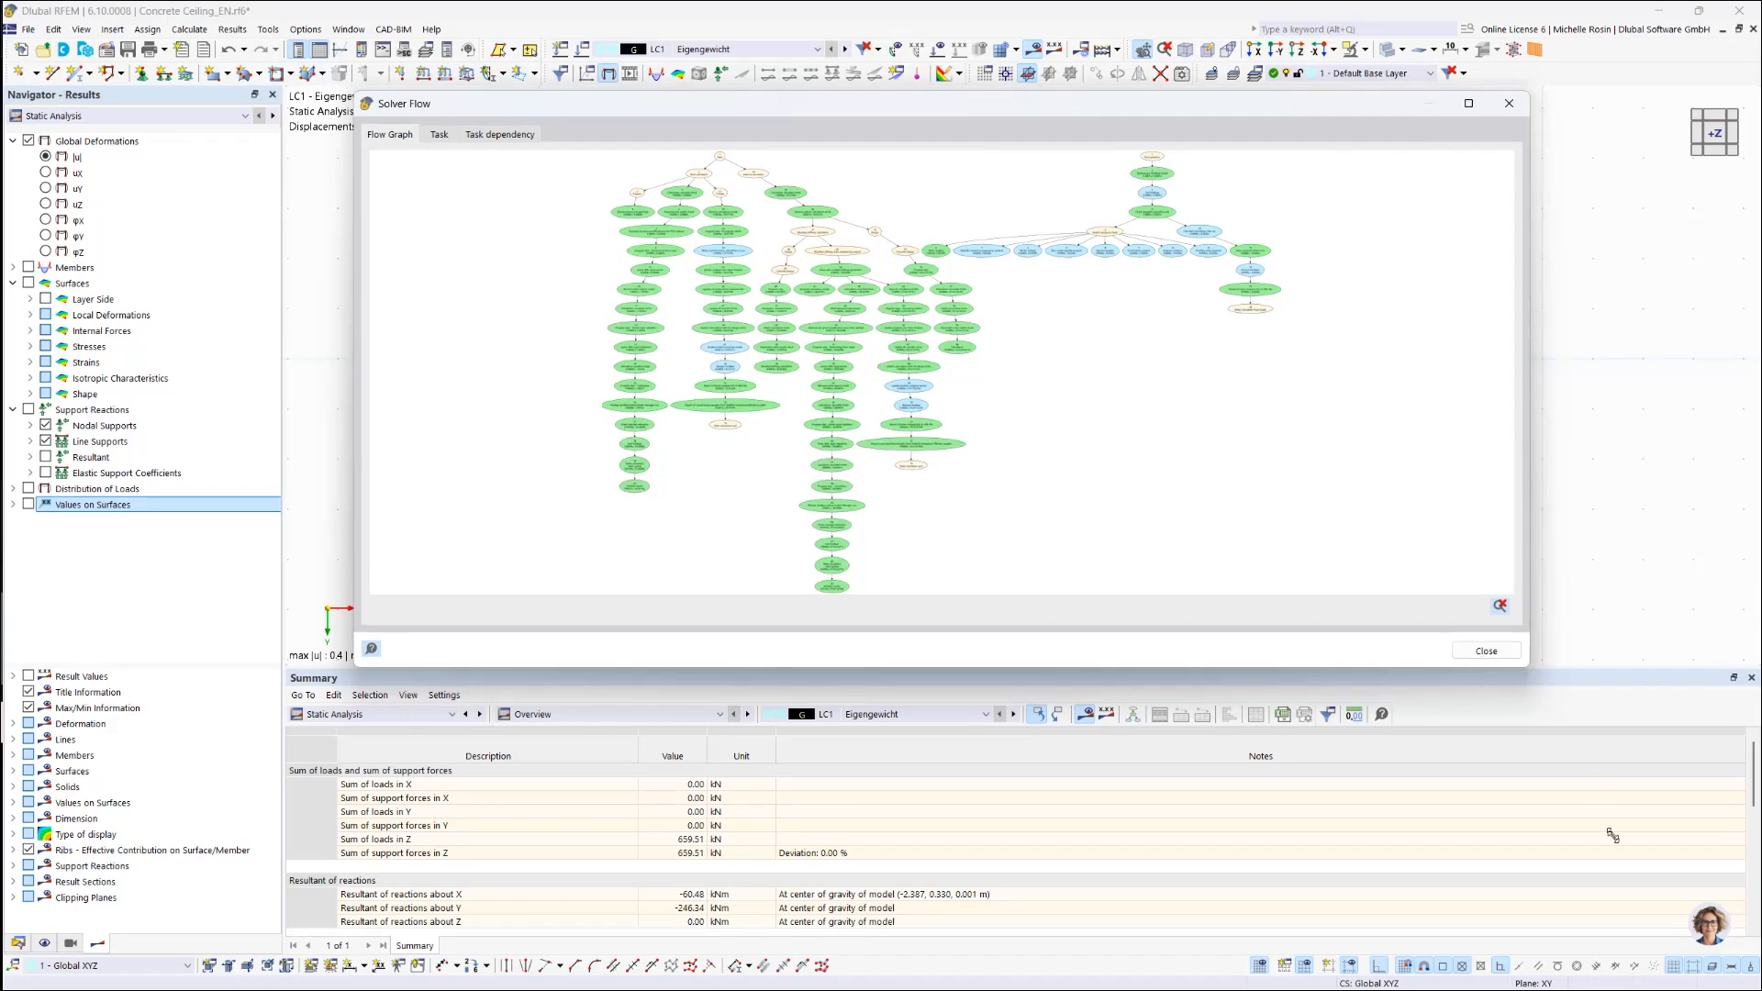
pyautogui.moveTo(1613, 836); pyautogui.dragTo(1625, 857)
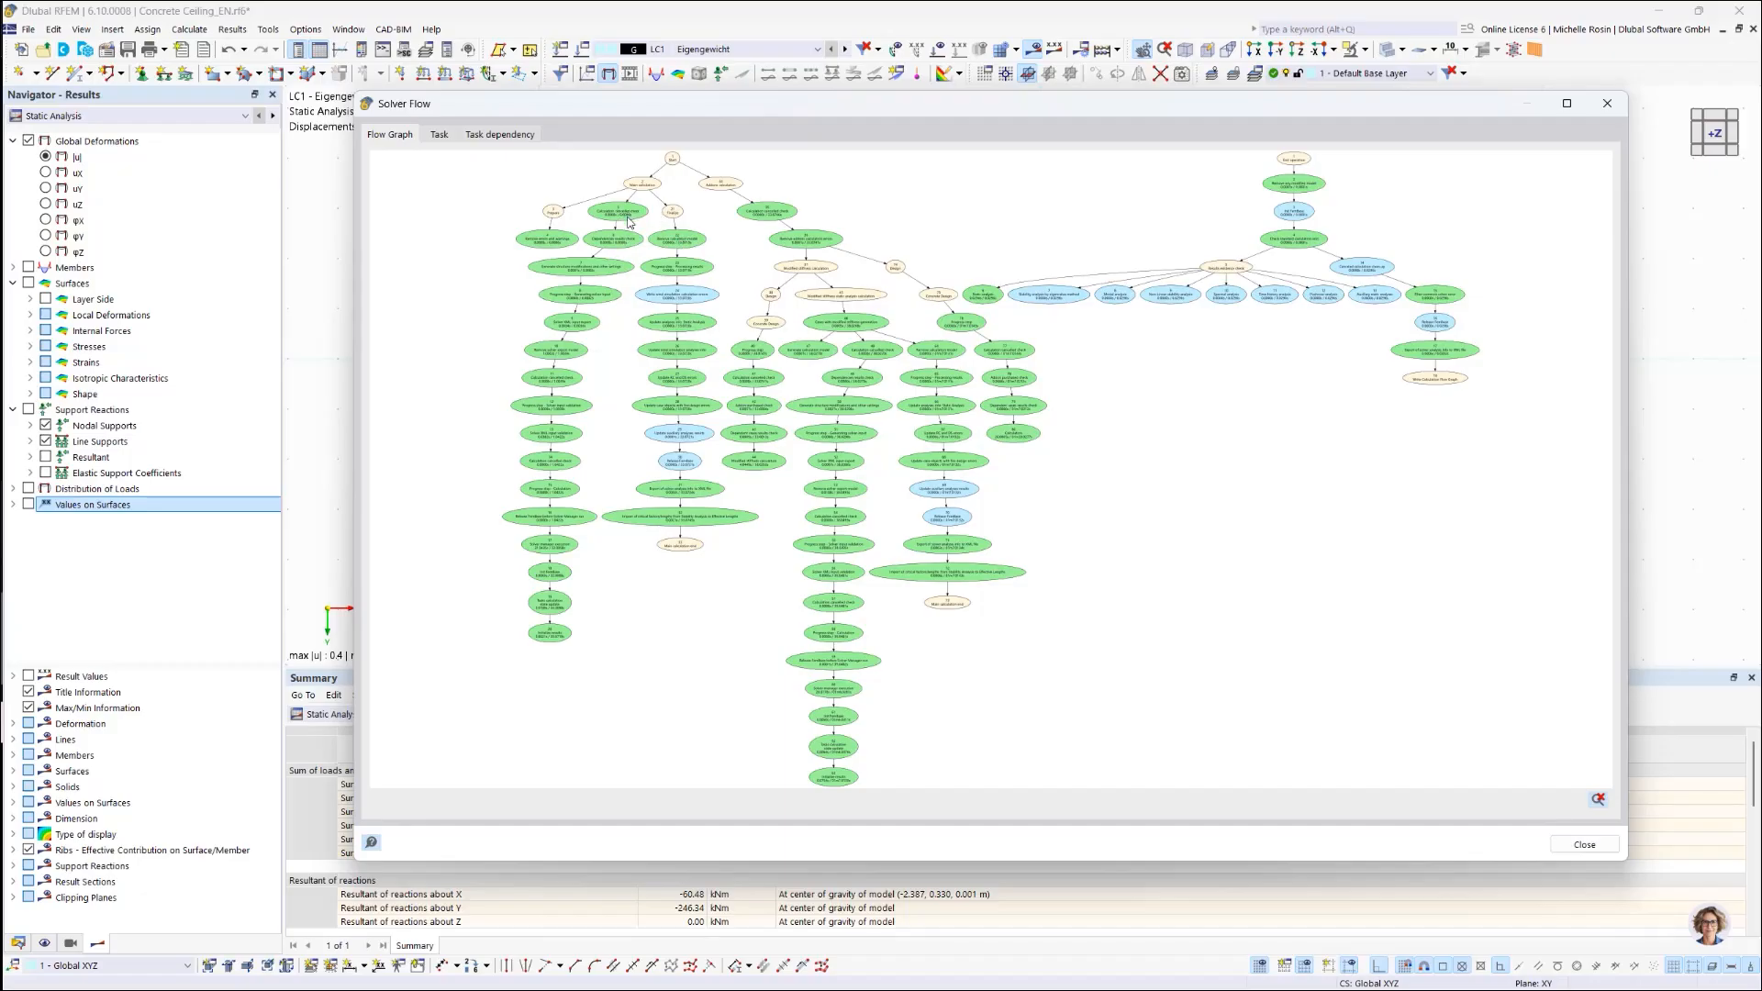
pyautogui.scroll(3, 631, 229)
pyautogui.scroll(1, 631, 230)
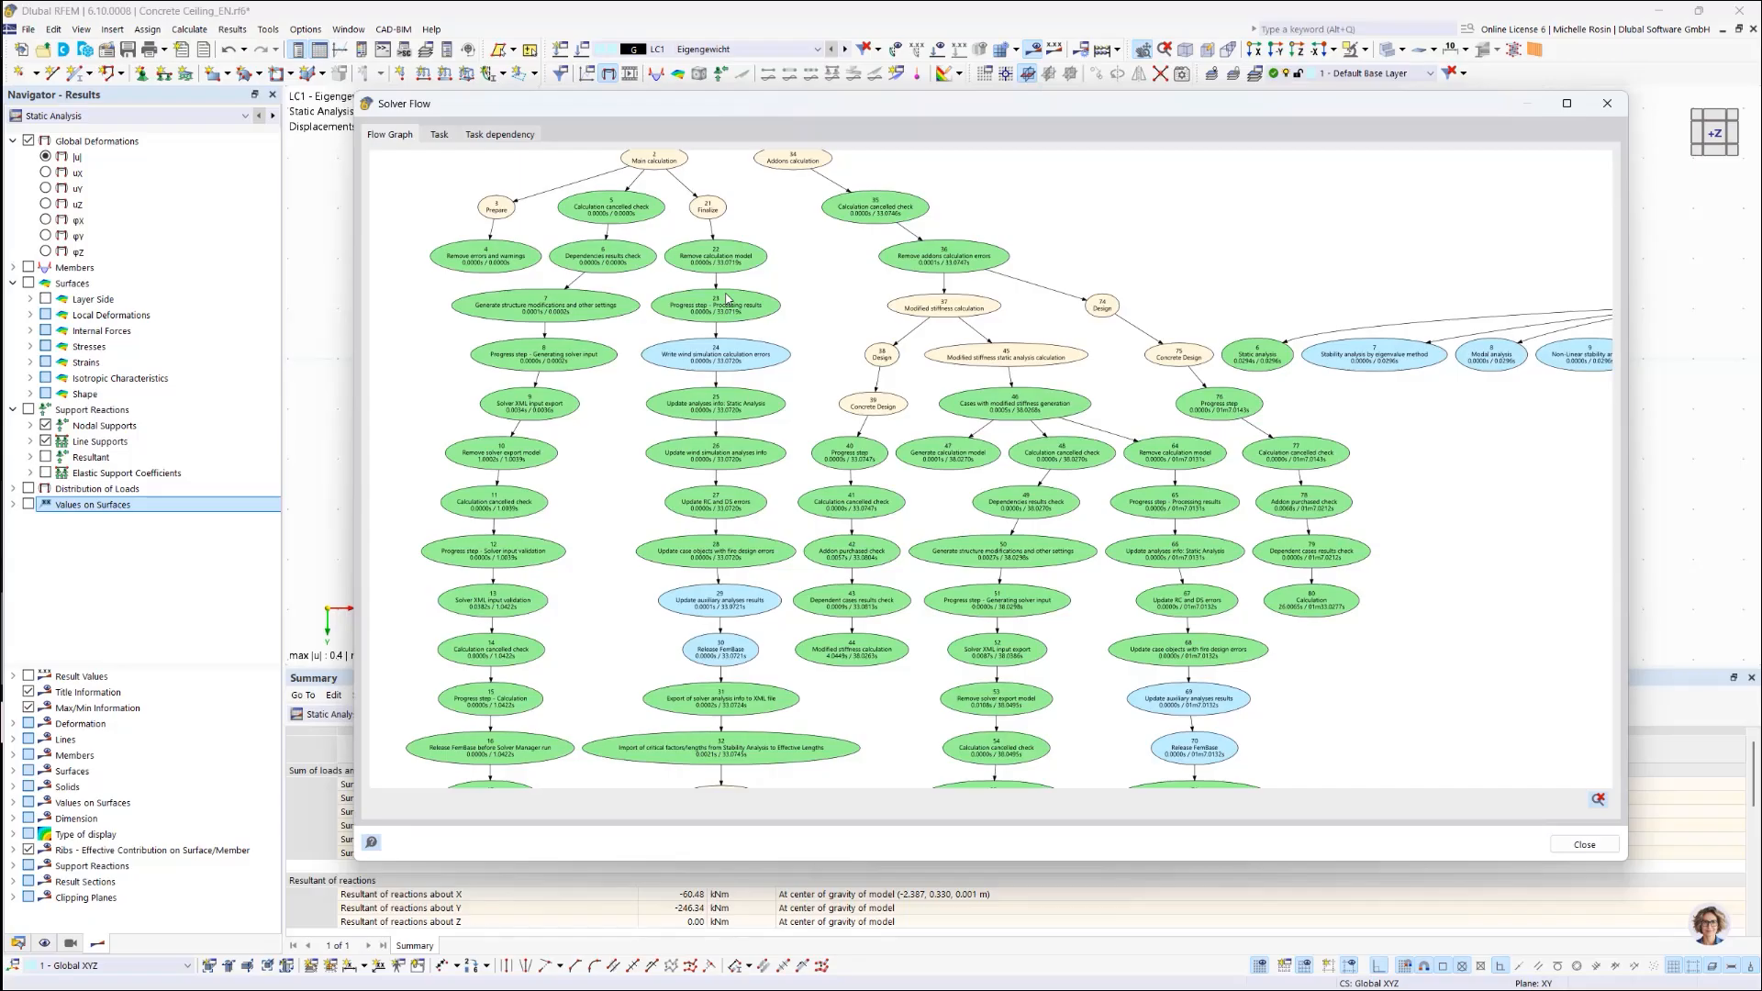
pyautogui.scroll(2, 738, 321)
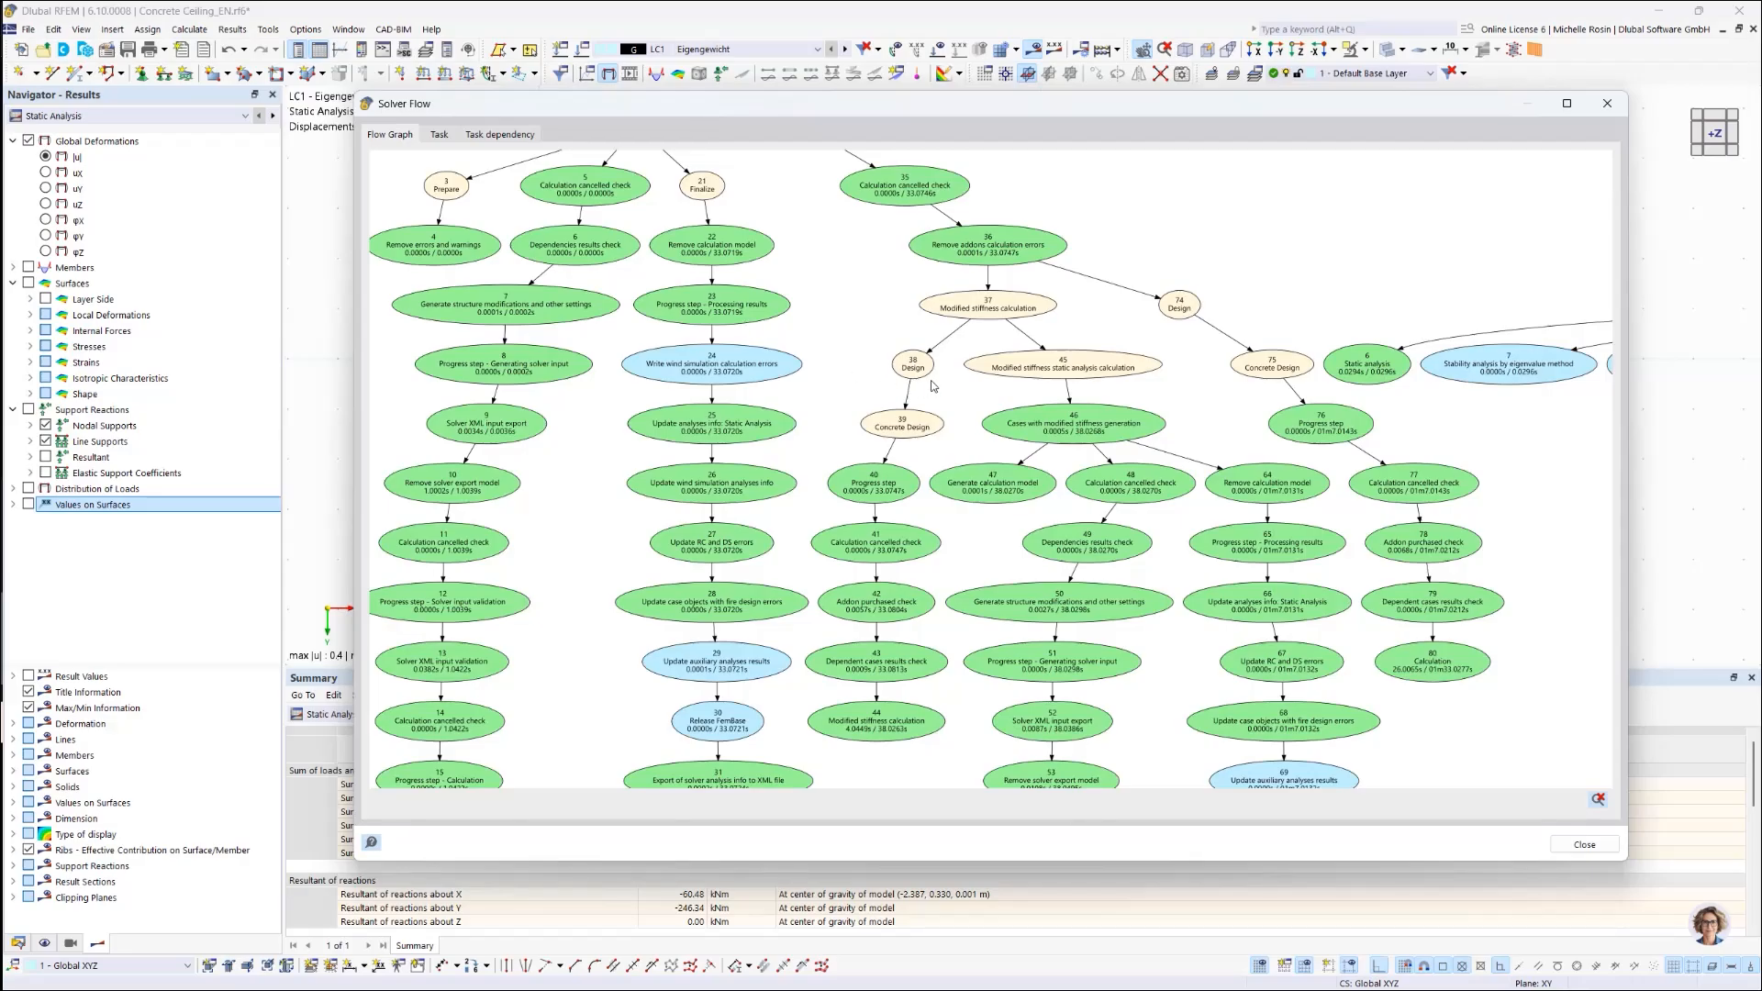
pyautogui.scroll(-2, 933, 385)
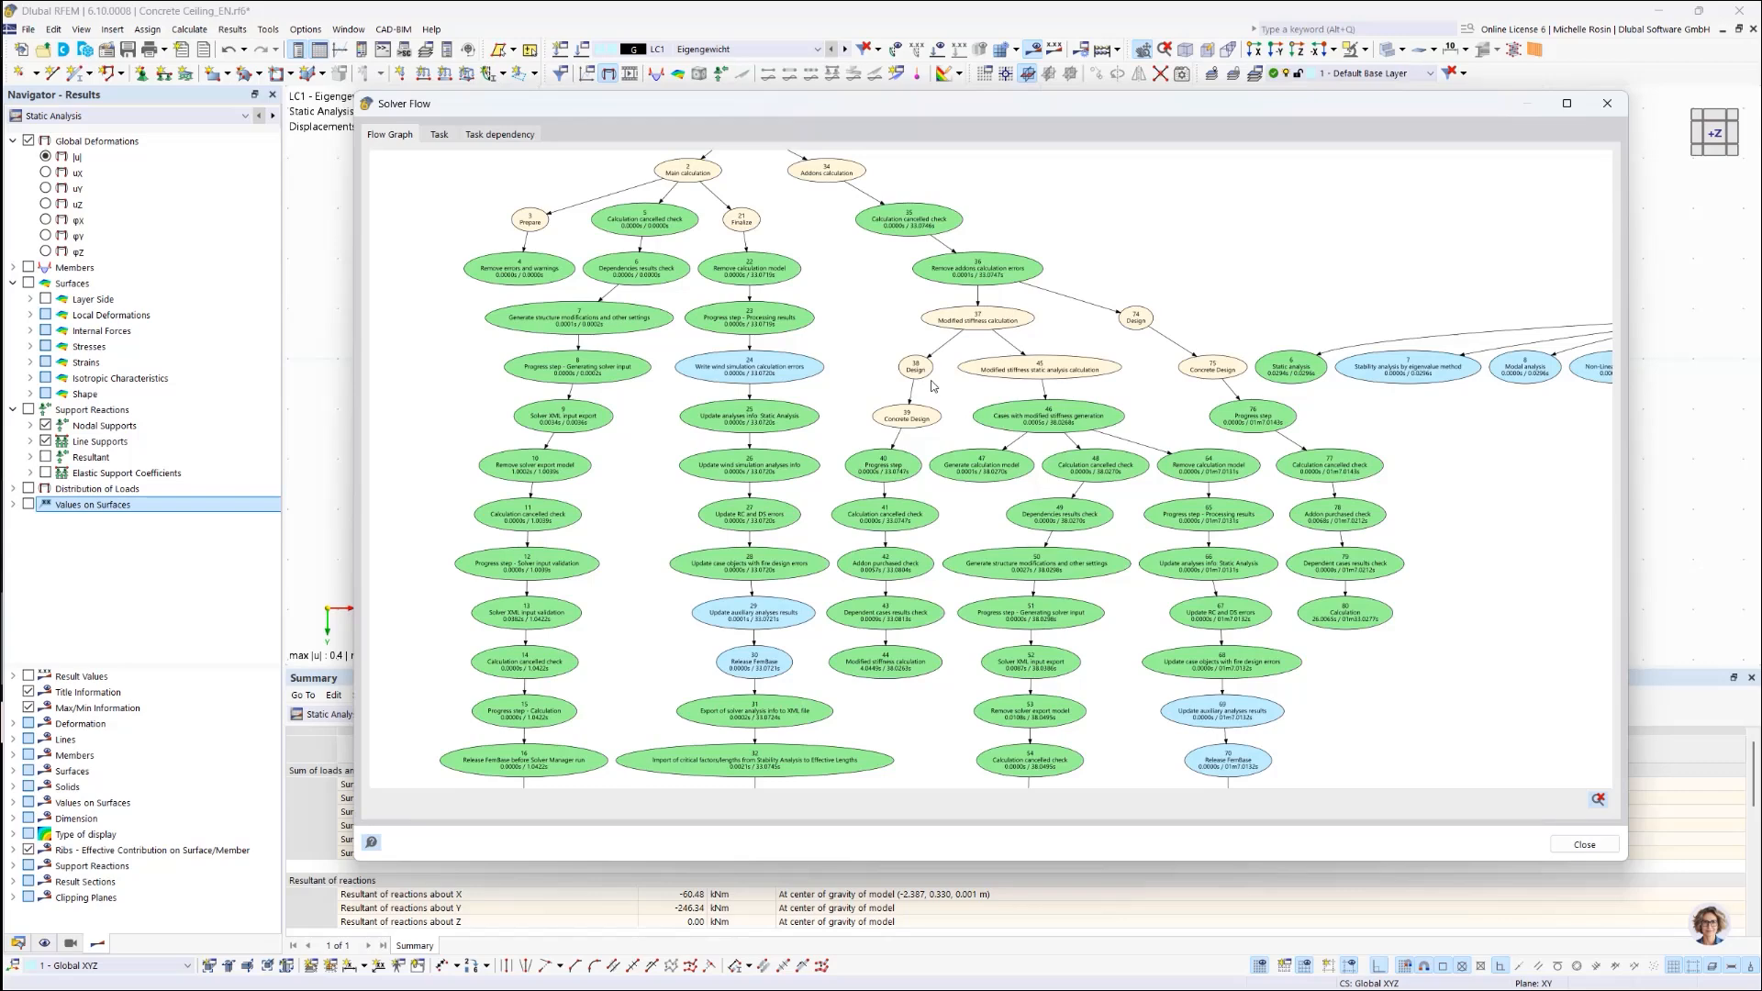
pyautogui.click(1584, 845)
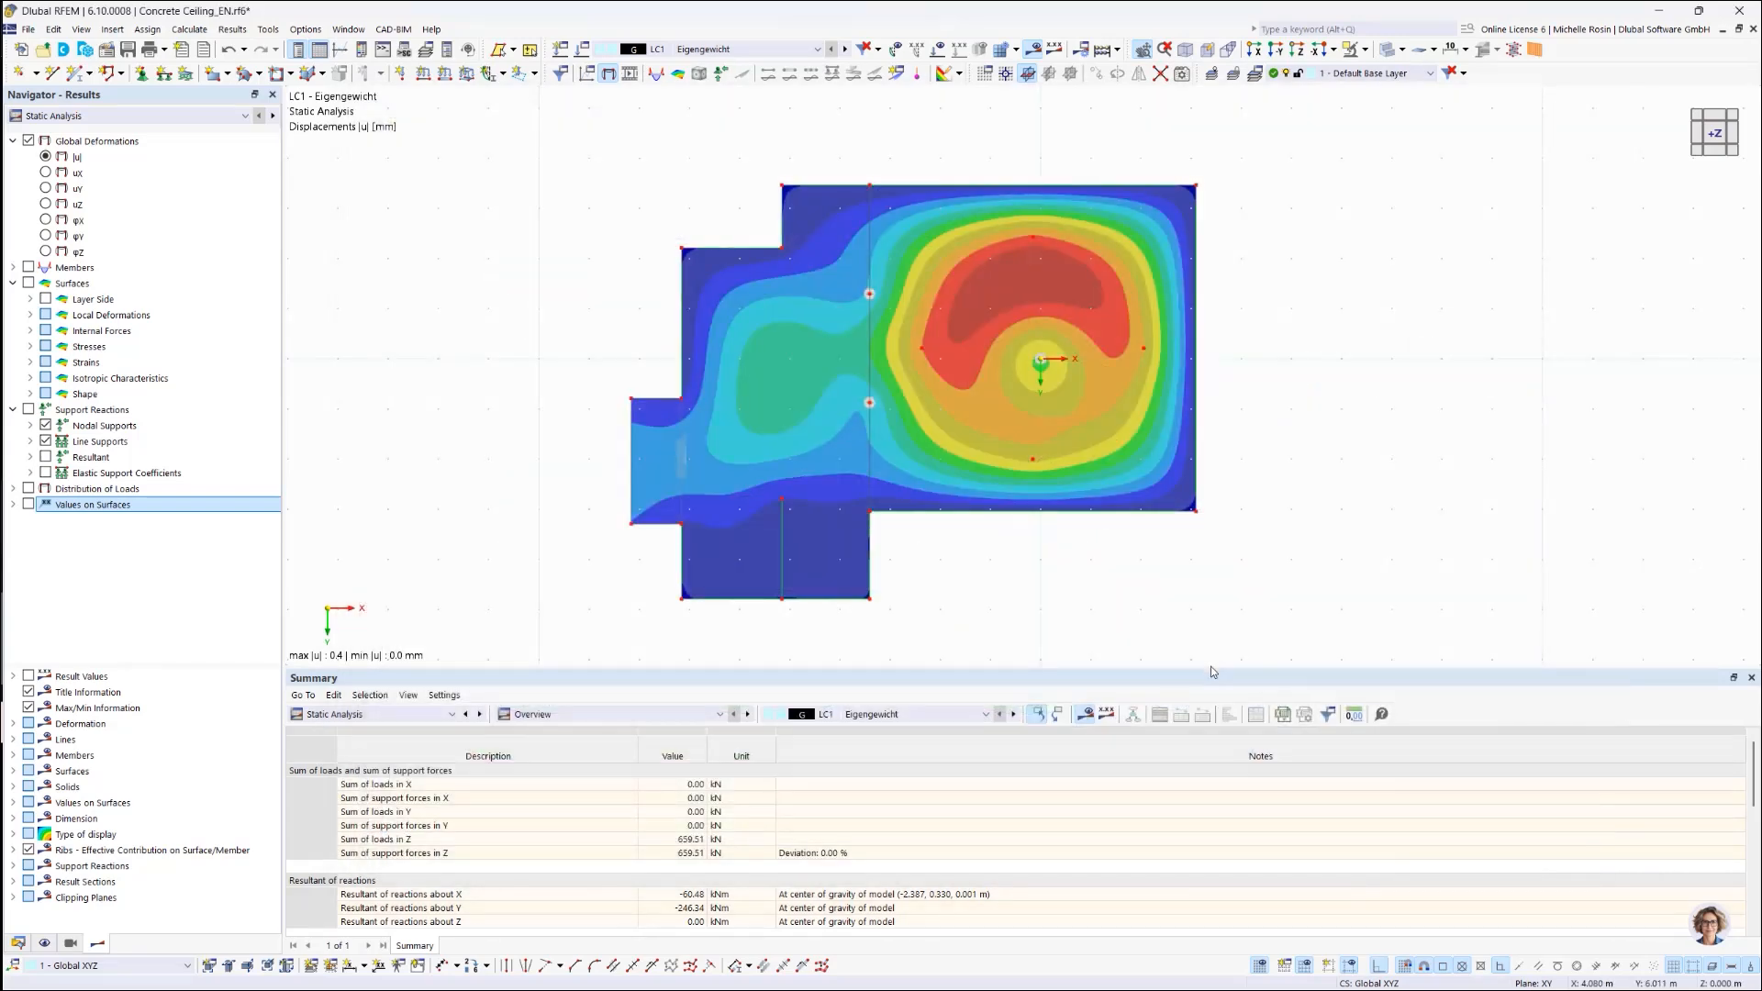
pyautogui.click(1283, 715)
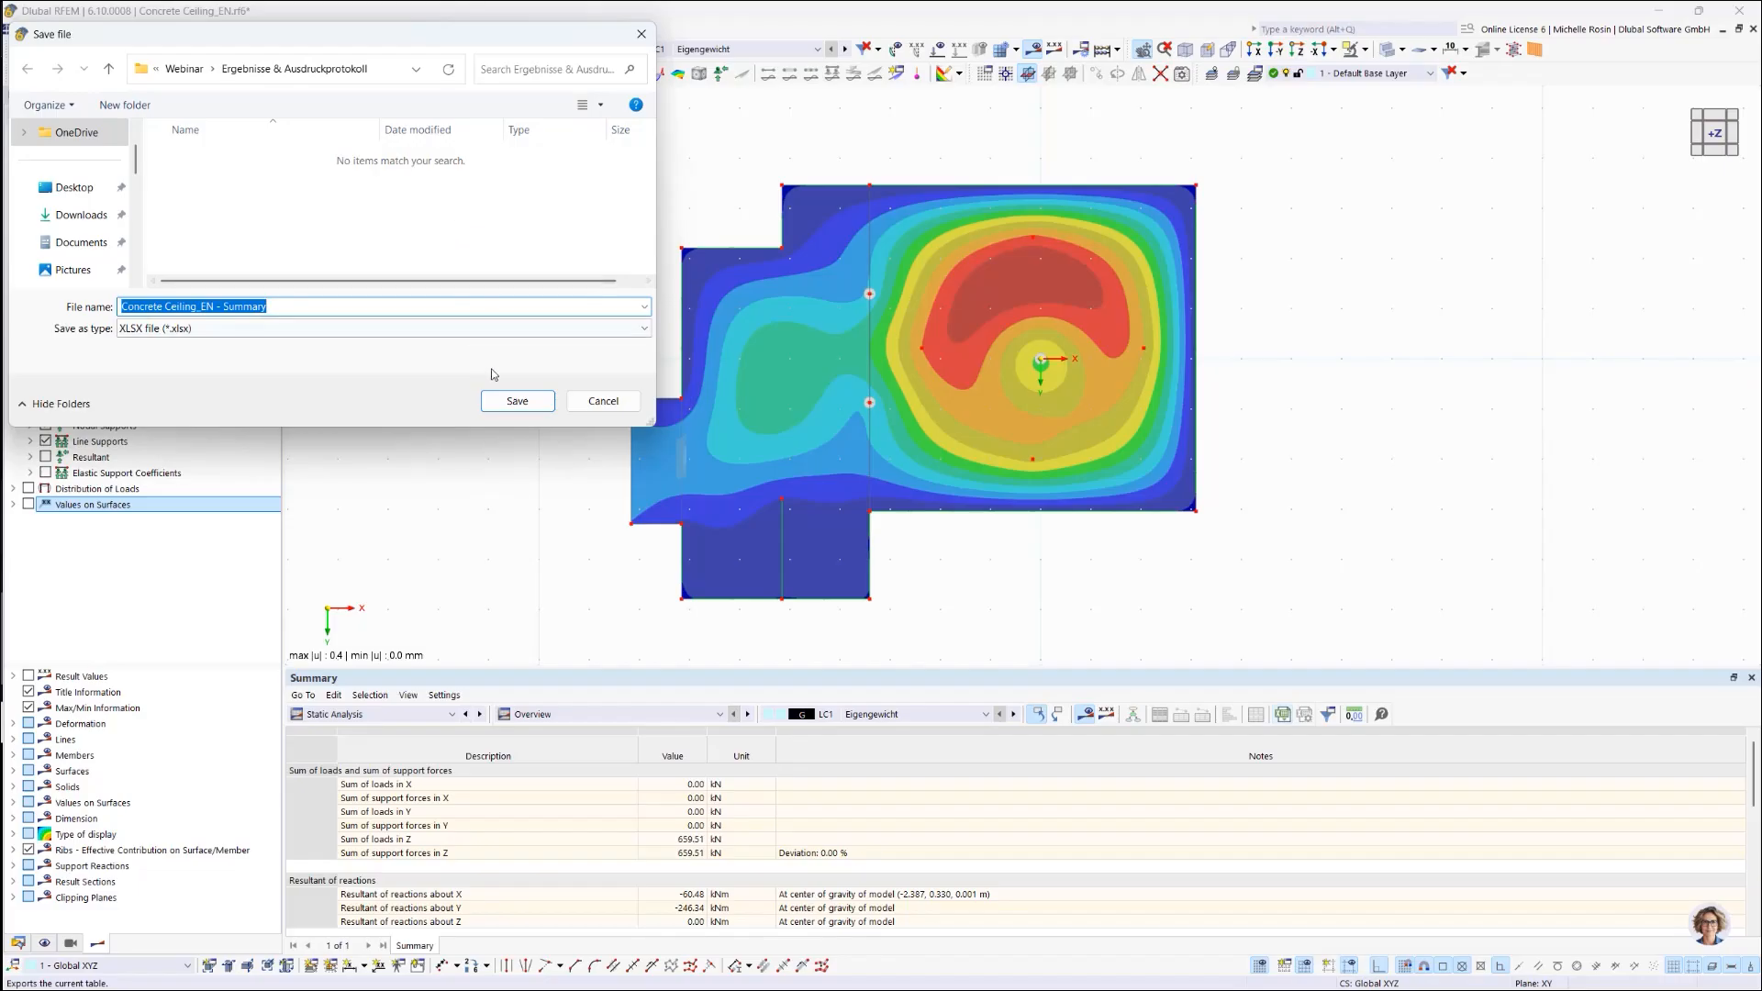
pyautogui.click(604, 401)
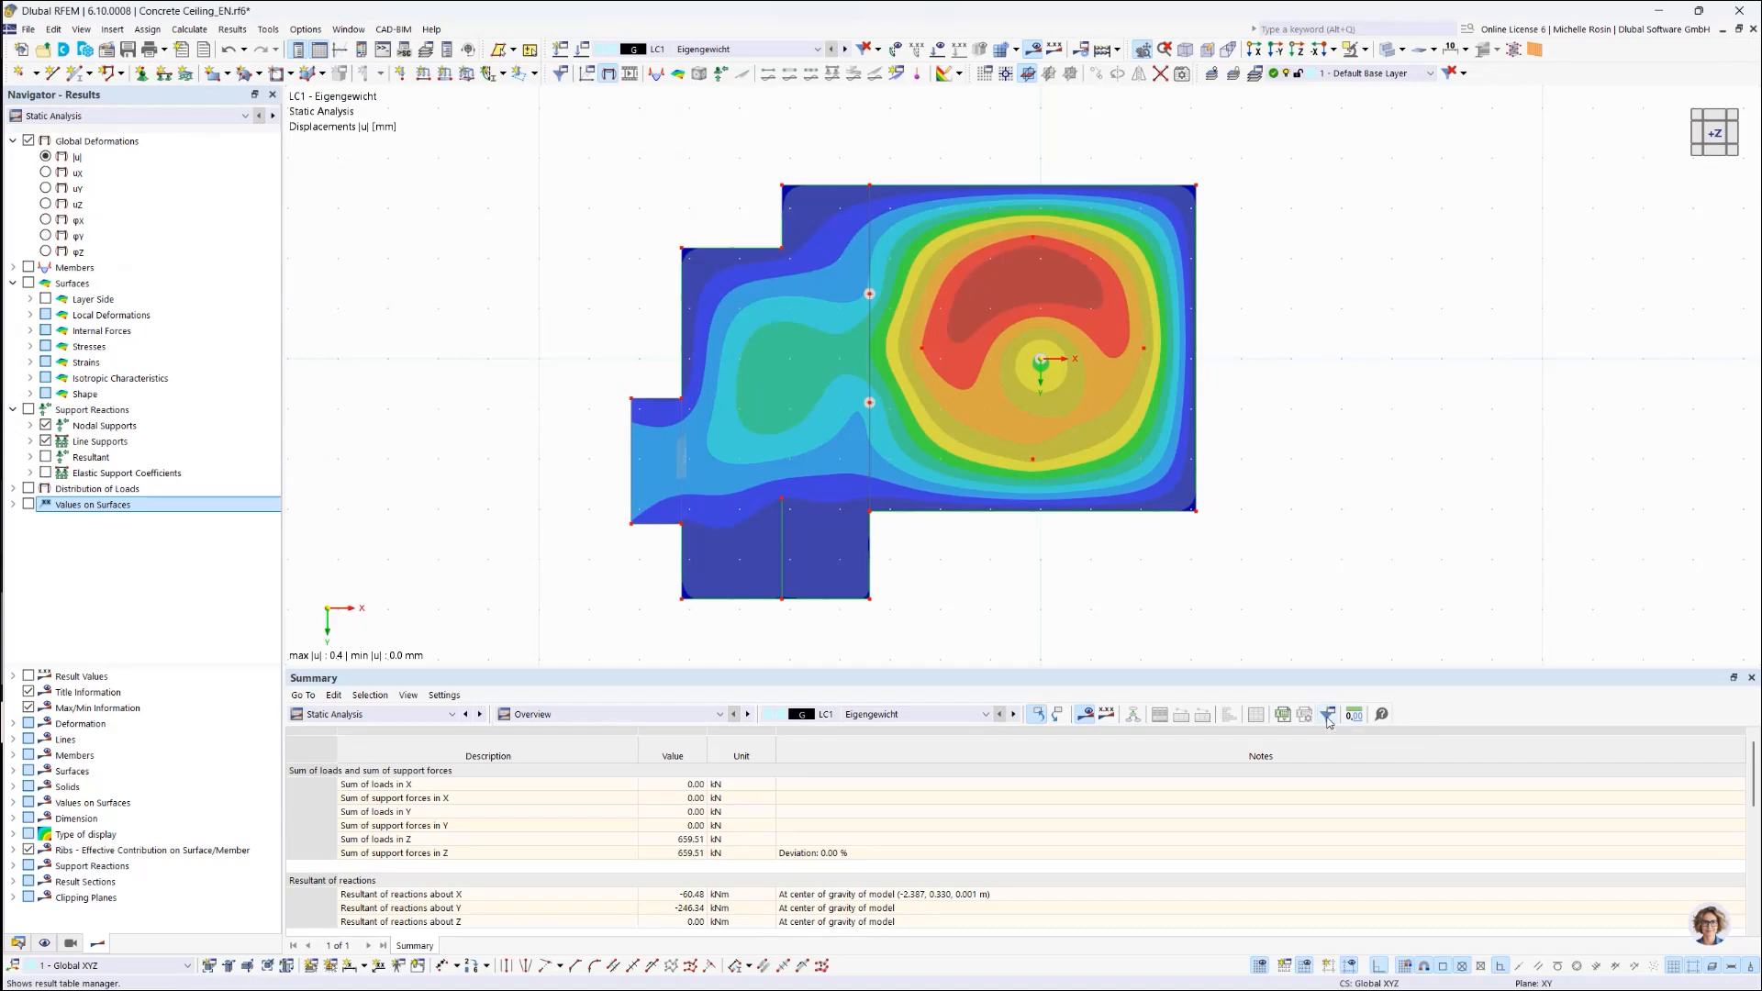
# Step: Open the Result Table Manager and select the member Global Deformations display options
pyautogui.click(1329, 722)
pyautogui.click(561, 327)
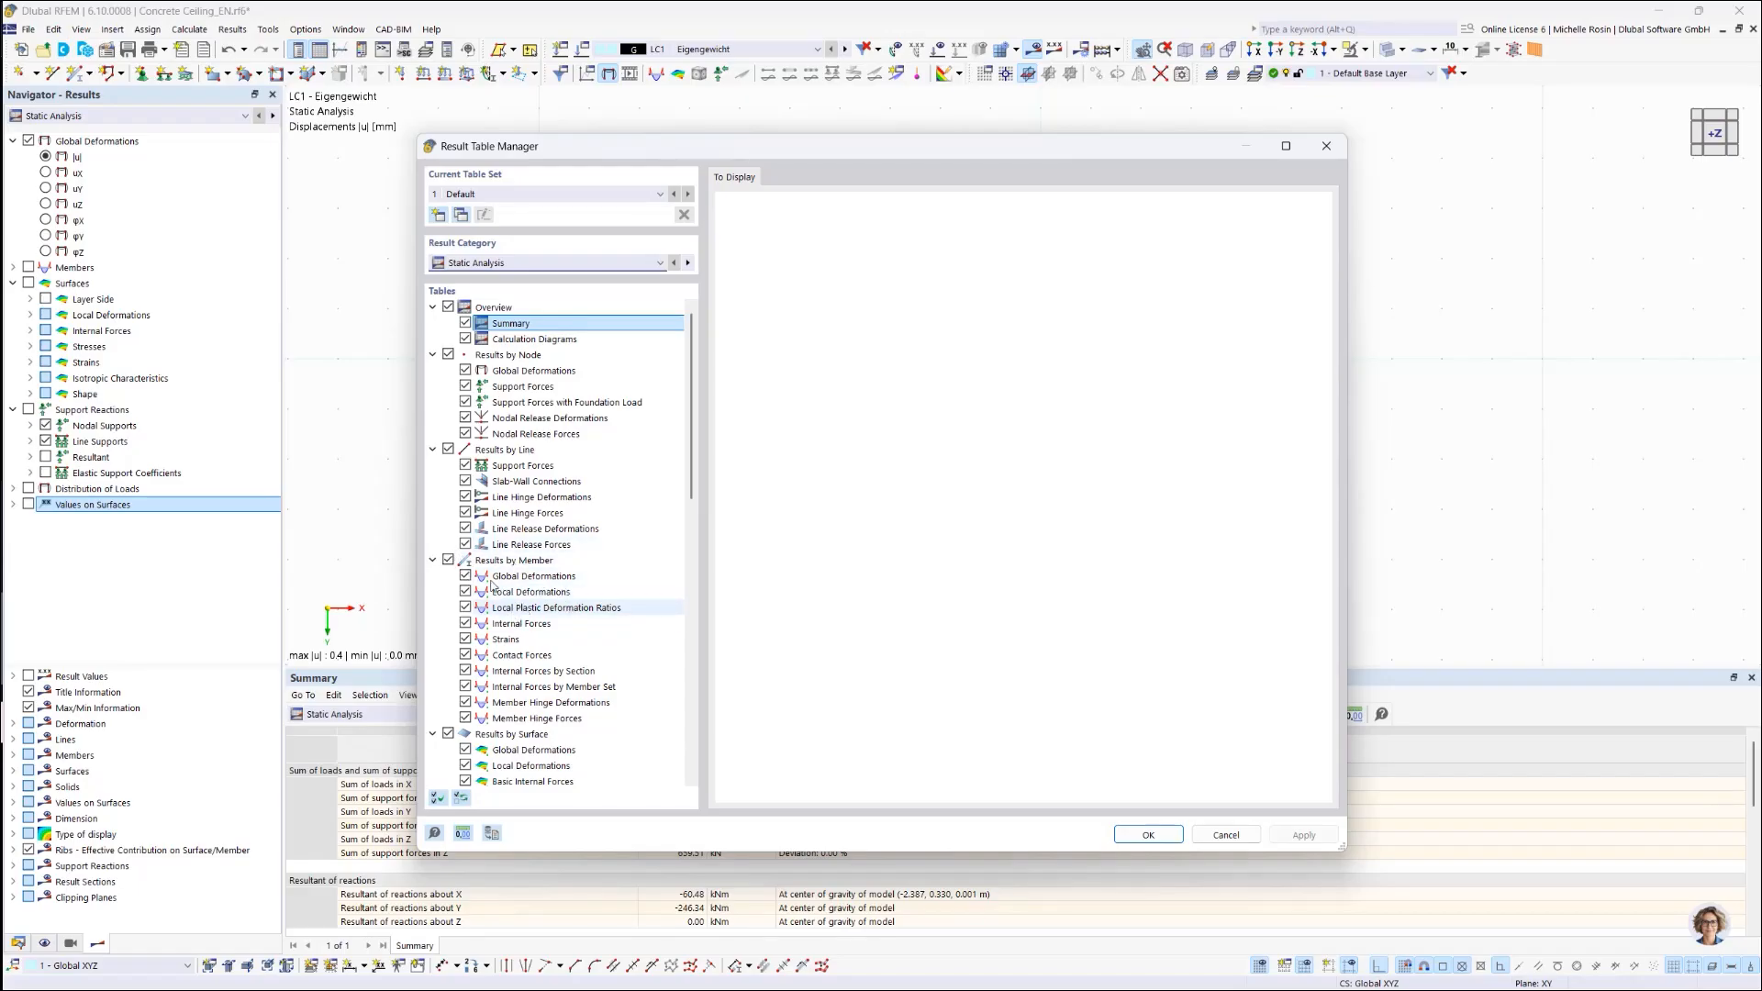
pyautogui.click(472, 577)
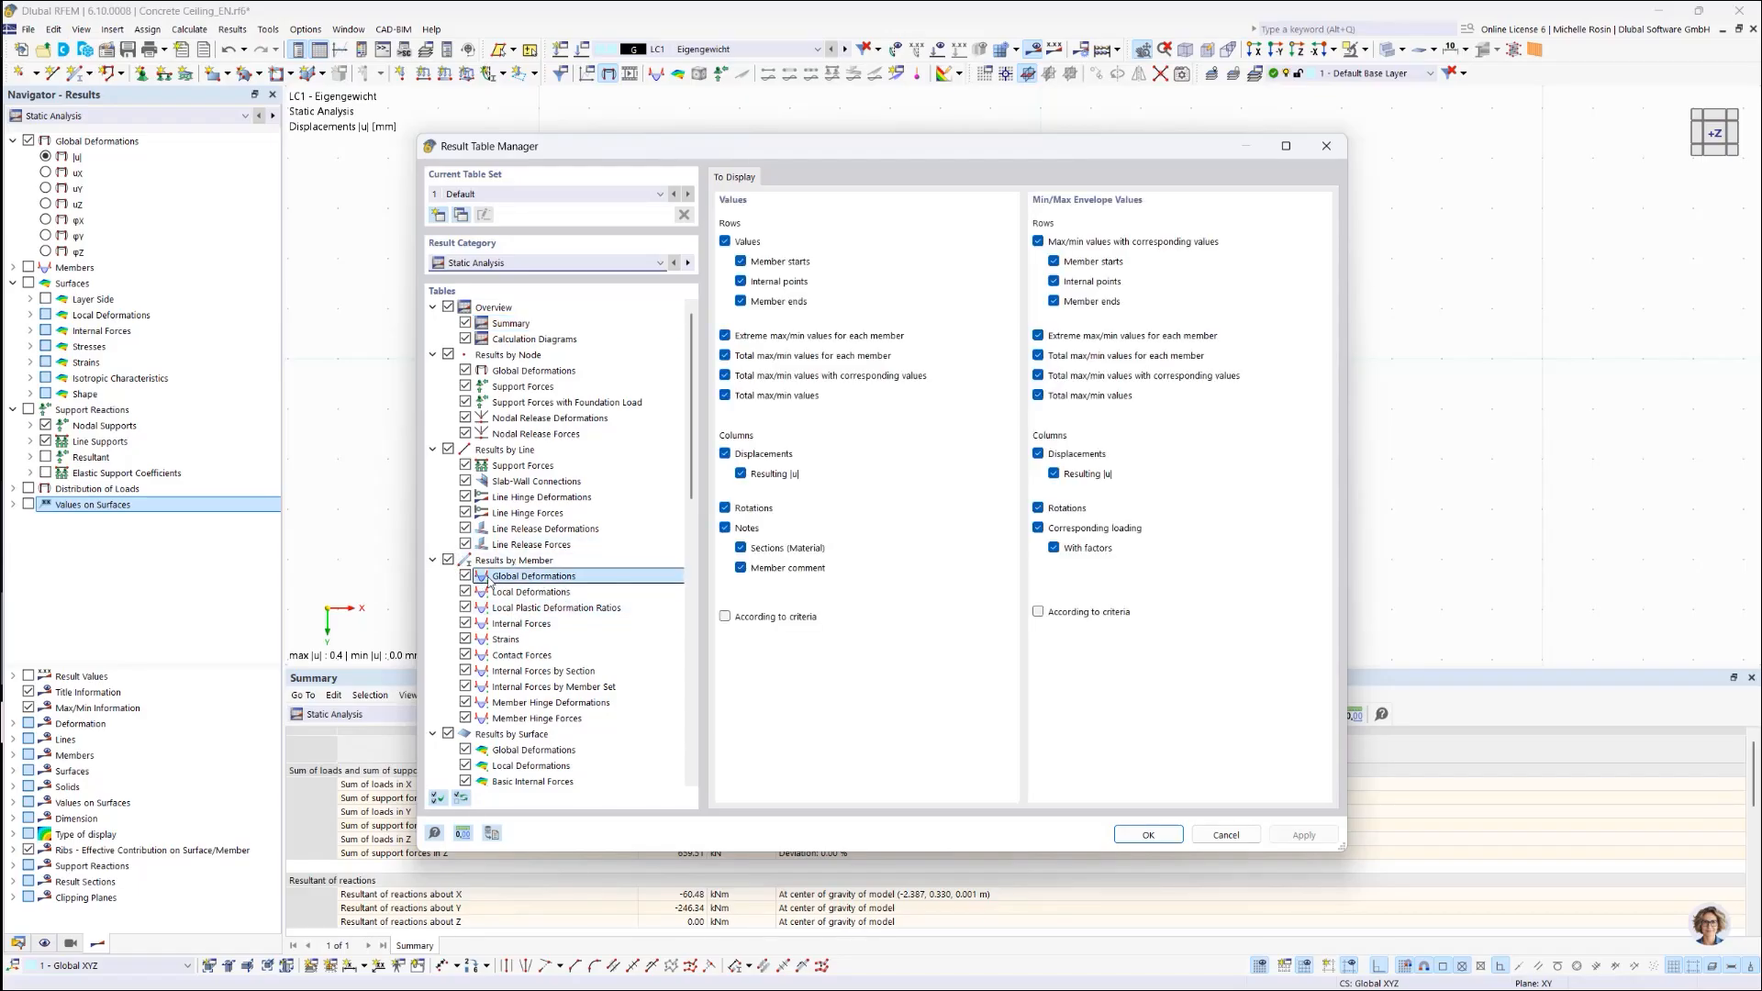
# Step: Toggle the member deformation tables and member start rows off and back on
pyautogui.click(466, 576)
pyautogui.click(466, 592)
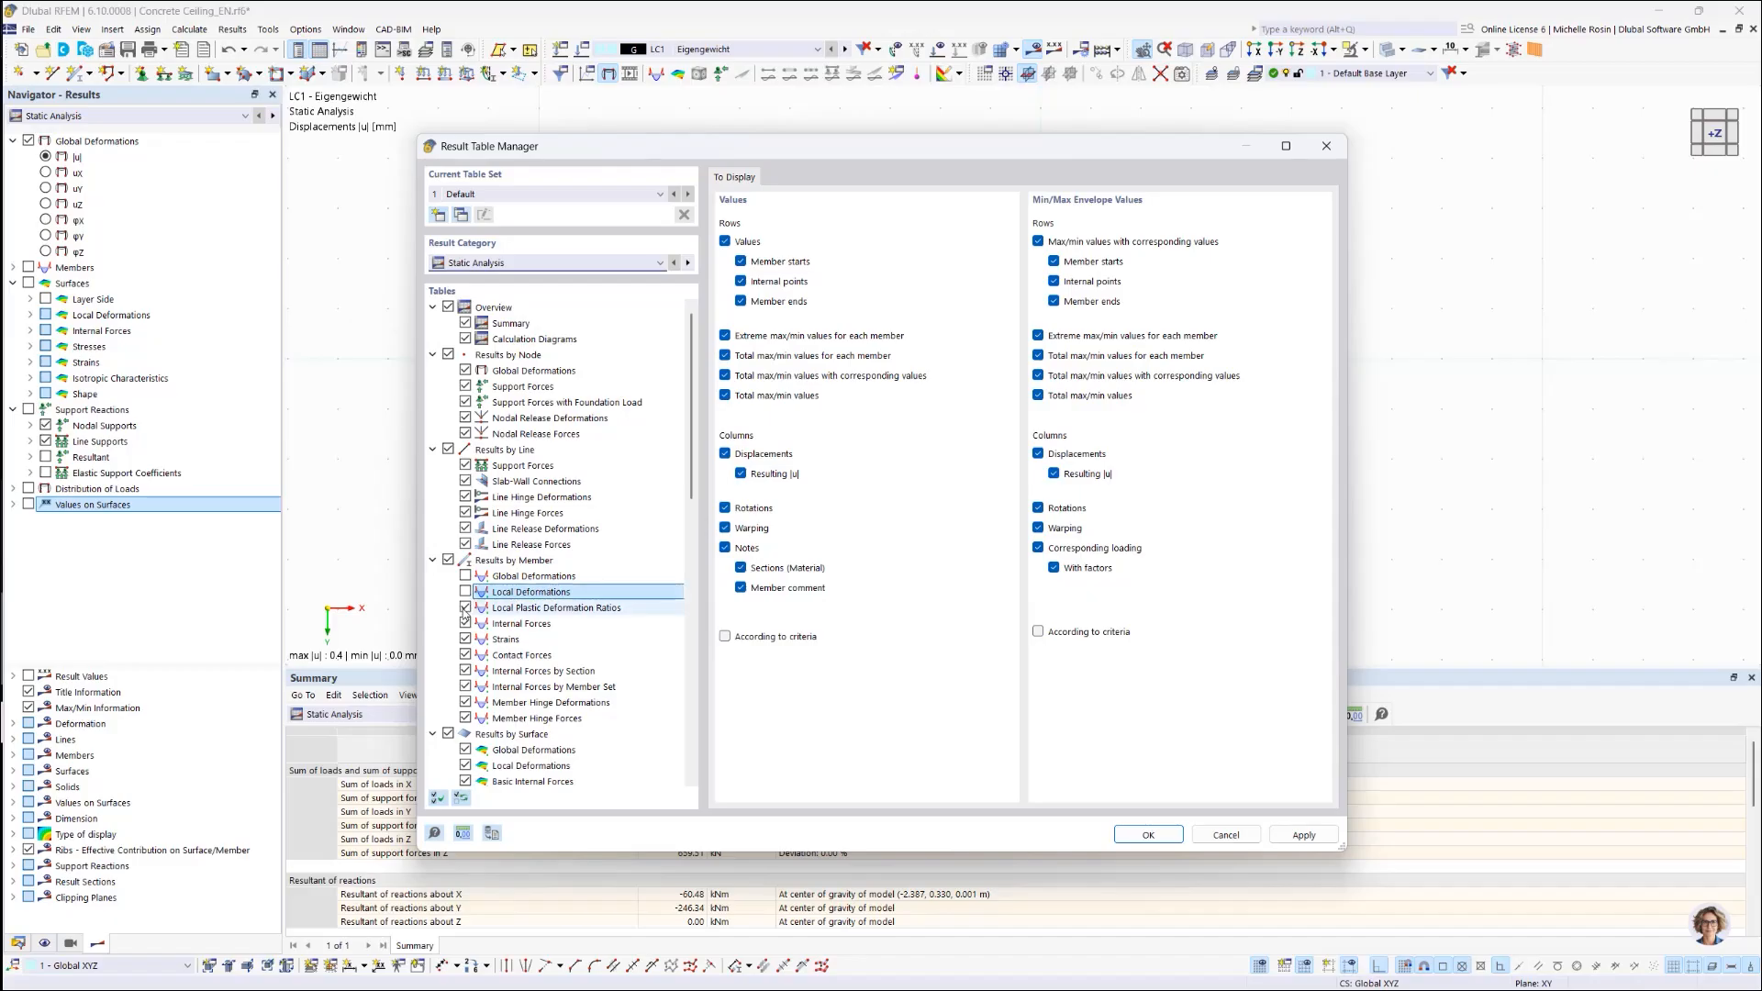
pyautogui.click(464, 608)
pyautogui.click(466, 592)
pyautogui.click(466, 607)
pyautogui.click(465, 577)
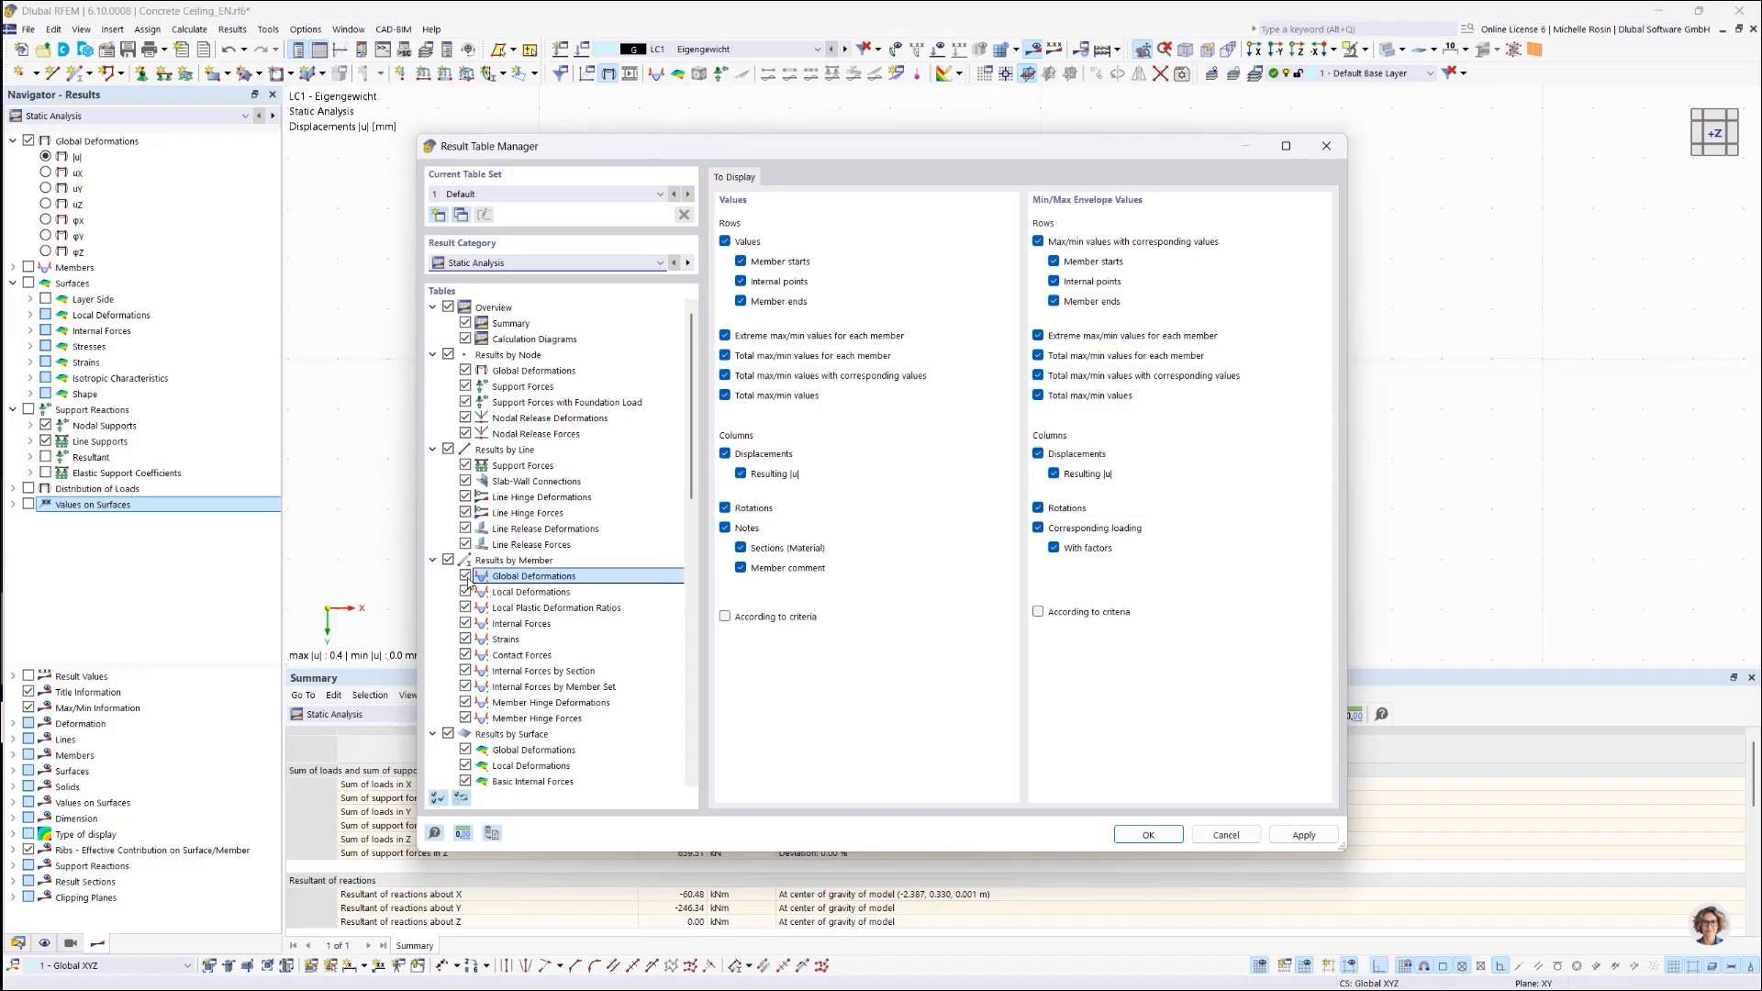
pyautogui.click(742, 264)
pyautogui.click(741, 264)
# Step: Enable 'According to criteria', view the Criteria - Values tab, then disable it again
pyautogui.click(726, 617)
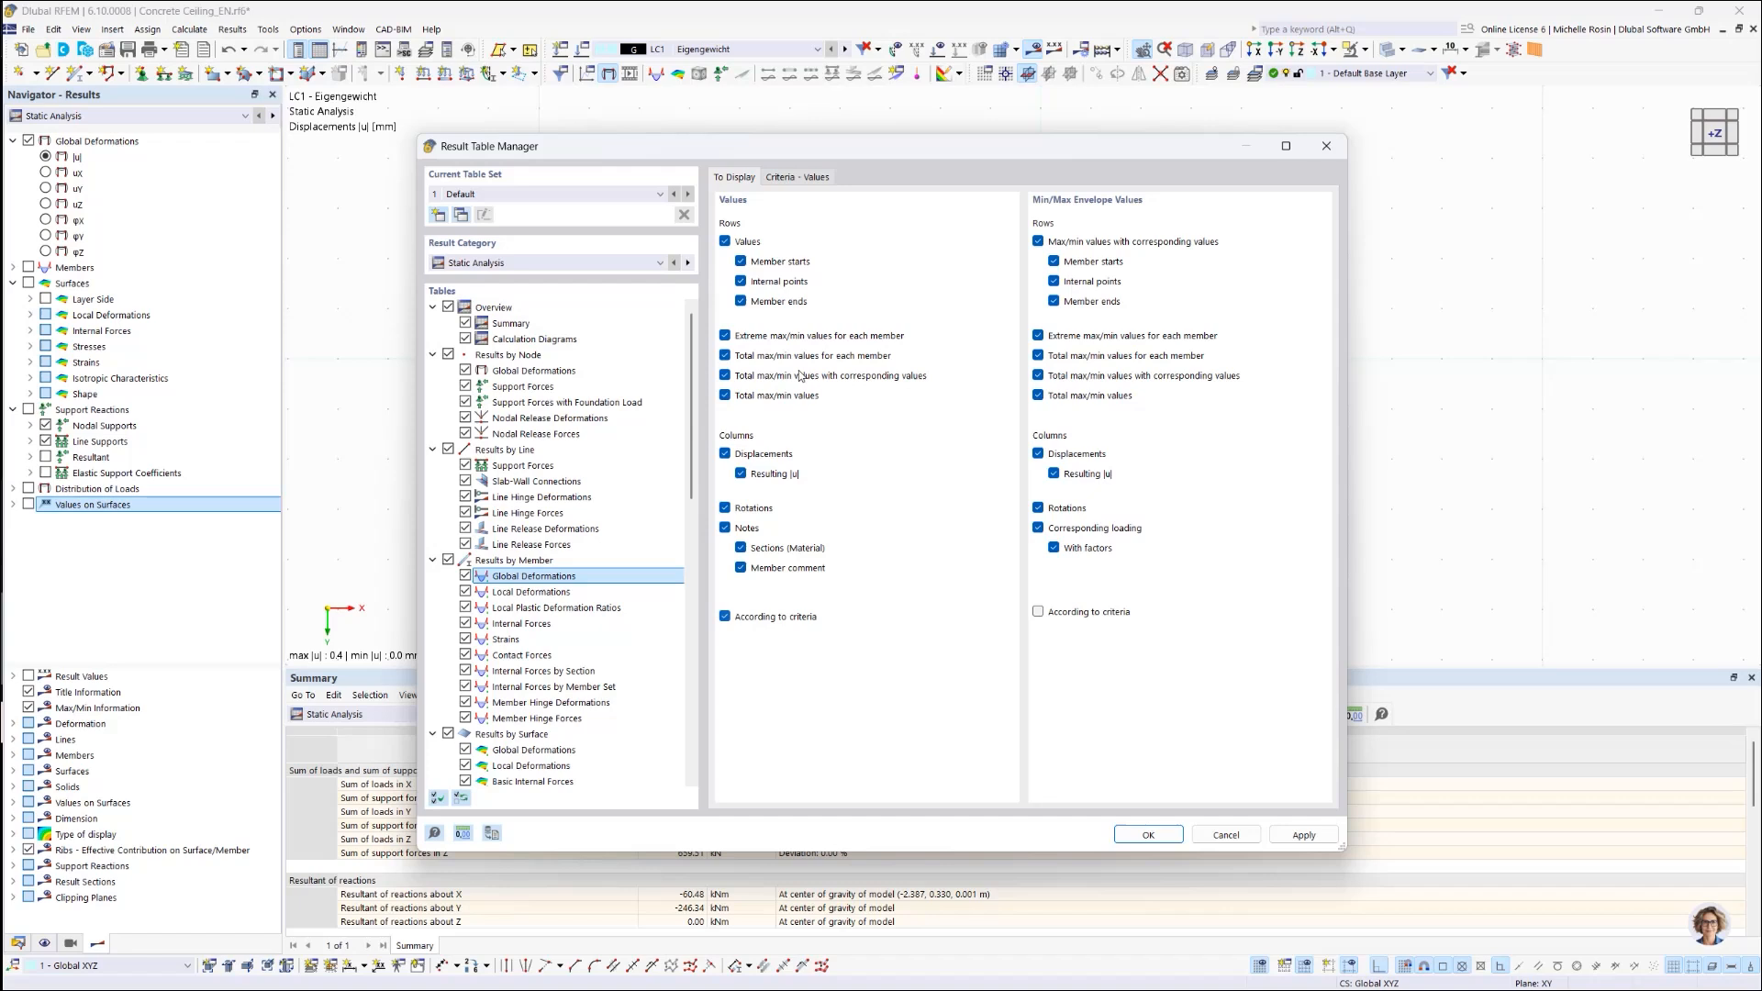
pyautogui.click(808, 179)
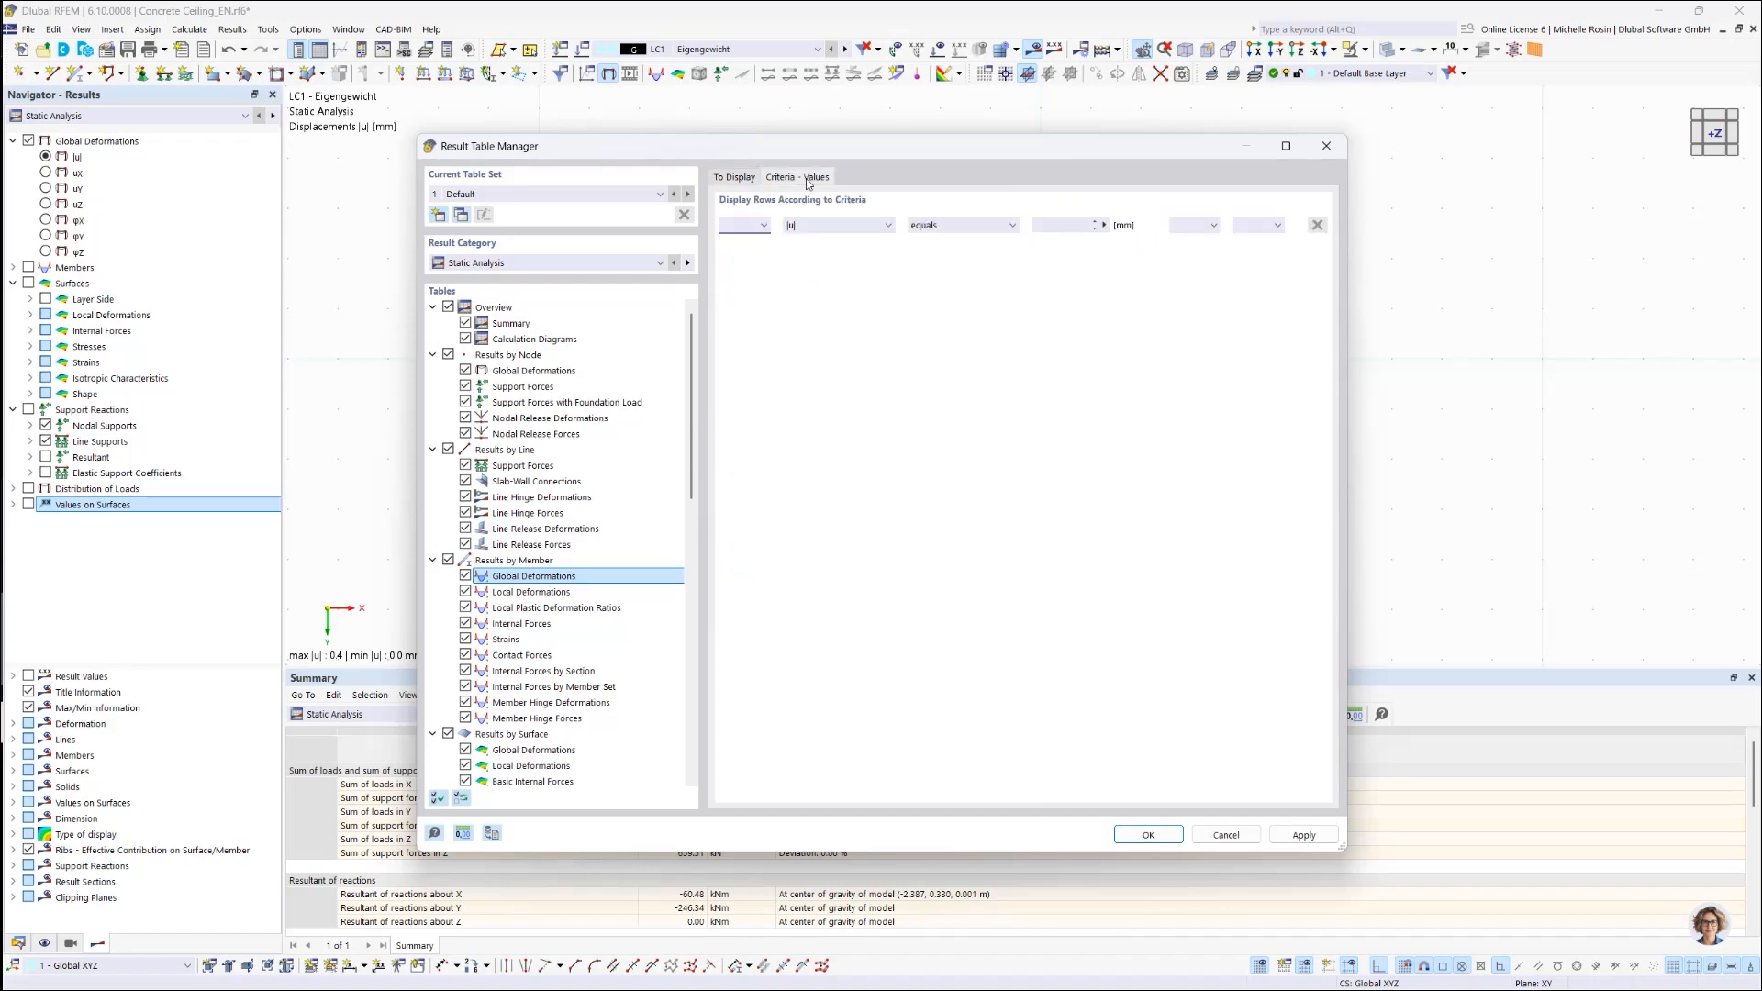
pyautogui.click(741, 179)
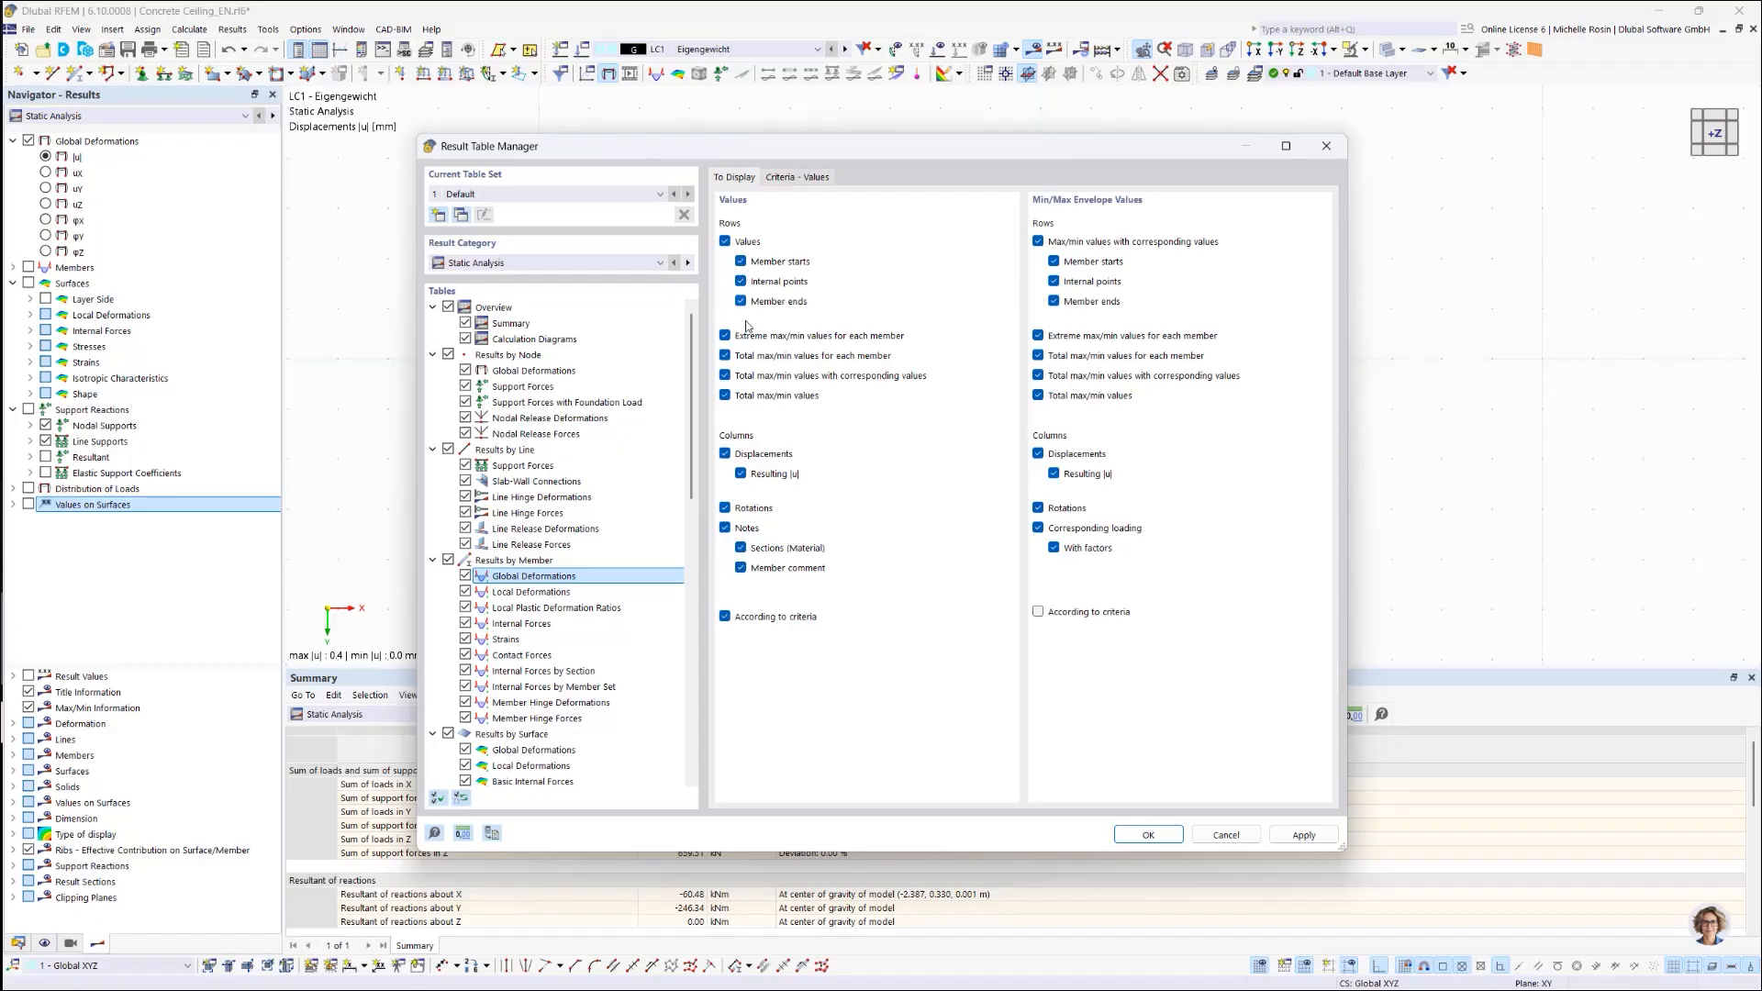
pyautogui.click(725, 617)
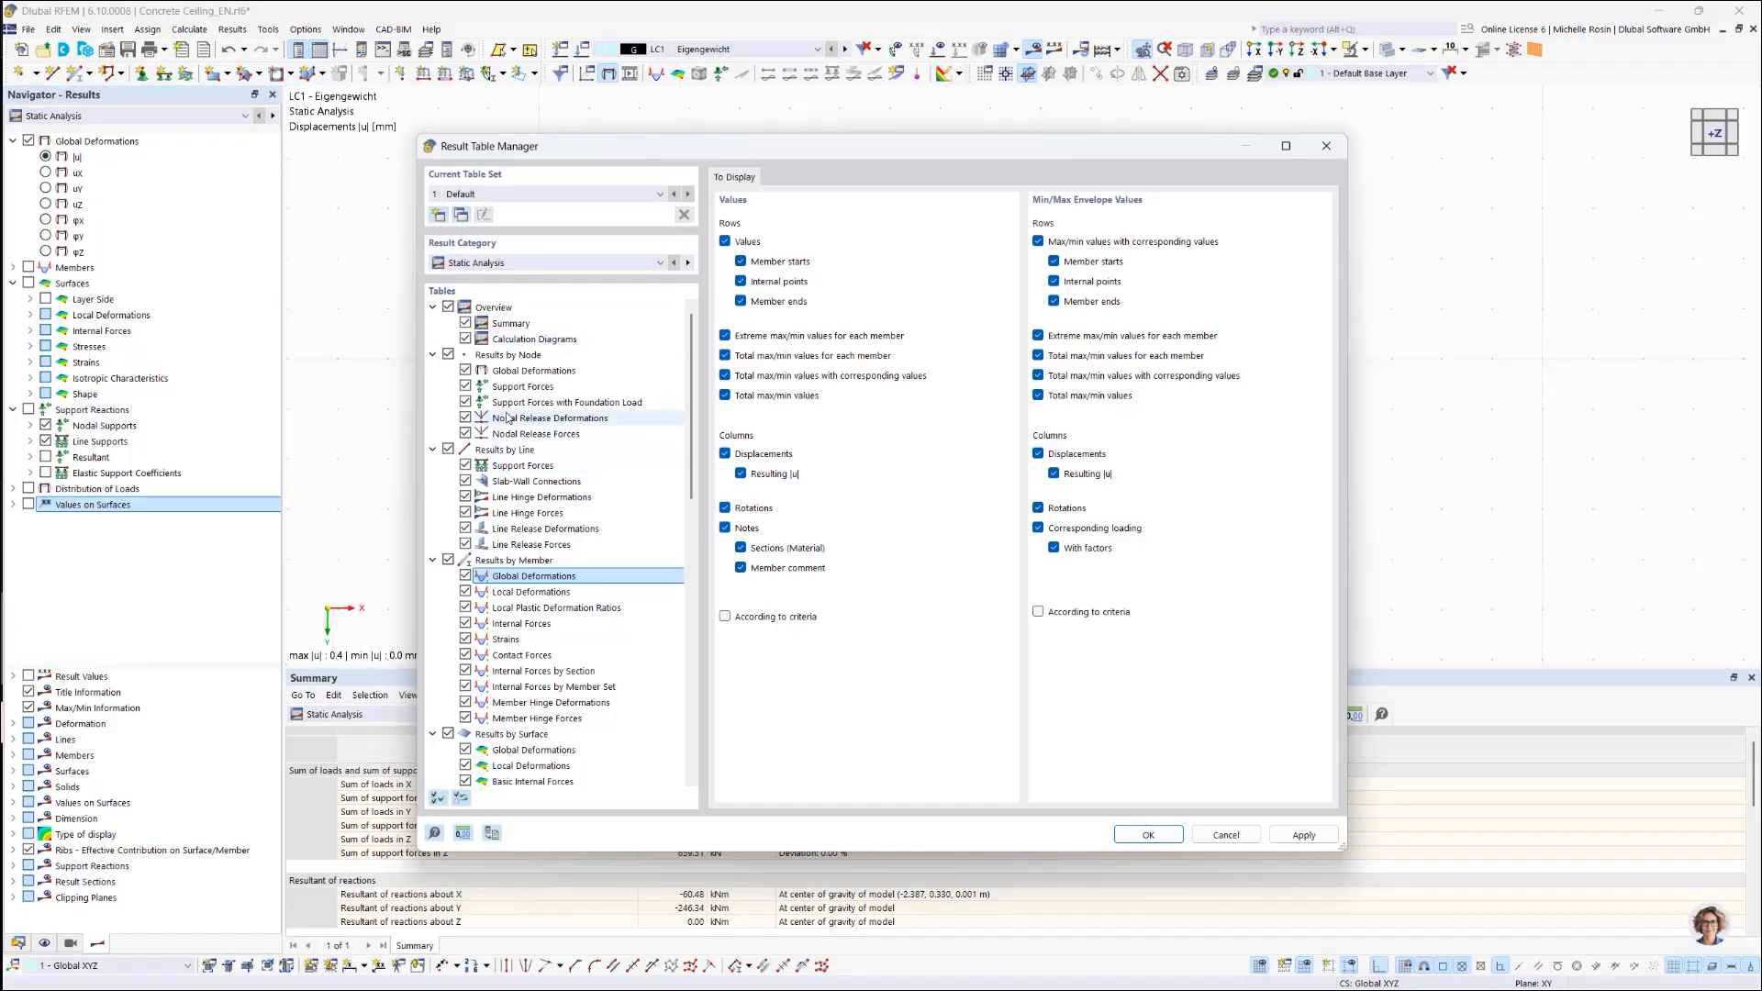
# Step: Toggle the line Support Forces and Slab-Wall Connections tables off and on, then confirm with OK
pyautogui.click(466, 465)
pyautogui.click(466, 481)
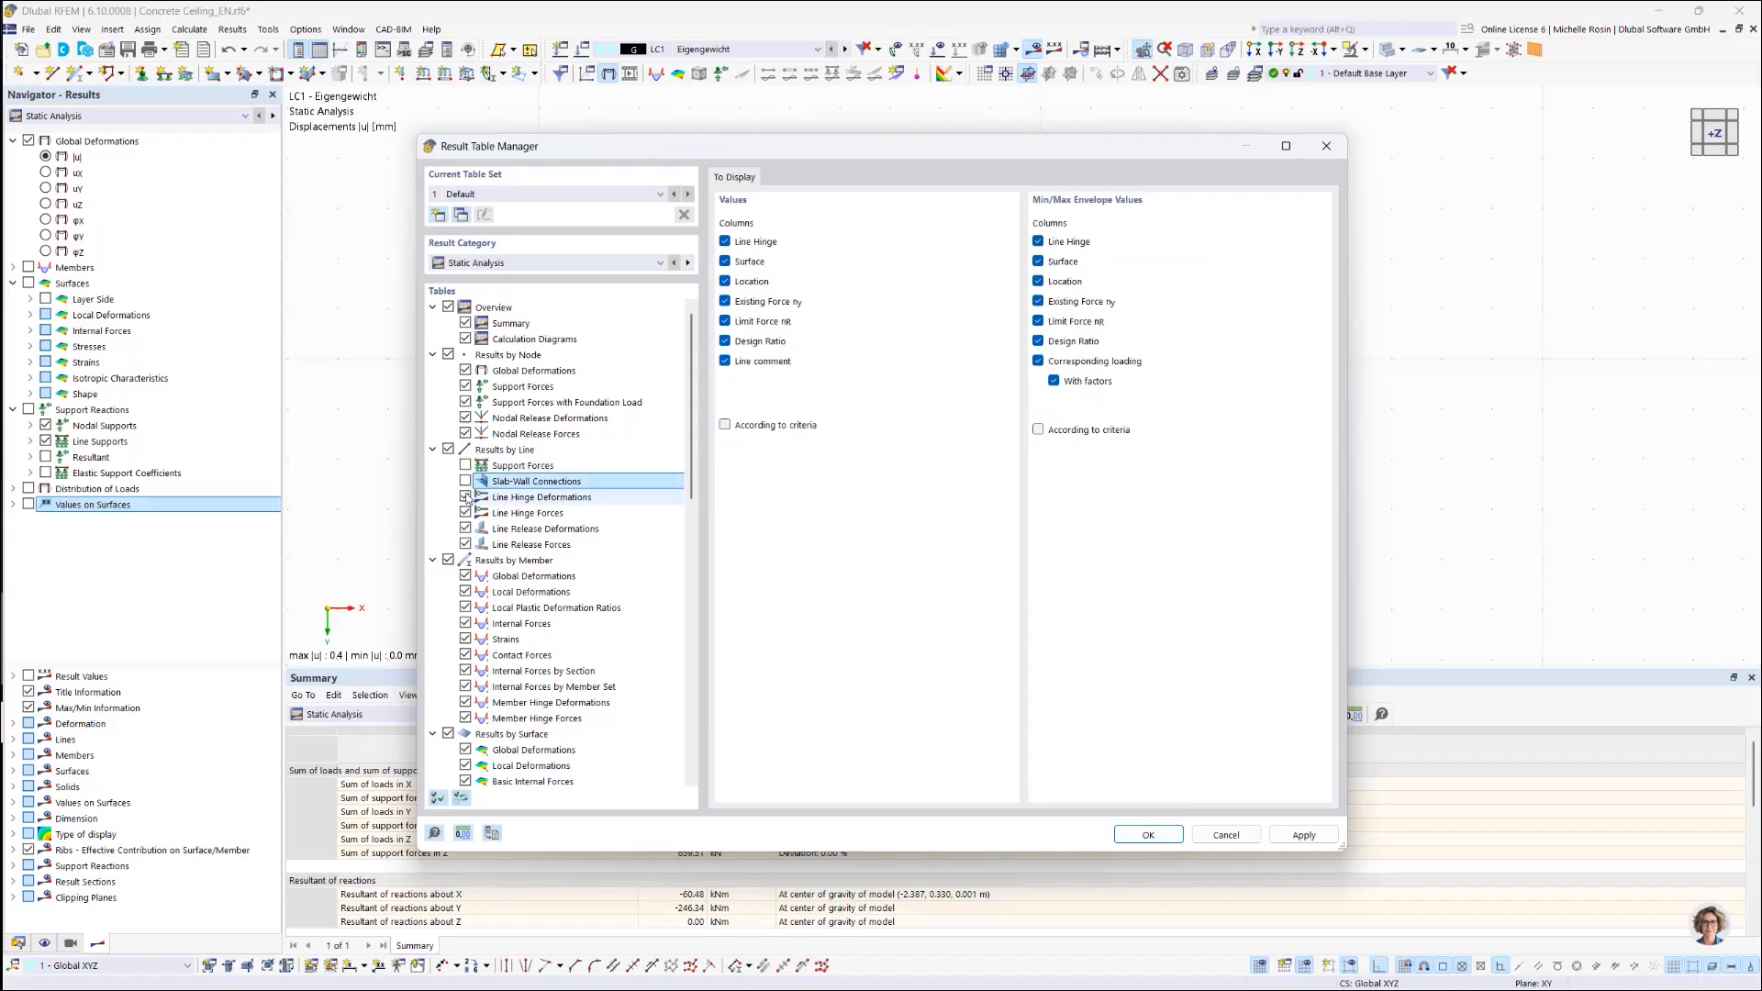
pyautogui.click(466, 481)
pyautogui.click(465, 465)
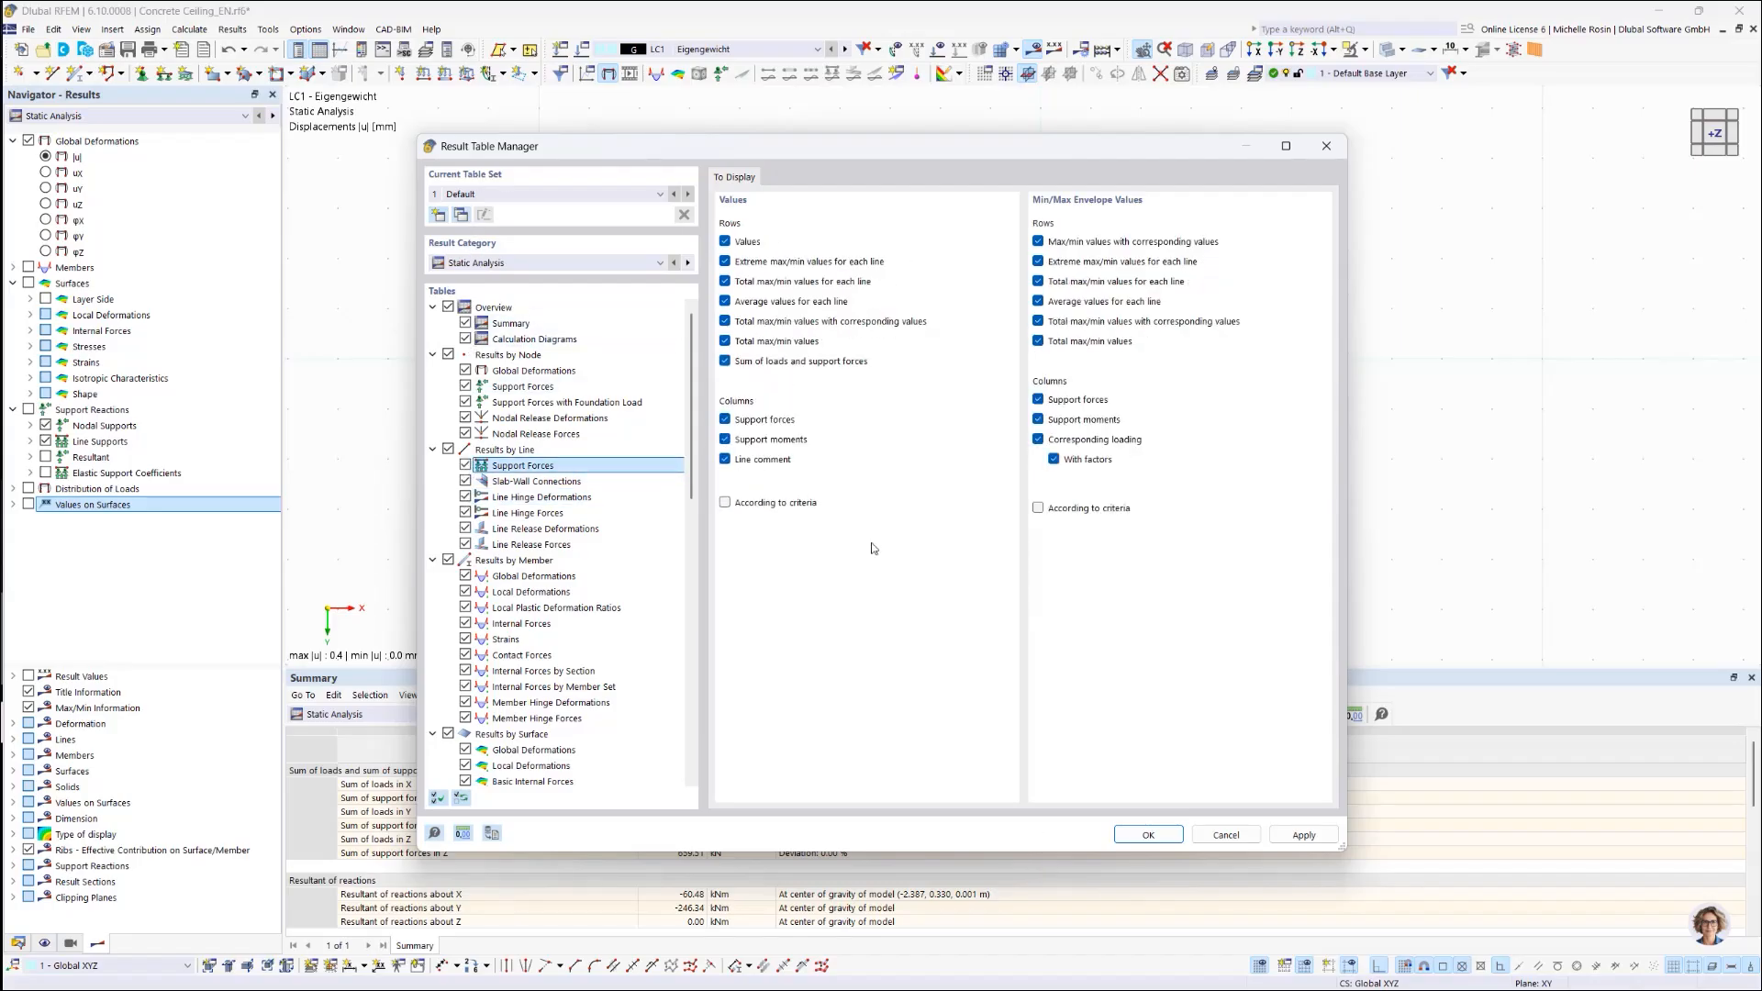
pyautogui.click(1158, 838)
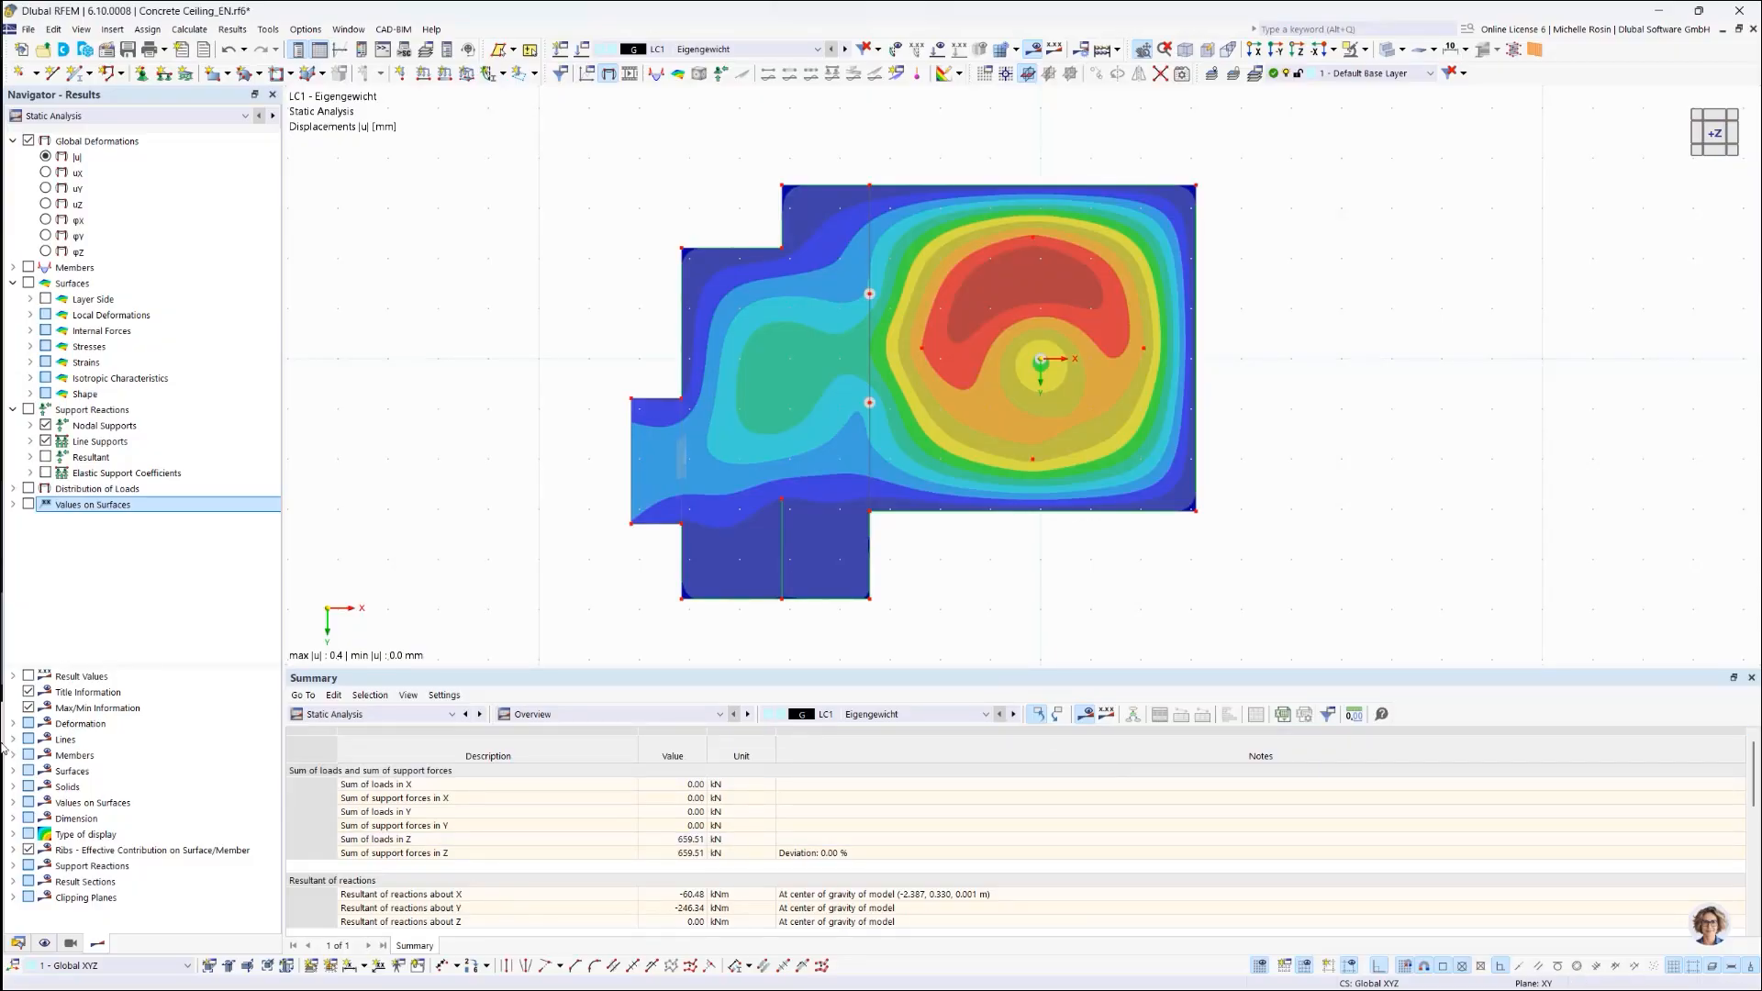
# Step: In Navigator - Data, collapse load cases and expand Basic Objects > Nodes to list node coordinates
pyautogui.click(18, 944)
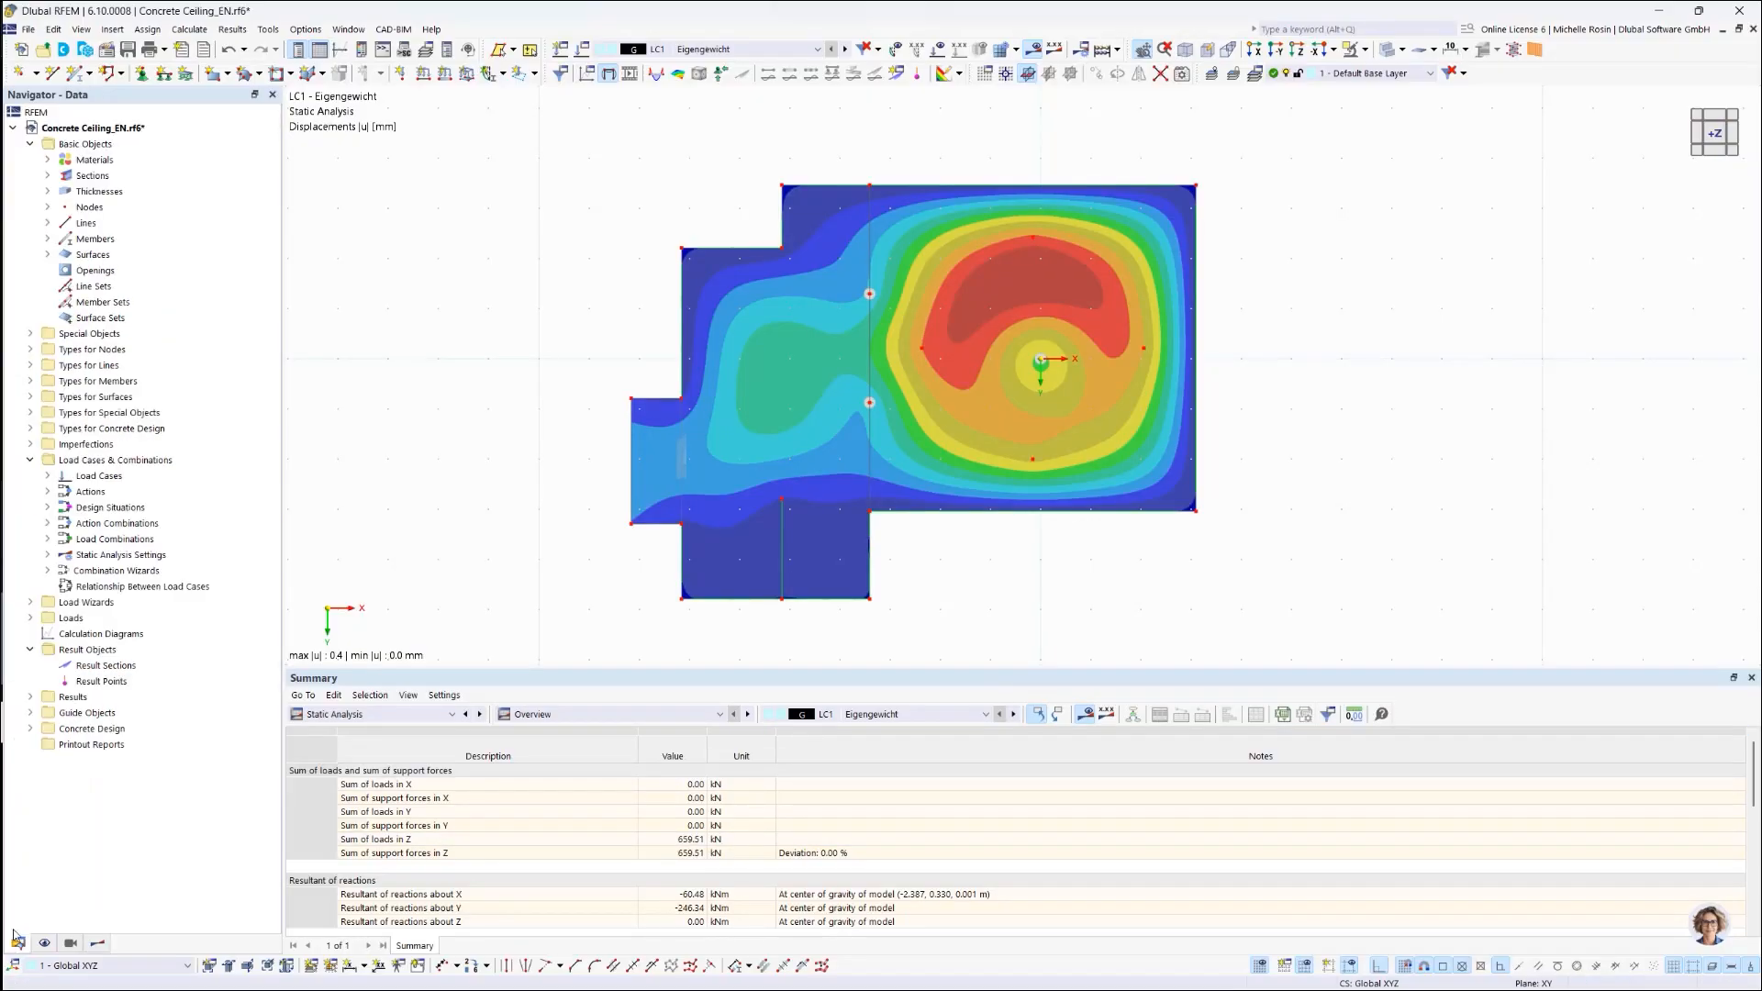
pyautogui.click(29, 461)
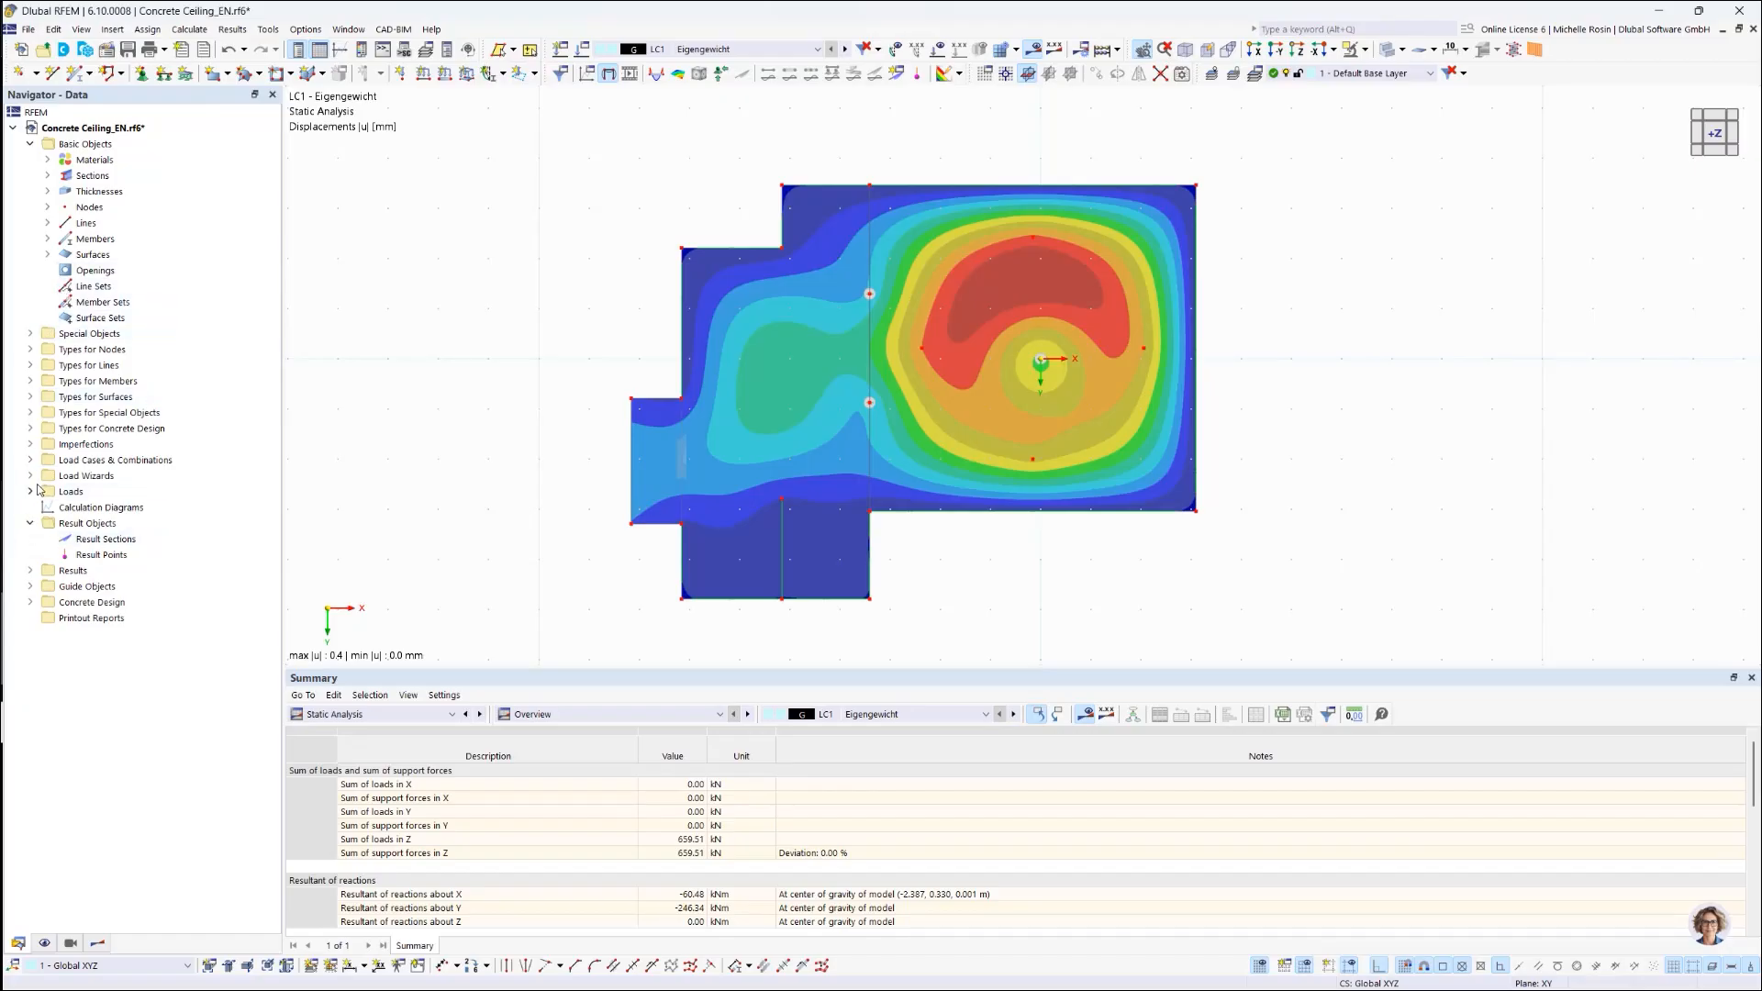
pyautogui.click(48, 208)
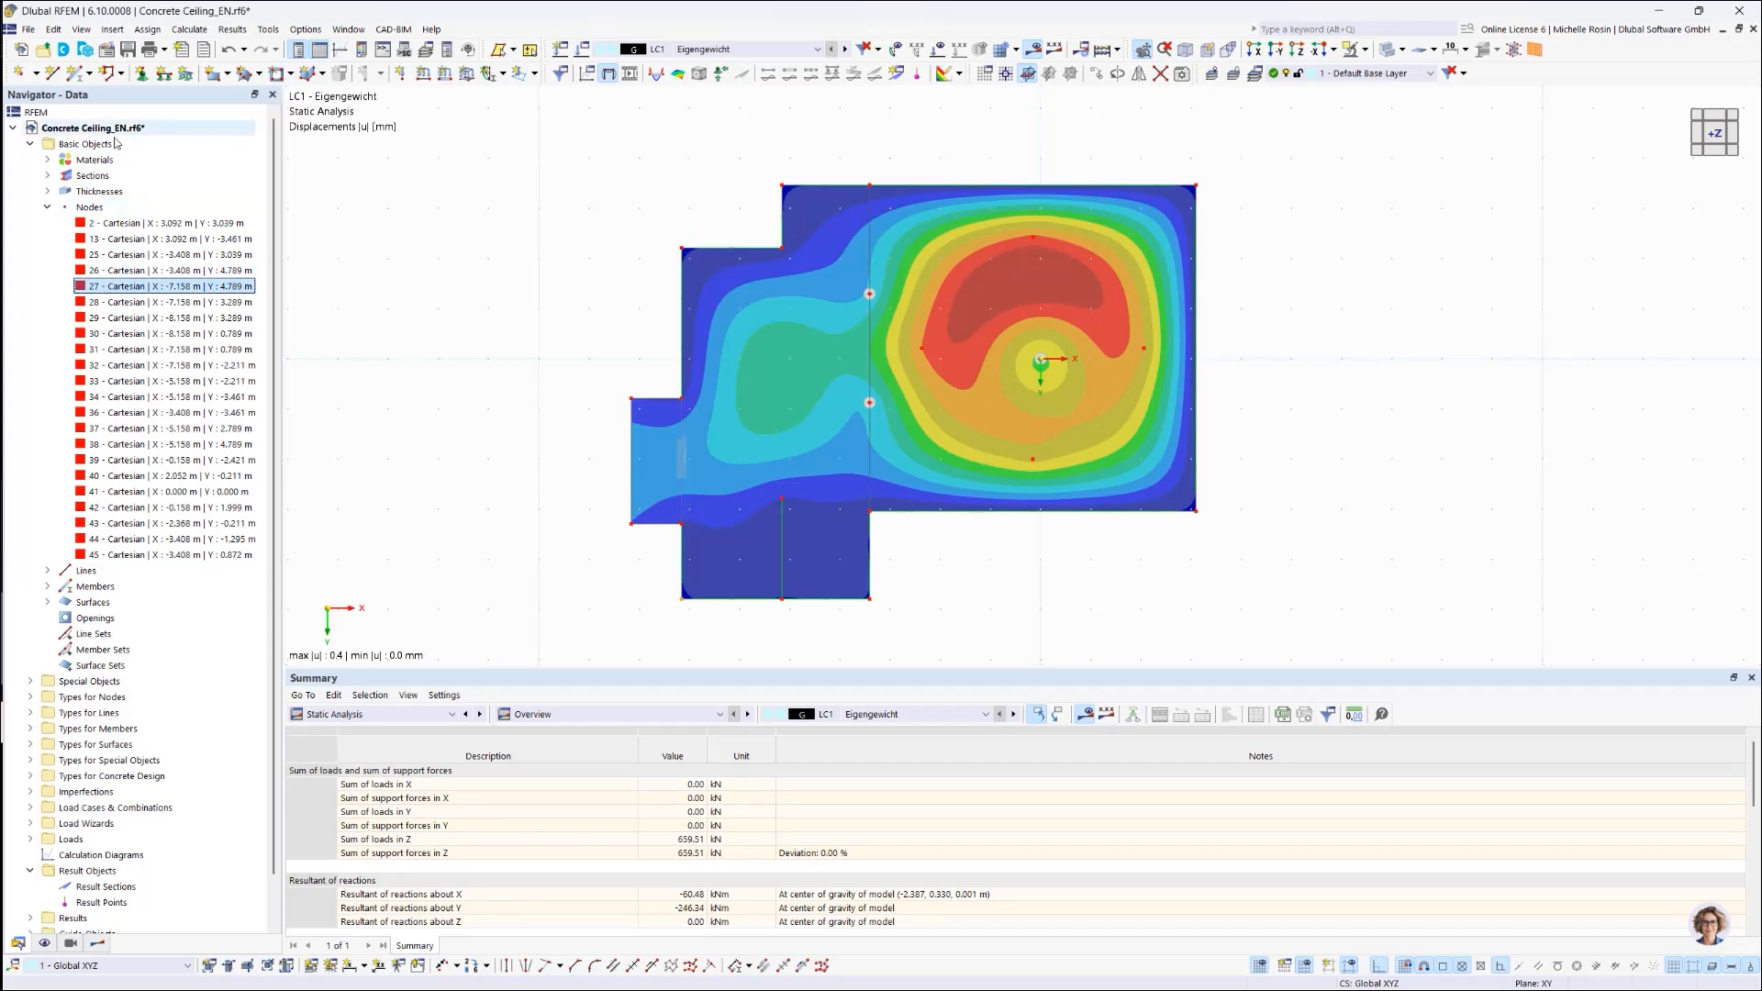
# Step: Locate node 27 on the slab with Find and open the table category list
pyautogui.click(115, 288)
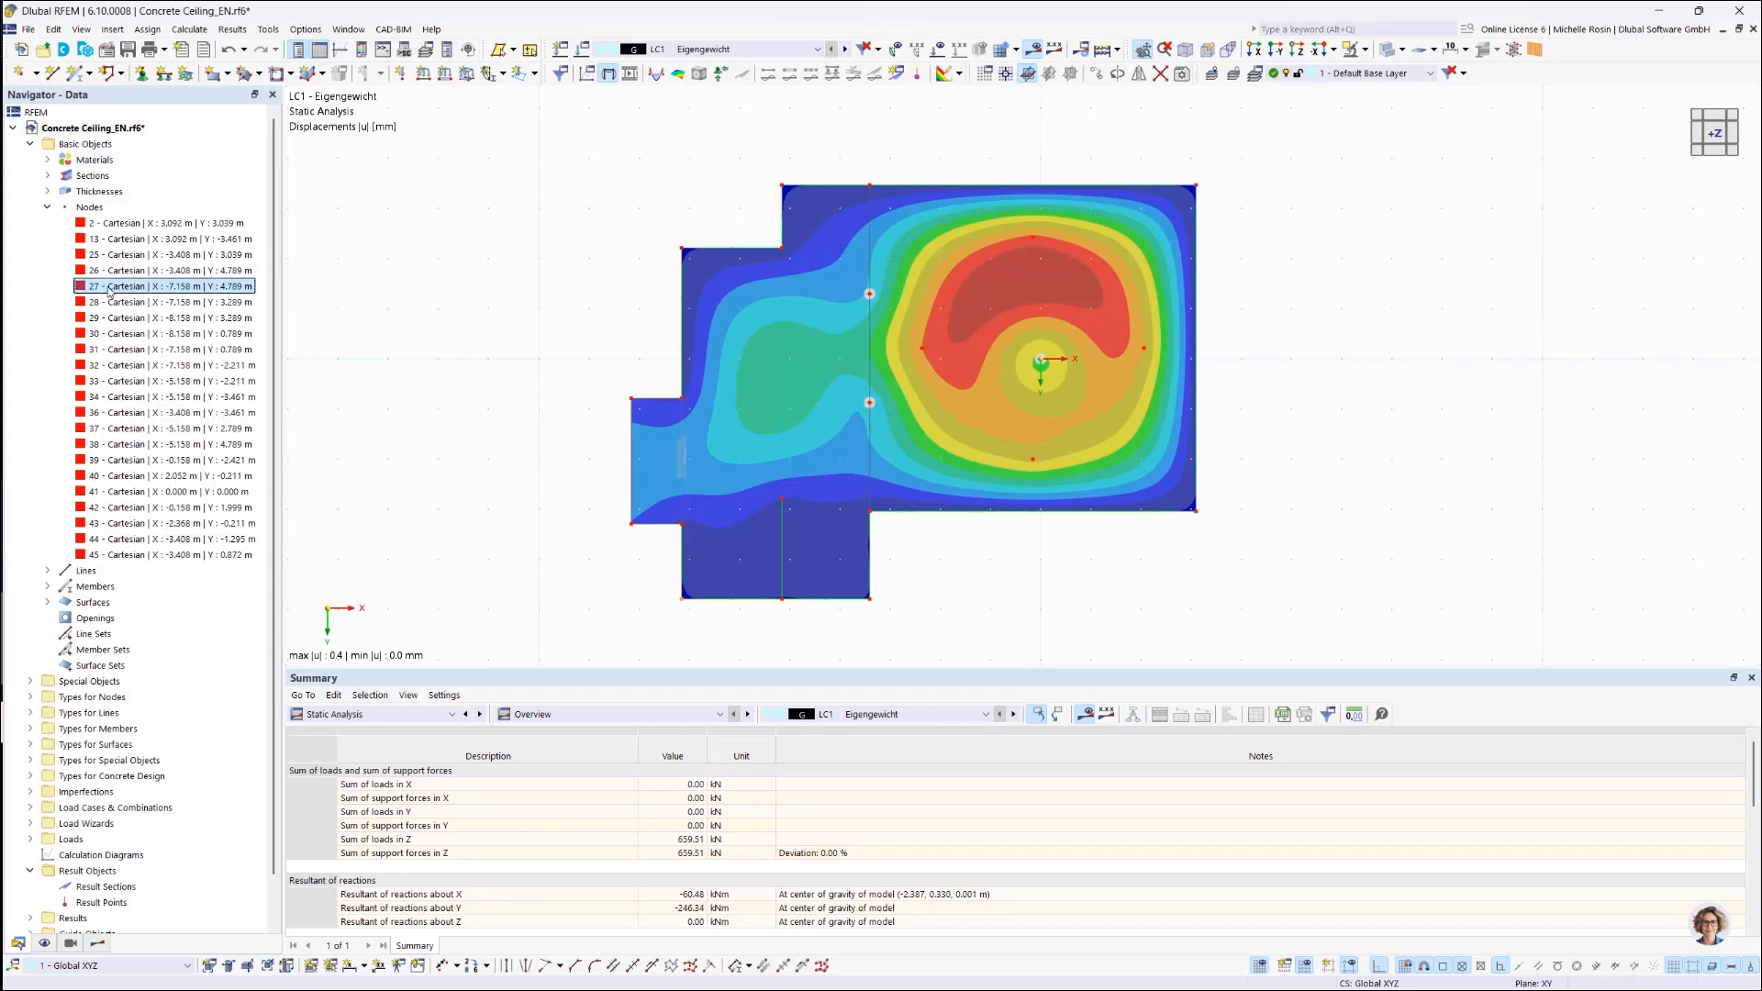
pyautogui.rightClick(109, 291)
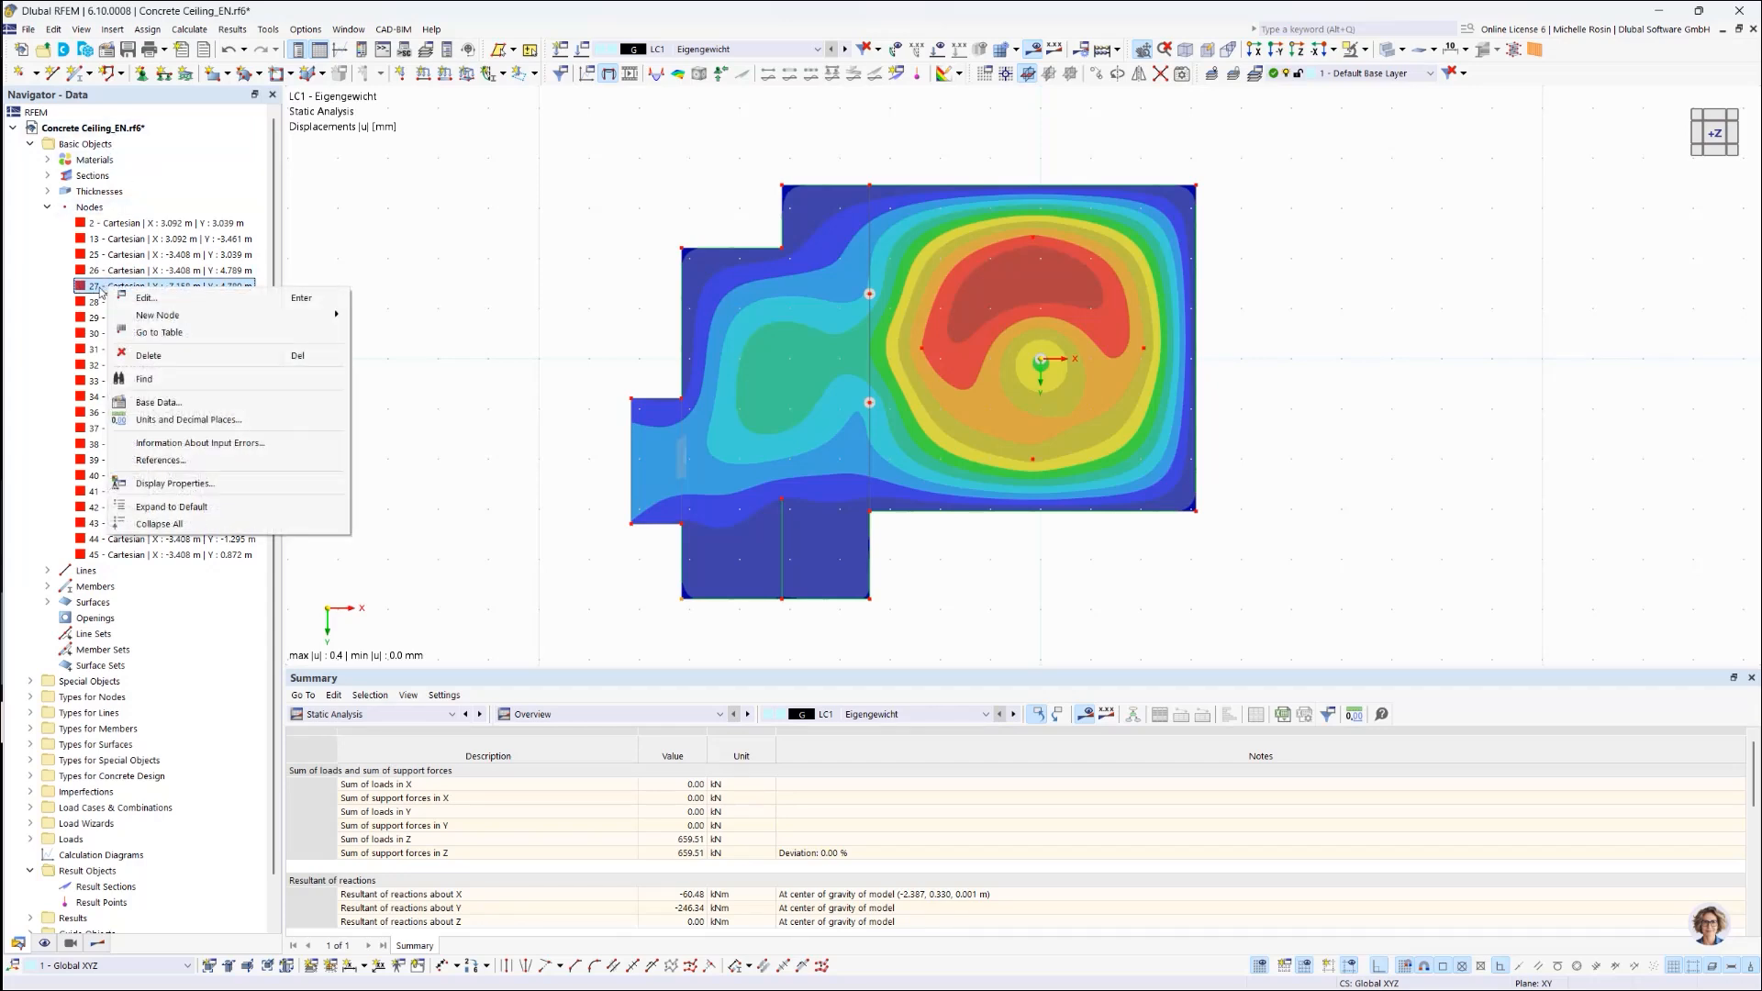
pyautogui.click(126, 382)
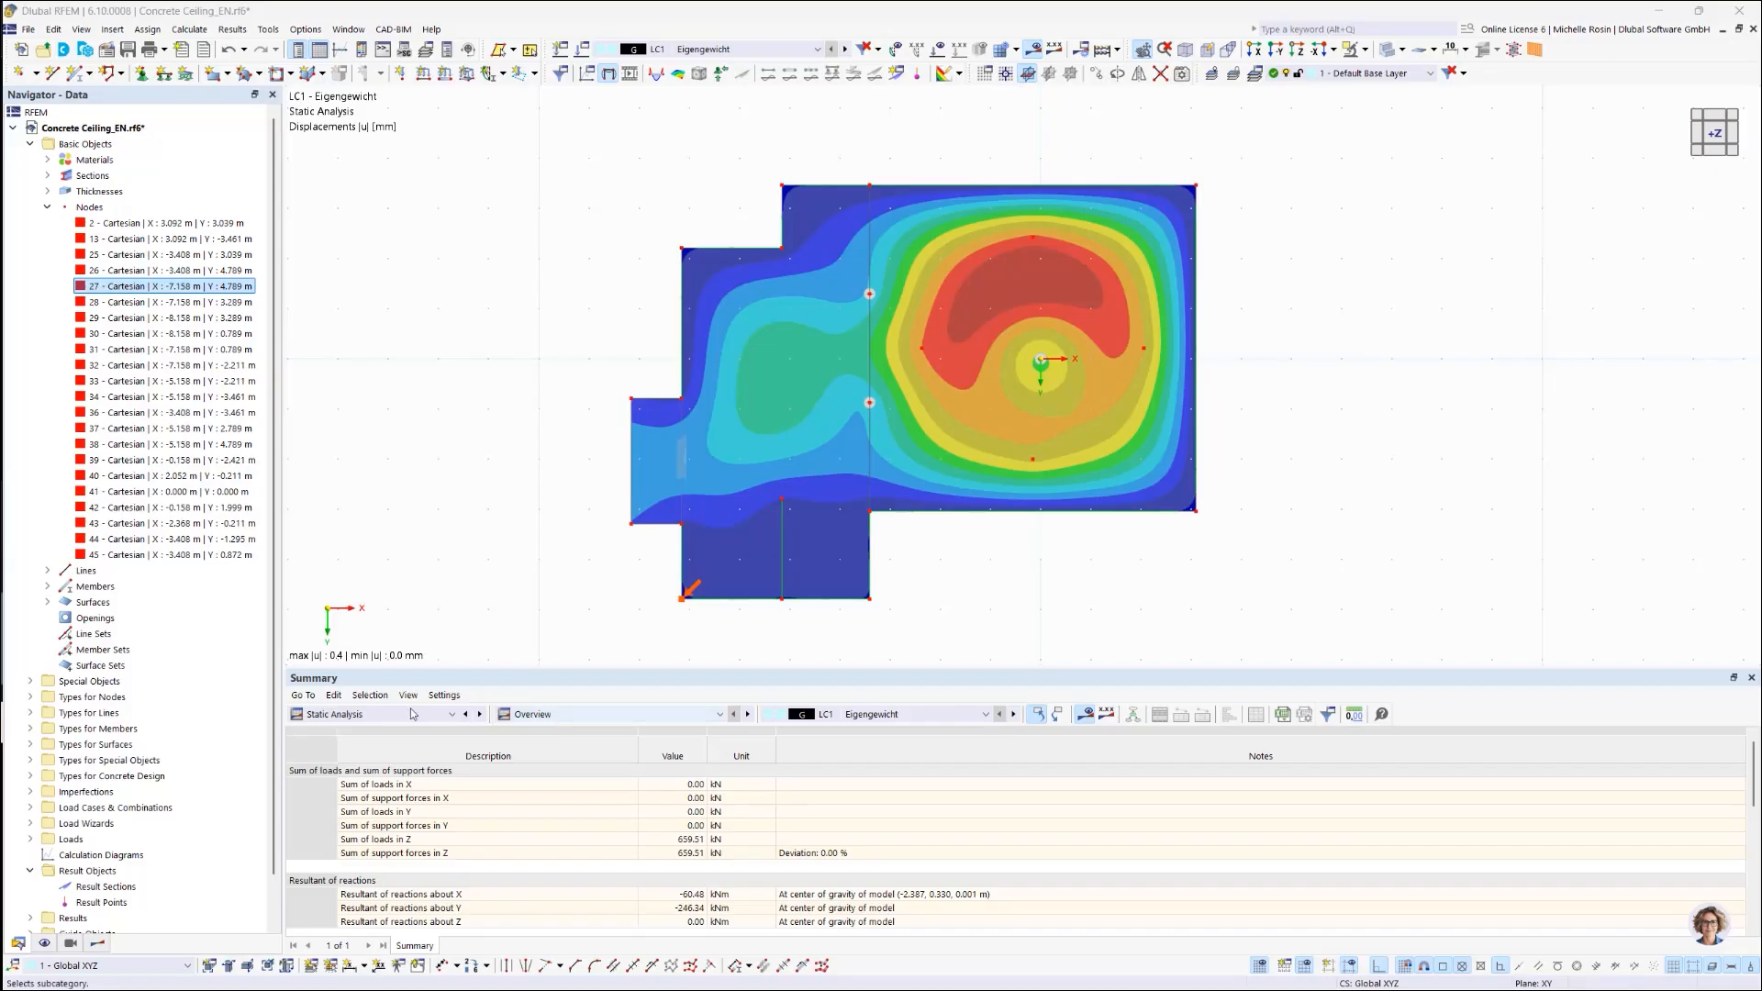
pyautogui.click(382, 715)
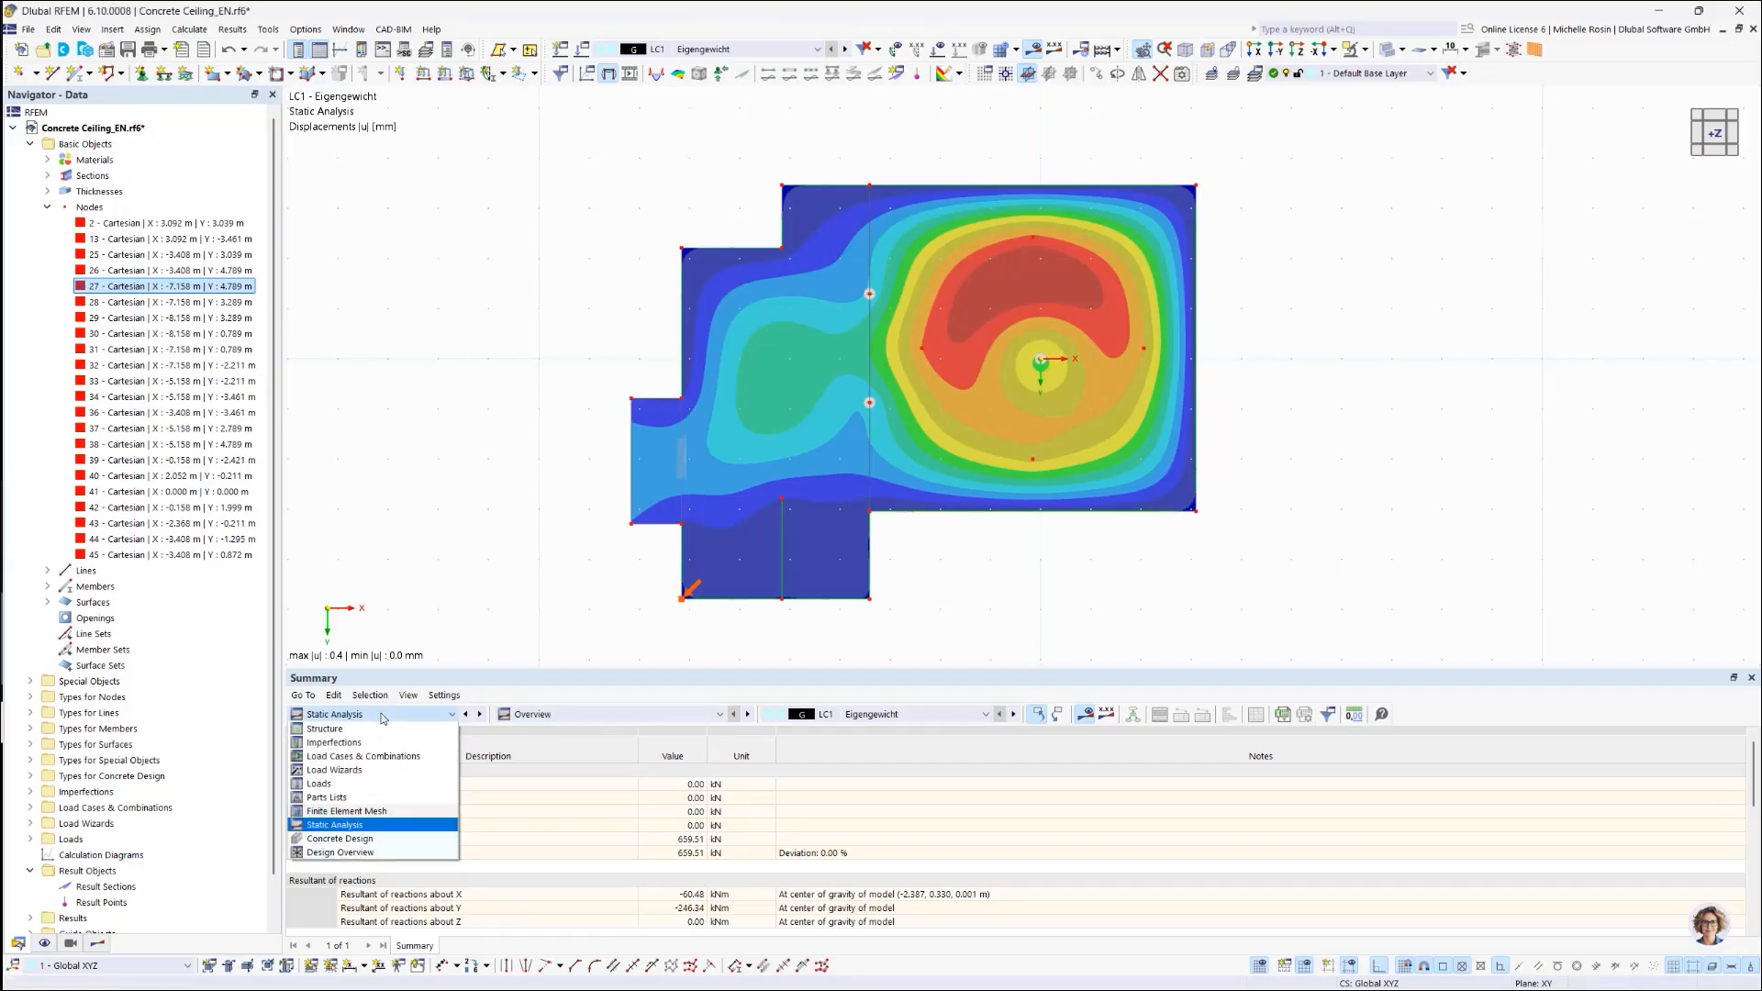
# Step: Show the Static Analysis nodal Global Deformations table
pyautogui.click(365, 825)
pyautogui.click(705, 716)
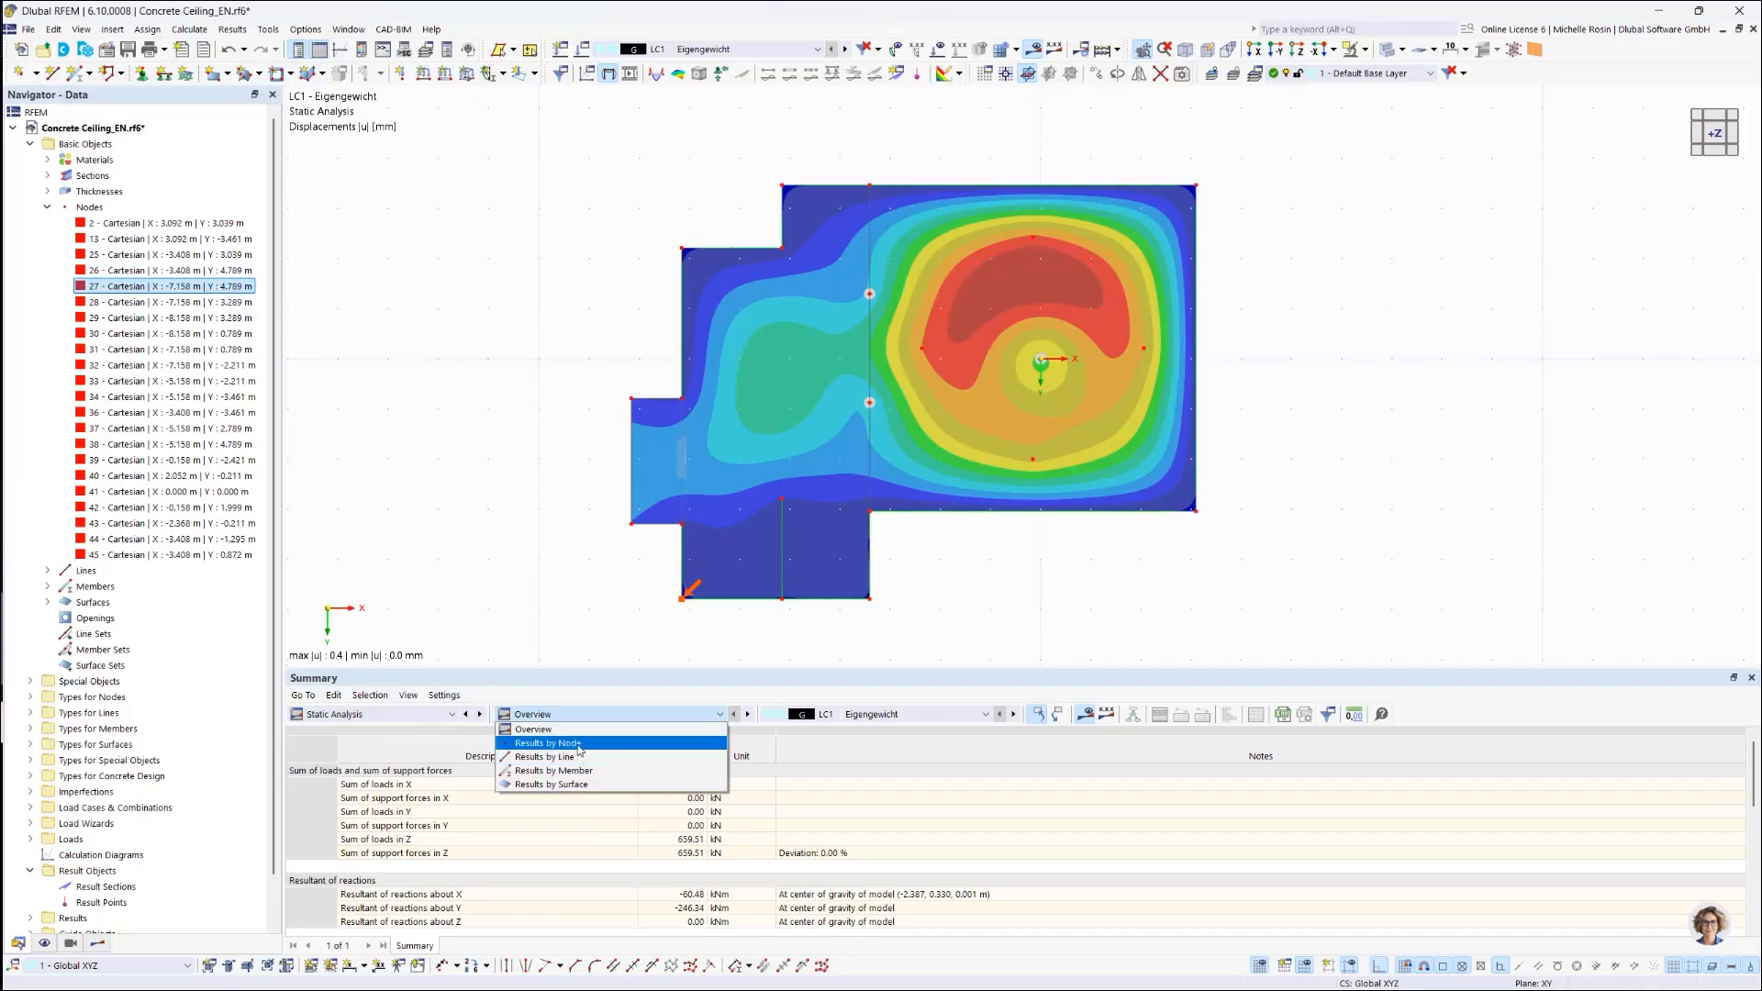
pyautogui.click(579, 744)
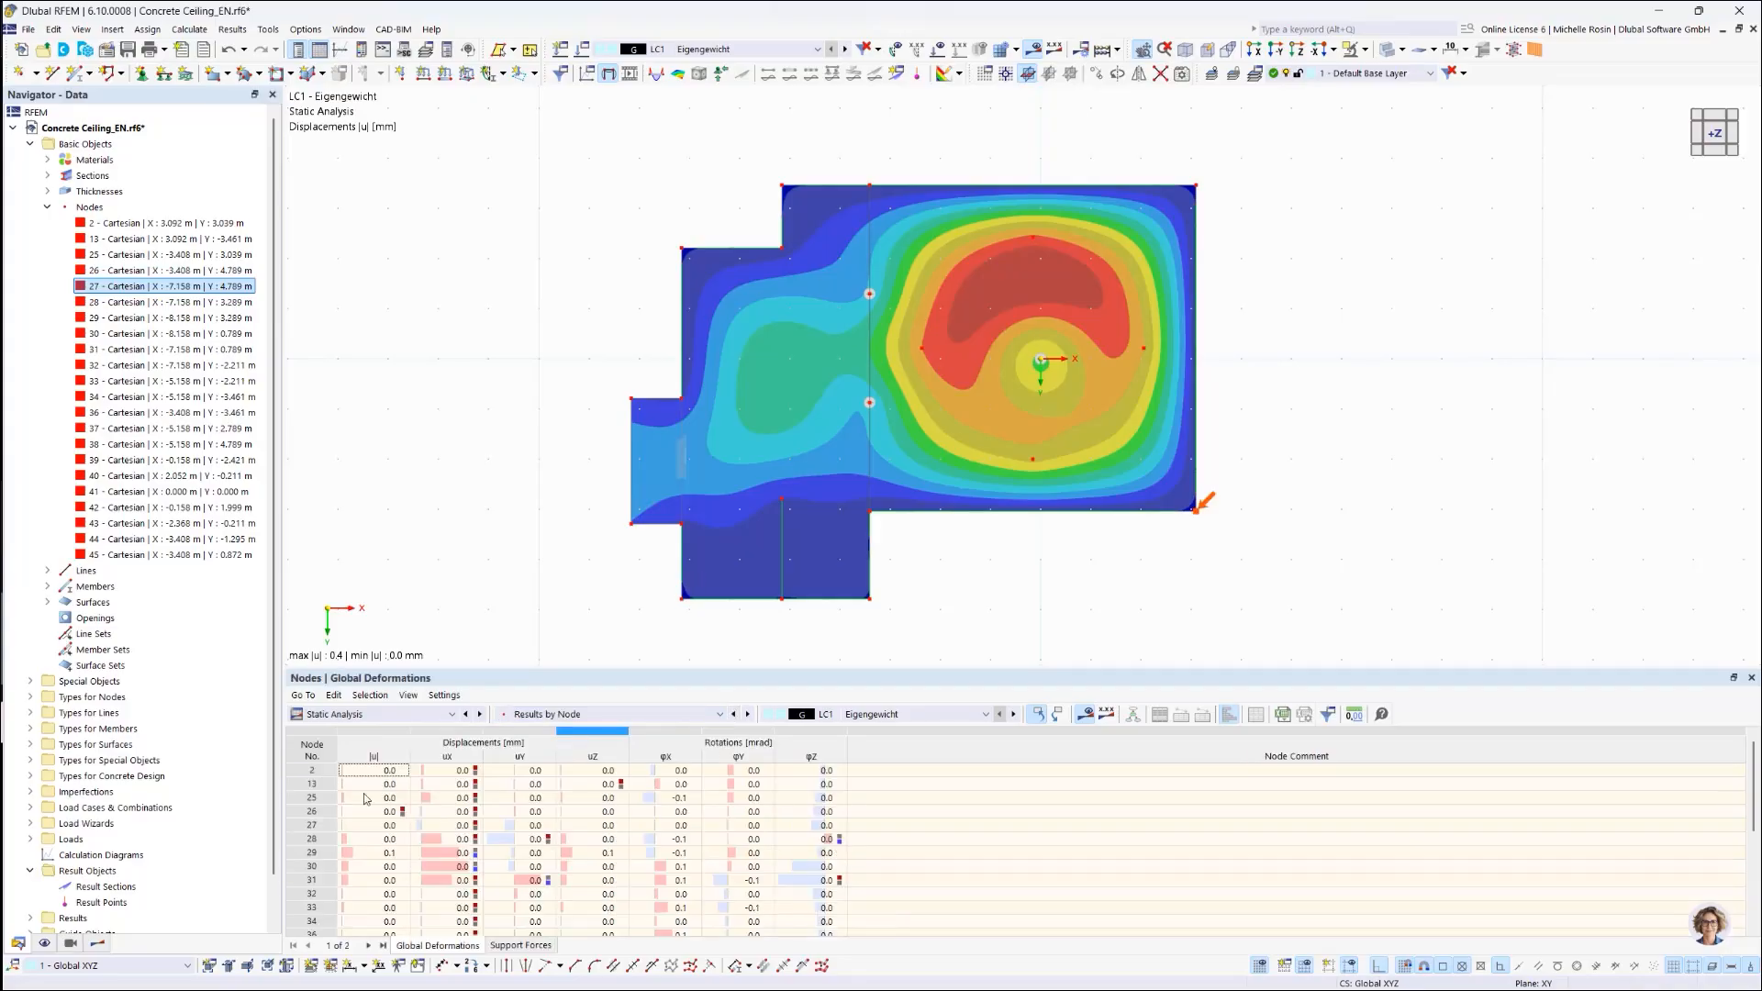
# Step: Select the rows for nodes 29, 26 and 27, then collapse the Nodes branch
pyautogui.click(311, 868)
pyautogui.click(312, 894)
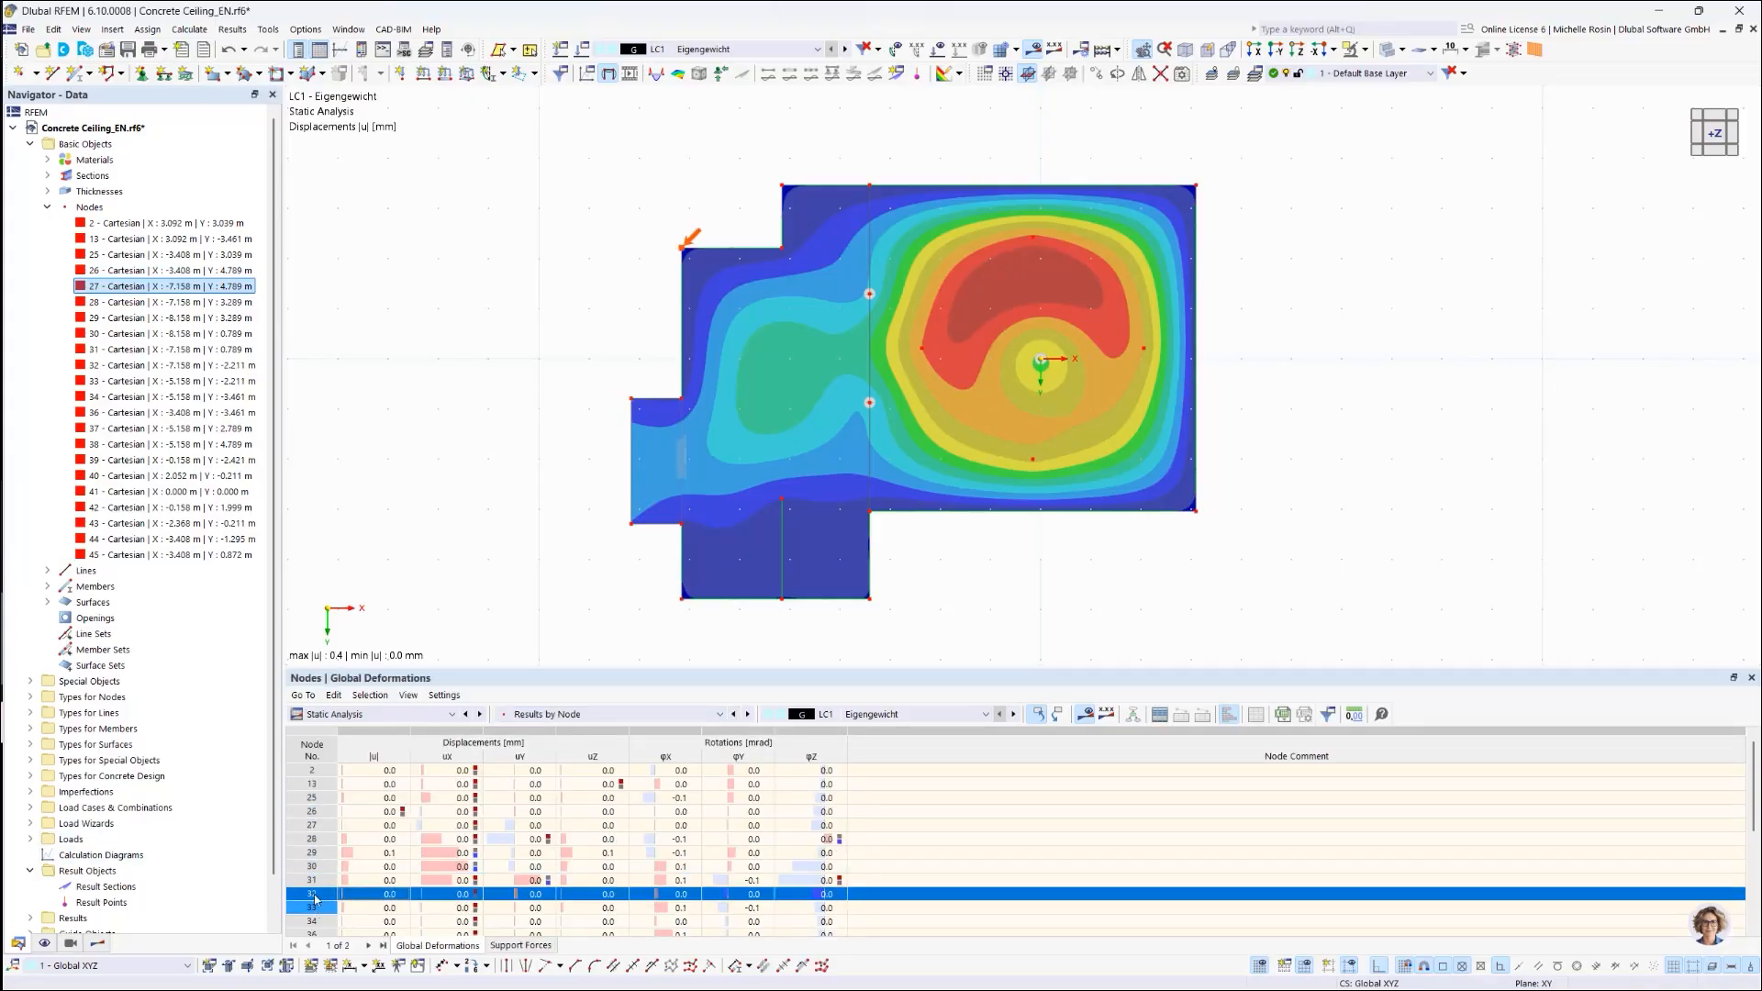
pyautogui.click(317, 854)
pyautogui.click(313, 812)
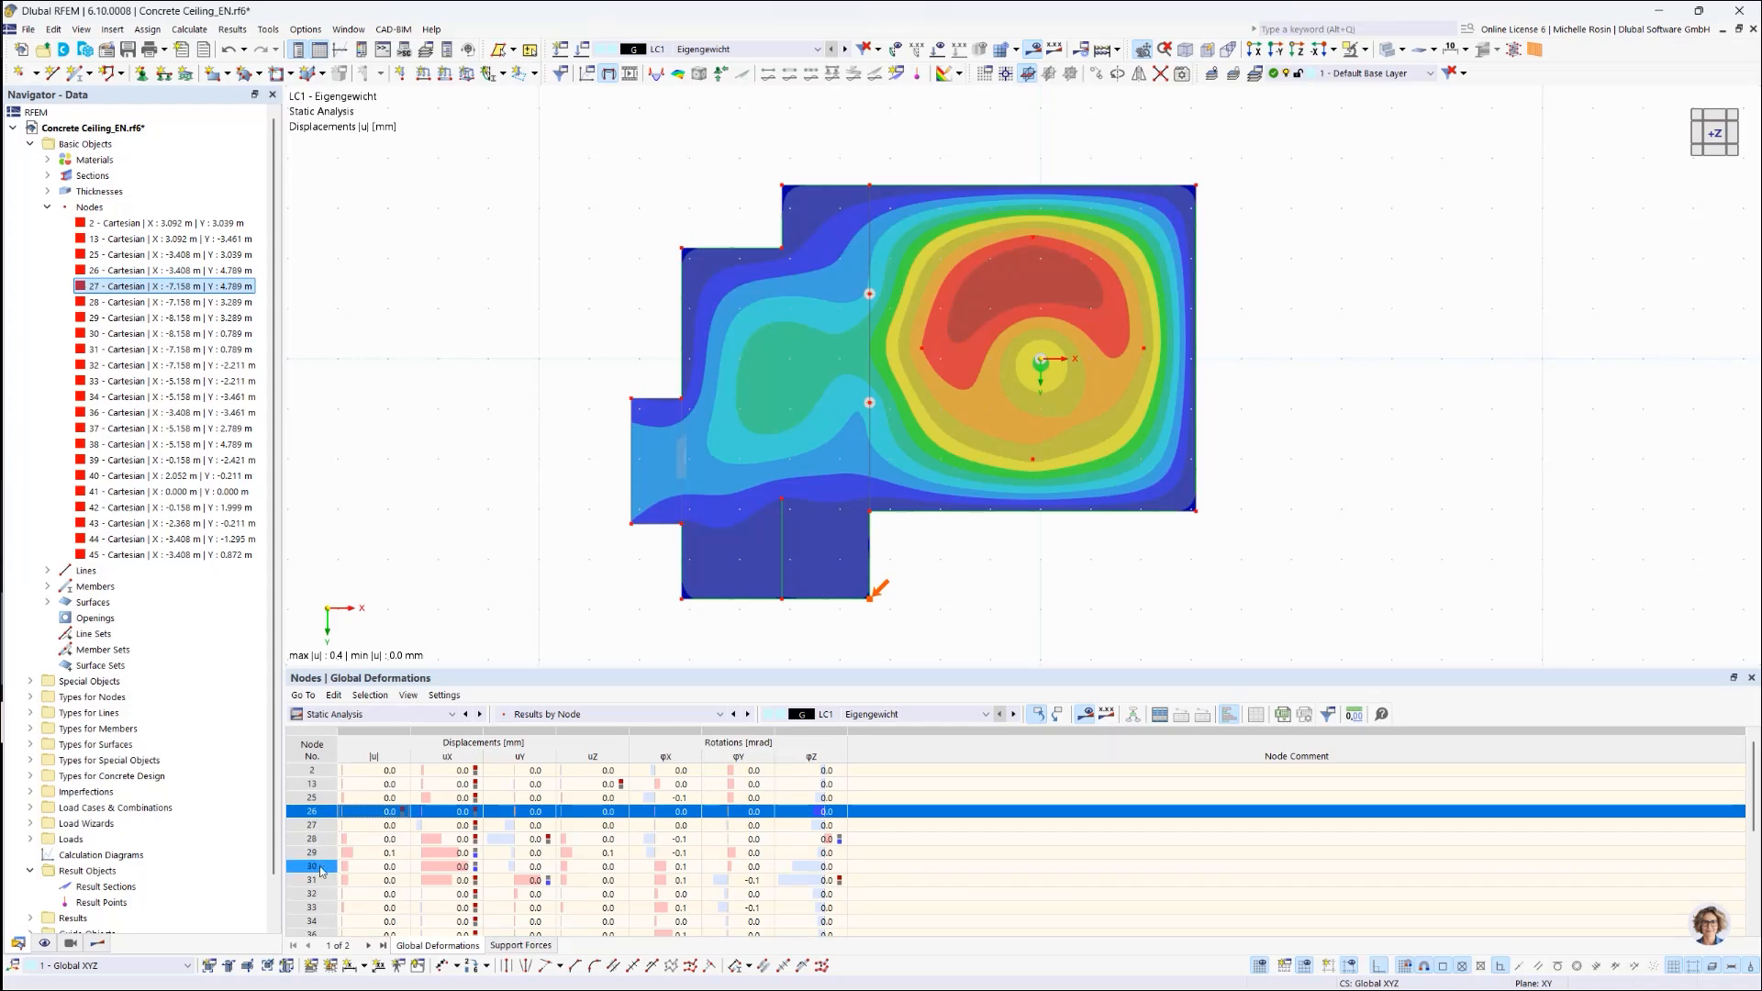
pyautogui.click(321, 867)
pyautogui.click(321, 825)
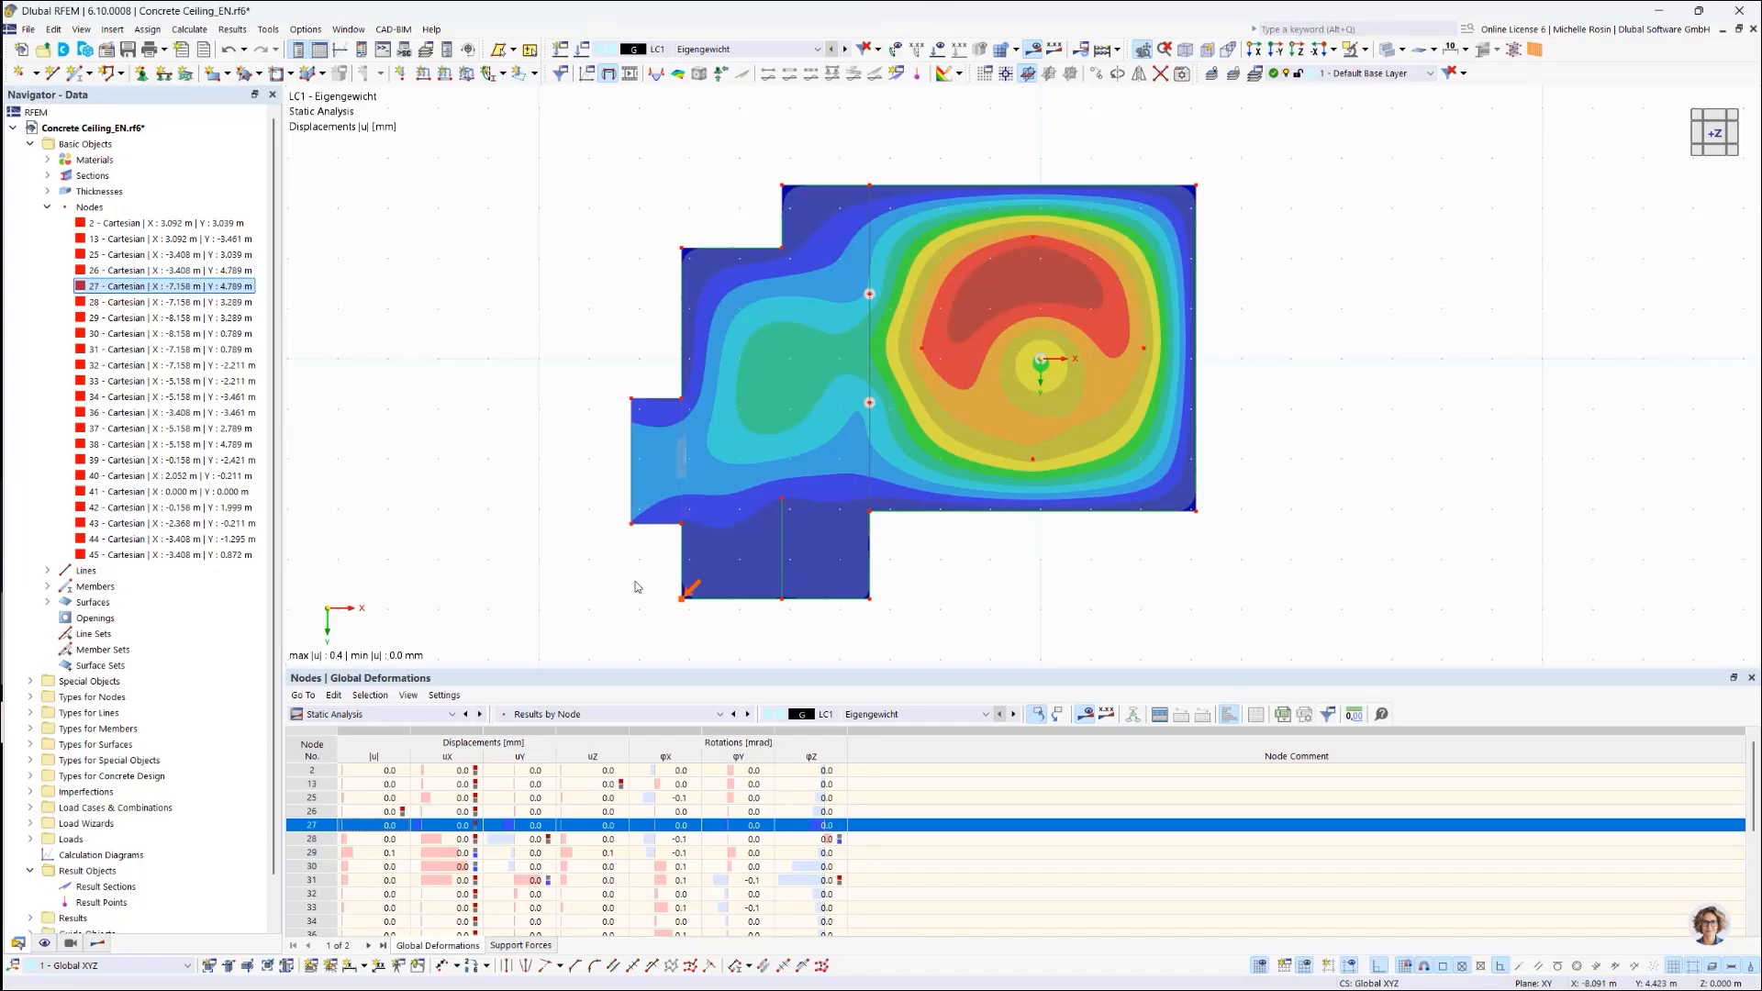
pyautogui.click(47, 207)
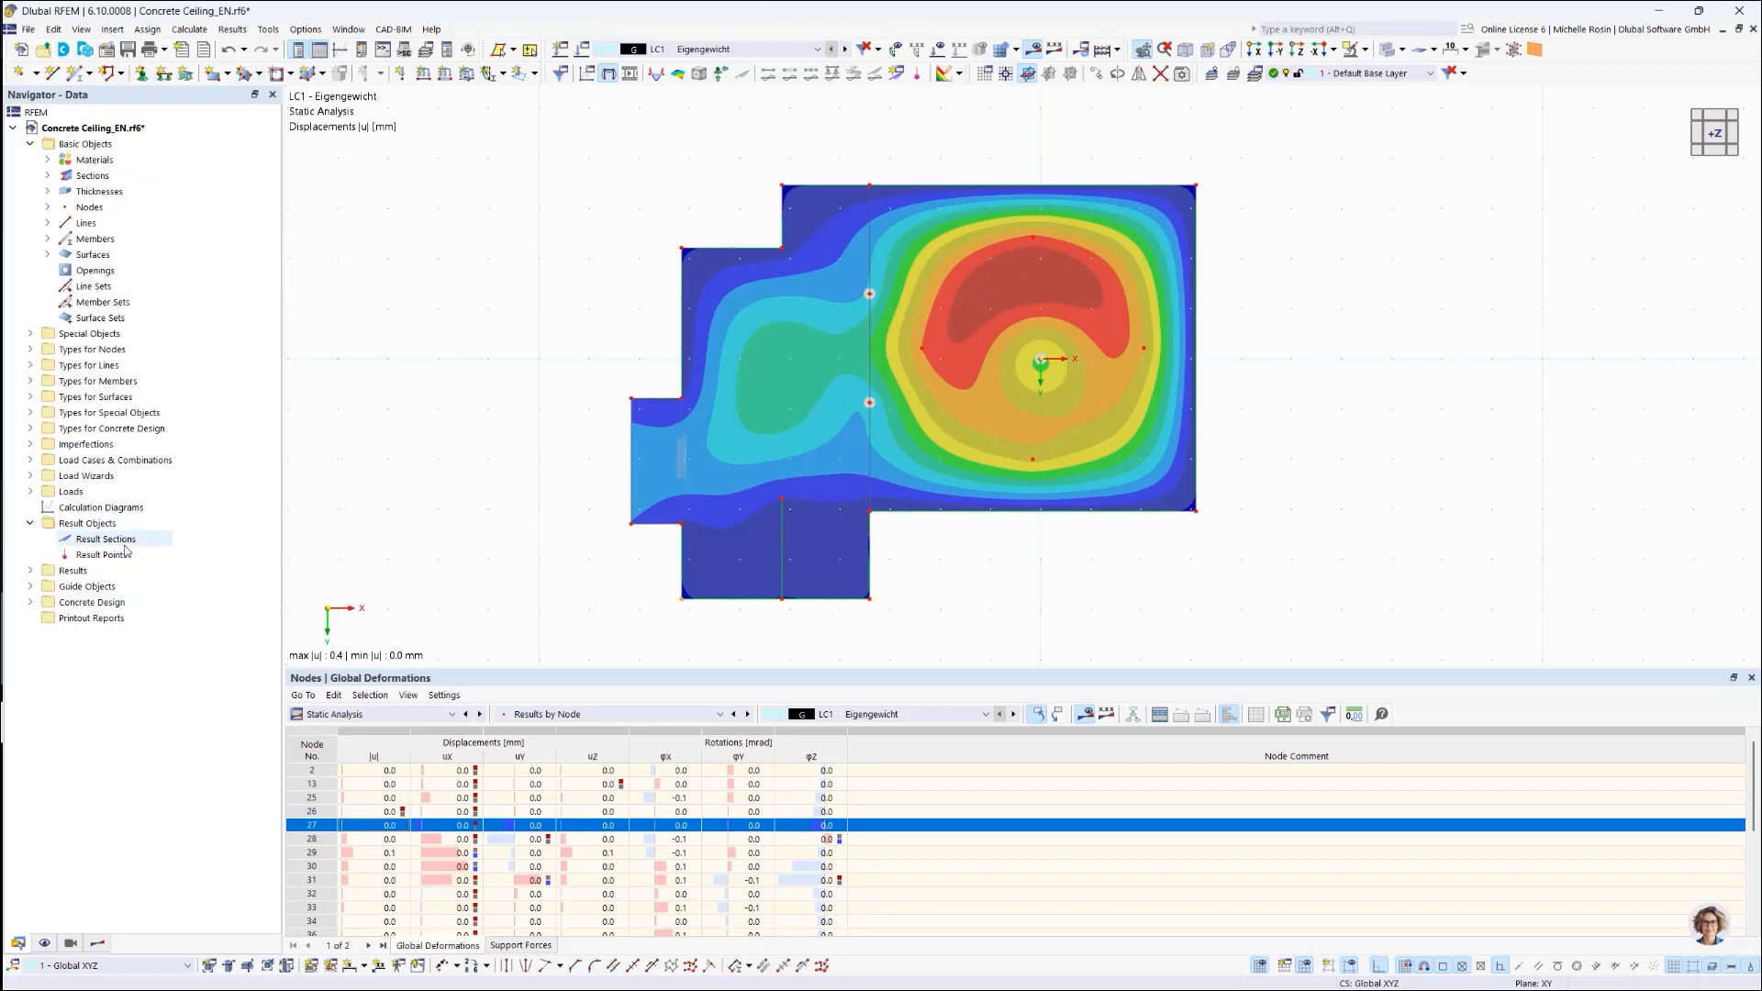
# Step: Create result Section 1 as a 2-point line from (-9, 1) to (4, 1)
pyautogui.rightClick(141, 545)
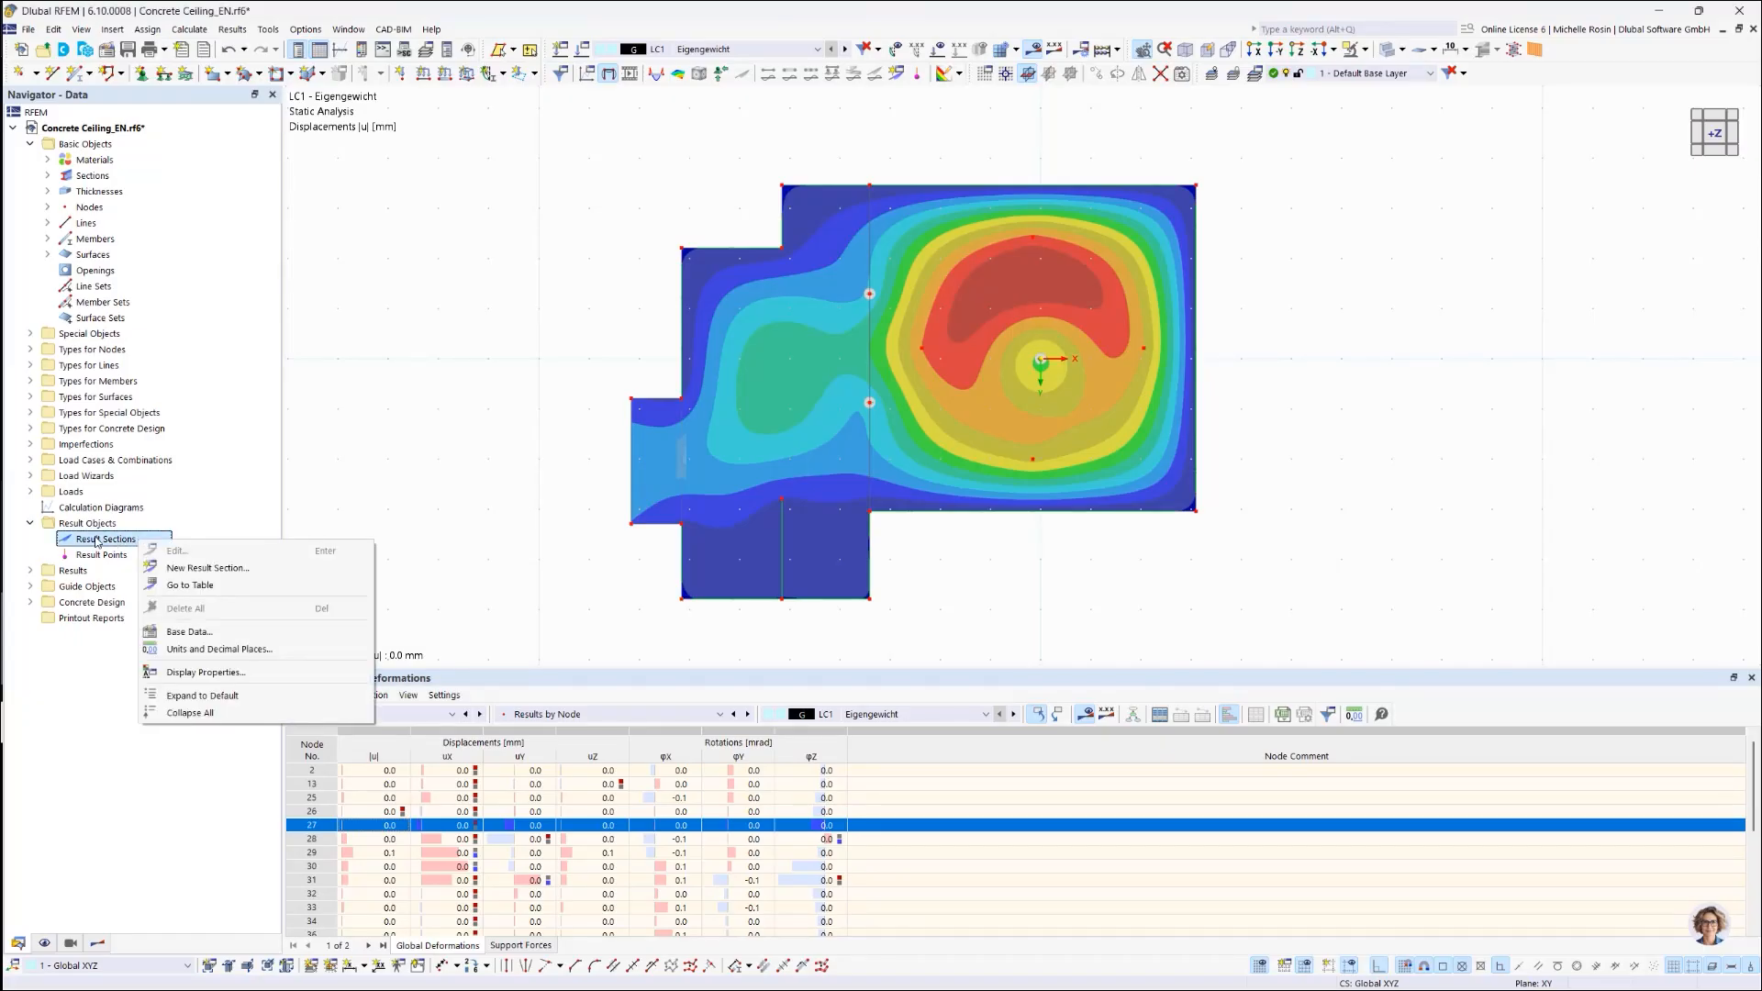
pyautogui.click(184, 569)
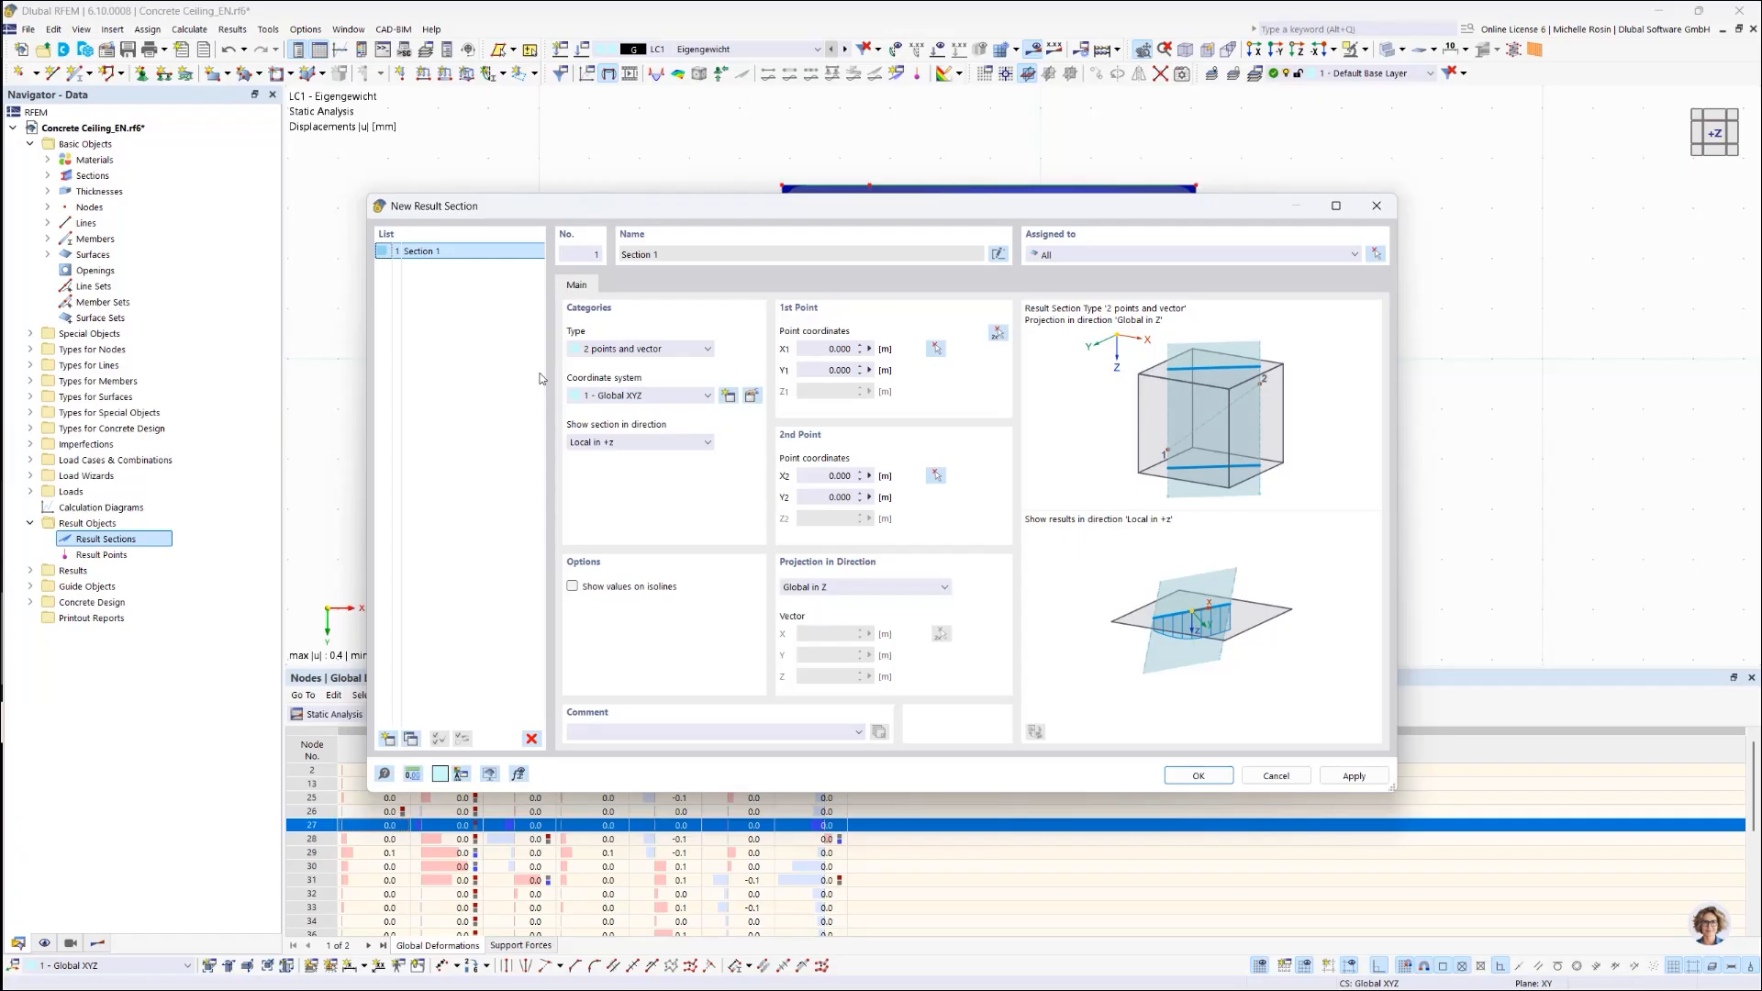
pyautogui.click(642, 350)
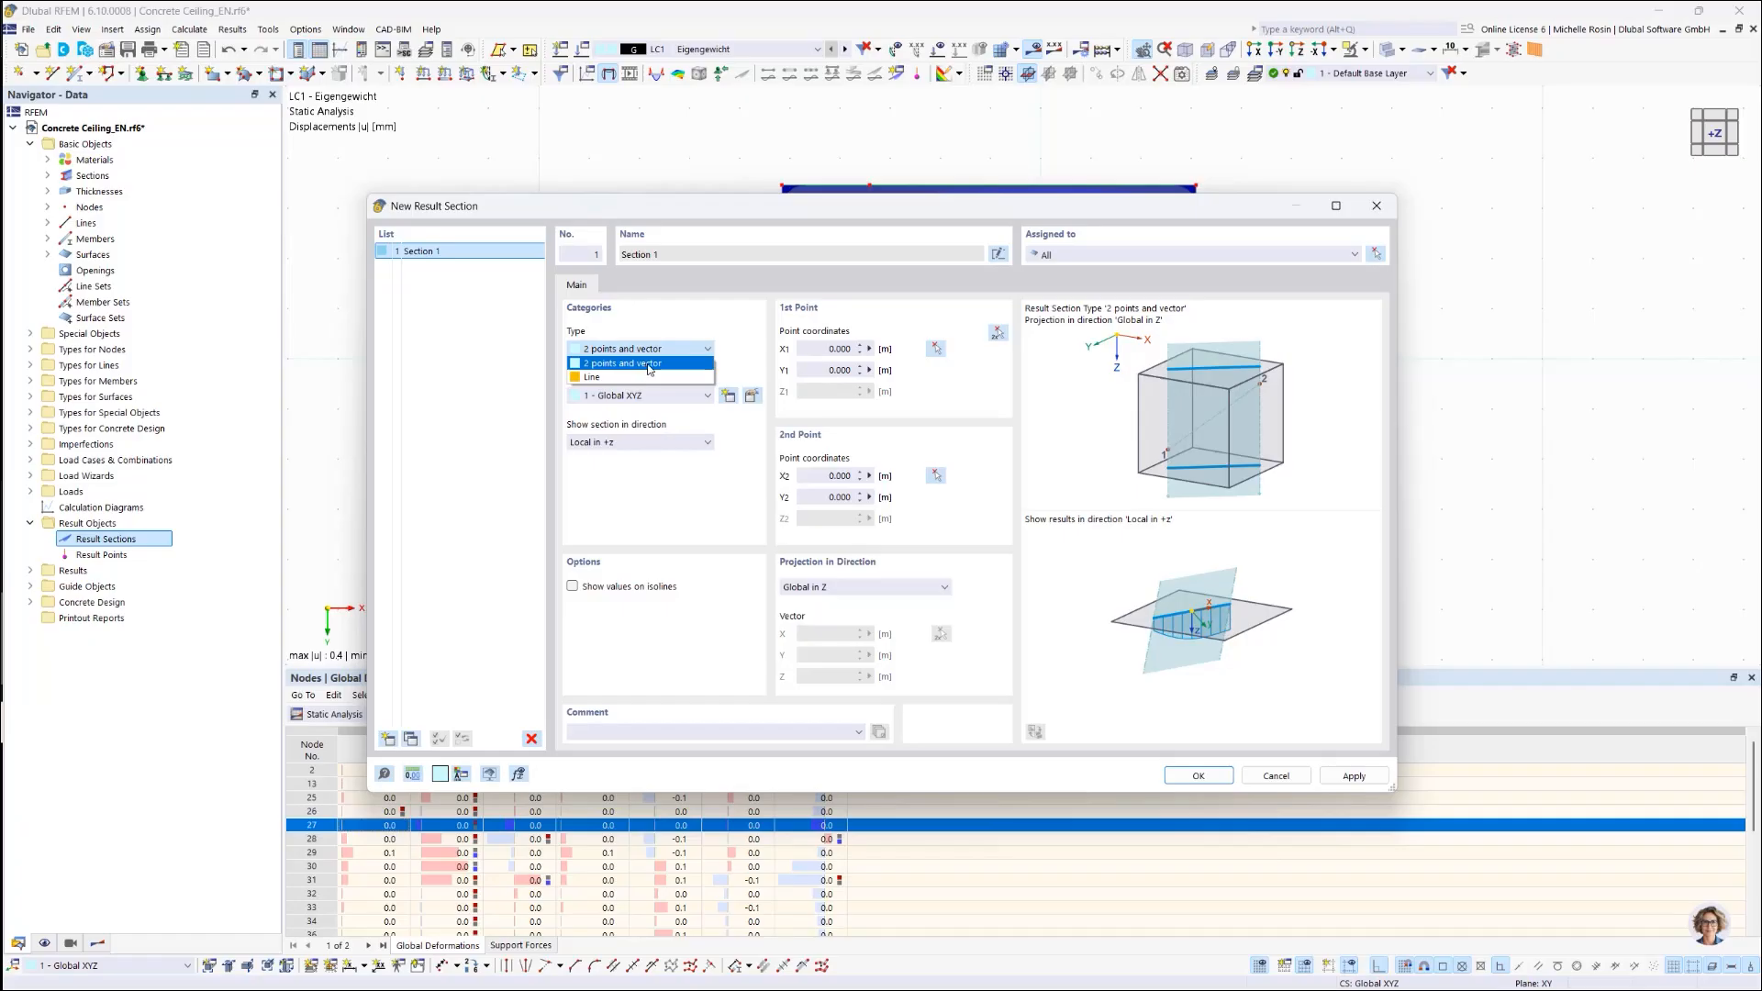
pyautogui.click(649, 364)
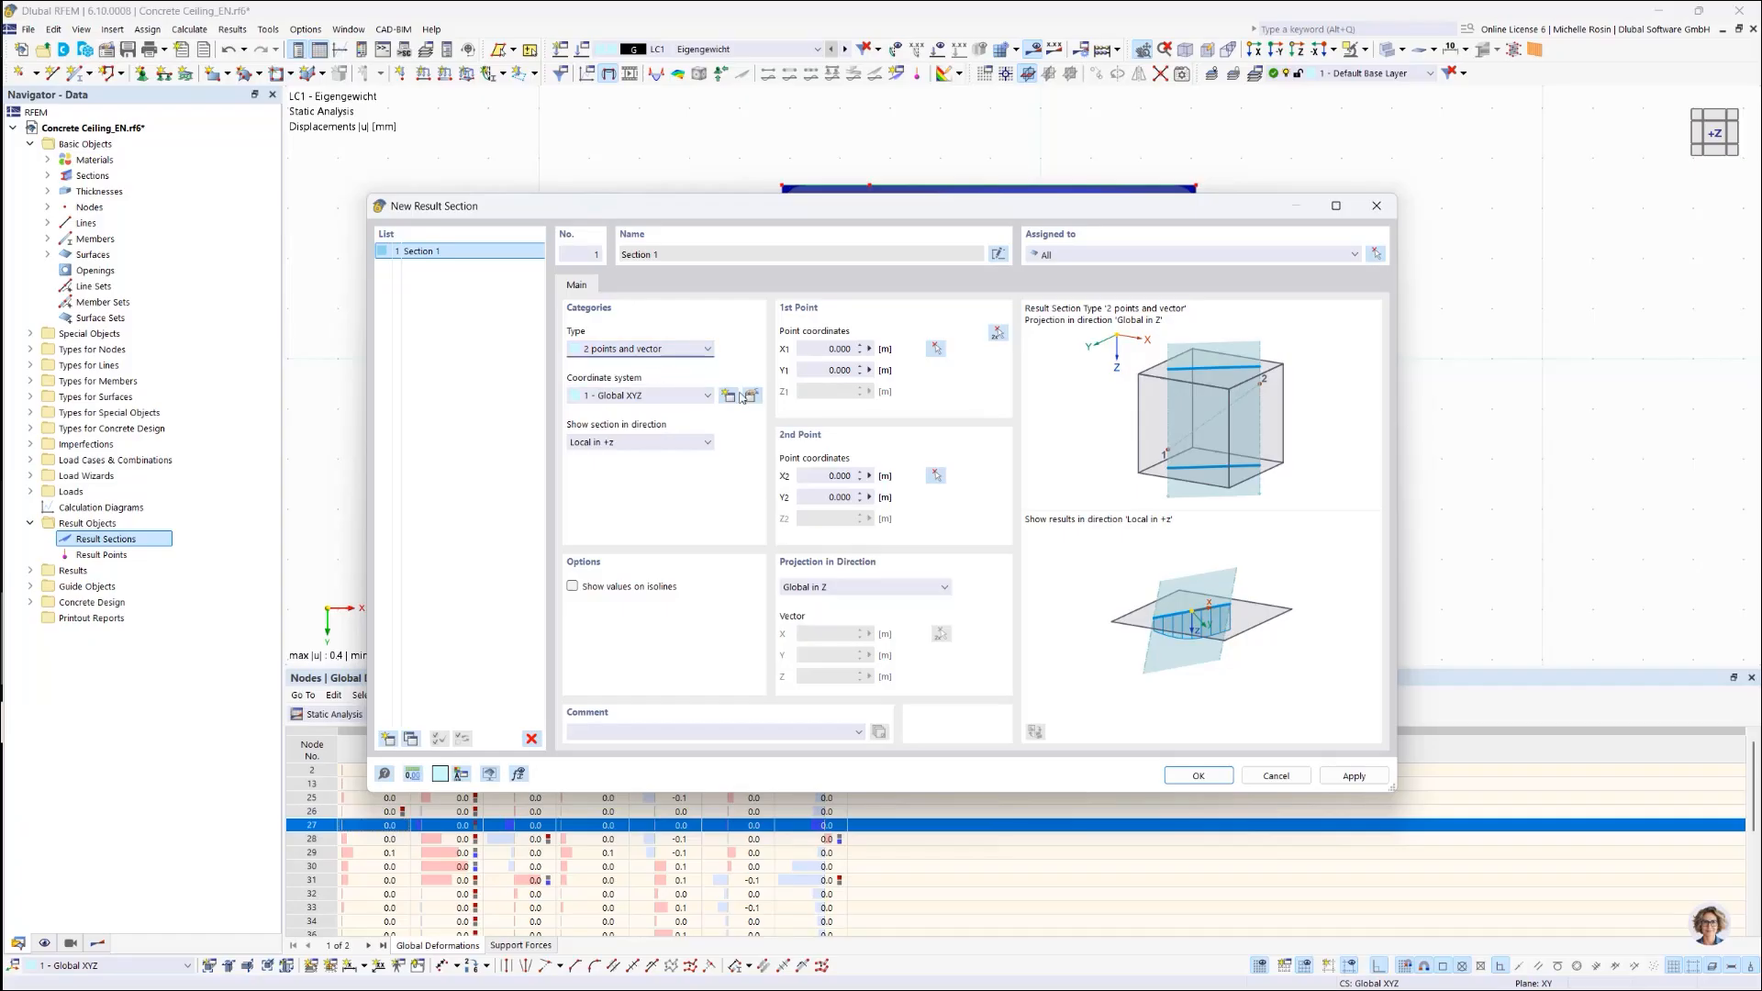
pyautogui.click(935, 349)
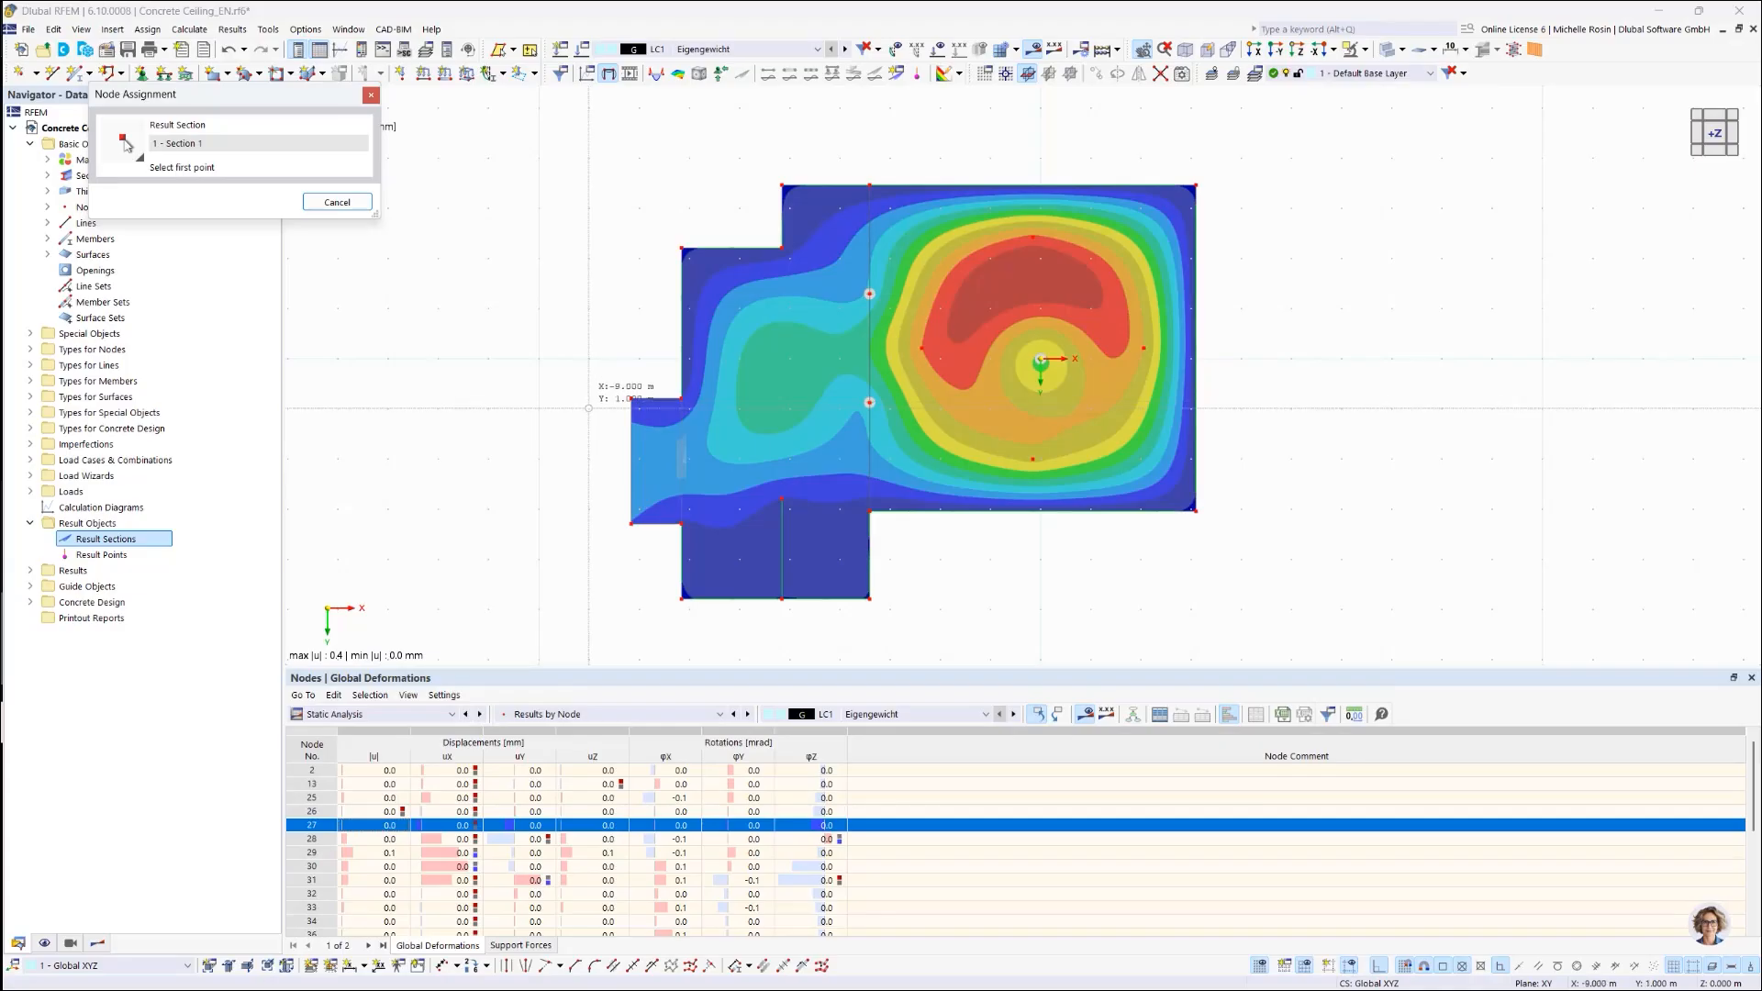
pyautogui.click(590, 409)
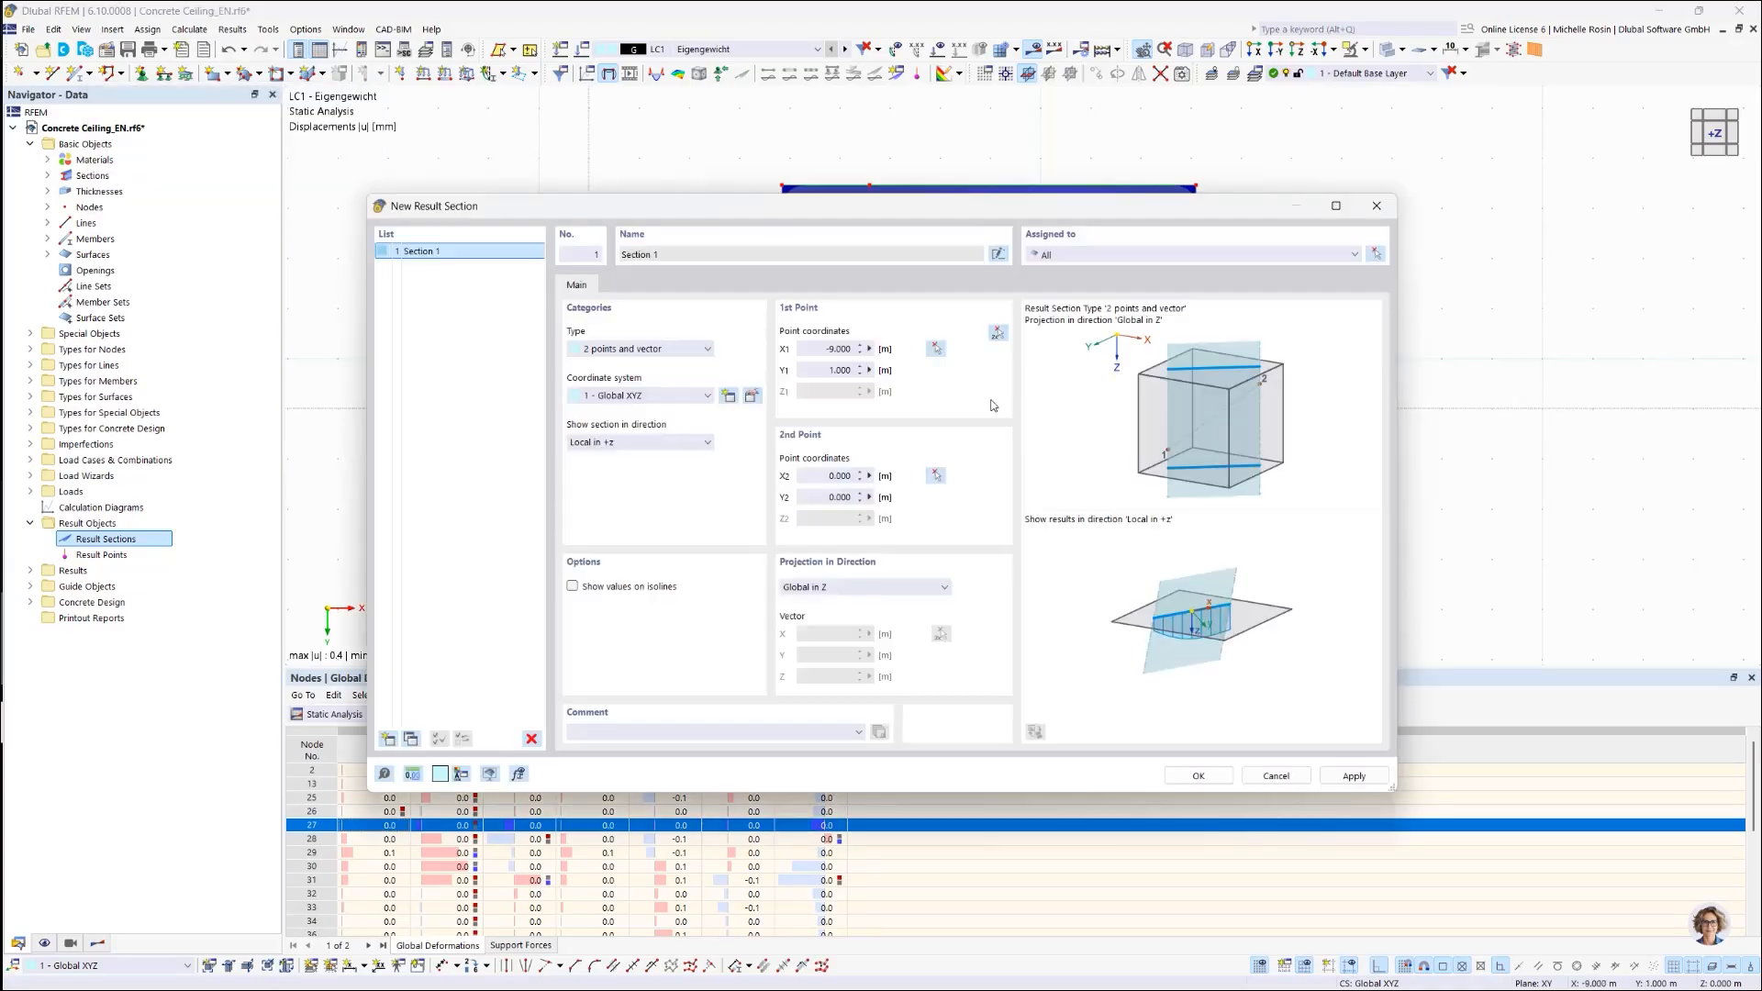
pyautogui.click(934, 477)
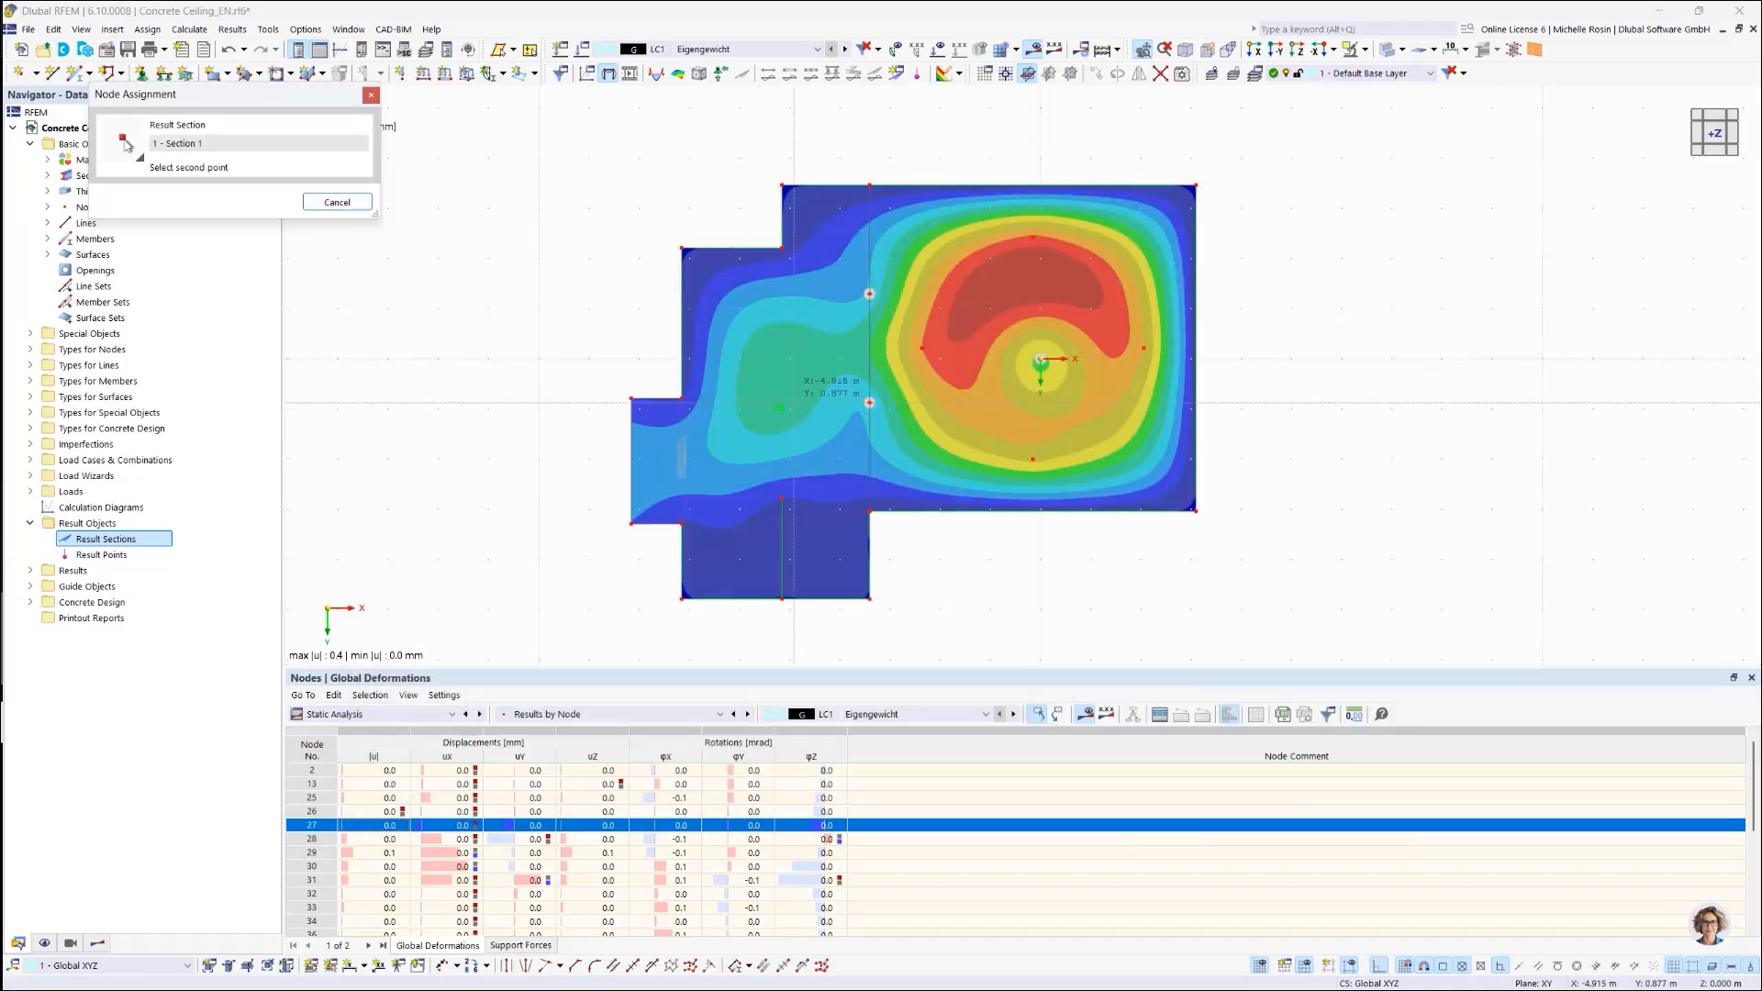
pyautogui.click(1254, 421)
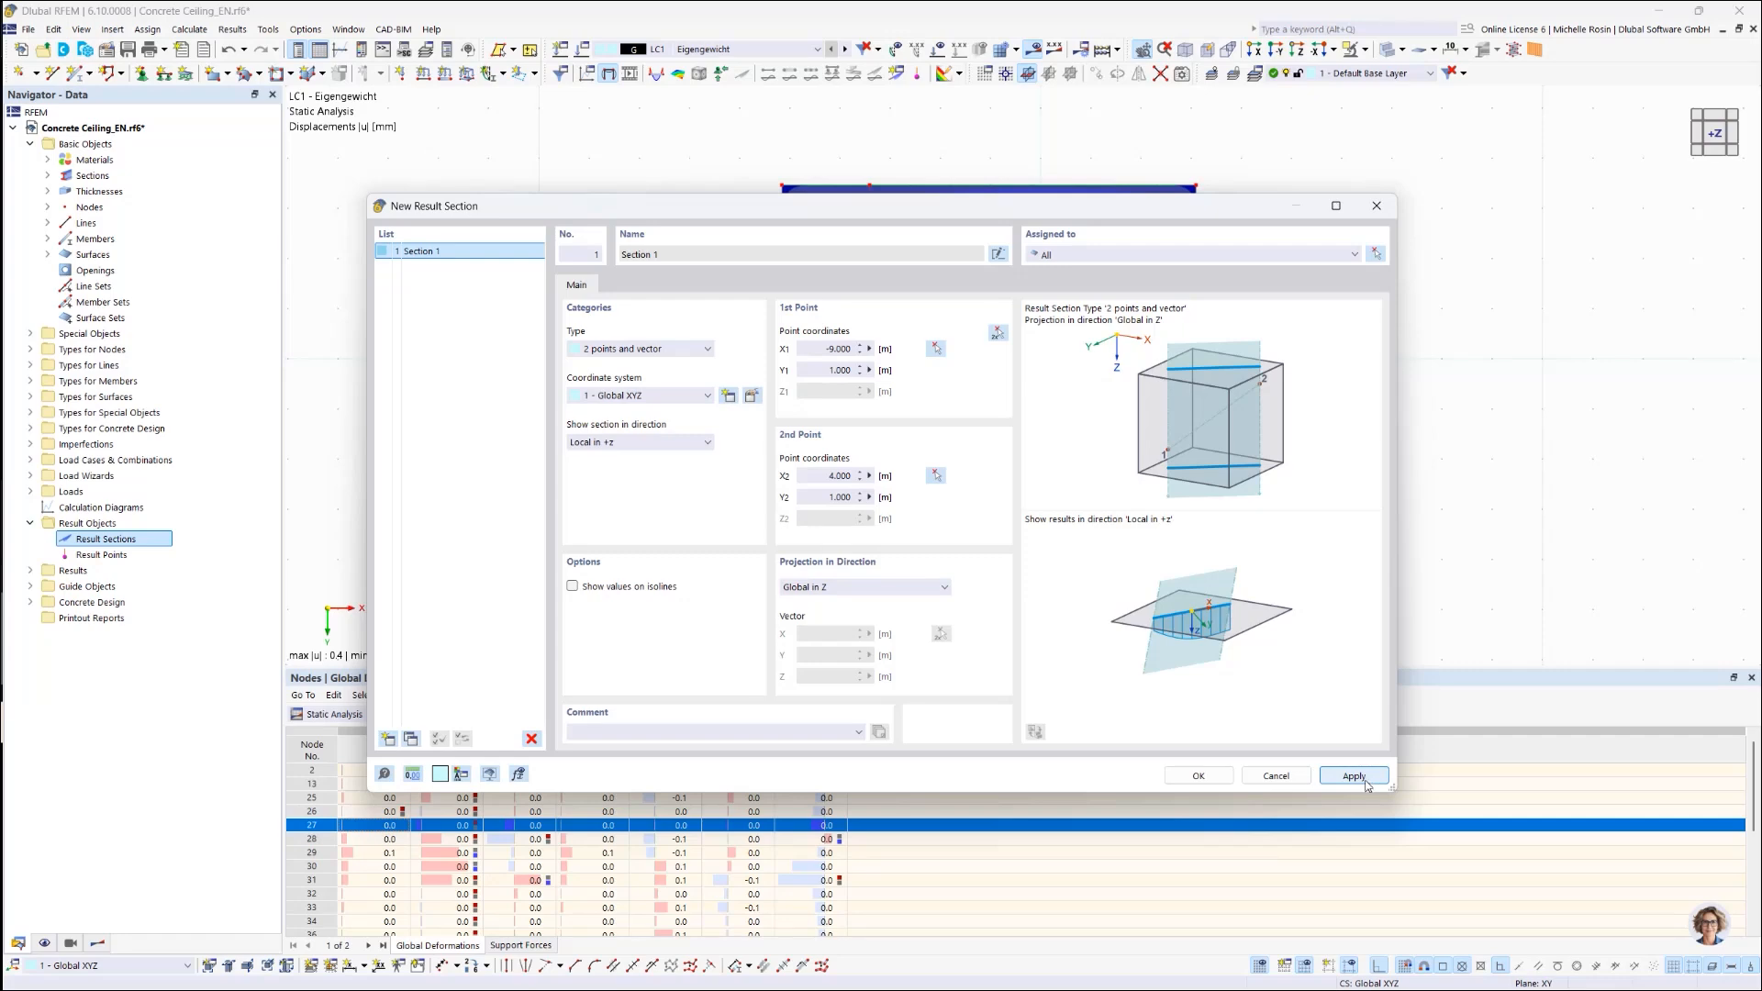
pyautogui.click(1197, 775)
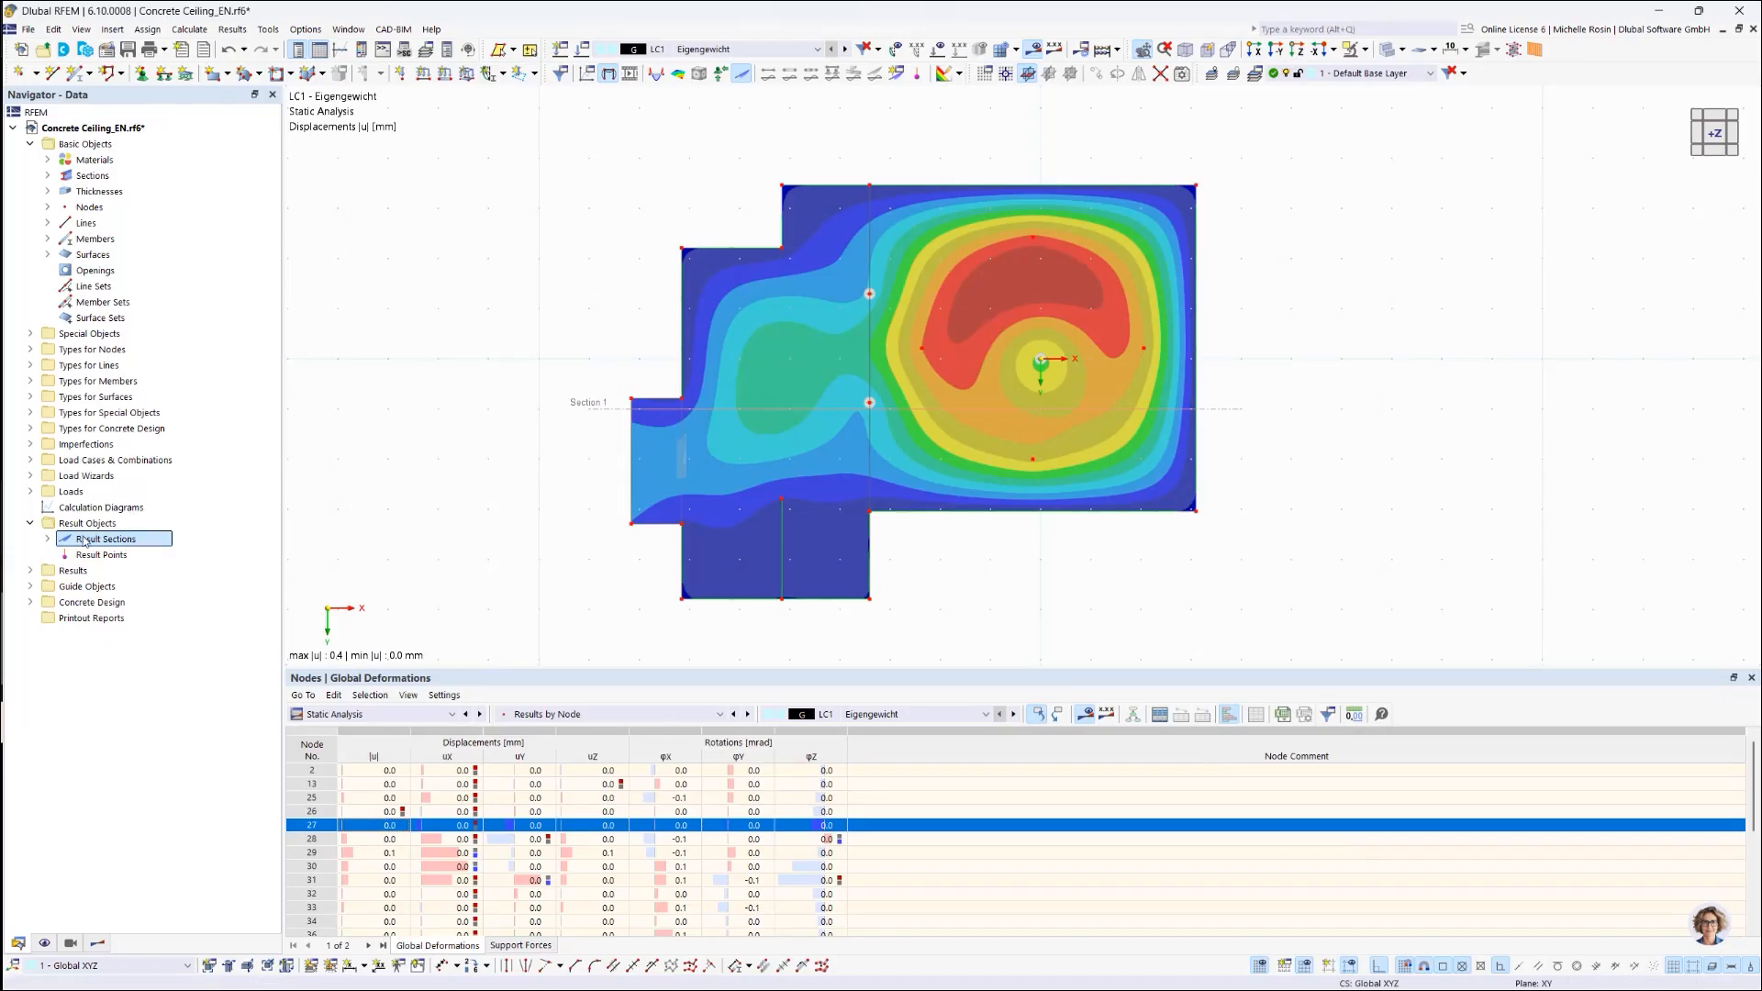
# Step: Reopen Section 1 and add Section 2 from (-9, -2) to (4, -2)
pyautogui.click(48, 540)
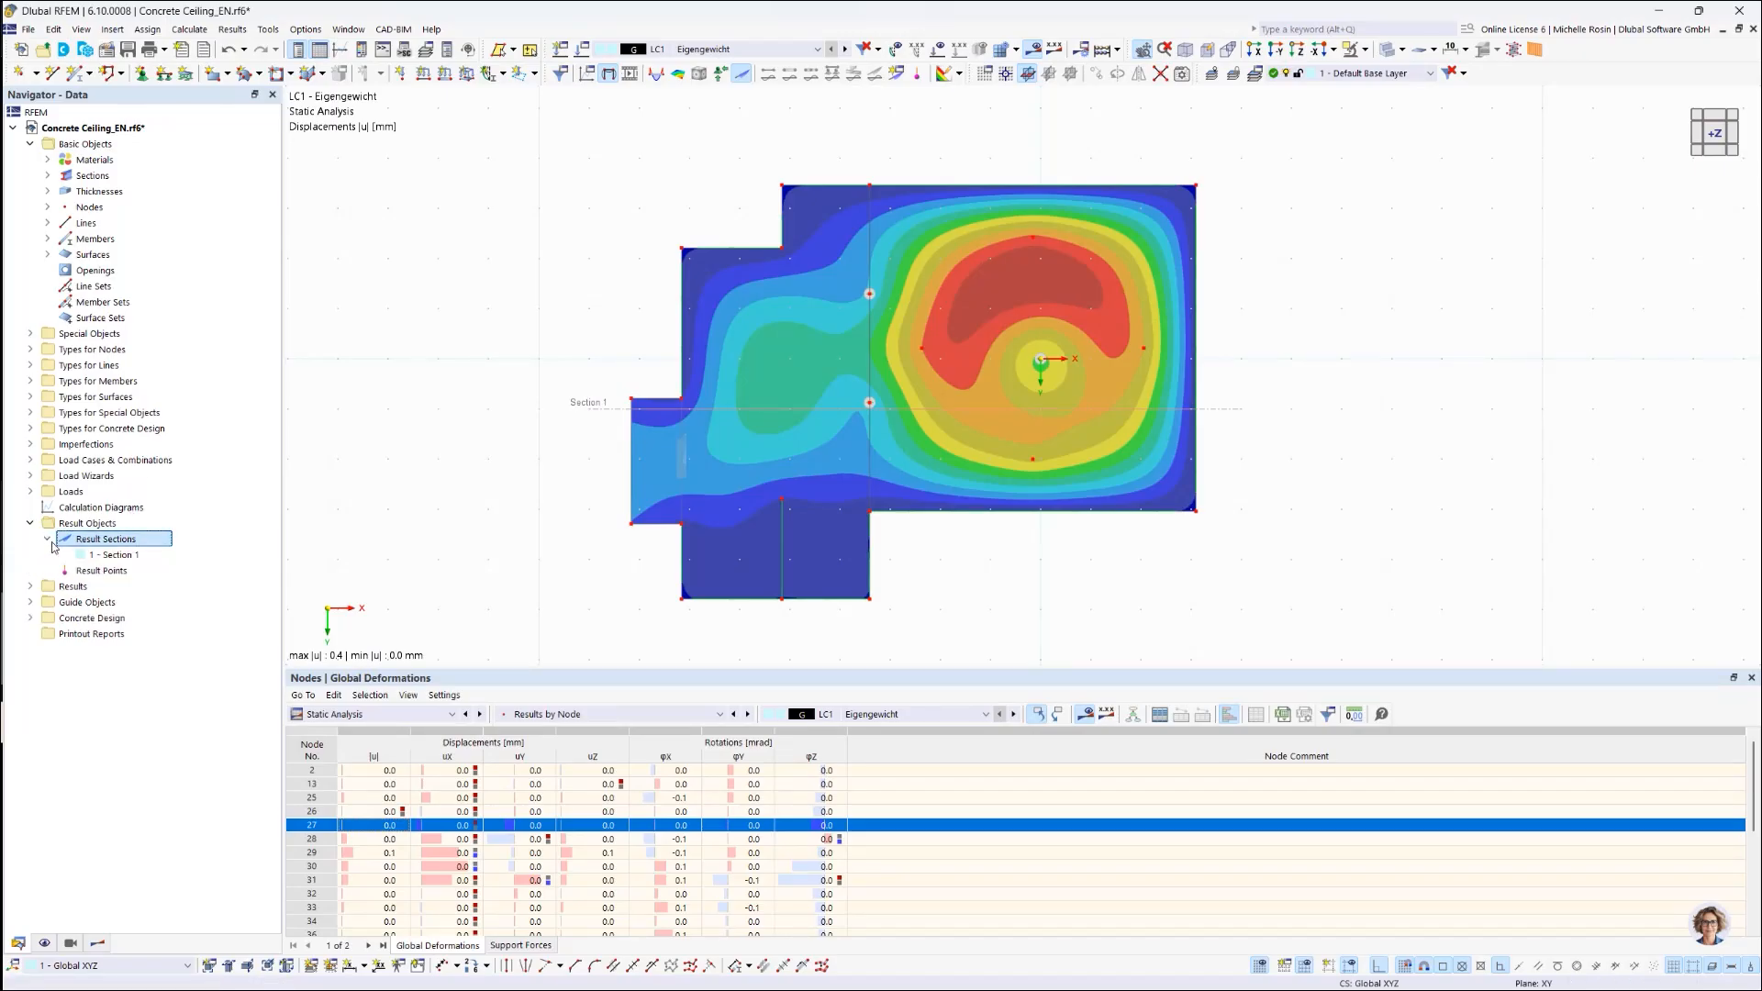
pyautogui.click(136, 556)
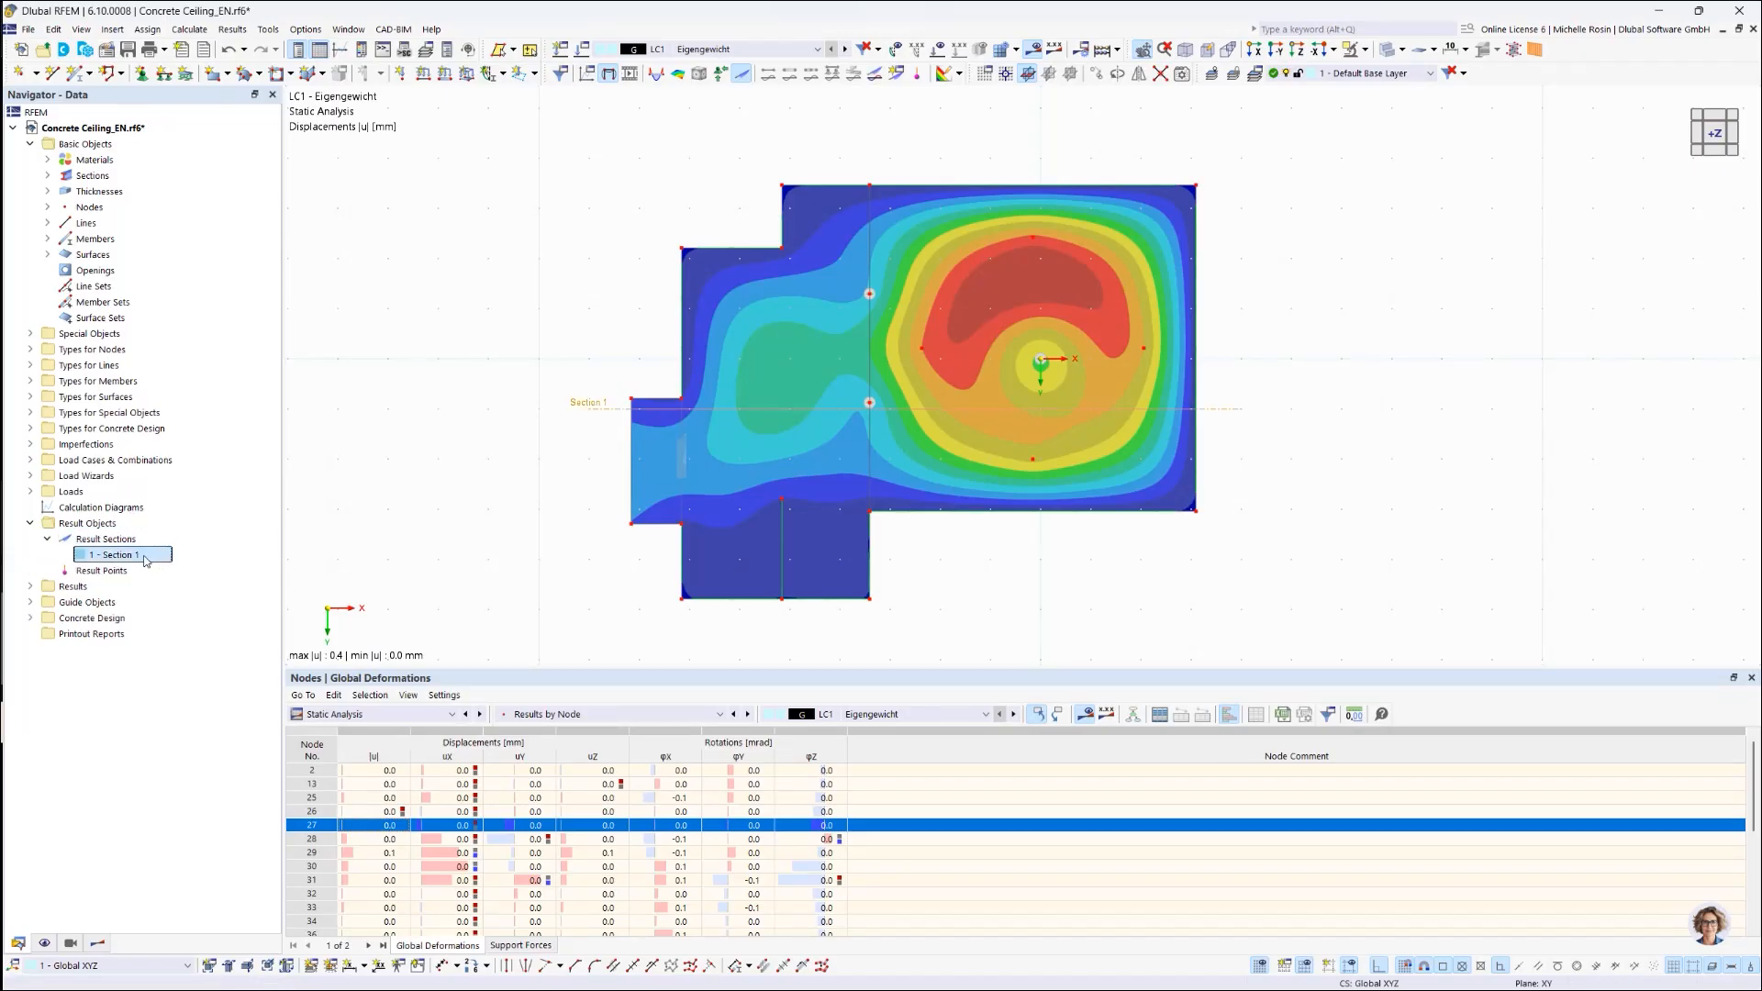
pyautogui.doubleClick(144, 557)
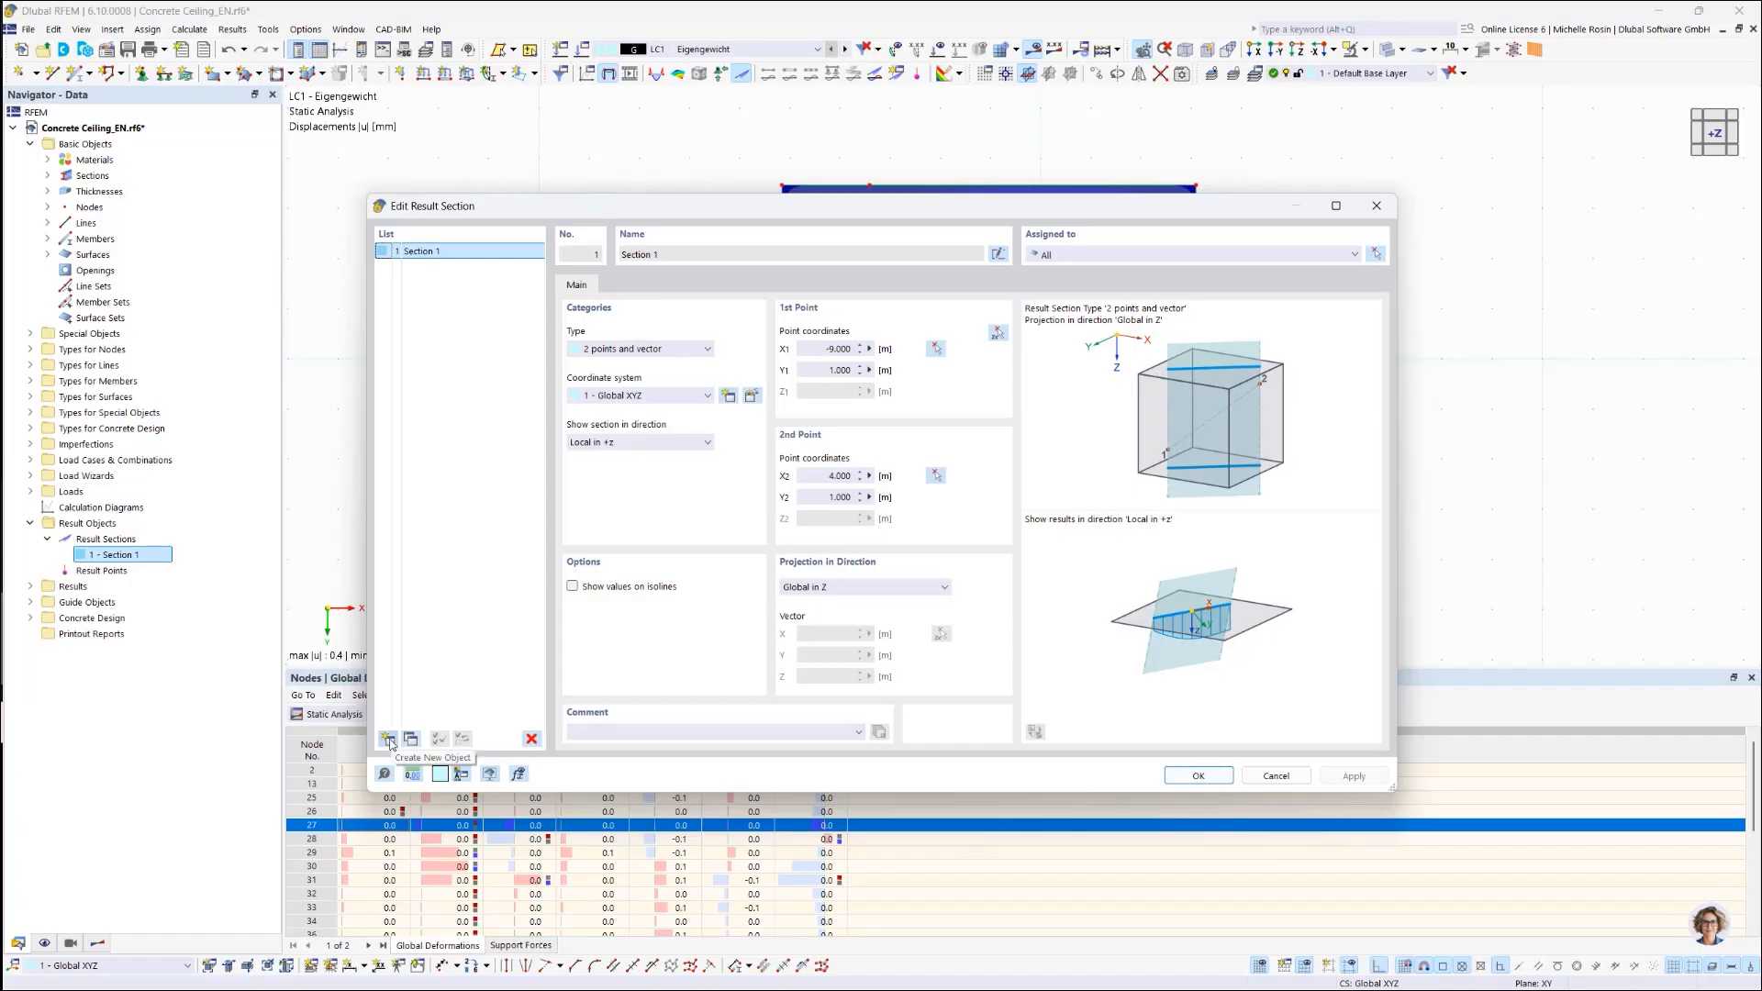
pyautogui.click(388, 740)
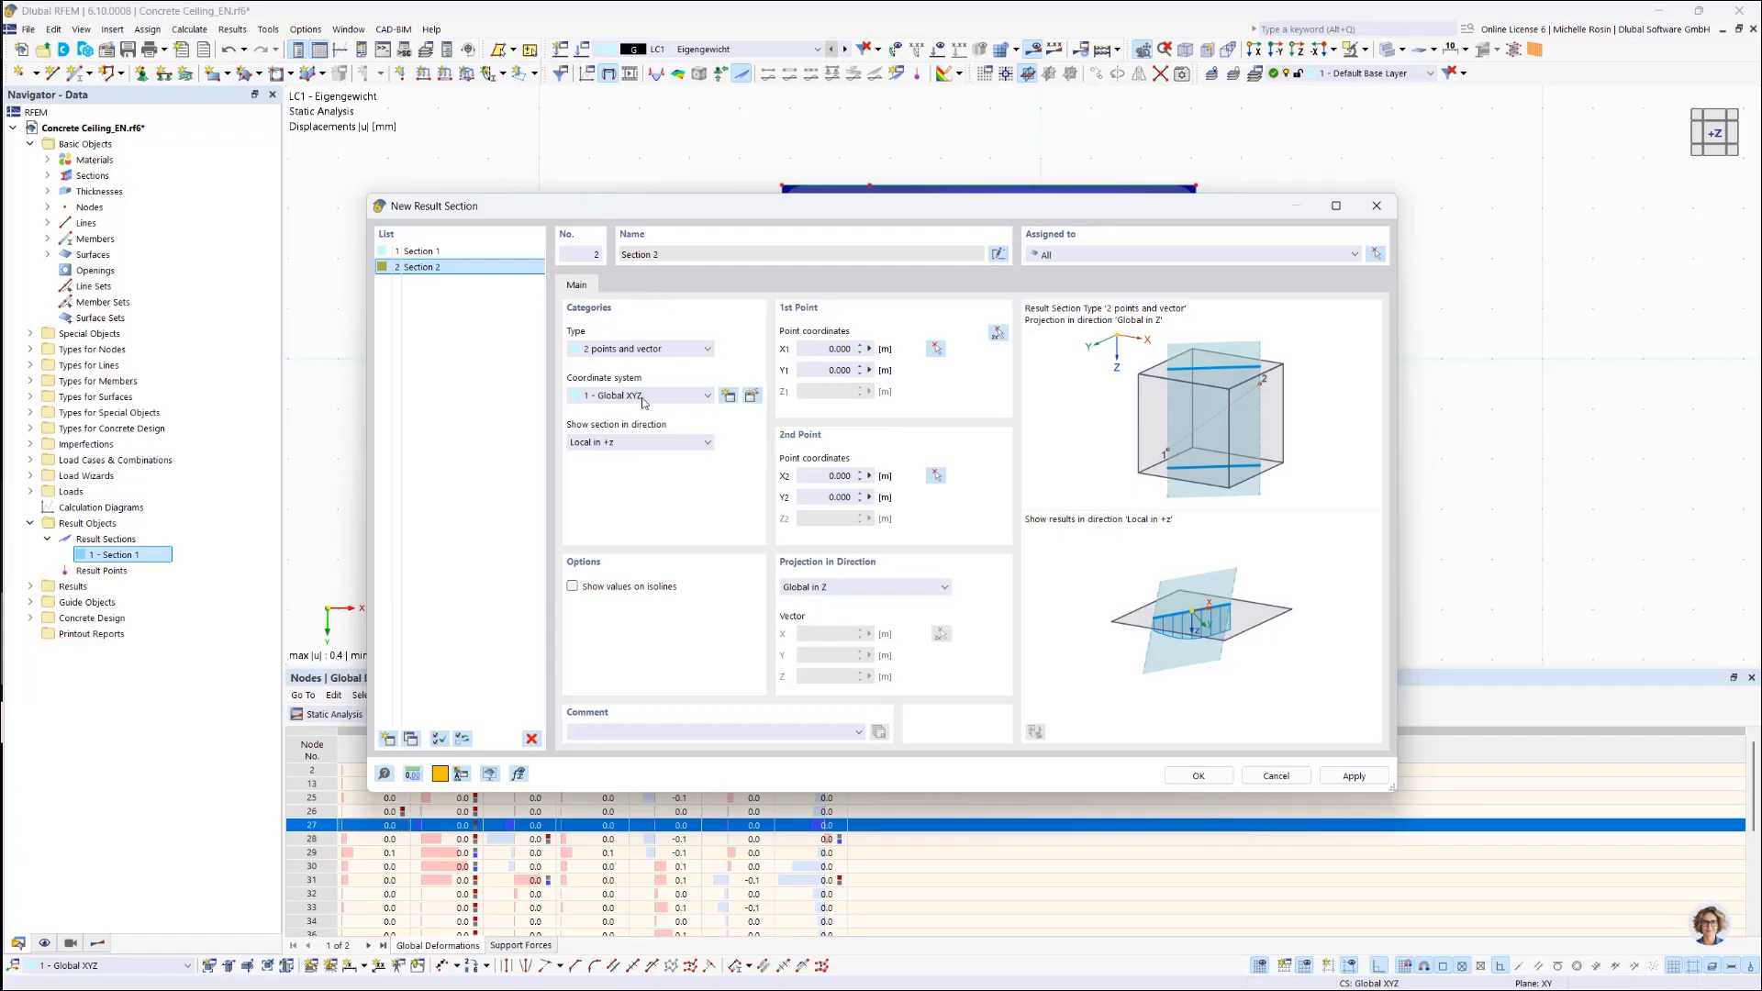
pyautogui.click(937, 350)
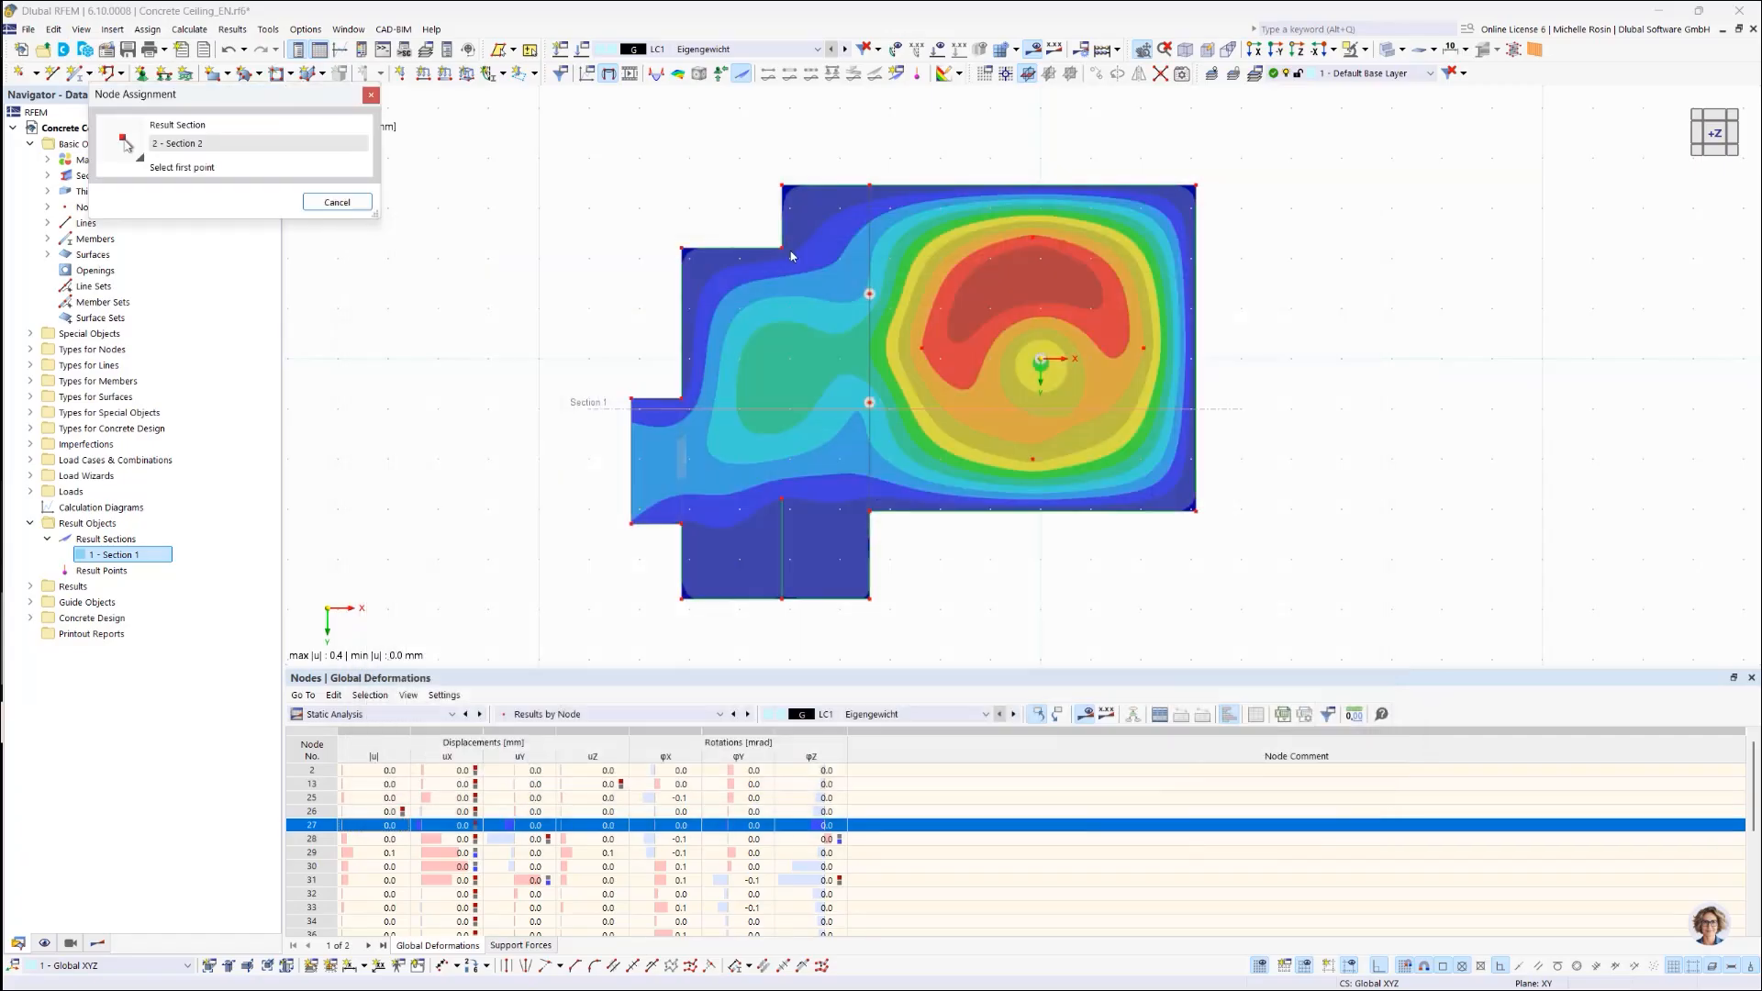
pyautogui.click(592, 268)
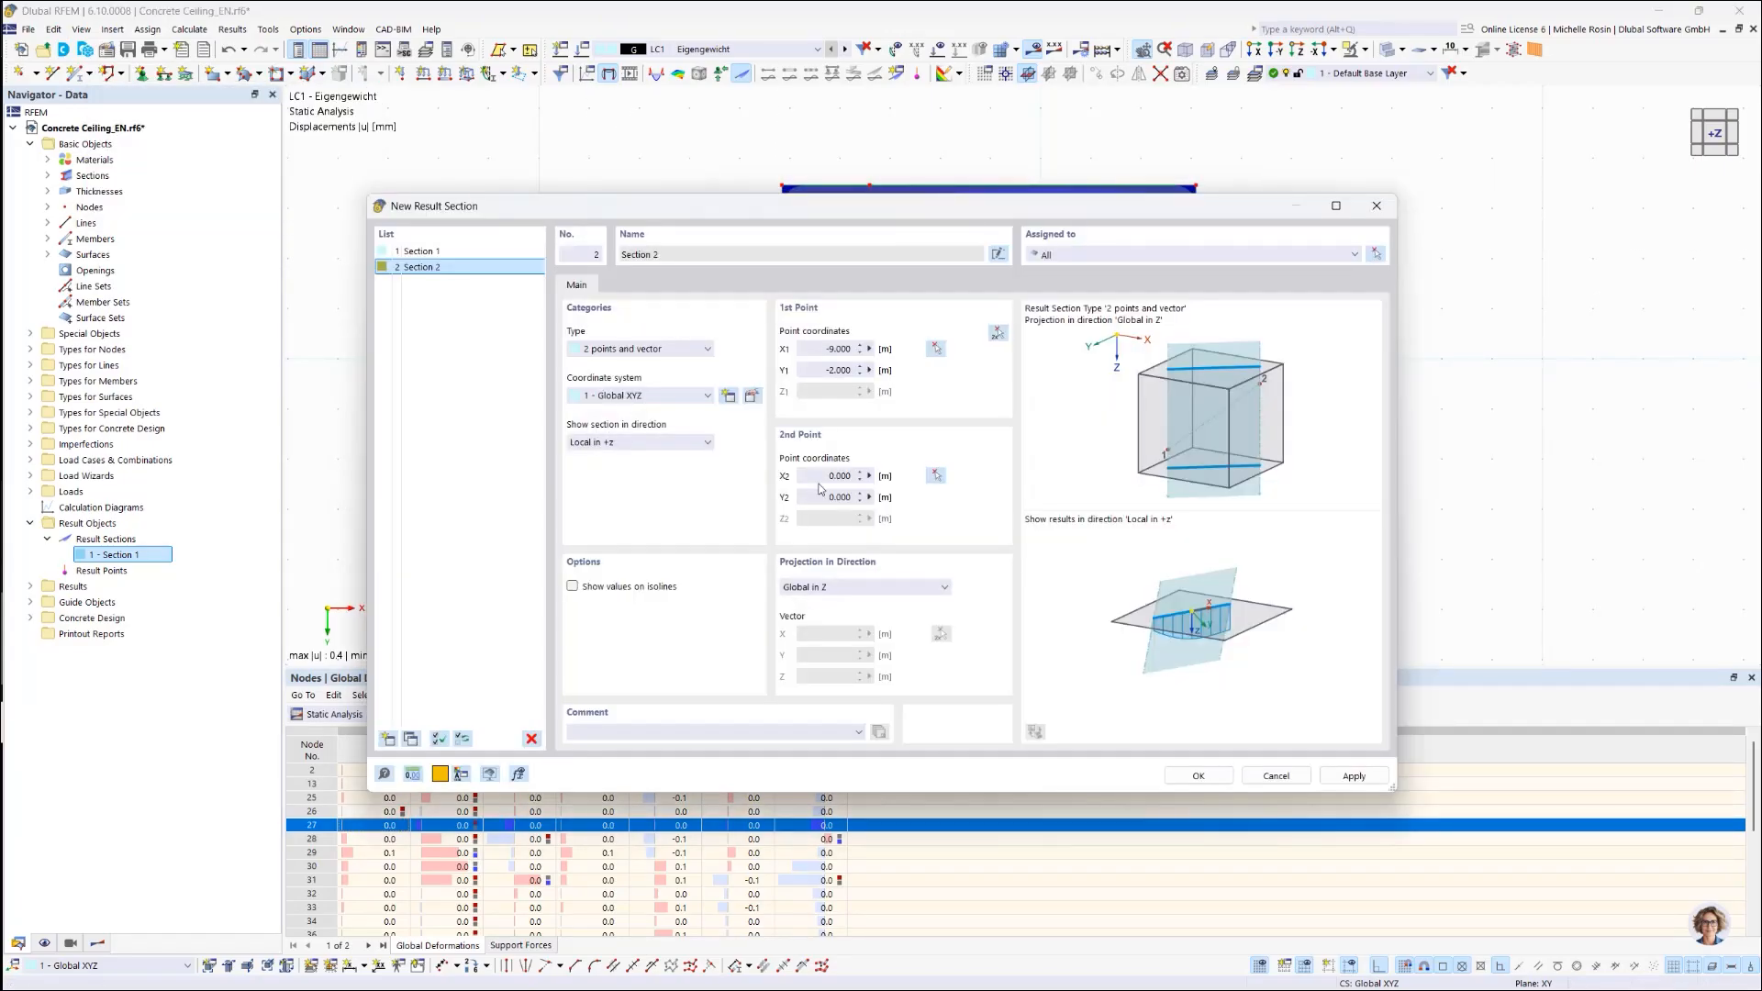
pyautogui.click(935, 476)
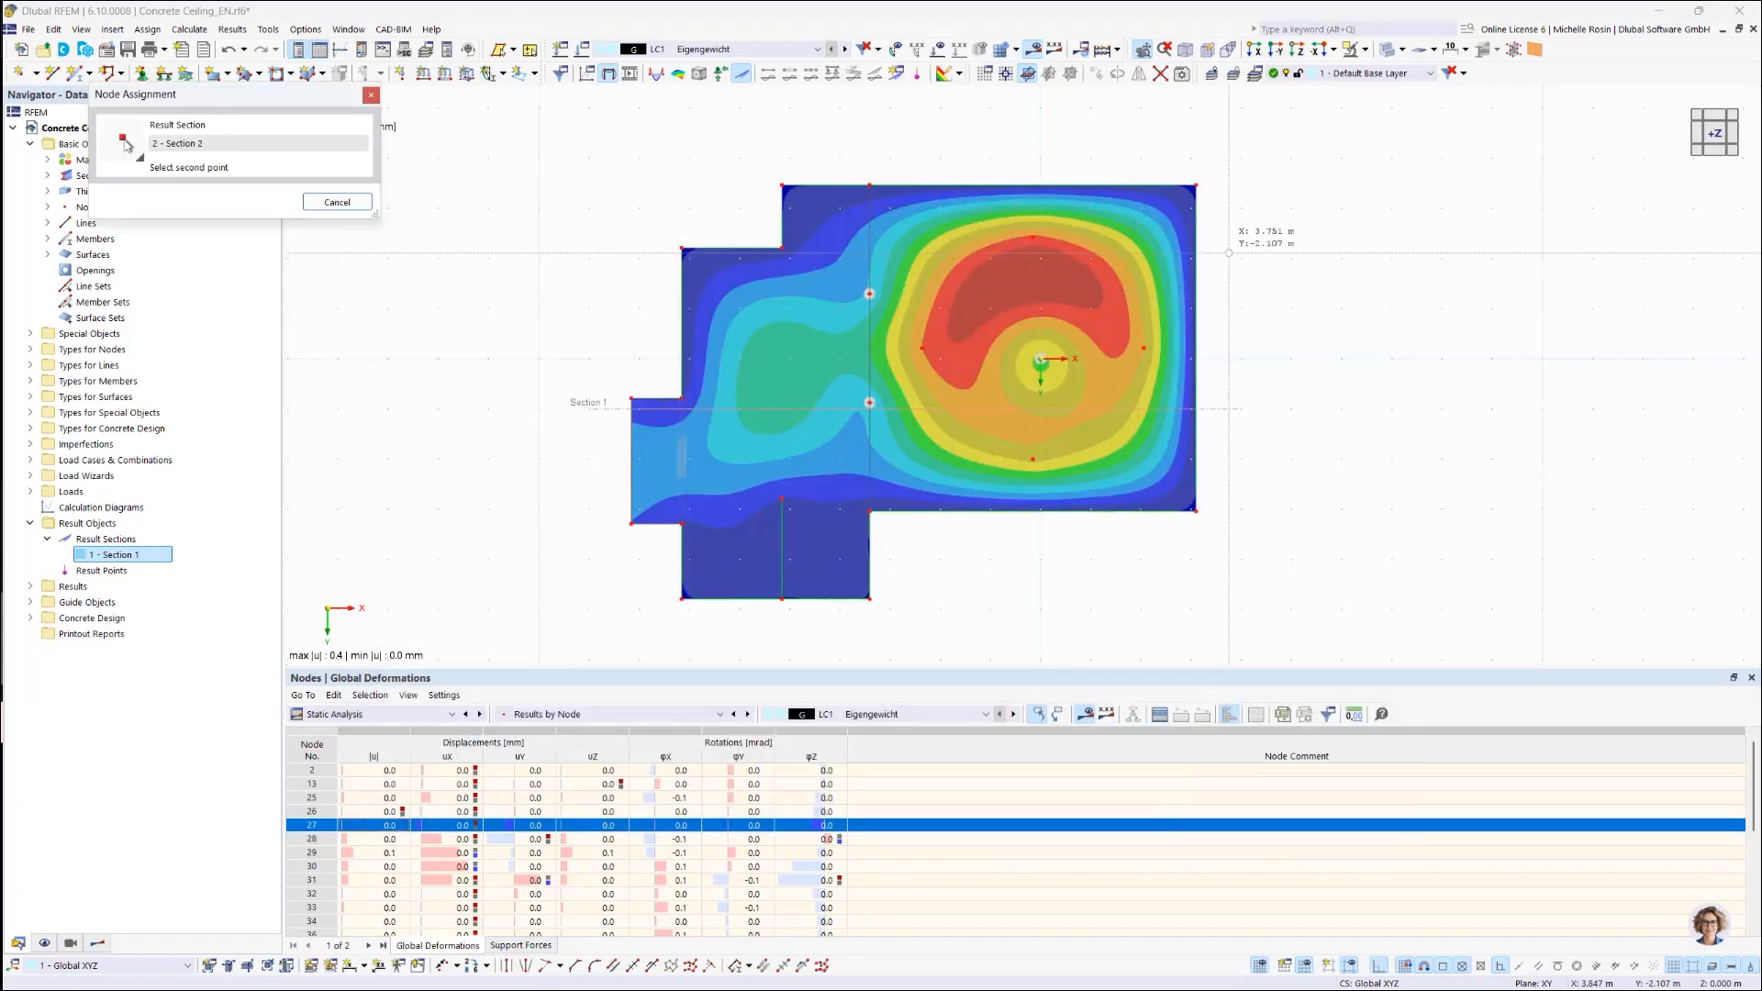
pyautogui.click(1239, 248)
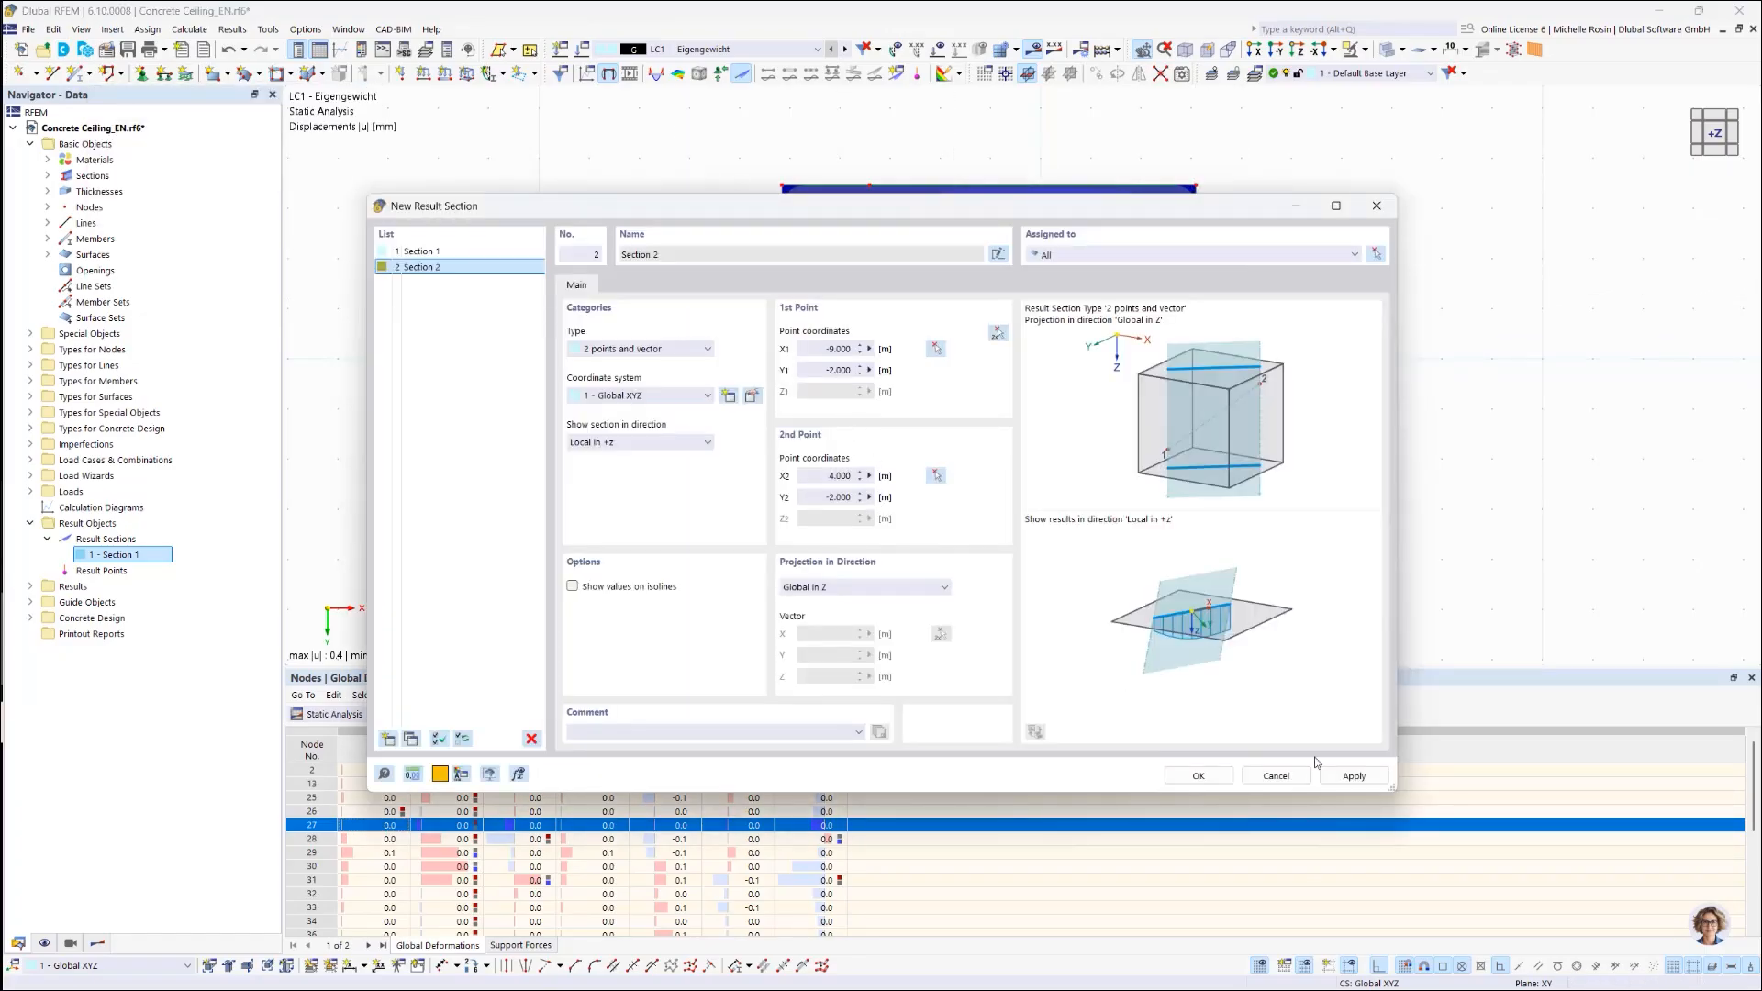
pyautogui.click(1199, 775)
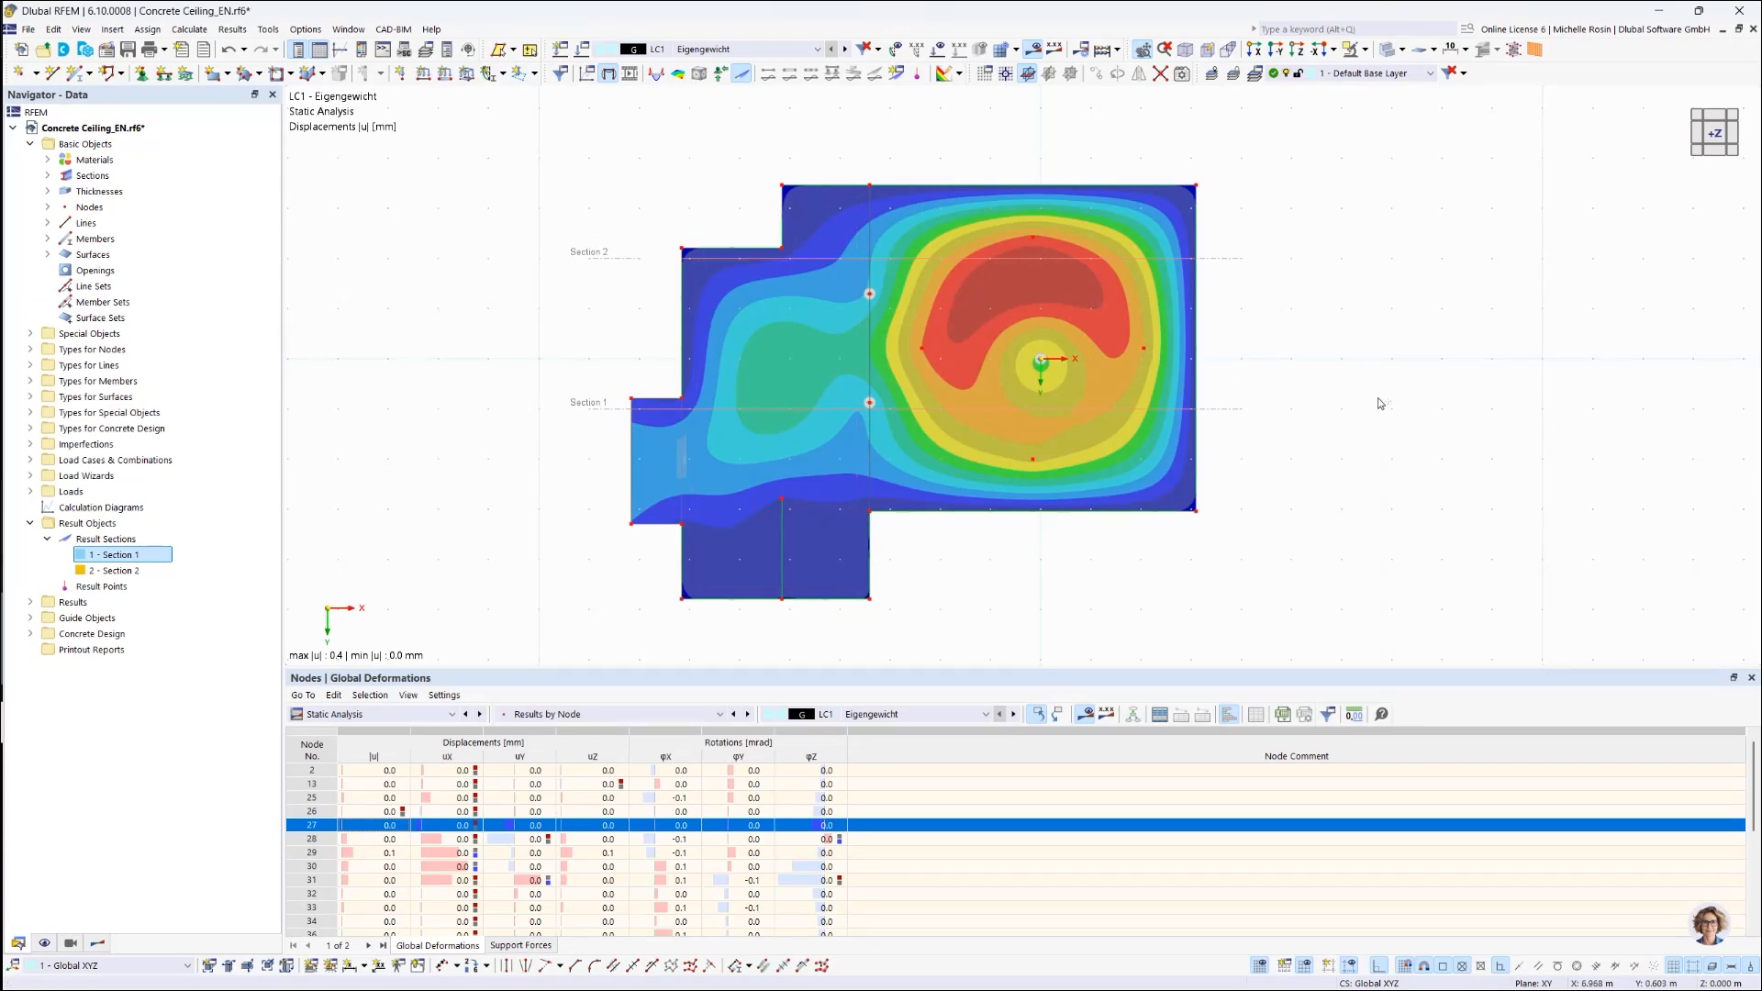
# Step: Orbit to the straight -Y side view of the slab and switch to Navigator - Results
pyautogui.moveTo(1359, 343)
pyautogui.keyDown('ctrl'); pyautogui.mouseDown(button='middle')
pyautogui.moveTo(1375, 184)
pyautogui.moveTo(1378, 358)
pyautogui.moveTo(1401, 324)
pyautogui.mouseUp(button='middle'); pyautogui.keyUp('ctrl')
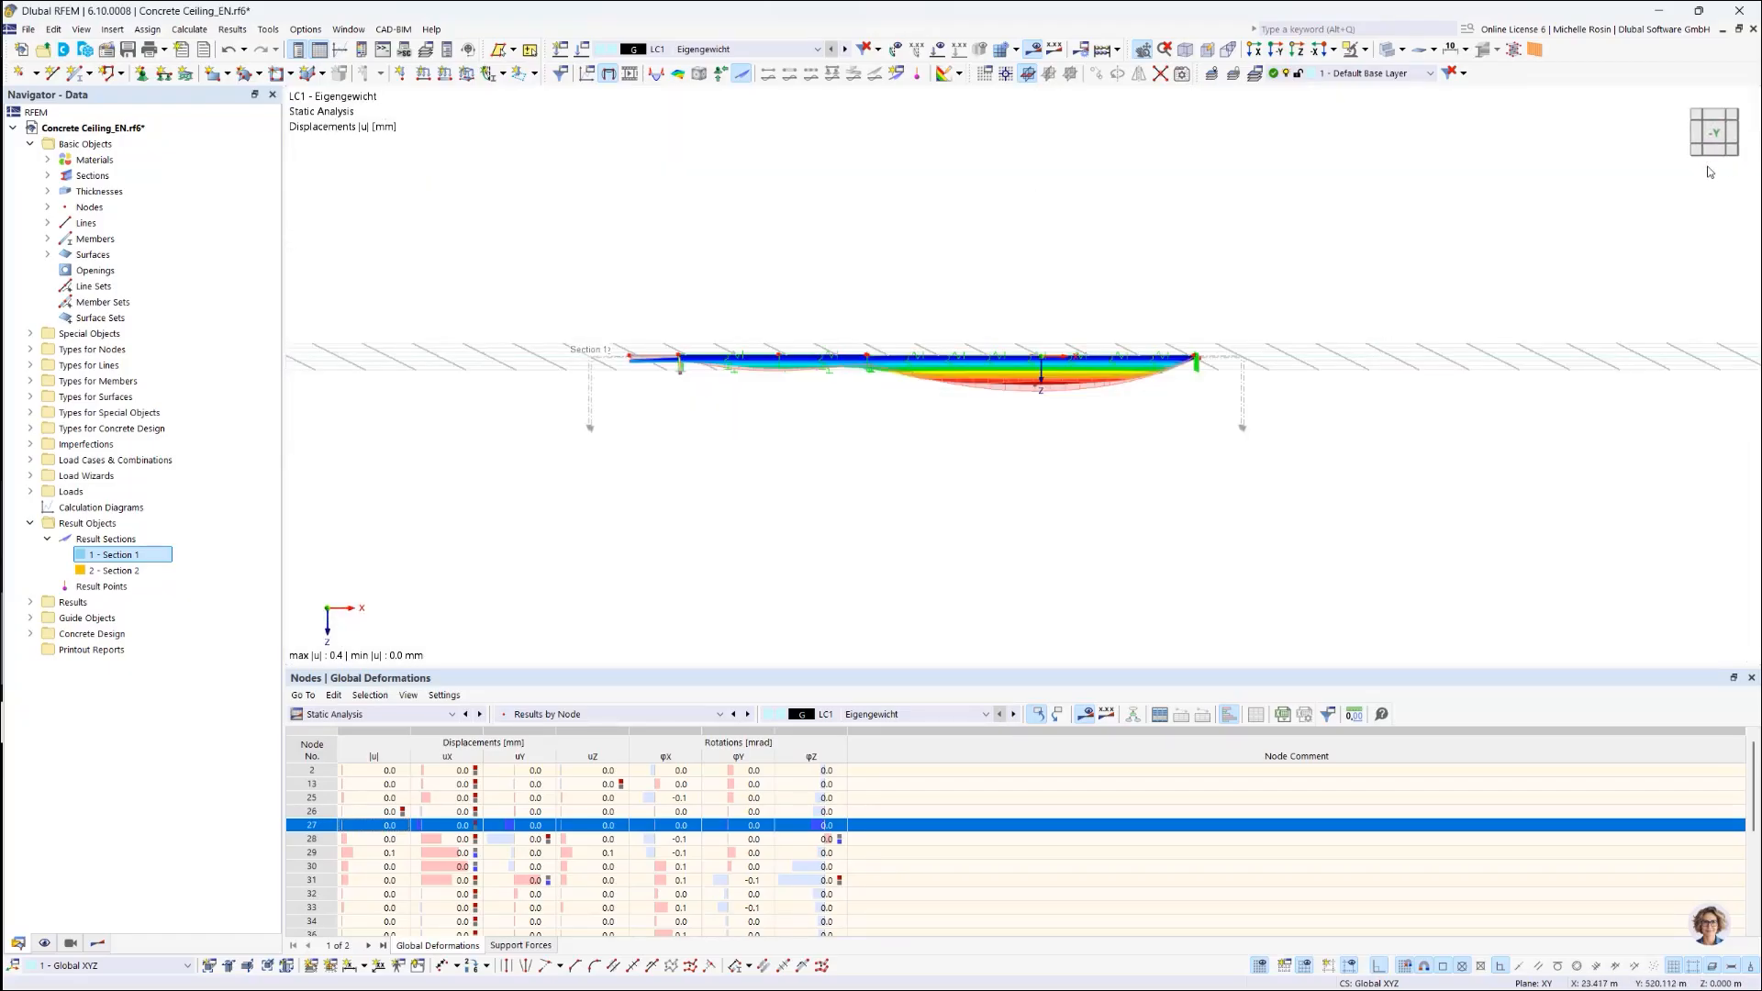
pyautogui.click(1701, 140)
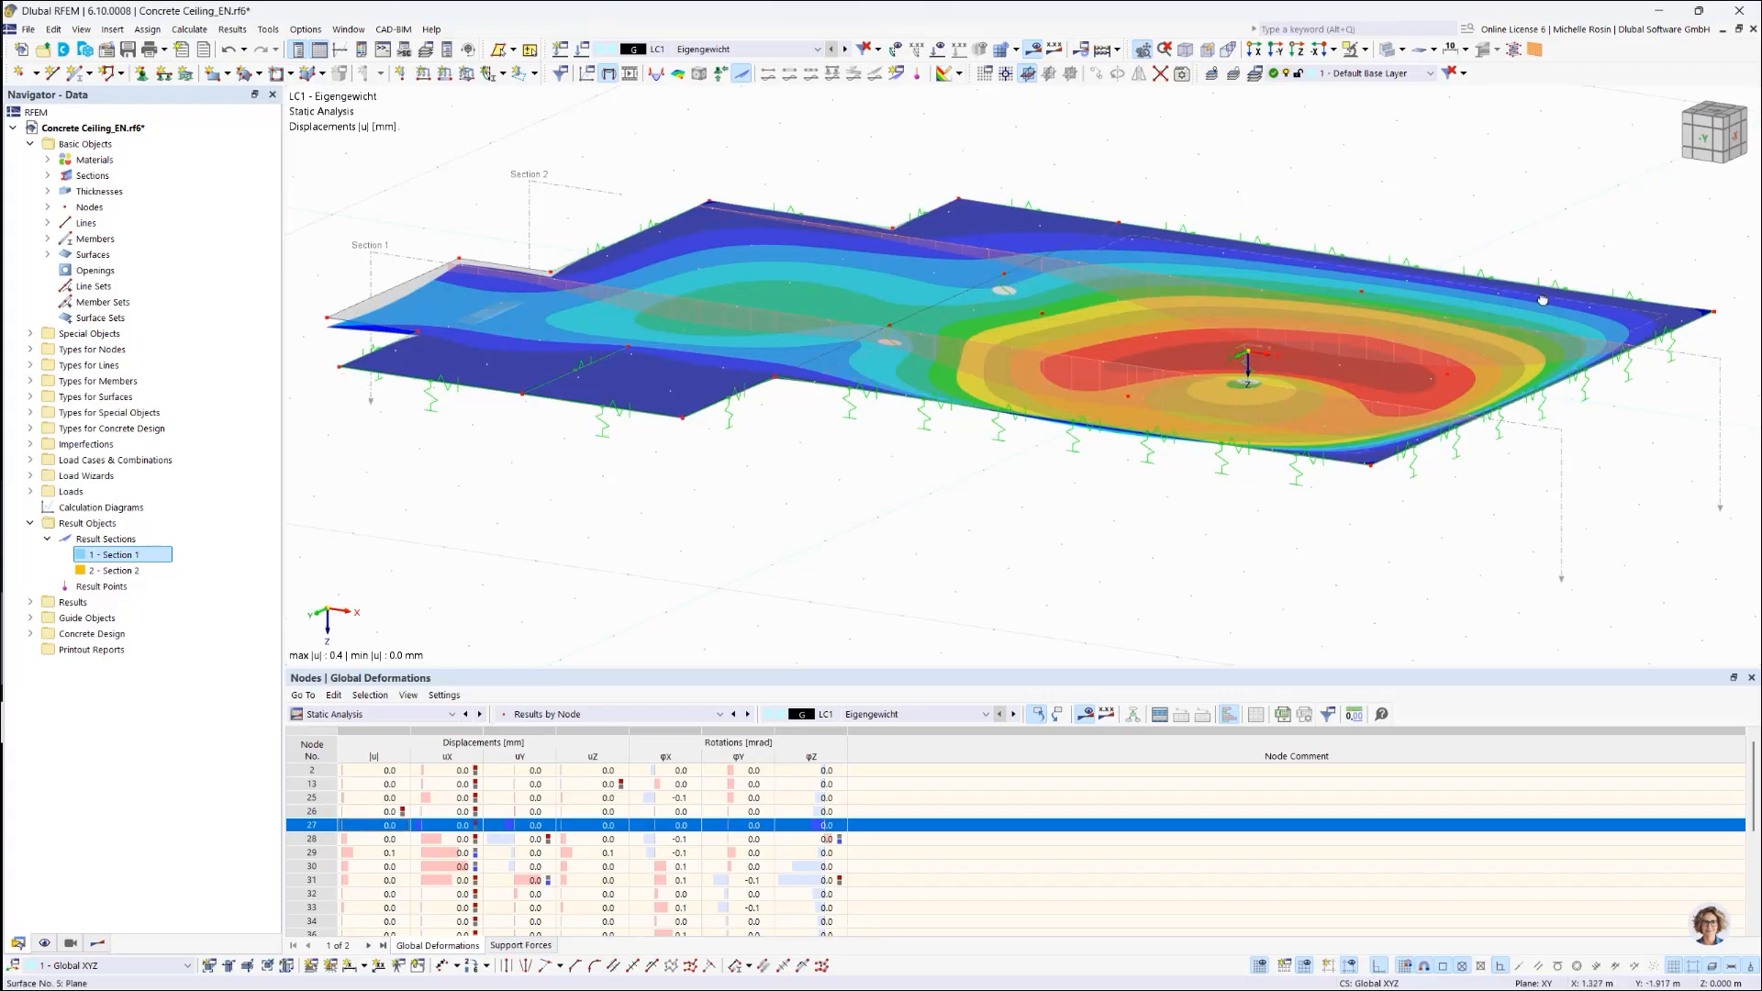
pyautogui.keyDown('ctrl'); pyautogui.moveTo(1543, 300); pyautogui.dragTo(1573, 286, button='middle'); pyautogui.keyUp('ctrl')
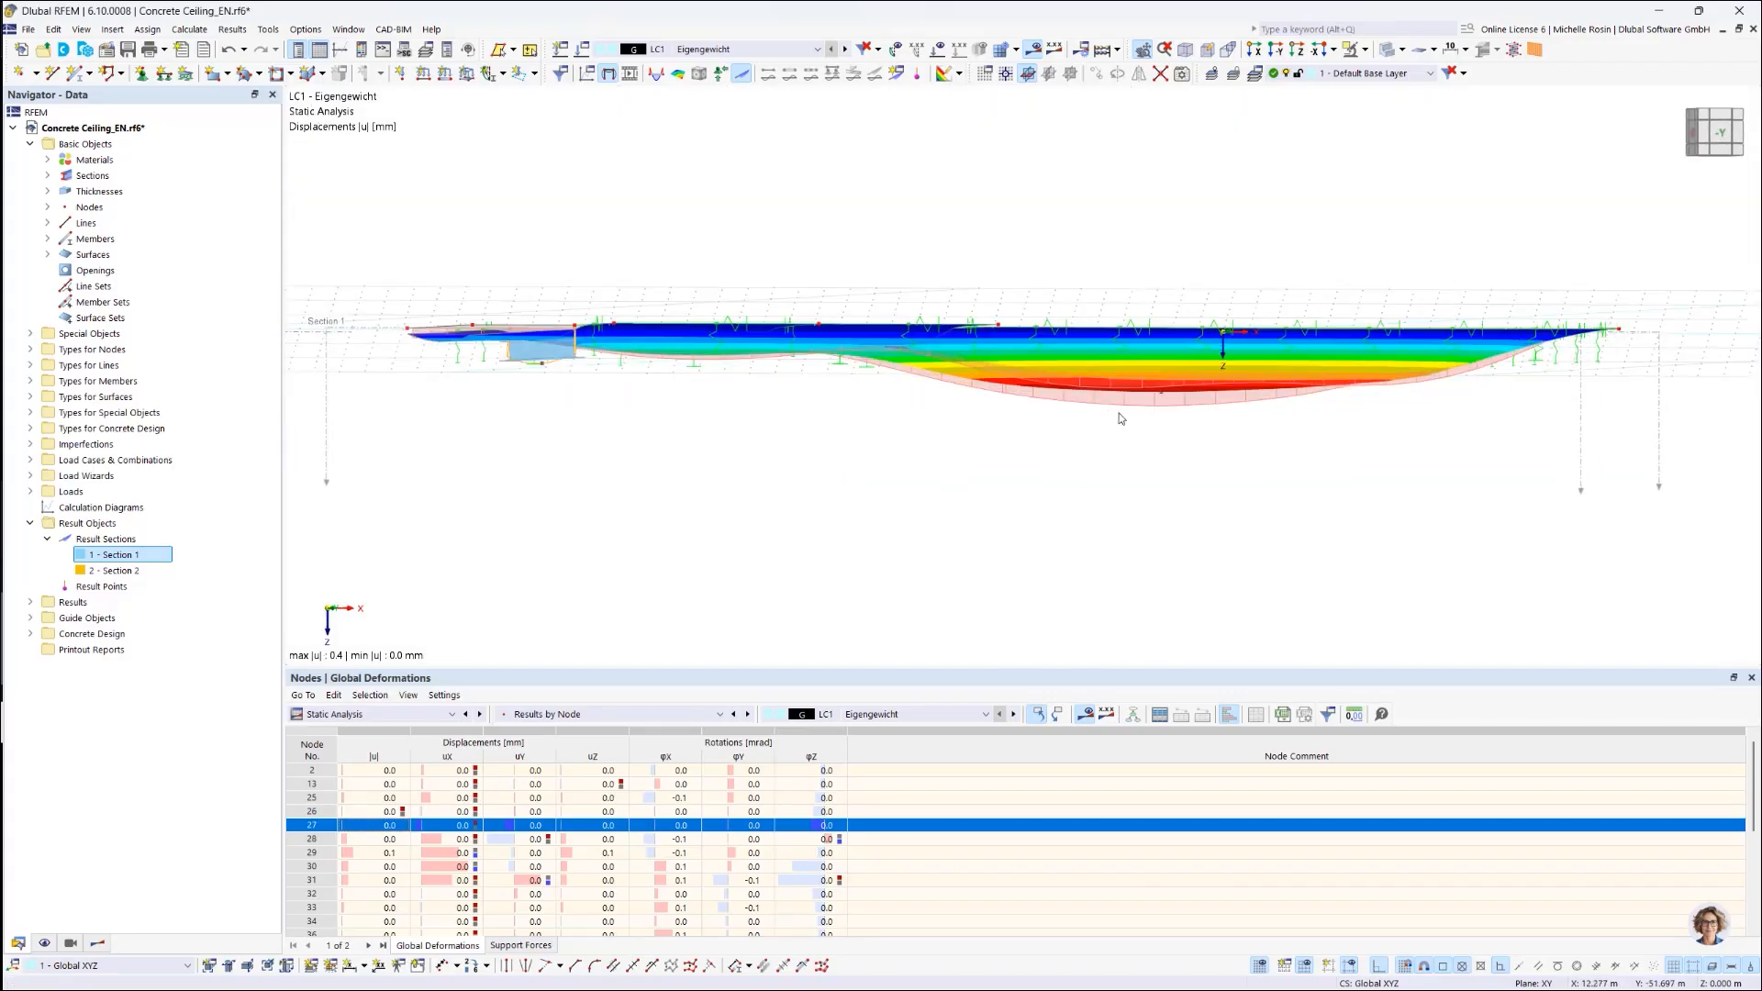
pyautogui.scroll(-2, 1119, 413)
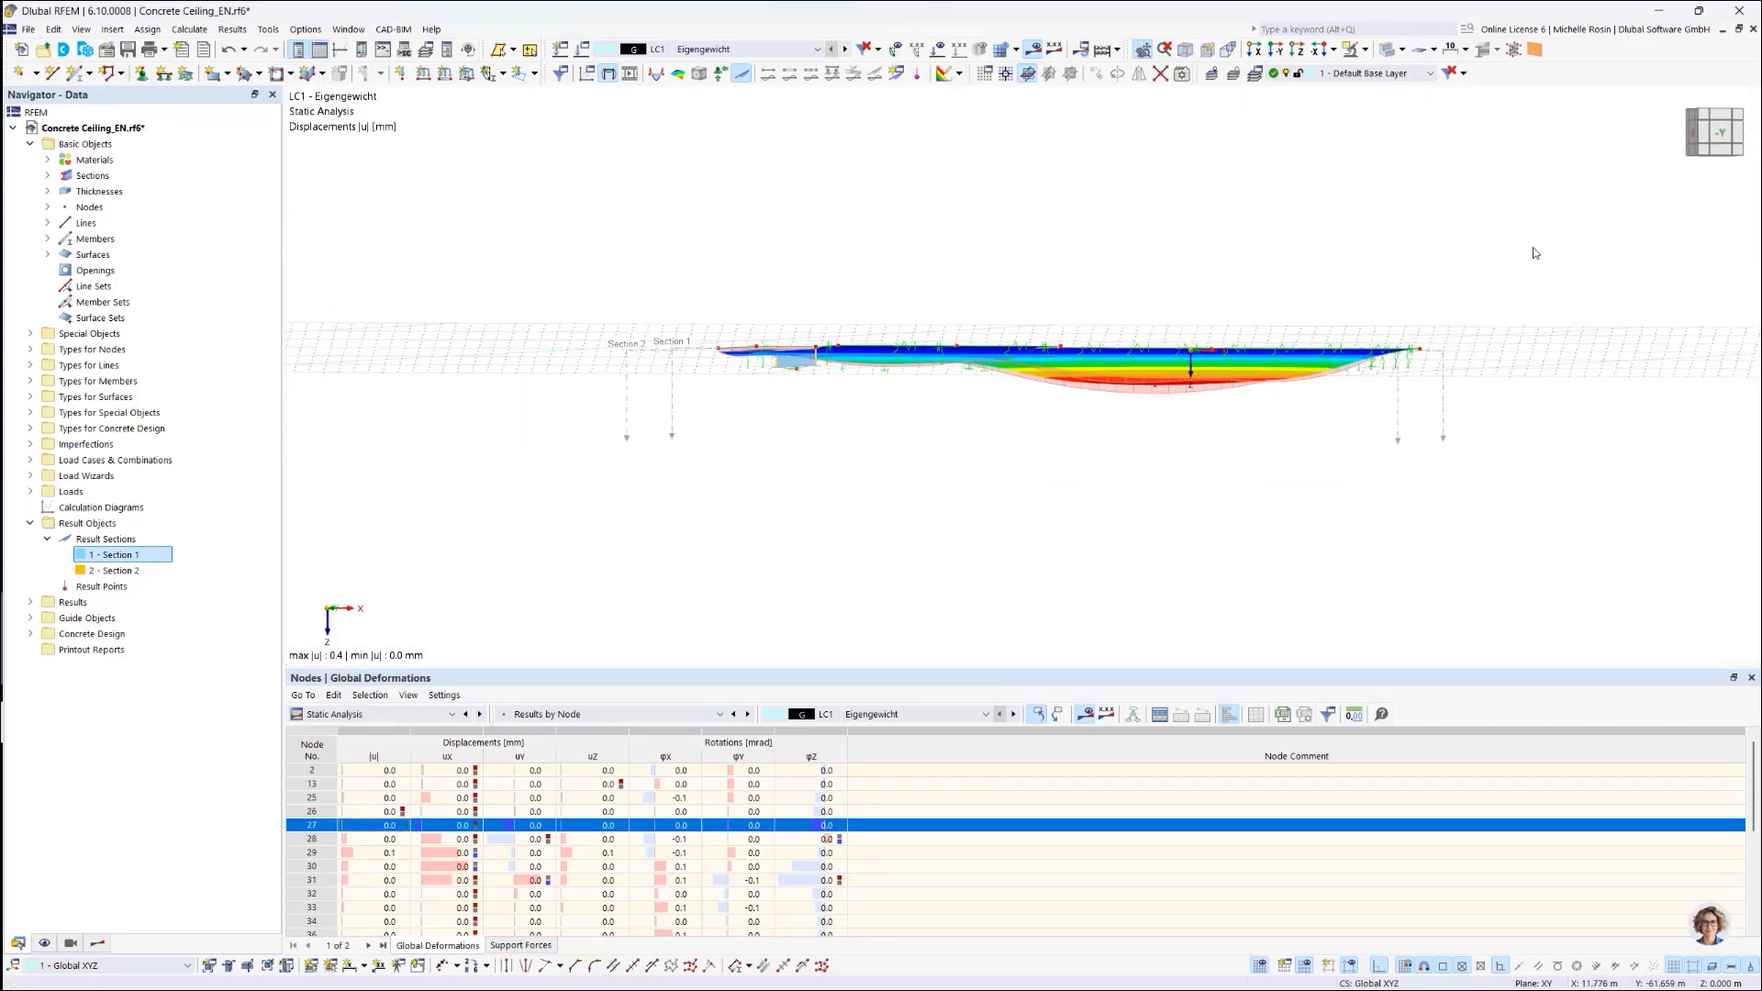
pyautogui.click(1717, 134)
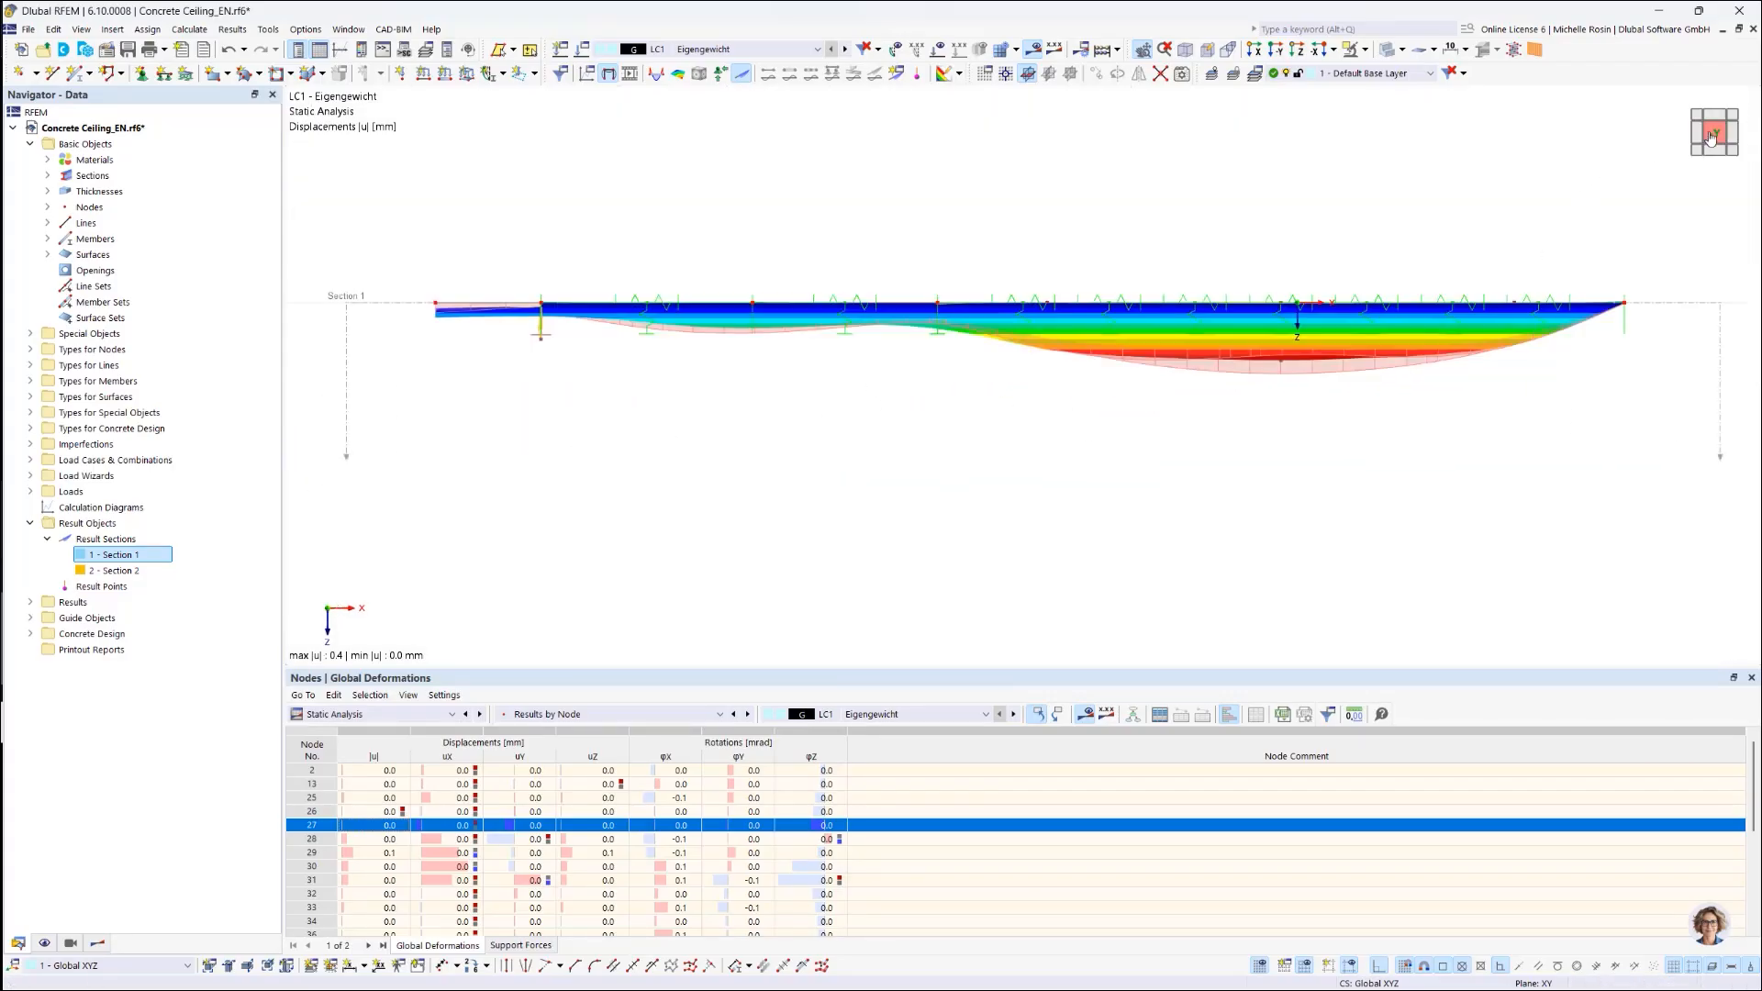
pyautogui.click(96, 946)
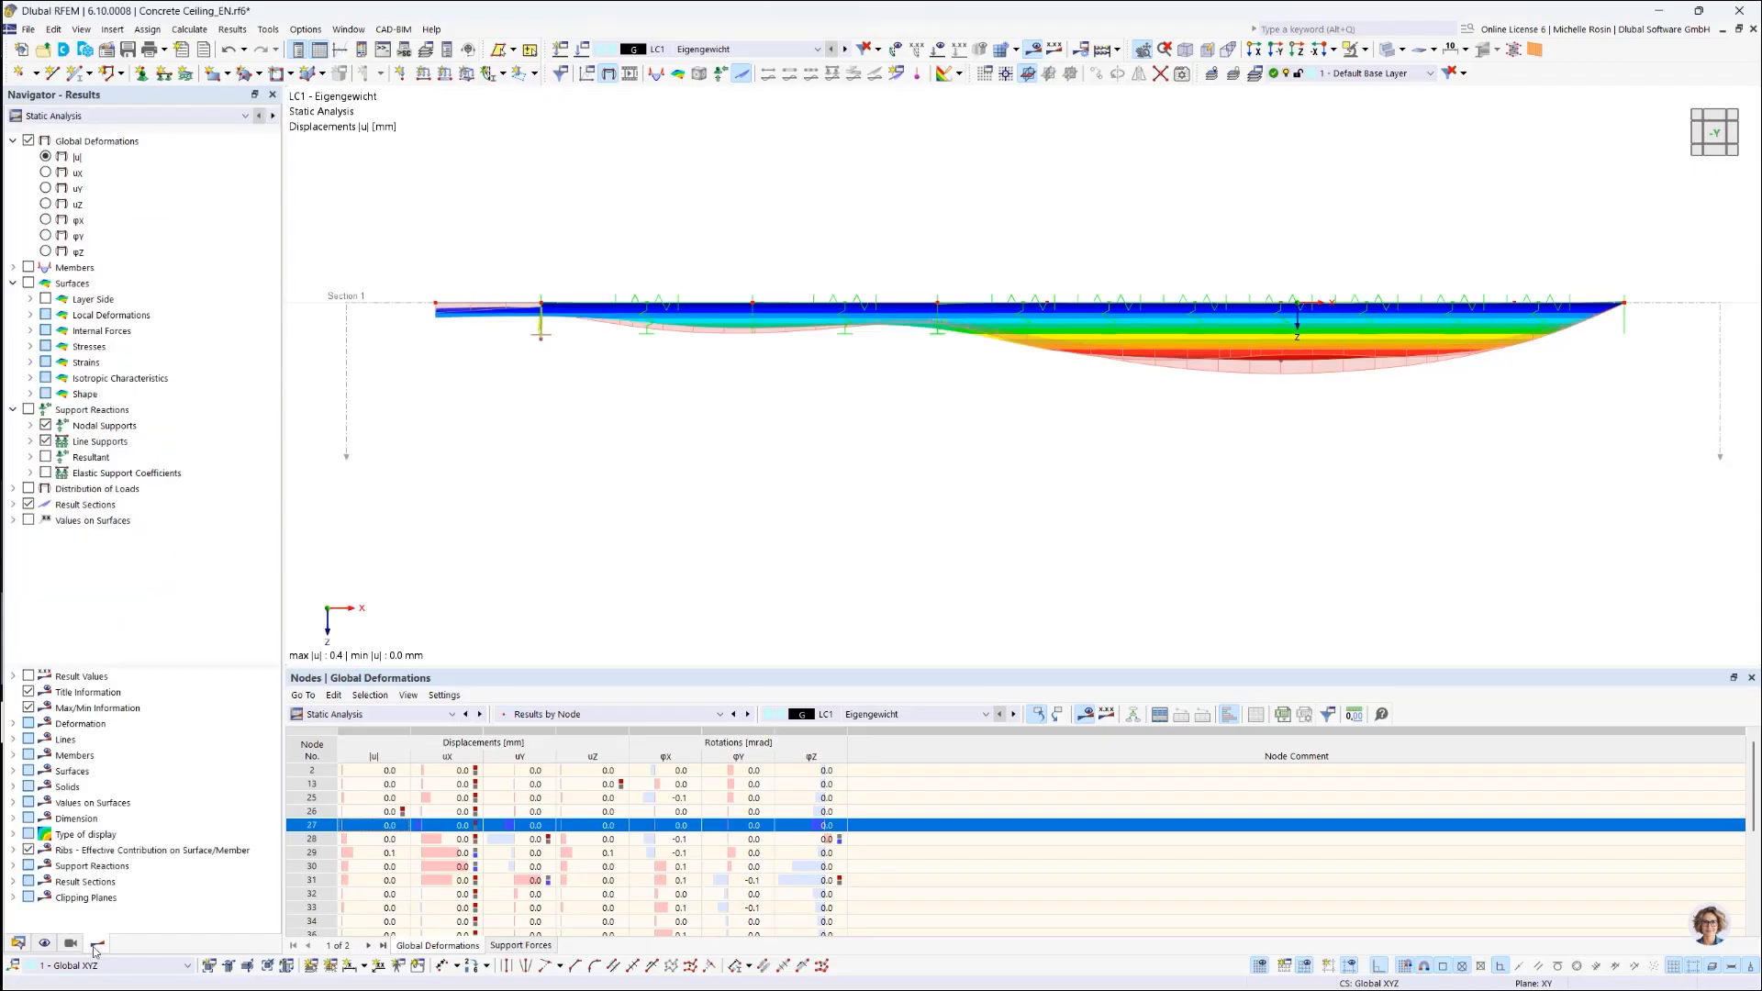
# Step: Hide the global deformation contour and show only Section 1's result diagram
pyautogui.click(28, 141)
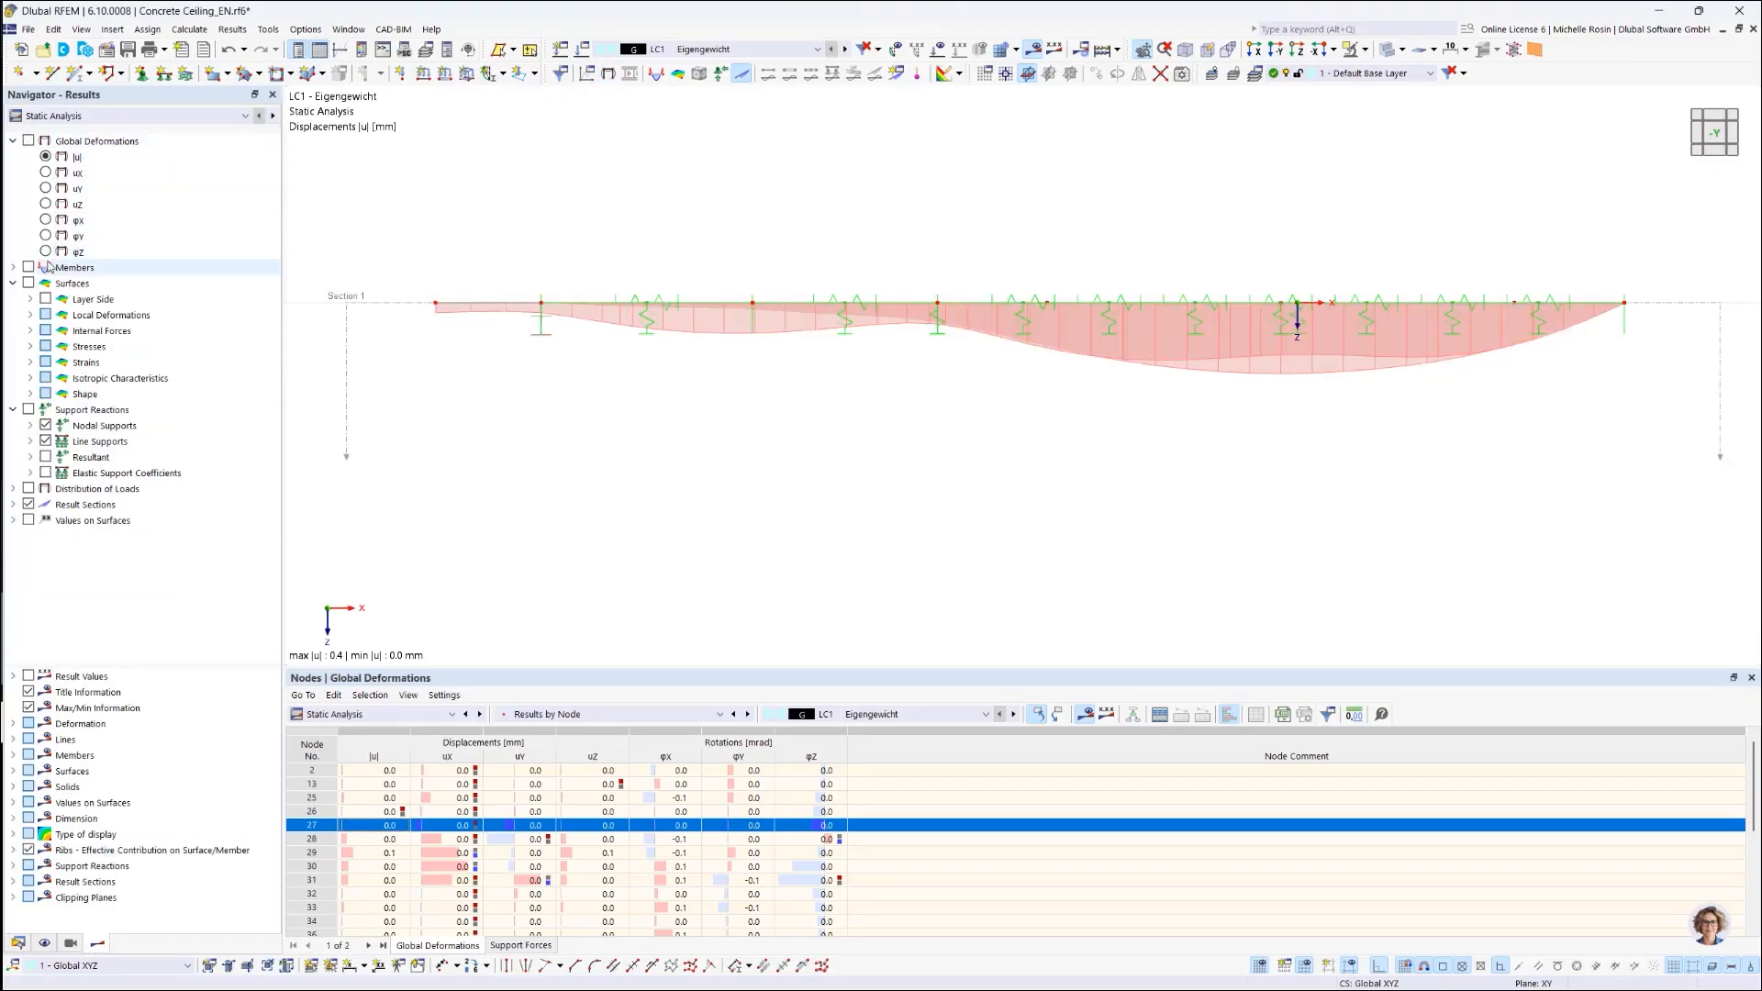
pyautogui.click(14, 505)
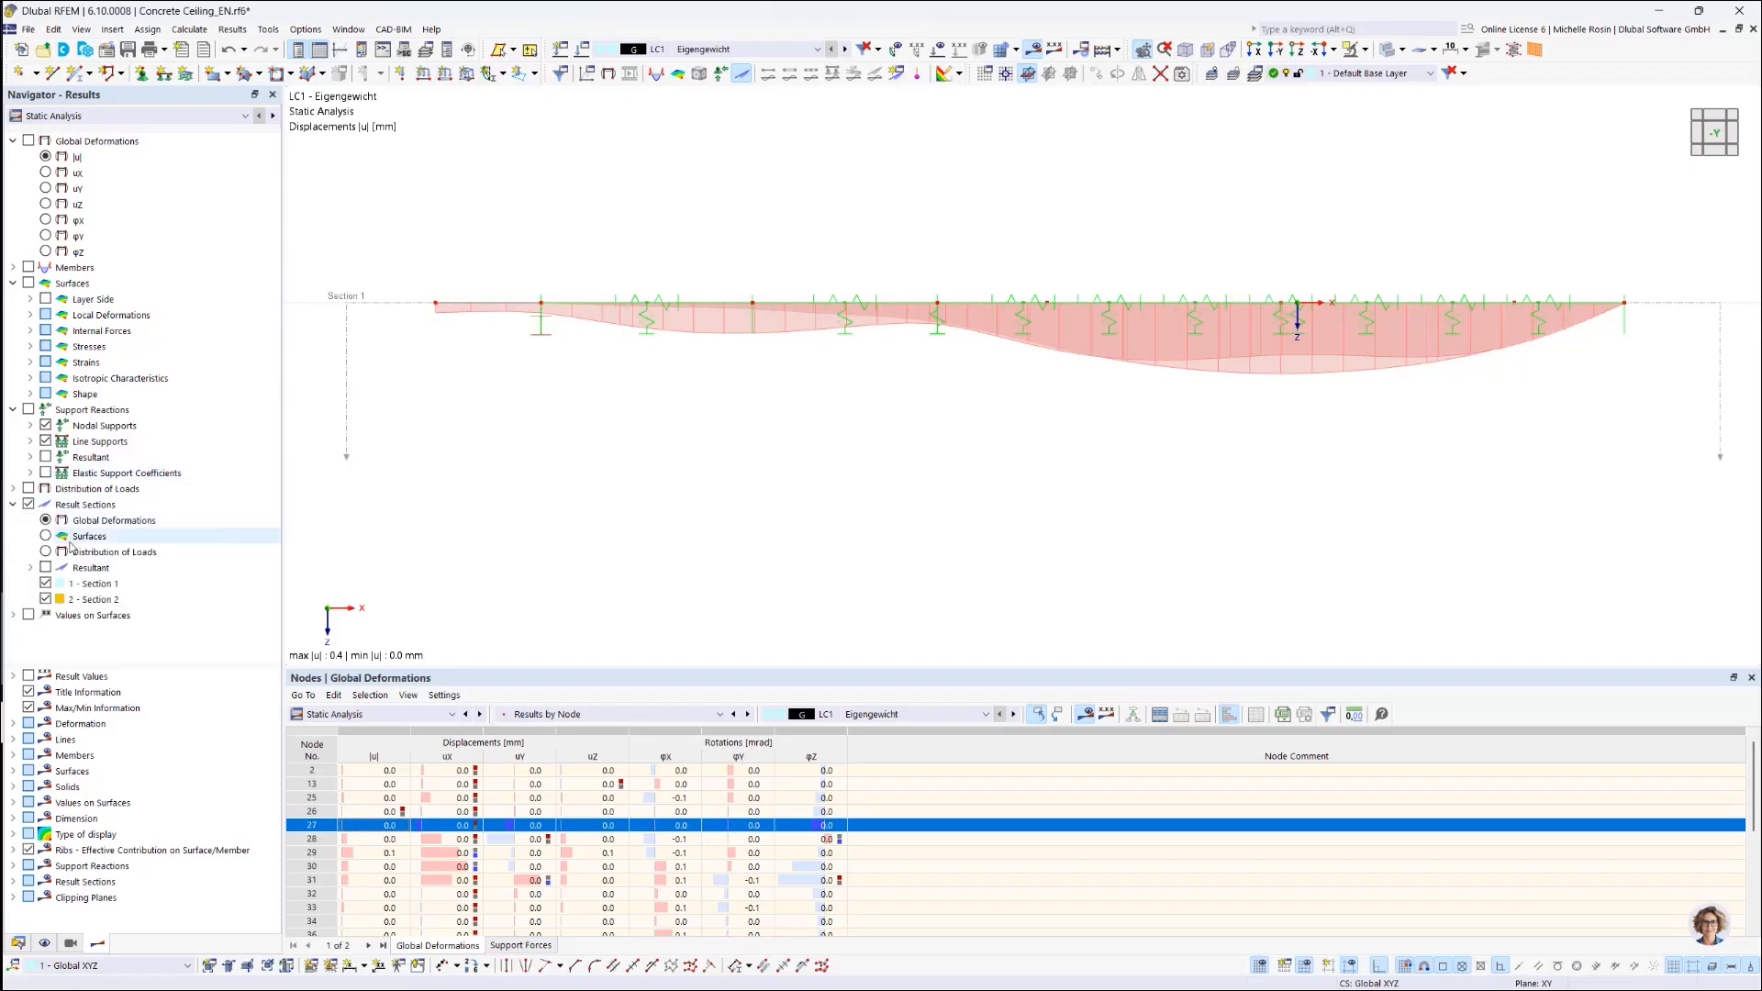
pyautogui.click(45, 586)
pyautogui.click(45, 600)
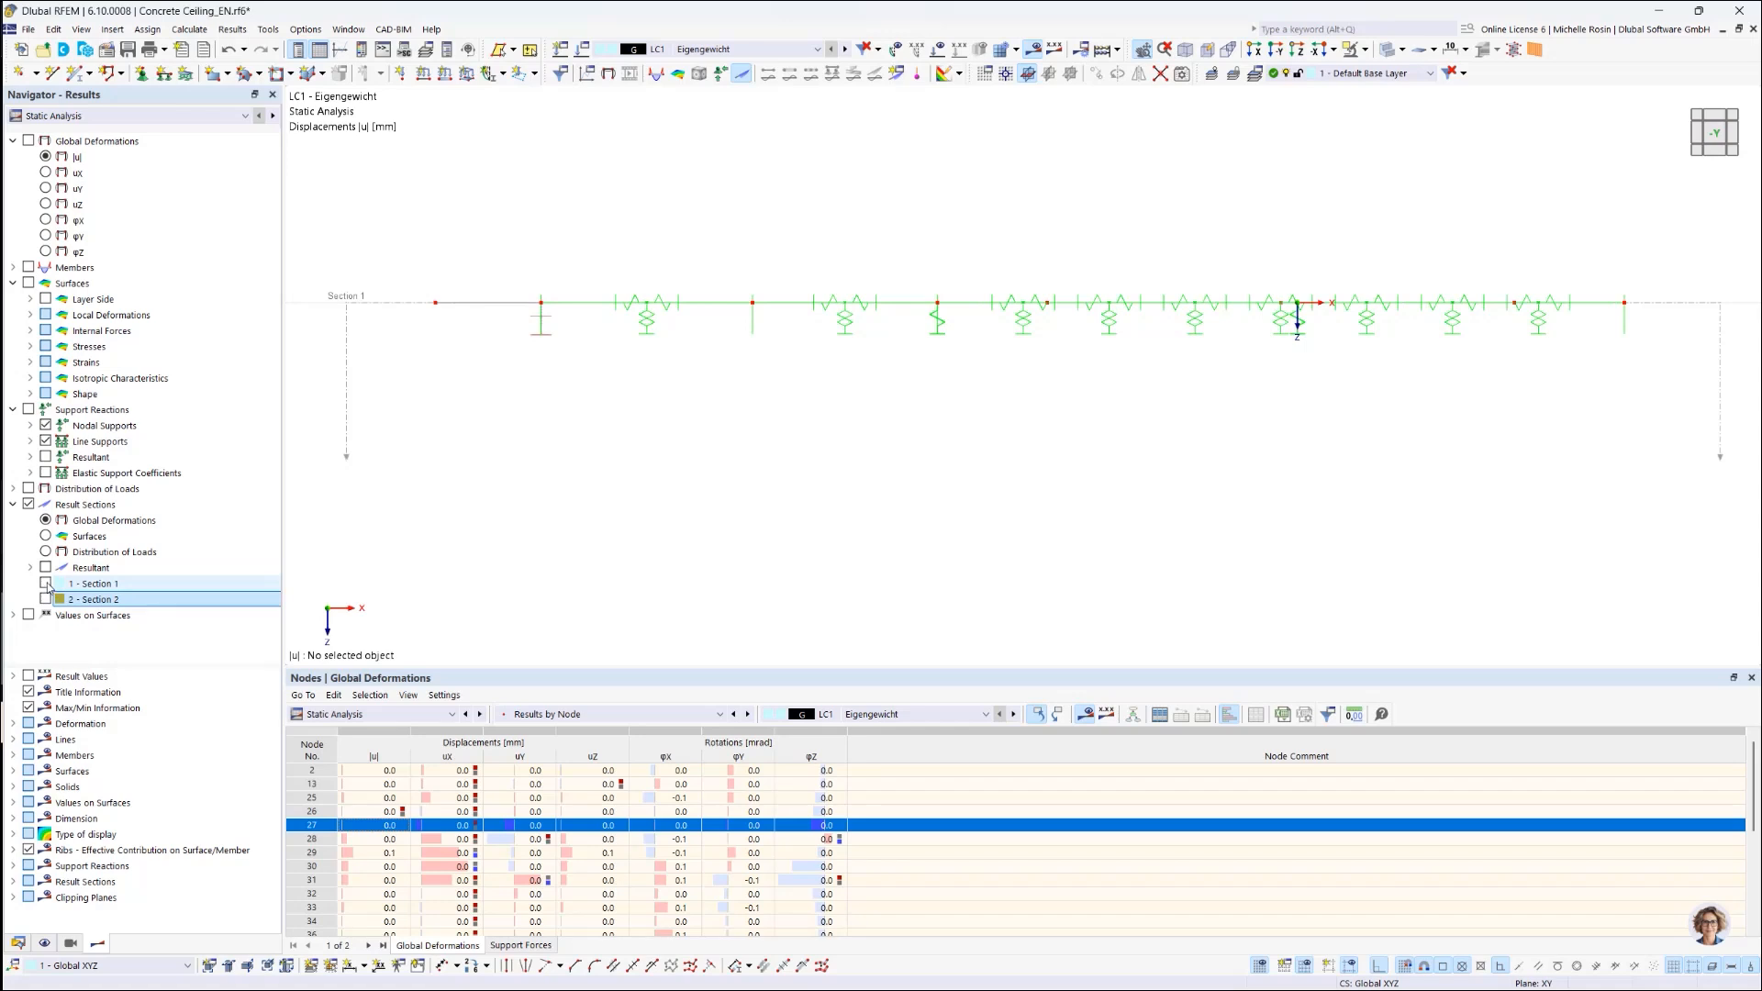
pyautogui.click(45, 584)
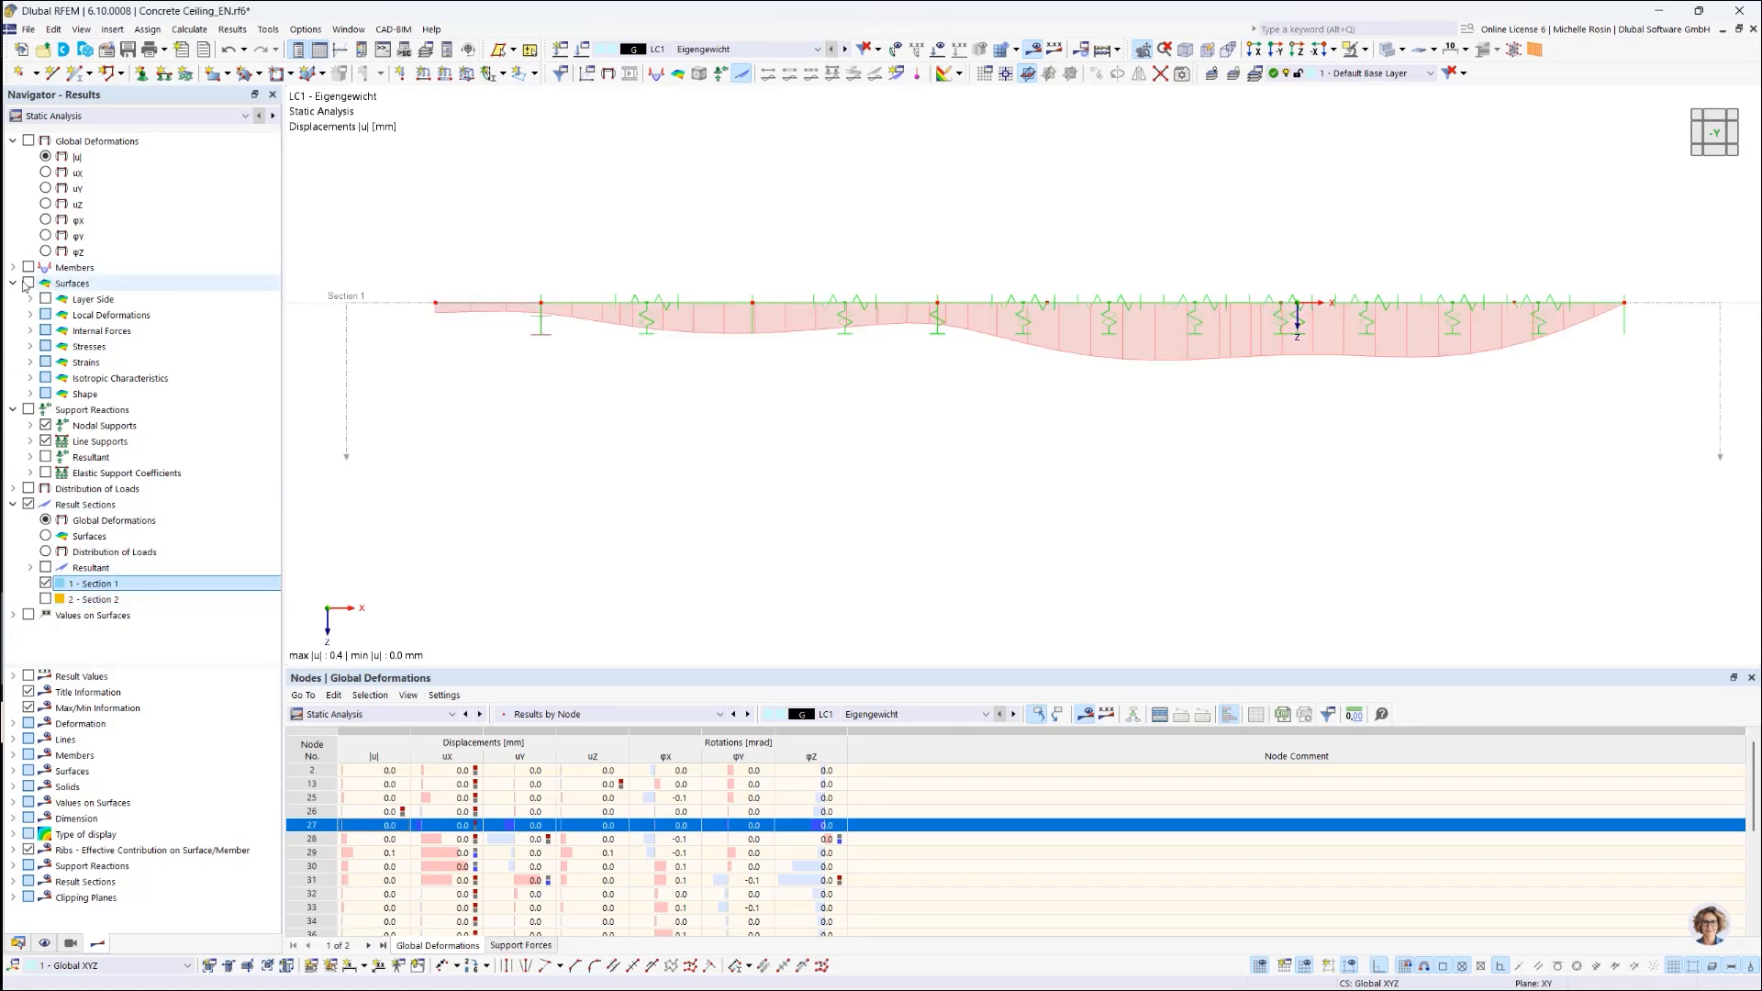
# Step: Display the surface my bending moment along Section 1, keeping Section 2 hidden
pyautogui.click(31, 315)
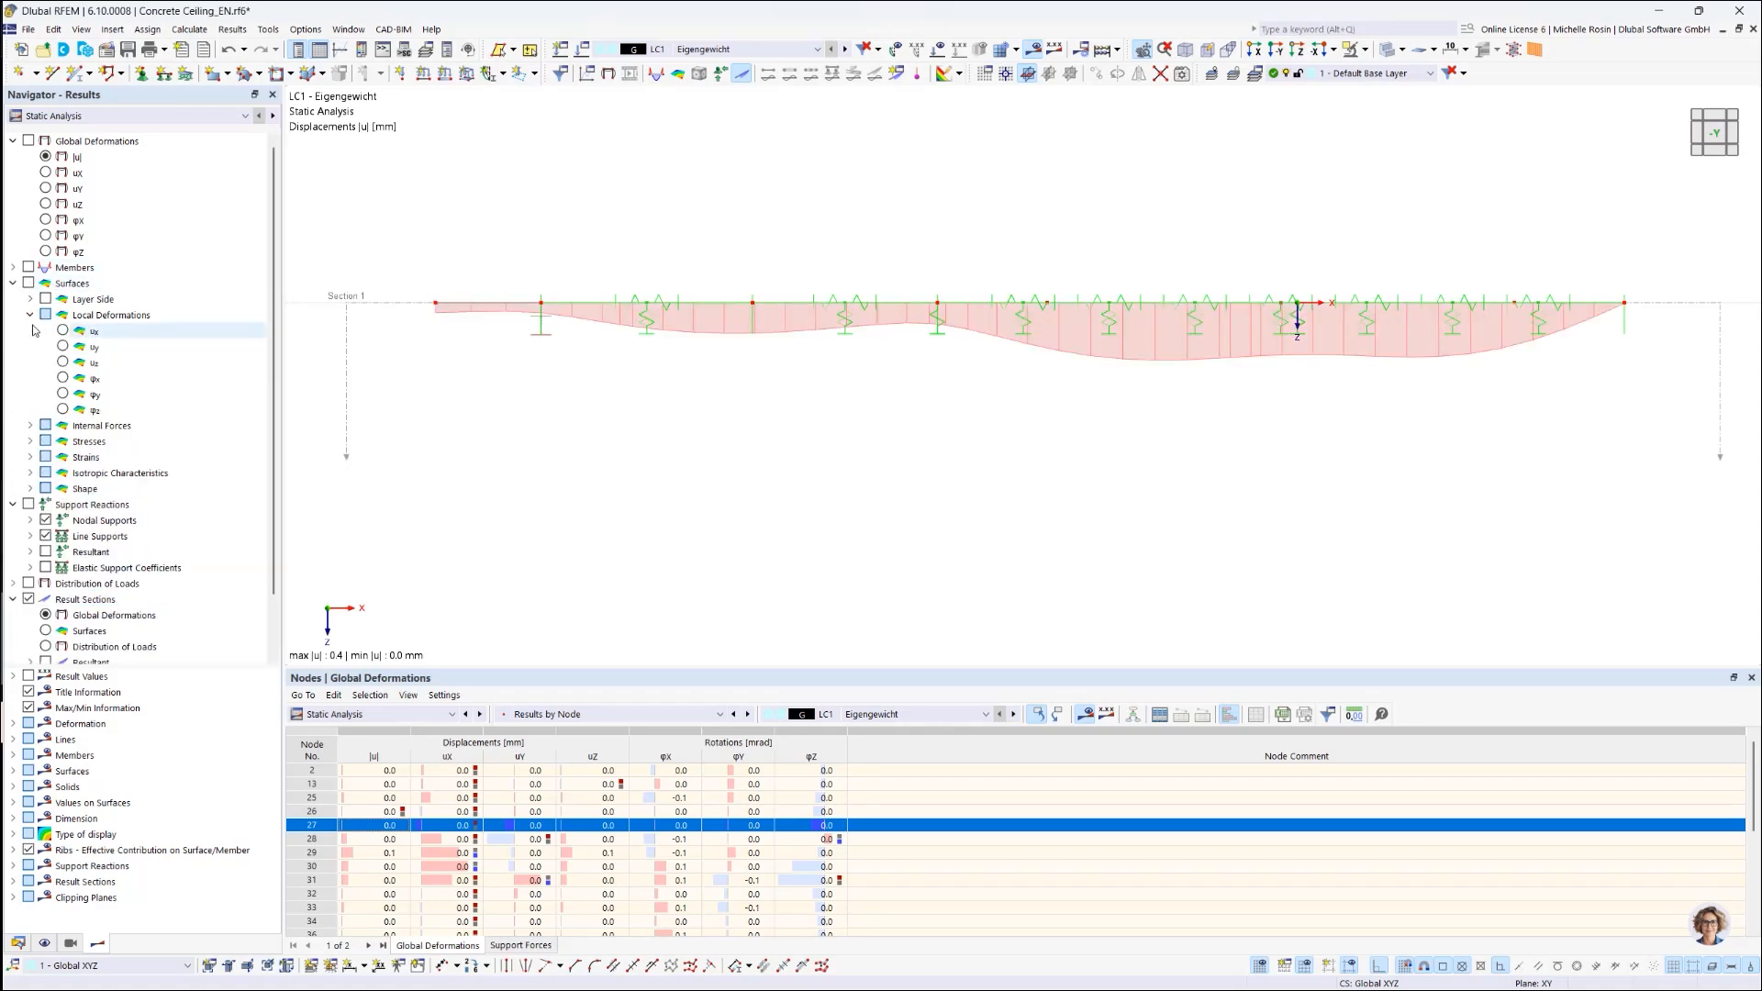
pyautogui.click(30, 315)
pyautogui.click(30, 331)
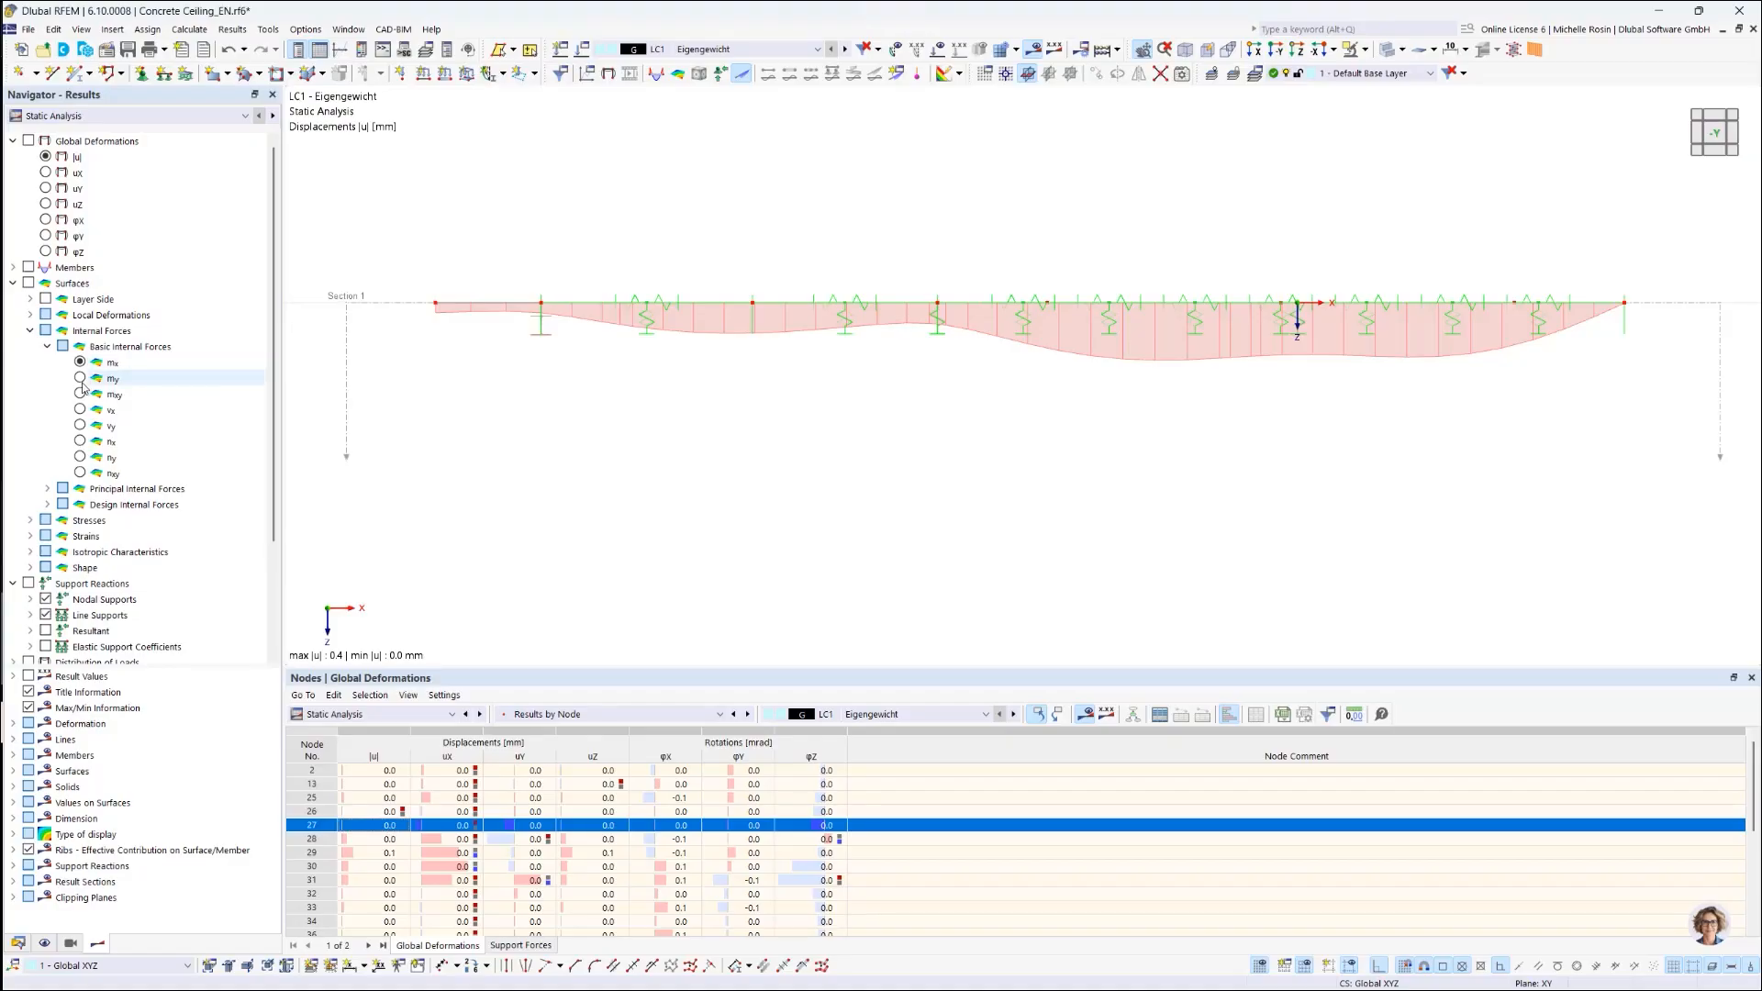
pyautogui.click(80, 378)
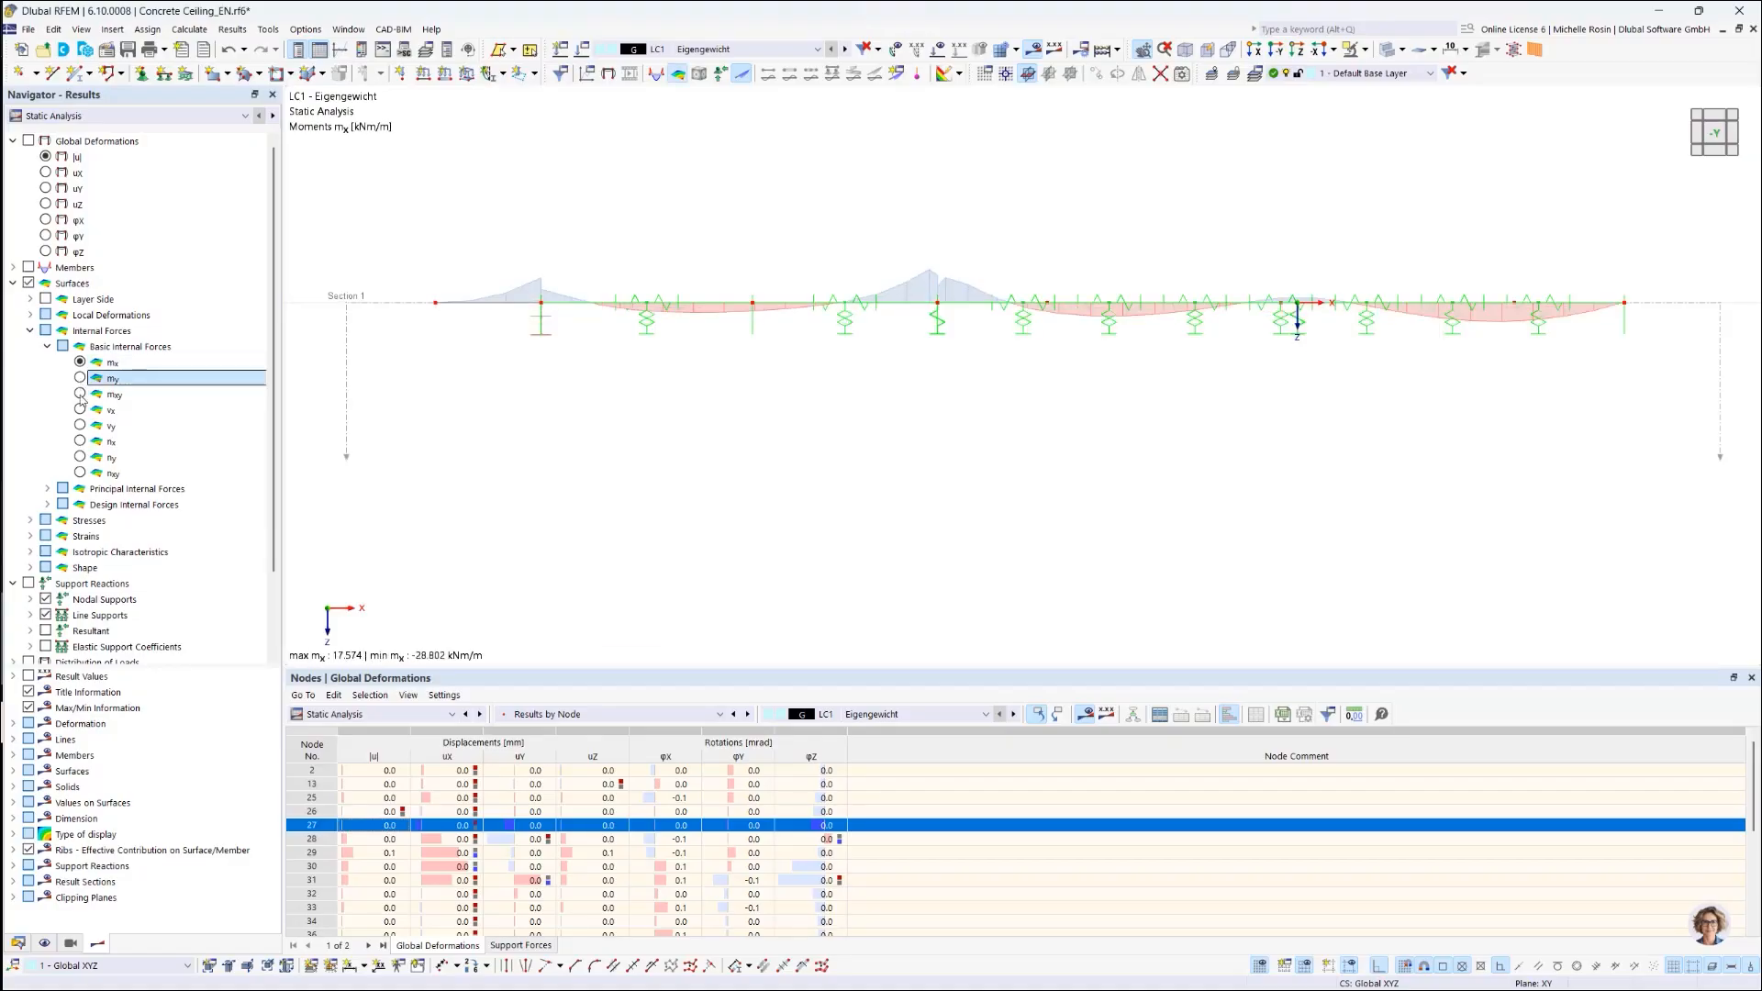
pyautogui.scroll(-2, 84, 530)
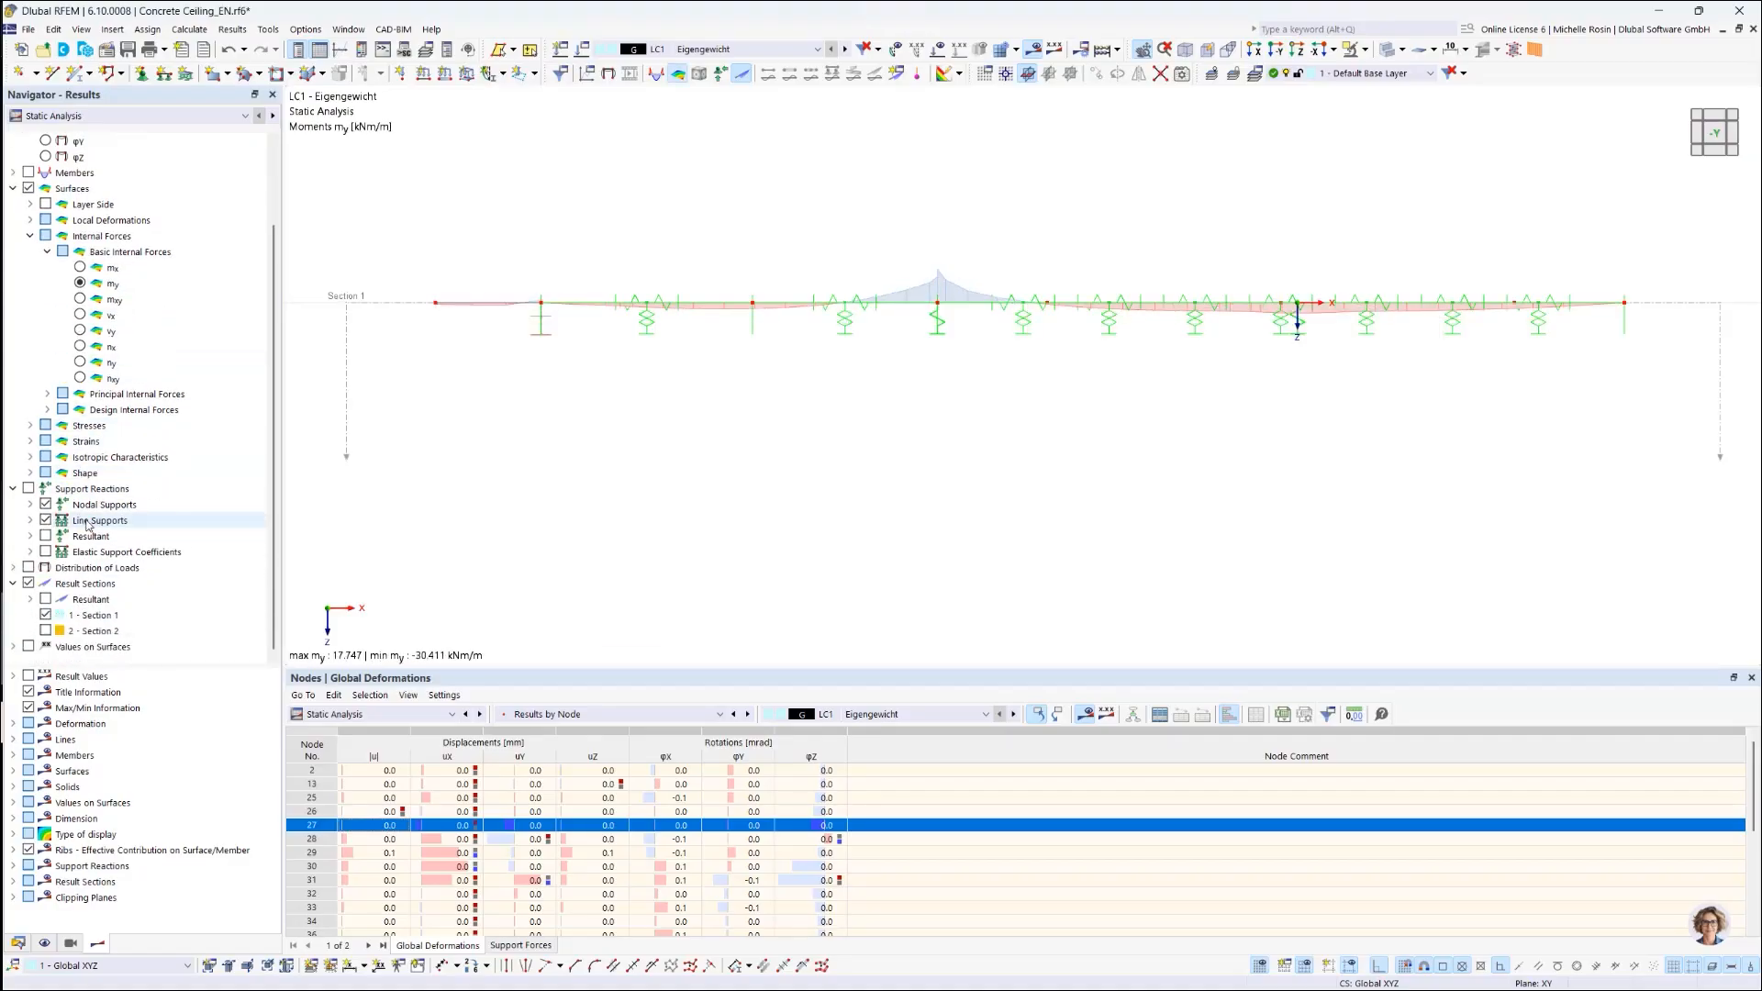
pyautogui.click(46, 631)
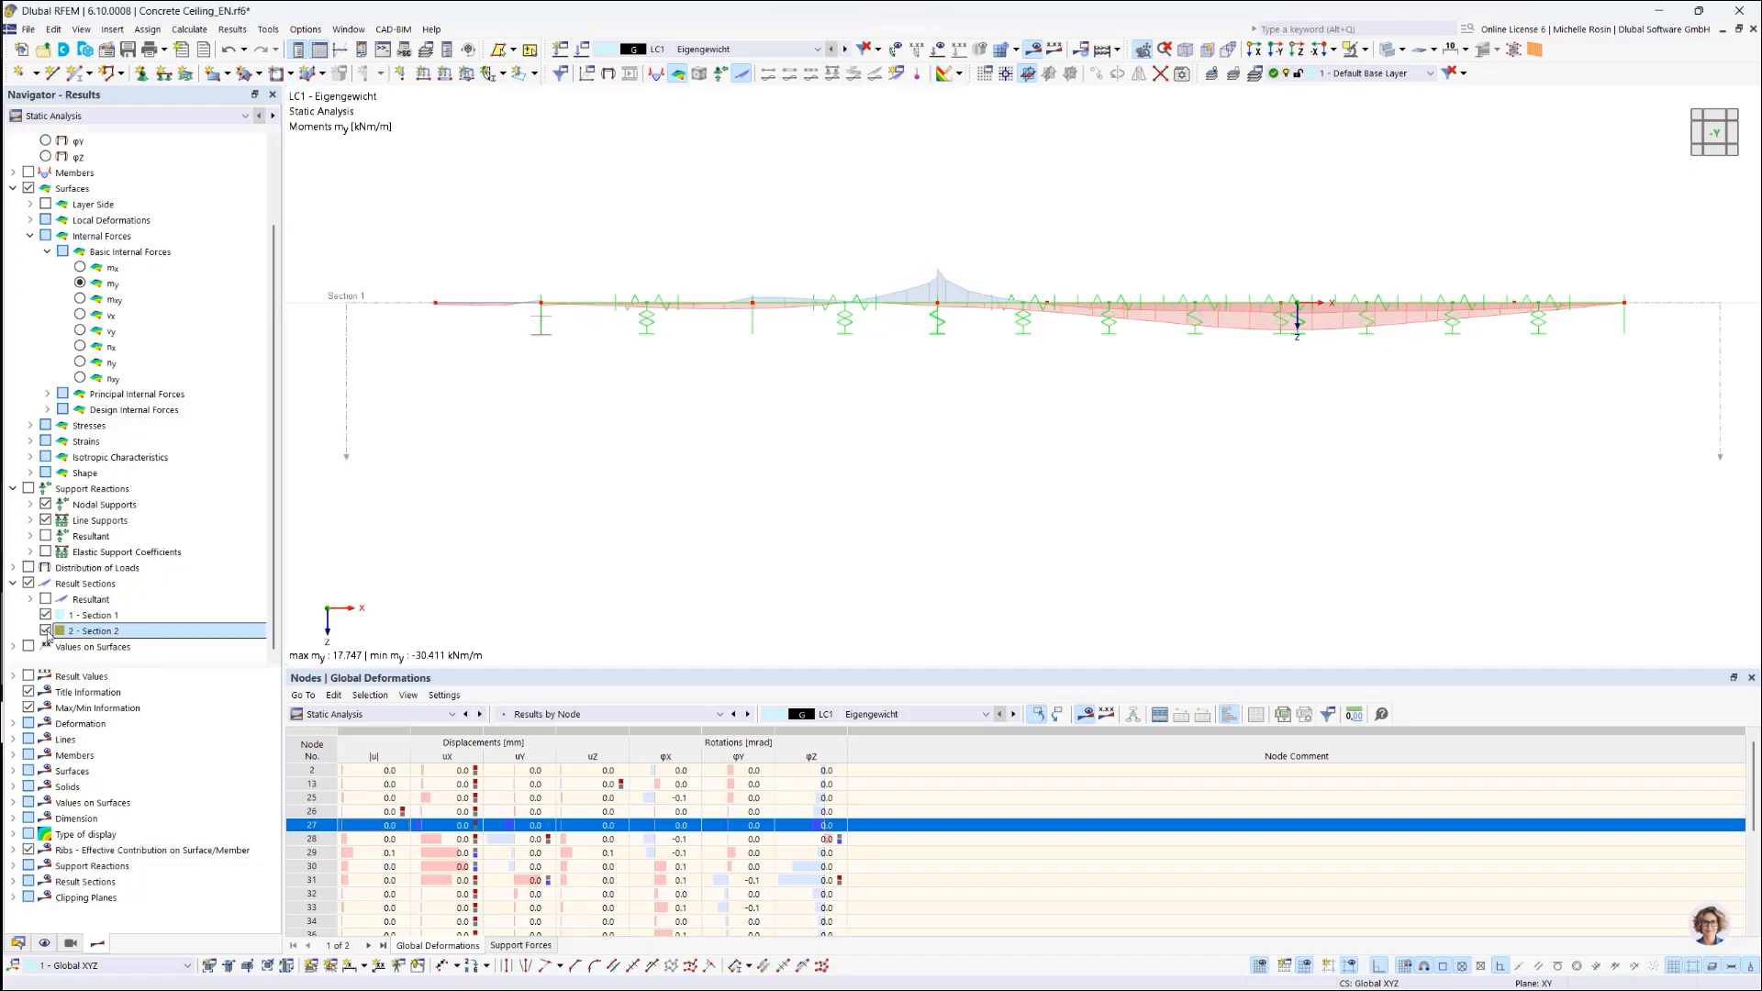
pyautogui.click(46, 631)
pyautogui.click(45, 616)
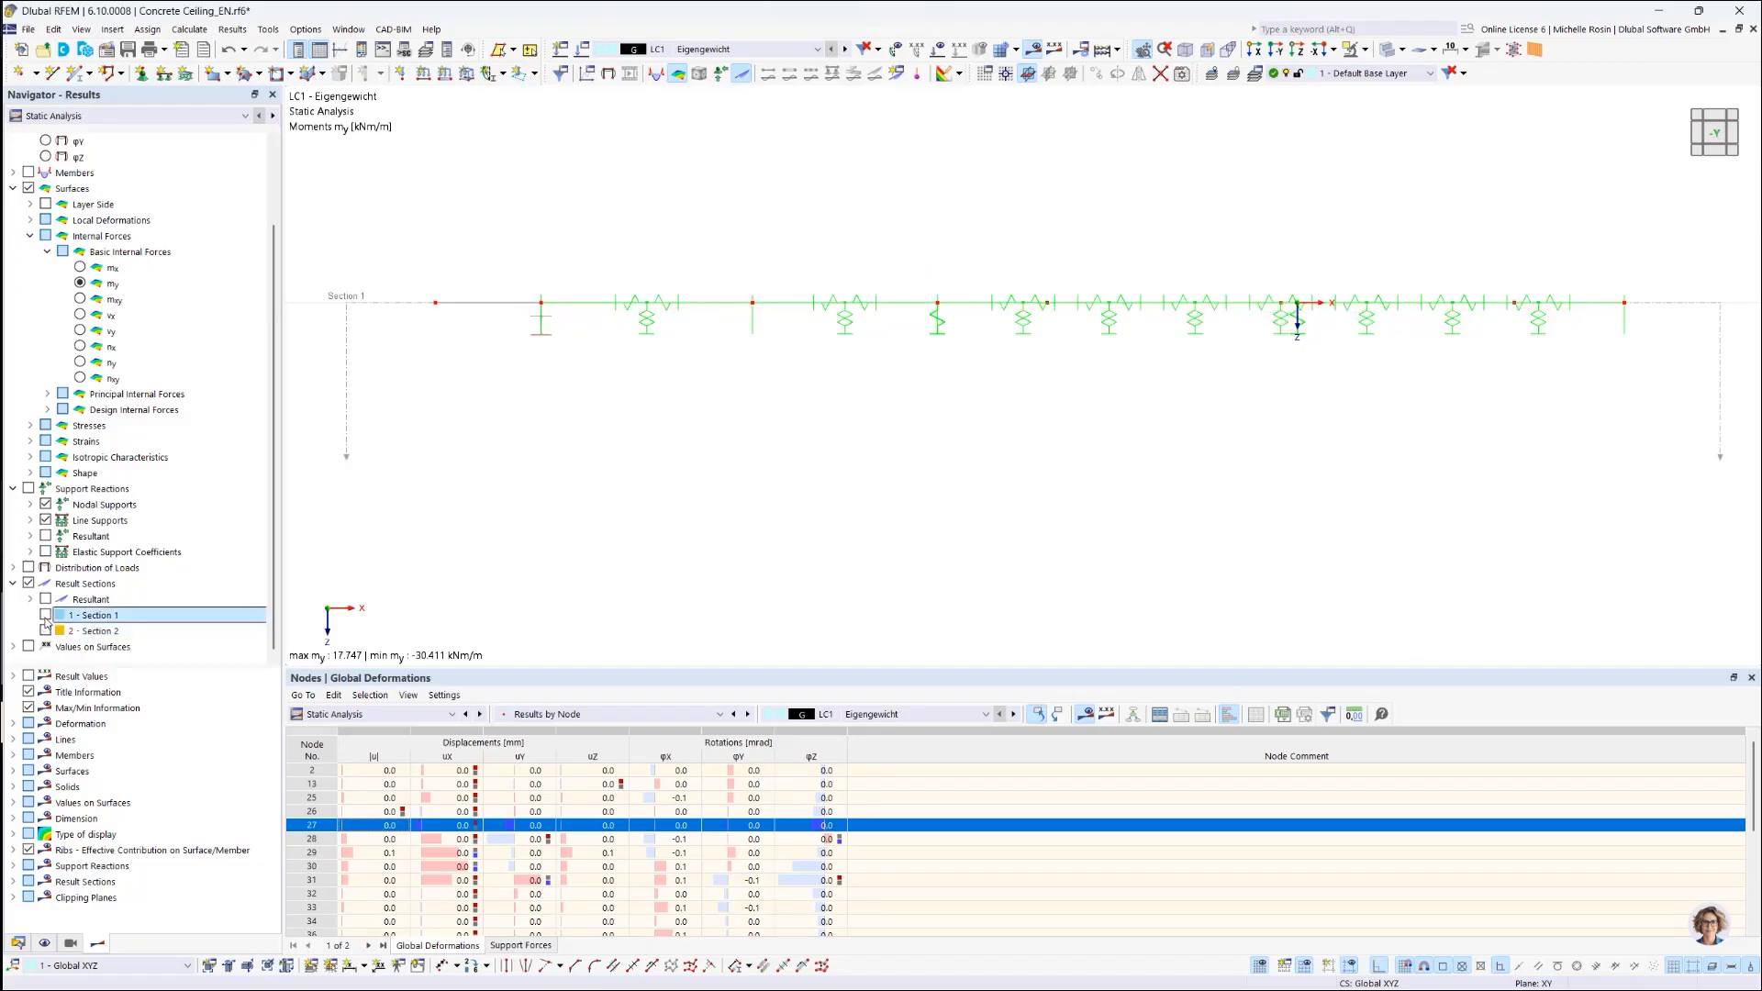
pyautogui.click(46, 616)
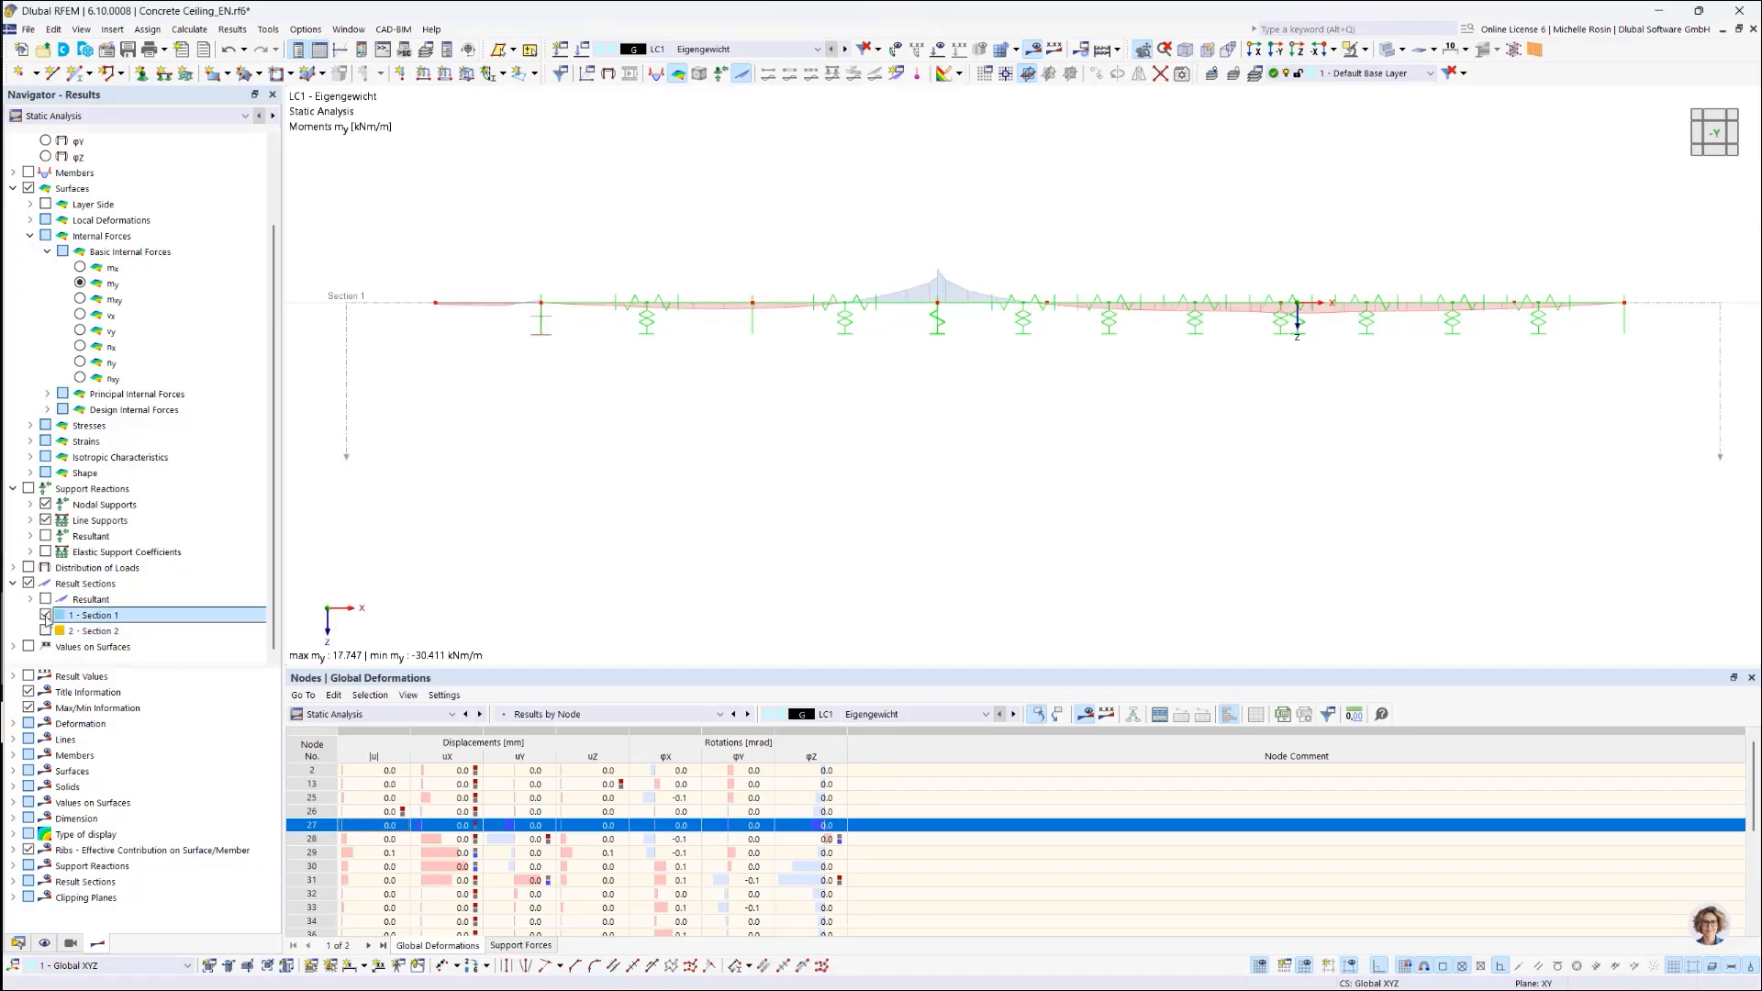
pyautogui.rightClick(126, 621)
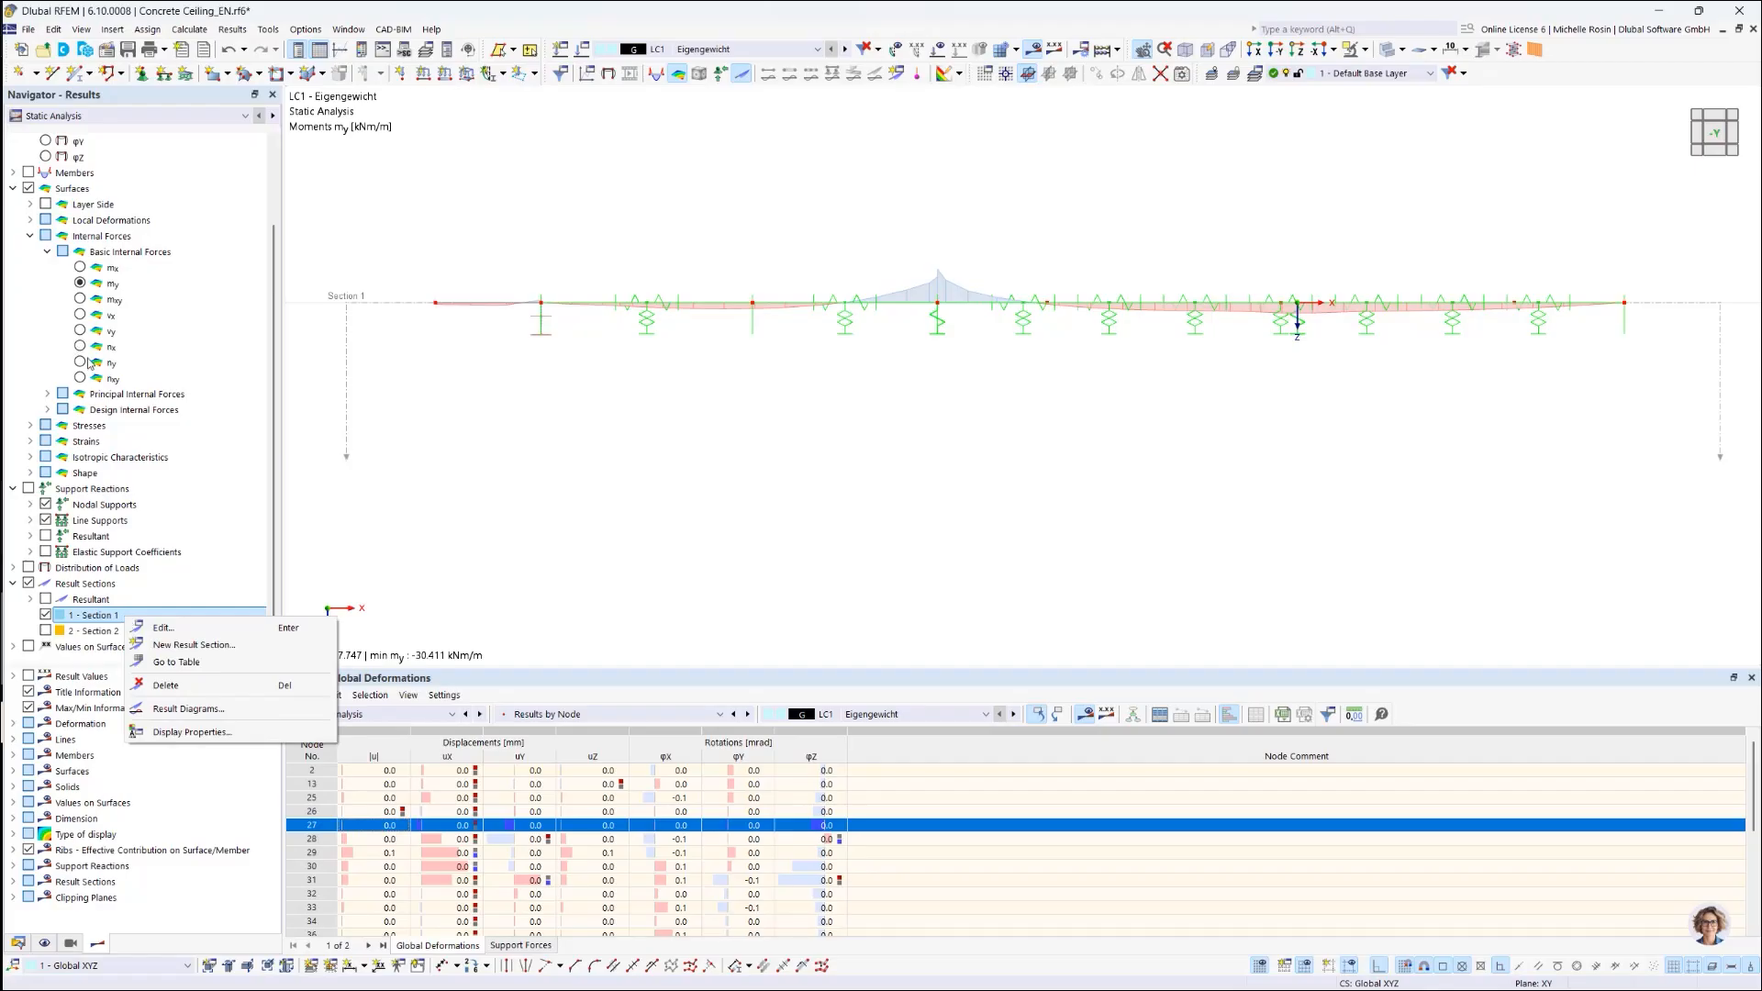
pyautogui.click(148, 116)
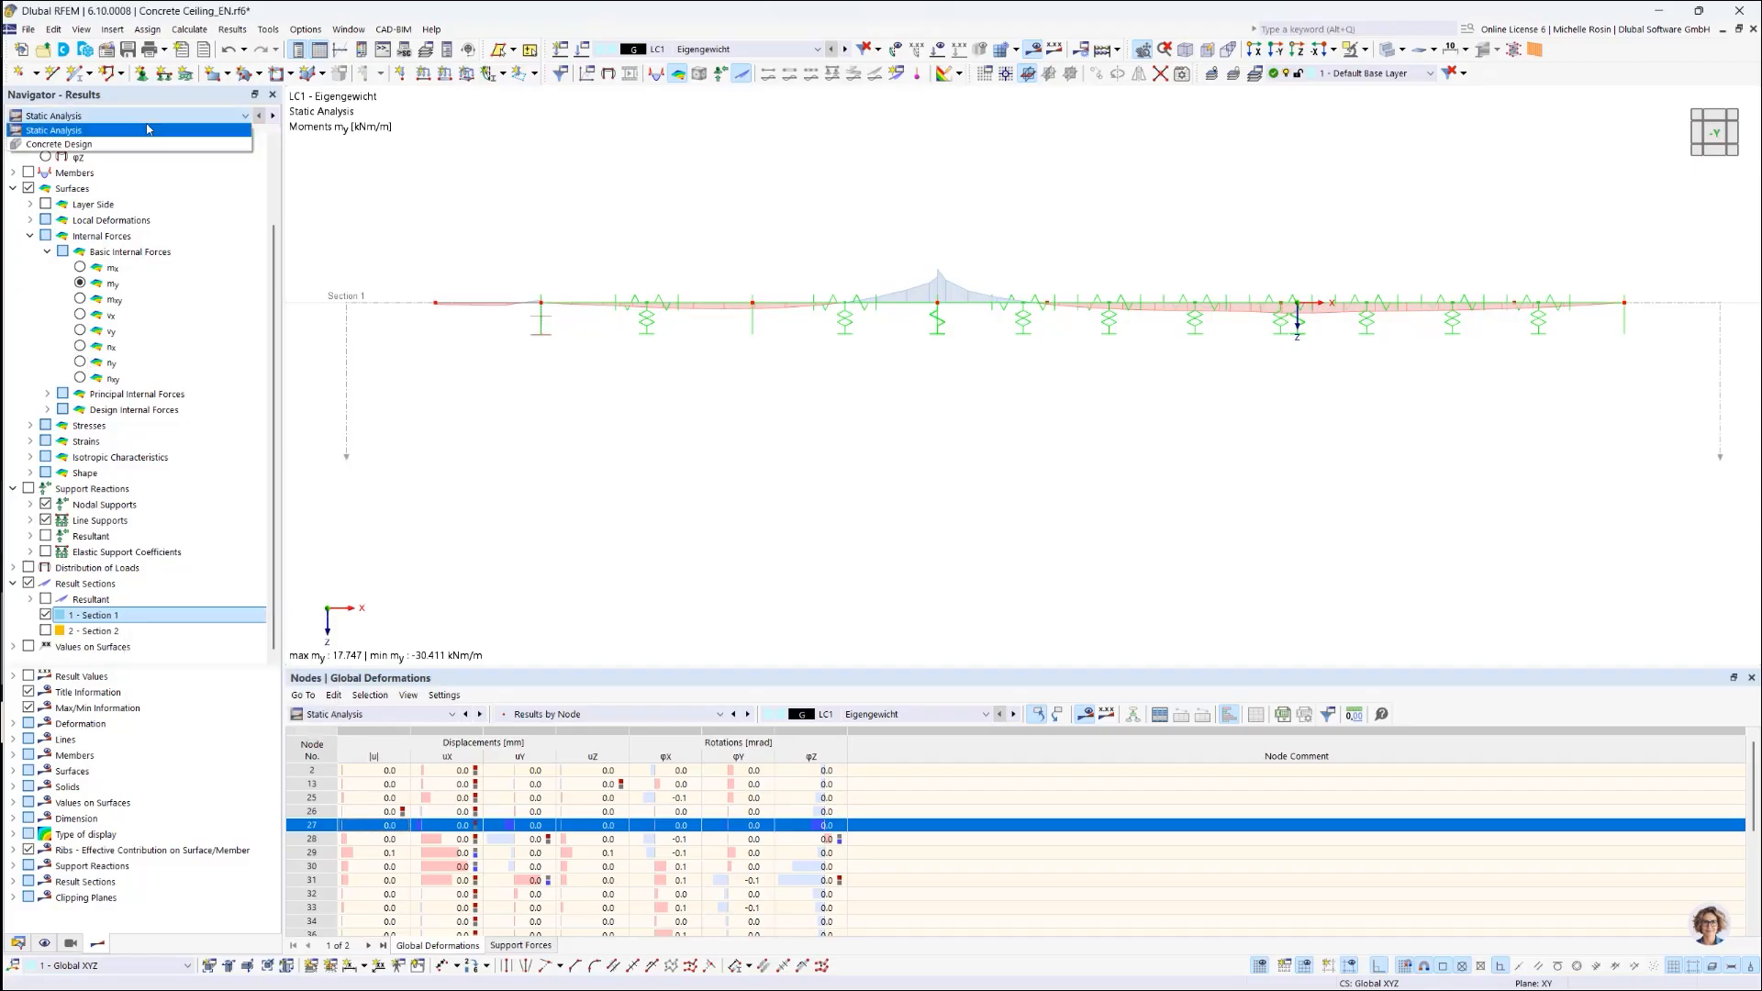
# Step: Switch to Concrete Design results and hide Section 2's reinforcement diagram
pyautogui.click(42, 145)
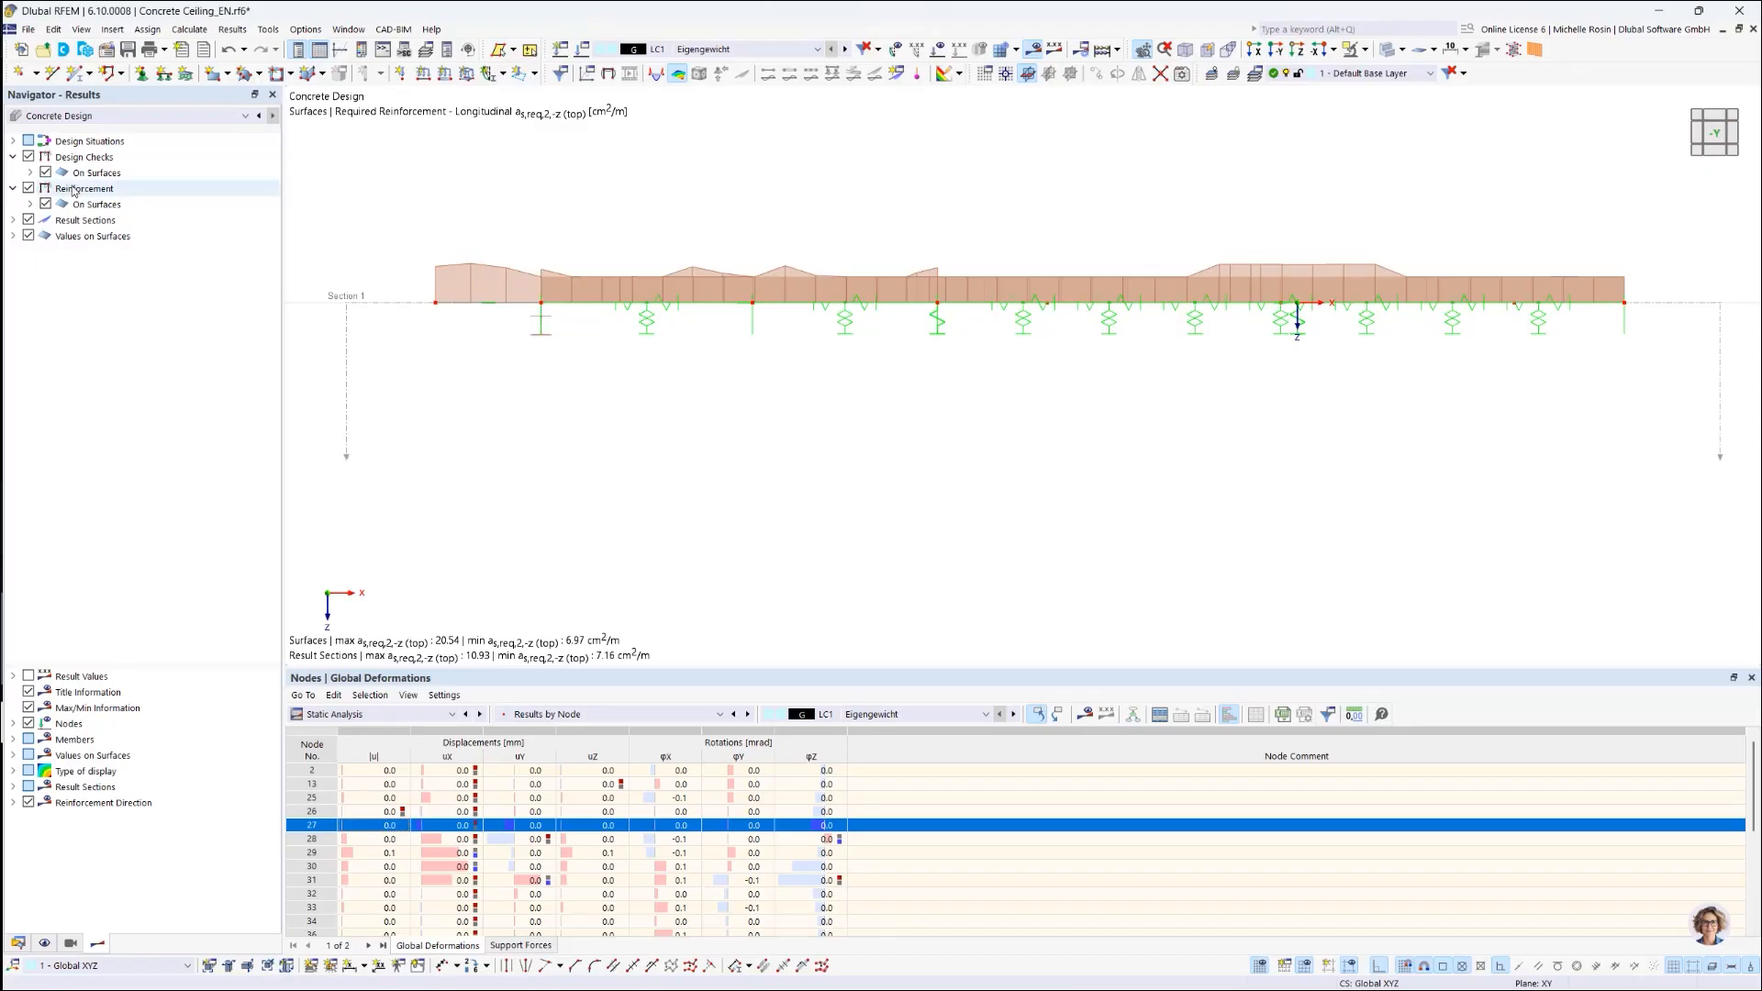
pyautogui.click(13, 220)
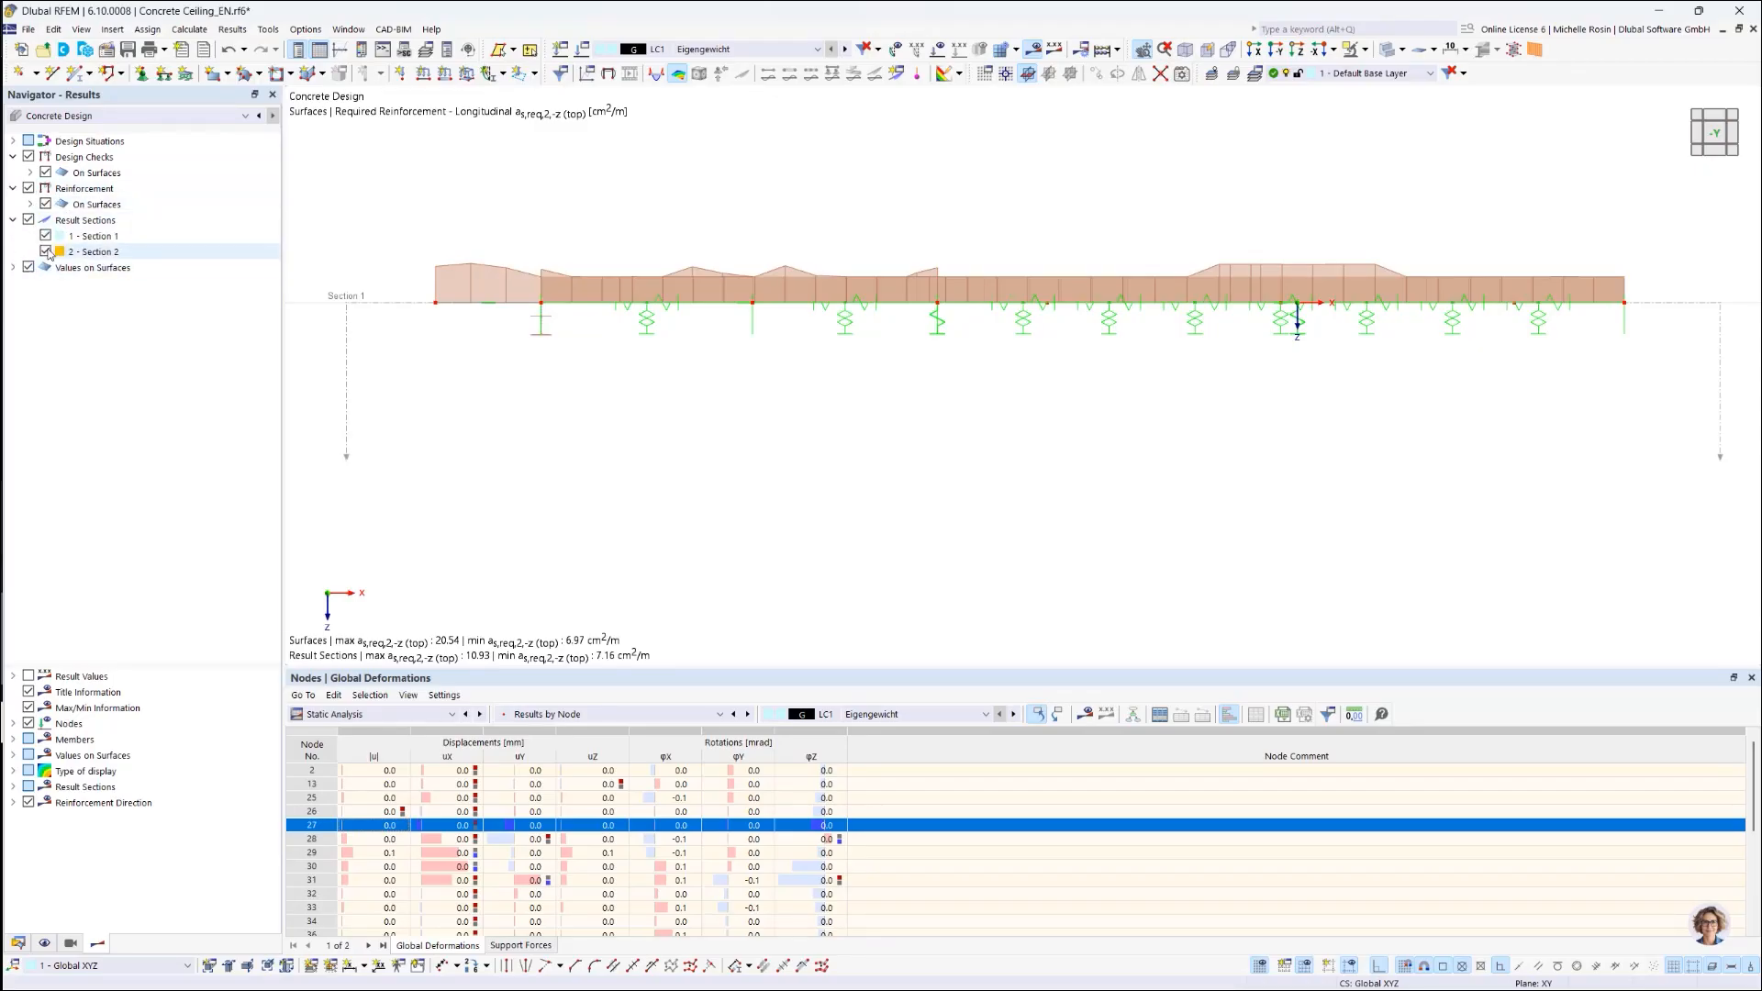
pyautogui.click(46, 252)
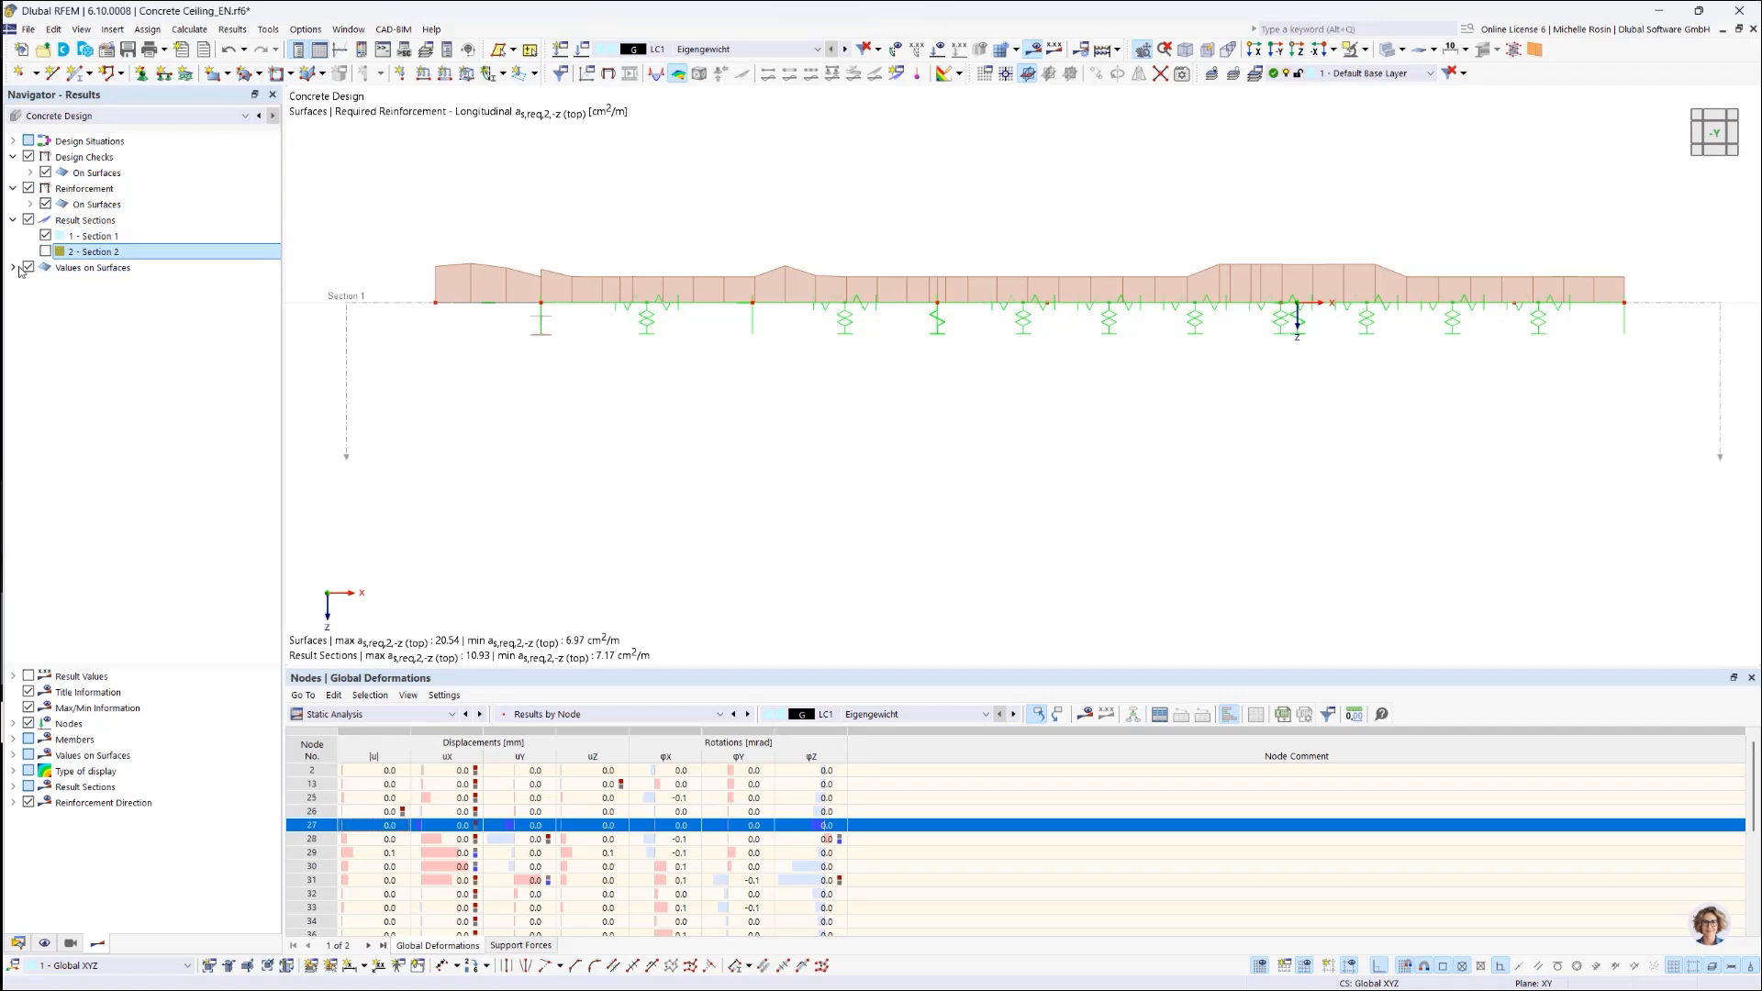
# Step: Label reinforcement values for the current selection and bring up Section 1's options
pyautogui.click(13, 267)
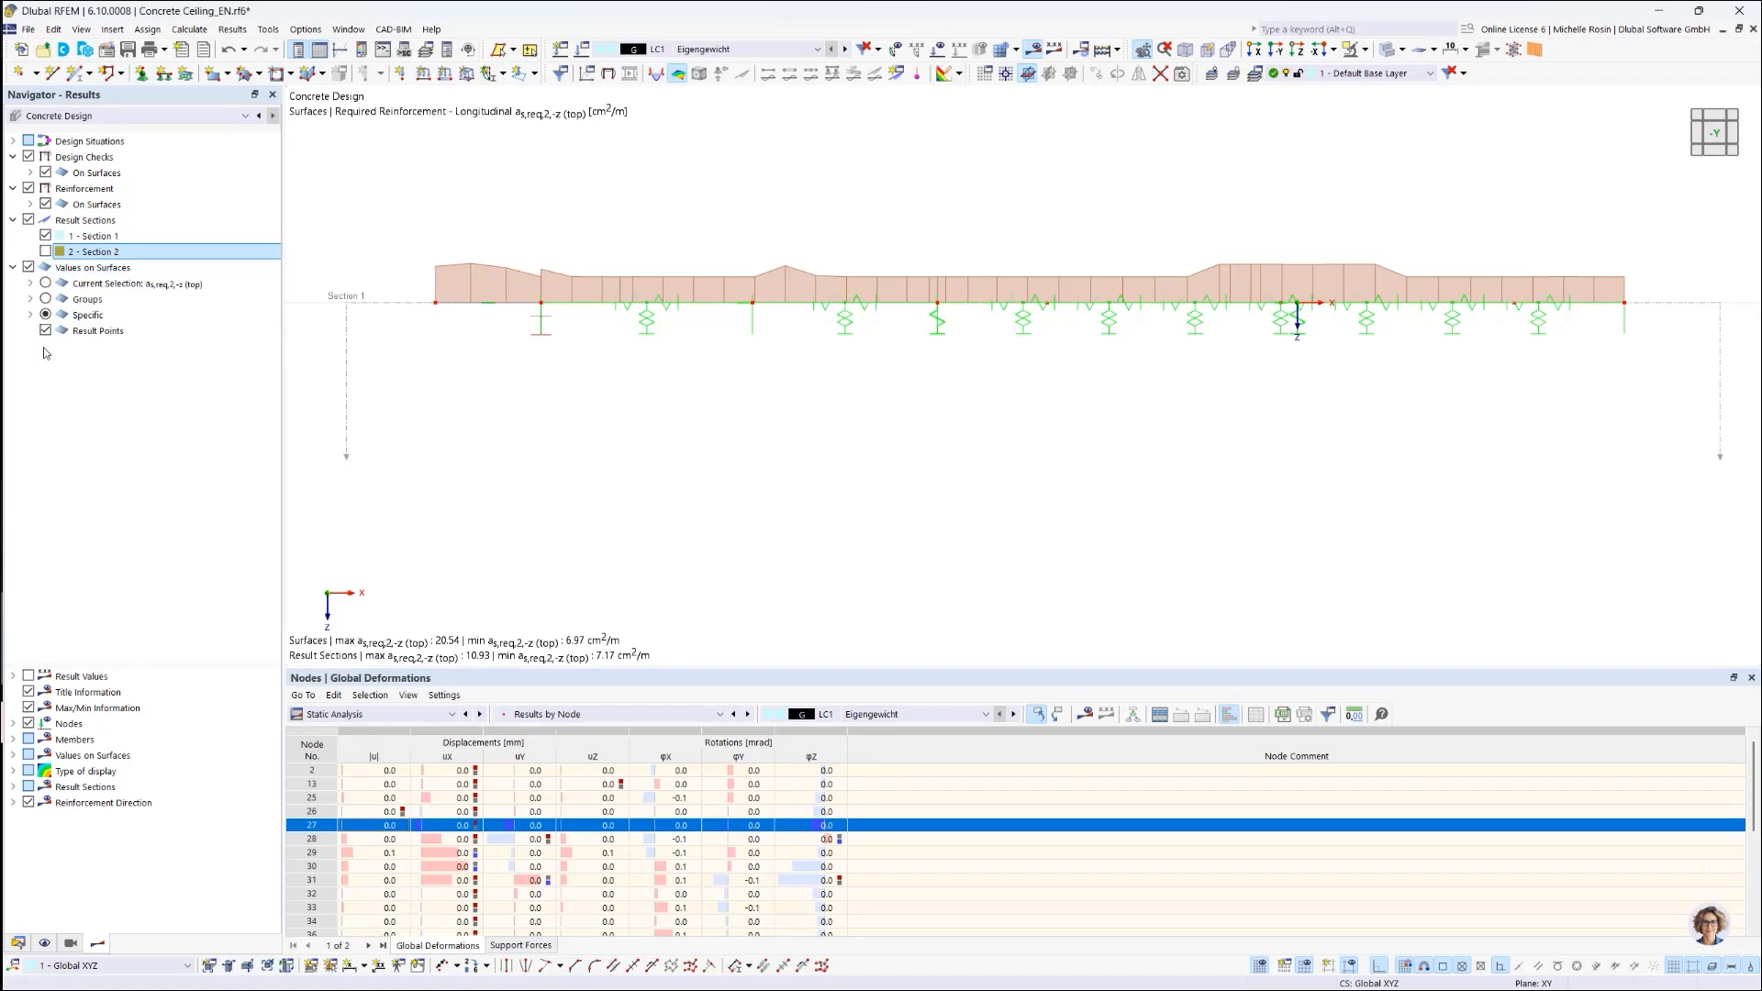
pyautogui.click(29, 267)
pyautogui.click(29, 267)
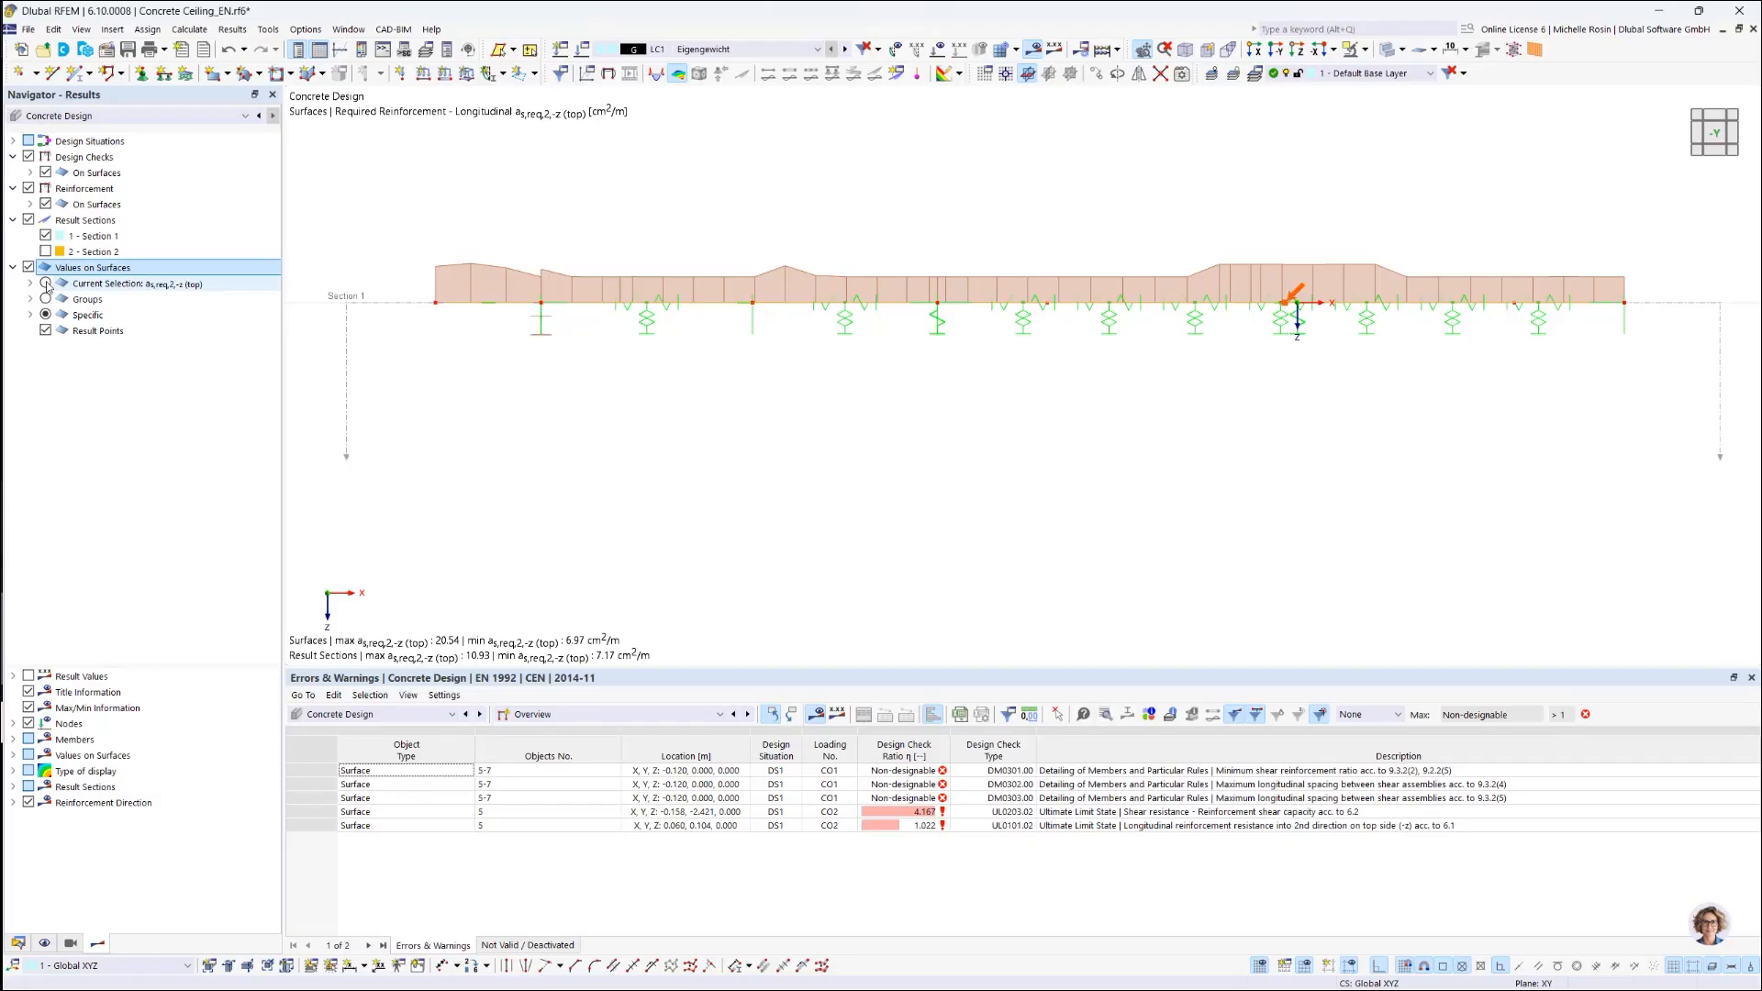
pyautogui.click(46, 284)
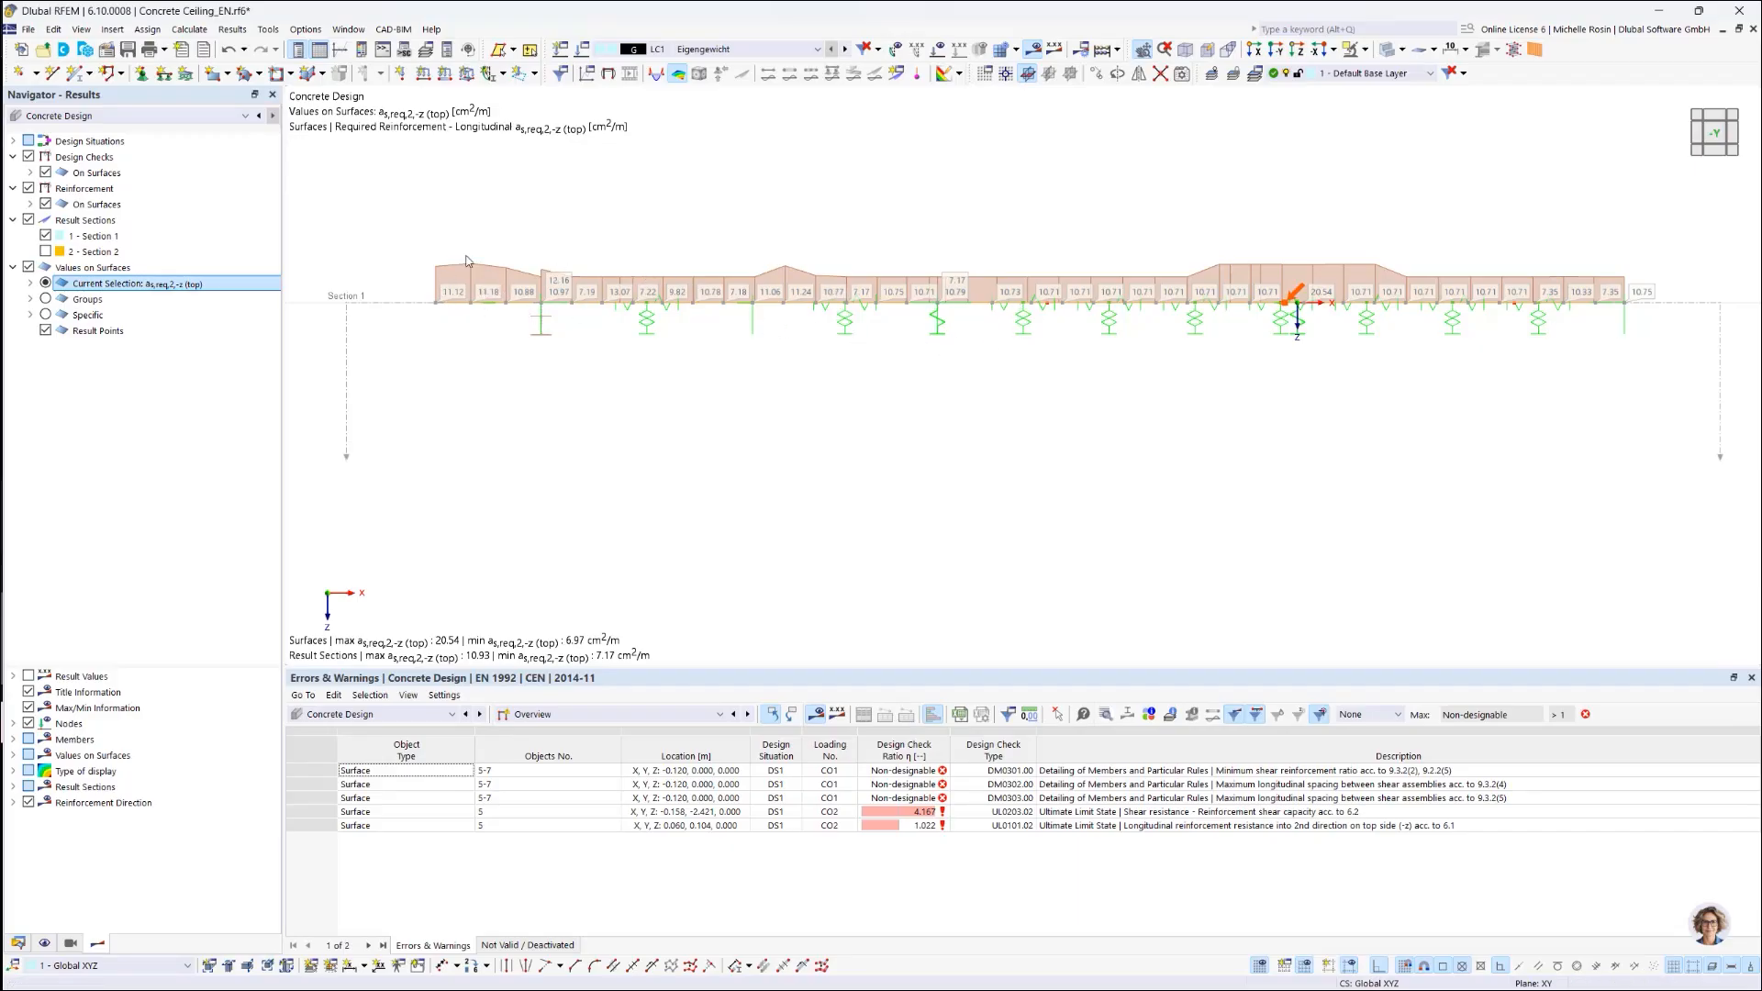
pyautogui.rightClick(151, 235)
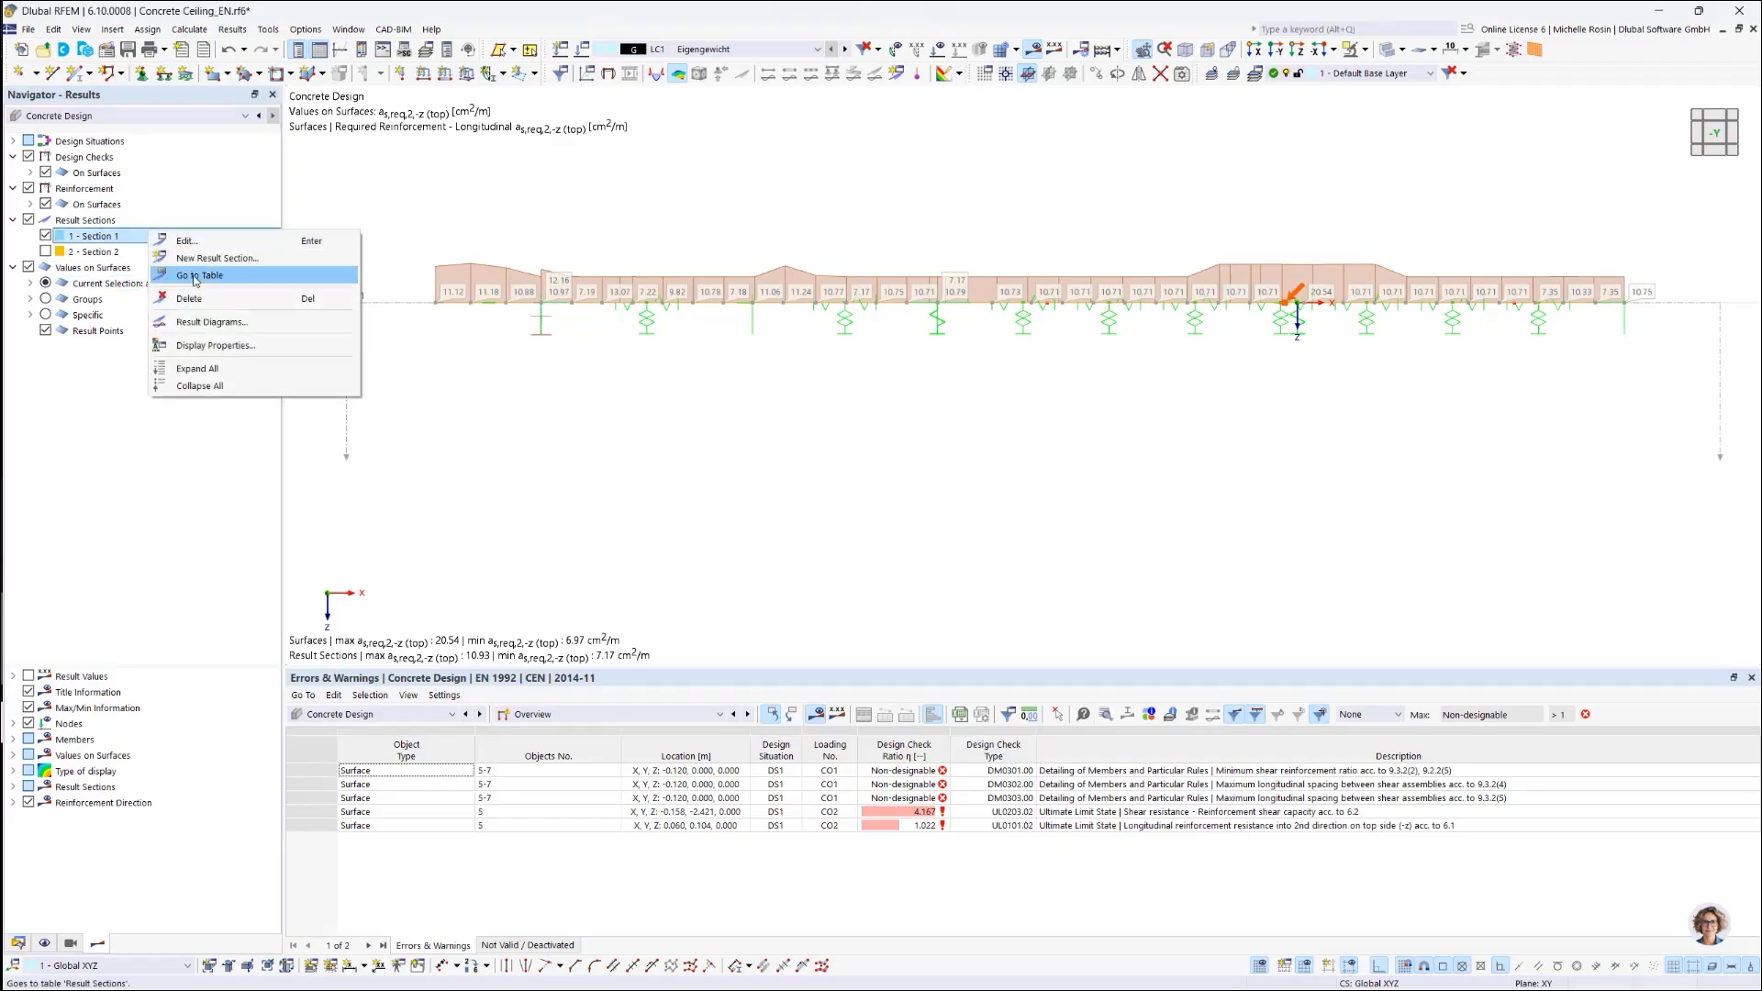
# Step: Open the Result Diagrams for Section 1, briefly checking Section 2 before switching back
pyautogui.click(249, 327)
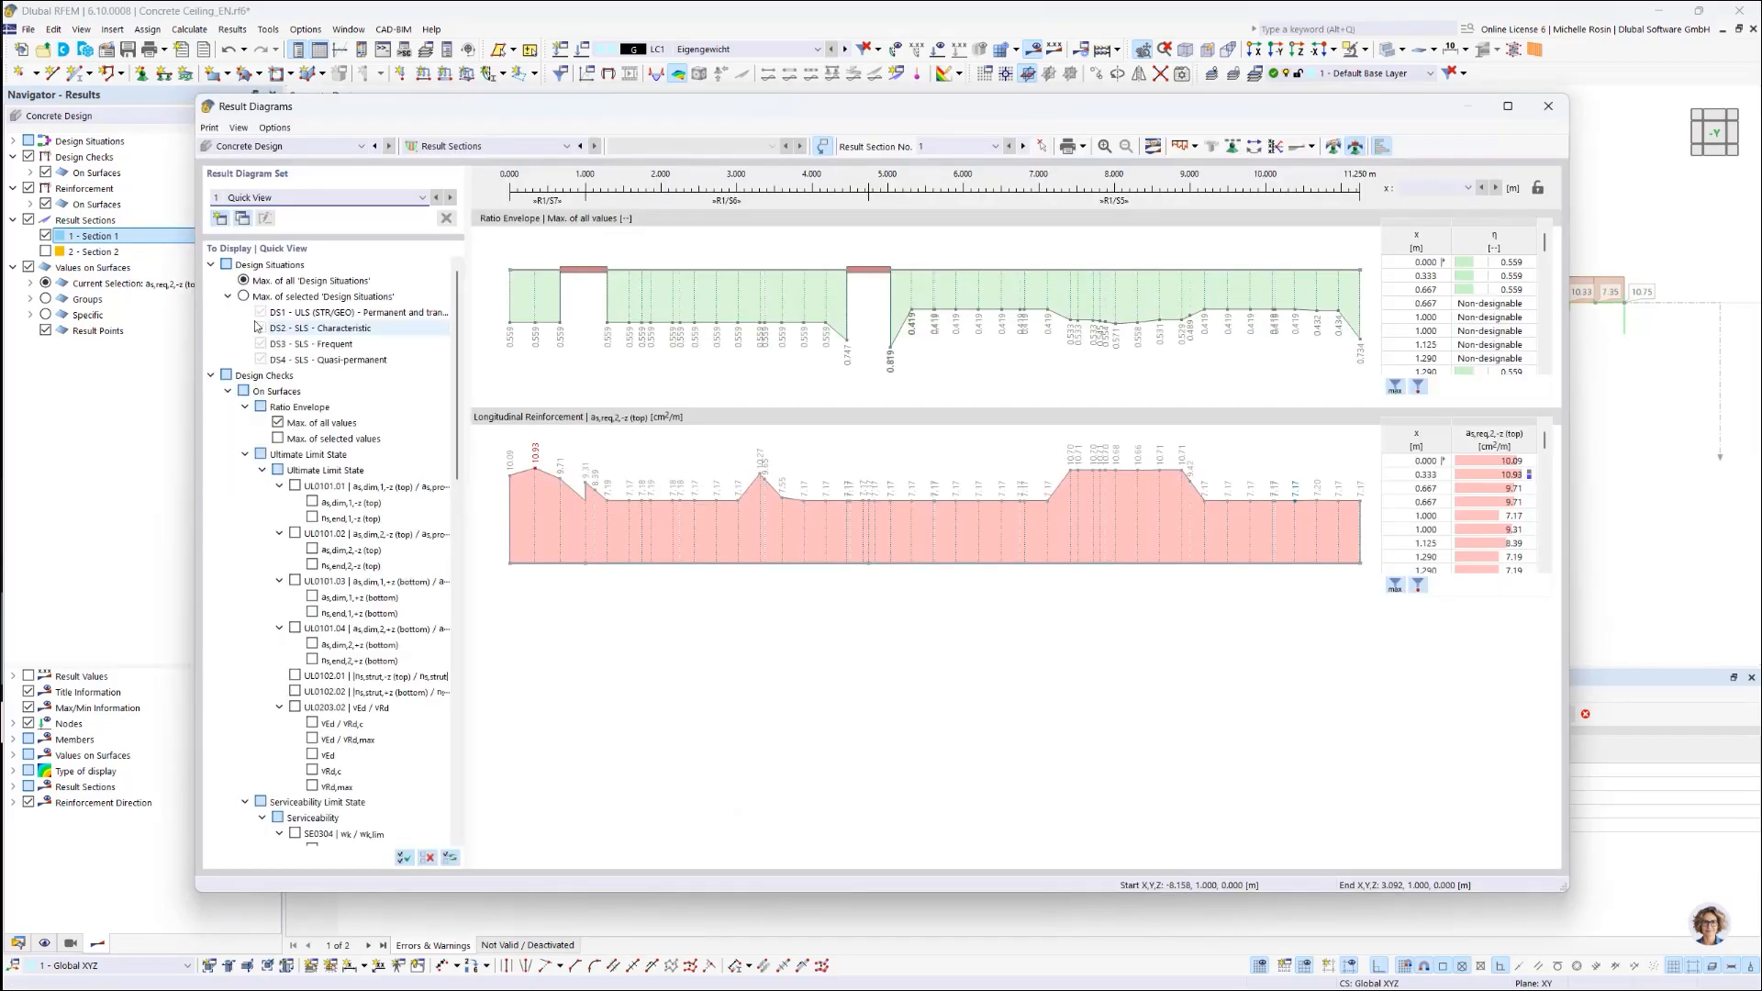
pyautogui.click(994, 150)
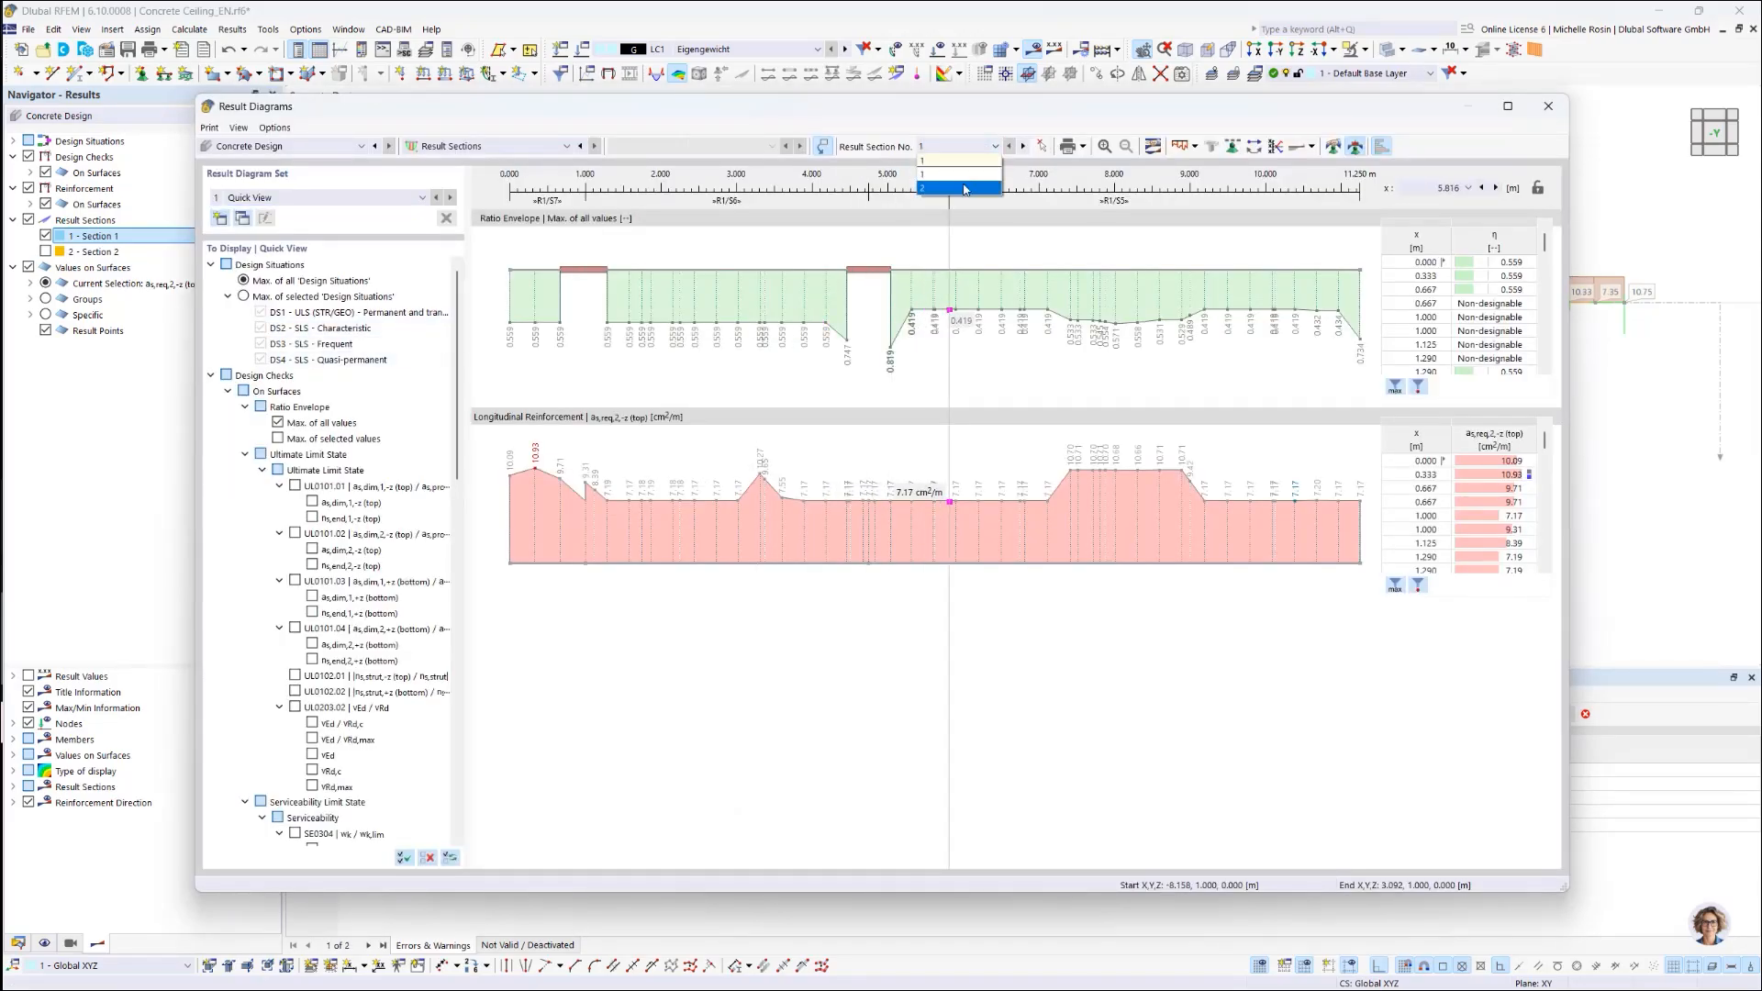
pyautogui.click(955, 183)
pyautogui.click(995, 146)
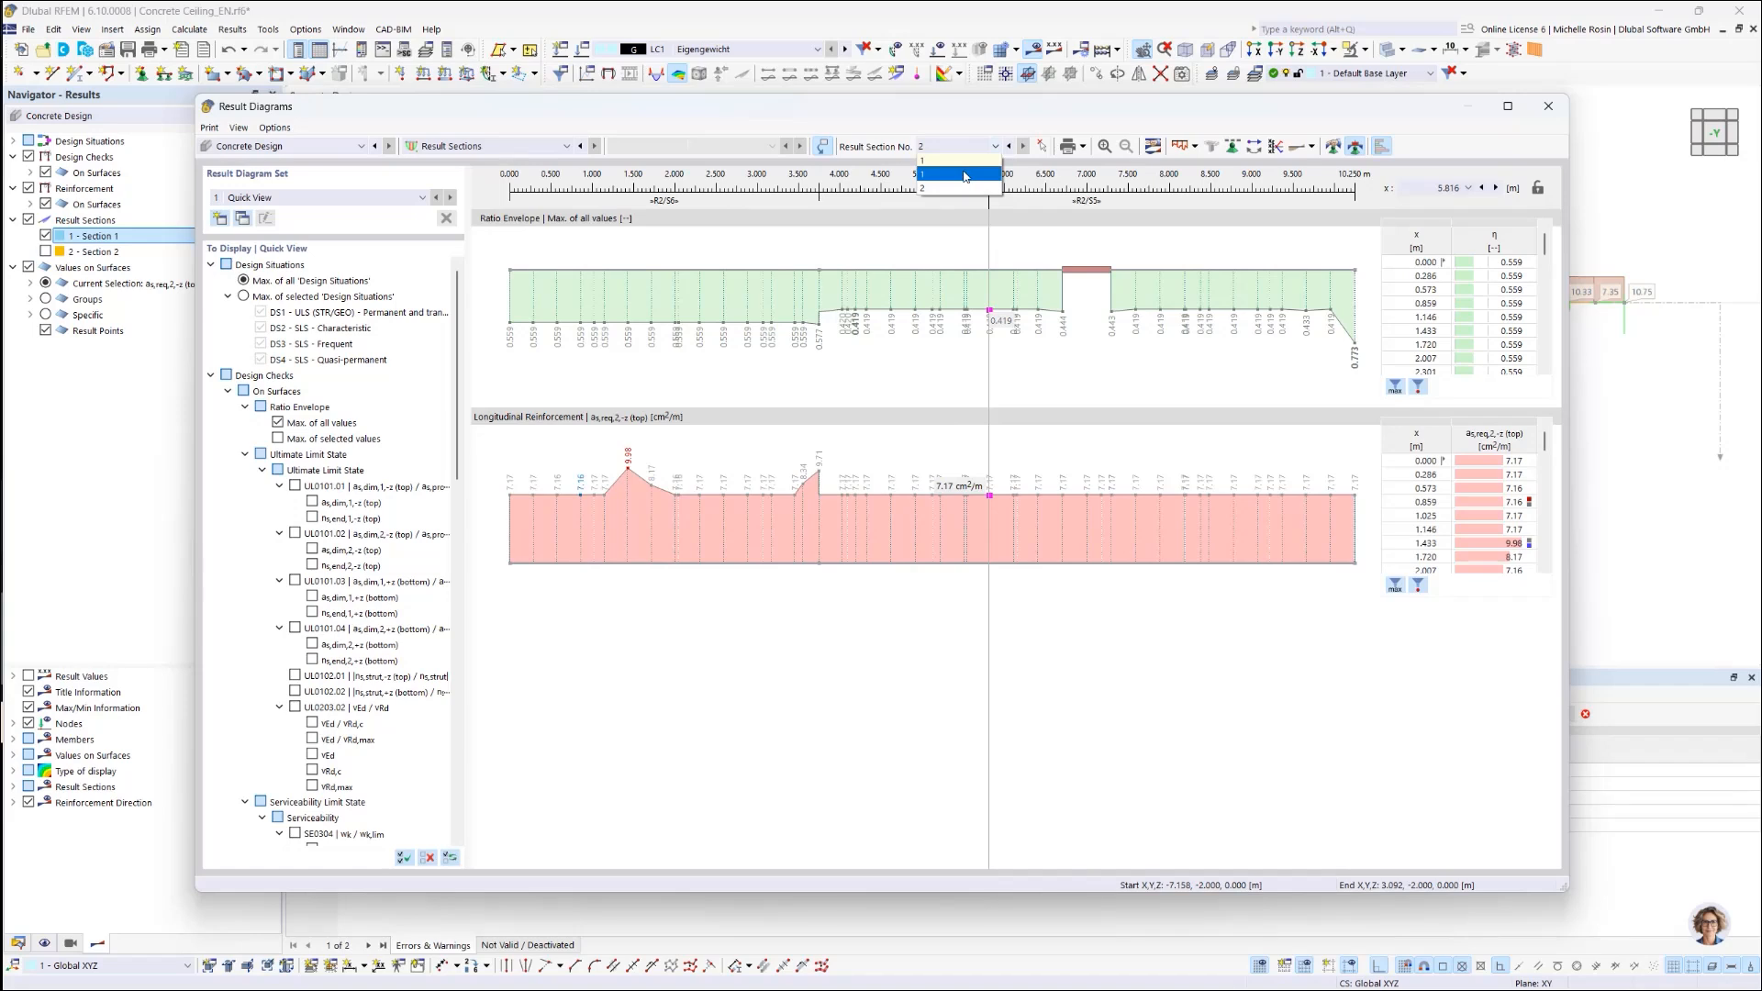
pyautogui.click(964, 174)
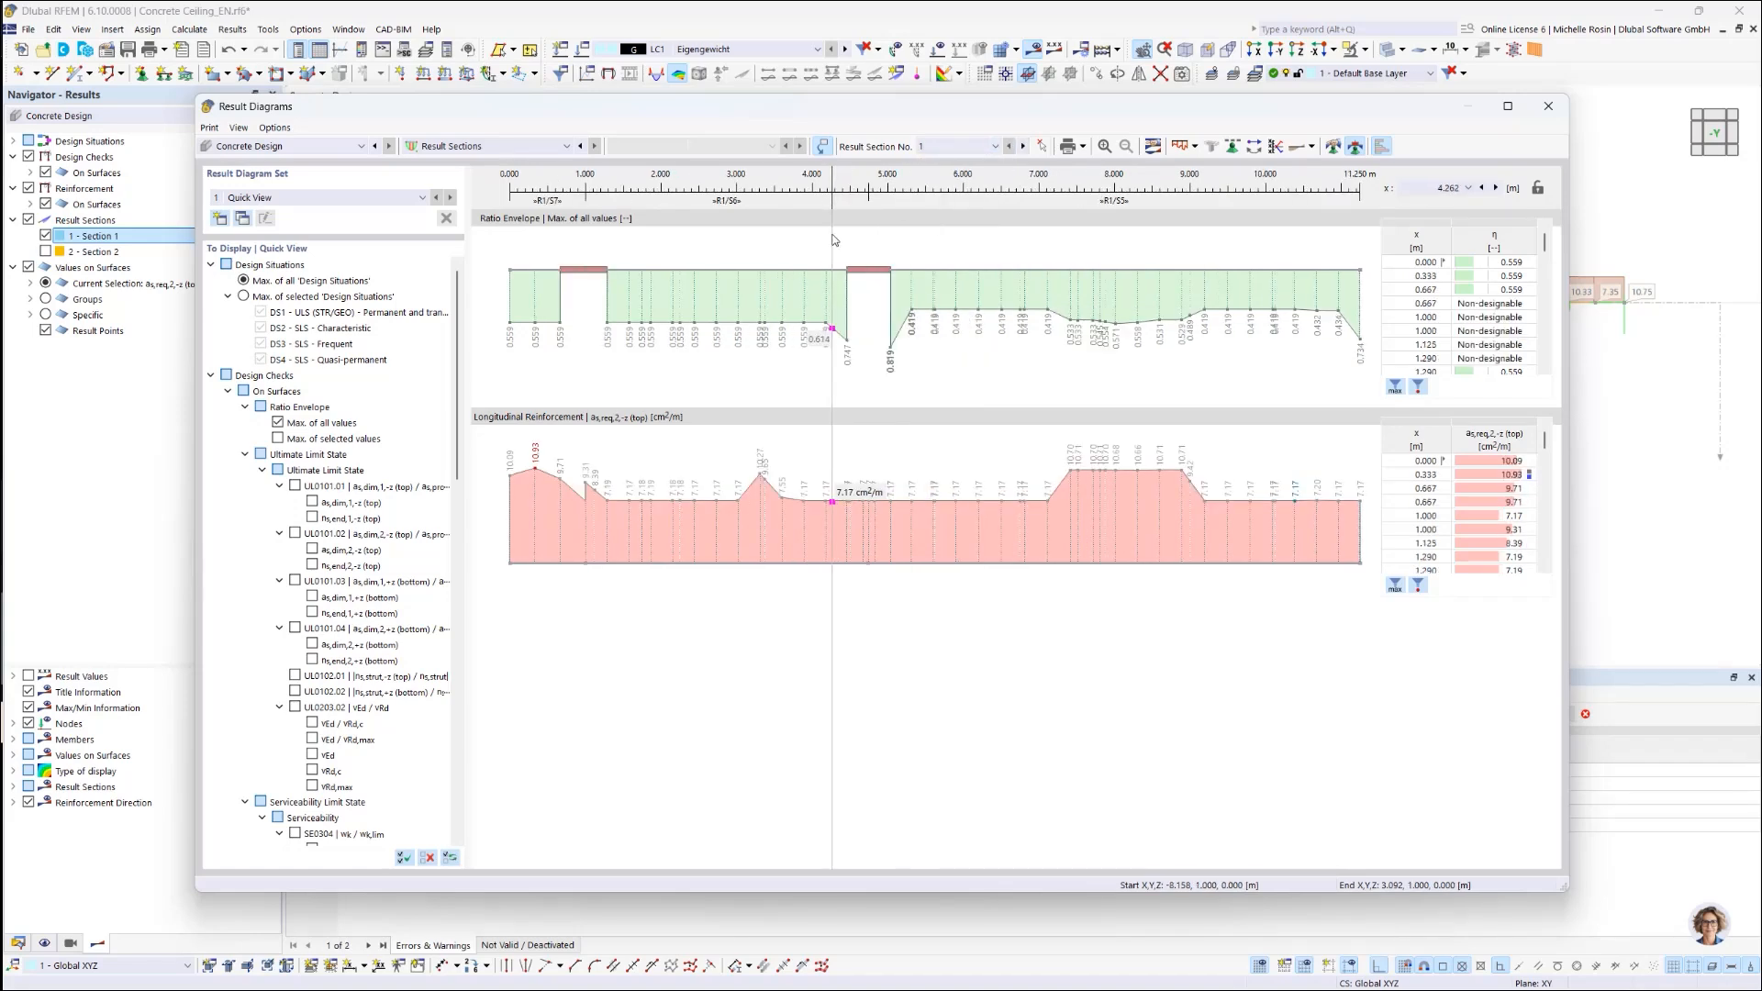
# Step: Collapse the ULS, SLS and Detailing groups, then add the as,req,1,-z, as,req,1,+z and as,req,2,+z diagrams
pyautogui.click(245, 455)
pyautogui.click(245, 407)
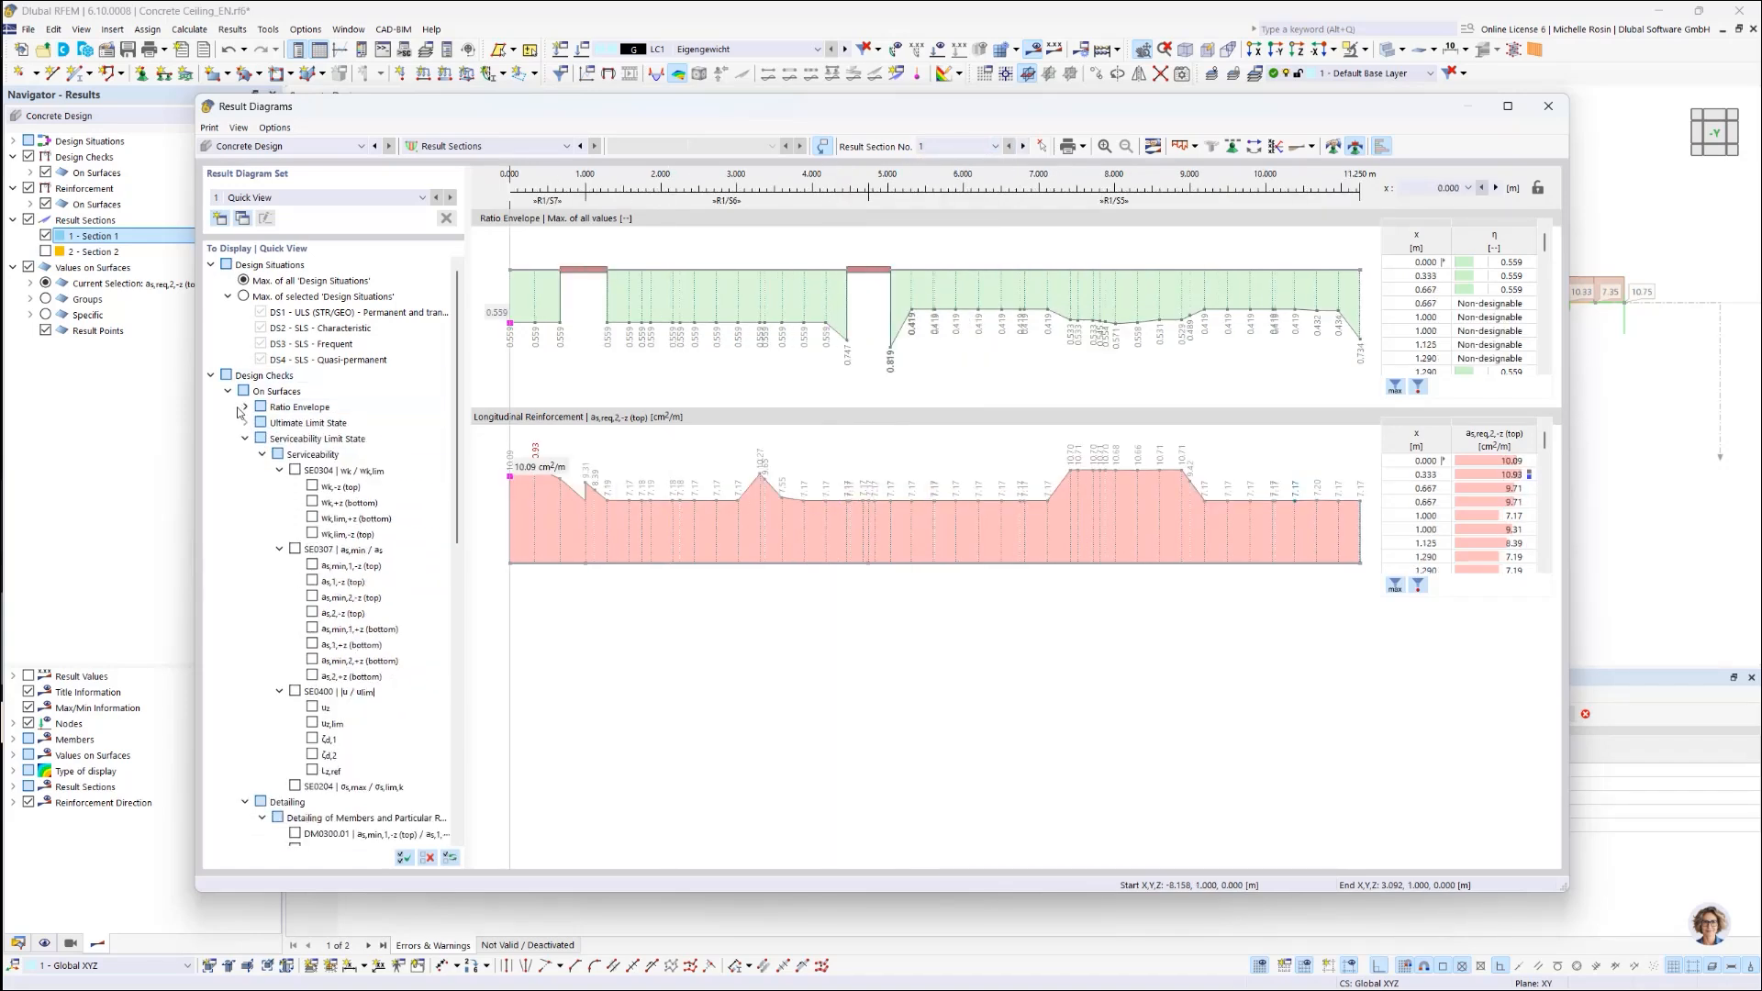
pyautogui.click(245, 439)
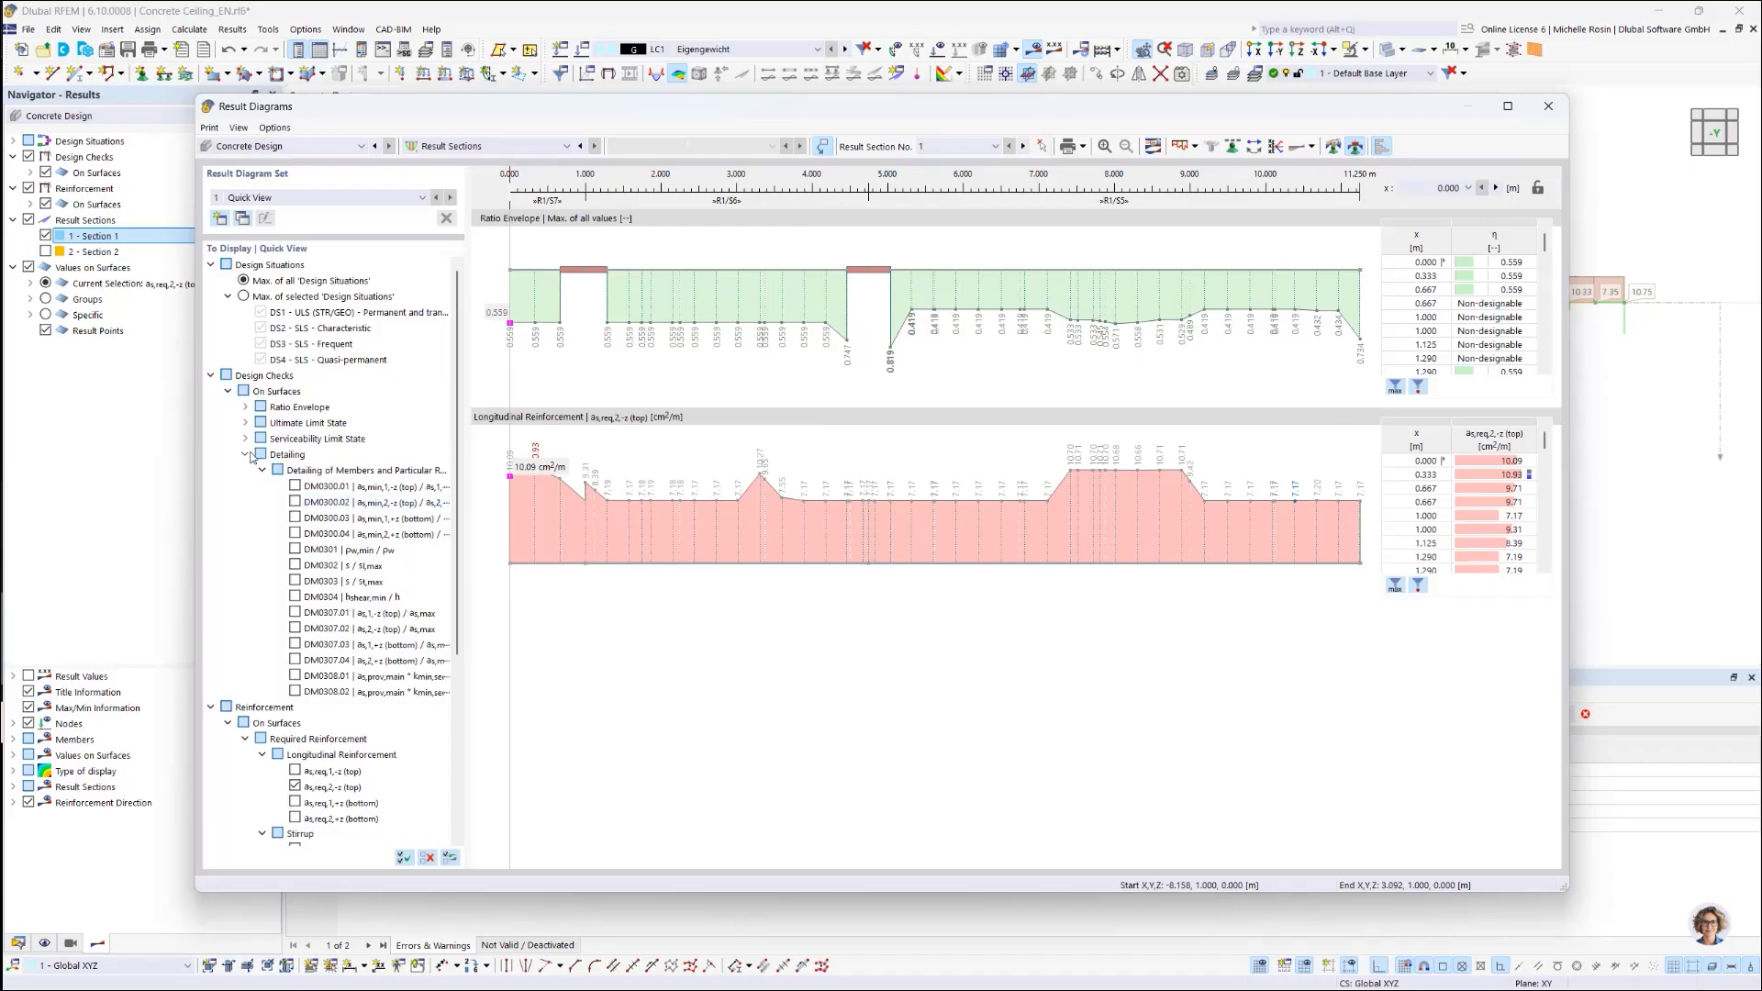
pyautogui.click(246, 454)
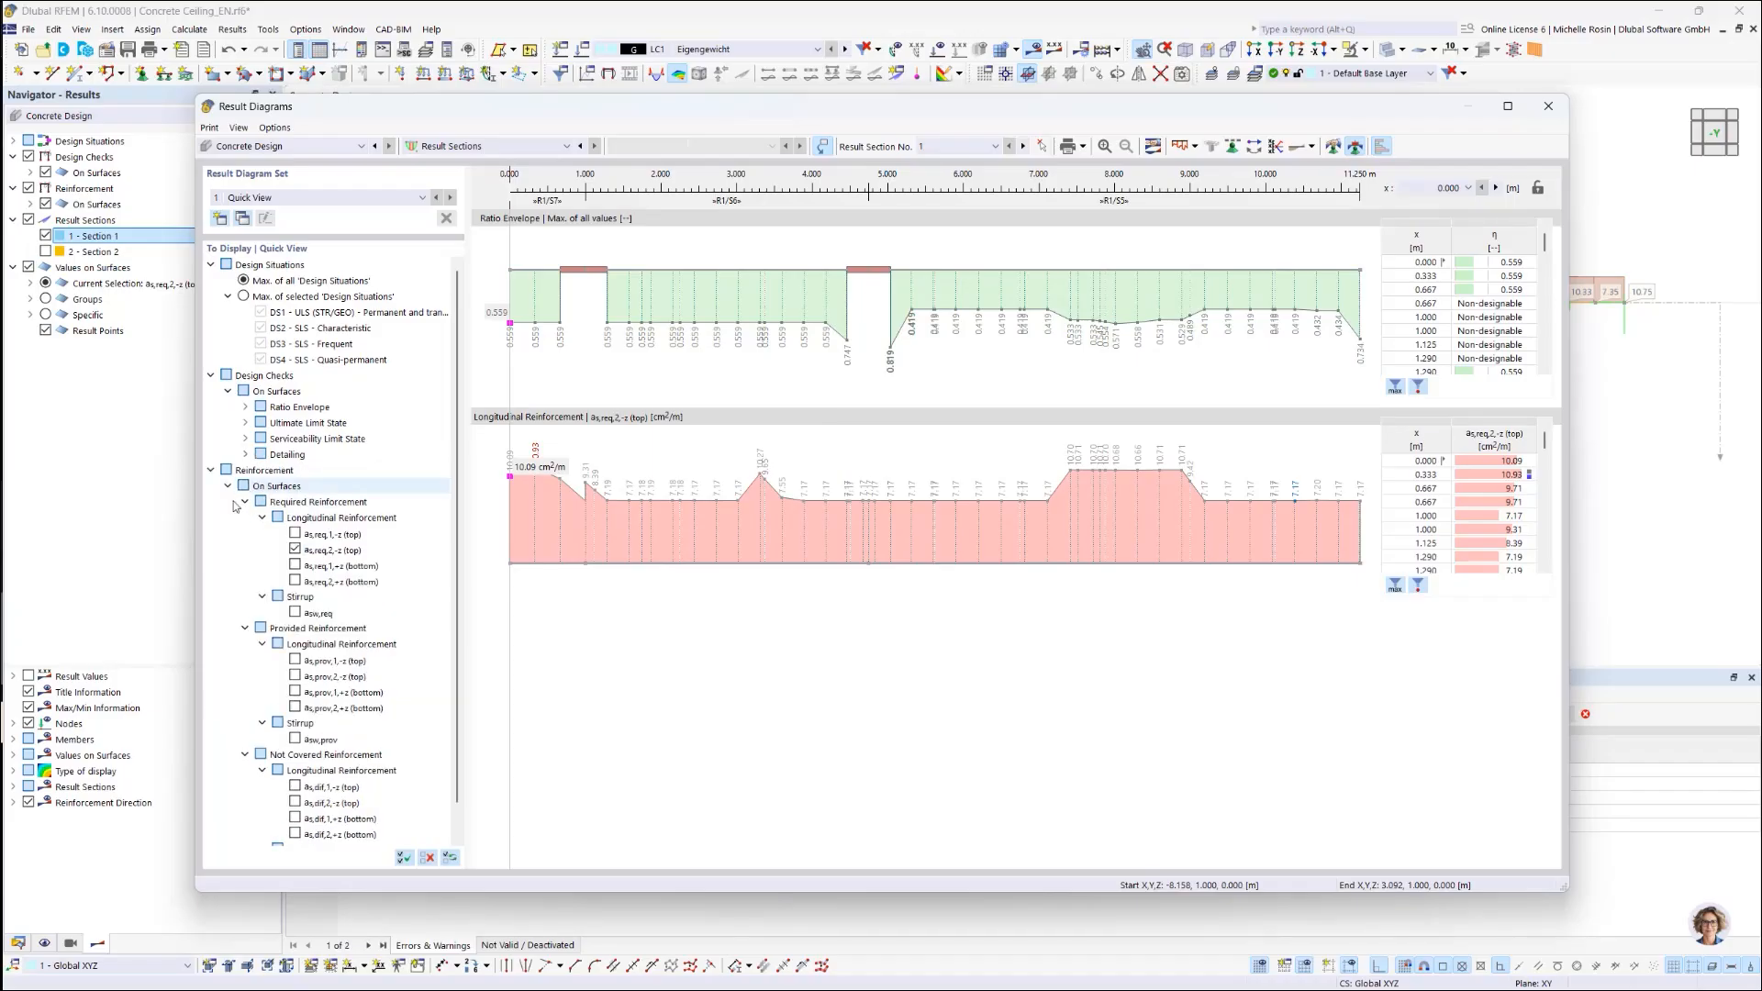
pyautogui.click(295, 533)
pyautogui.click(295, 565)
pyautogui.click(294, 581)
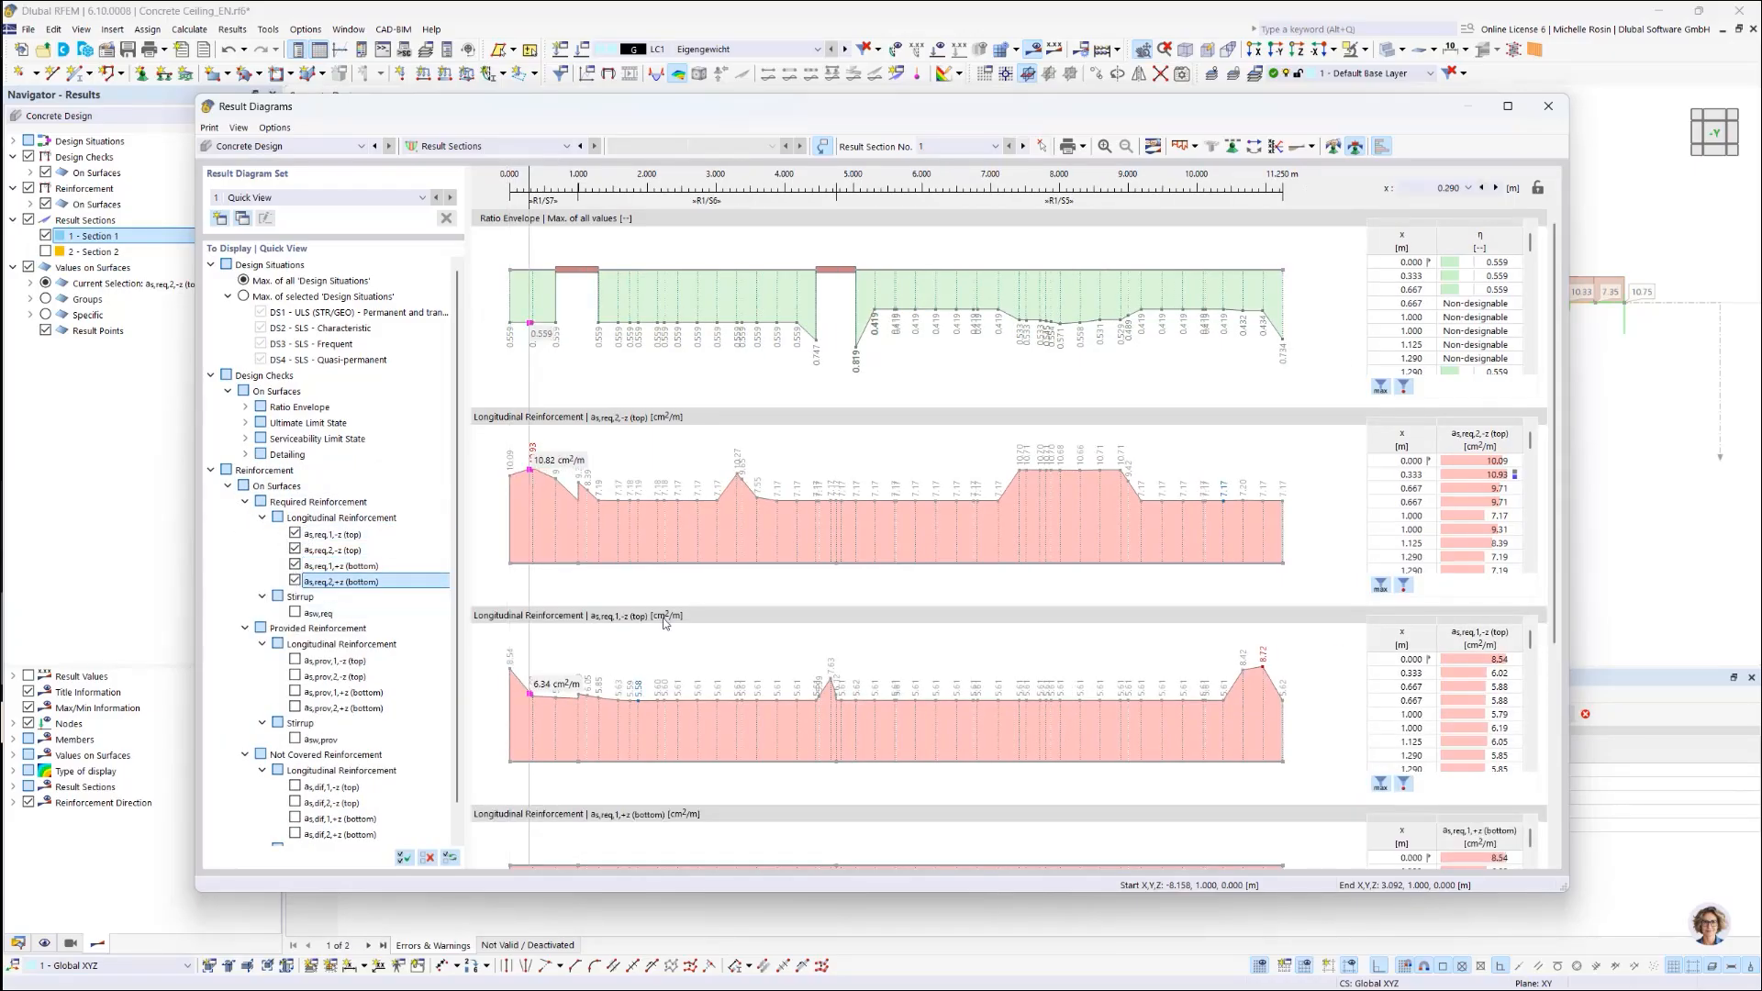
pyautogui.scroll(-4, 666, 615)
pyautogui.scroll(4, 917, 514)
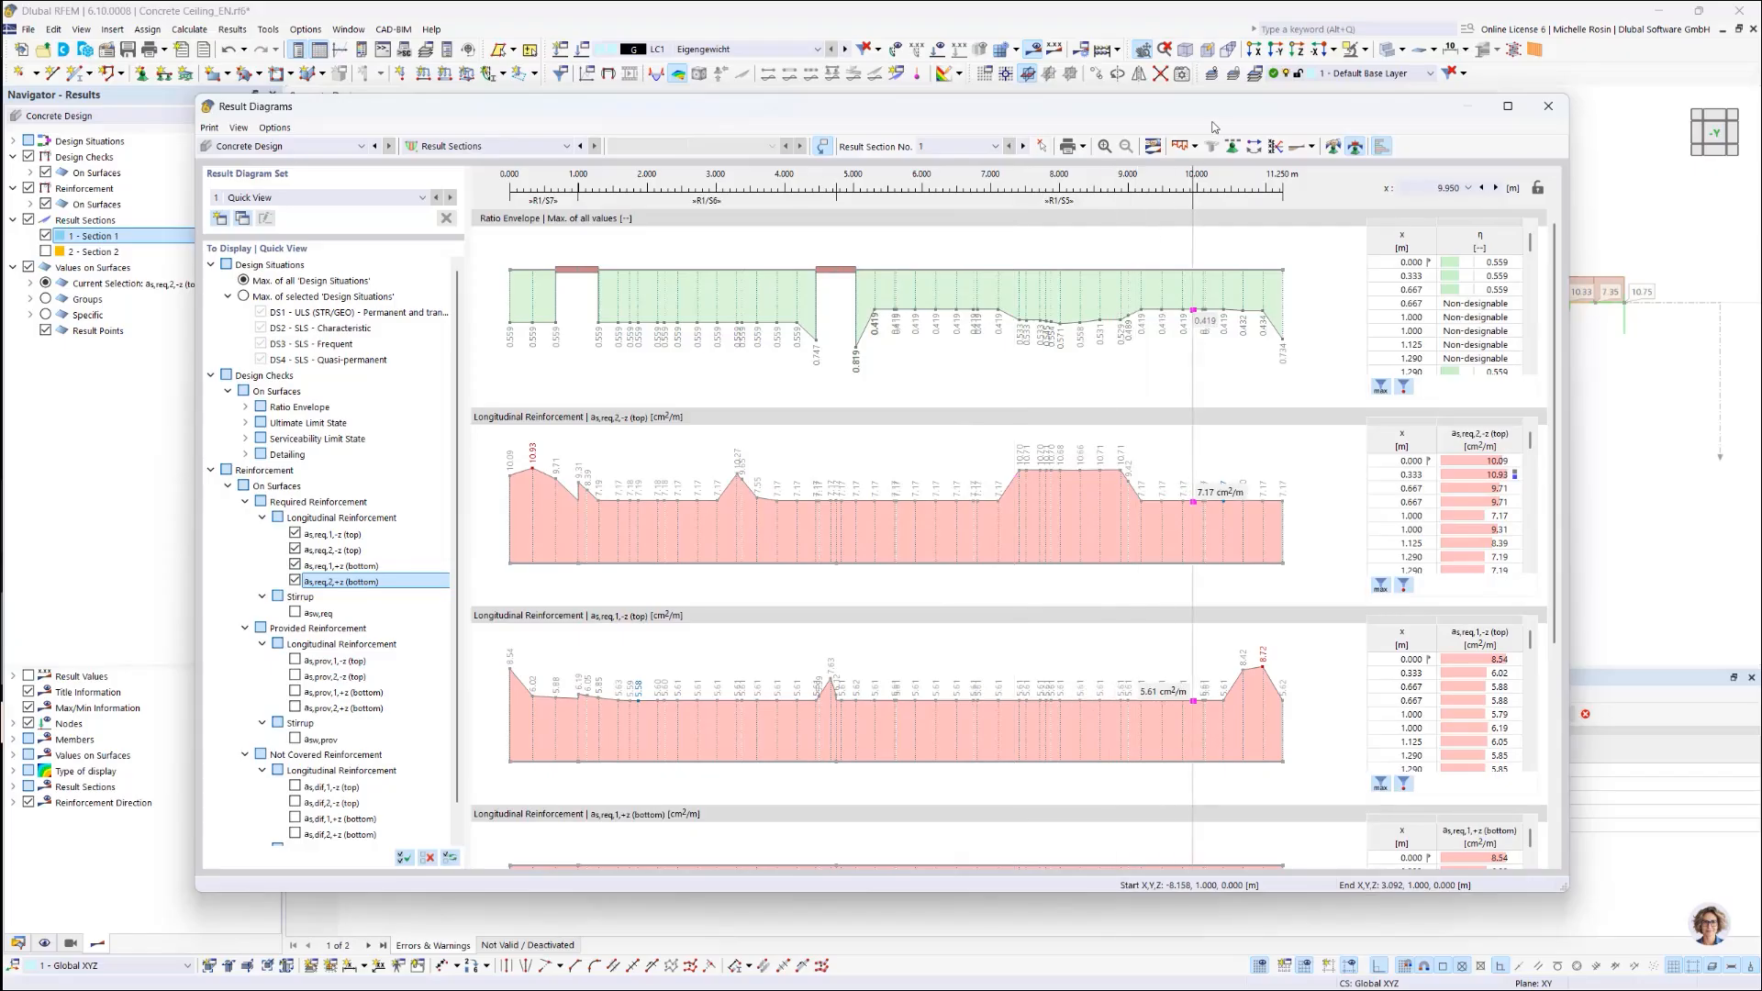
pyautogui.click(1199, 147)
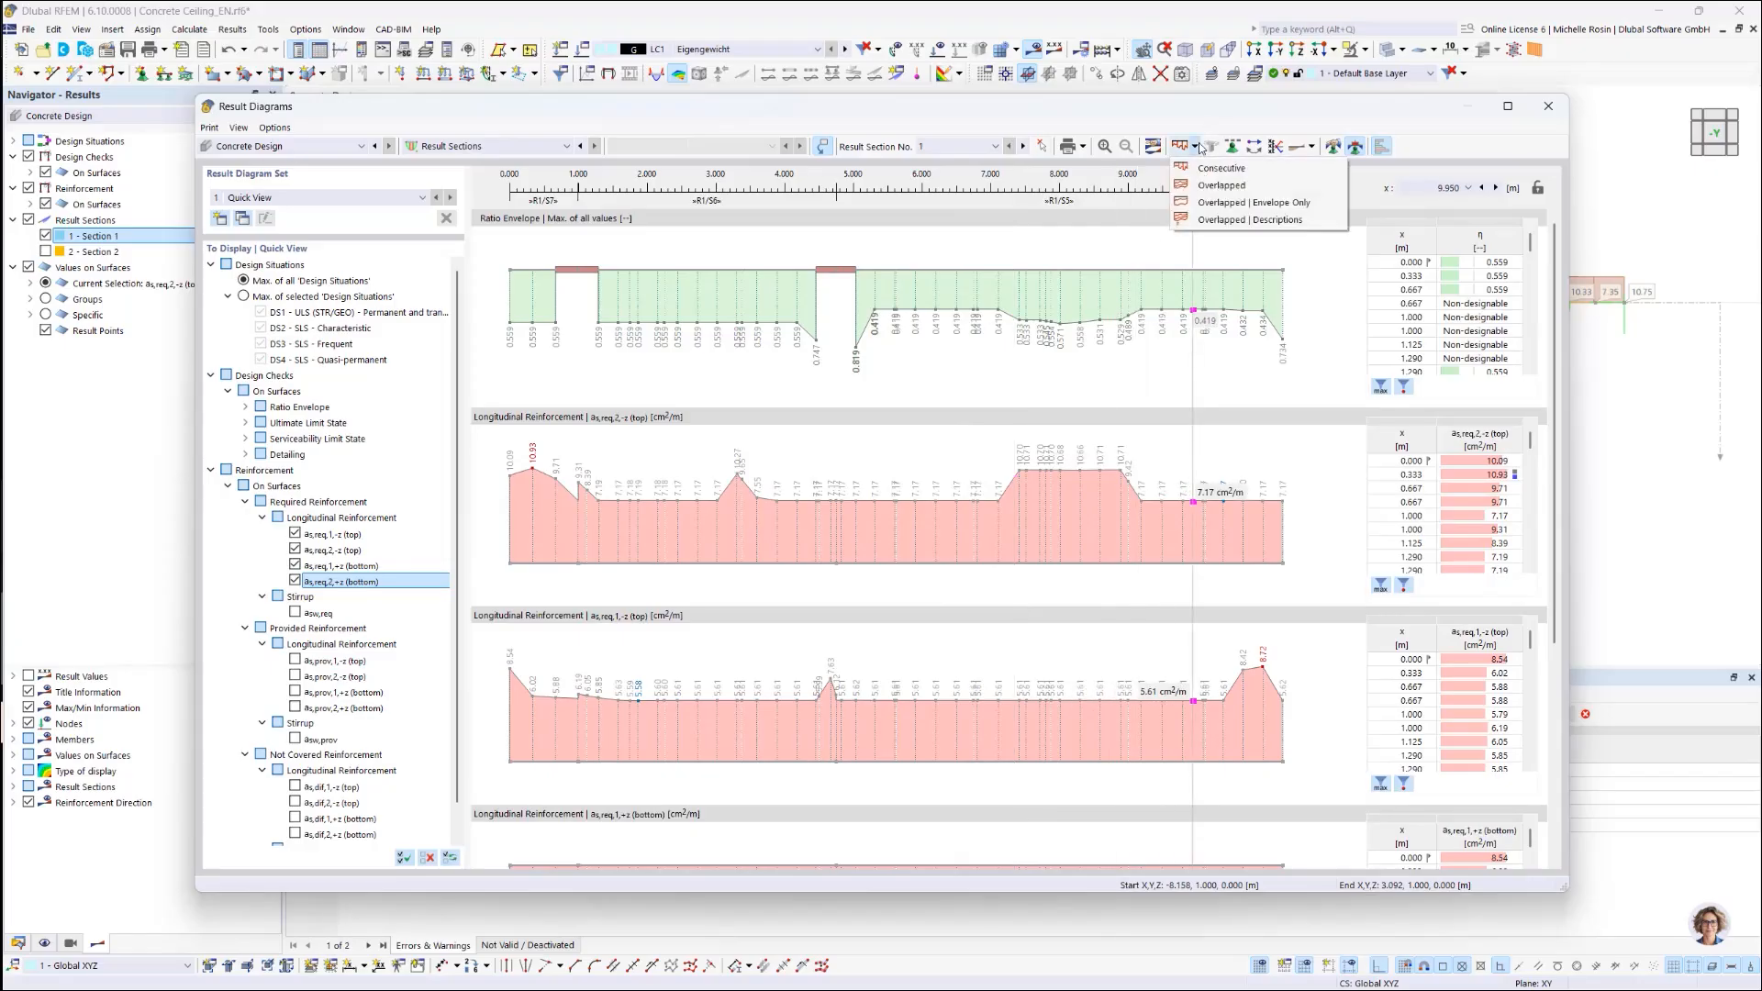
# Step: Overlap the diagrams on a relative axis, lock the cursor at 87.18%, and show result sections 1,2
pyautogui.click(1222, 186)
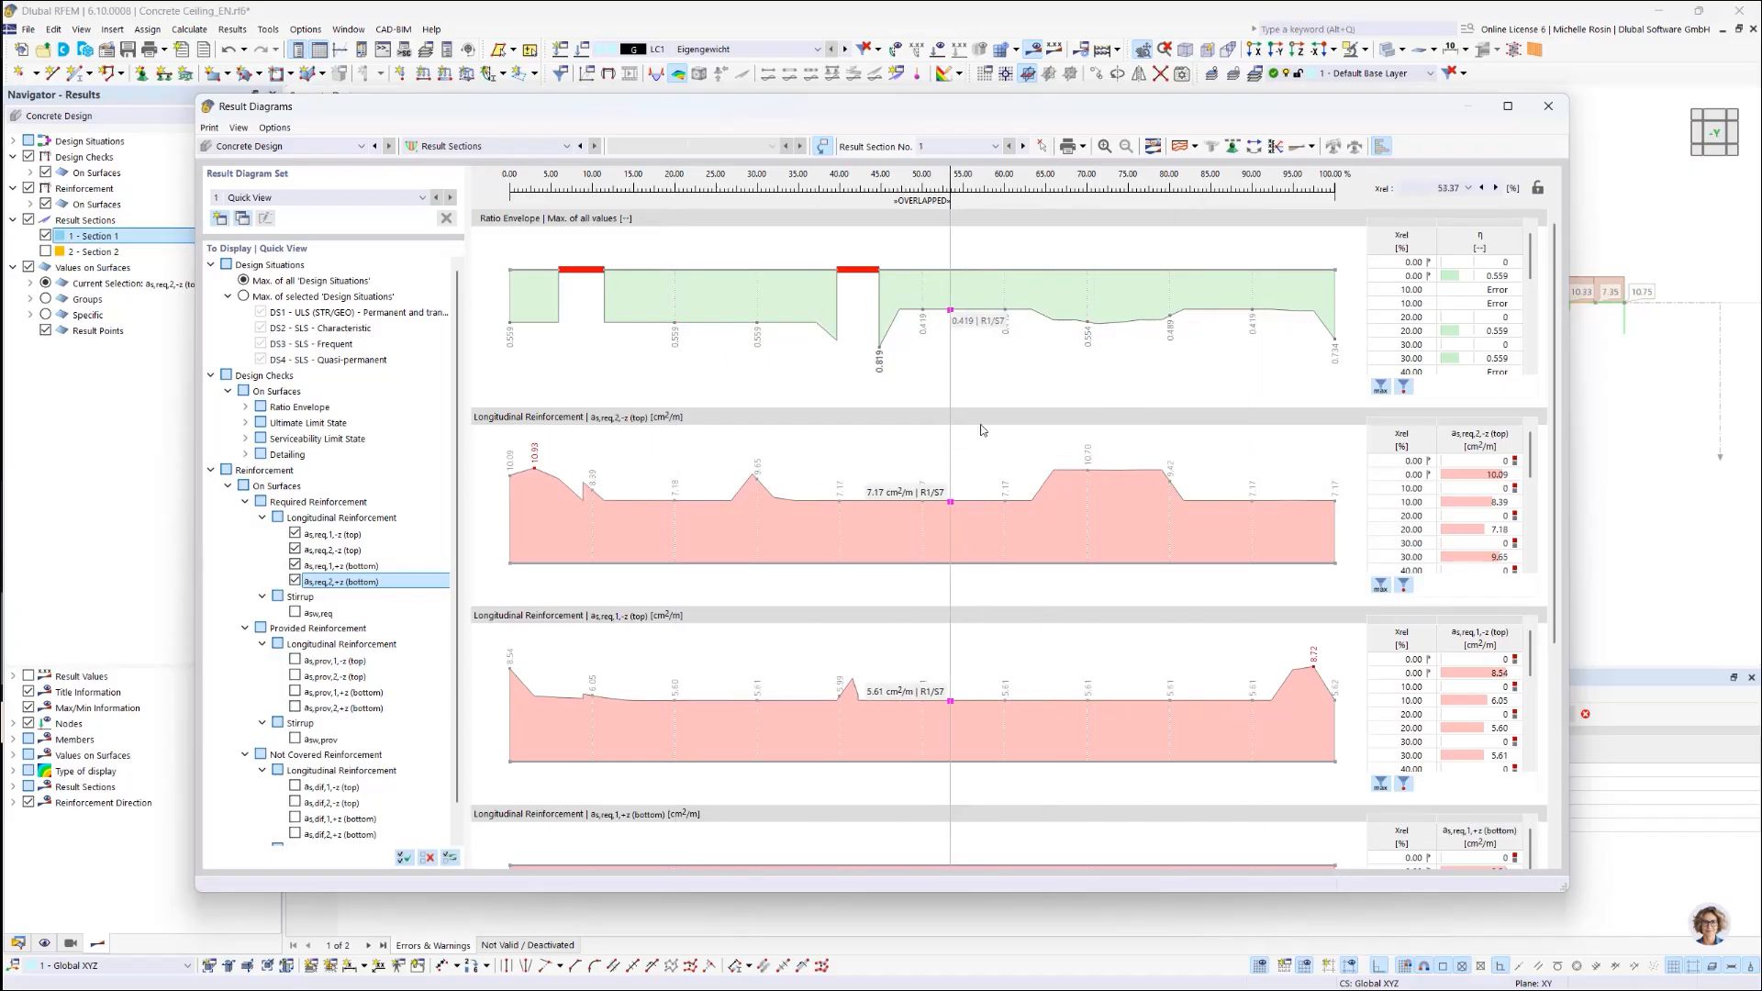
pyautogui.click(1229, 360)
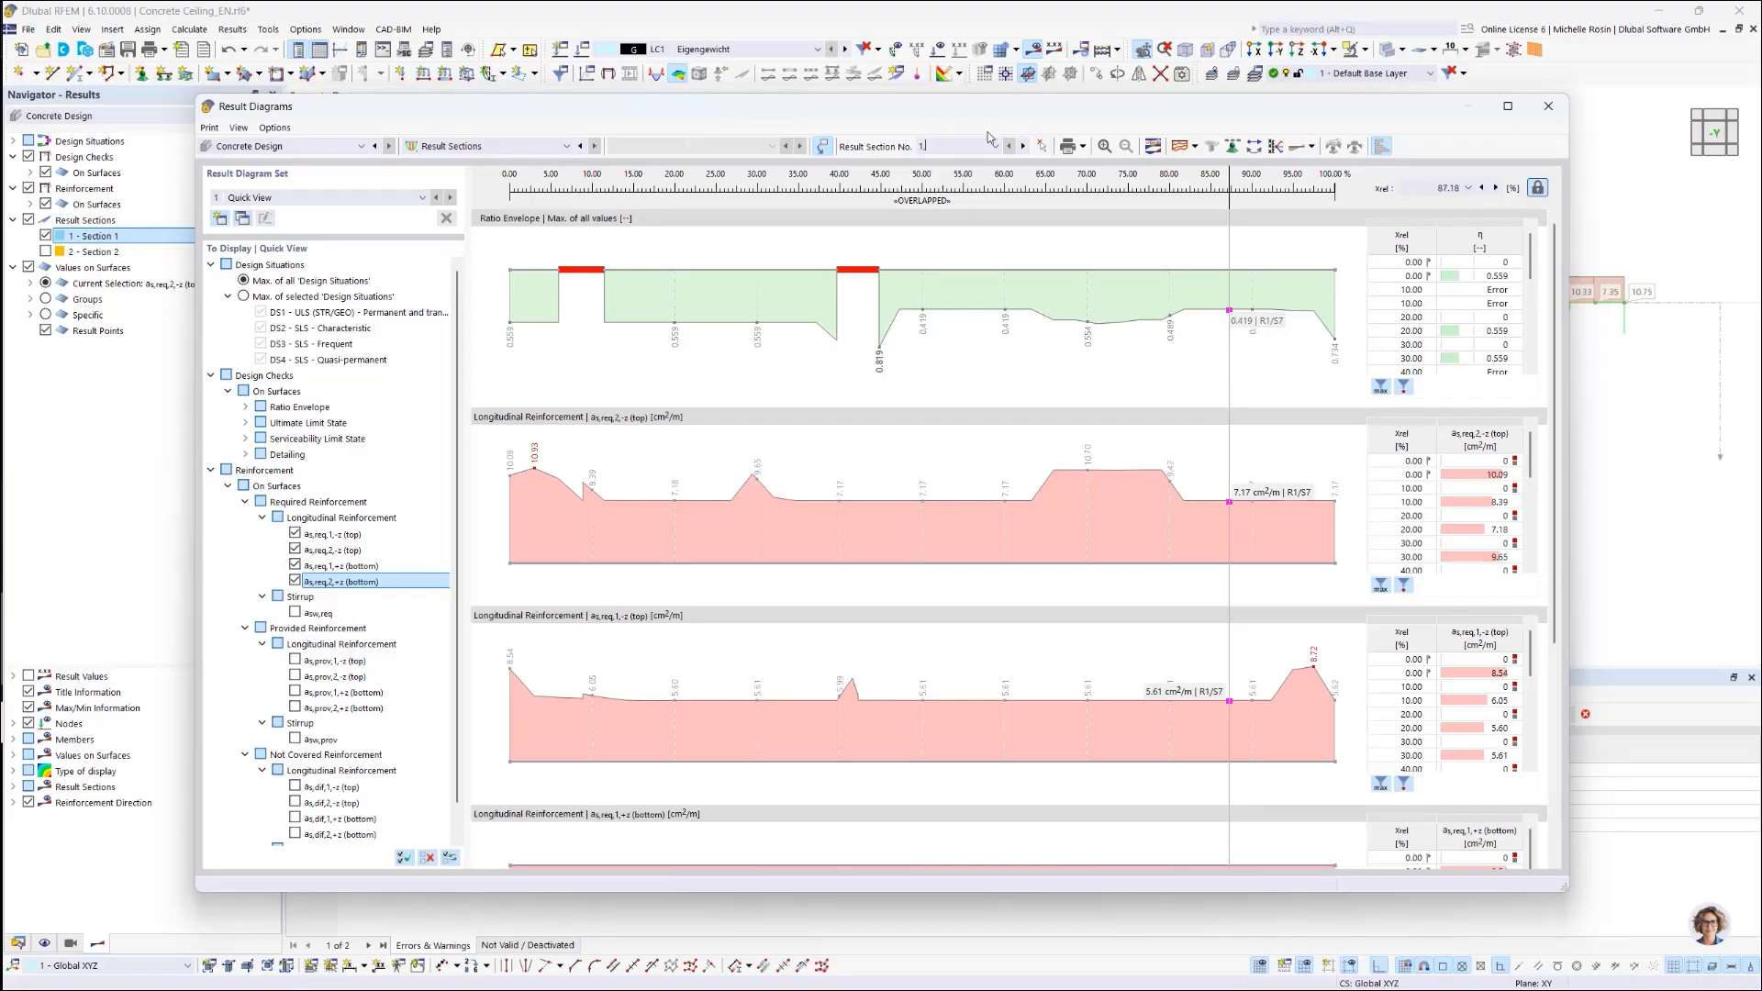
pyautogui.write(',2')
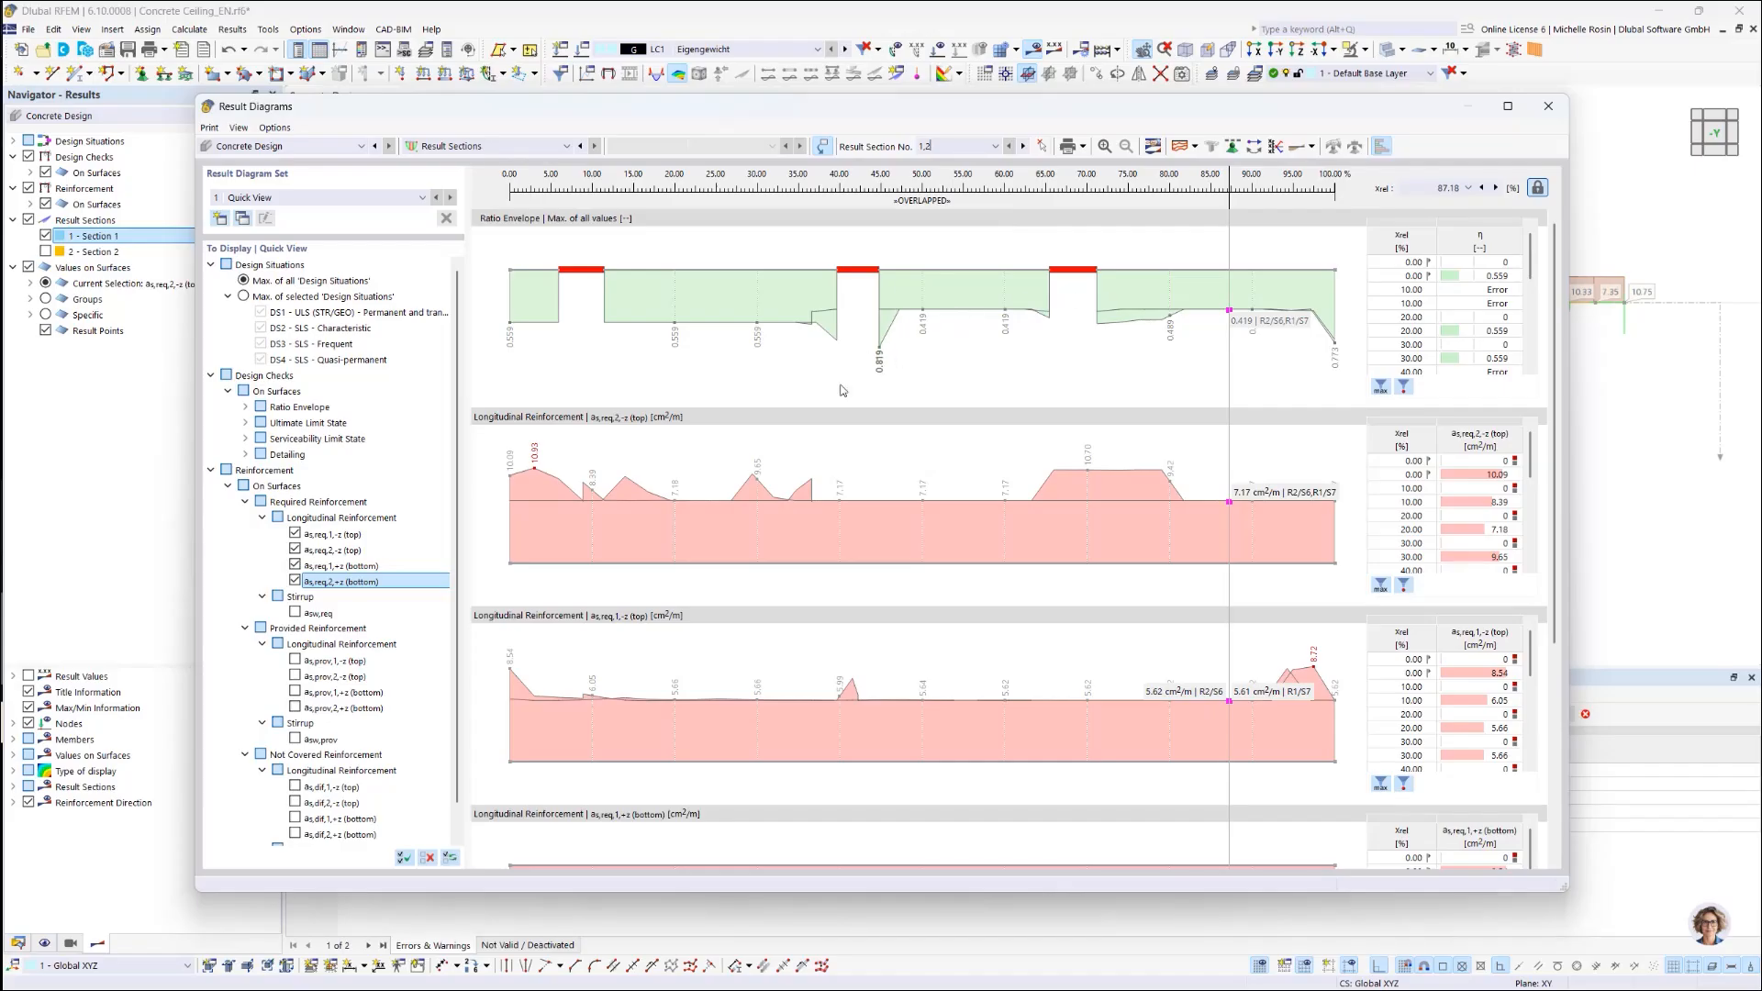
pyautogui.scroll(-3, 707, 499)
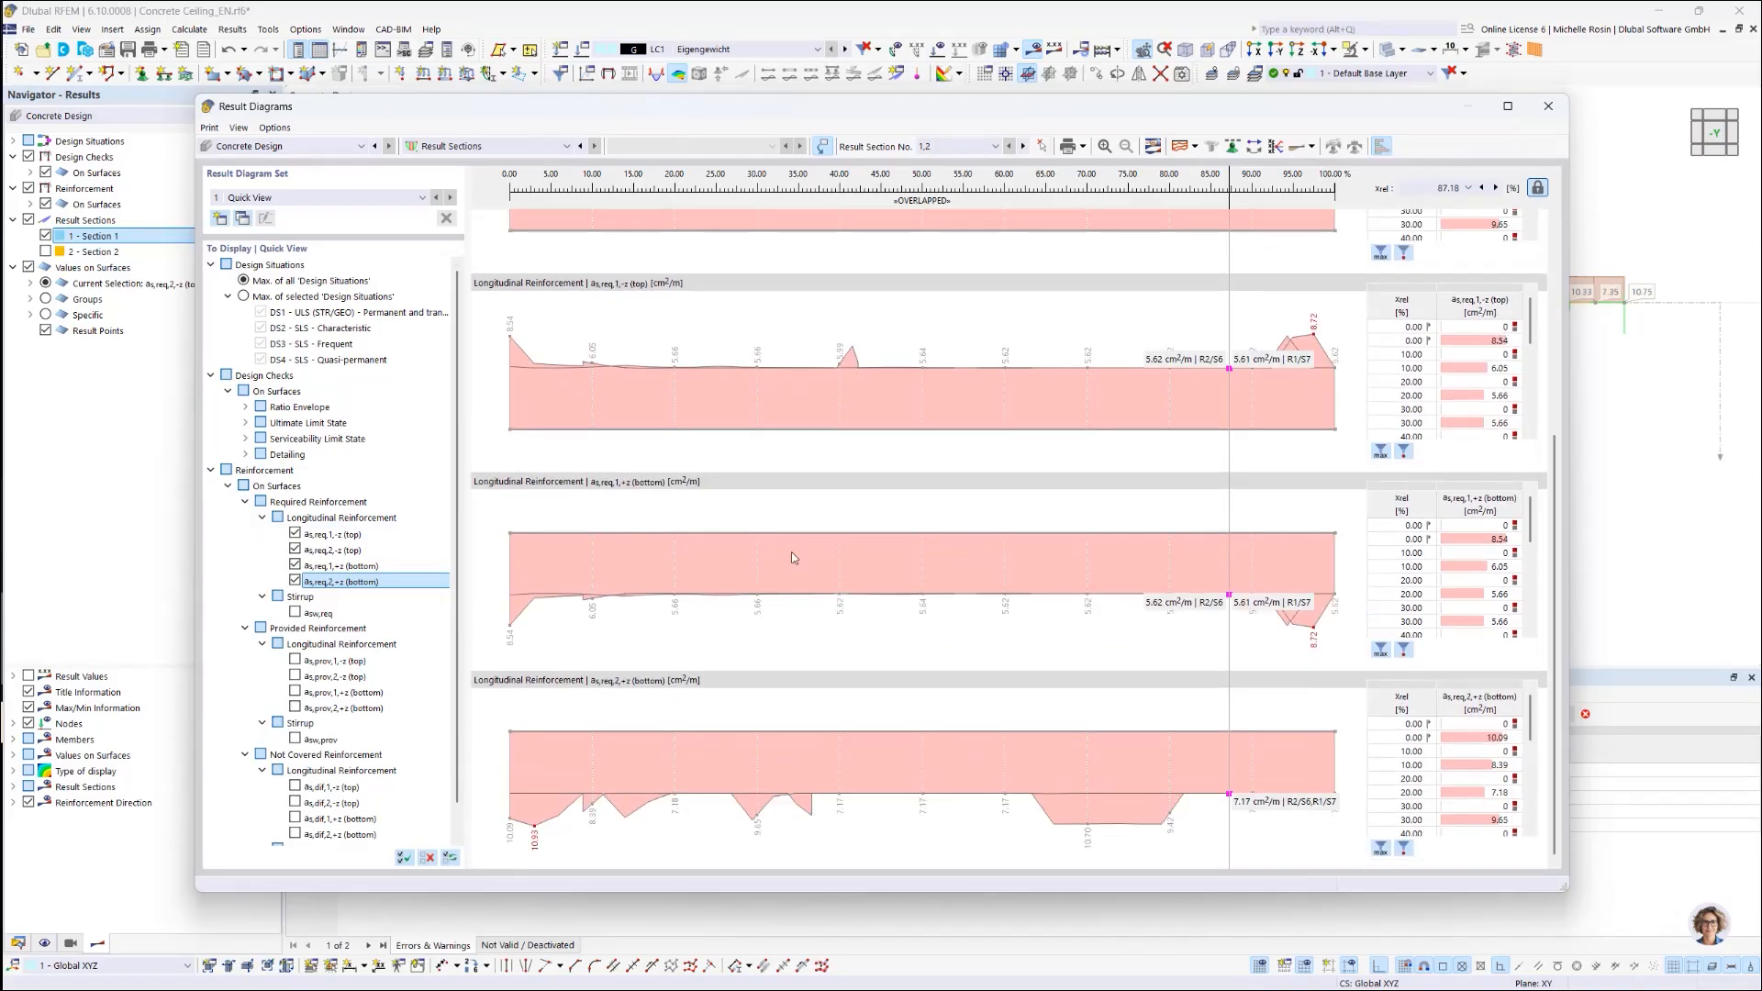
pyautogui.scroll(3, 1184, 817)
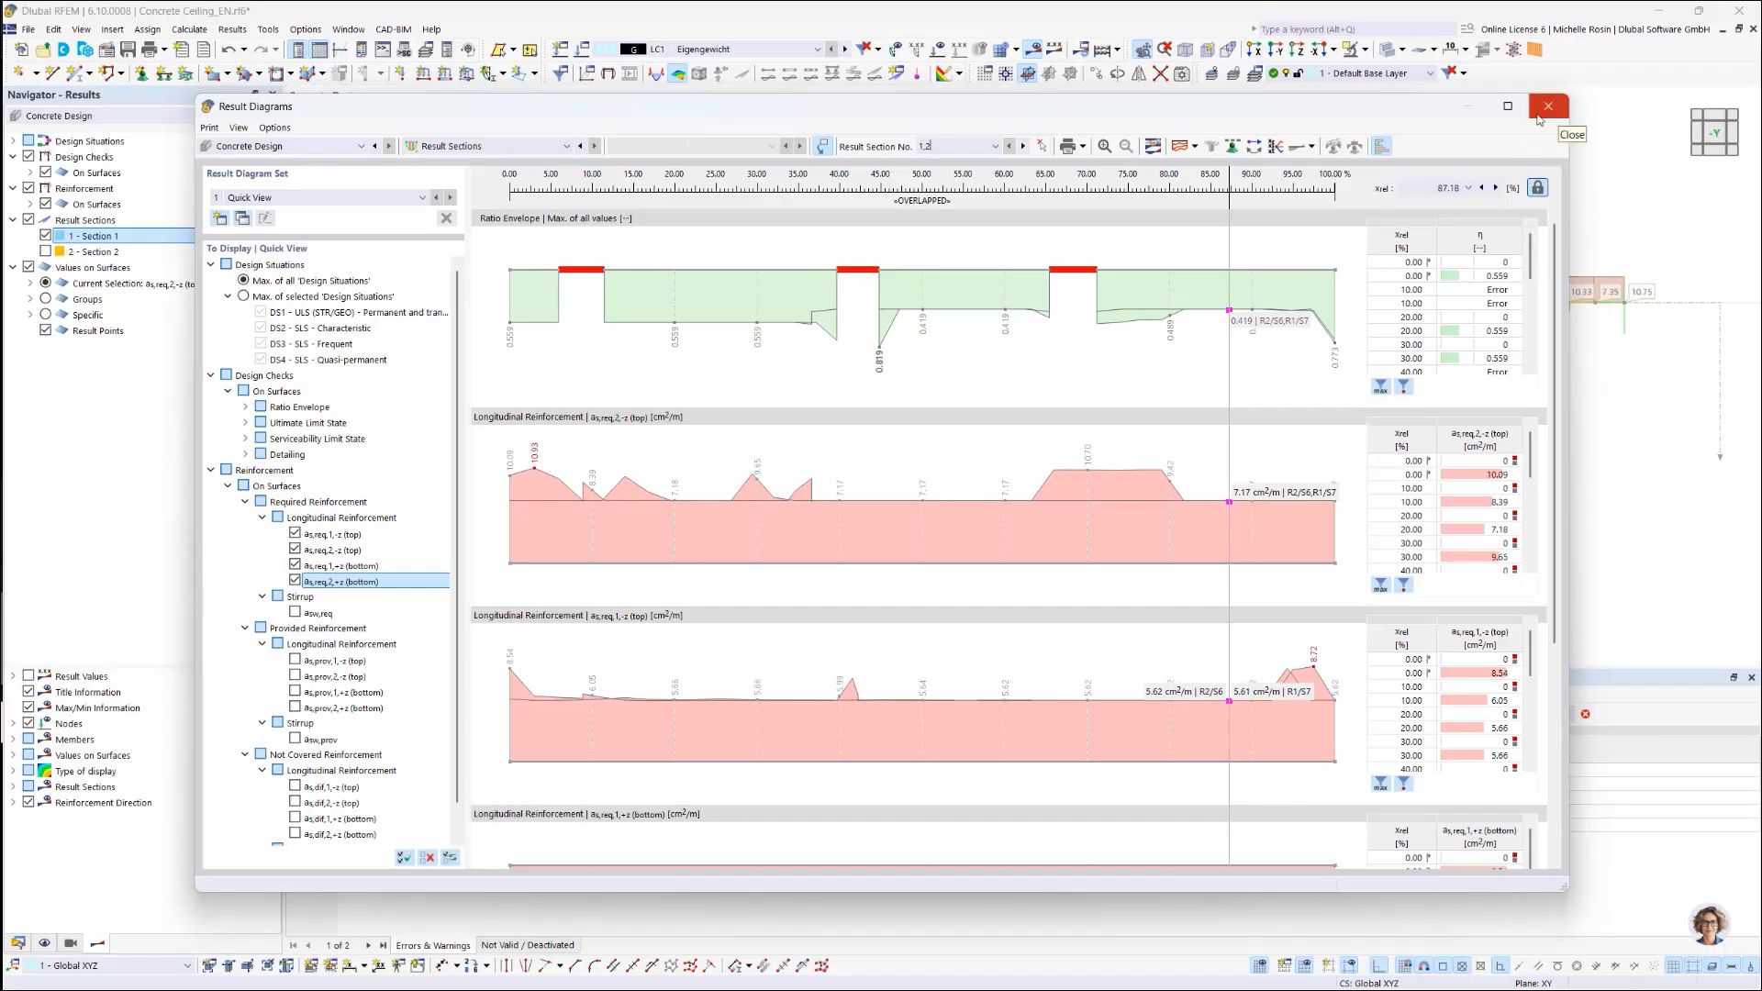
# Step: Review the diagram Display Properties, comparing screen and report previews, then confirm with OK
pyautogui.click(1152, 147)
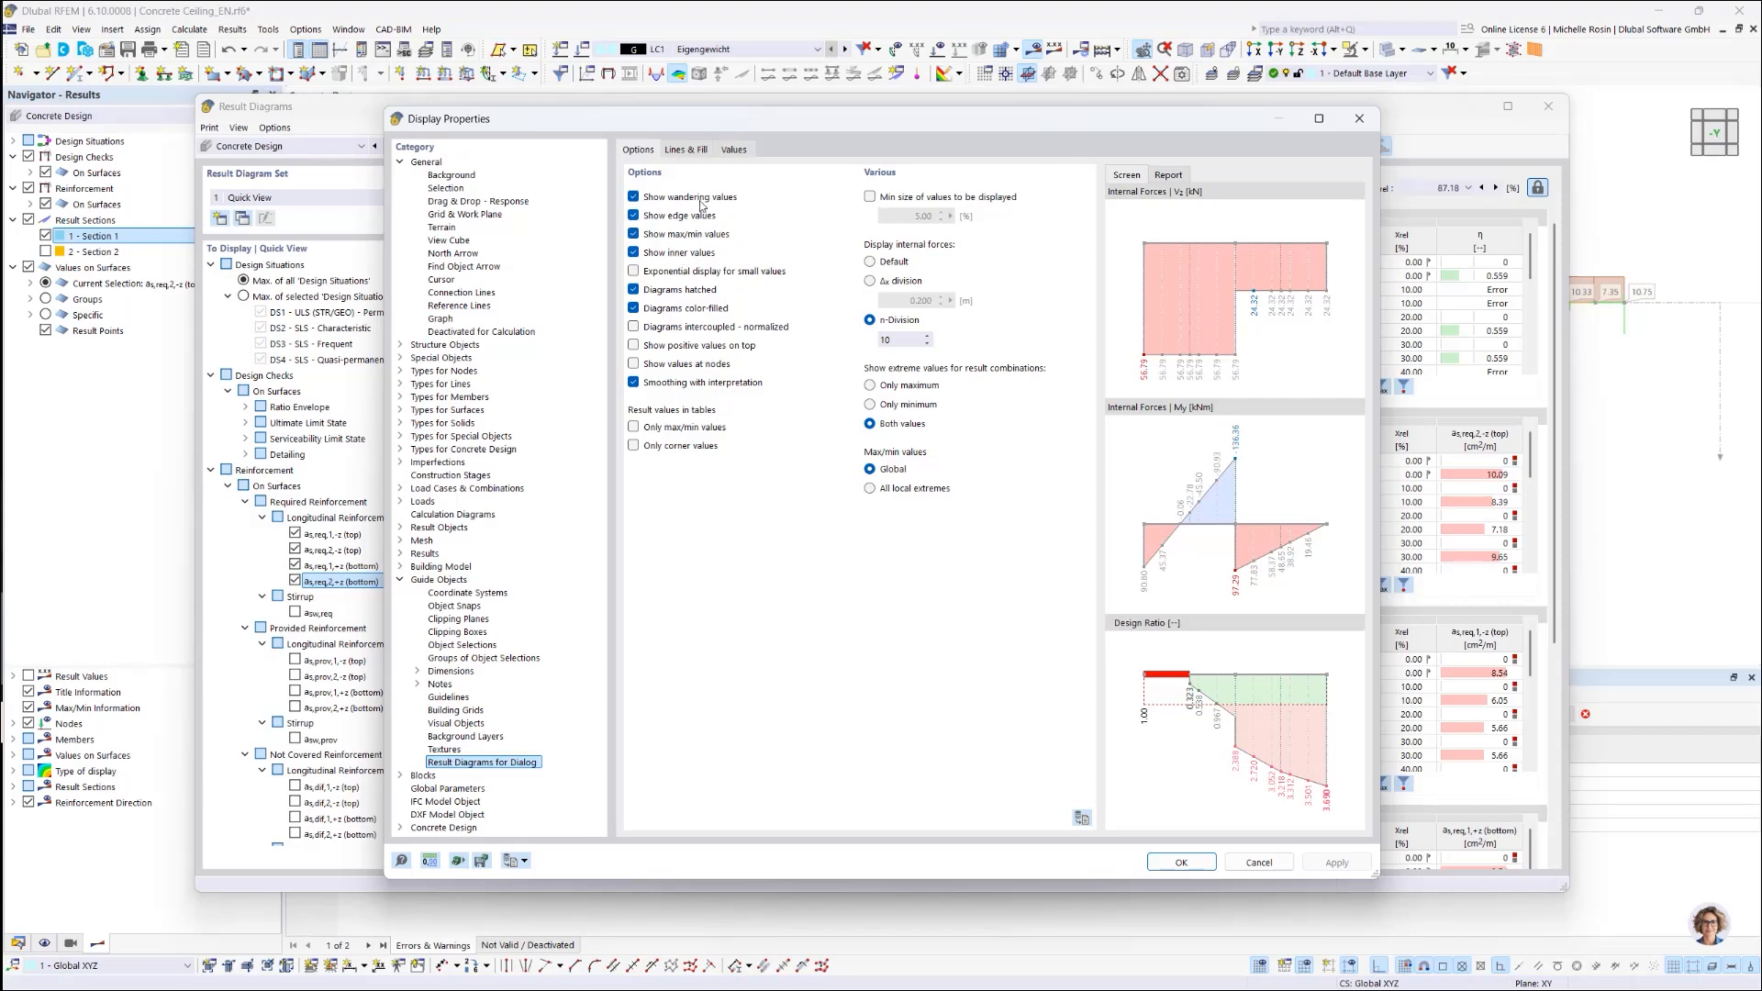
pyautogui.click(677, 151)
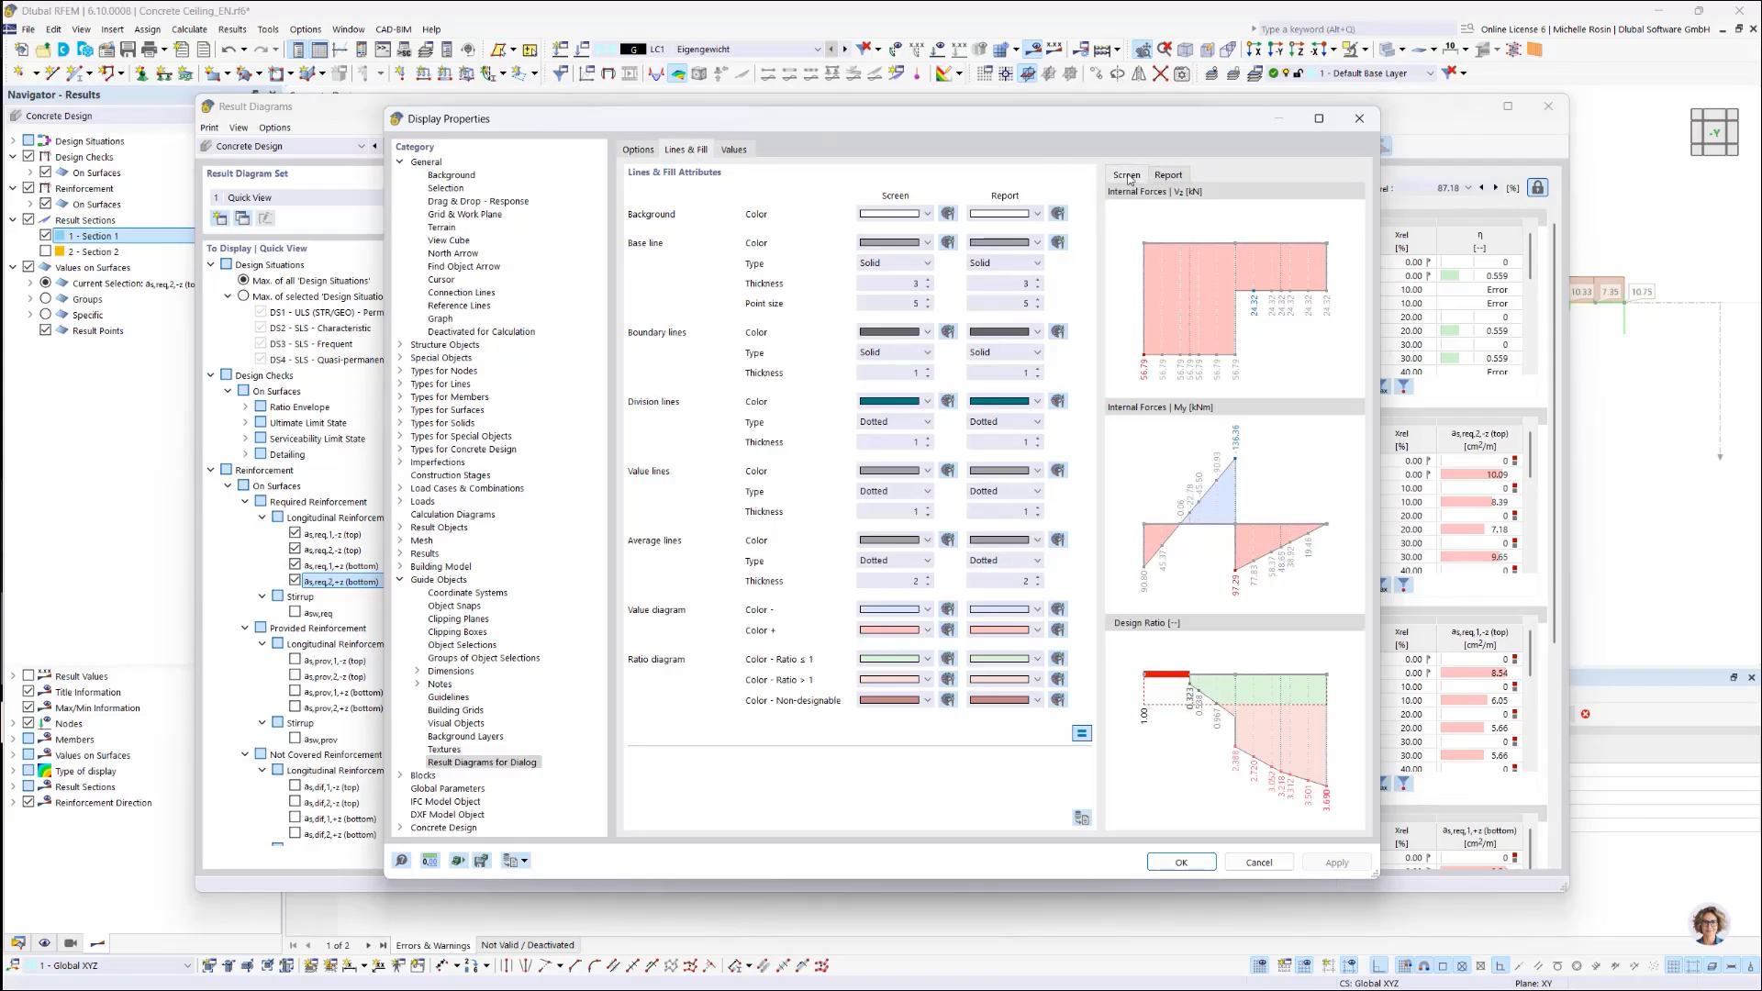
pyautogui.click(1164, 175)
pyautogui.click(1131, 174)
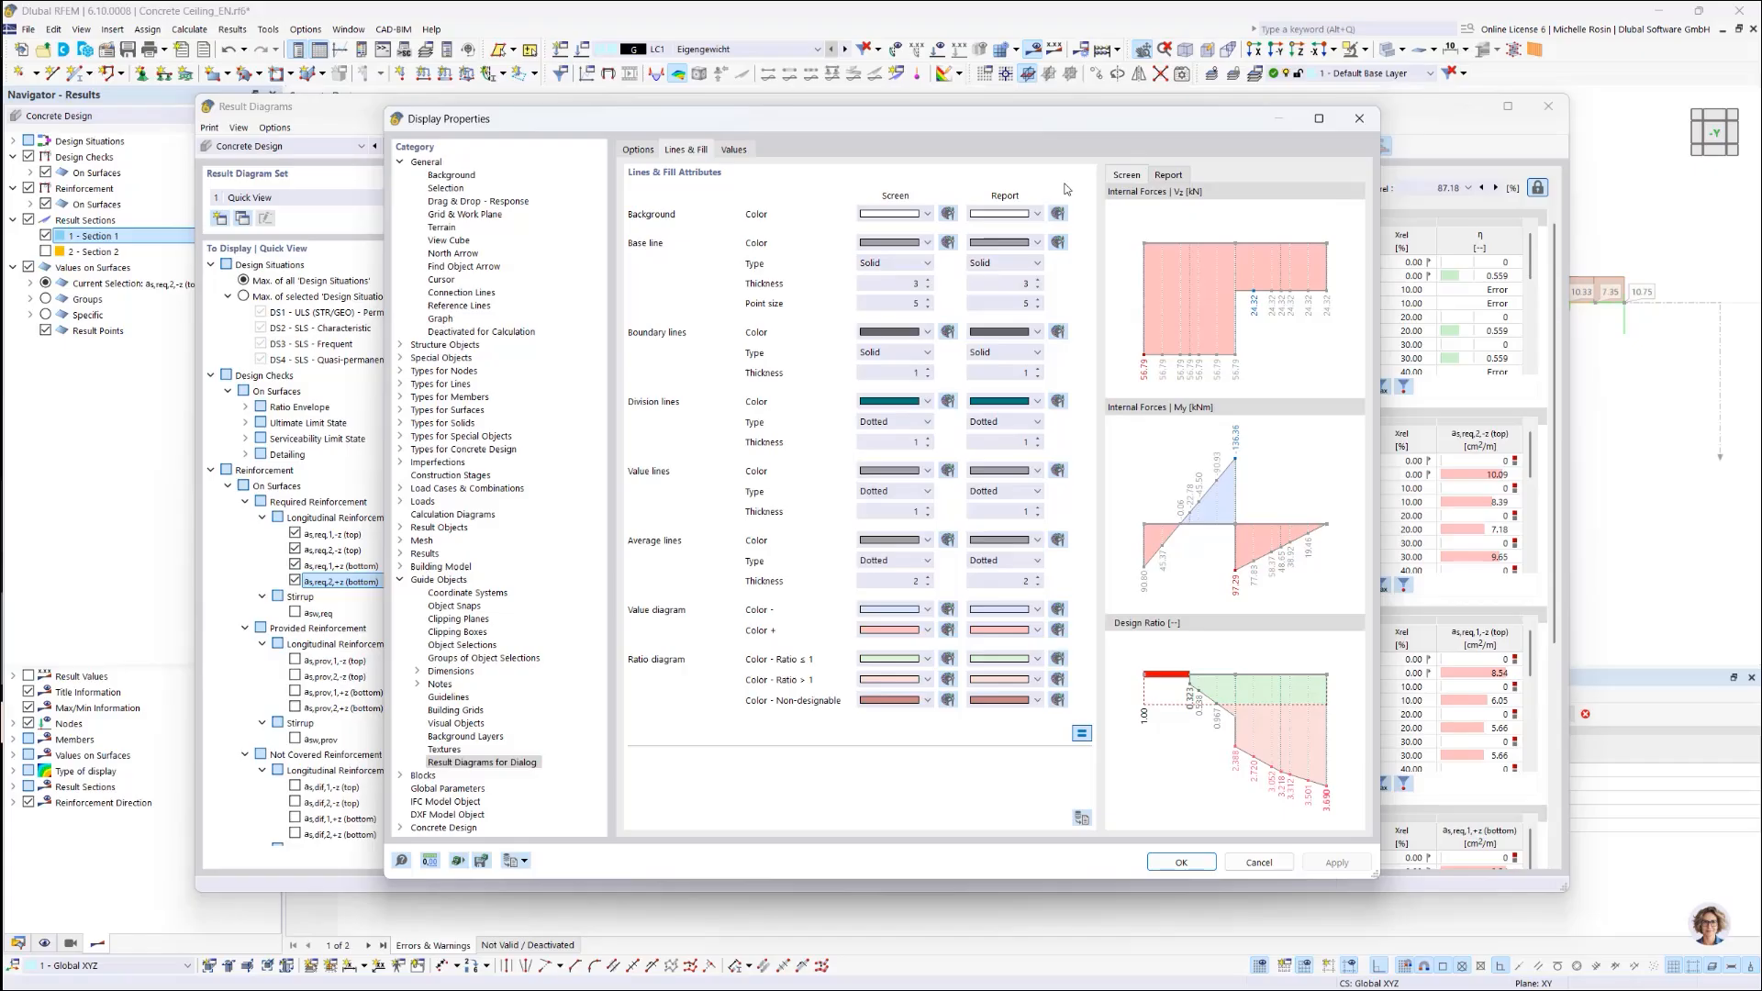
pyautogui.click(633, 152)
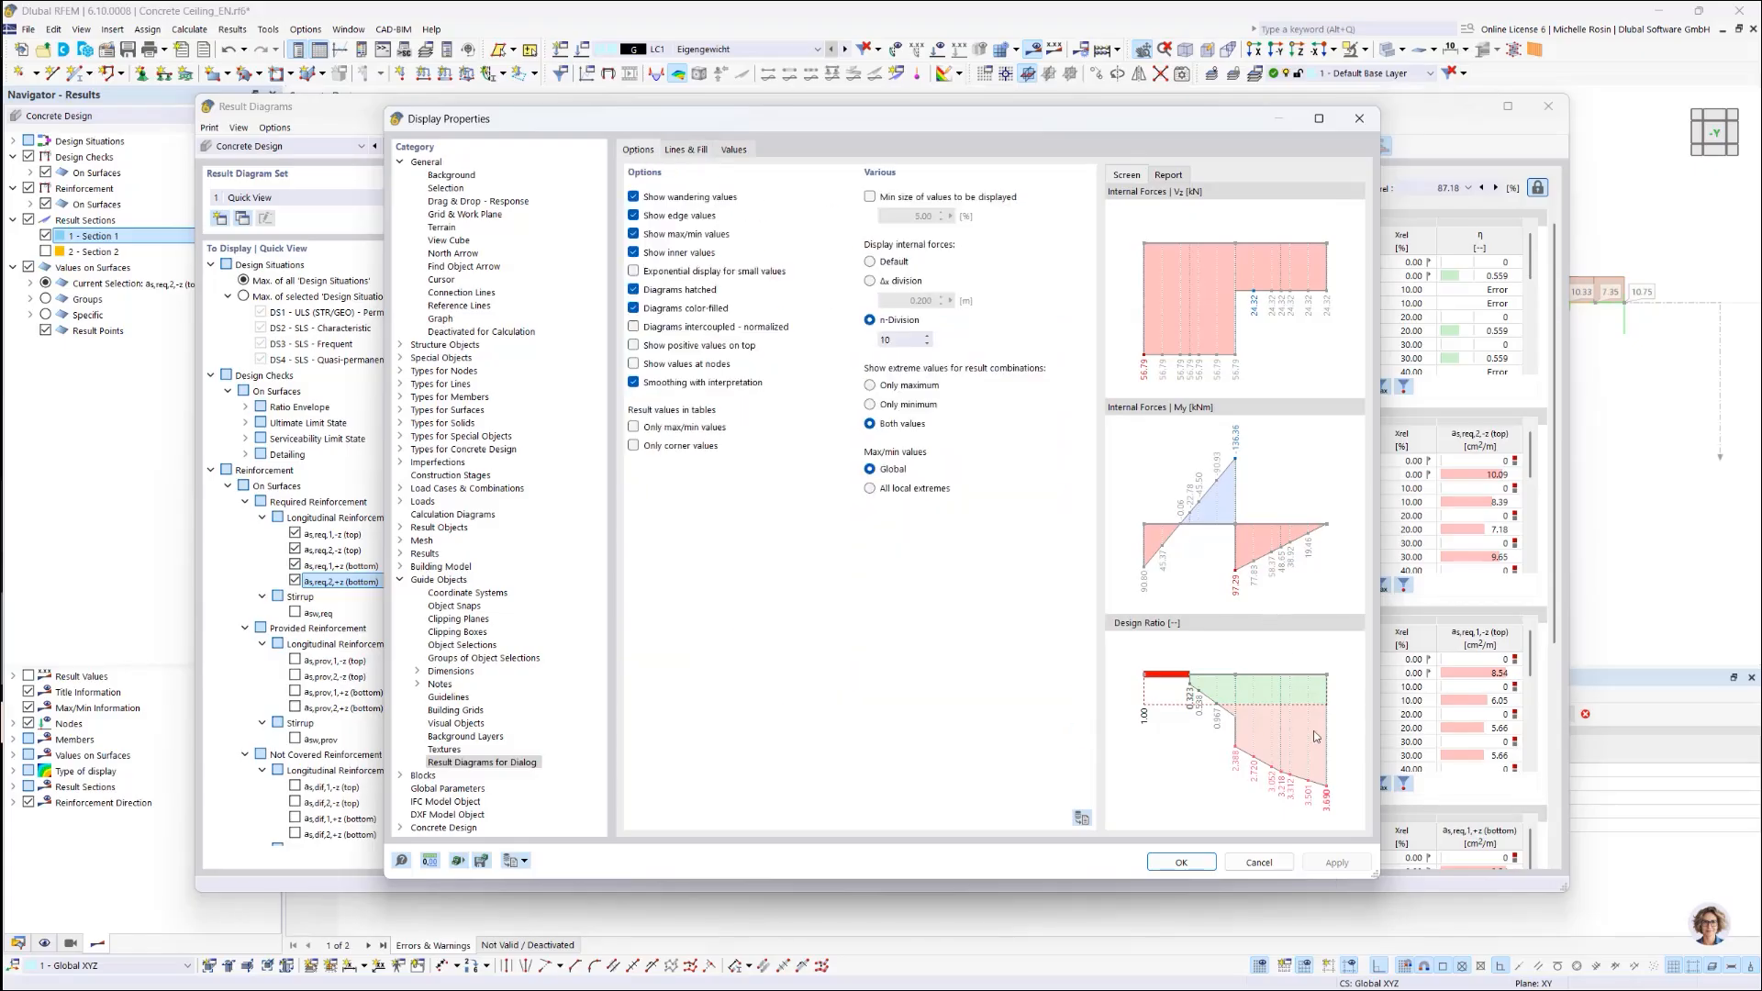
pyautogui.click(1185, 862)
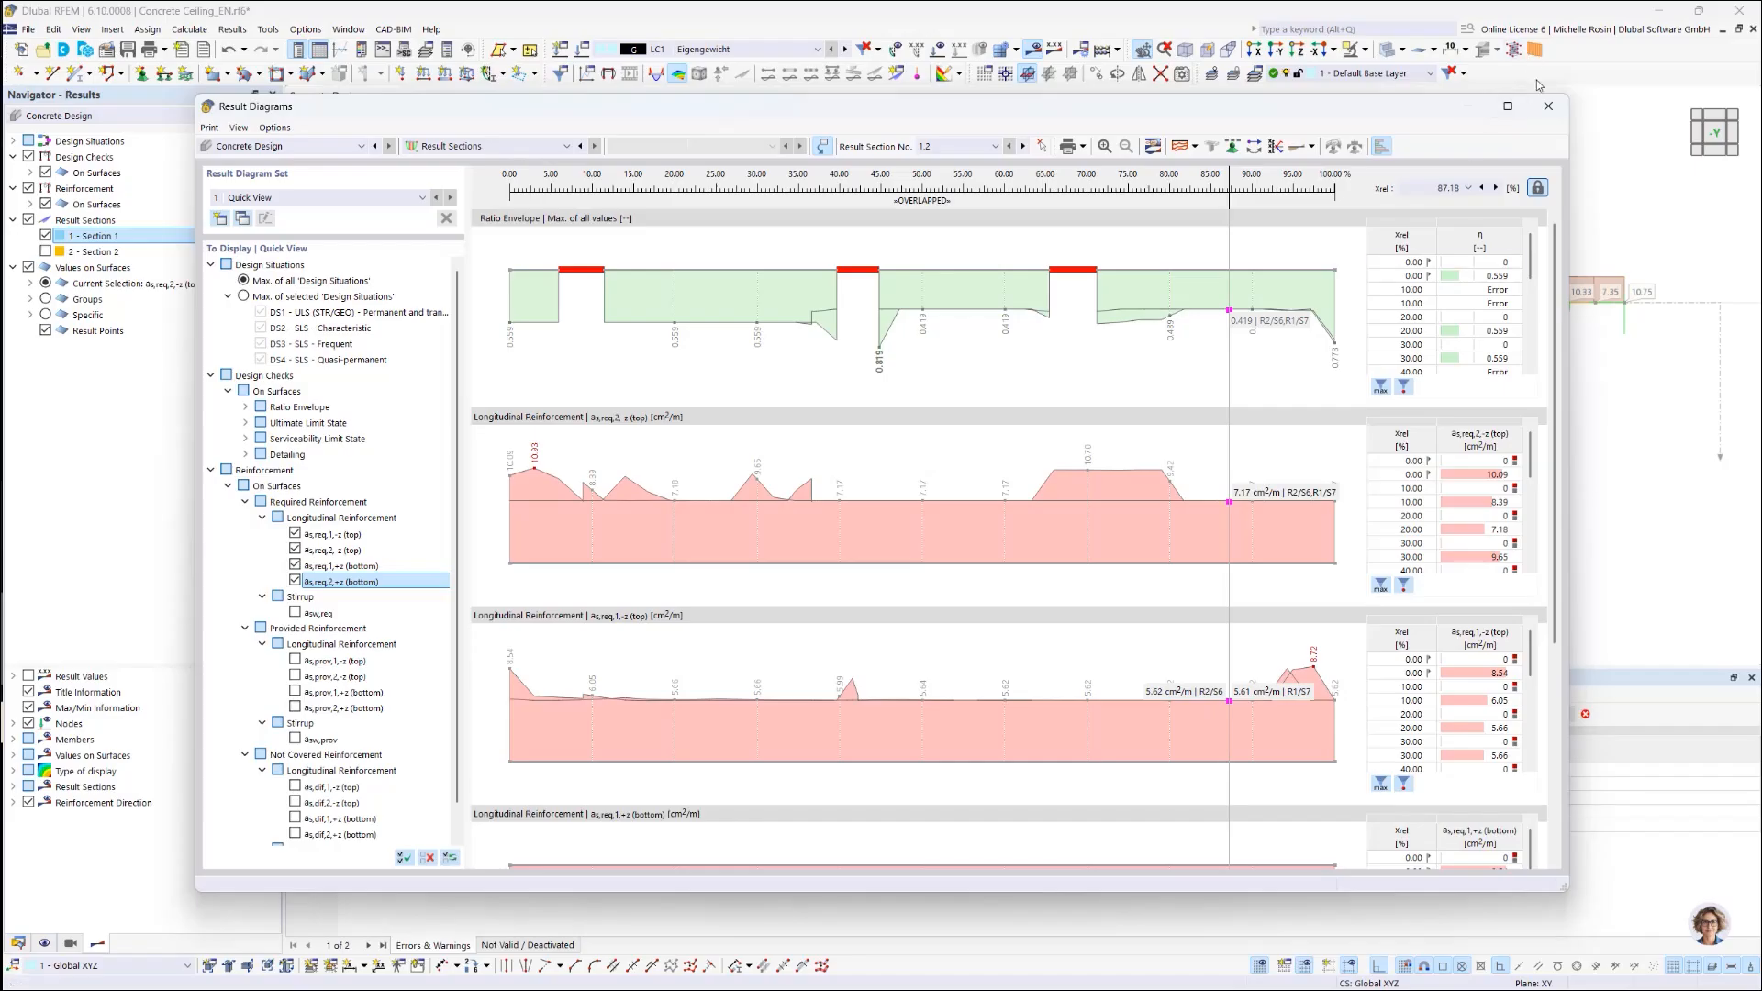
# Step: Close Result Diagrams, view the slab from +Z, and show the LC1 global |u| displacement contours
pyautogui.click(1548, 106)
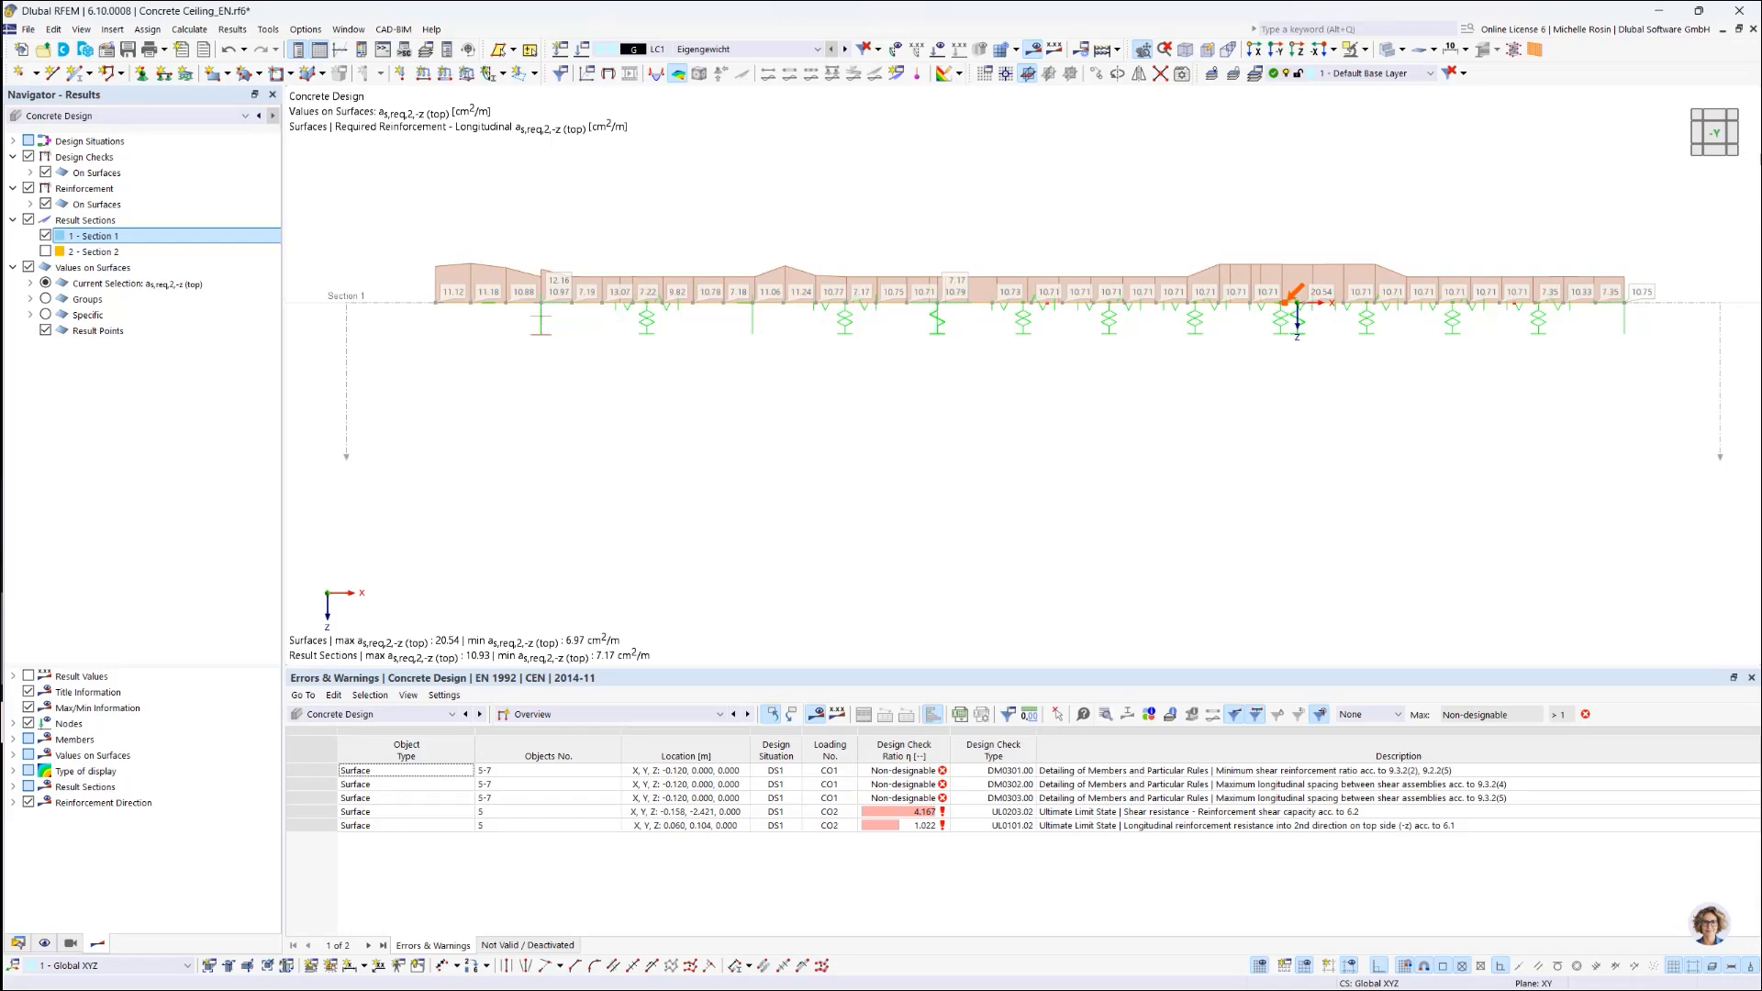
pyautogui.click(1297, 49)
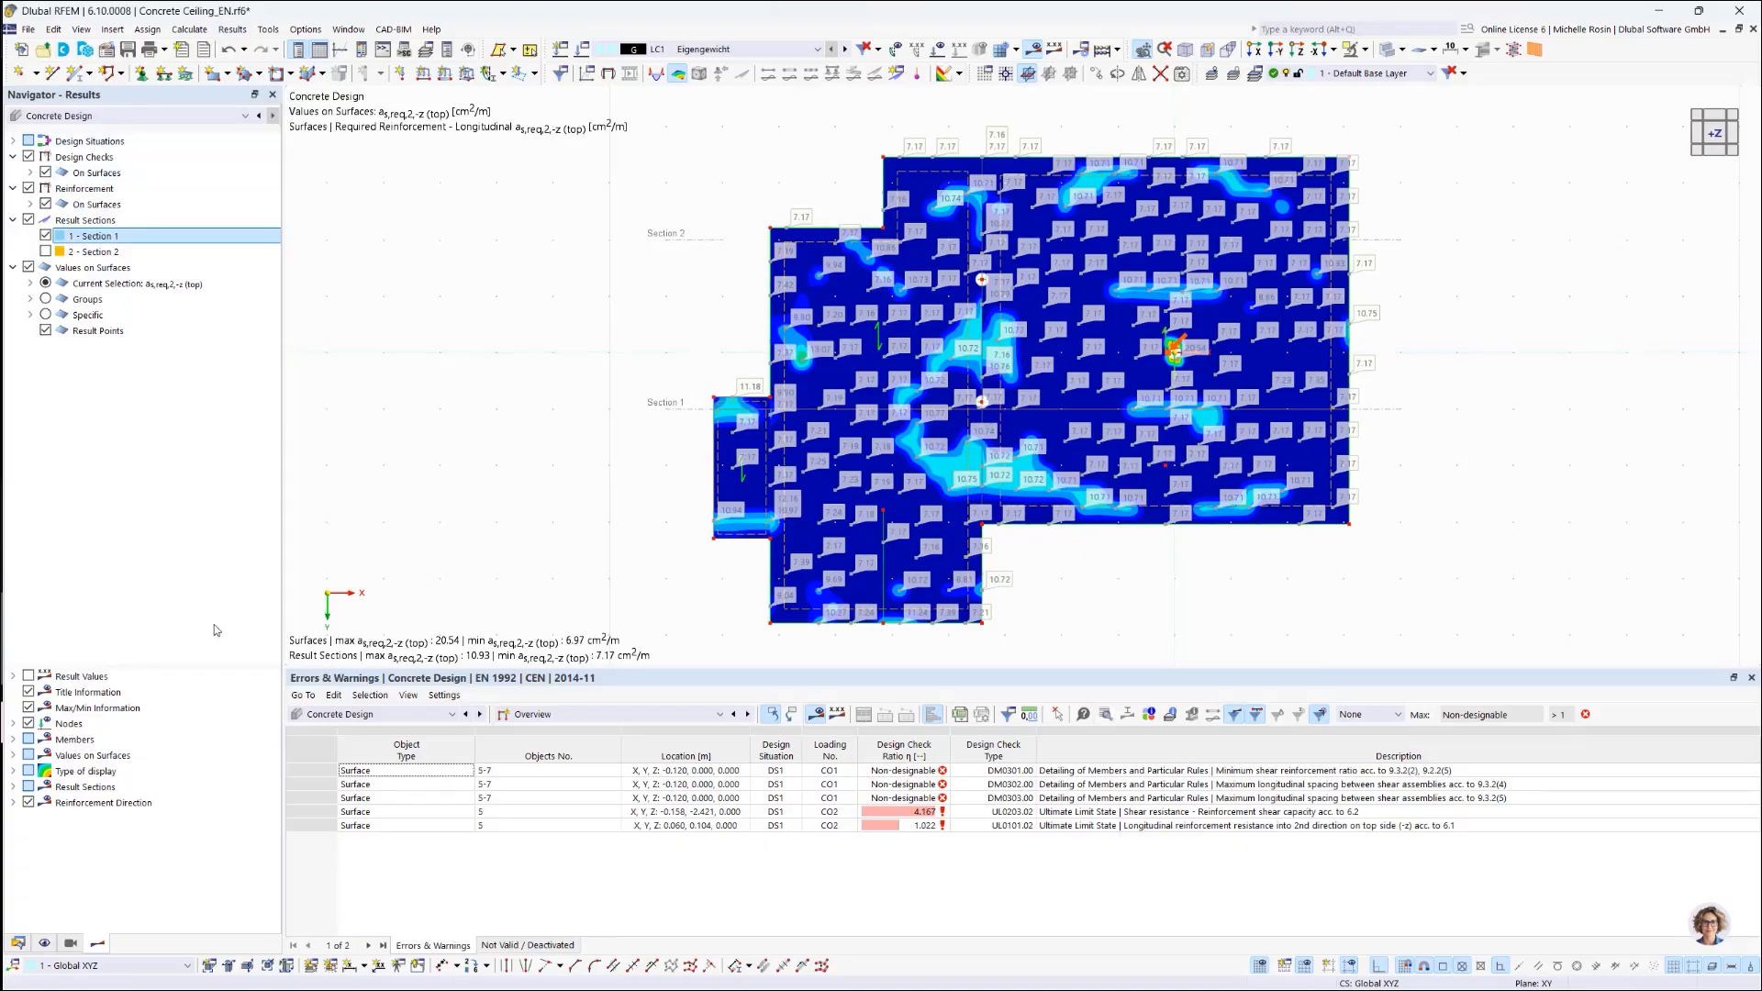
pyautogui.click(183, 116)
pyautogui.click(69, 140)
pyautogui.click(67, 151)
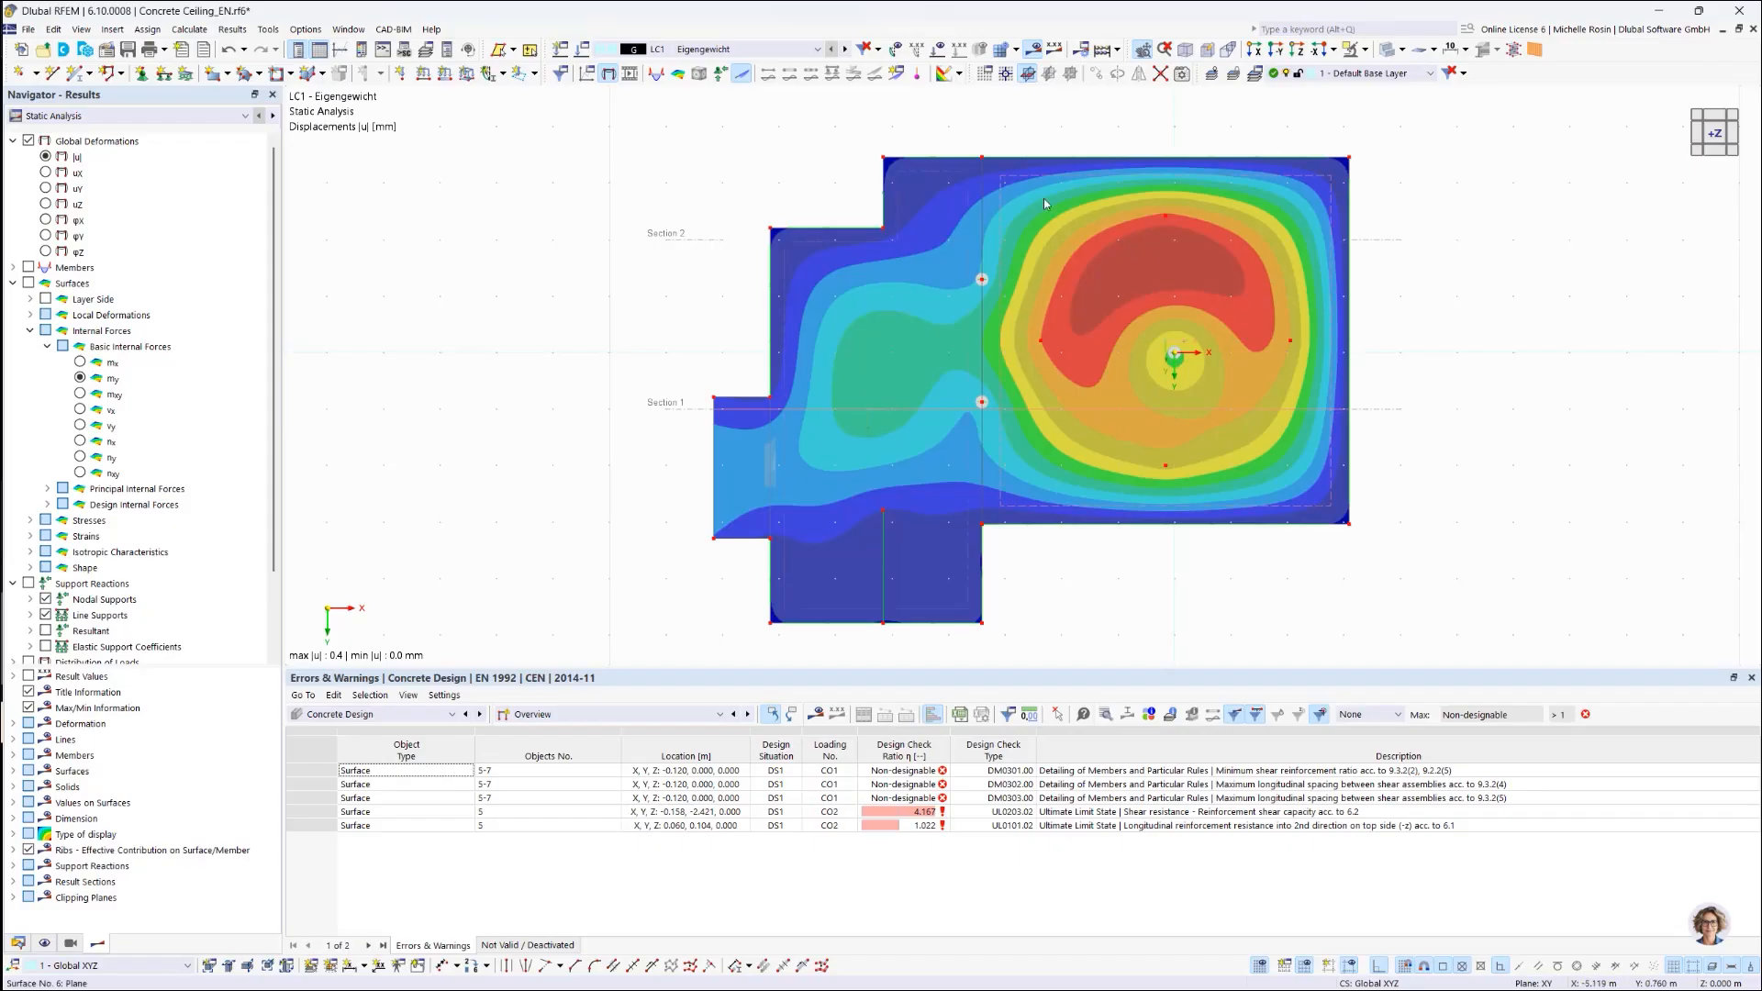
pyautogui.click(180, 30)
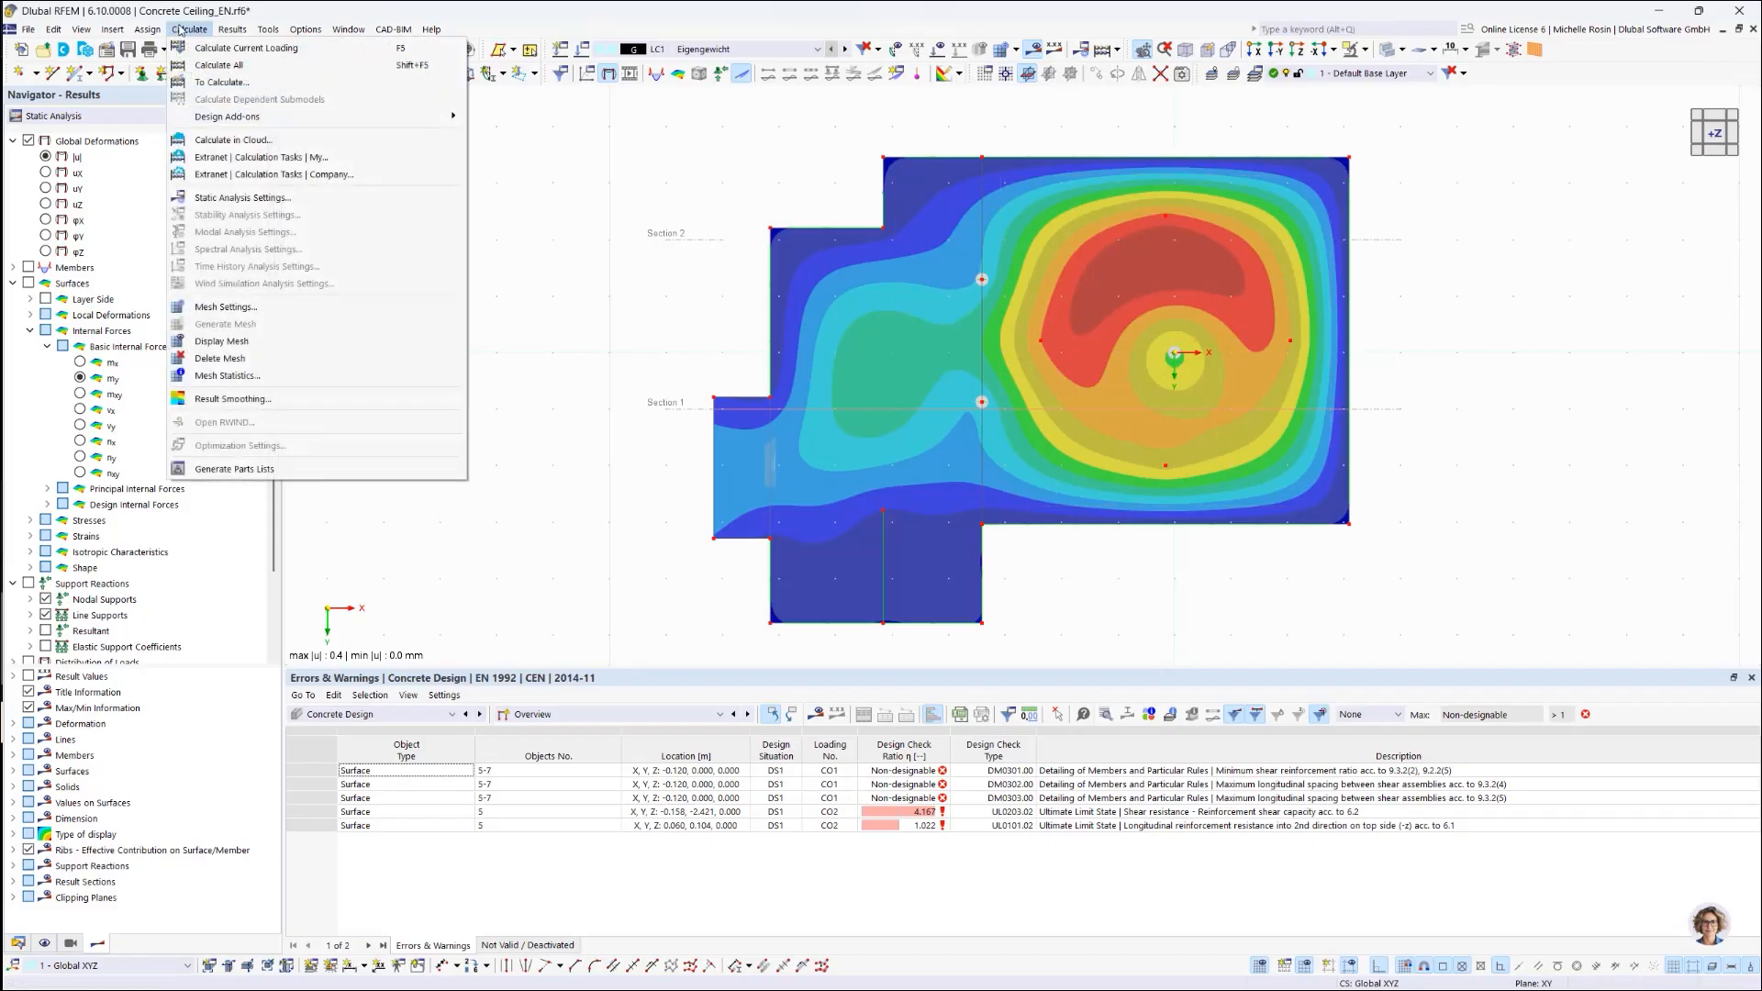
pyautogui.click(246, 400)
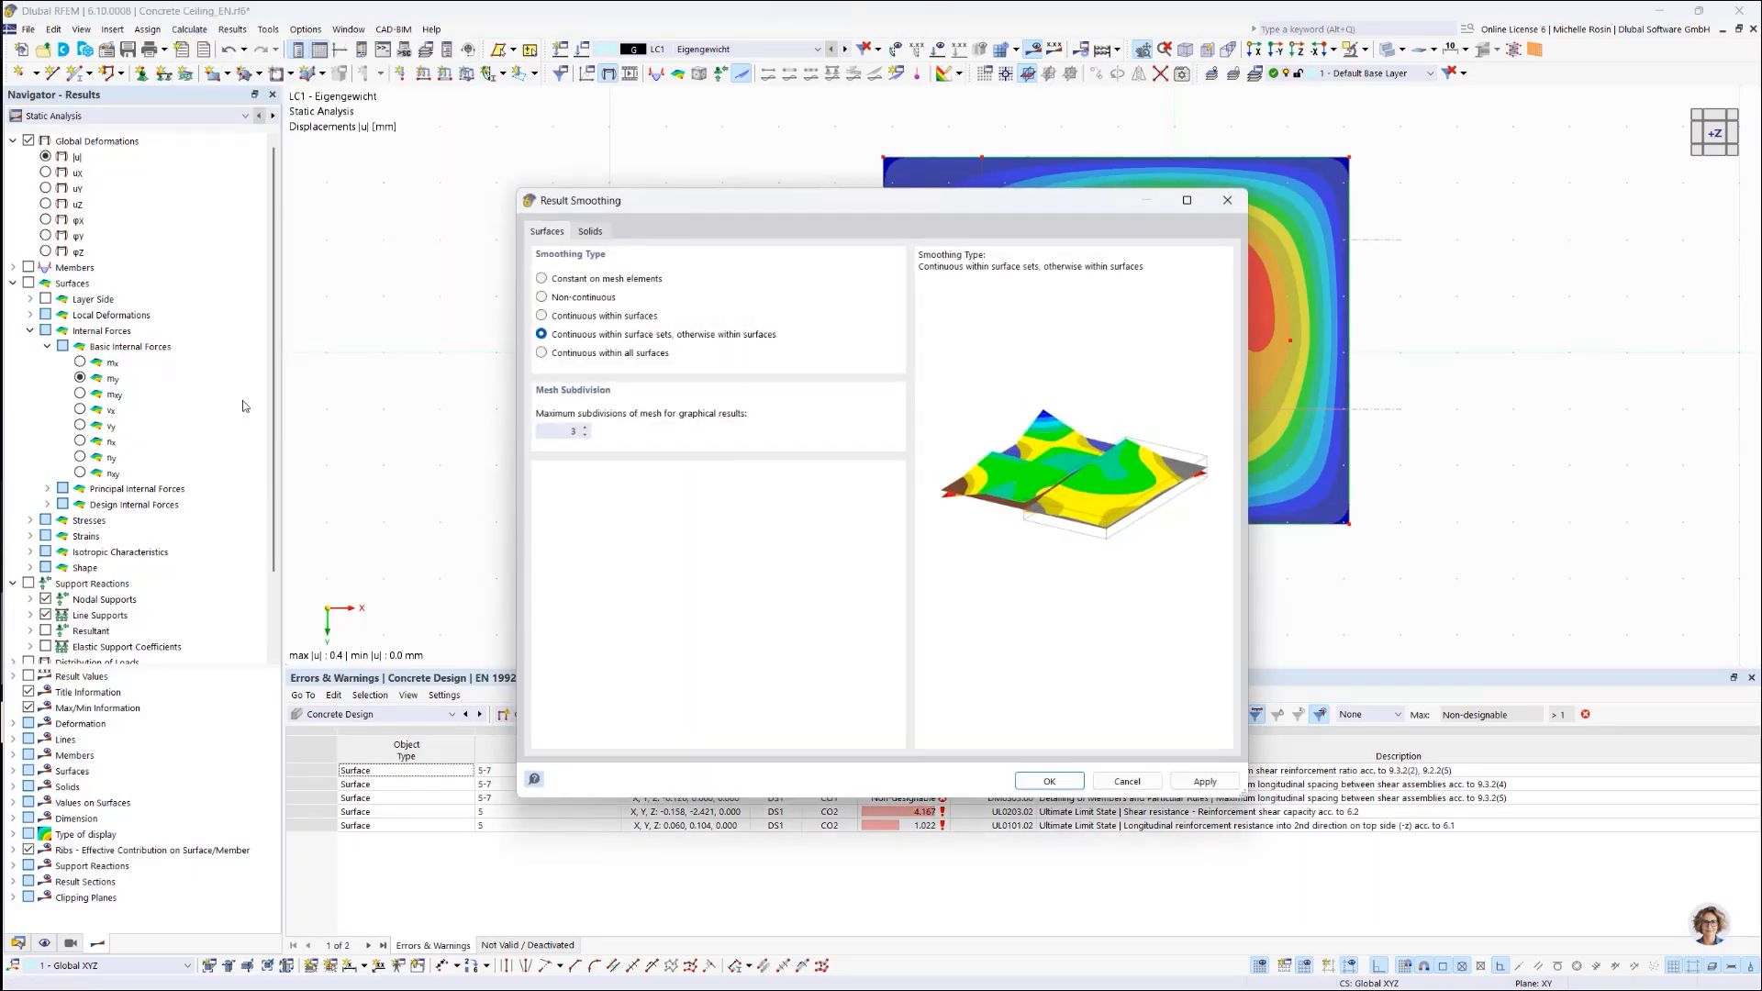
pyautogui.click(559, 283)
pyautogui.click(560, 296)
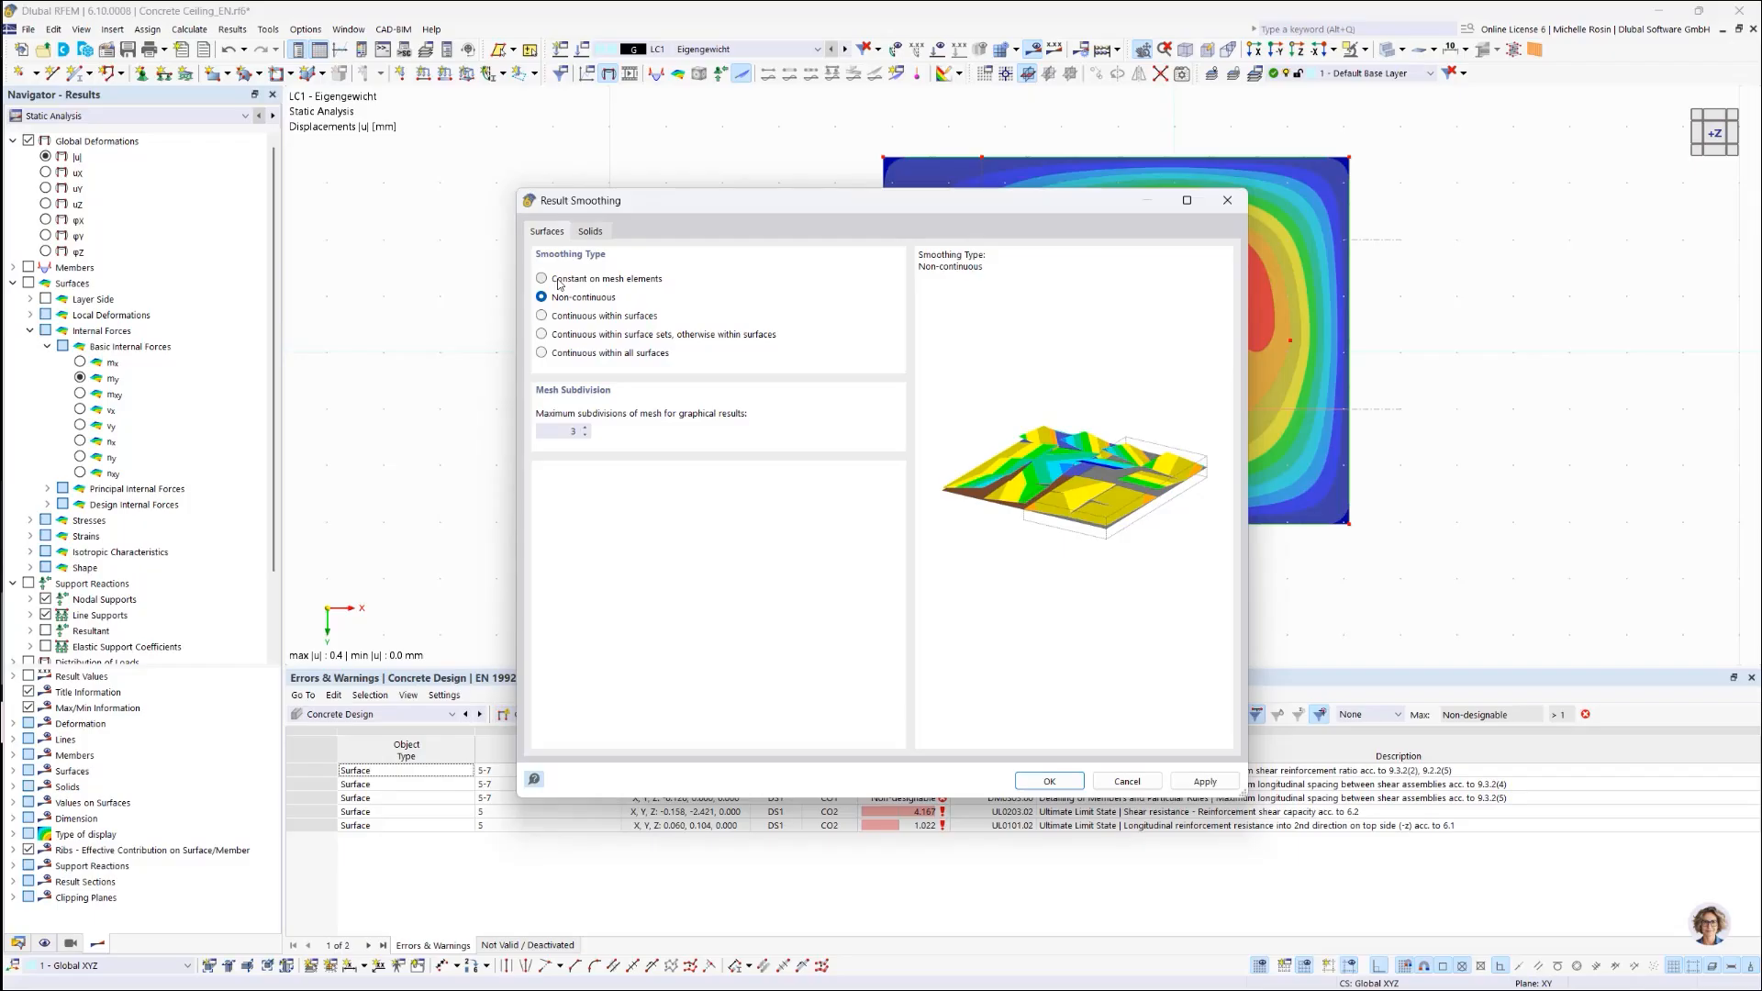
pyautogui.click(542, 278)
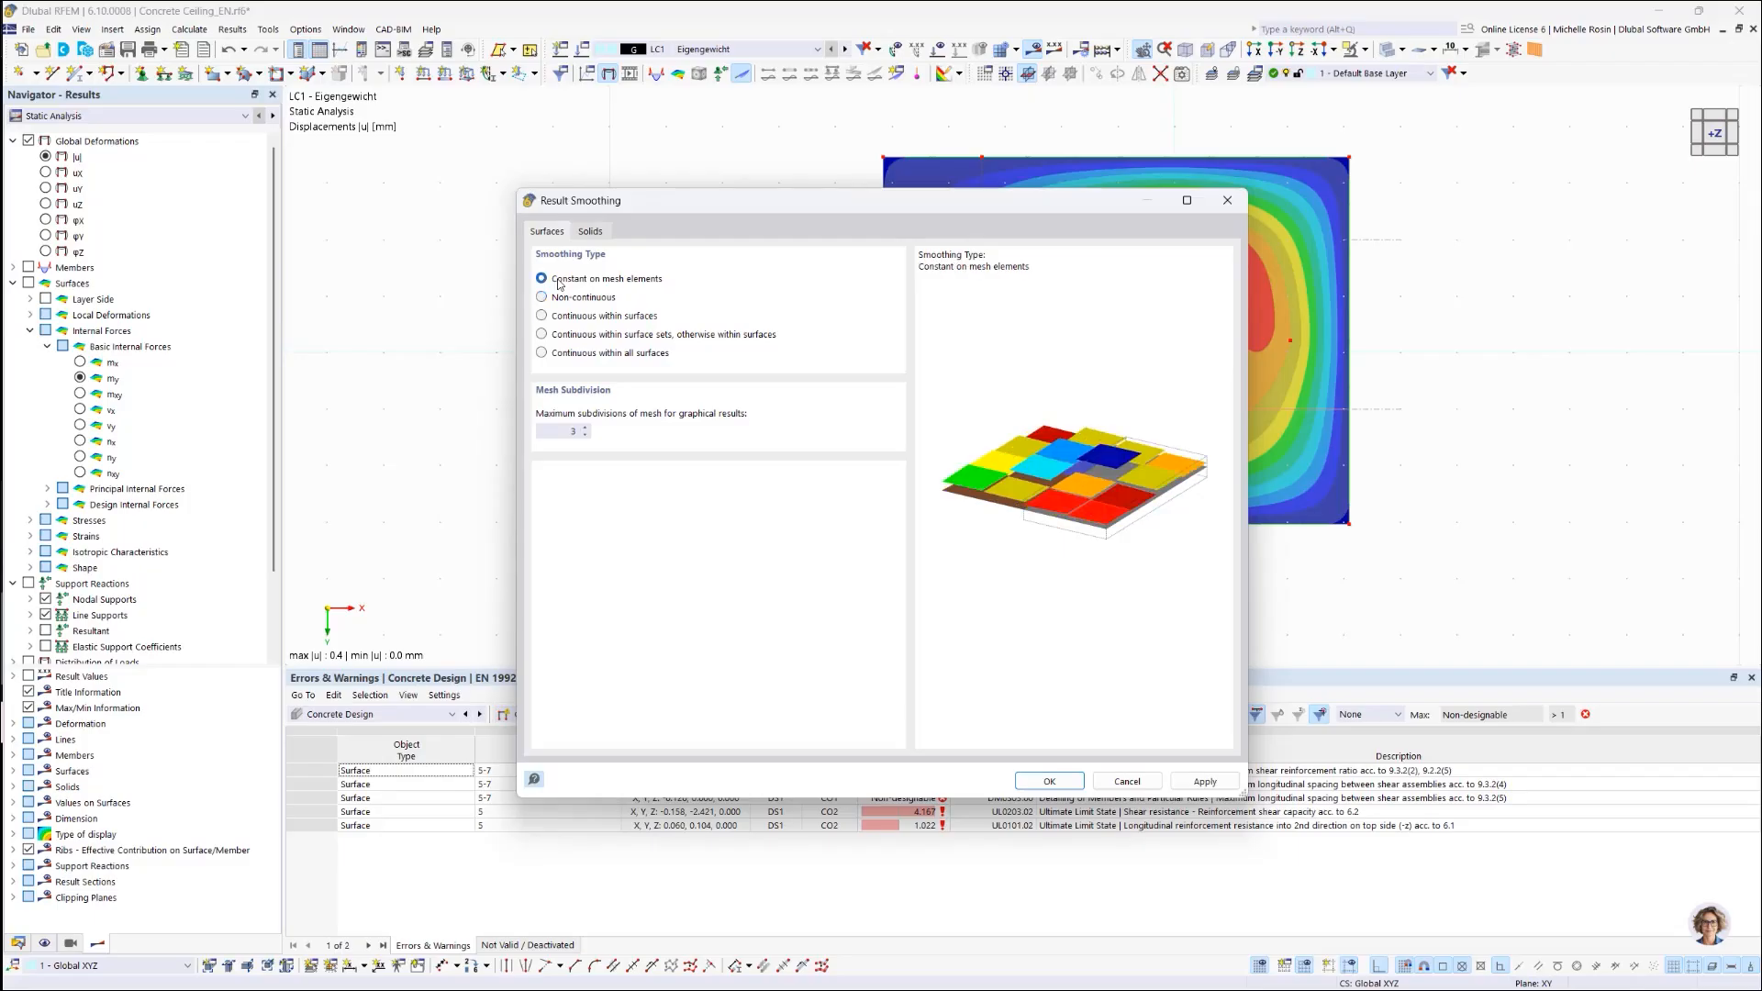
pyautogui.click(611, 301)
pyautogui.click(611, 321)
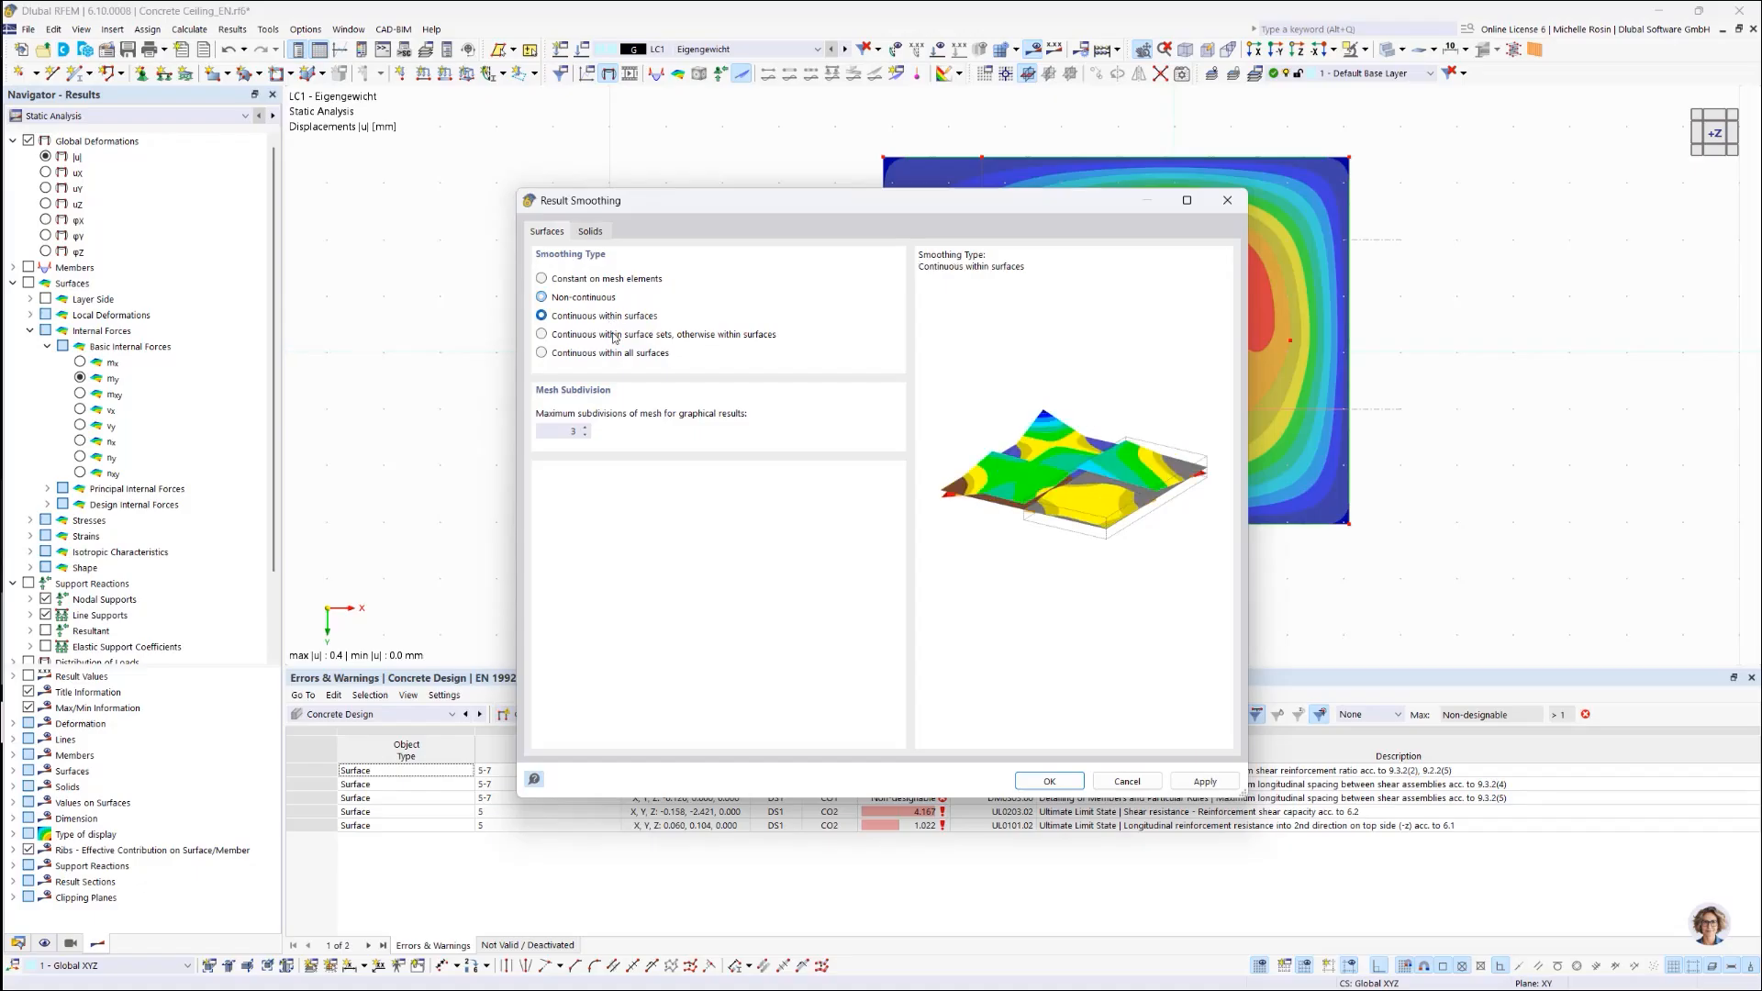
pyautogui.click(614, 334)
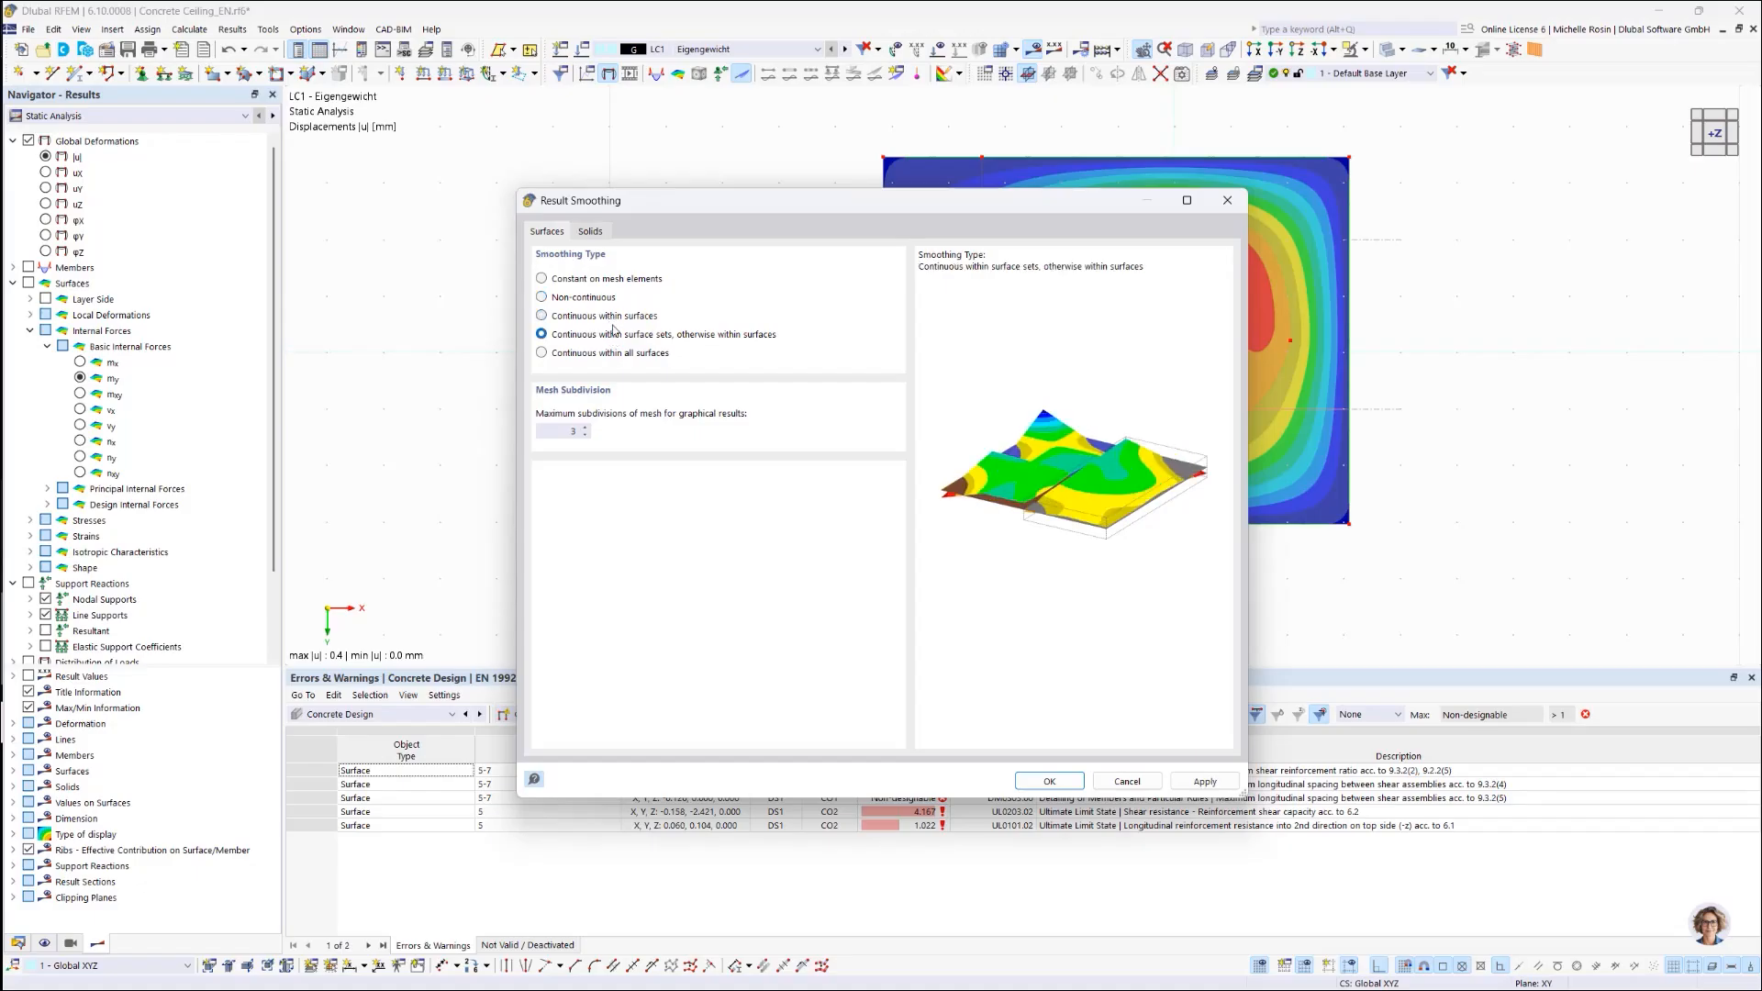
pyautogui.click(615, 317)
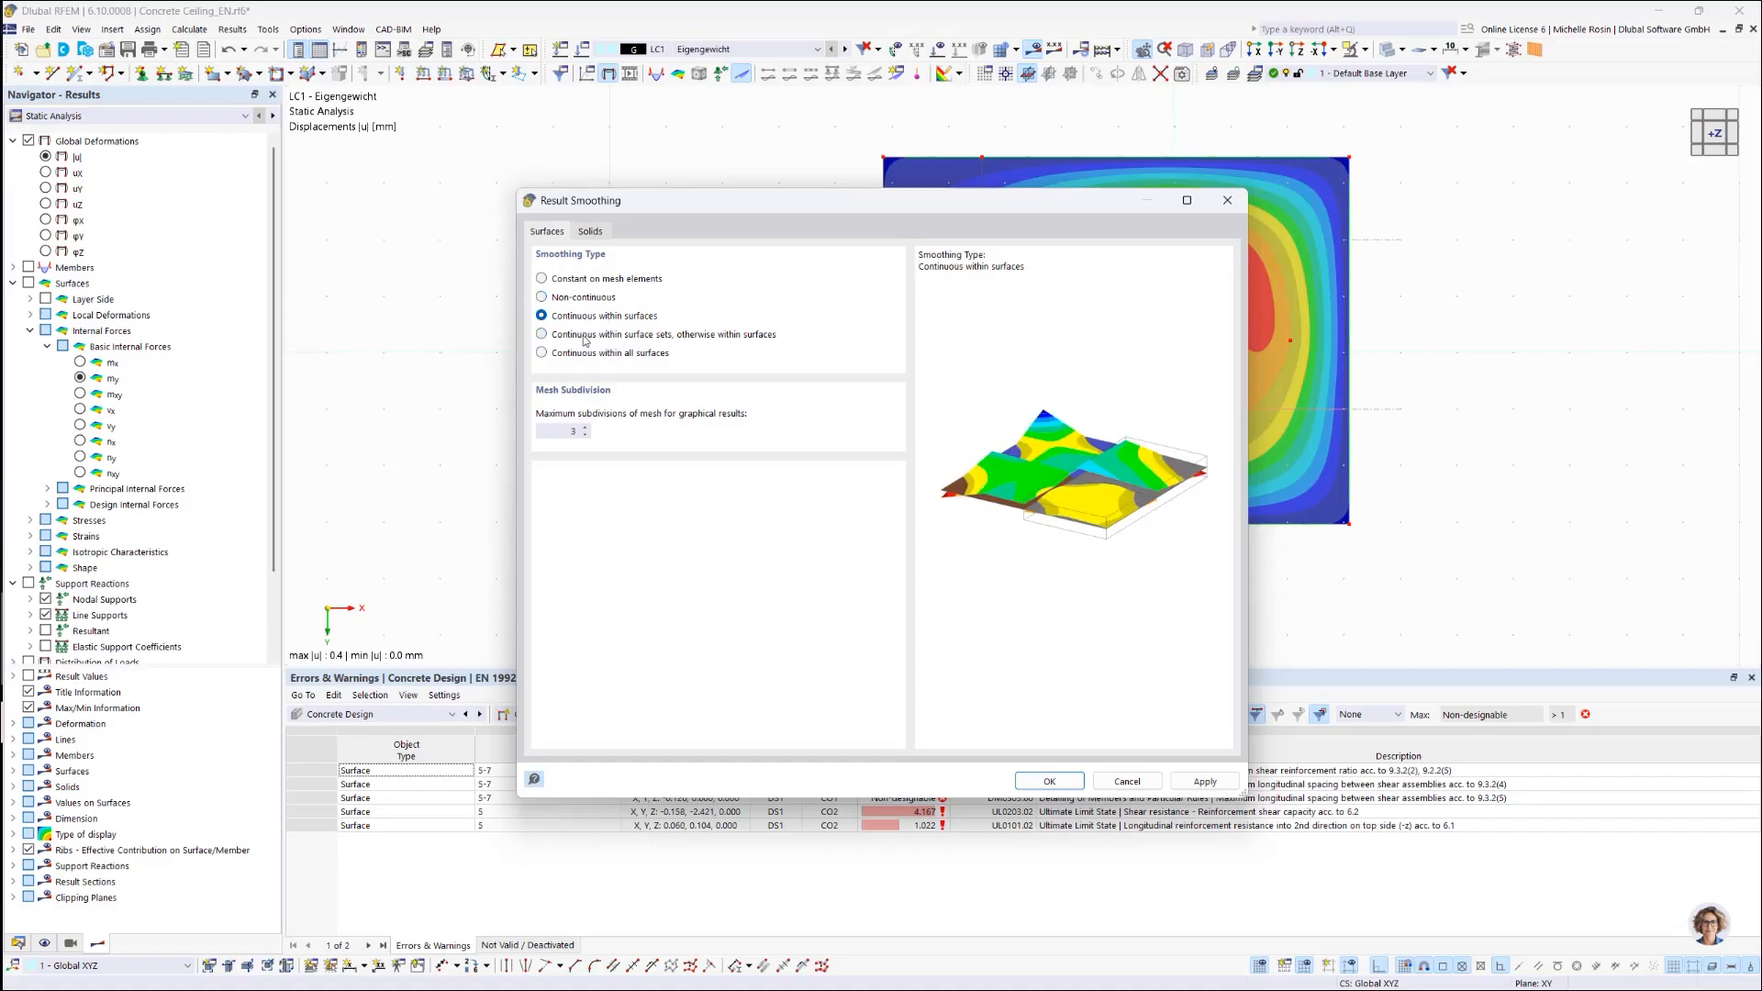
pyautogui.click(585, 336)
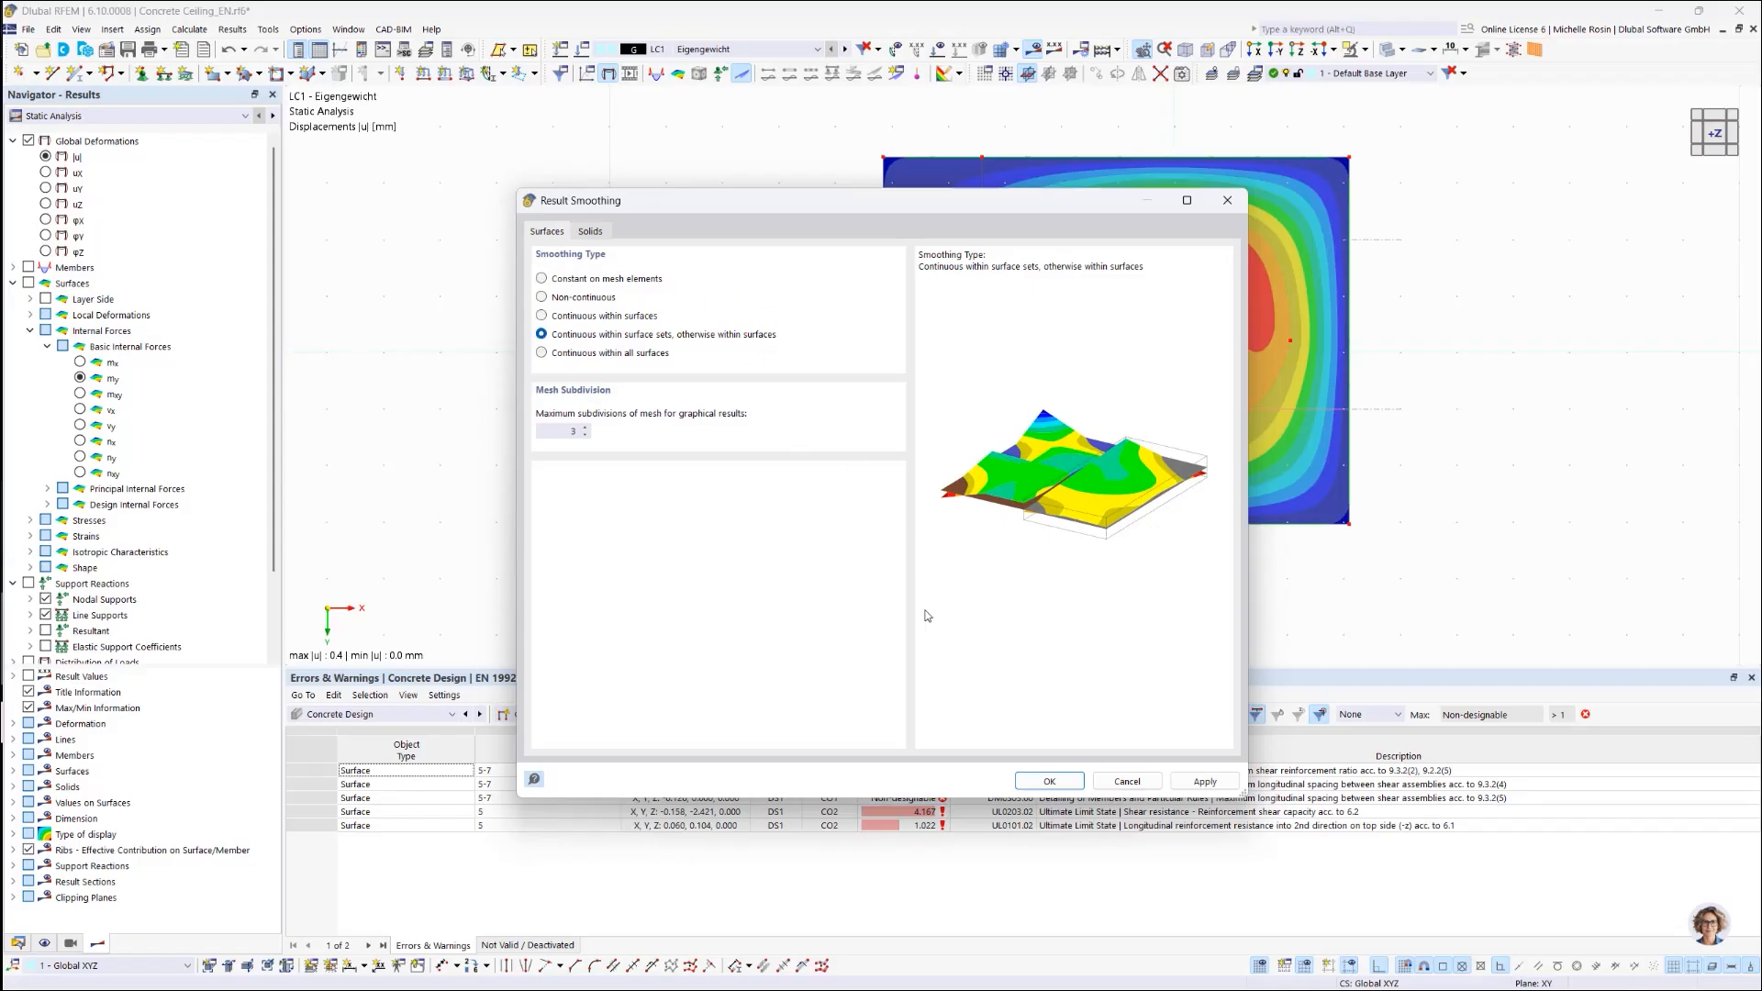
pyautogui.click(1050, 780)
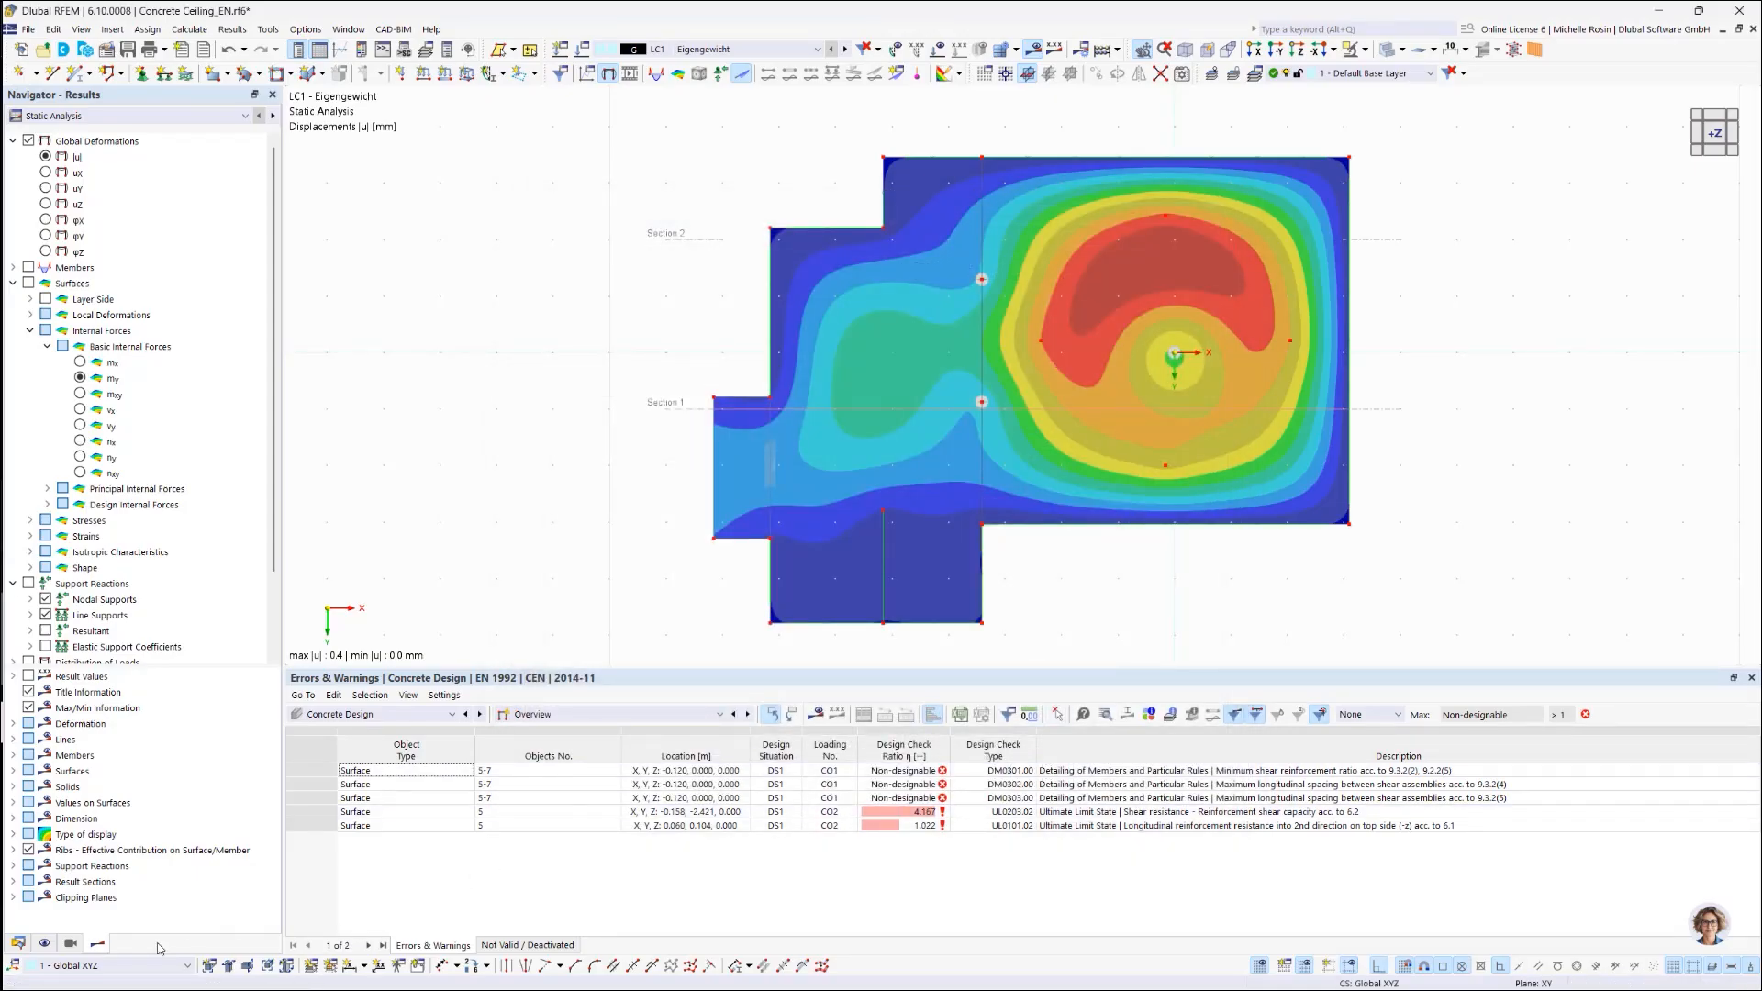
# Step: In the Display navigator, collapse the Loads, Imperfections, Mesh, Guide Objects, General and Numbering groups
pyautogui.click(44, 943)
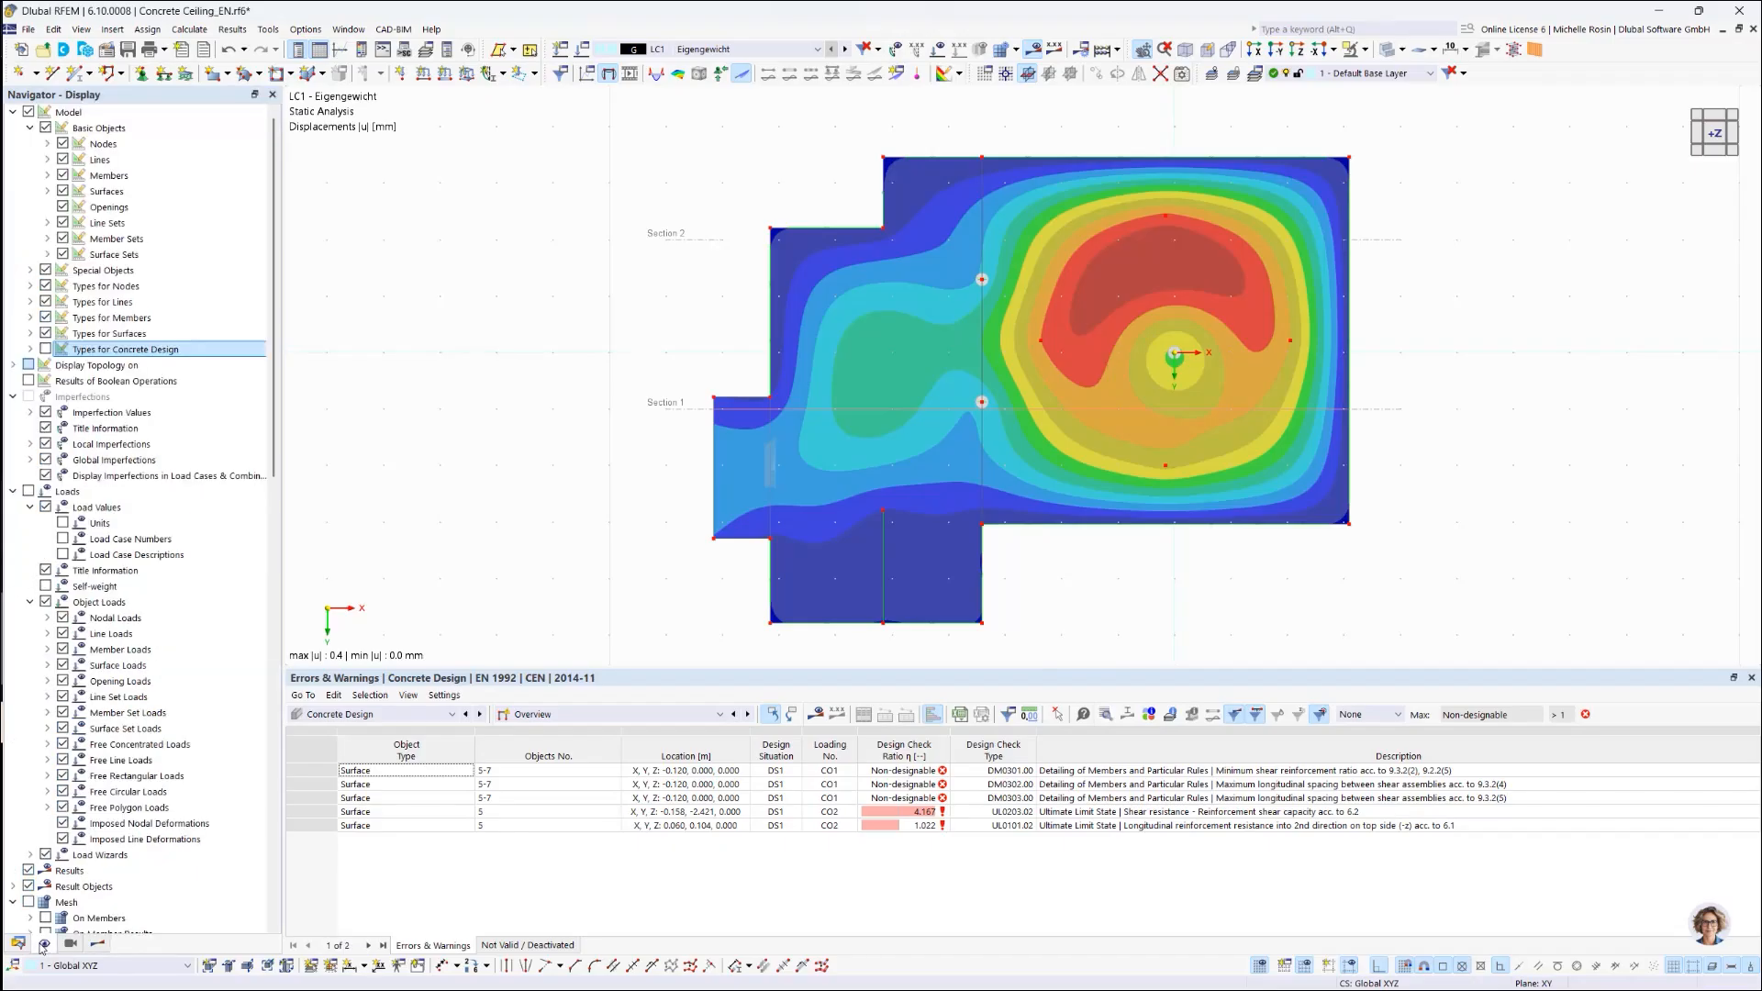
pyautogui.click(13, 493)
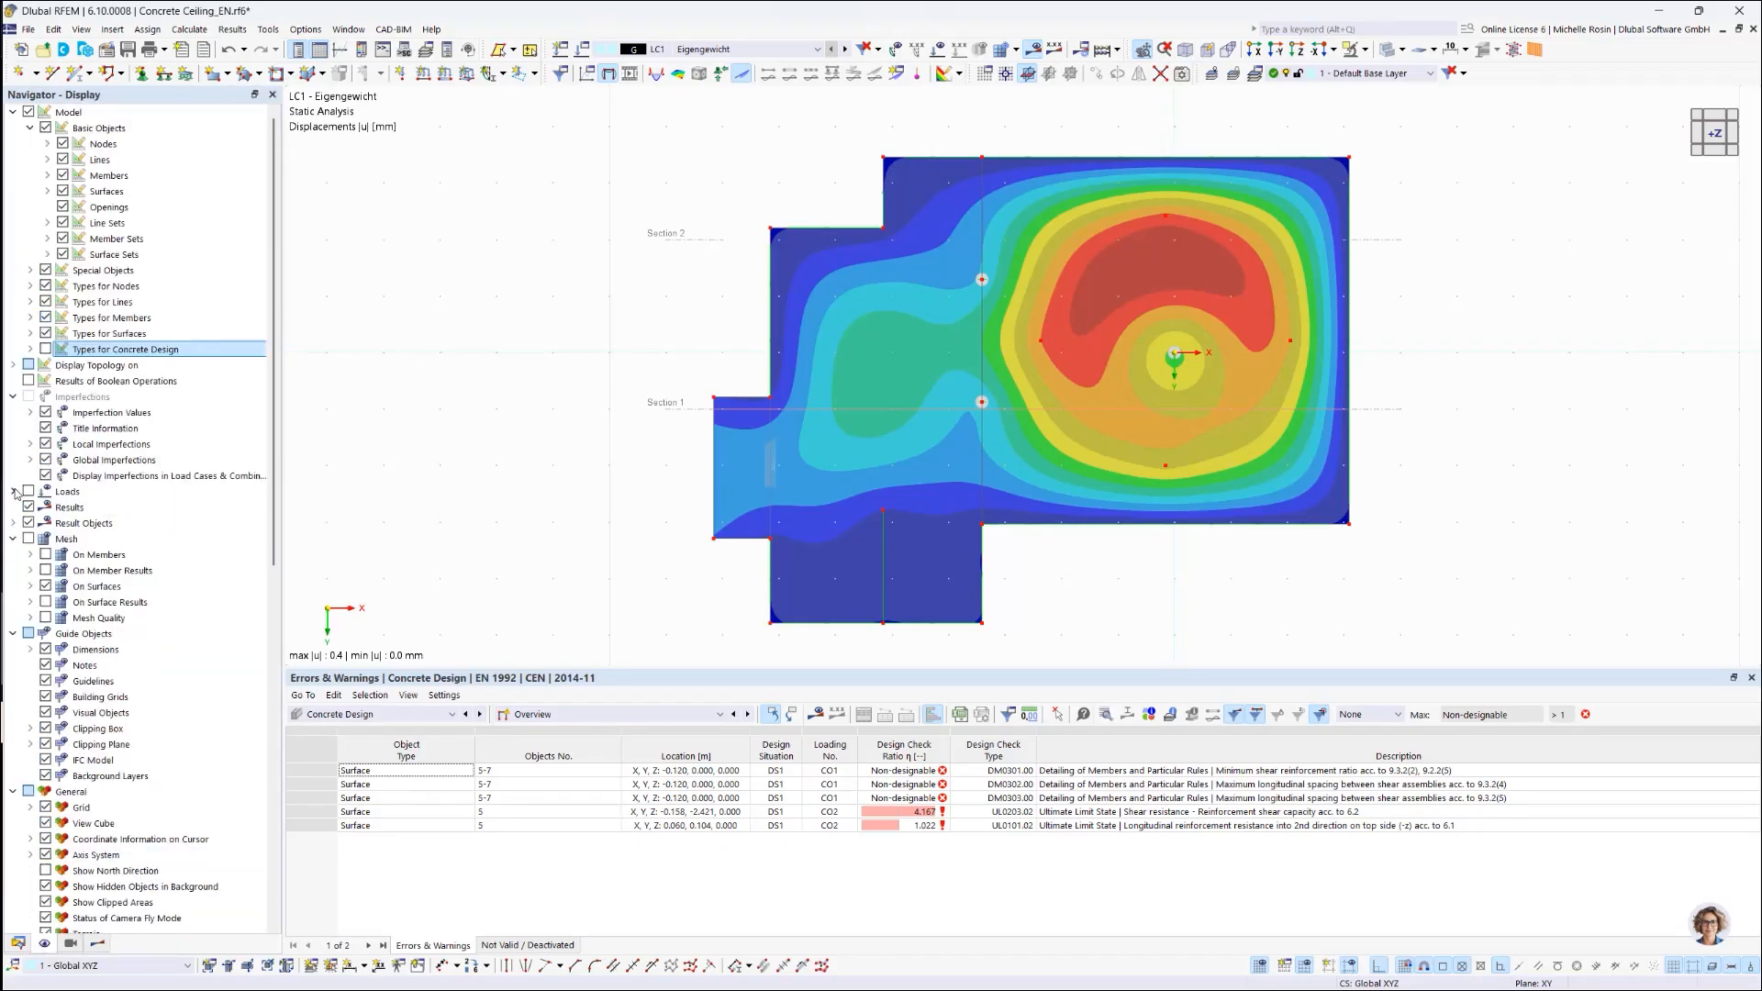
pyautogui.click(13, 399)
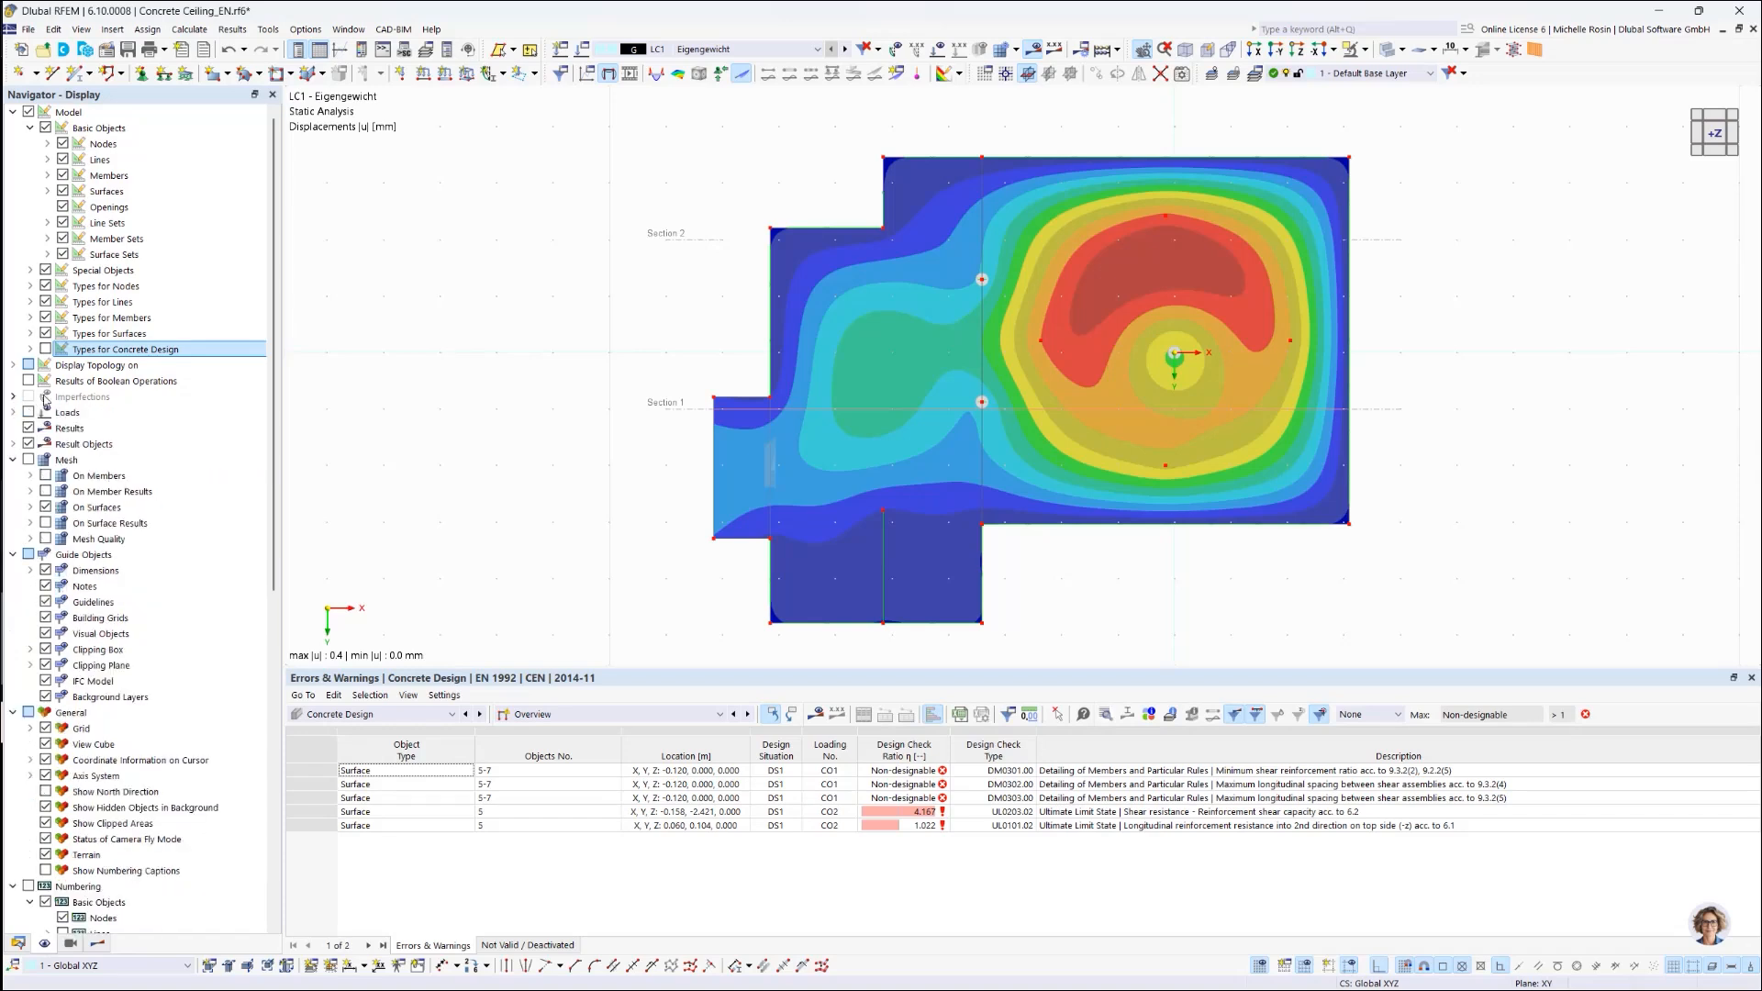
pyautogui.rightClick(204, 429)
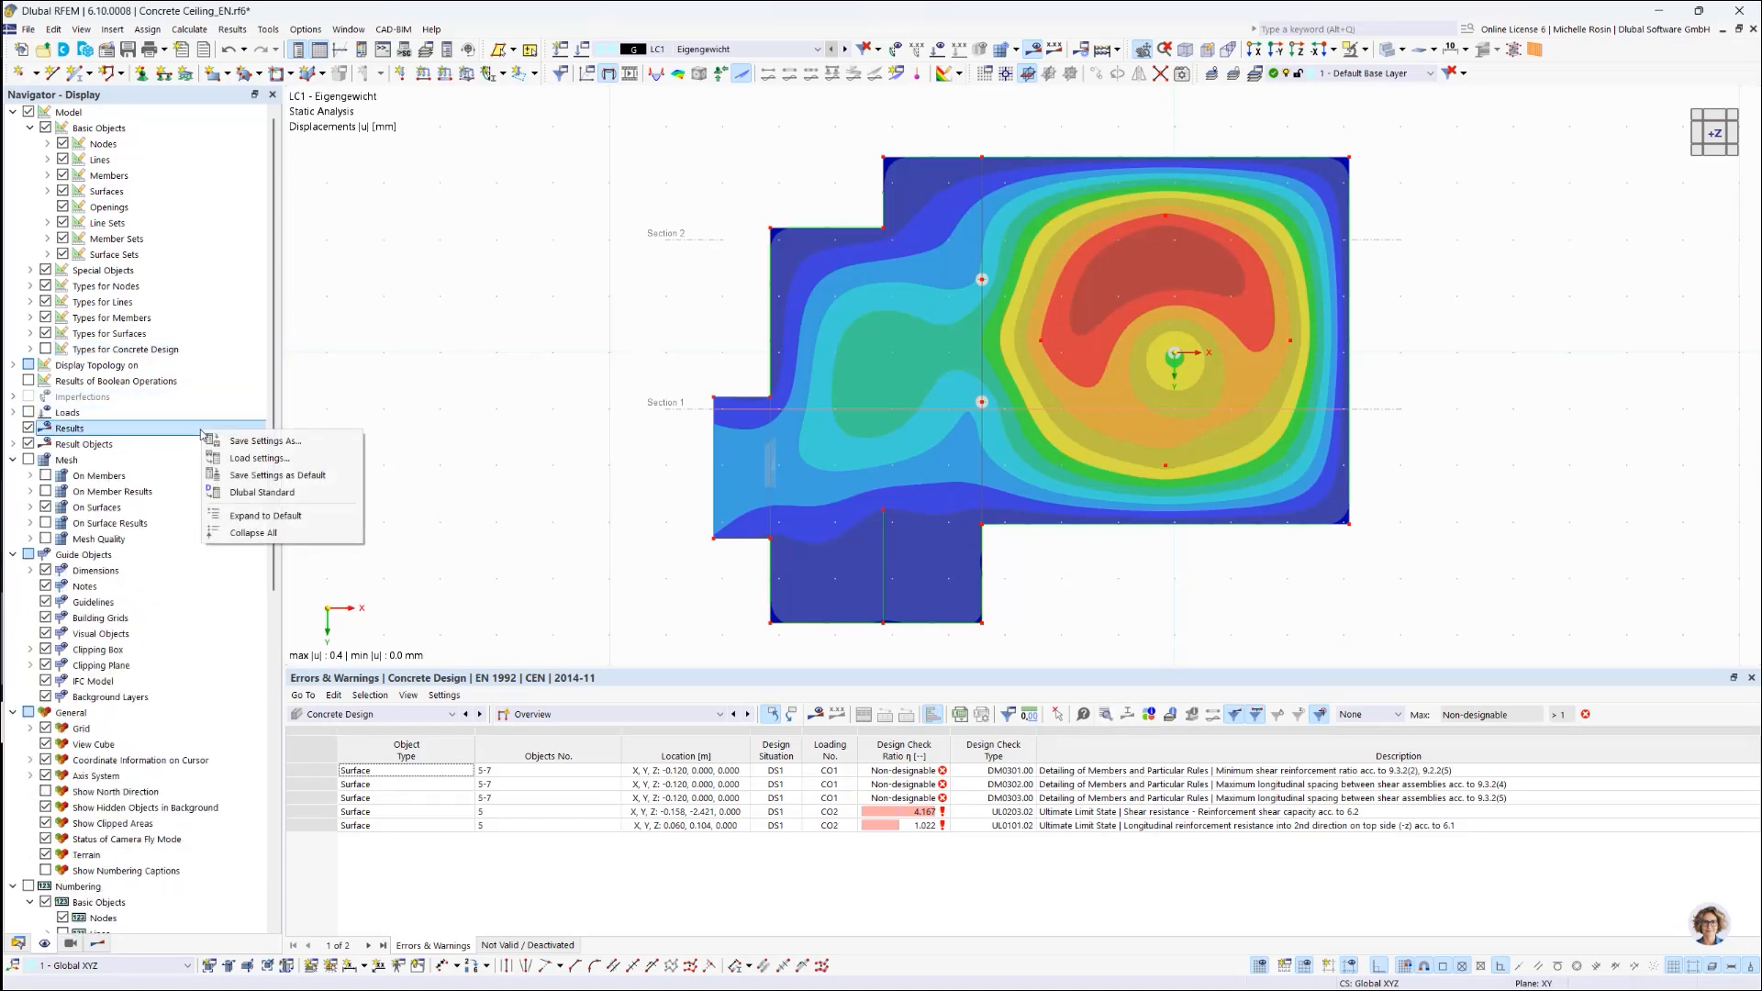
pyautogui.click(13, 460)
pyautogui.click(13, 475)
pyautogui.click(13, 491)
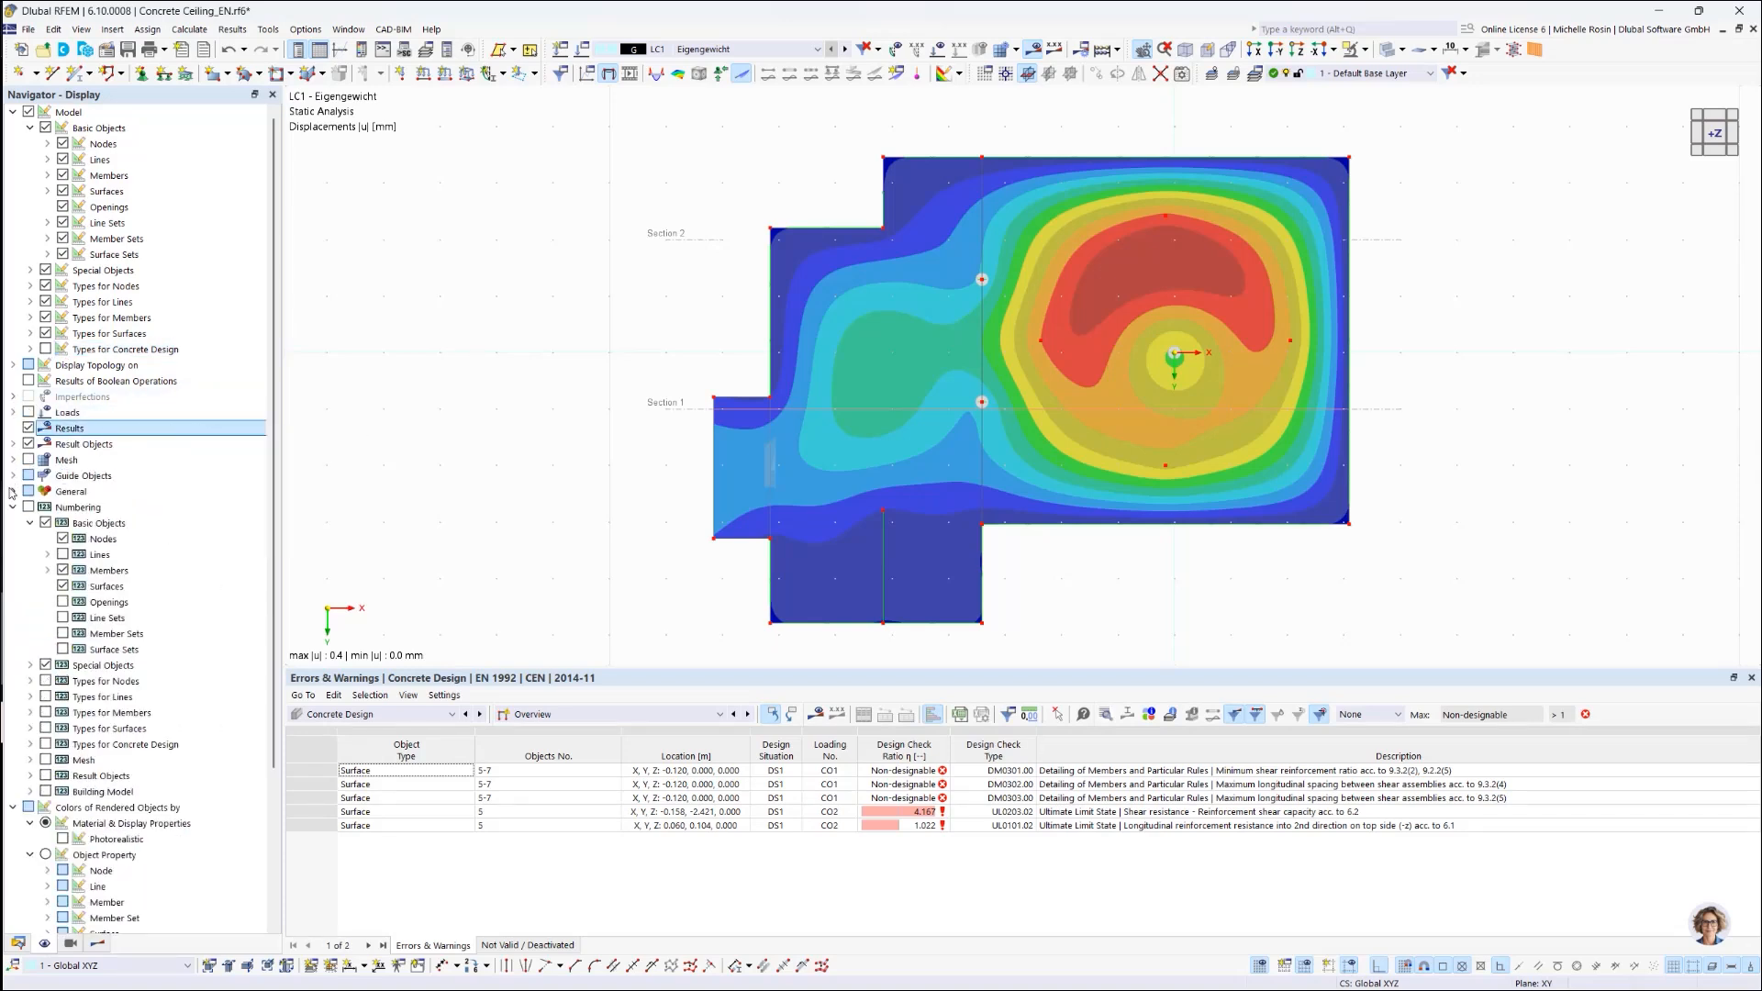
pyautogui.click(13, 507)
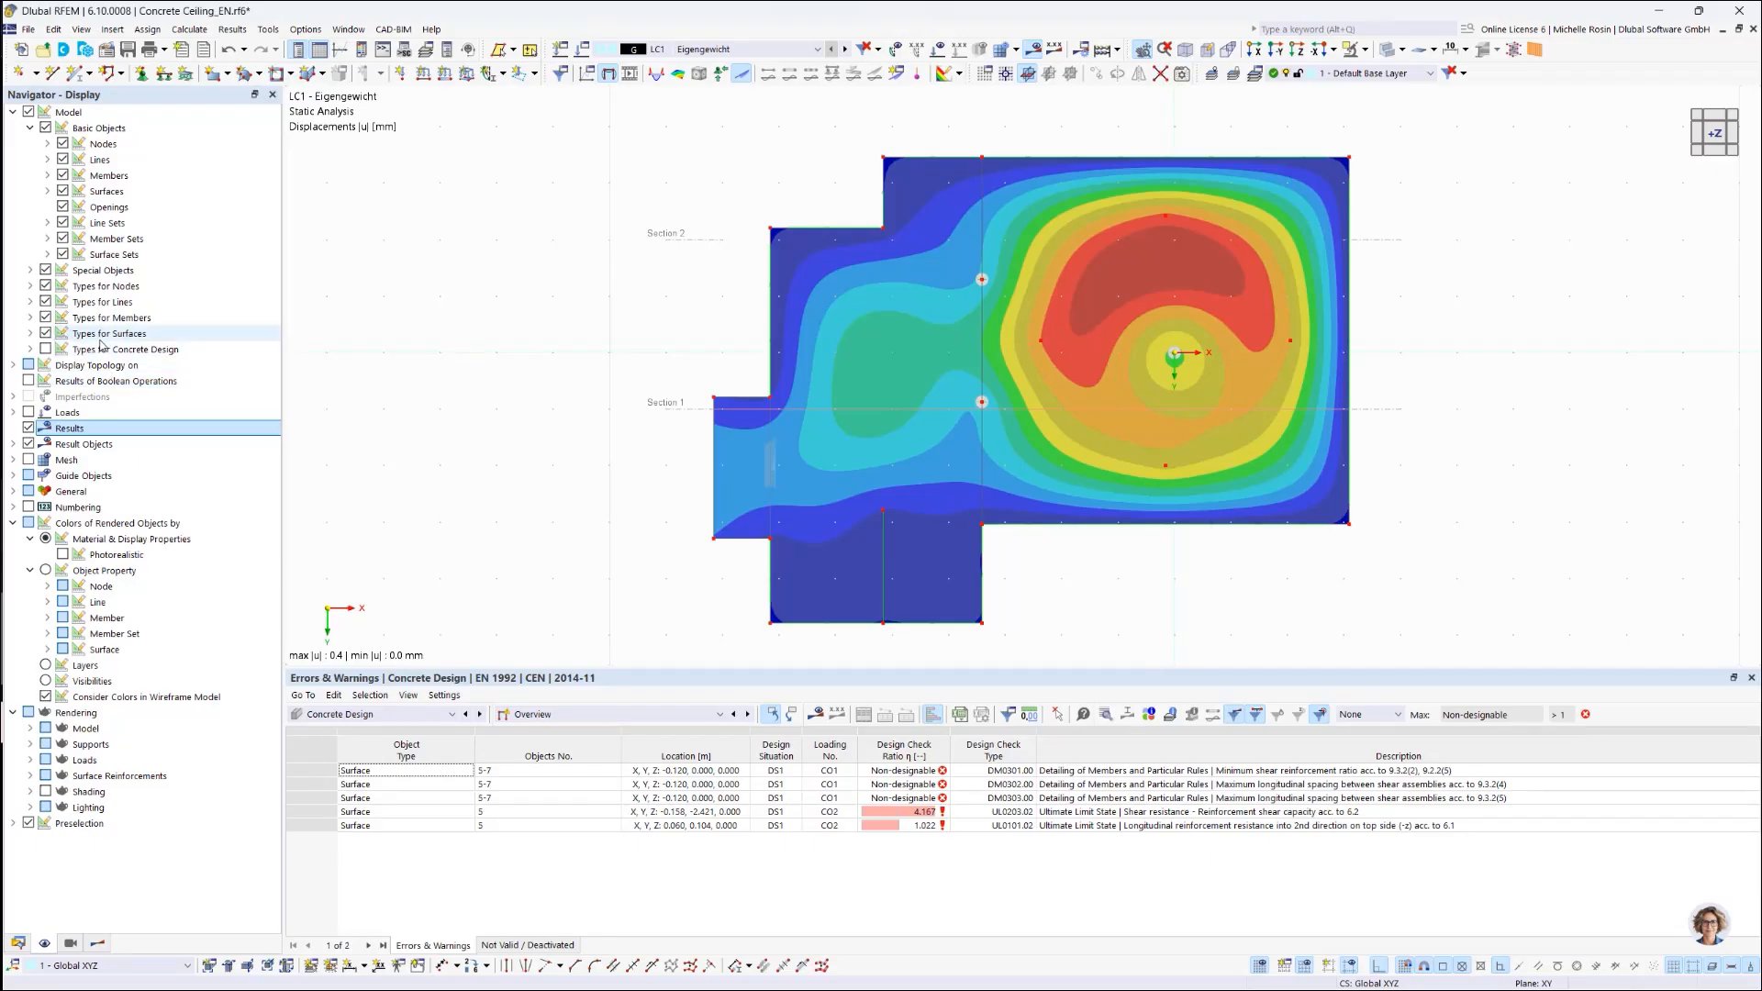
# Step: Apply the Dlubal Standard display settings preset
pyautogui.rightClick(259, 416)
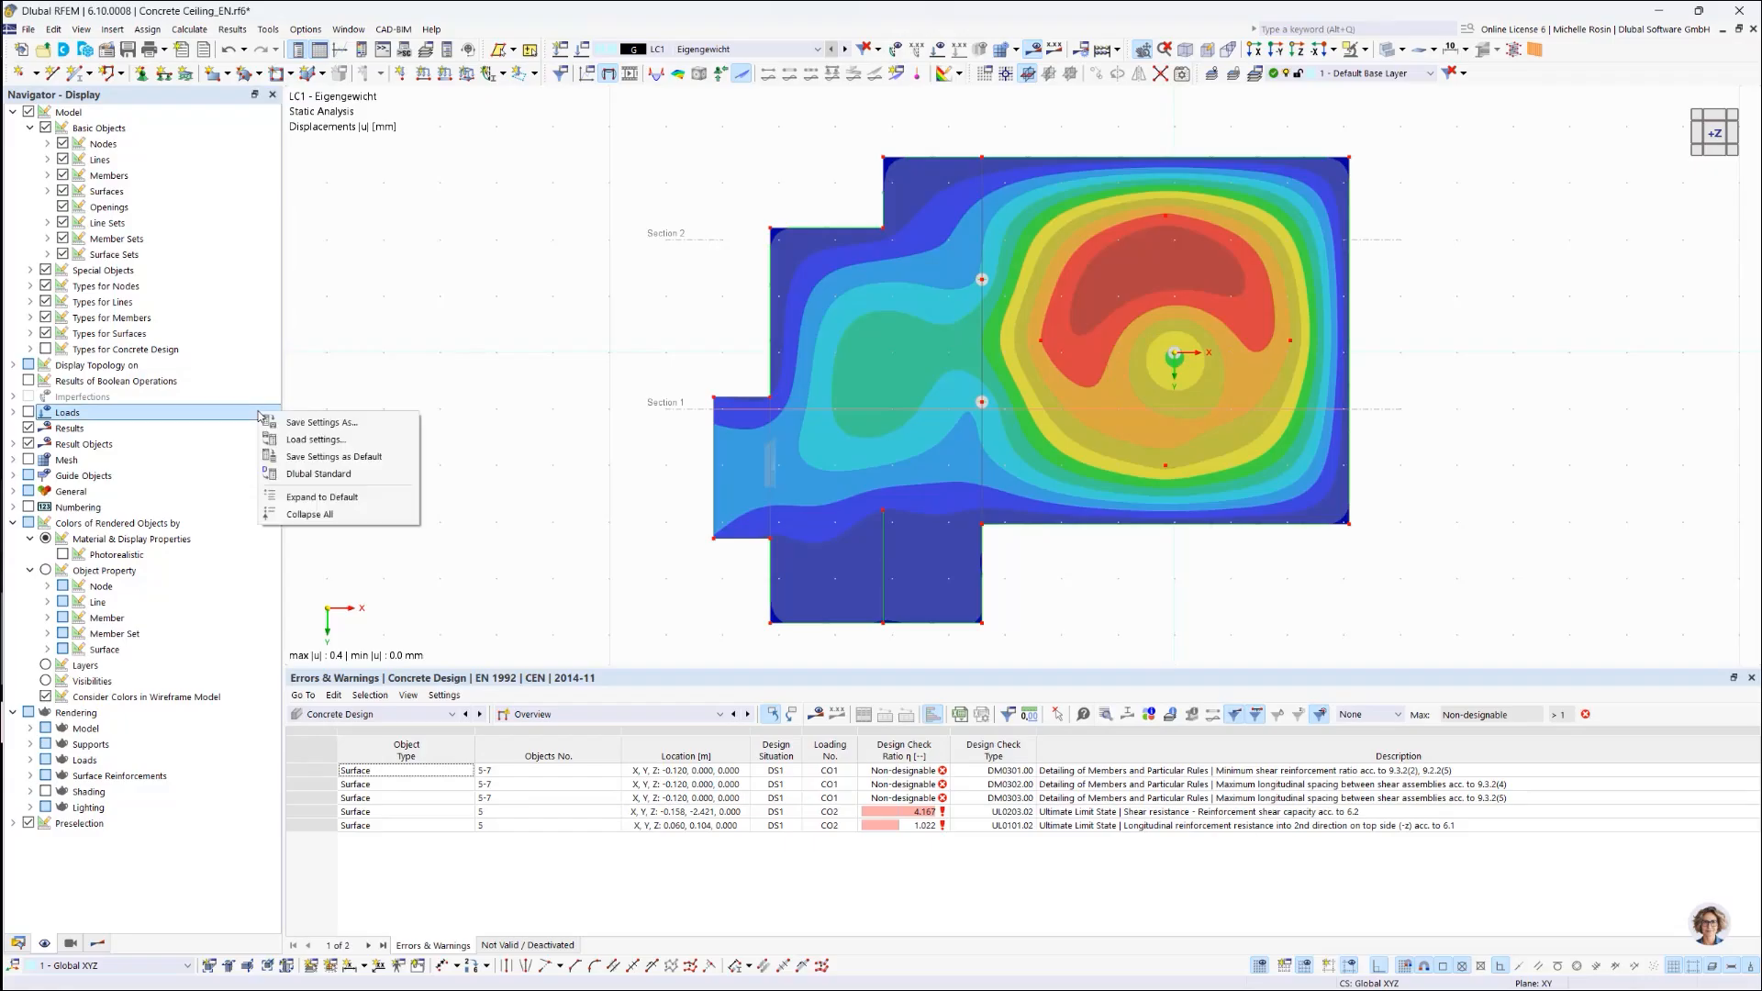
pyautogui.rightClick(246, 643)
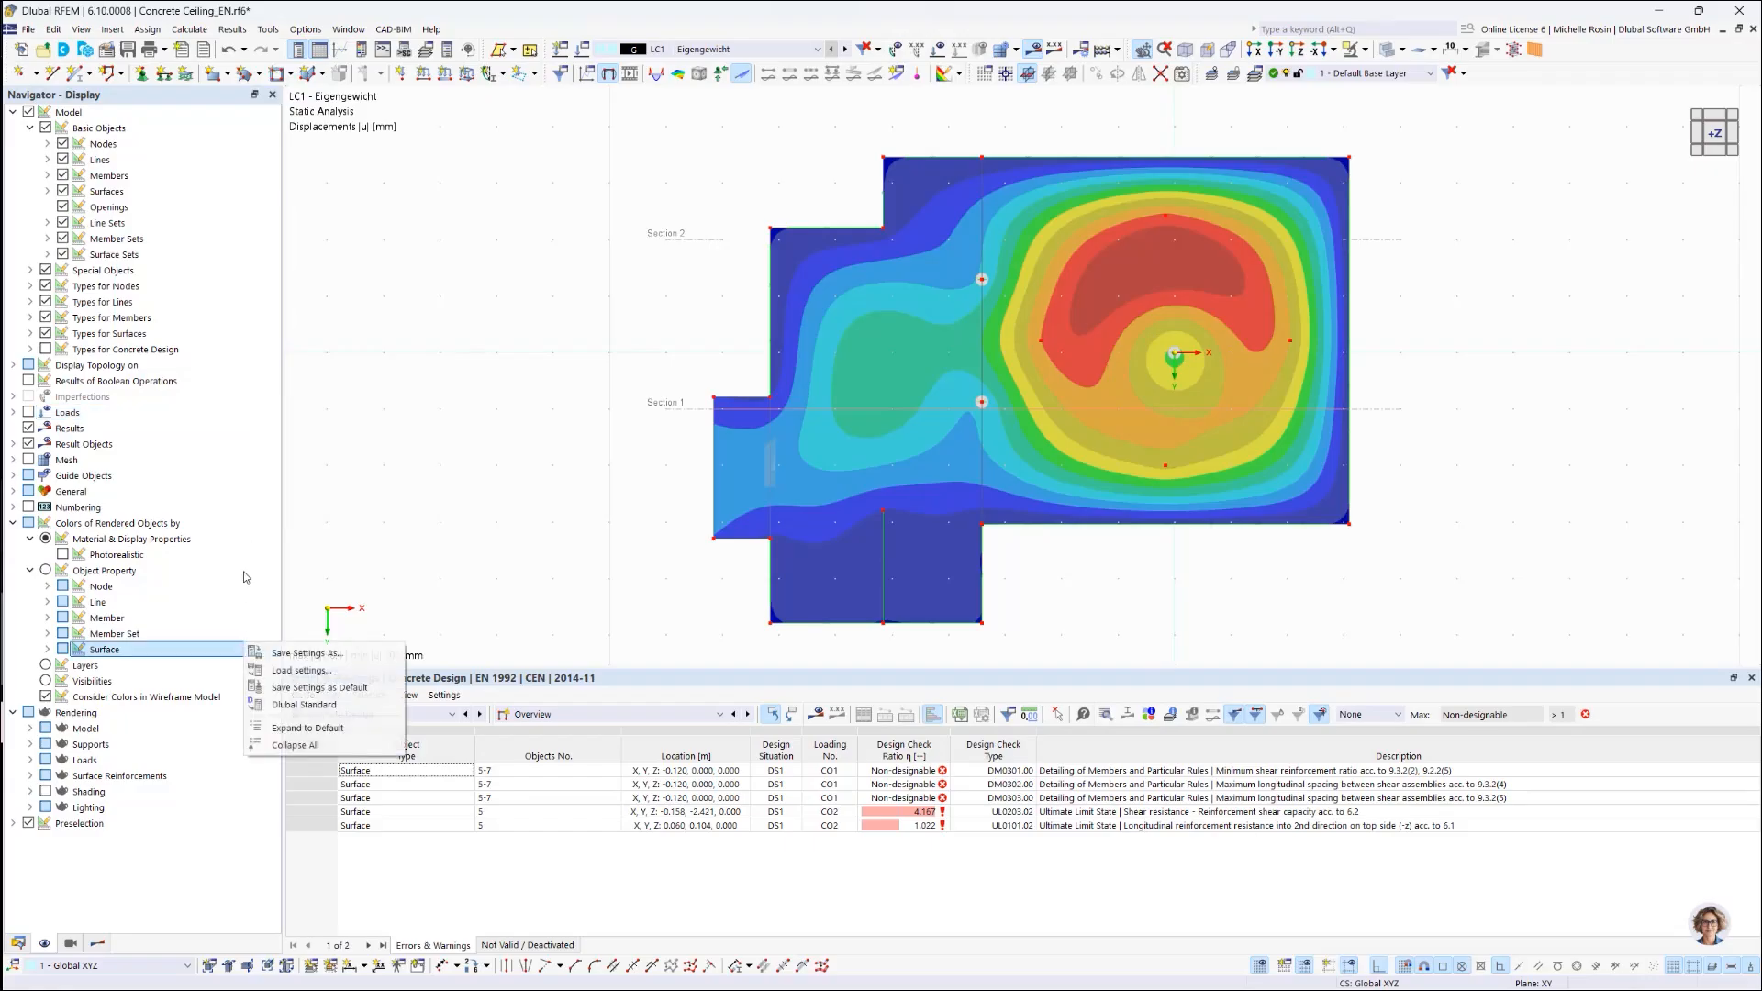
pyautogui.click(246, 511)
pyautogui.rightClick(246, 512)
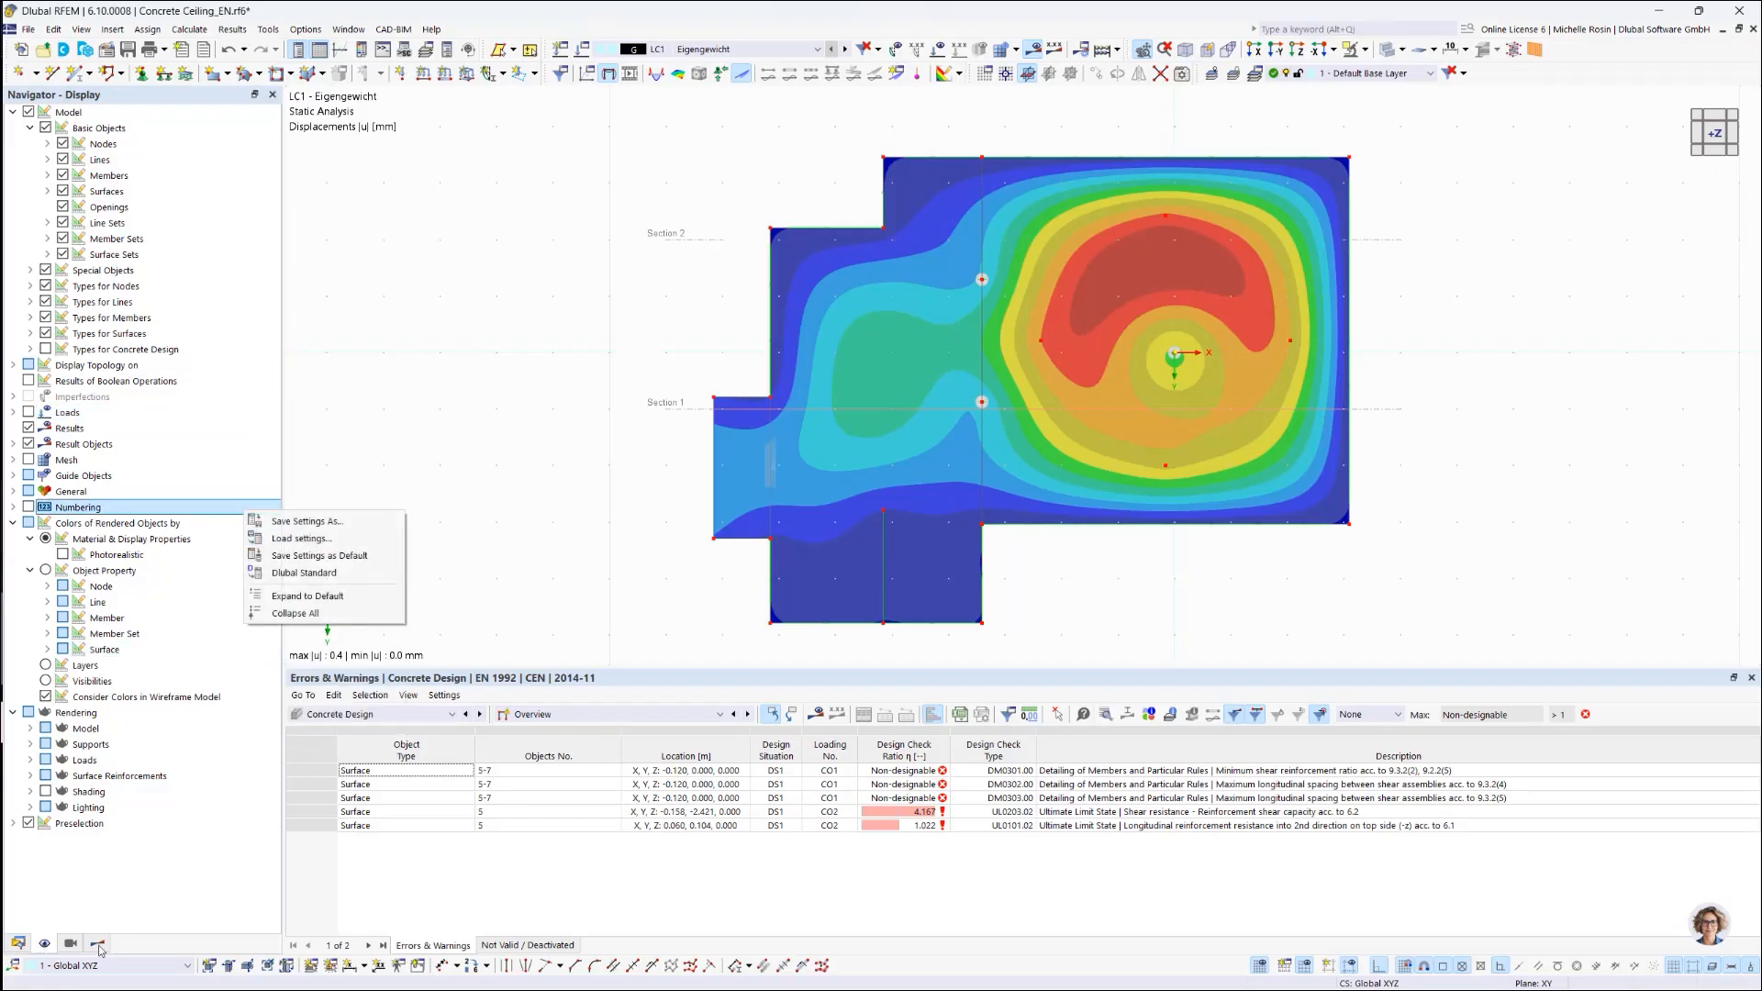
pyautogui.click(286, 575)
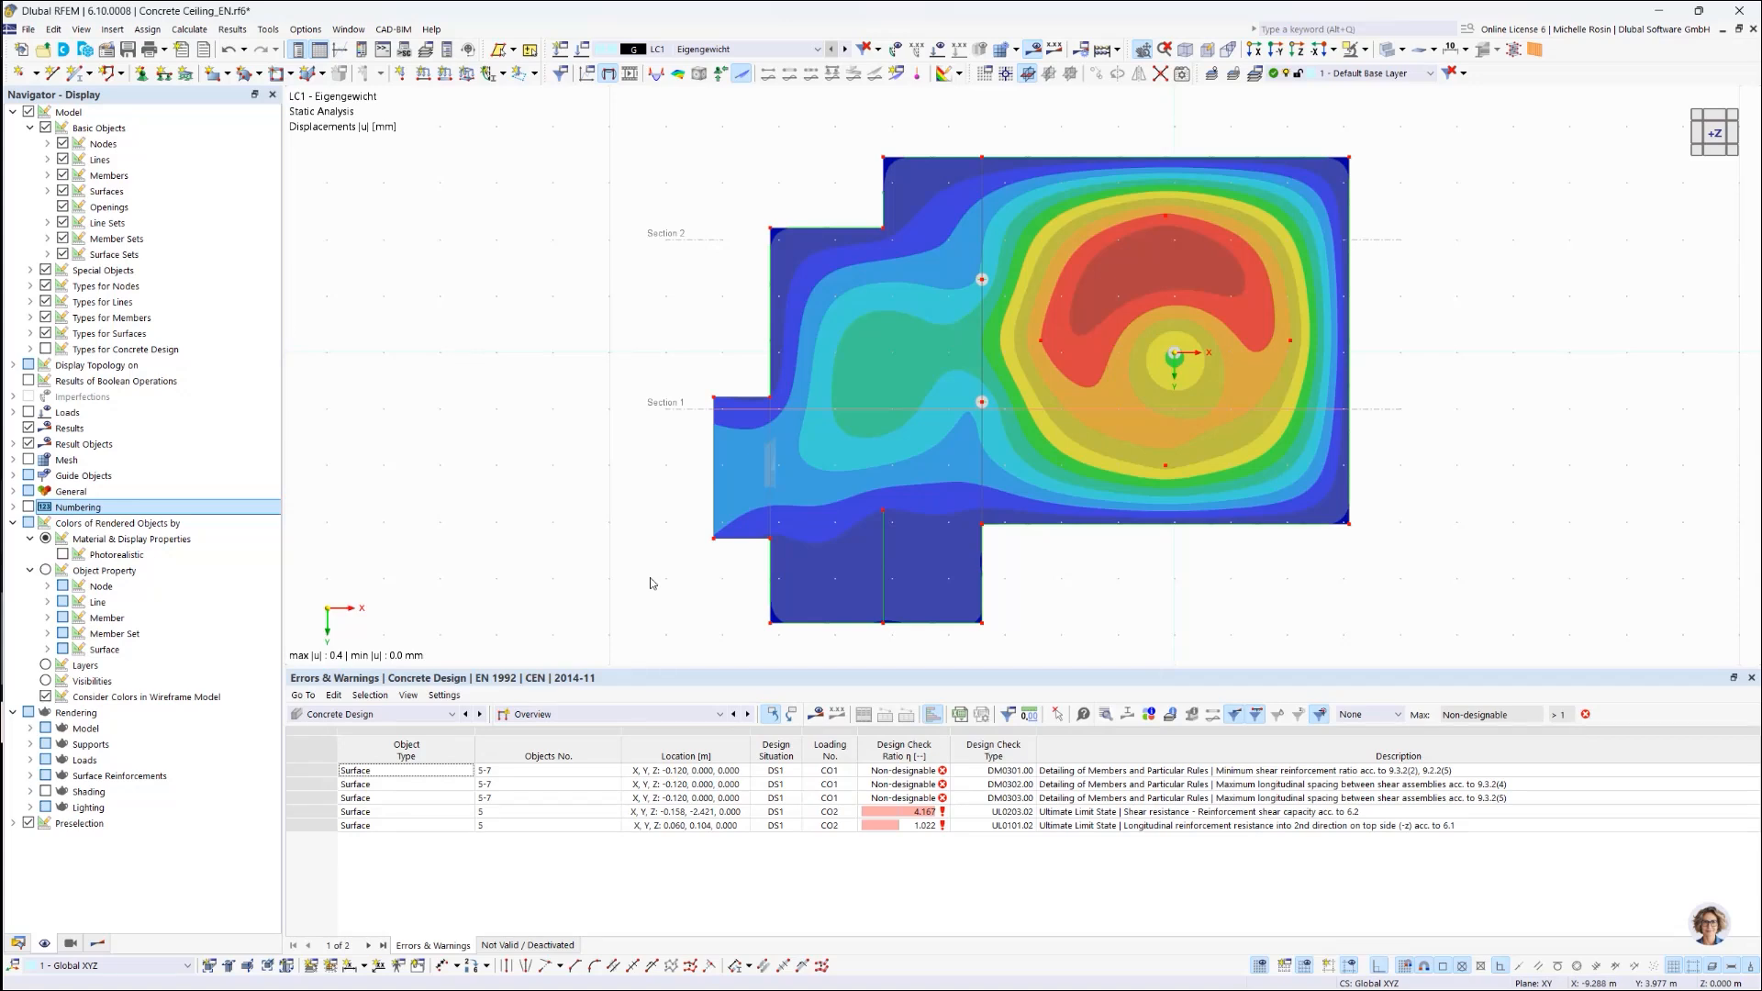
pyautogui.click(361, 51)
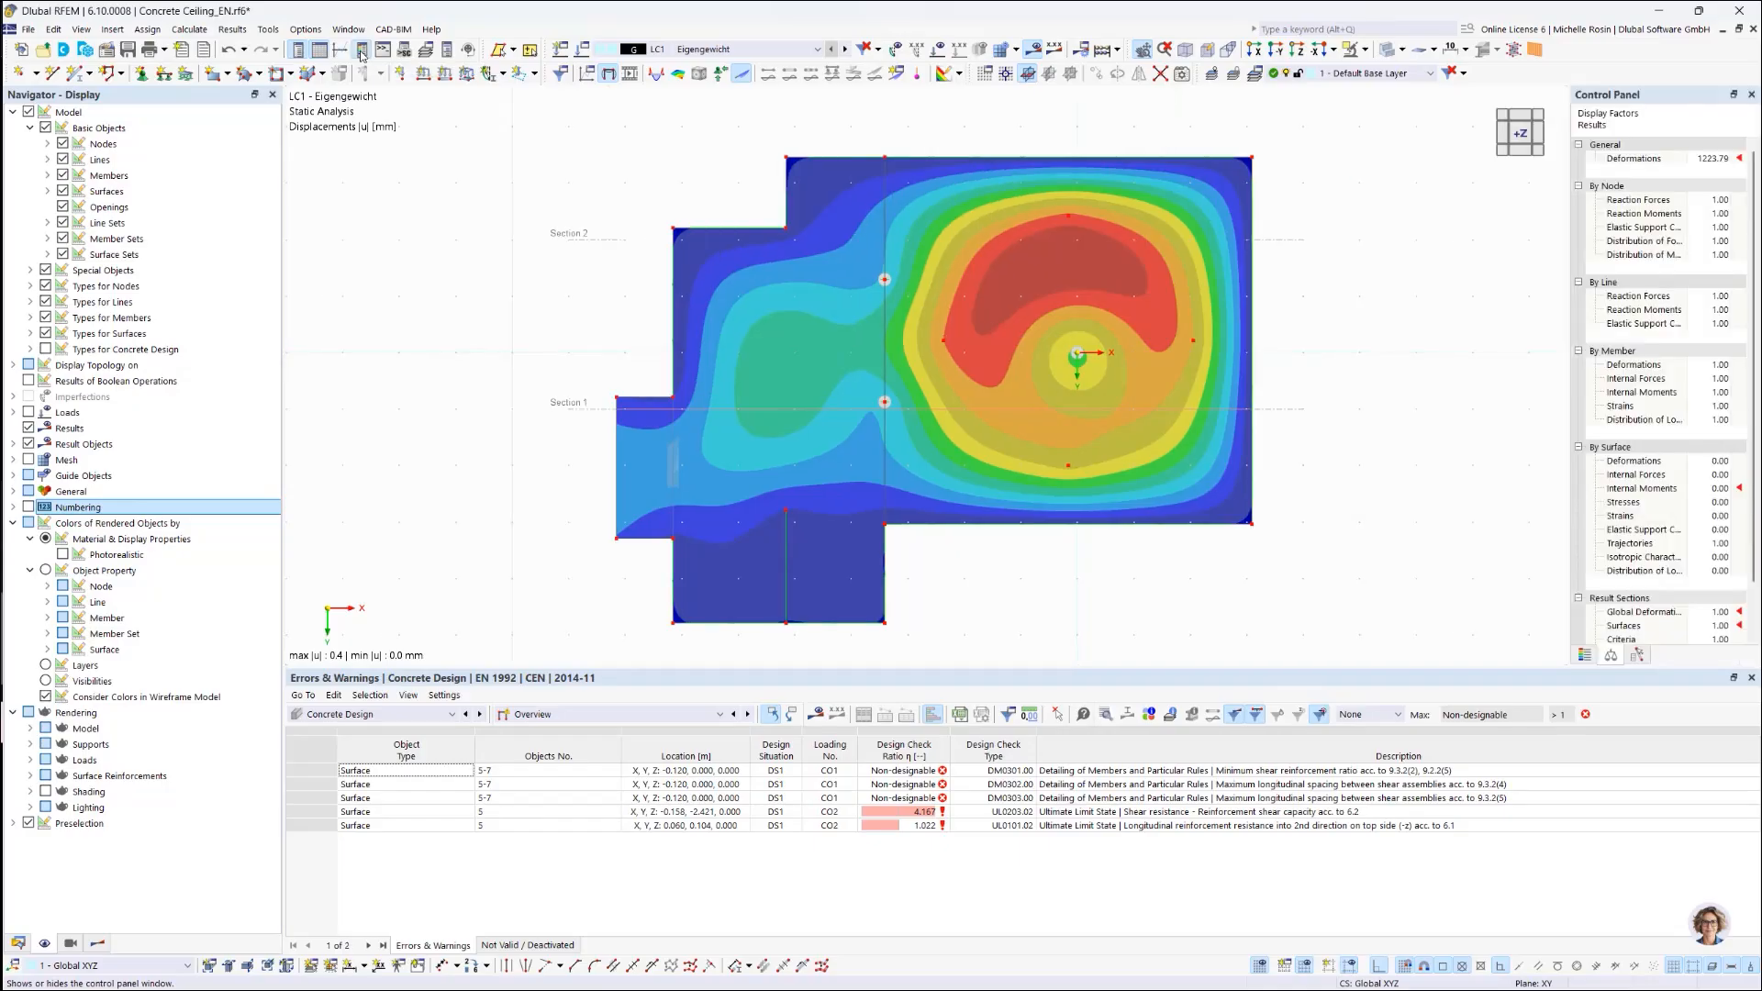
pyautogui.click(1585, 654)
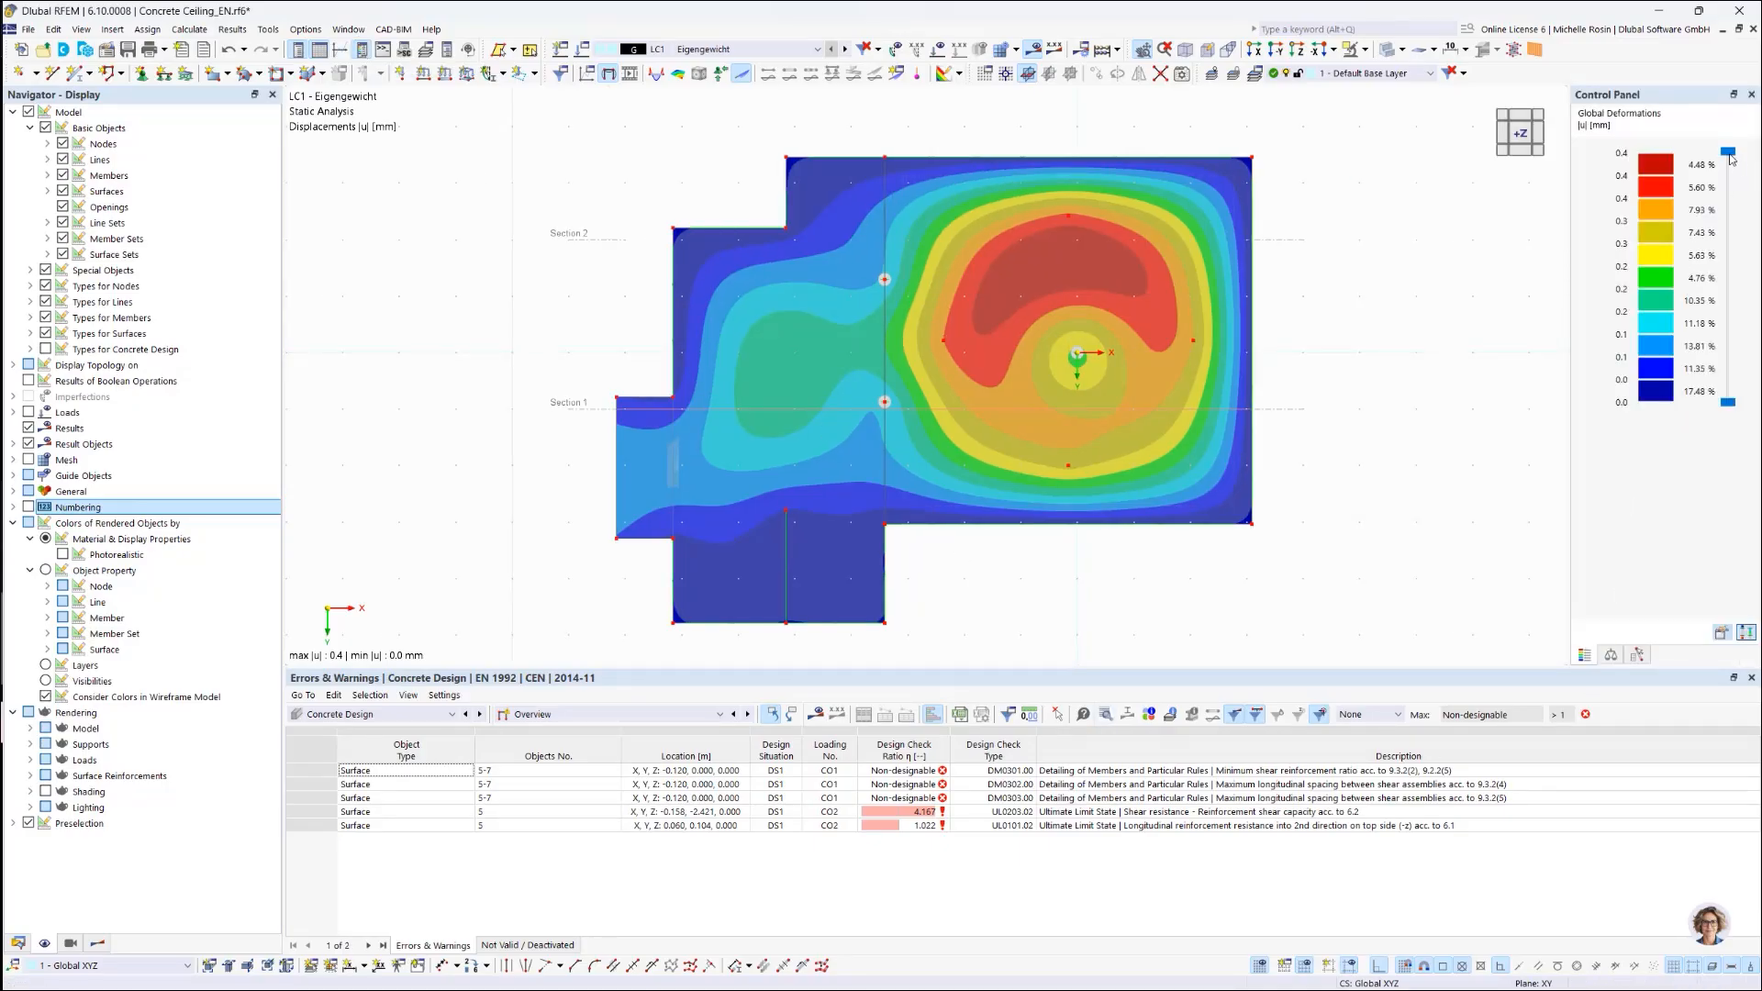
pyautogui.moveTo(1734, 174)
pyautogui.mouseDown()
pyautogui.moveTo(1735, 220)
pyautogui.moveTo(1735, 151)
pyautogui.mouseUp()
pyautogui.moveTo(1729, 404)
pyautogui.mouseDown()
pyautogui.moveTo(1730, 335)
pyautogui.moveTo(1728, 402)
pyautogui.mouseUp()
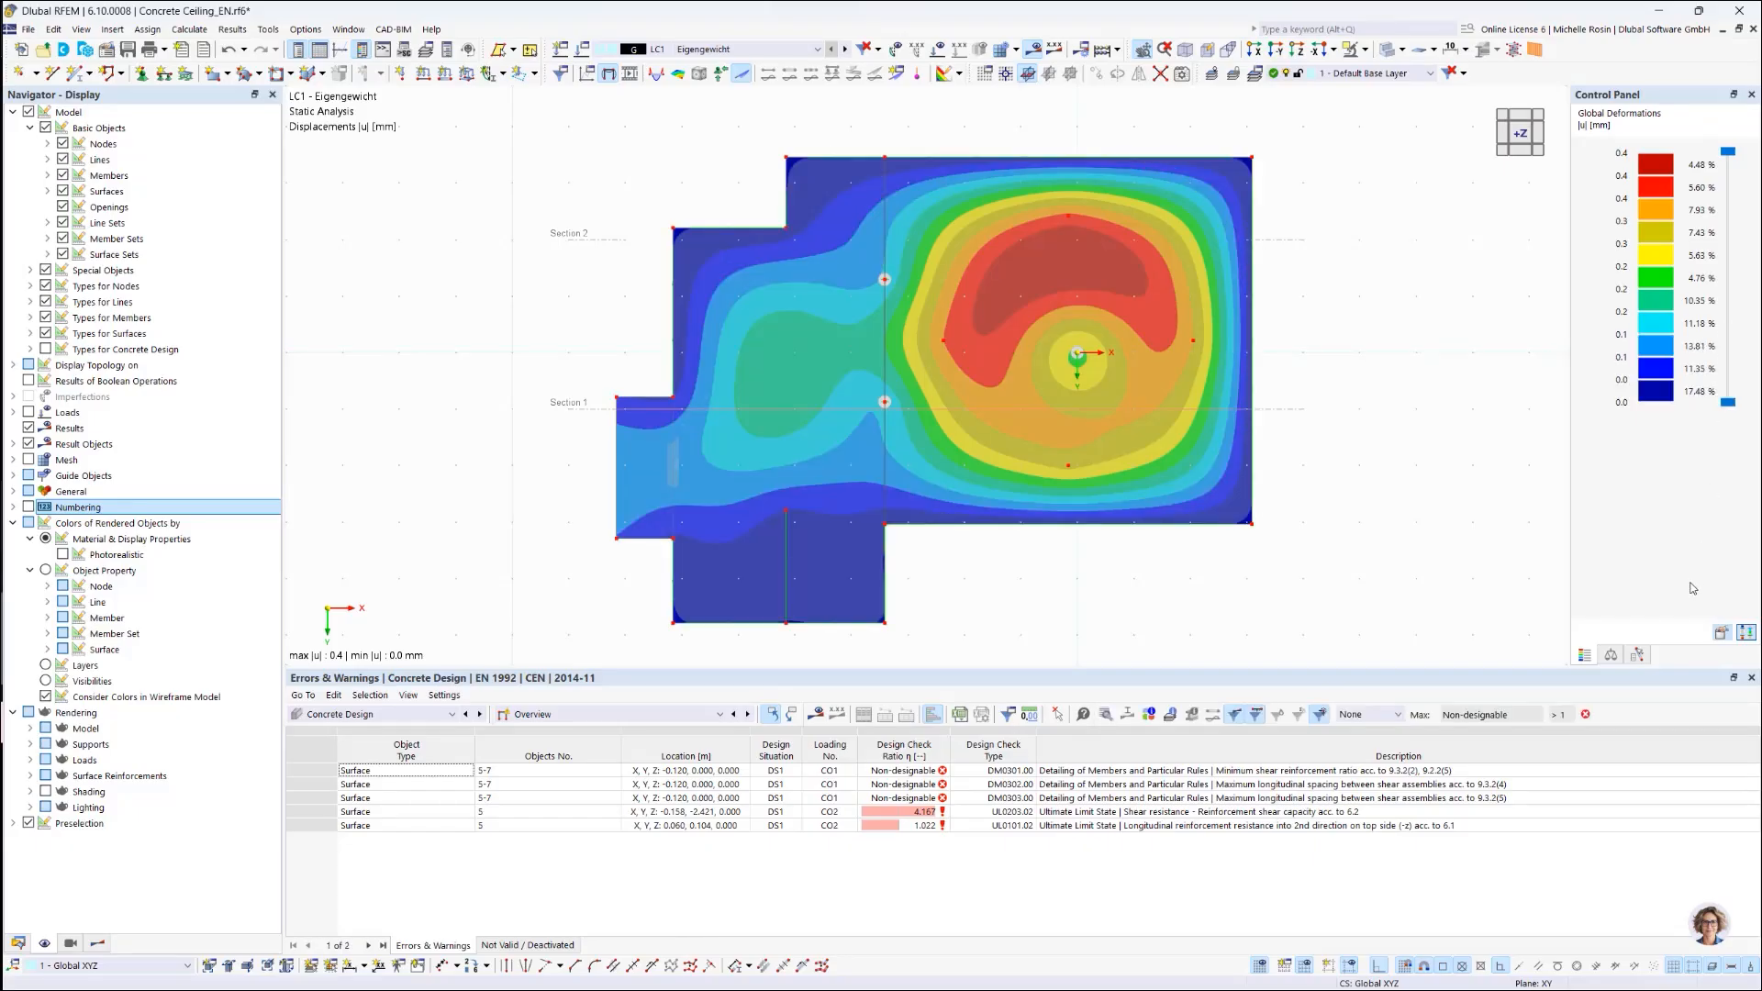
pyautogui.click(1745, 633)
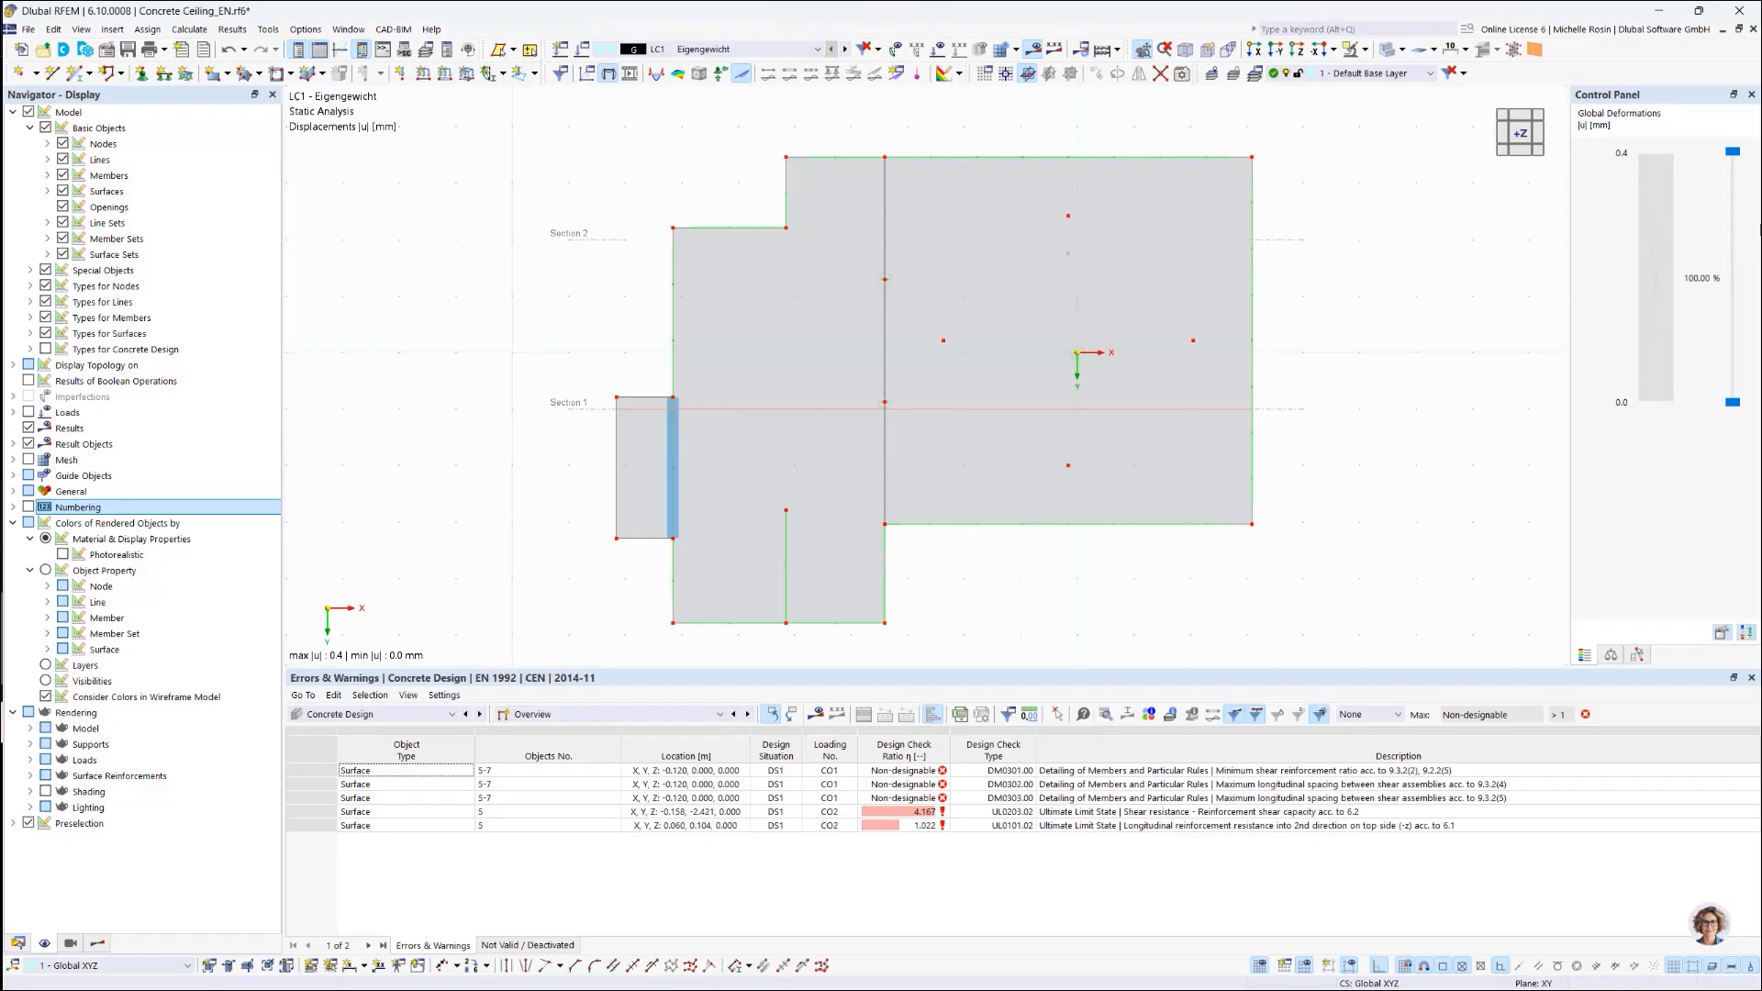
pyautogui.moveTo(1733, 151); pyautogui.dragTo(1729, 174)
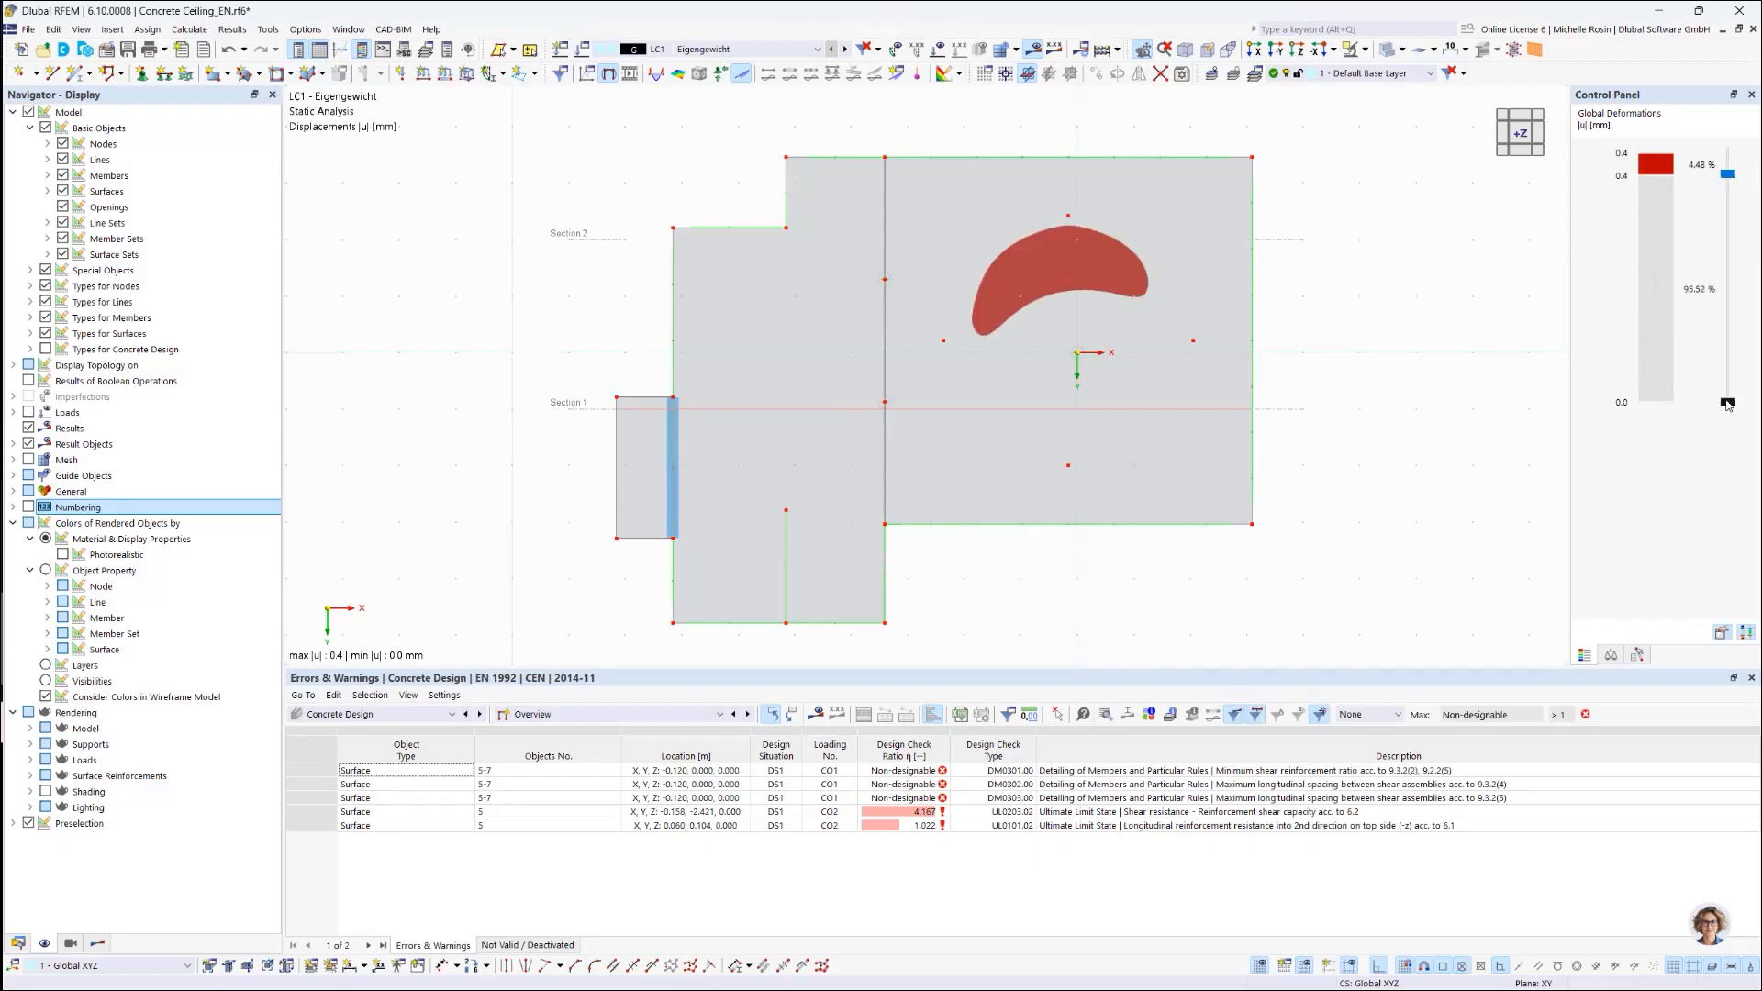
pyautogui.moveTo(1728, 405)
pyautogui.mouseDown()
pyautogui.moveTo(1729, 386)
pyautogui.moveTo(1729, 404)
pyautogui.mouseUp()
pyautogui.moveTo(1729, 174); pyautogui.dragTo(1729, 152)
pyautogui.click(1745, 633)
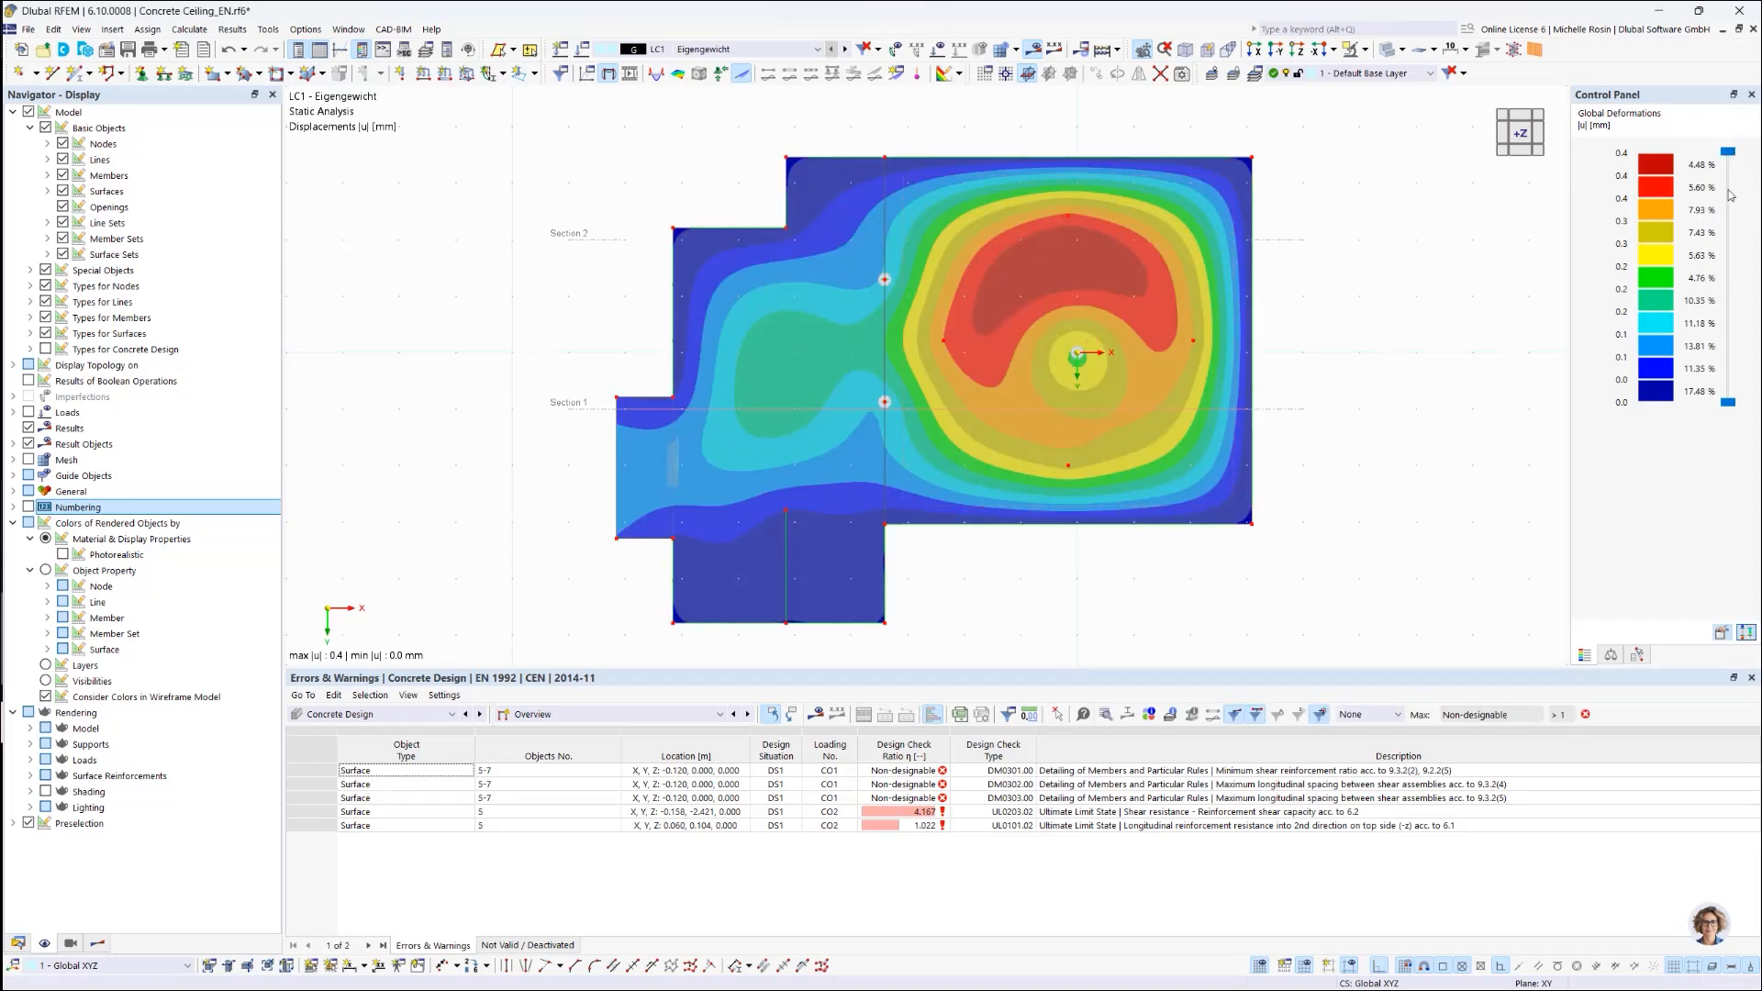
pyautogui.click(1751, 96)
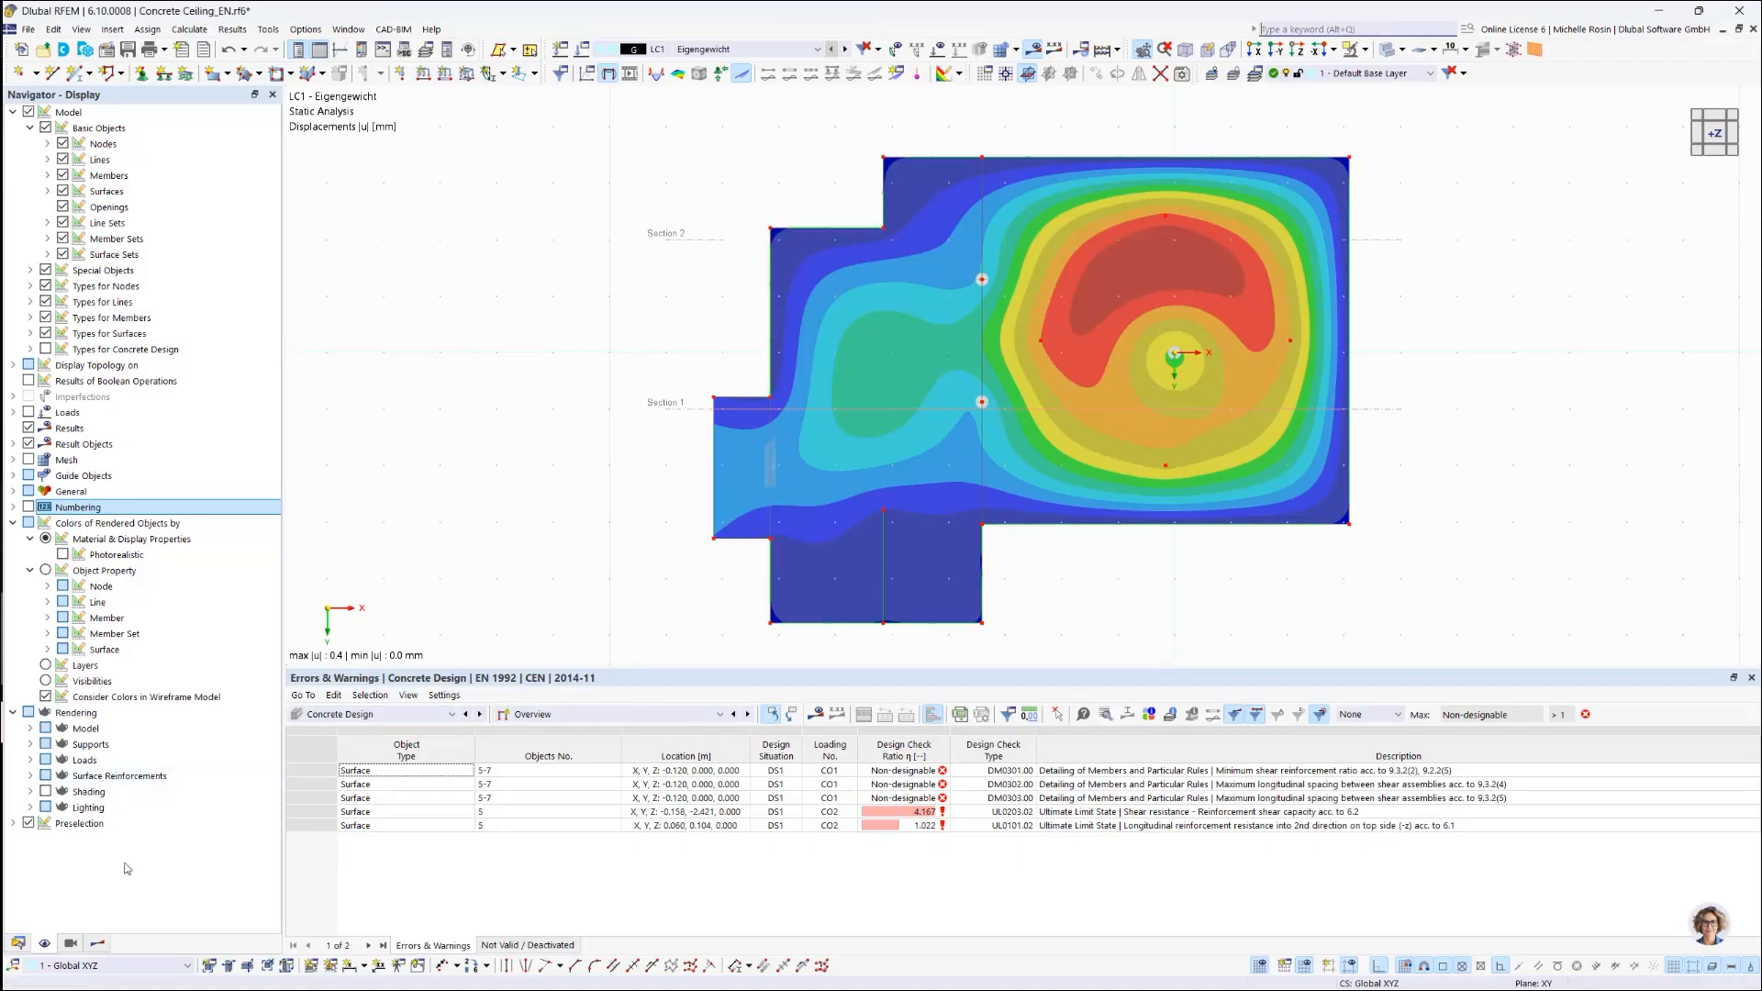
# Step: Create a new printout report from the Printout Reports node in the Data navigator
pyautogui.click(18, 943)
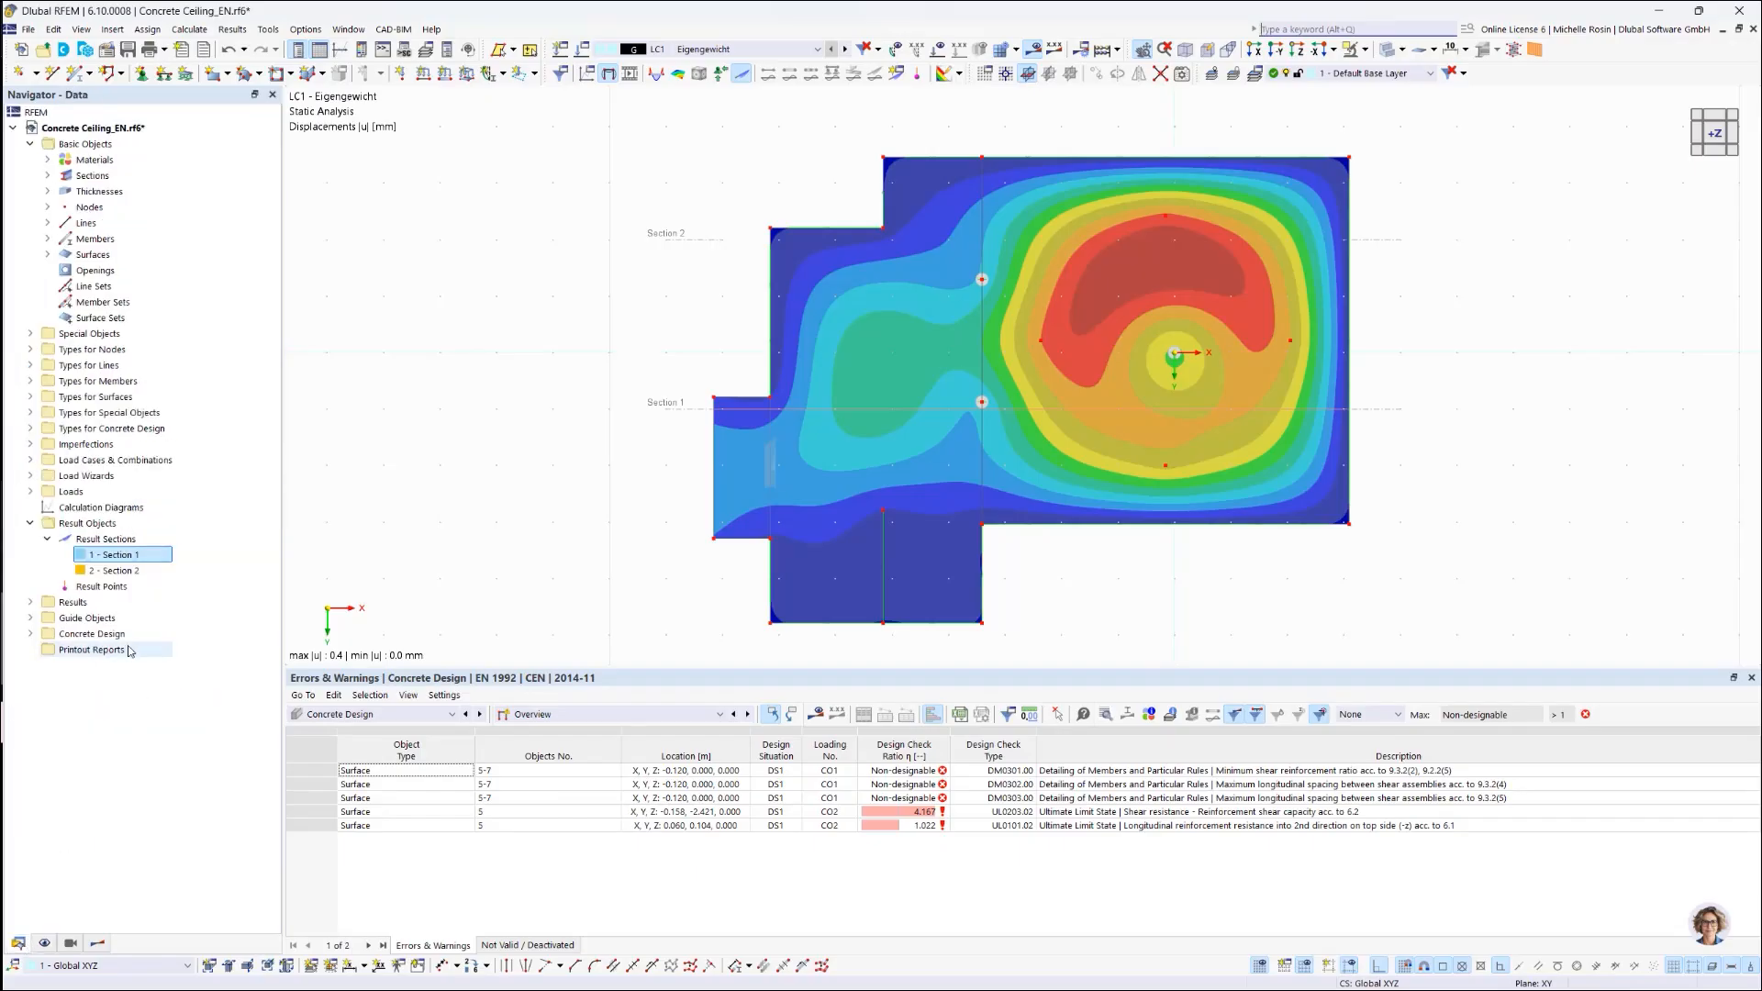
pyautogui.rightClick(79, 654)
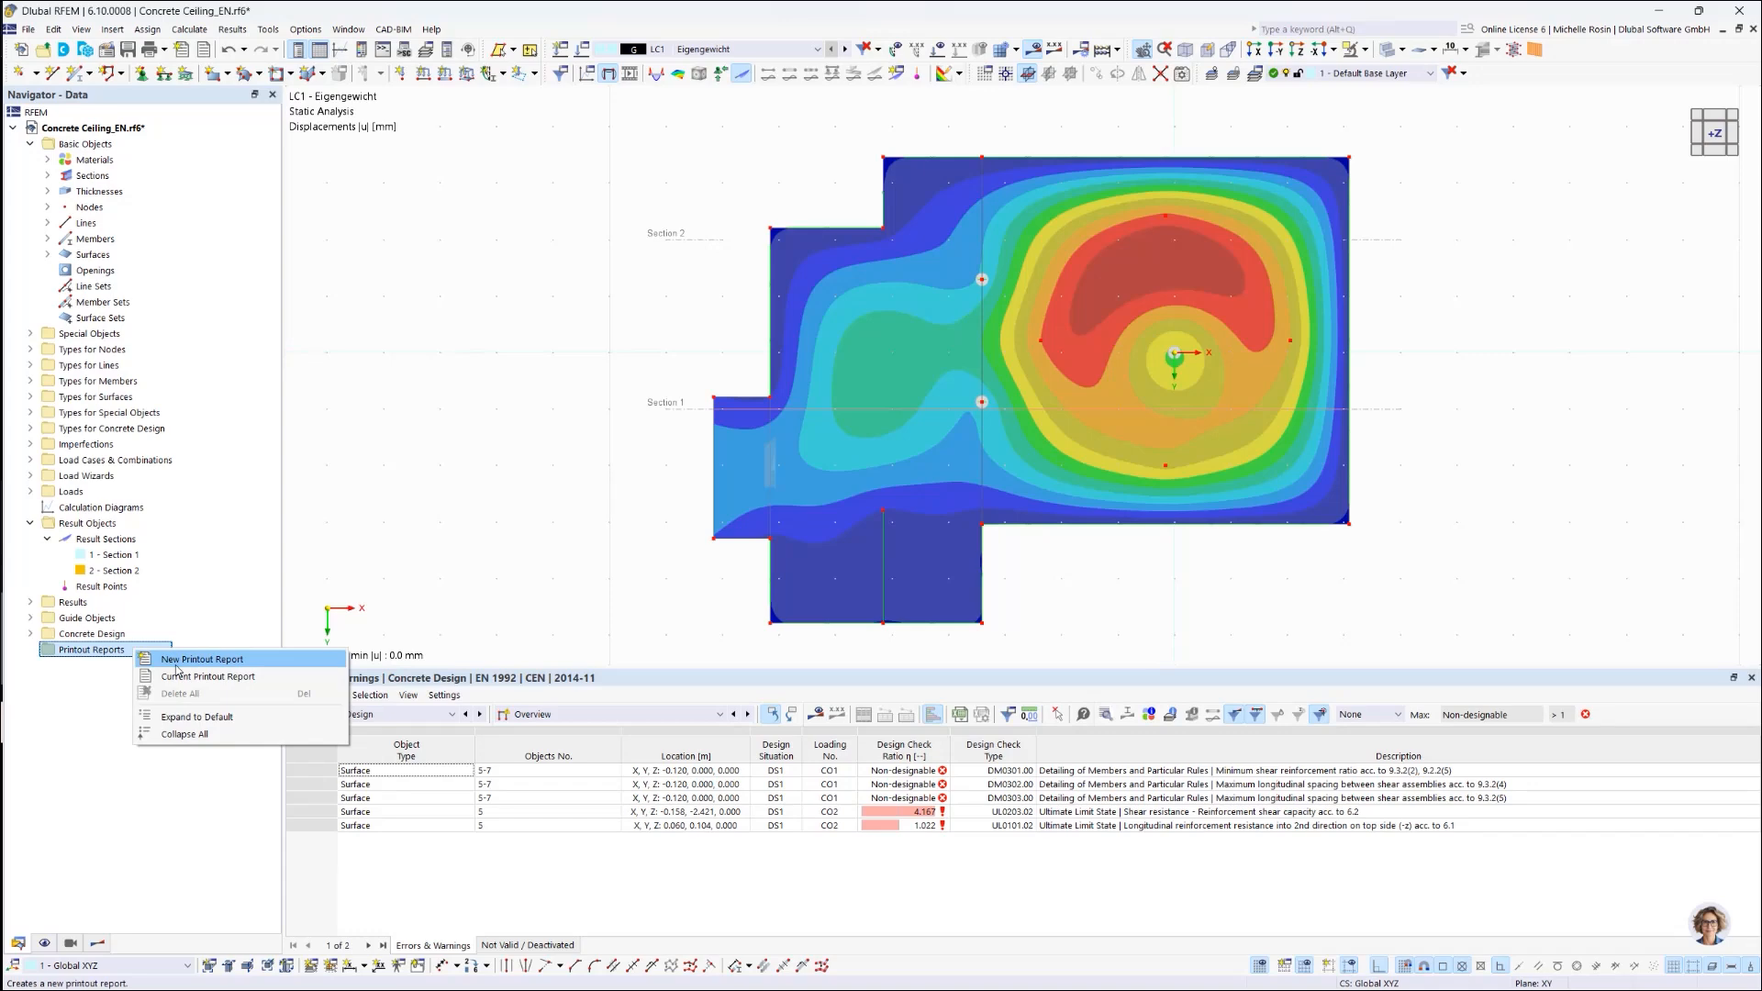
pyautogui.click(176, 664)
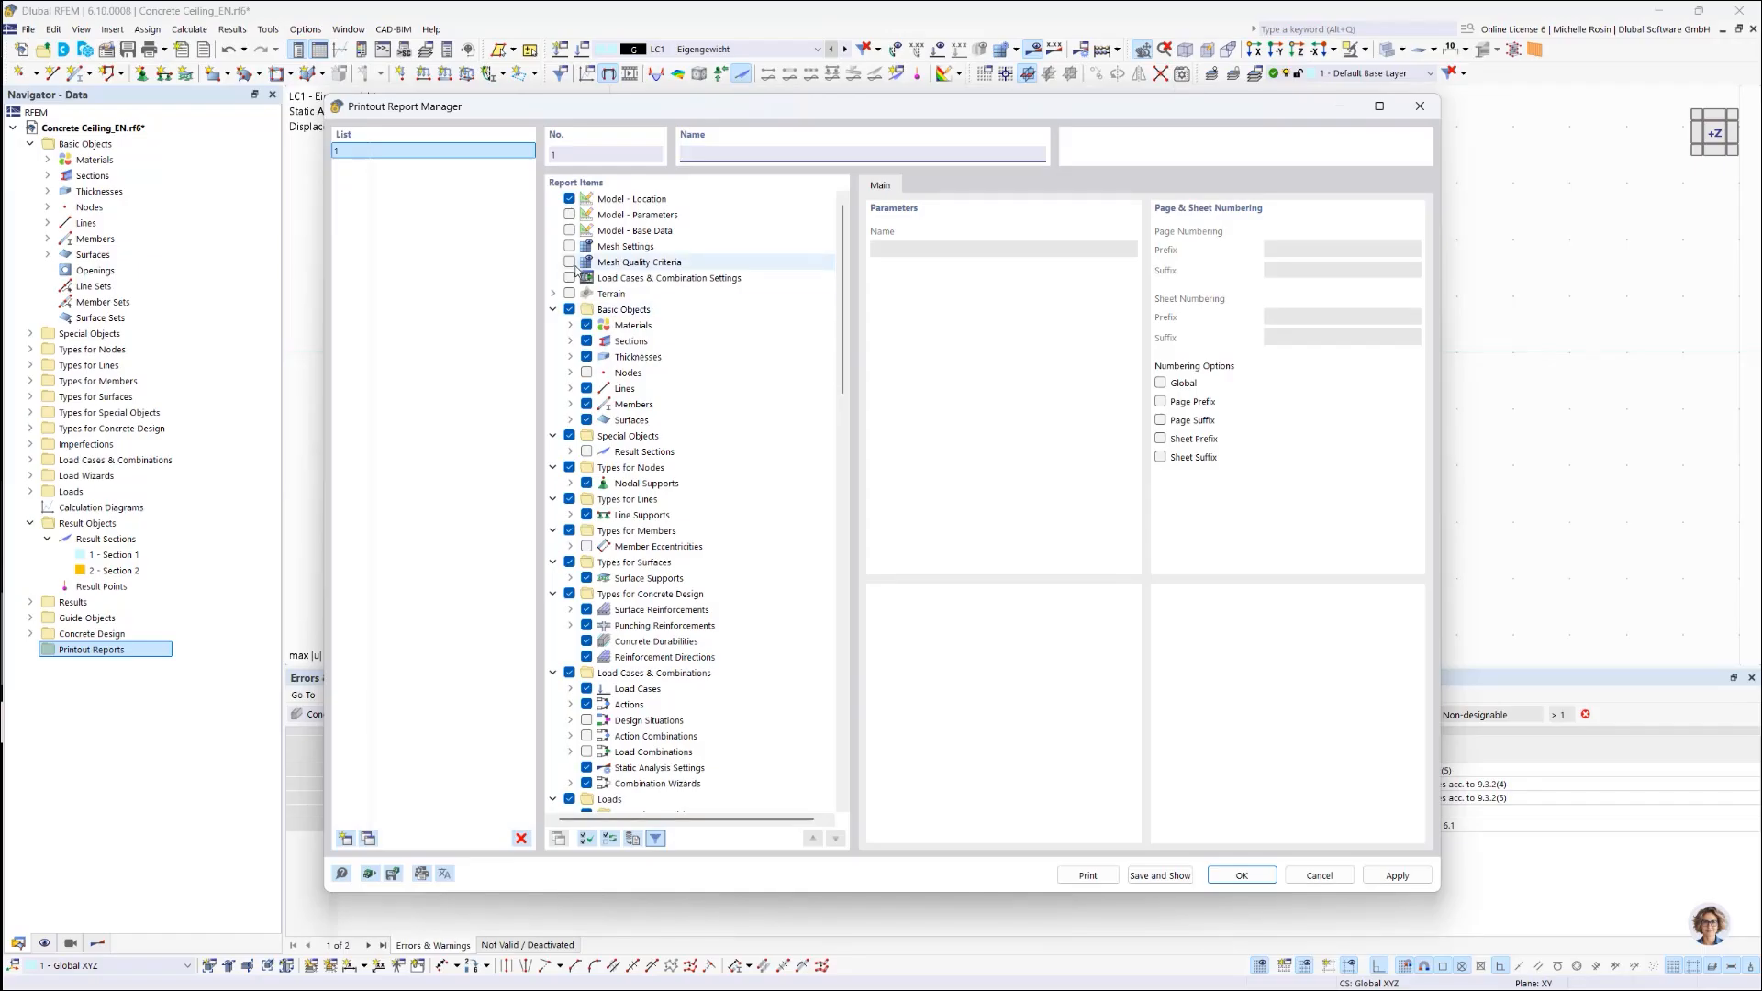
# Step: Load the 'Input data and reduced results' template into the new report
pyautogui.scroll(-3, 633, 590)
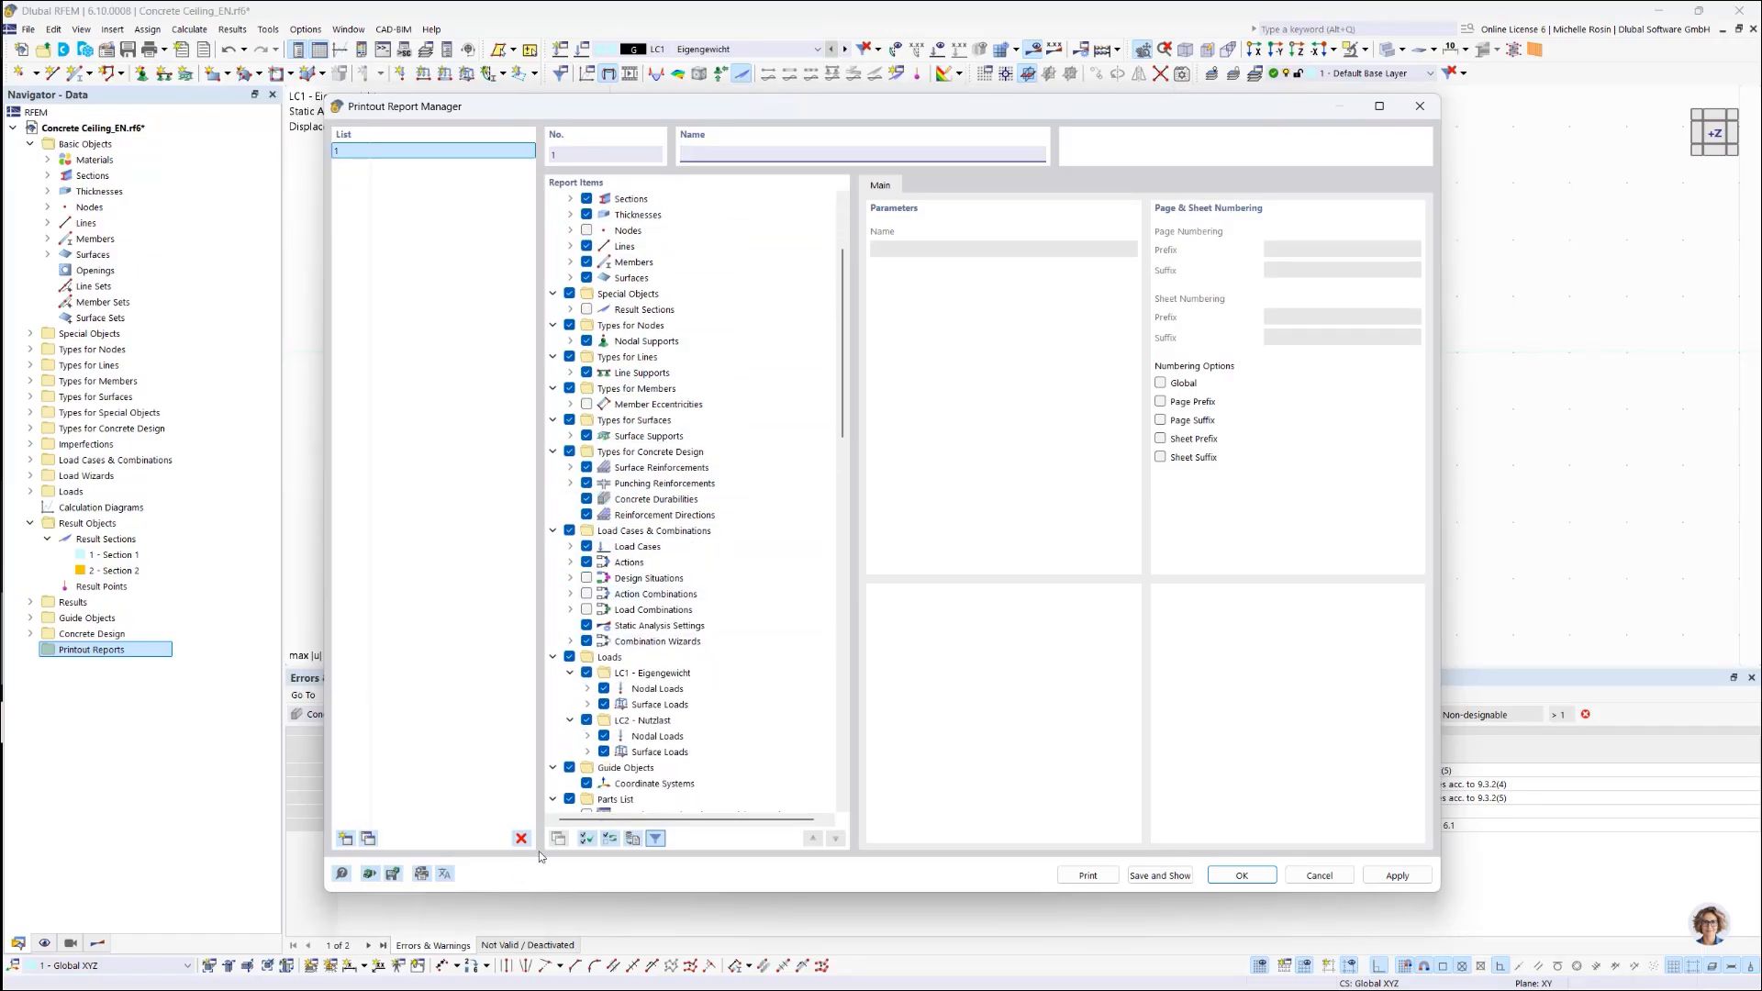
pyautogui.scroll(-2, 656, 677)
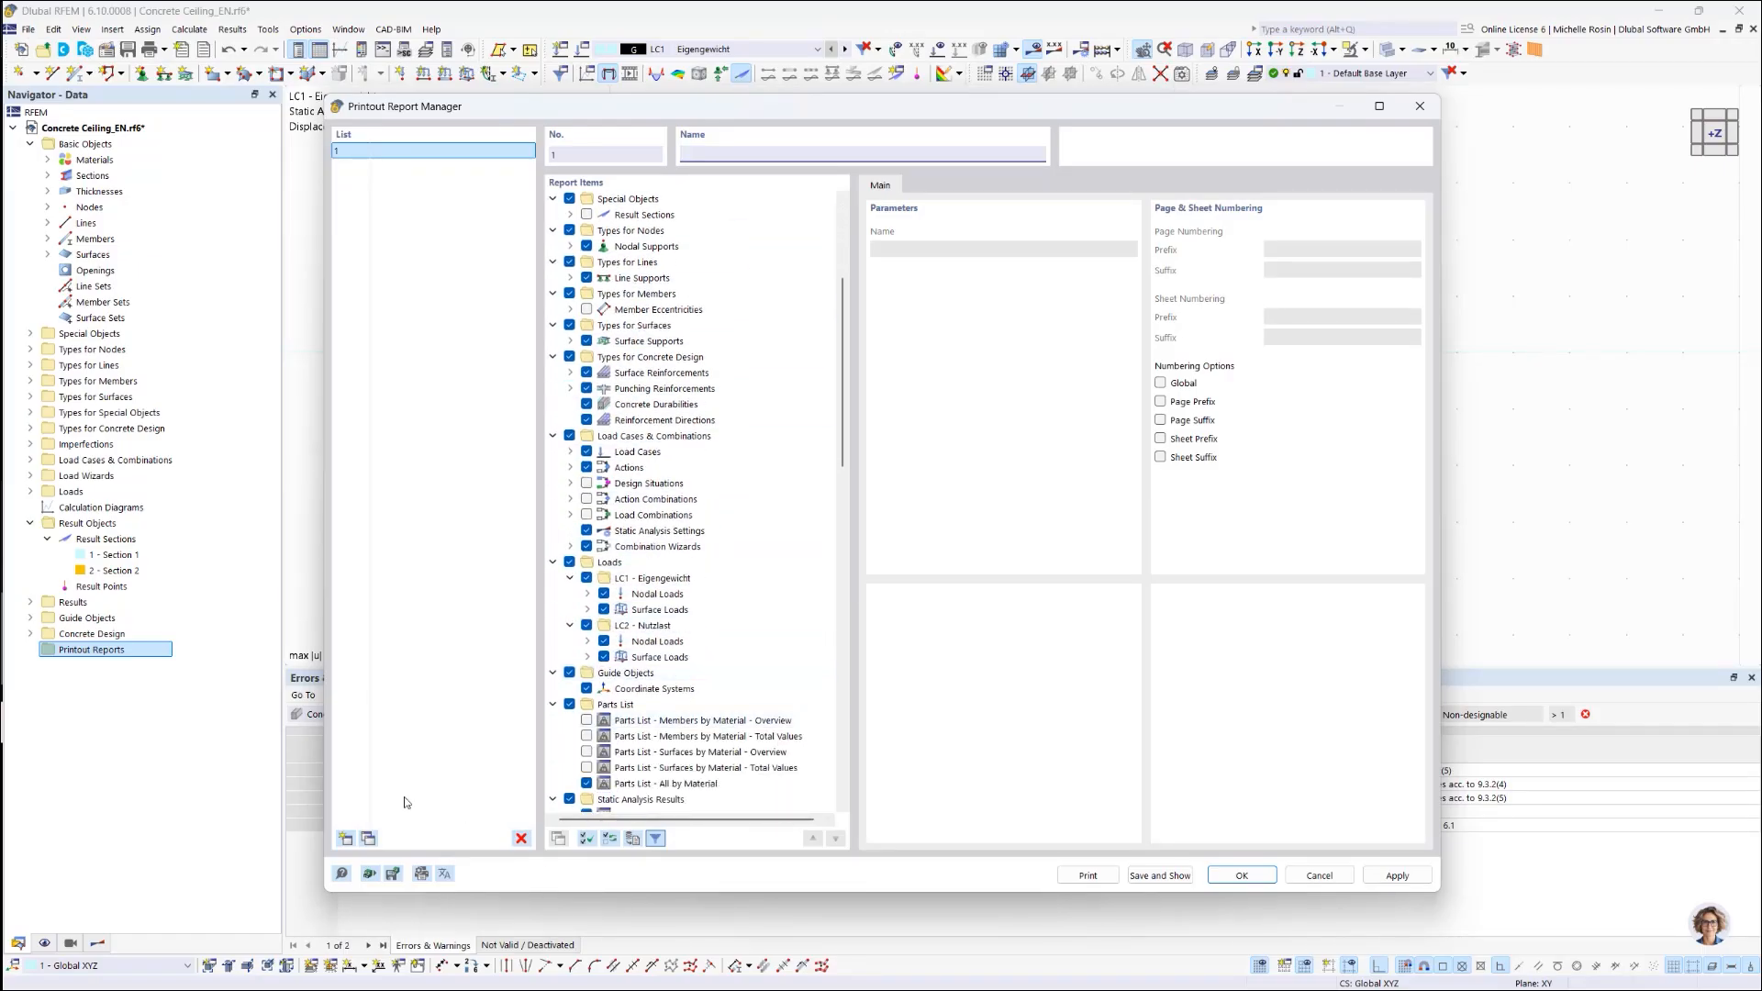
pyautogui.click(368, 874)
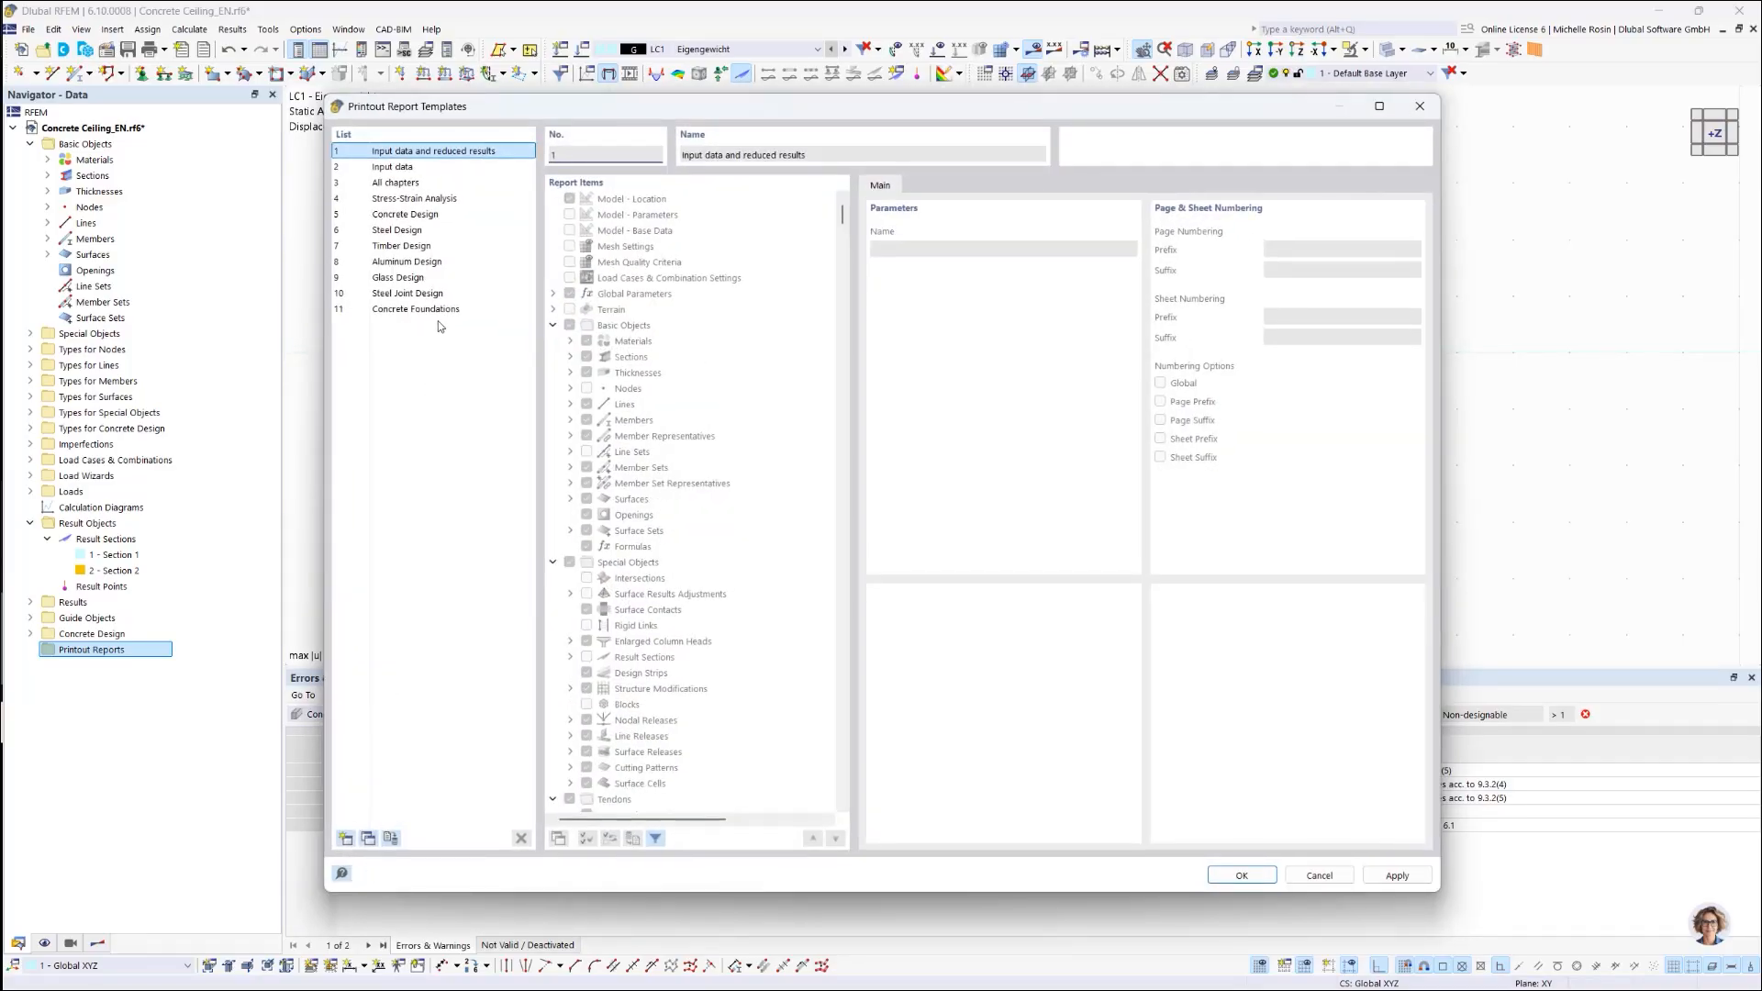
pyautogui.click(404, 166)
pyautogui.click(413, 182)
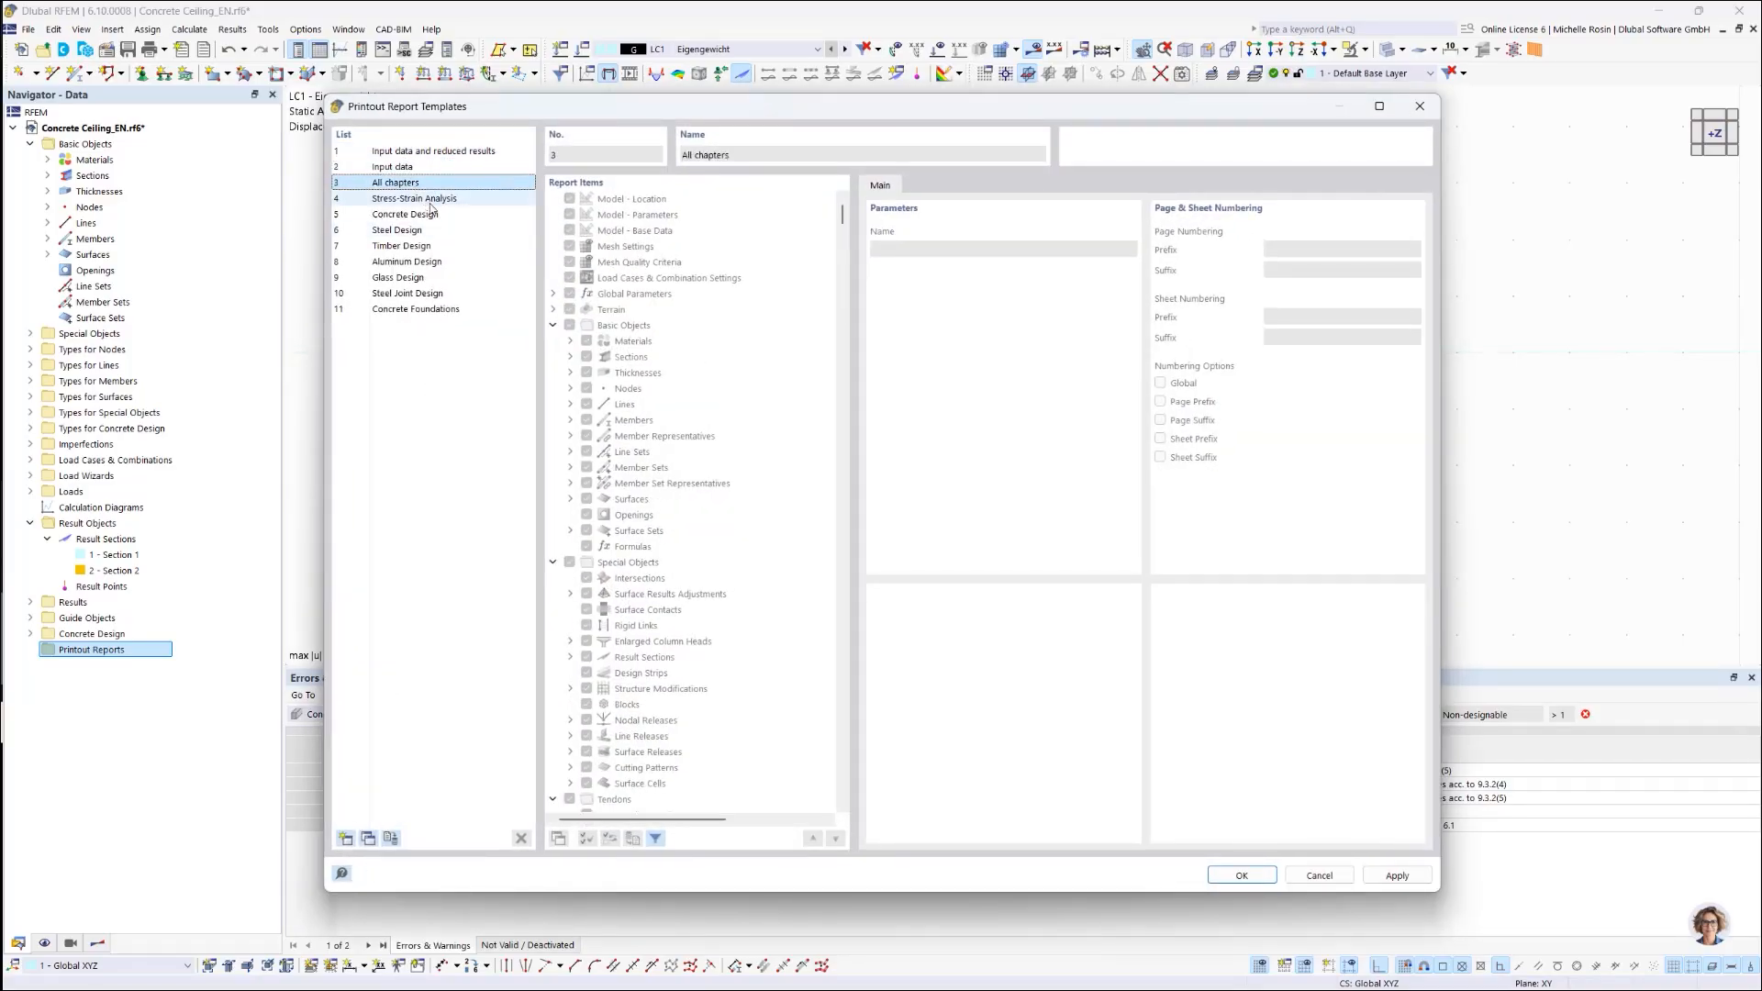
pyautogui.click(403, 214)
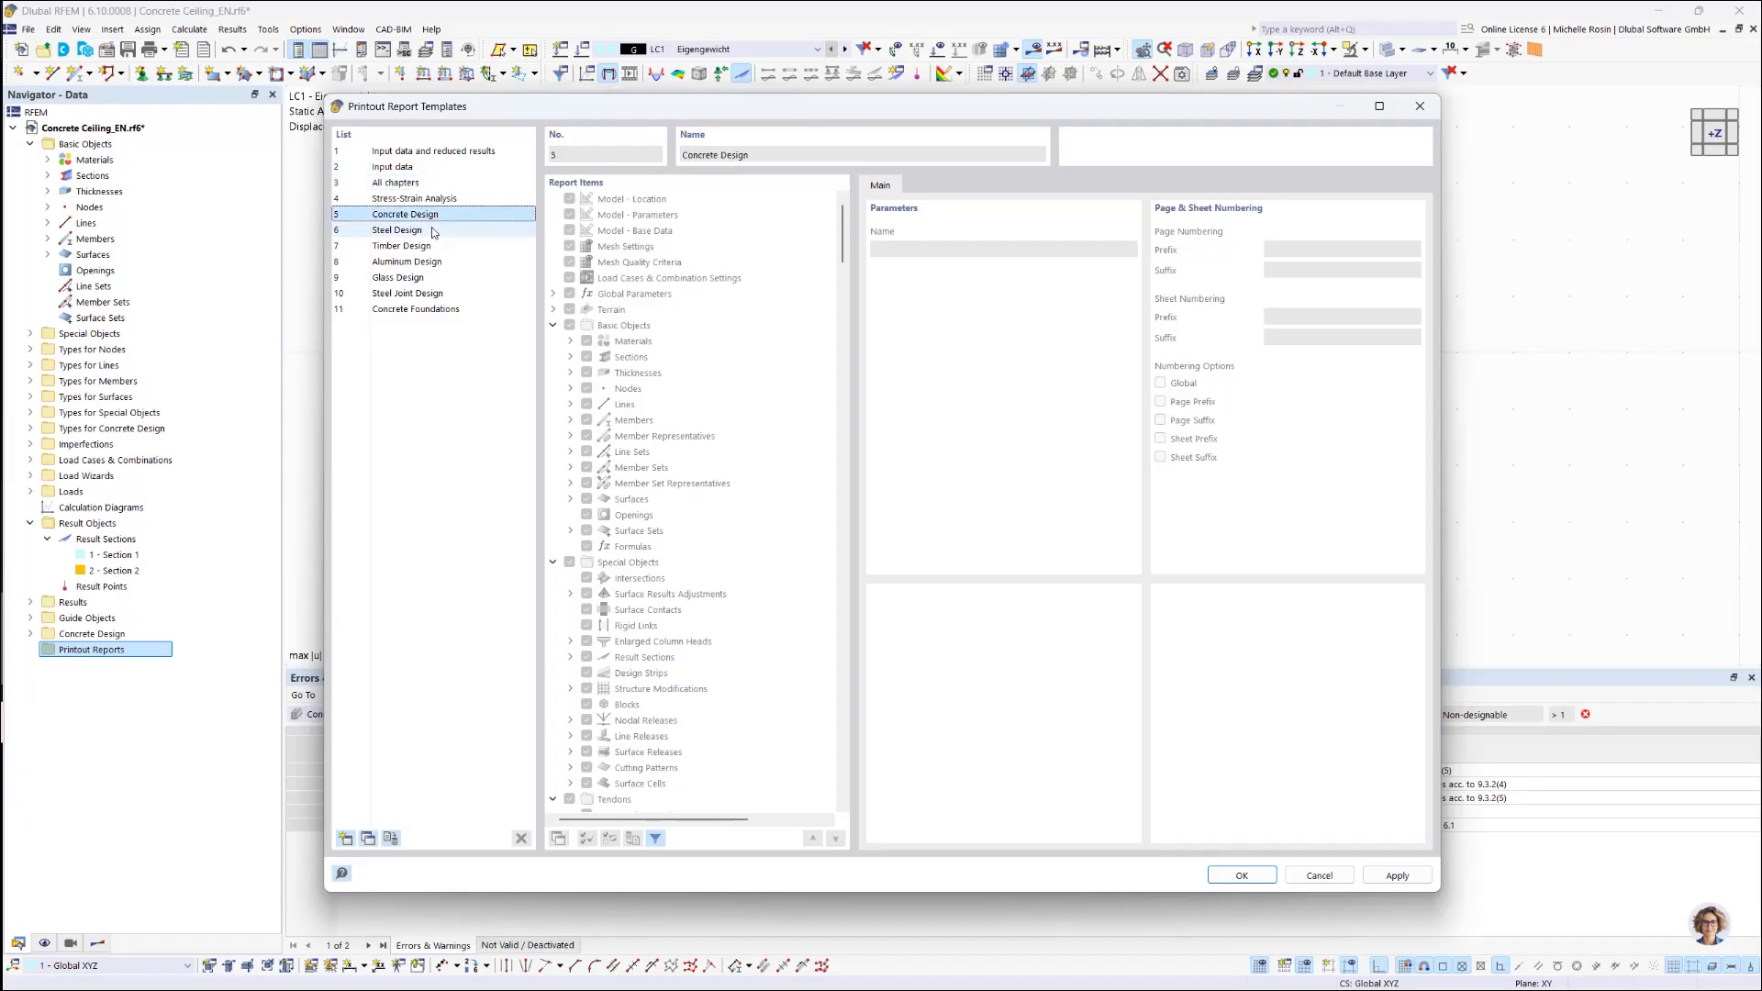
pyautogui.click(399, 229)
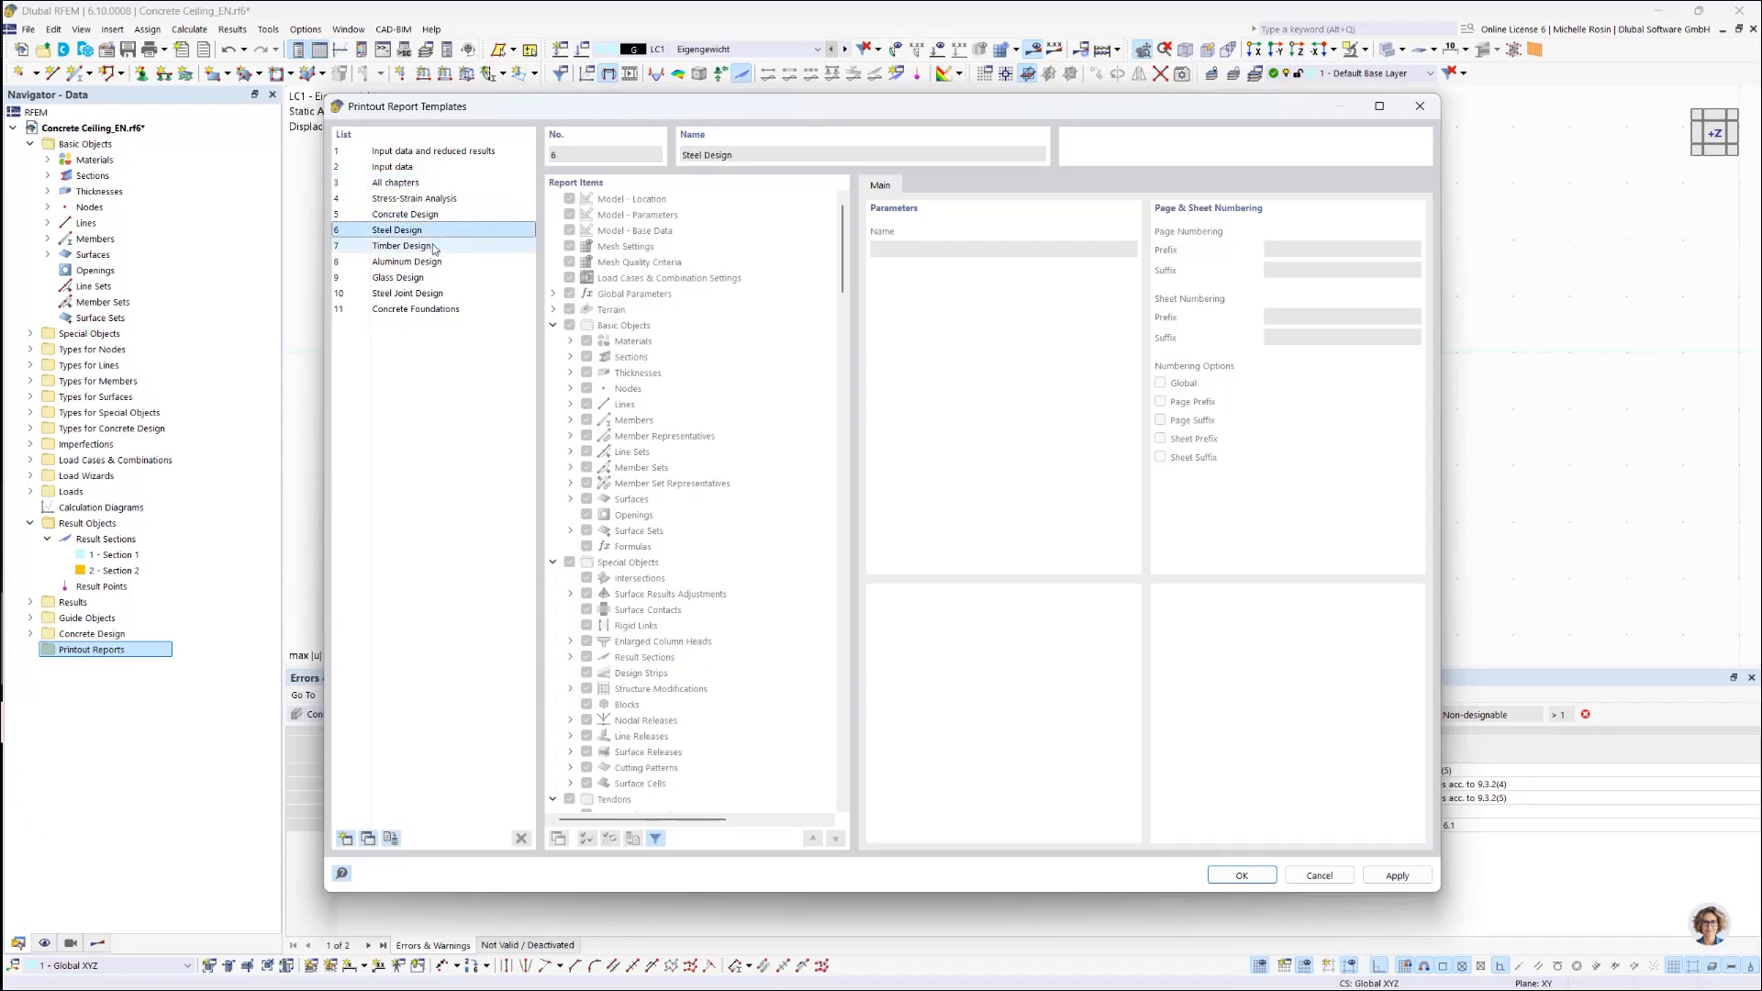
pyautogui.click(386, 152)
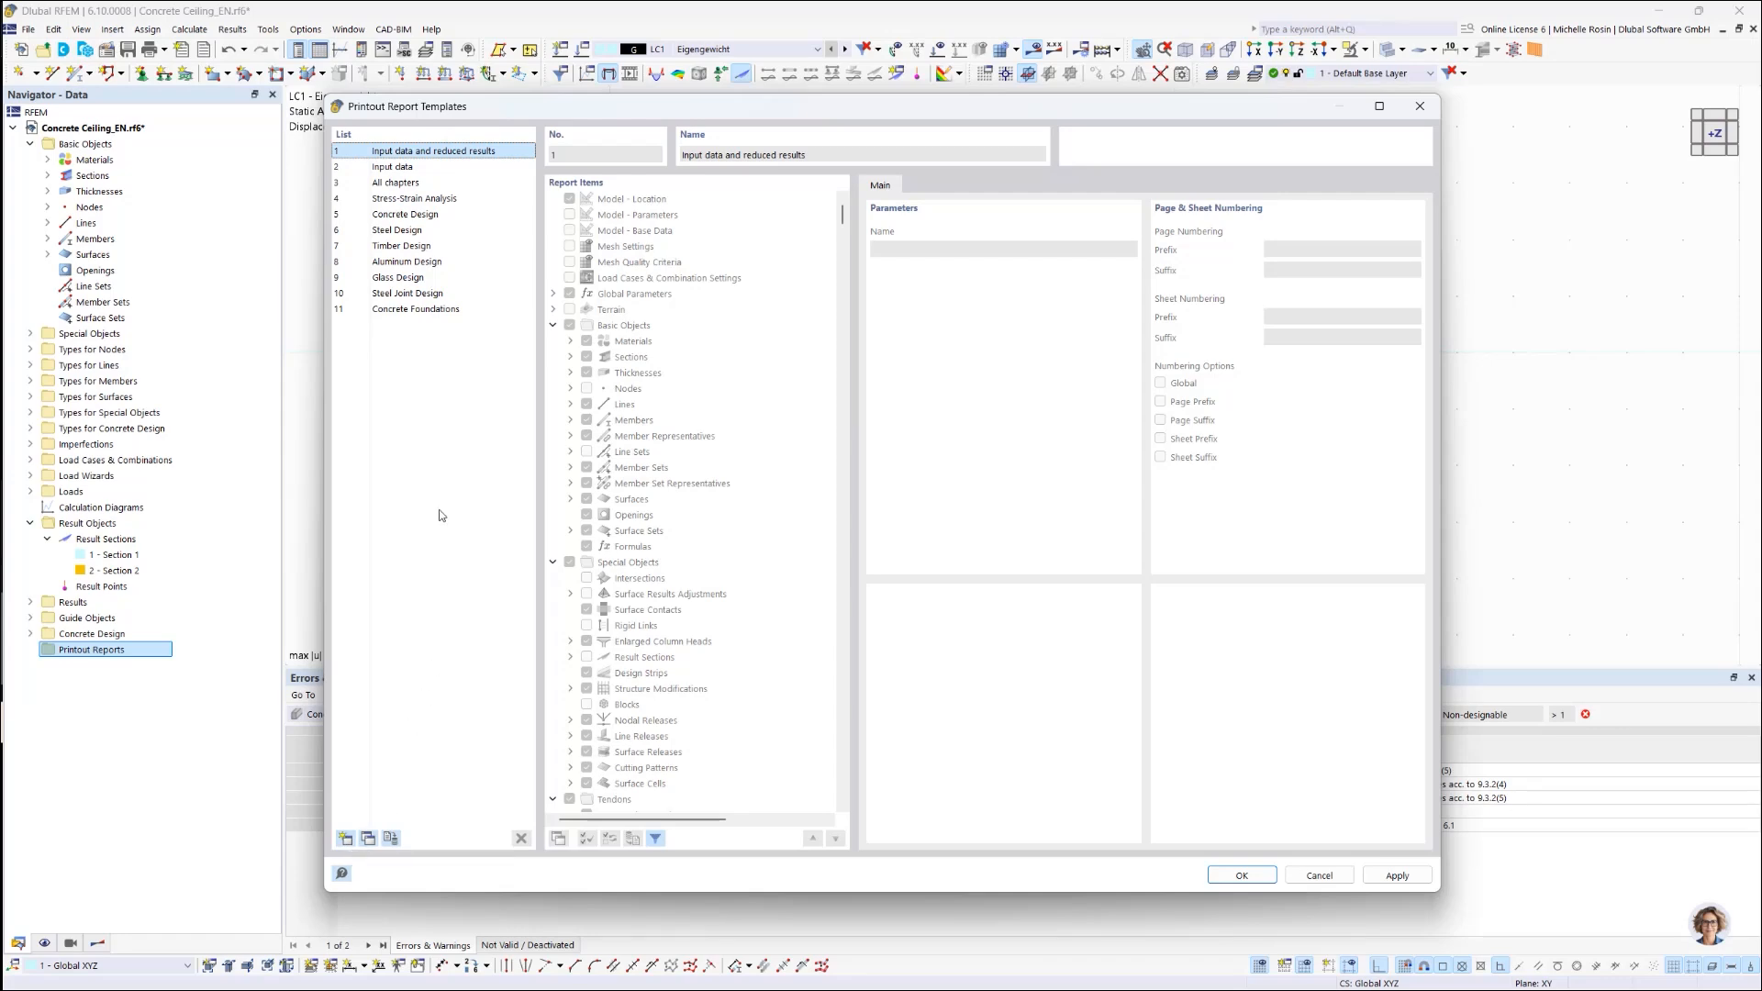
pyautogui.click(1240, 877)
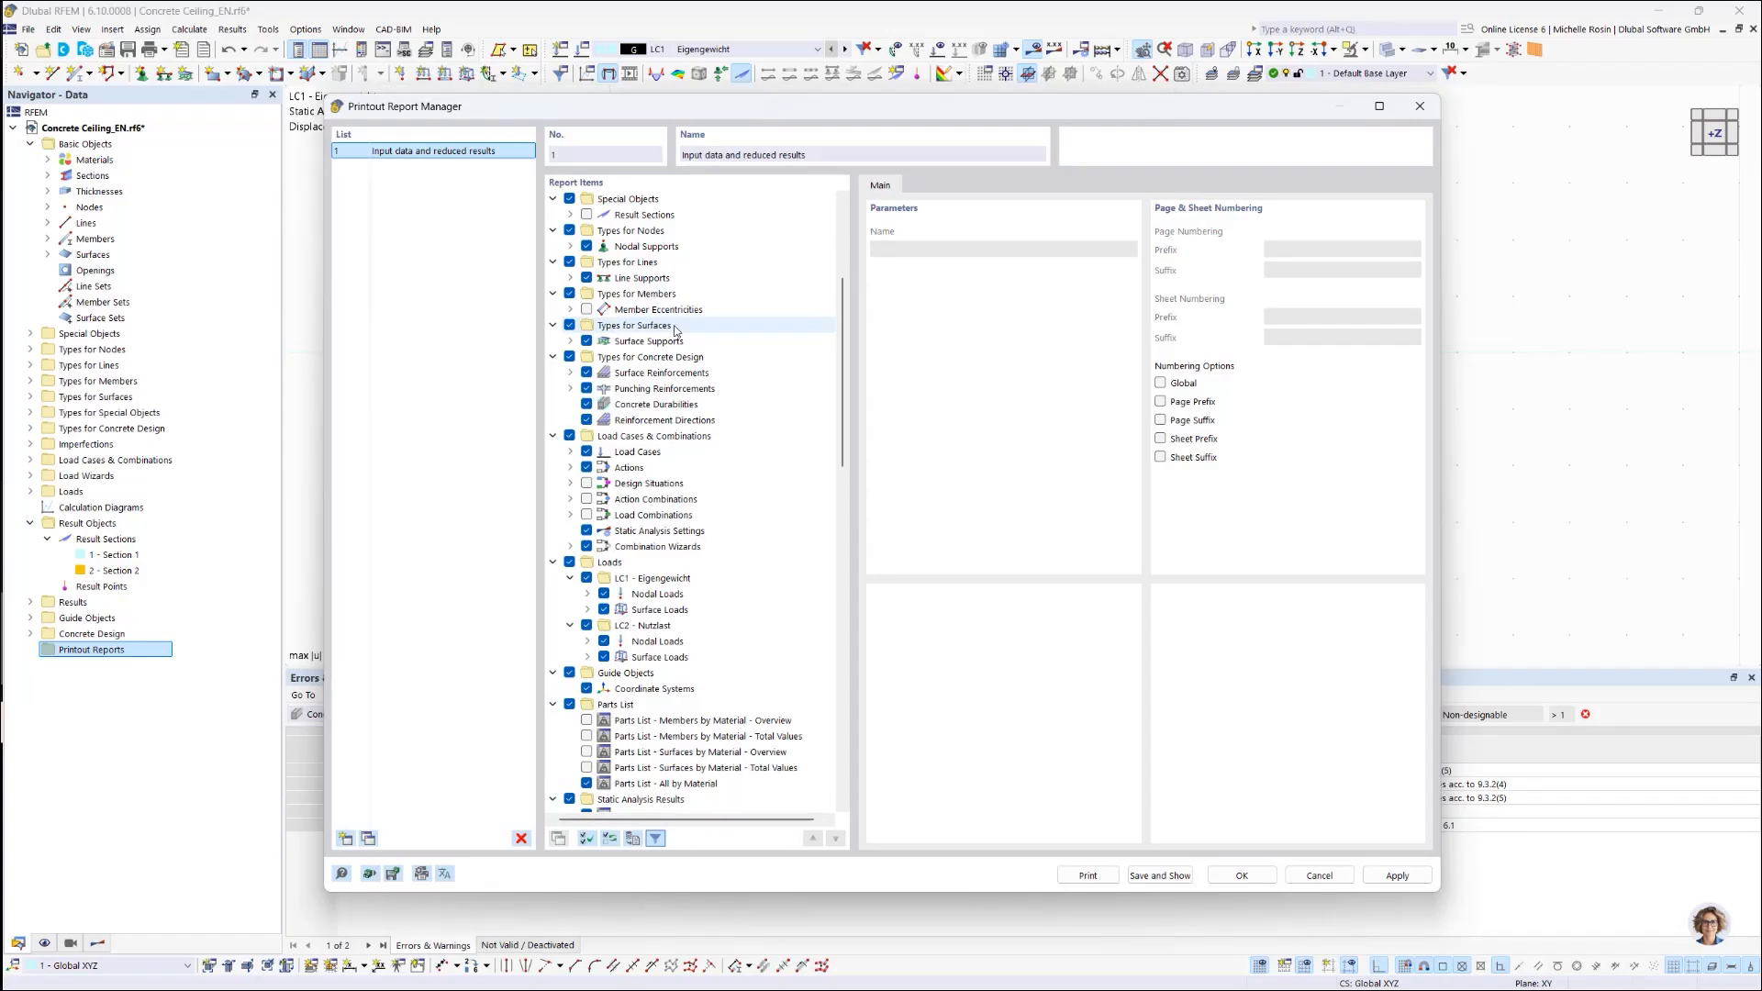
# Step: Save and preview the 122-page report, scroll through its pages, then close the preview
pyautogui.scroll(2, 675, 330)
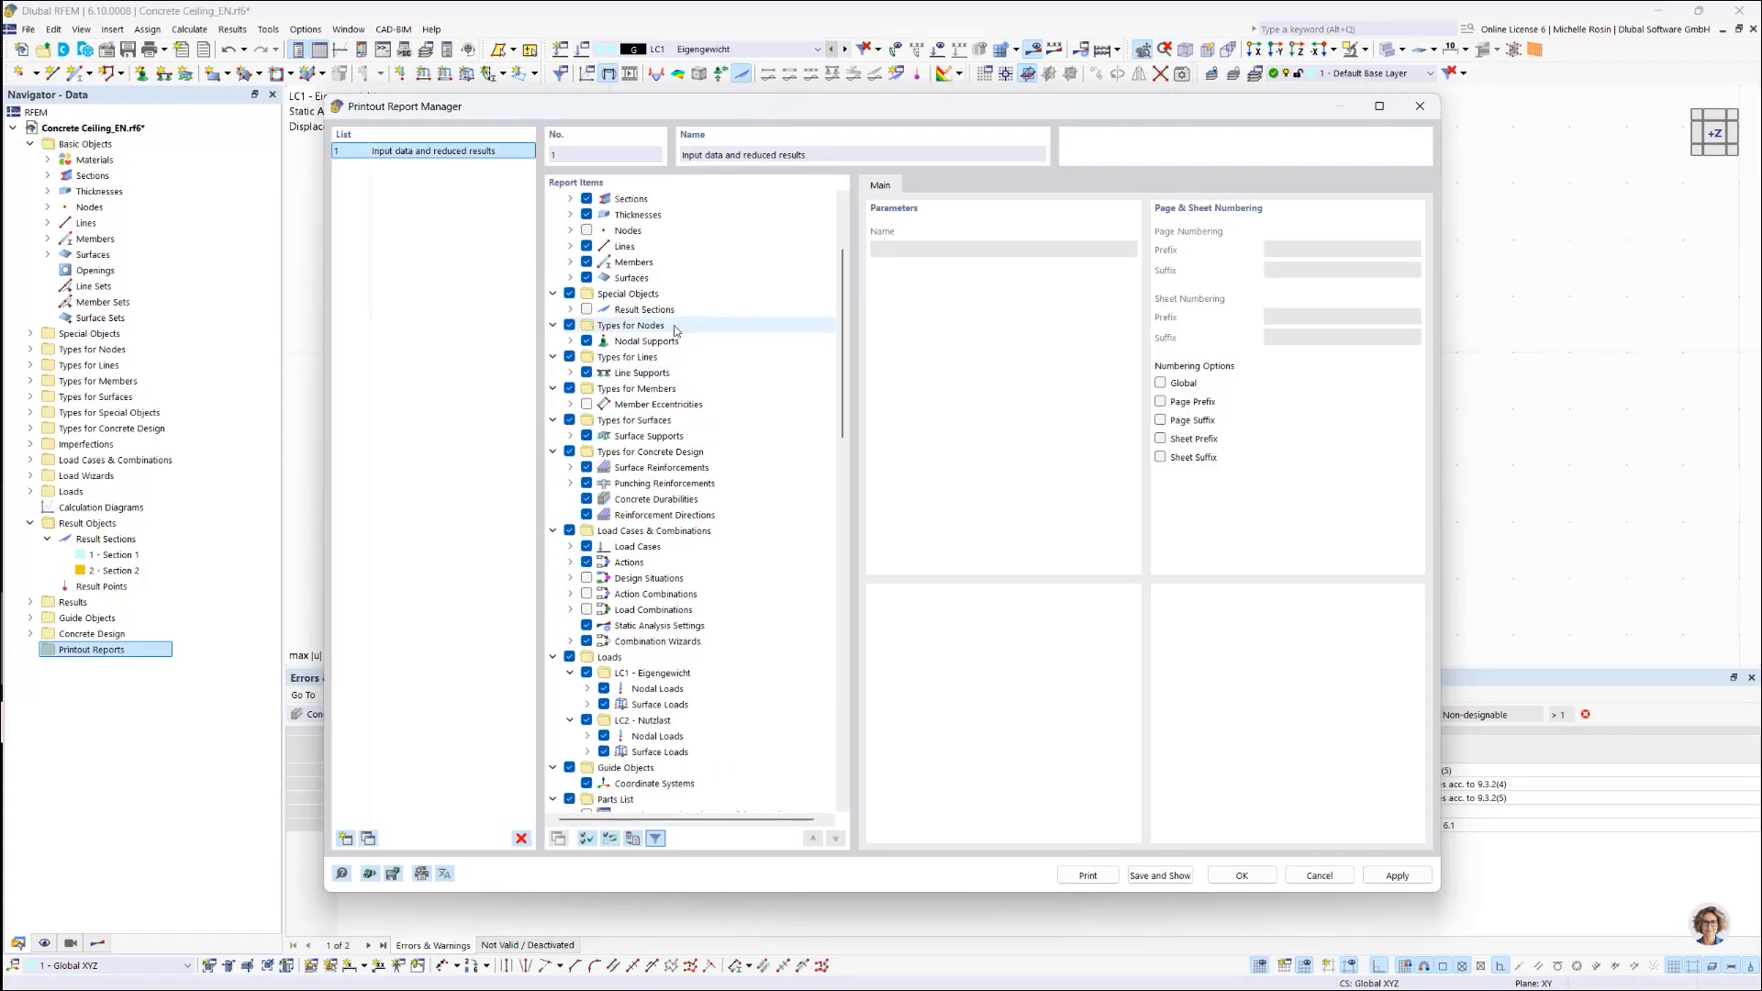
pyautogui.click(1154, 878)
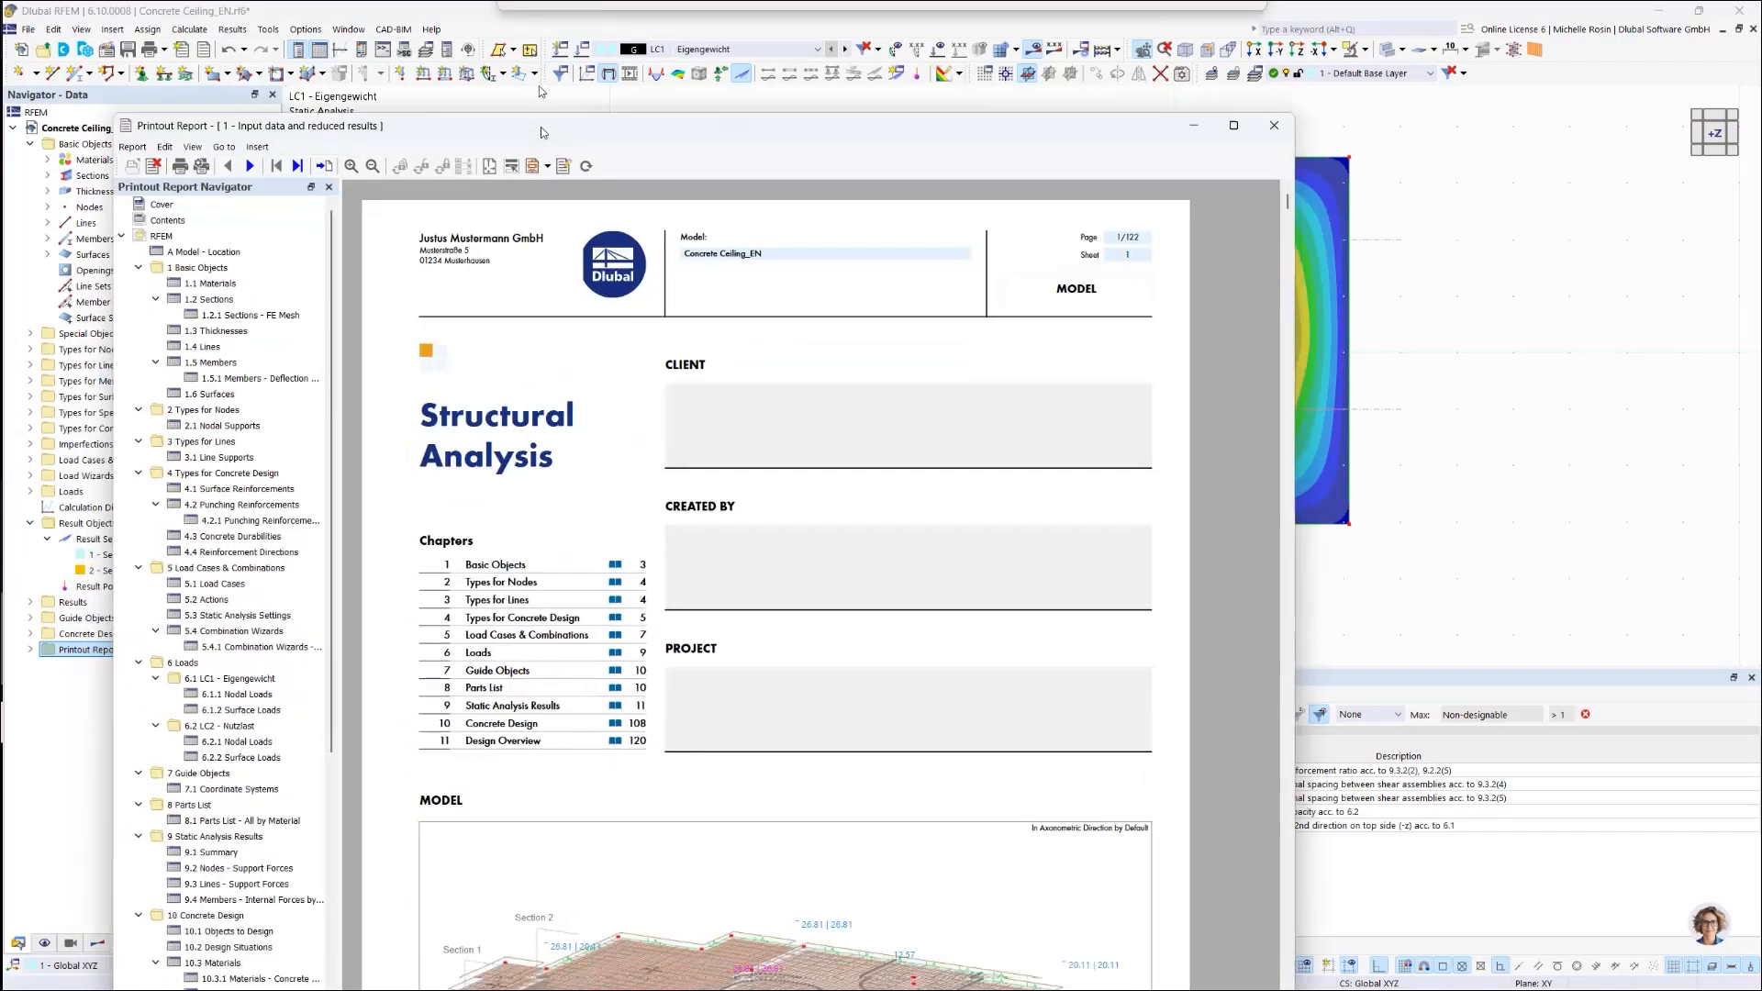
pyautogui.moveTo(541, 132); pyautogui.dragTo(661, 52)
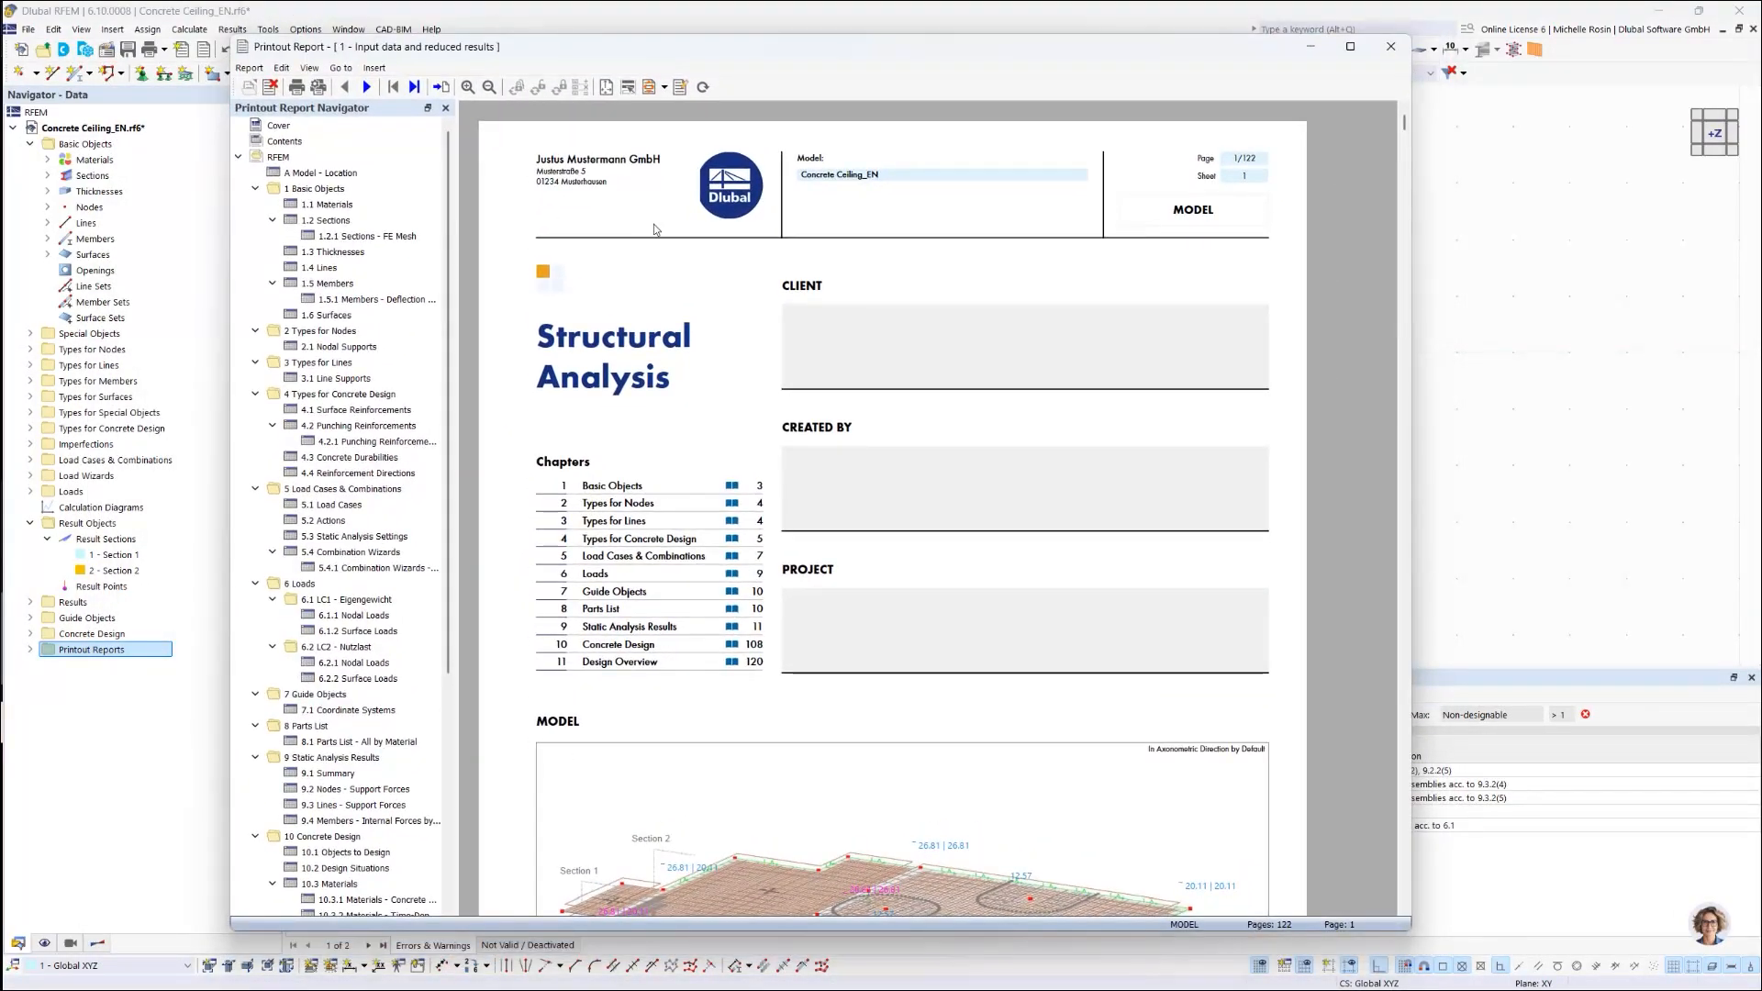
pyautogui.scroll(-3, 695, 549)
pyautogui.scroll(3, 696, 556)
pyautogui.click(1391, 46)
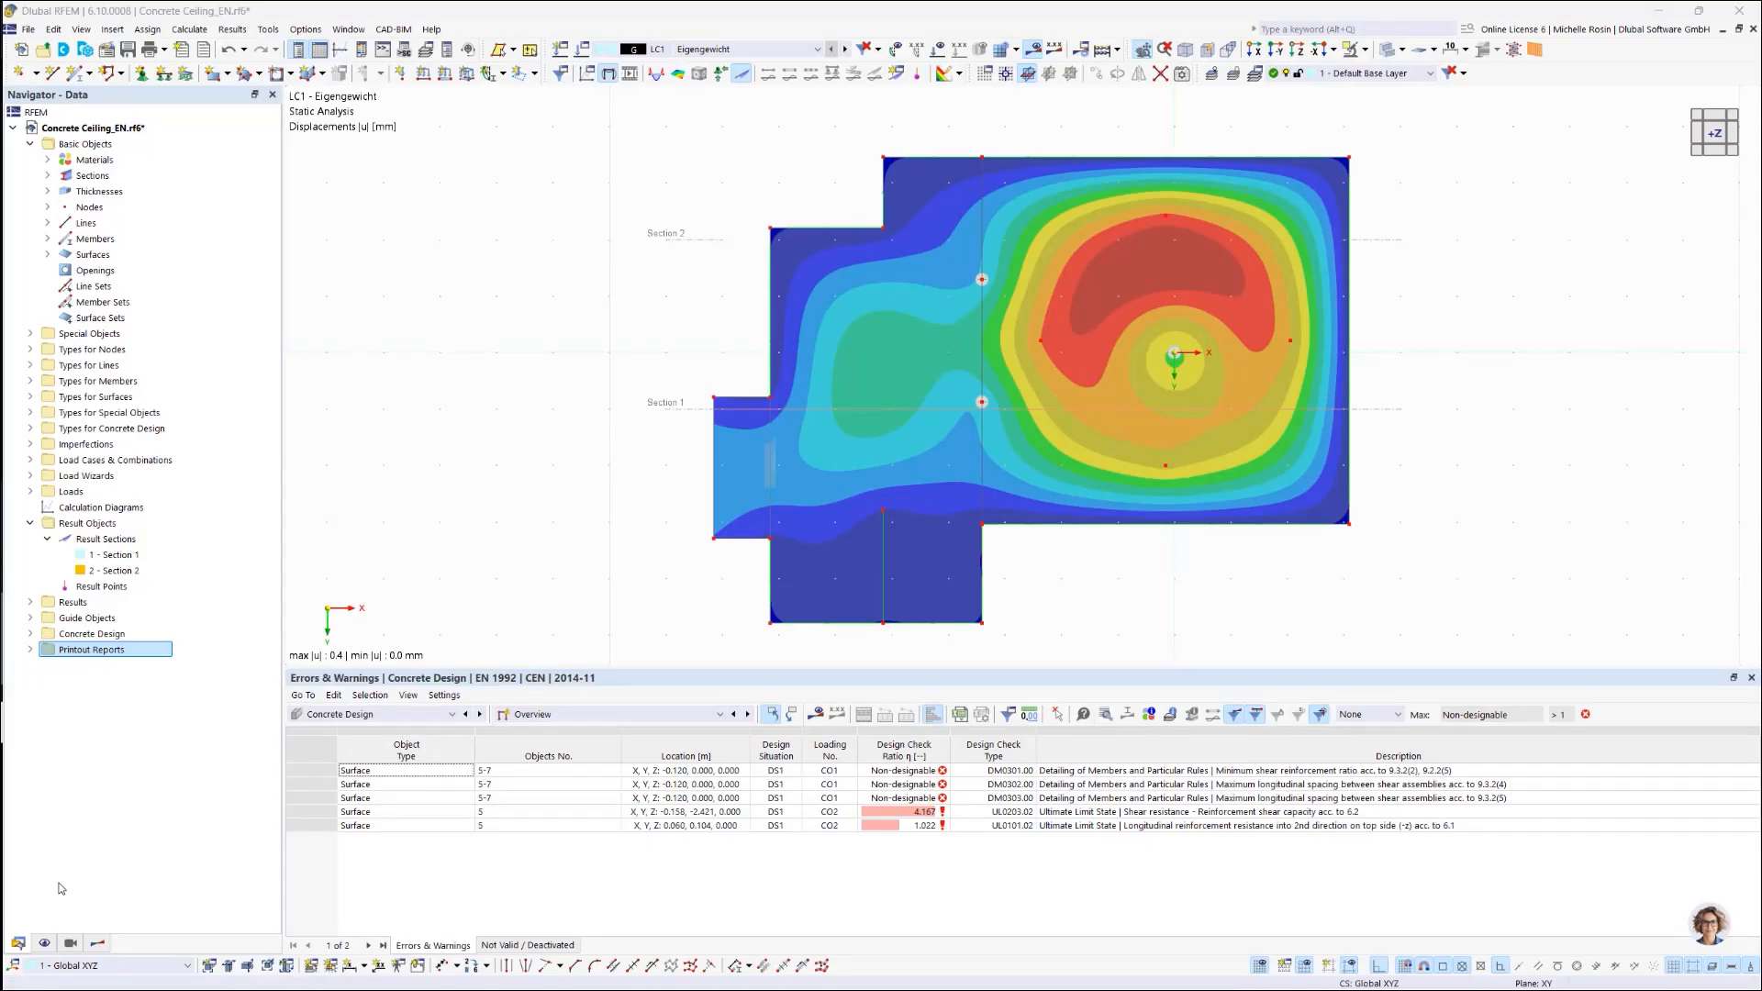
# Step: Switch the navigator to Results and collapse the Surfaces branch to reach the result sections
pyautogui.click(95, 944)
pyautogui.click(73, 946)
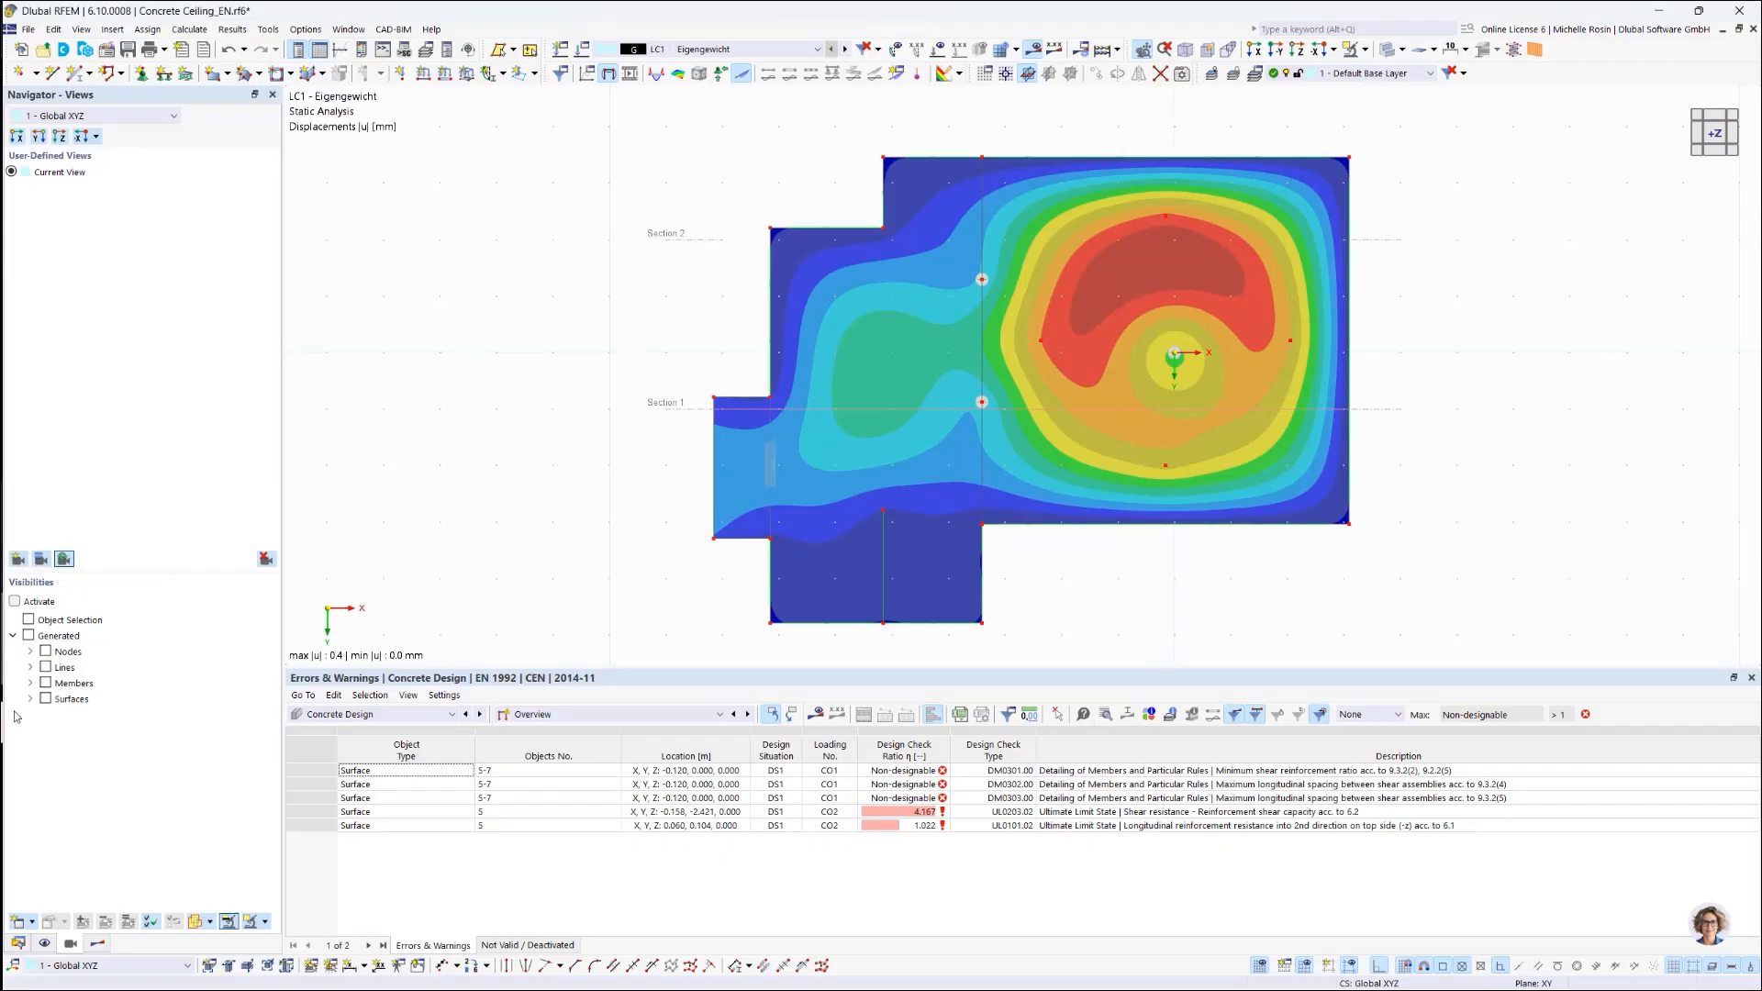
pyautogui.click(99, 944)
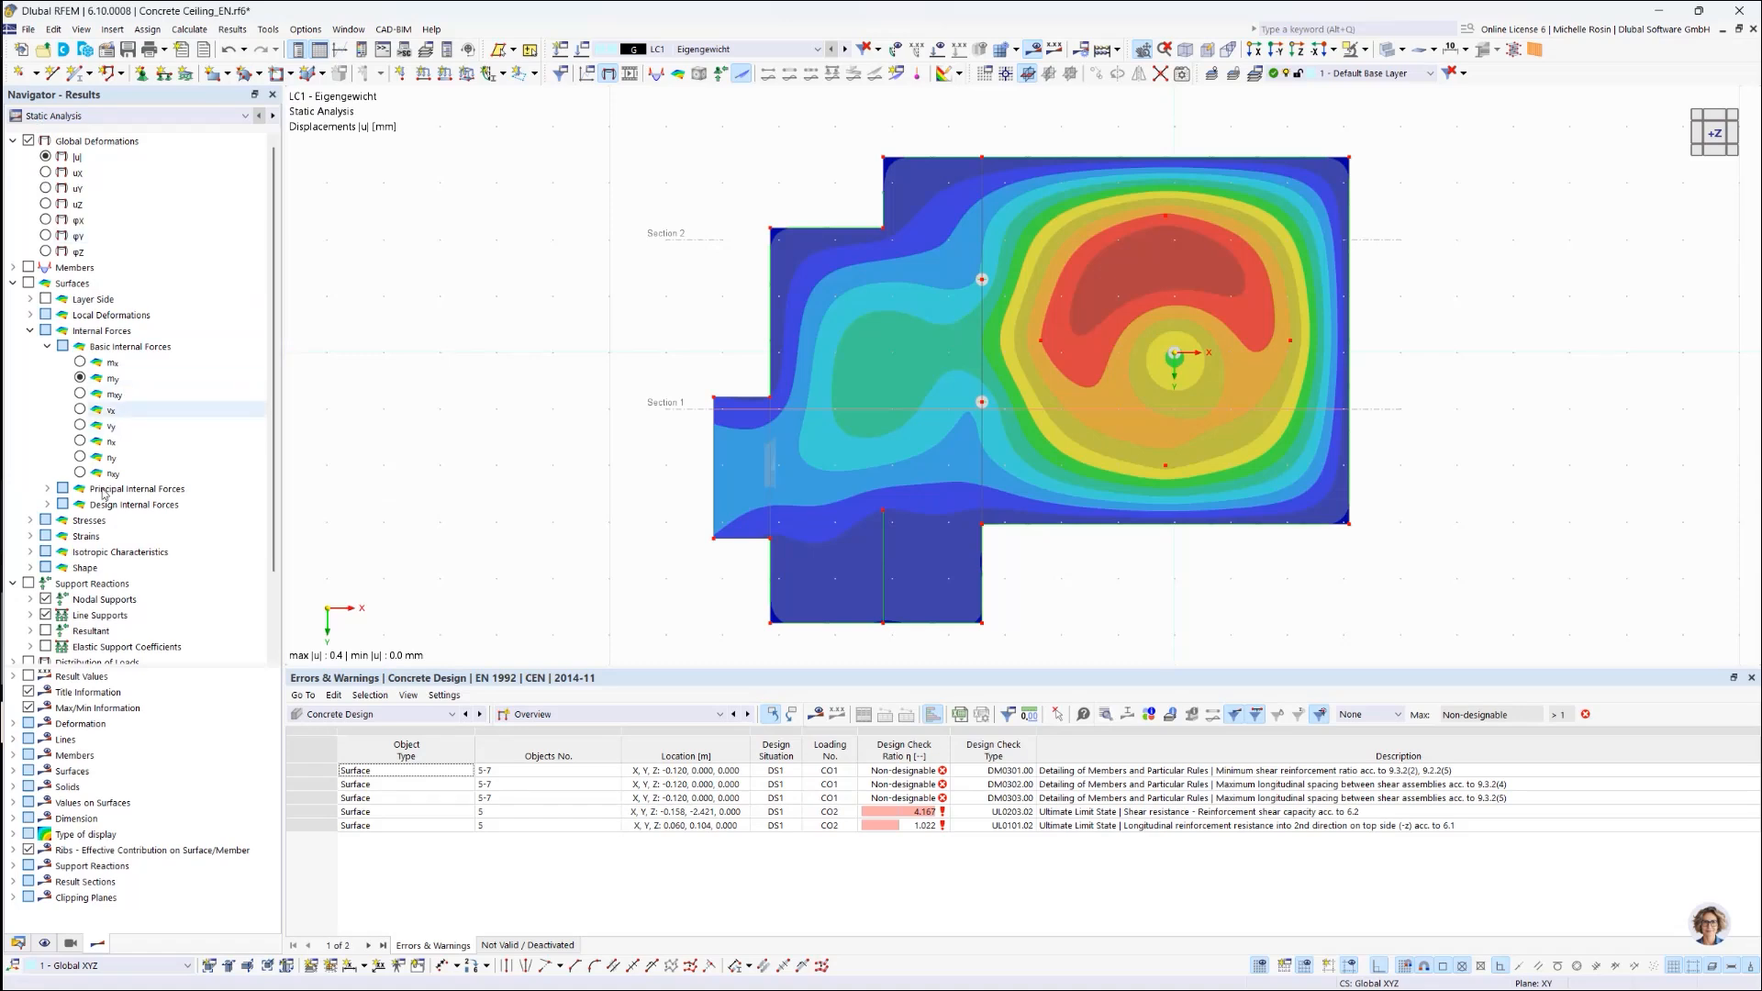
pyautogui.click(13, 283)
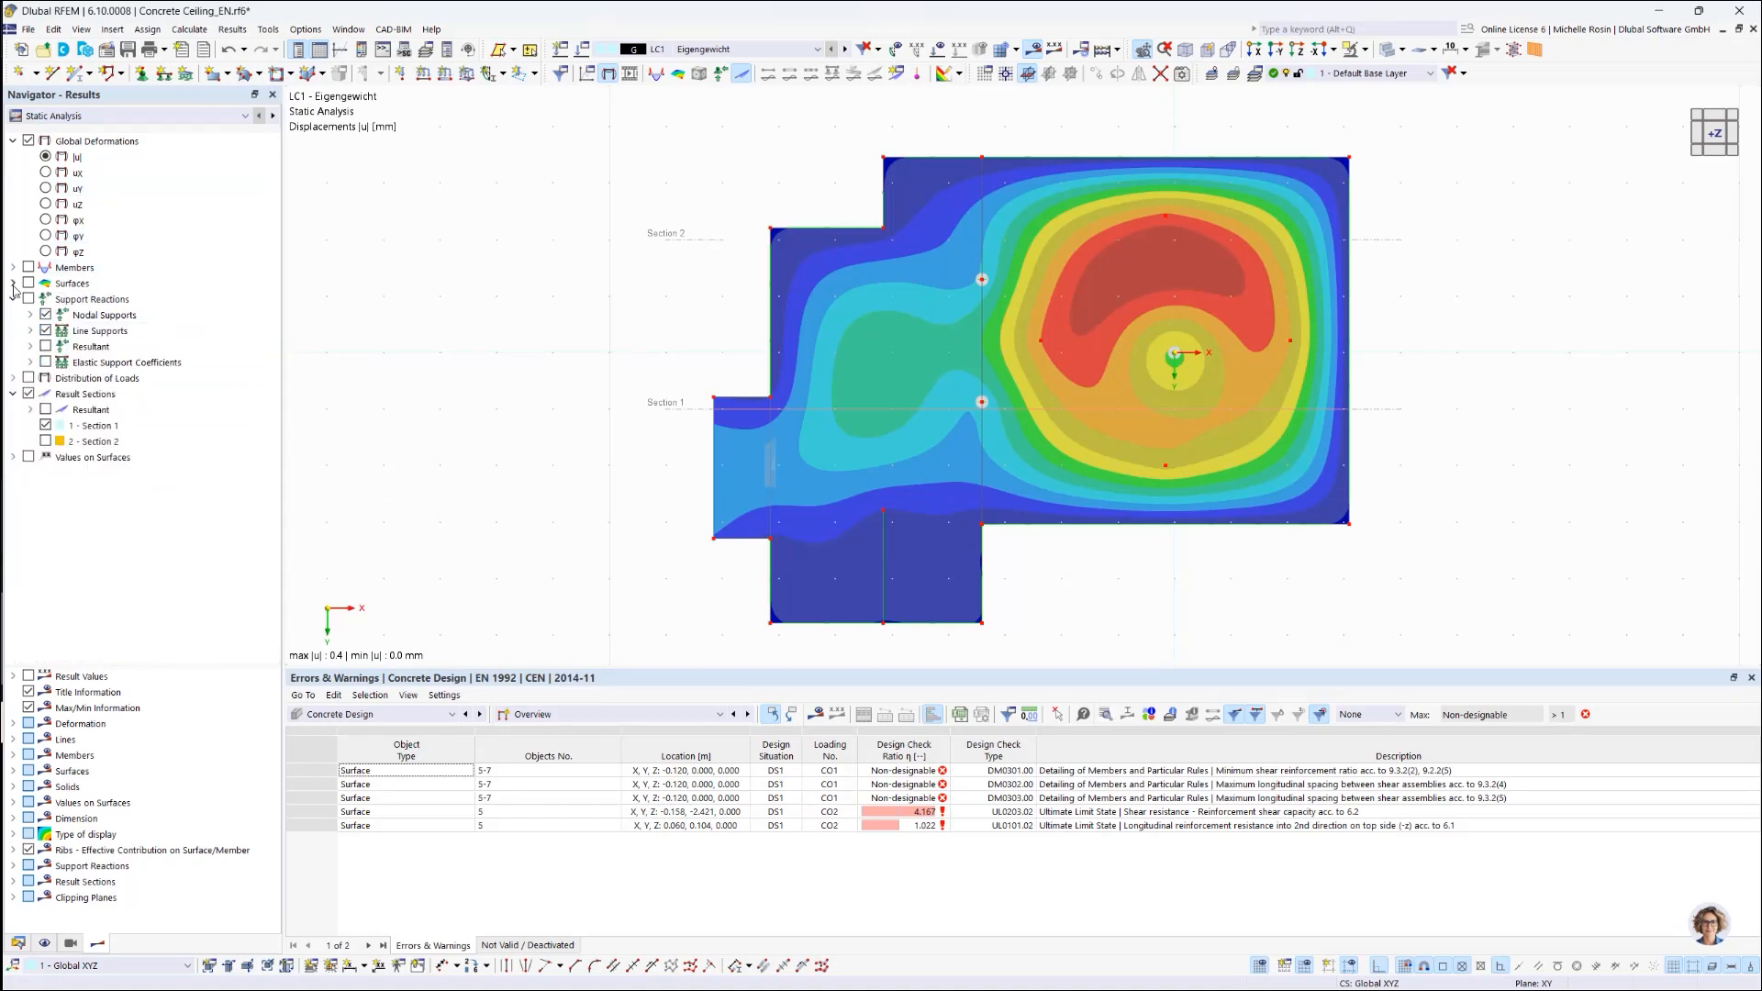
# Step: Select result section 1 - Section 1, view the slab from -Y, and turn off Global Deformations contours
pyautogui.click(55, 426)
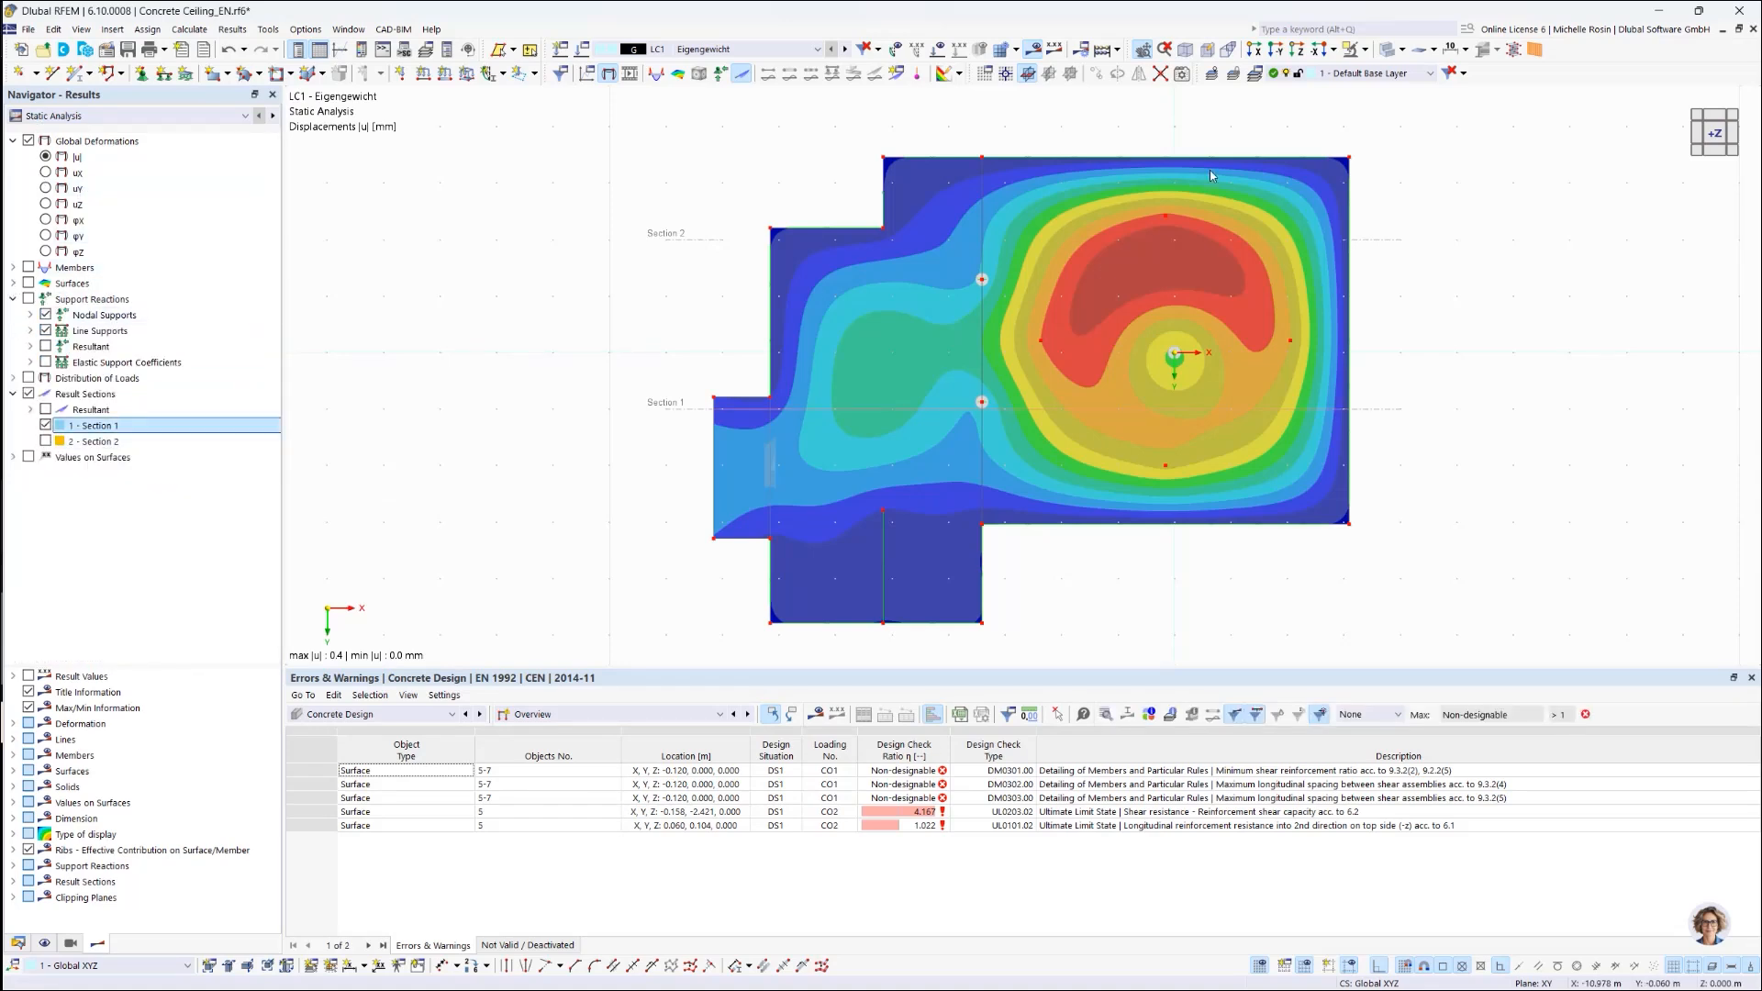
pyautogui.click(1710, 124)
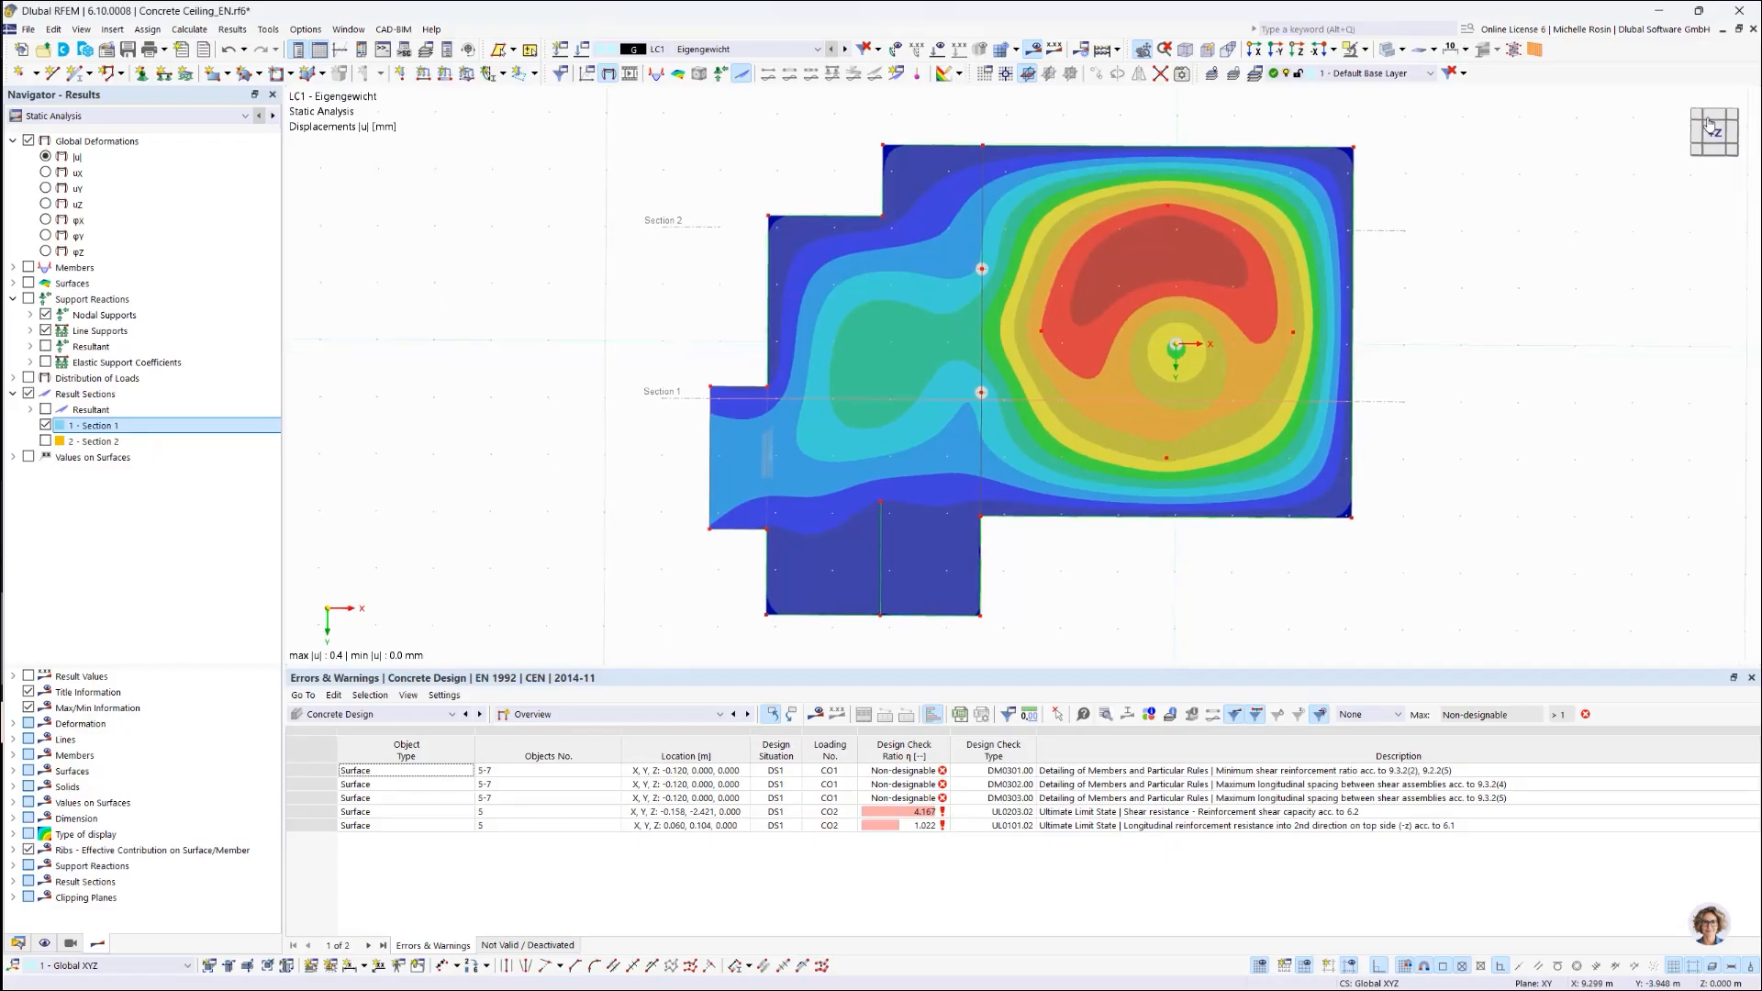
pyautogui.click(1709, 126)
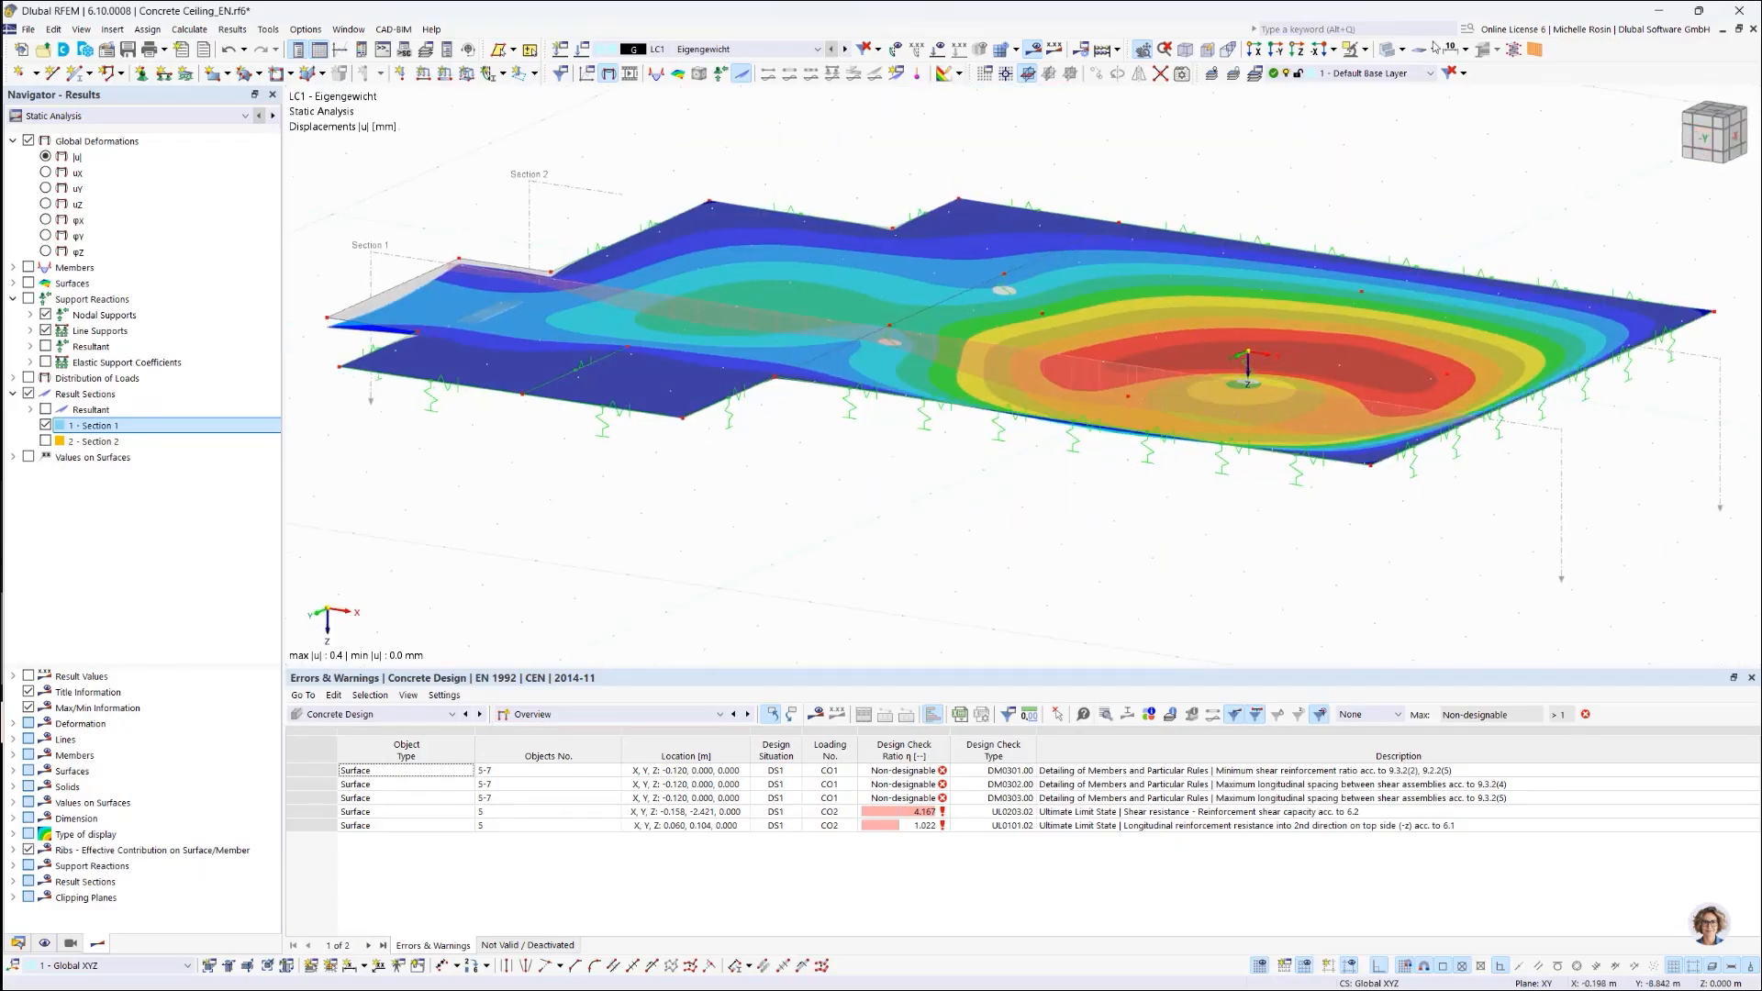
pyautogui.click(26, 142)
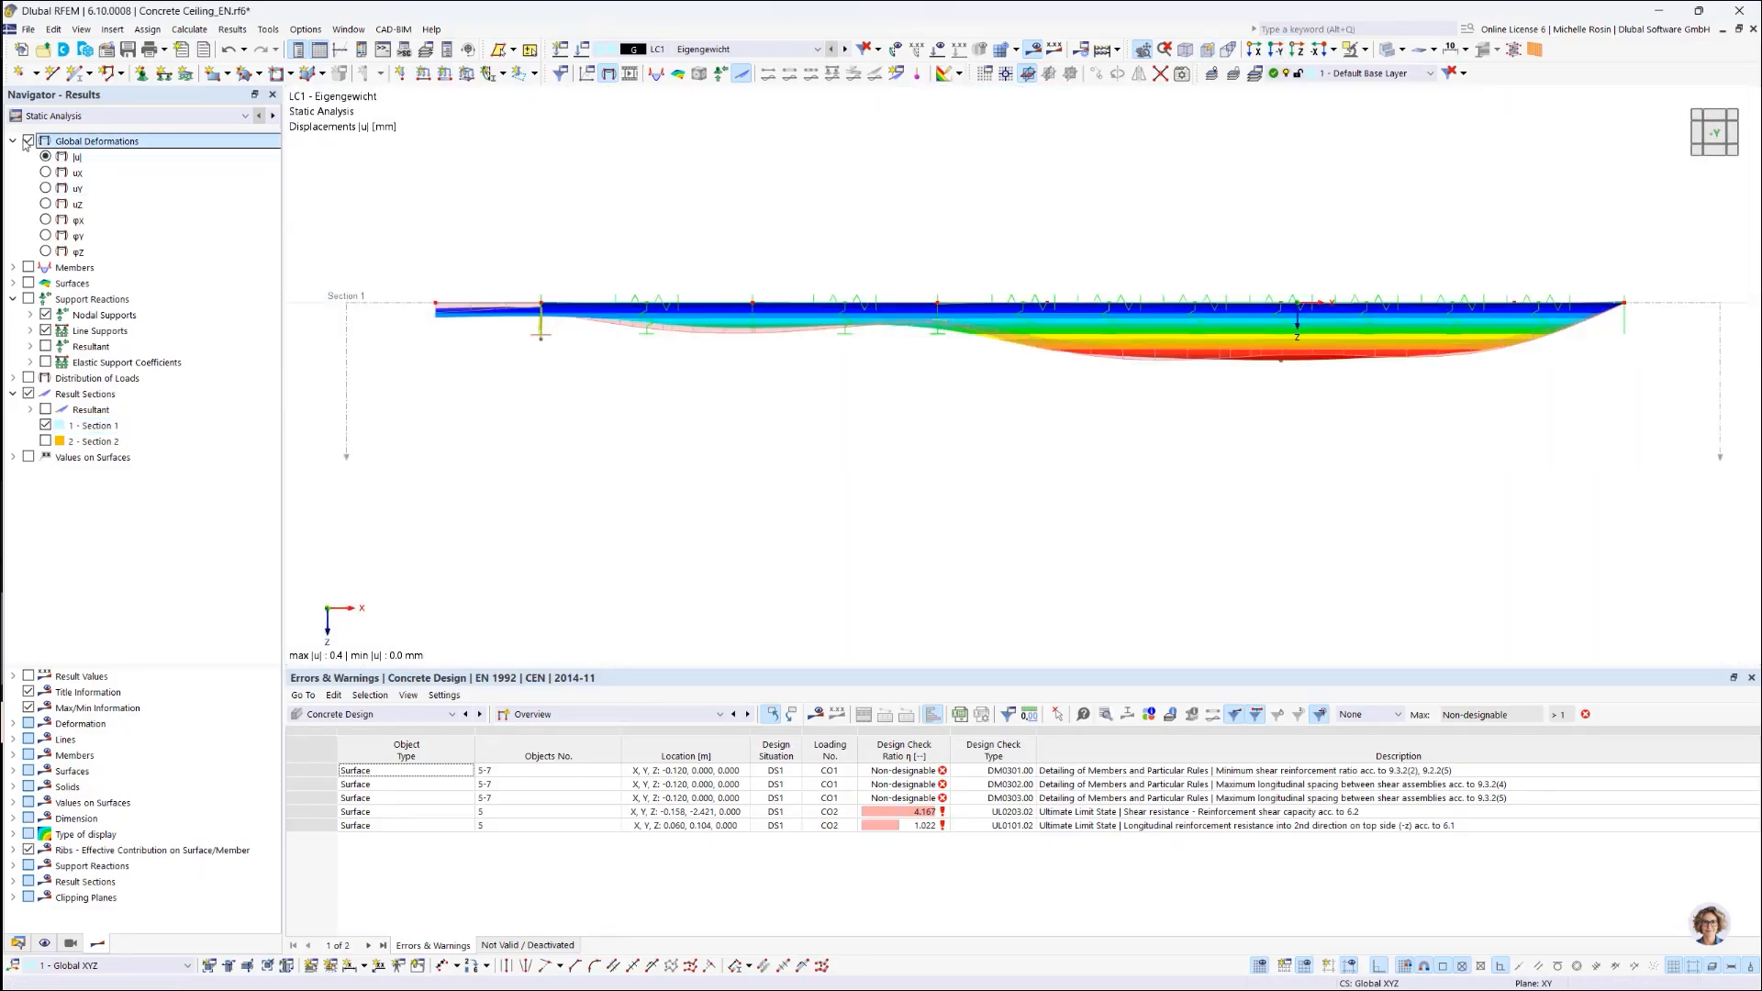
pyautogui.click(25, 142)
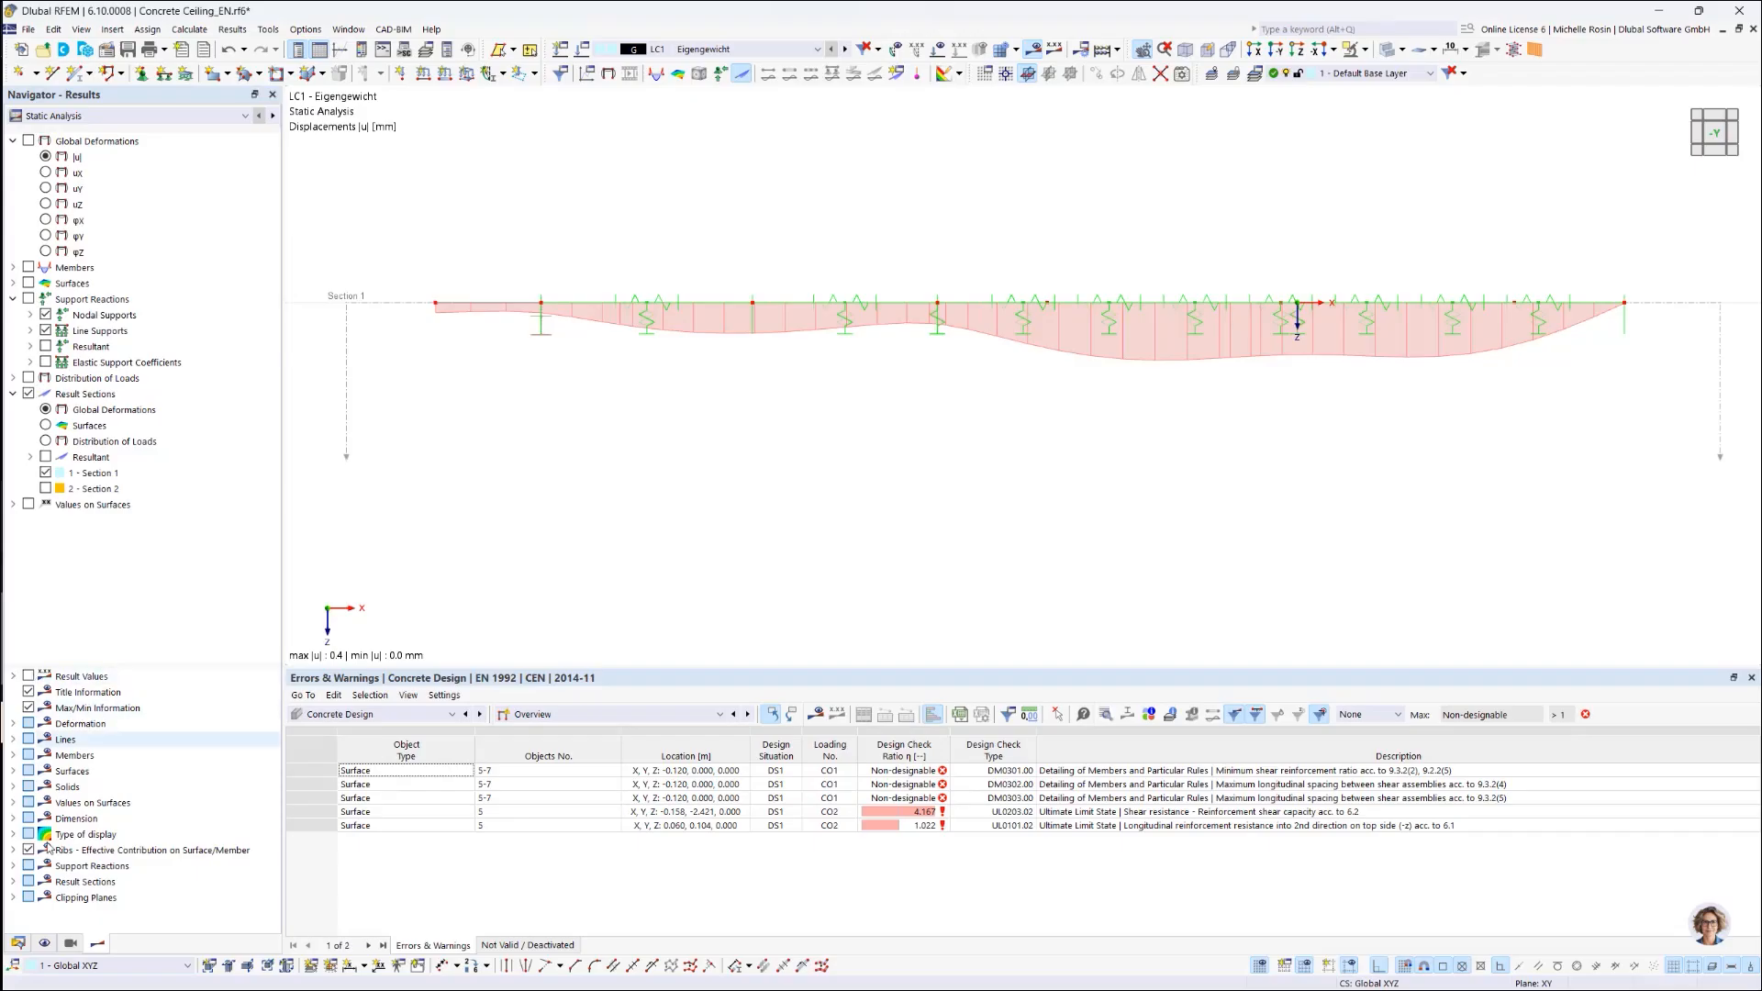
pyautogui.click(71, 944)
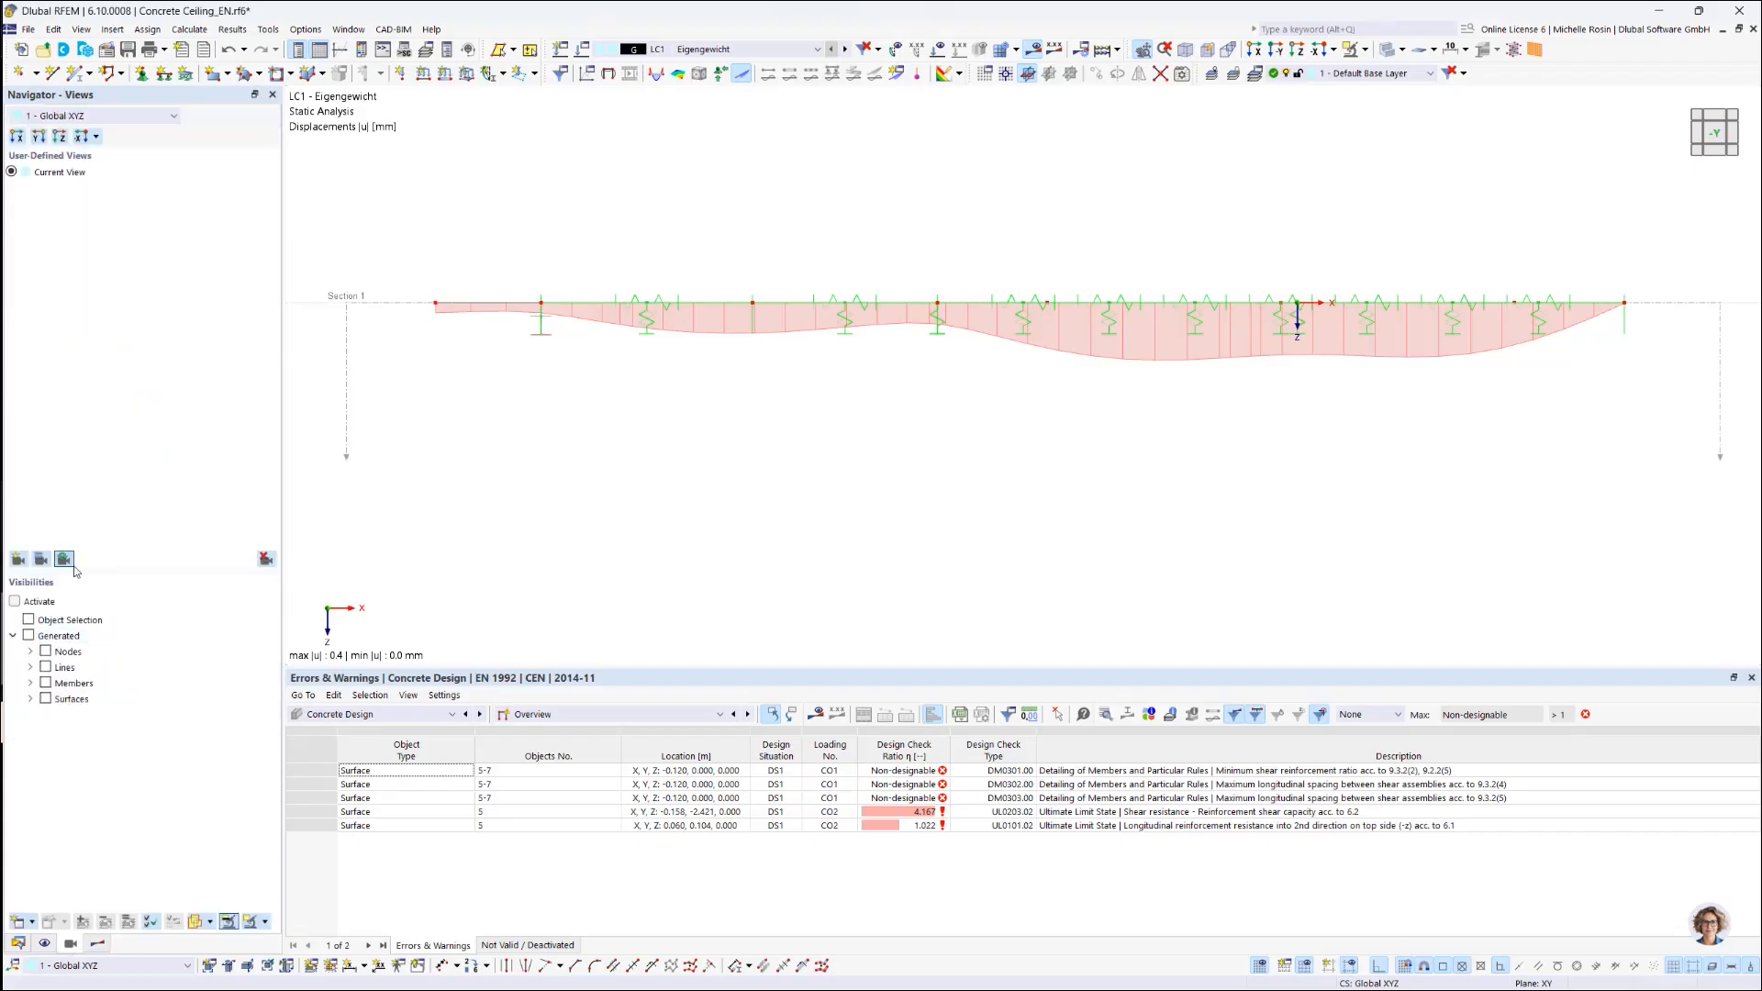
# Step: Save the current view as a user-defined view named 'Section 1'
pyautogui.click(17, 559)
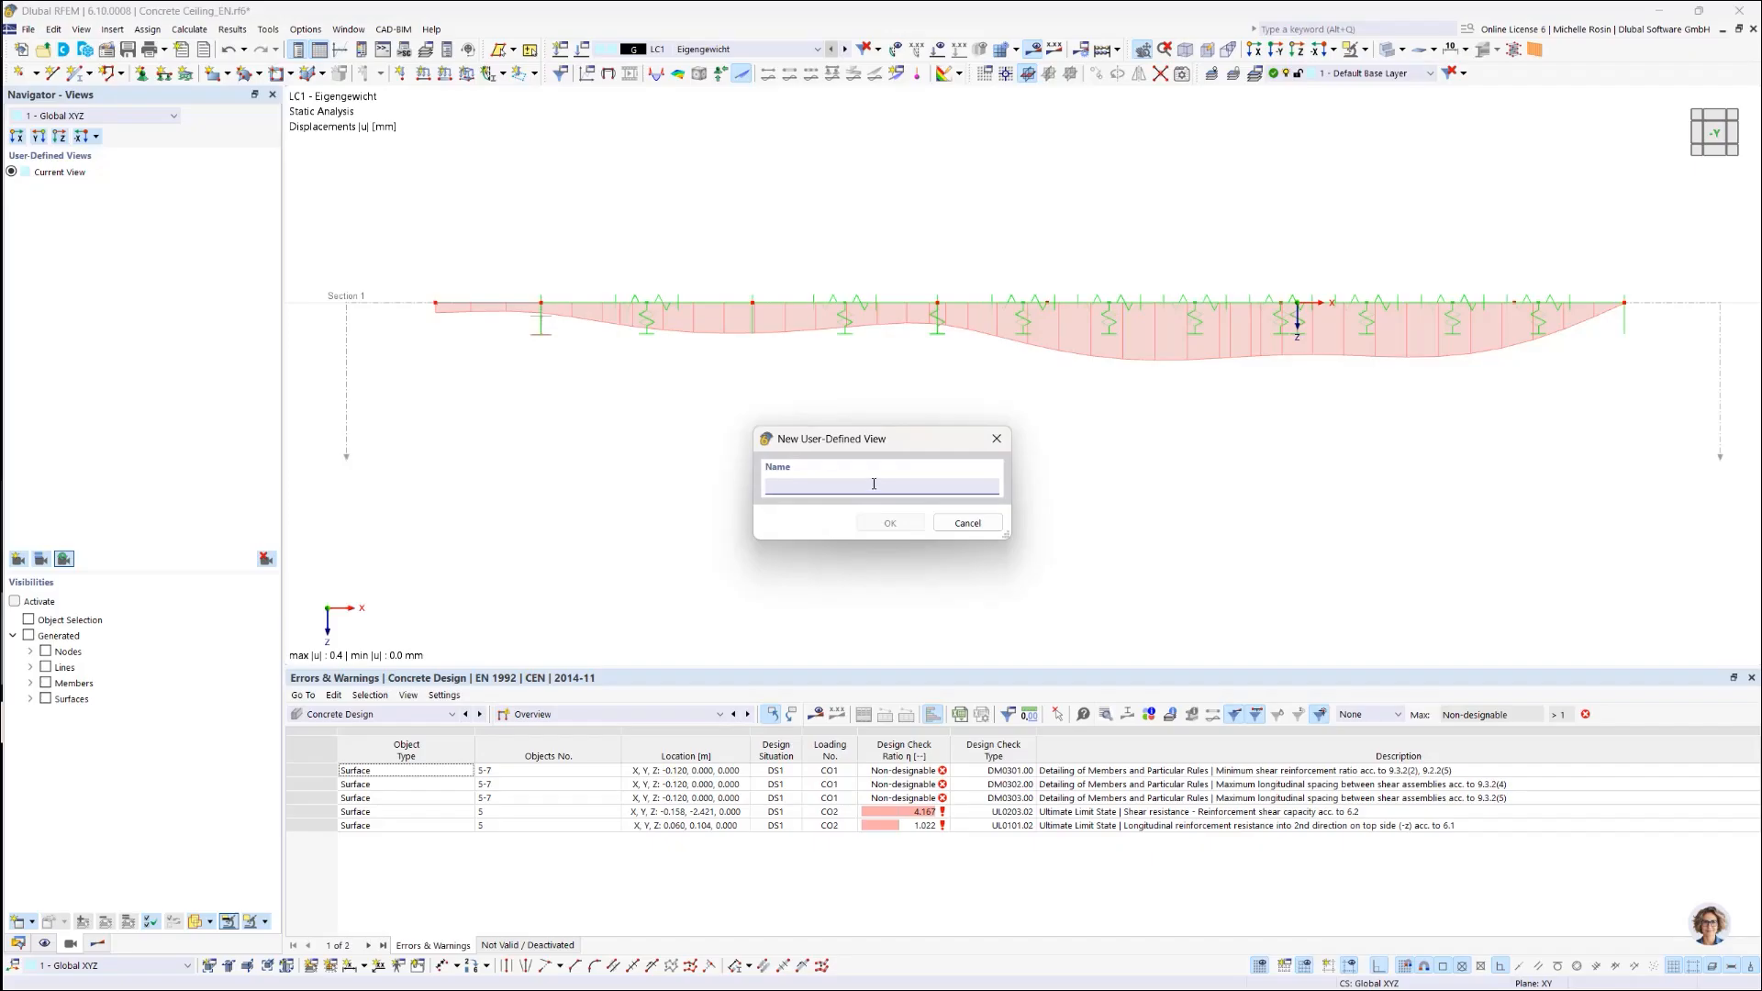
pyautogui.write('Section 1')
pyautogui.click(886, 525)
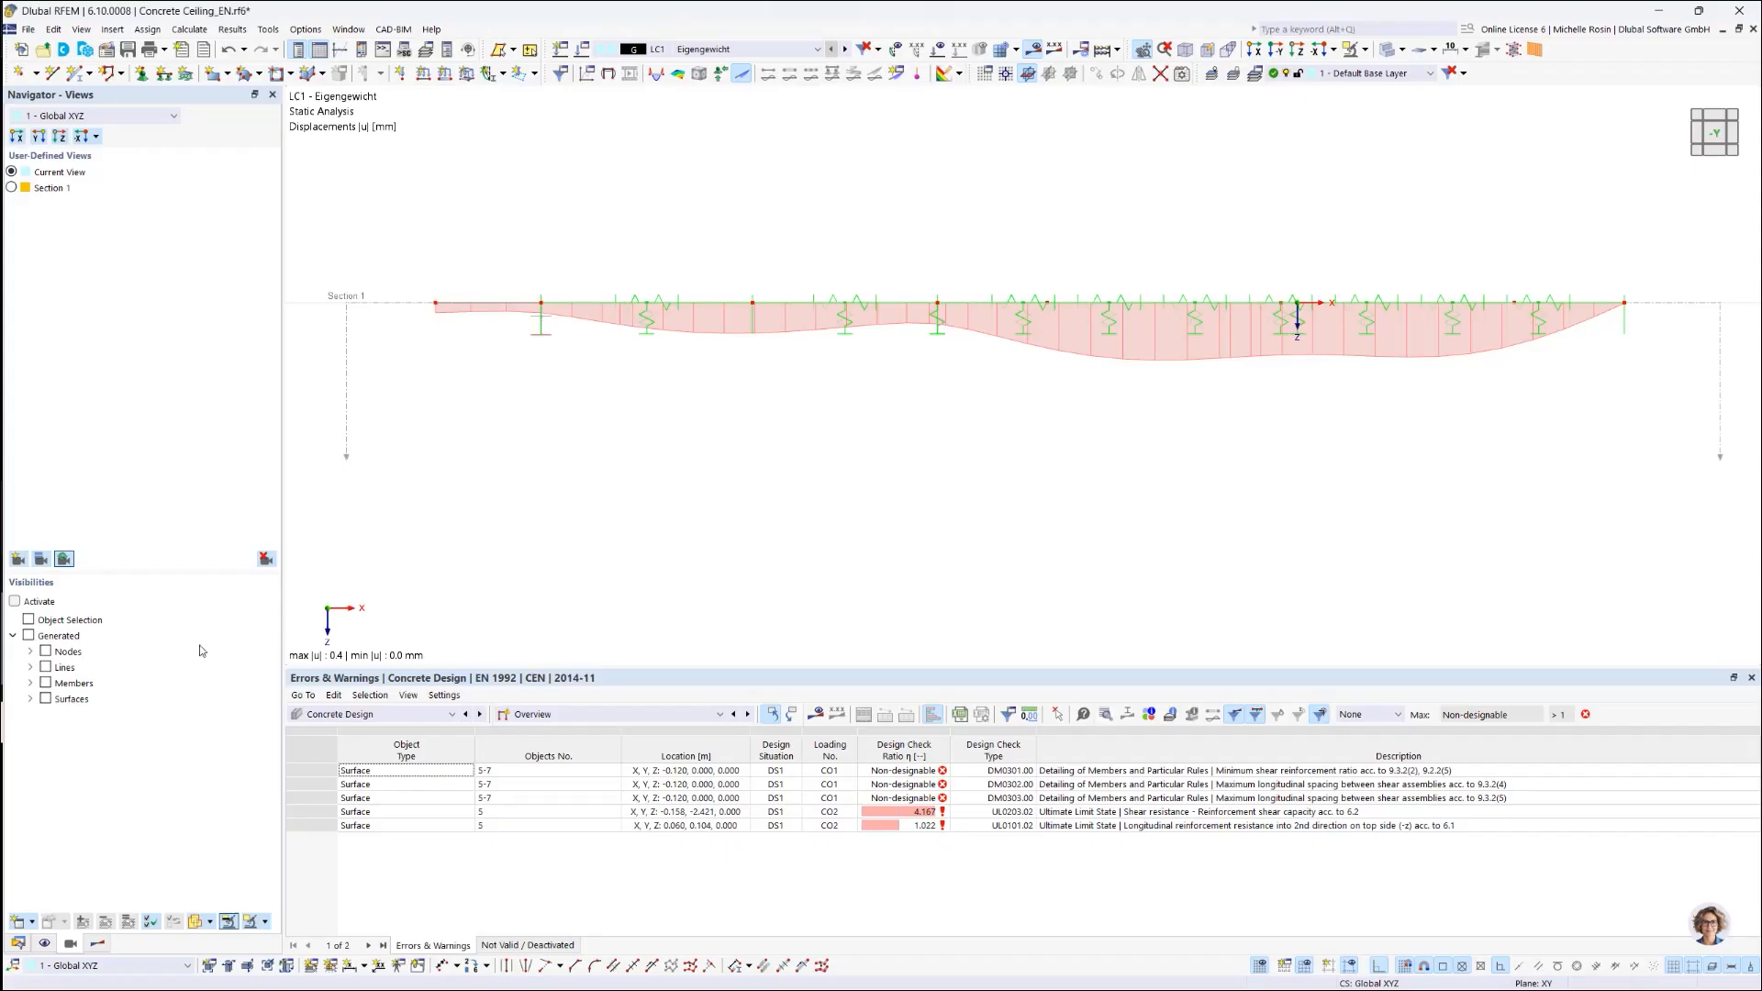
# Step: Swap the diagram from Section 1 to Section 2 and save it as view 'Section 2'
pyautogui.click(97, 944)
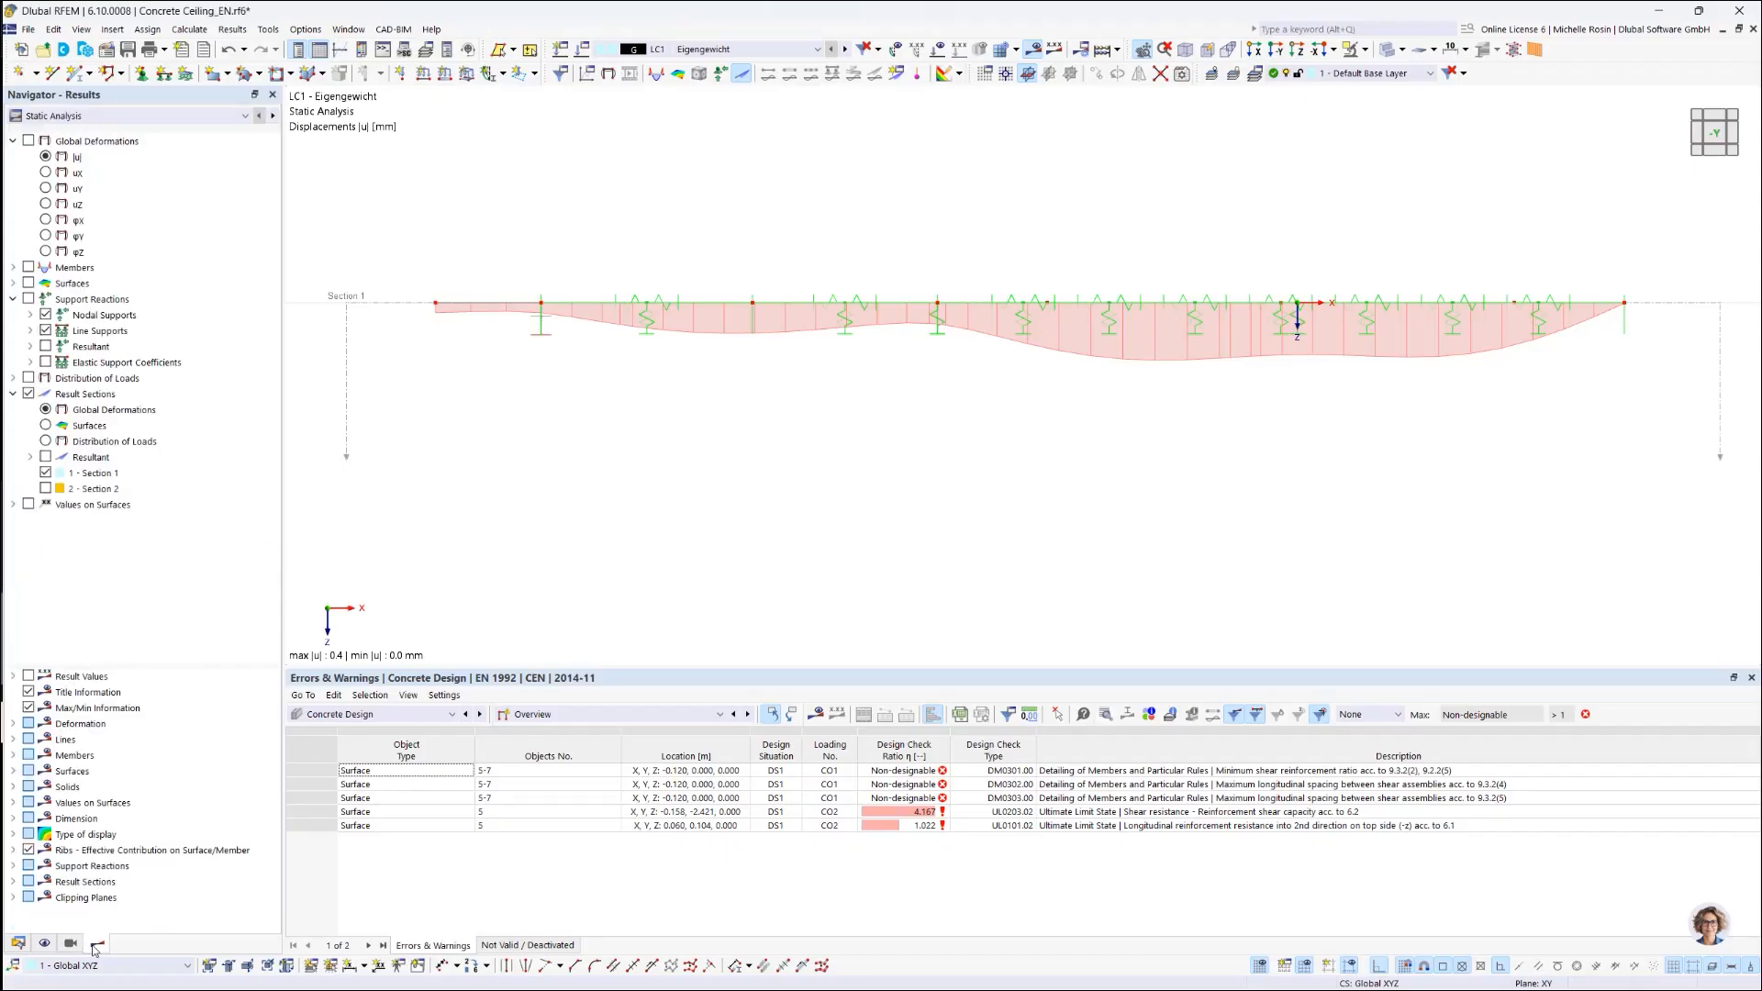
pyautogui.click(45, 473)
pyautogui.click(45, 488)
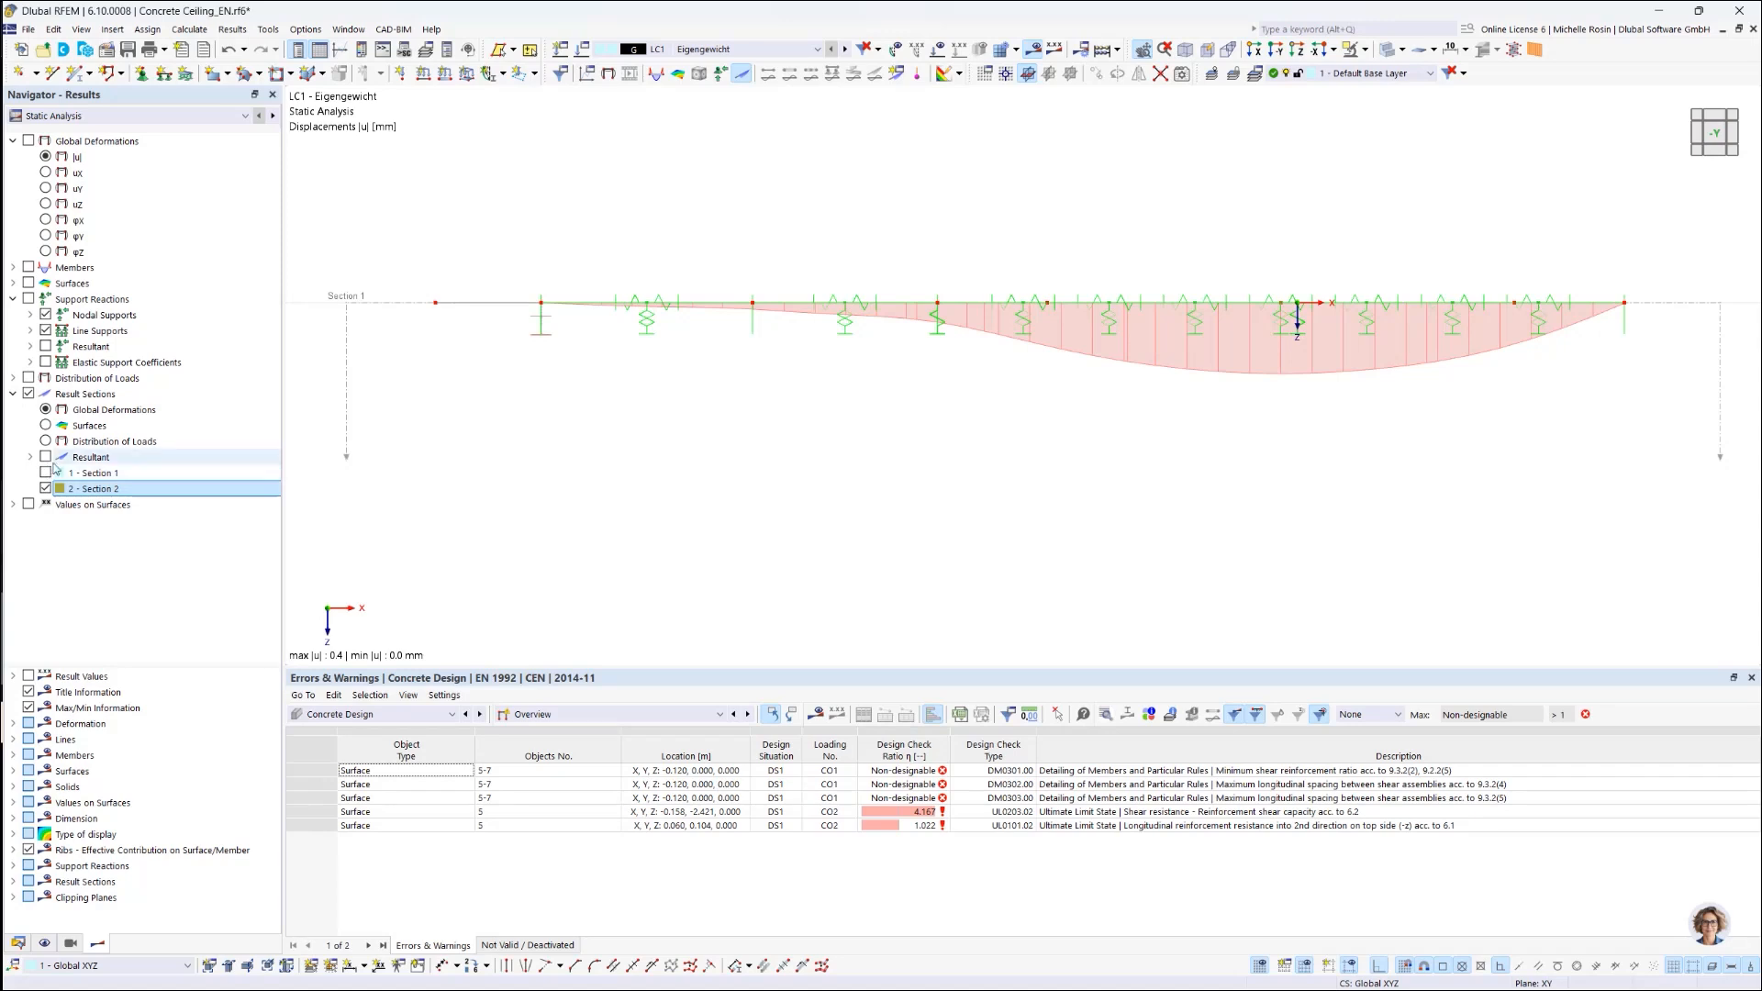
pyautogui.click(70, 945)
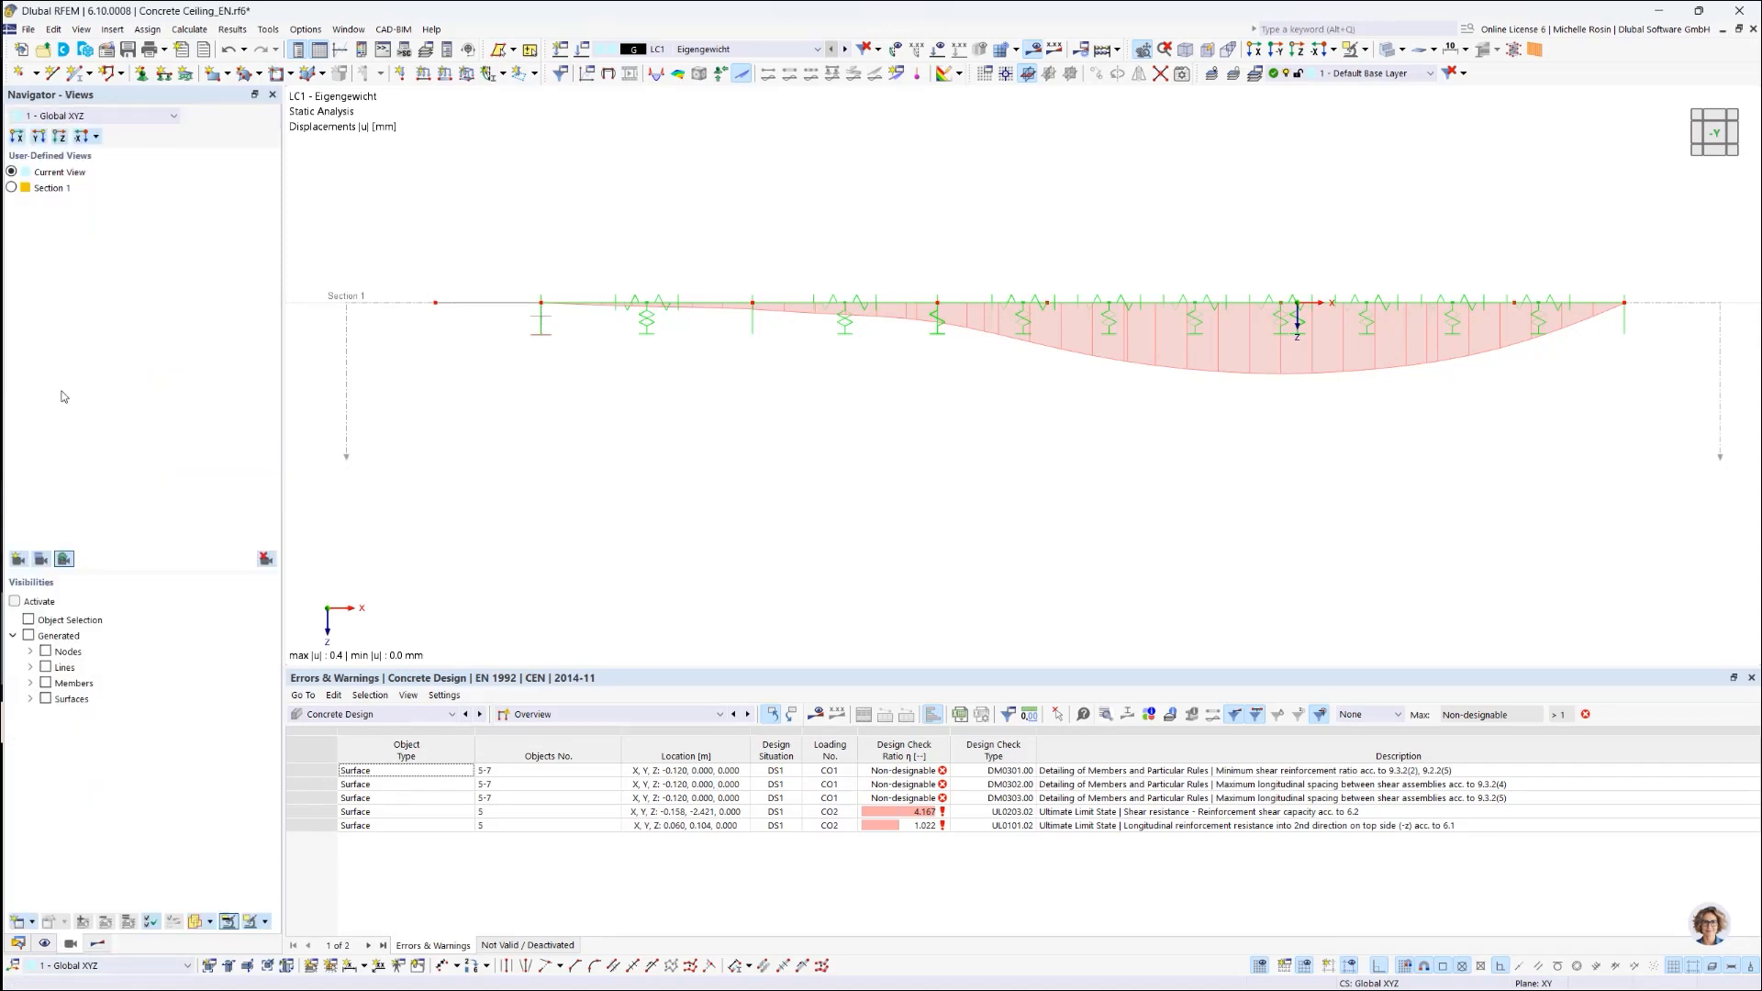
pyautogui.click(18, 559)
pyautogui.write('Section 2')
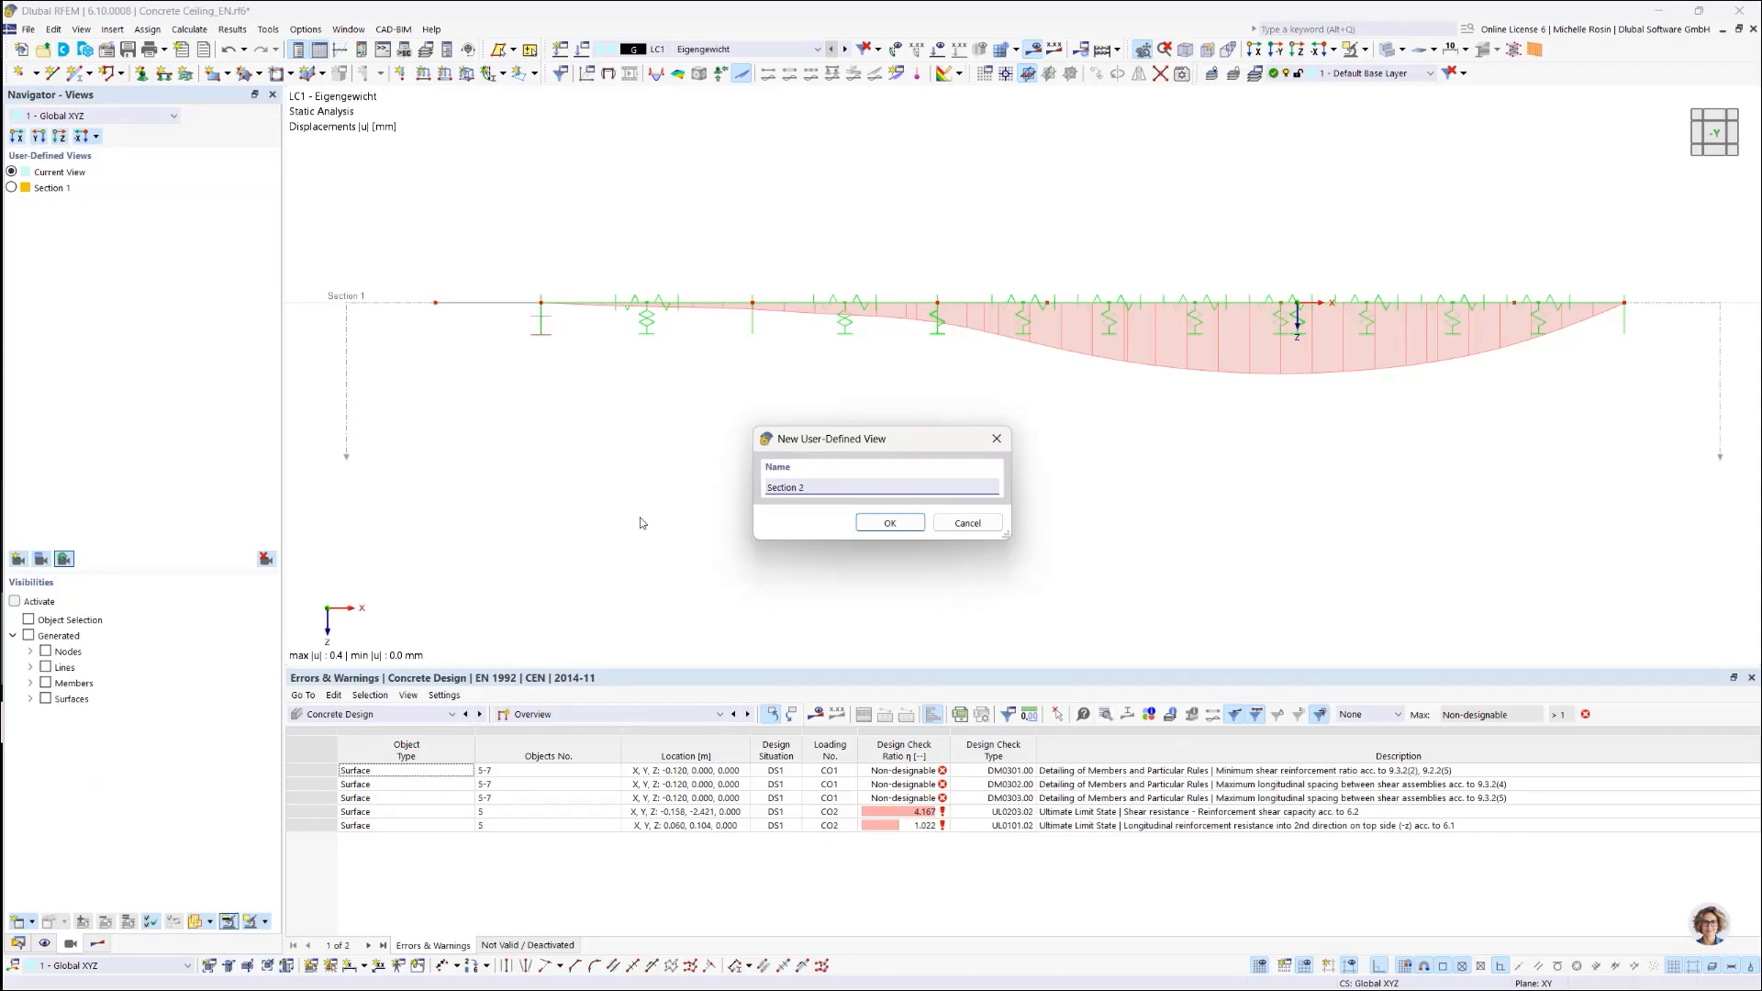
pyautogui.press('Return')
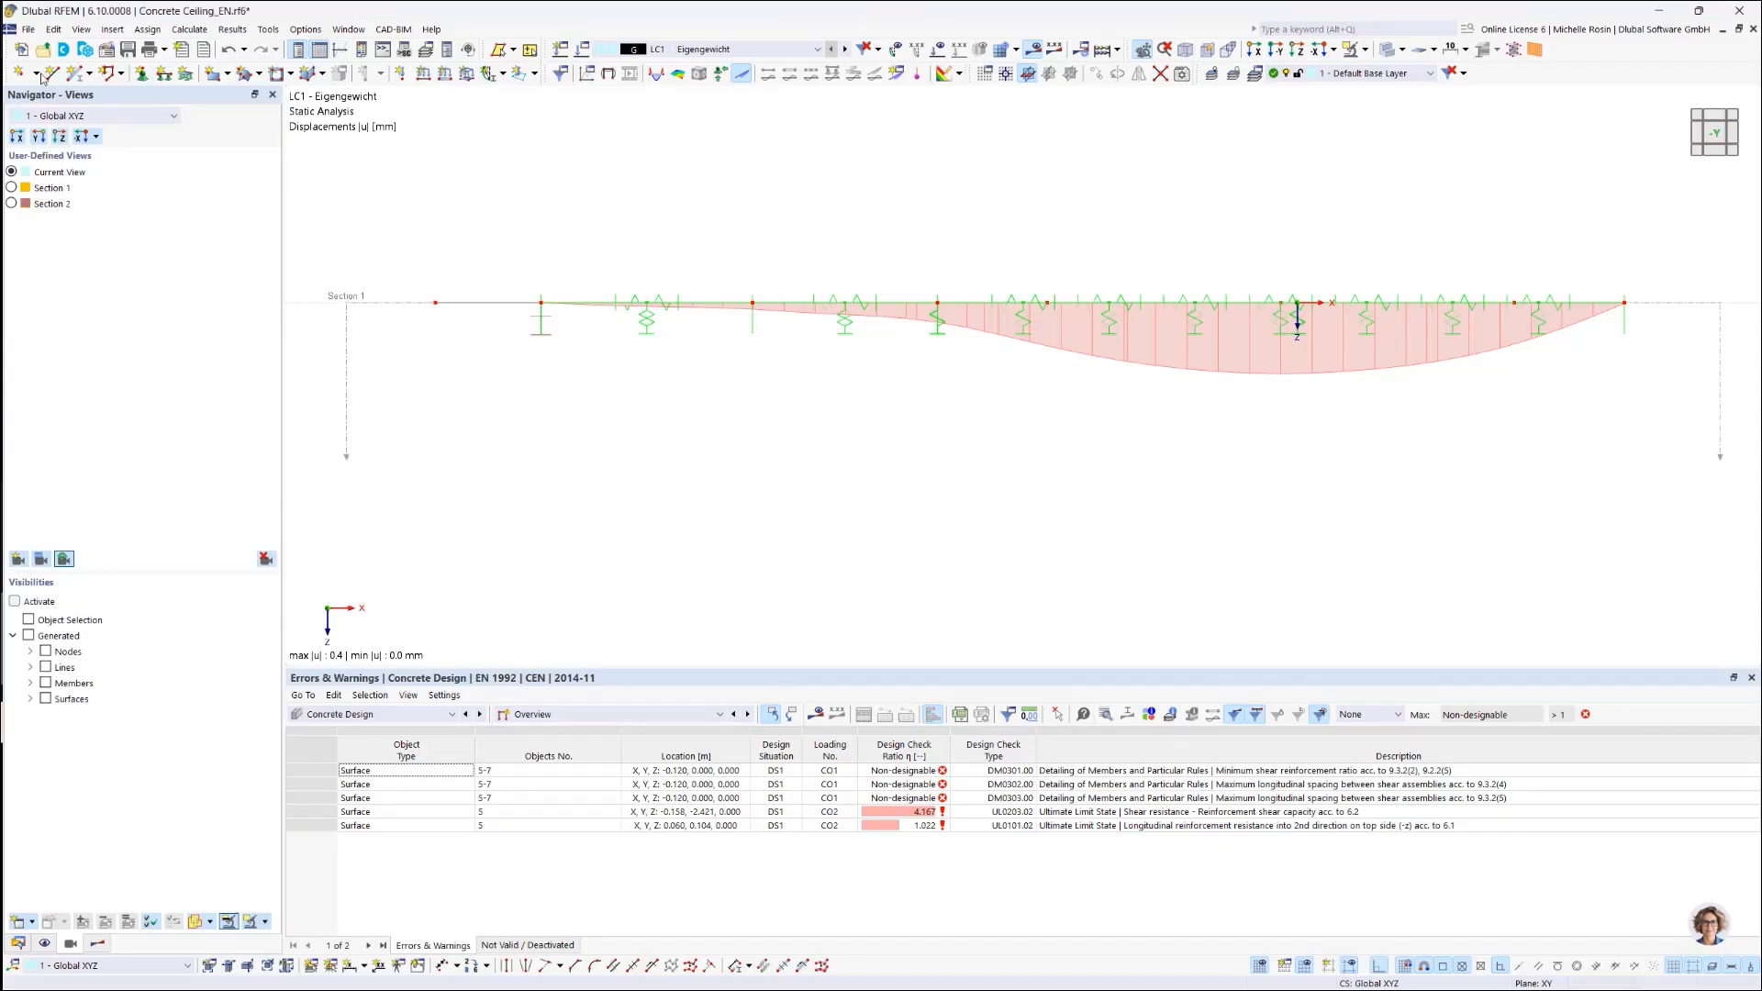
# Step: Compare the saved Section 1 and Section 2 views
pyautogui.click(11, 188)
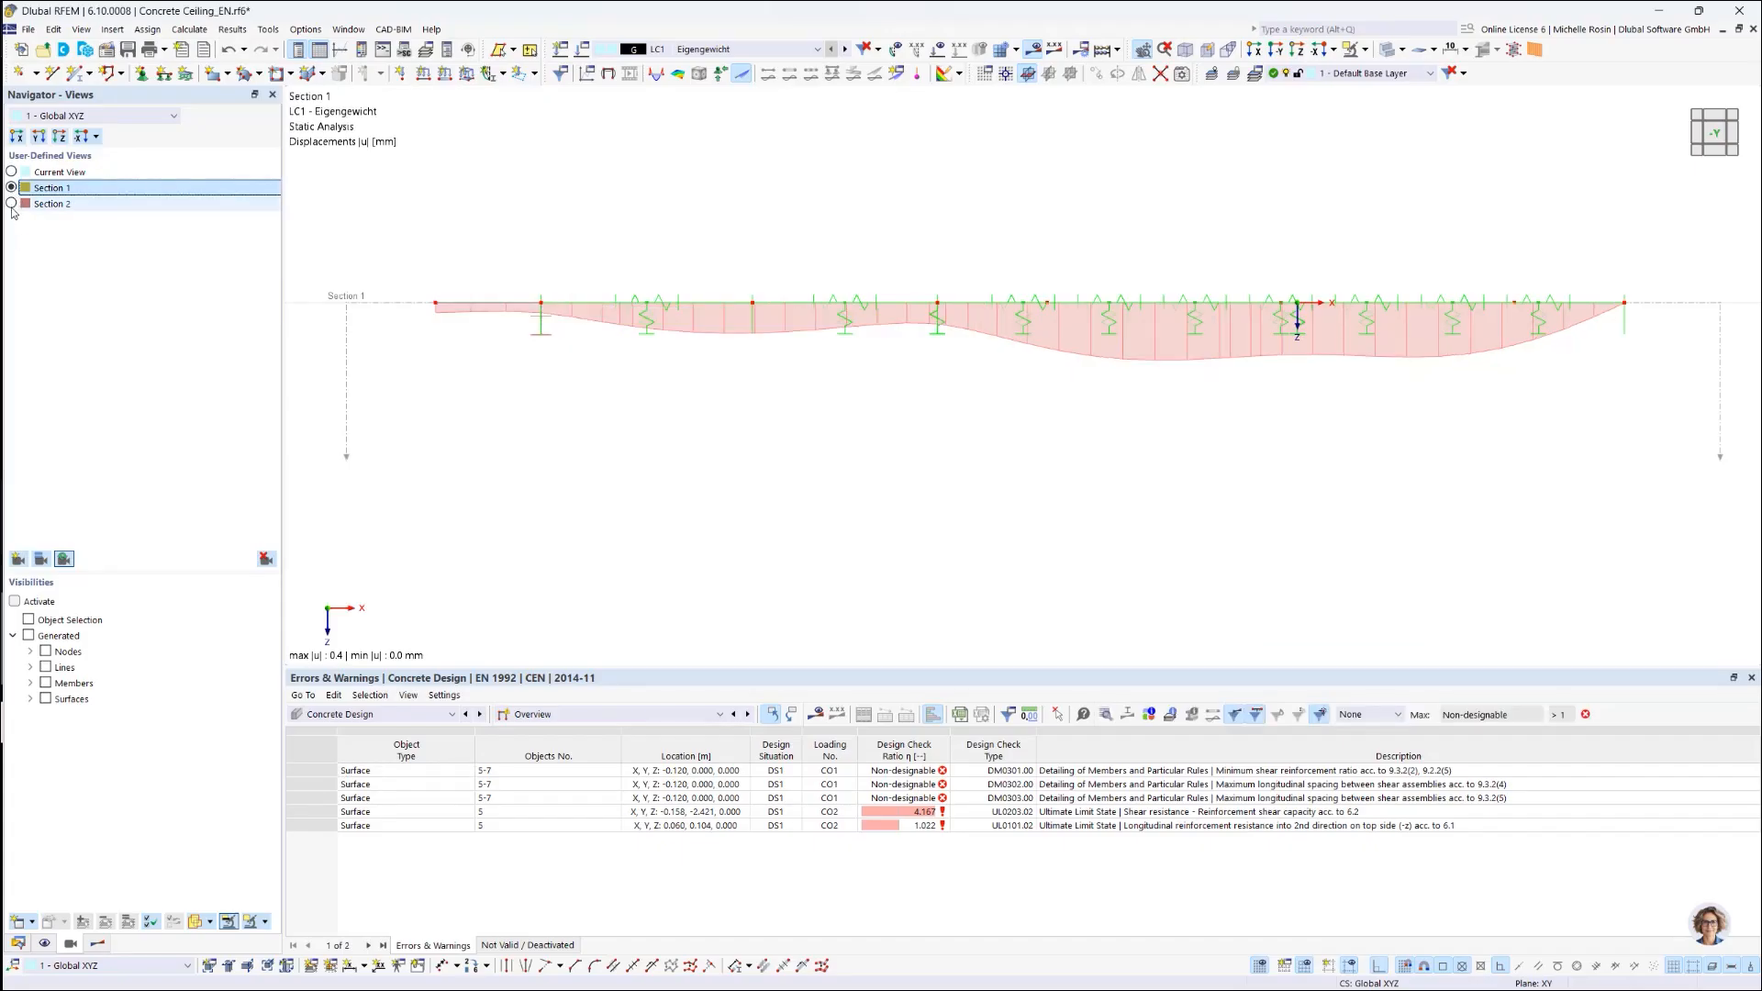
pyautogui.click(11, 207)
pyautogui.click(11, 203)
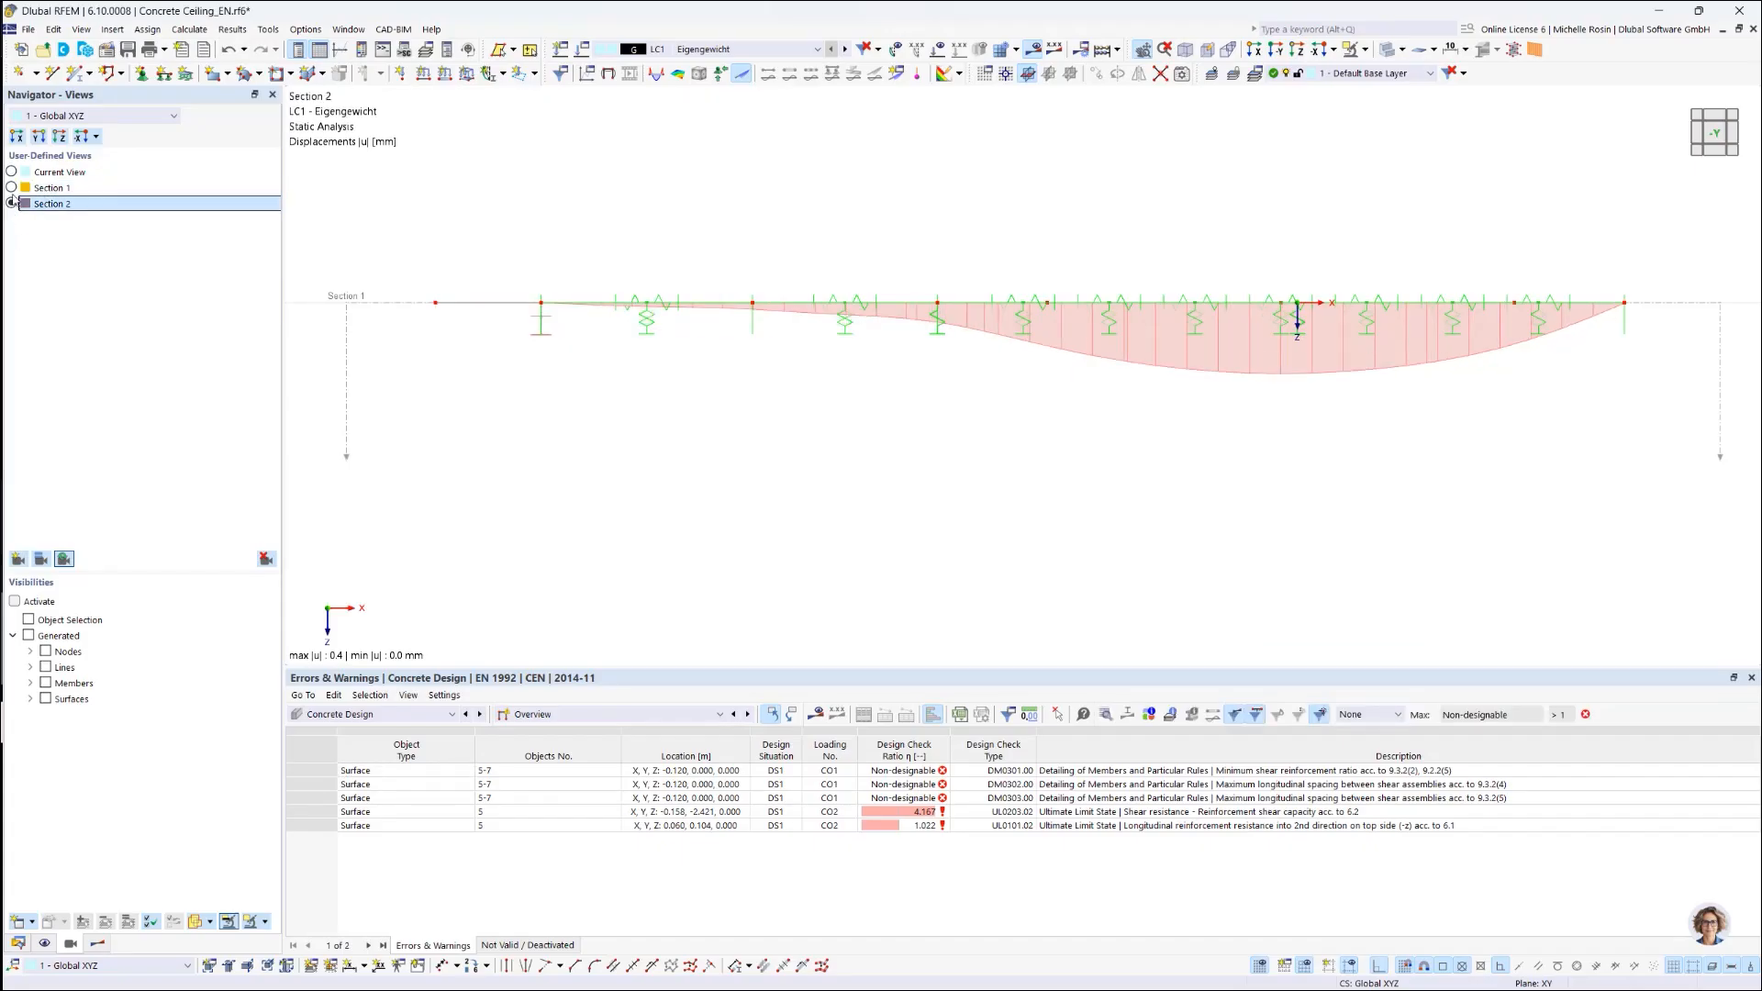
pyautogui.click(12, 187)
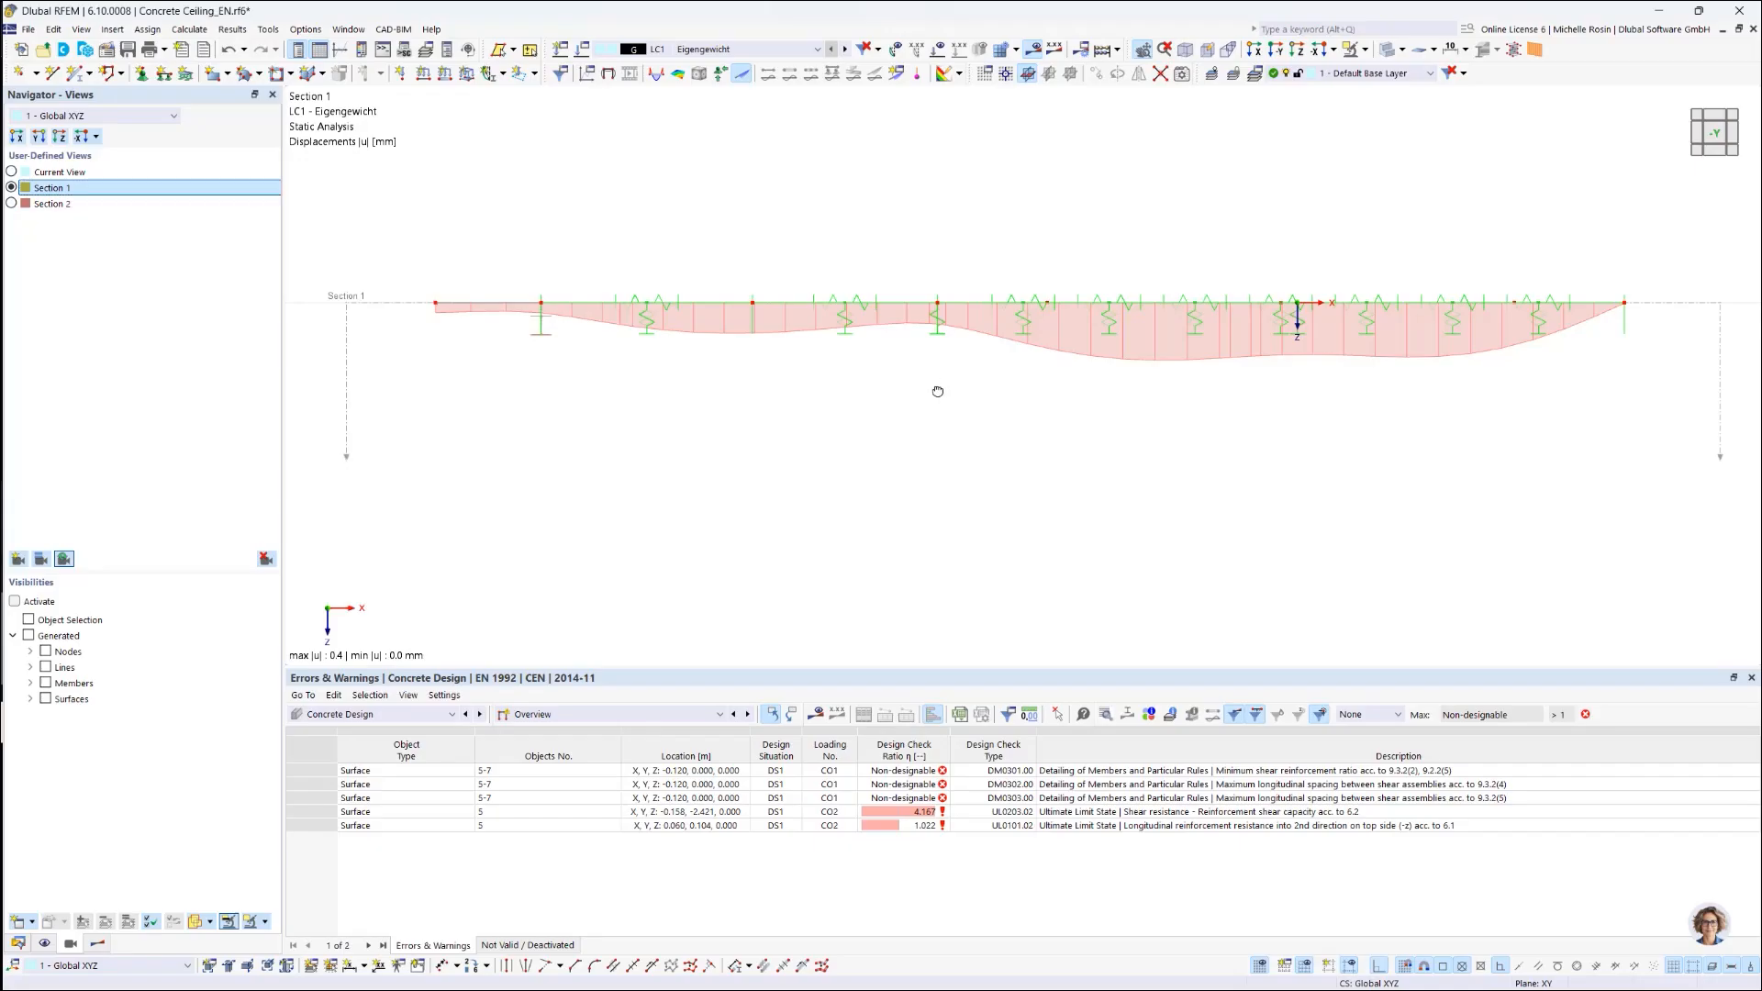
# Step: Orbit the model into a tilted plan view and redefine Section 1 to match it
pyautogui.keyDown('ctrl'); pyautogui.moveTo(935, 385); pyautogui.dragTo(937, 465, button='middle'); pyautogui.keyUp('ctrl')
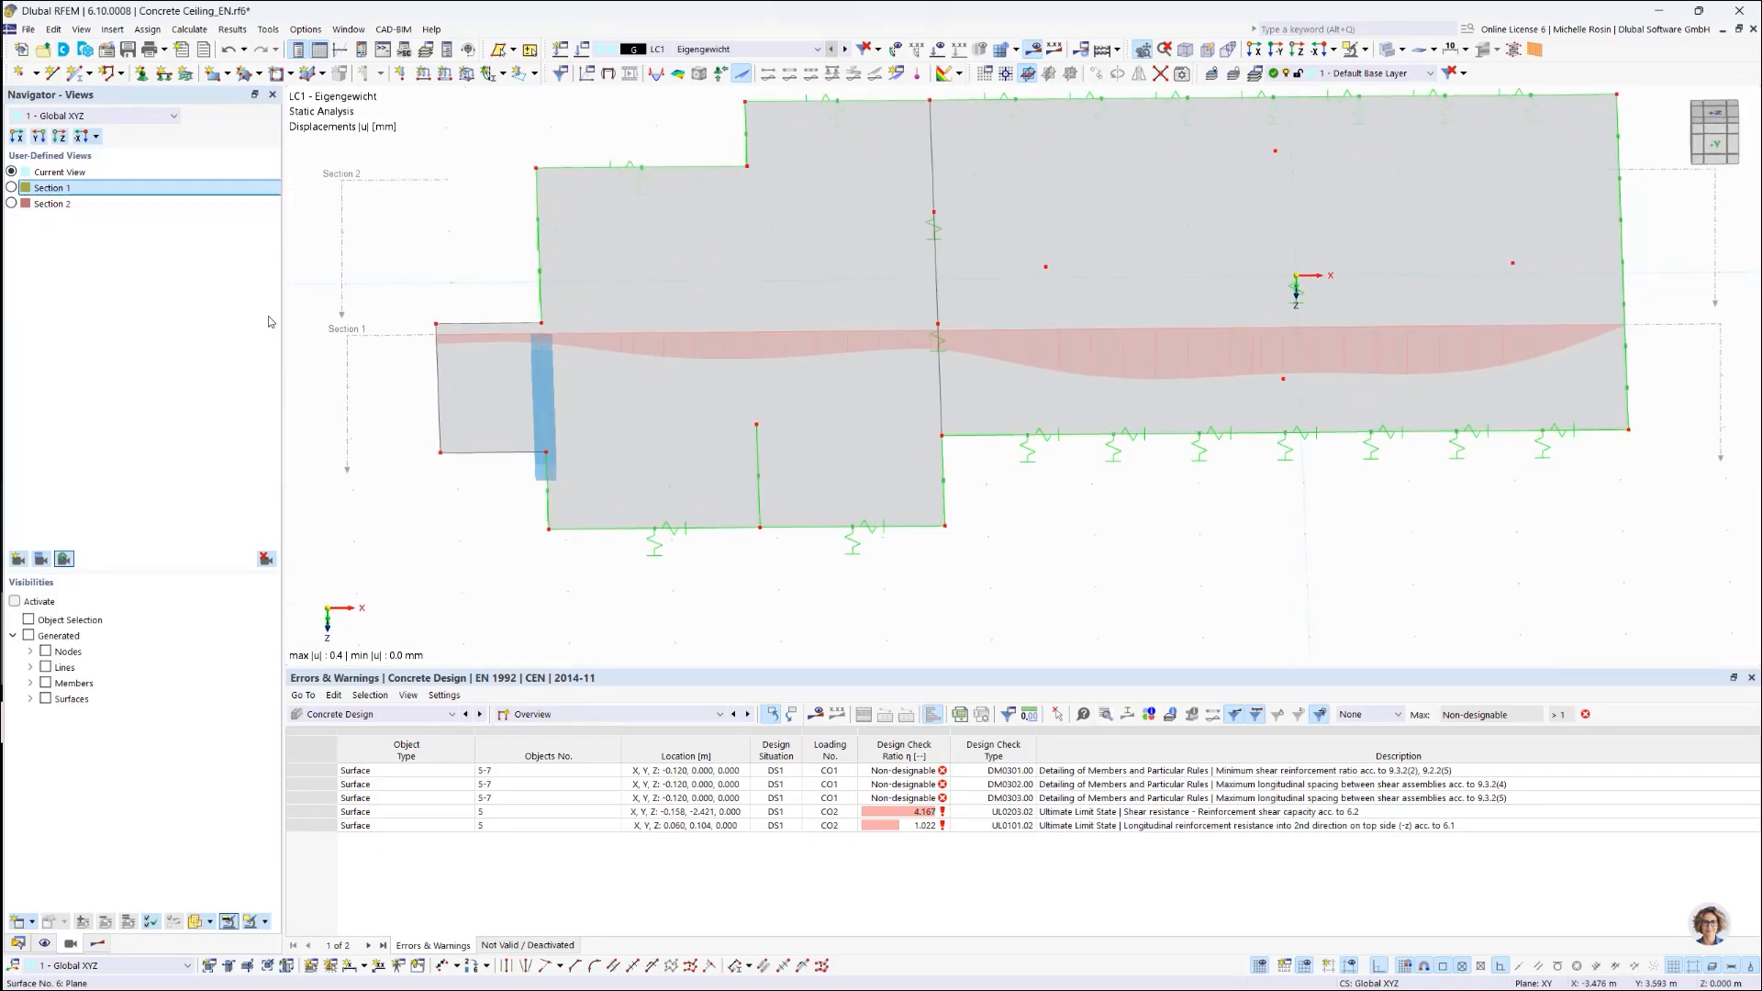
pyautogui.rightClick(55, 193)
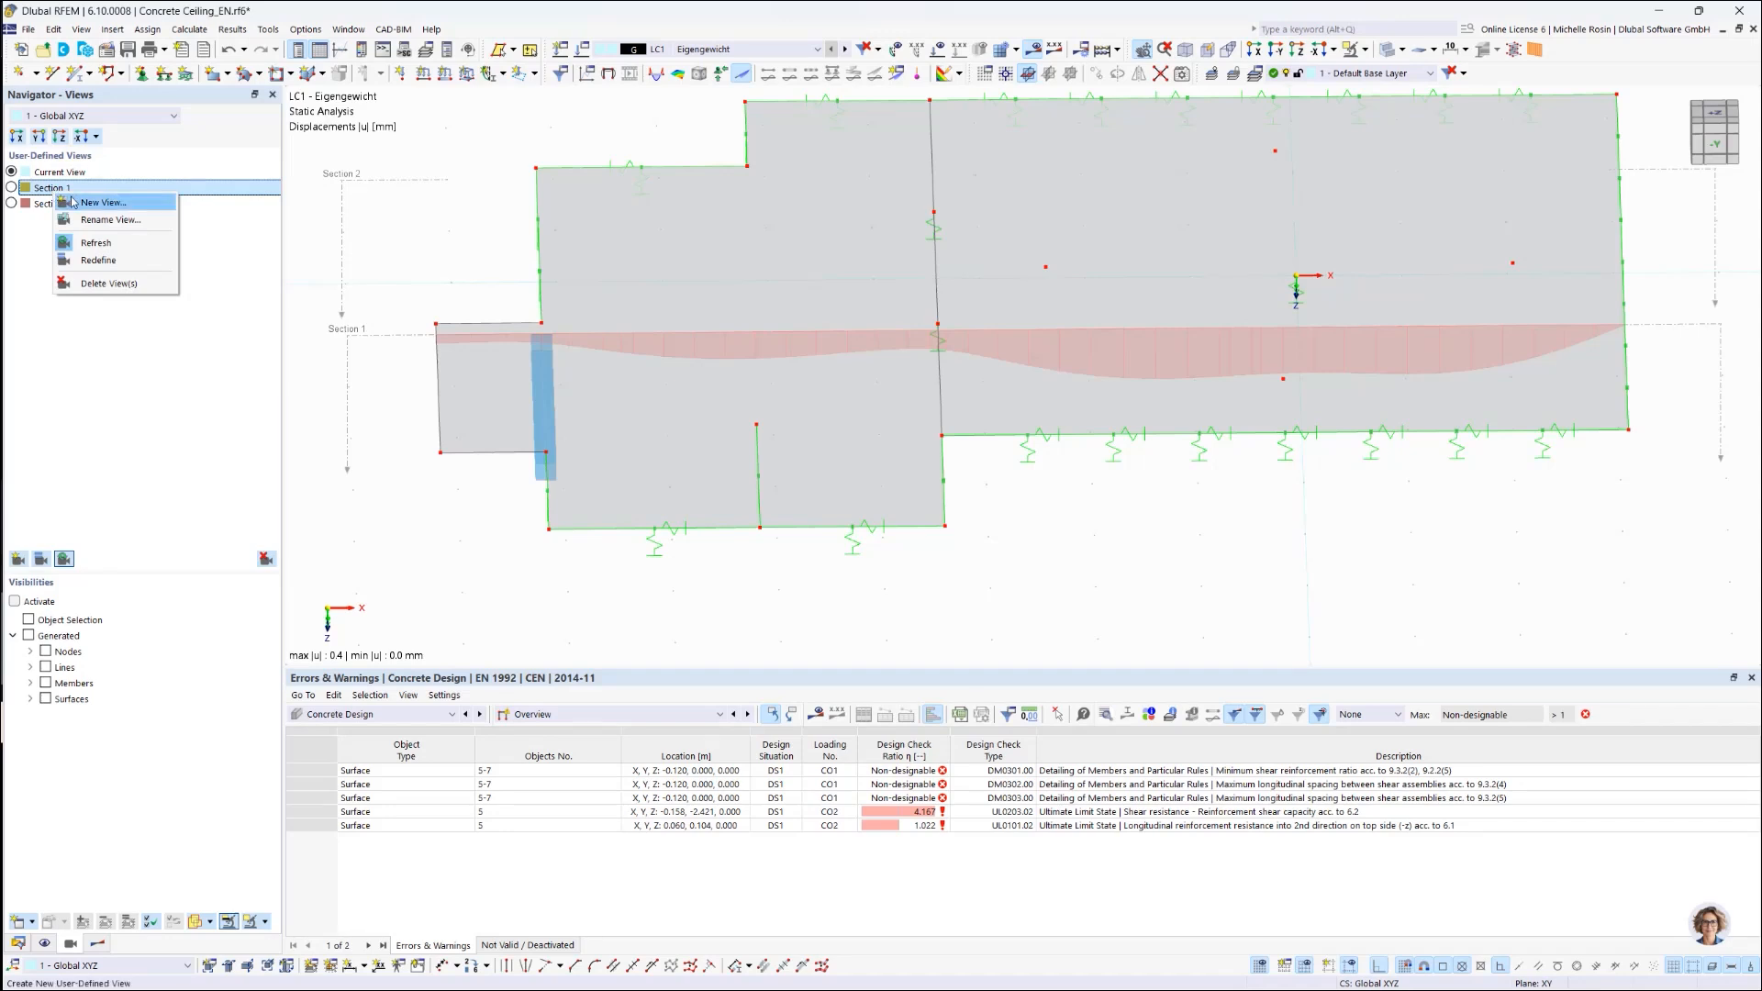
pyautogui.click(93, 261)
pyautogui.click(13, 206)
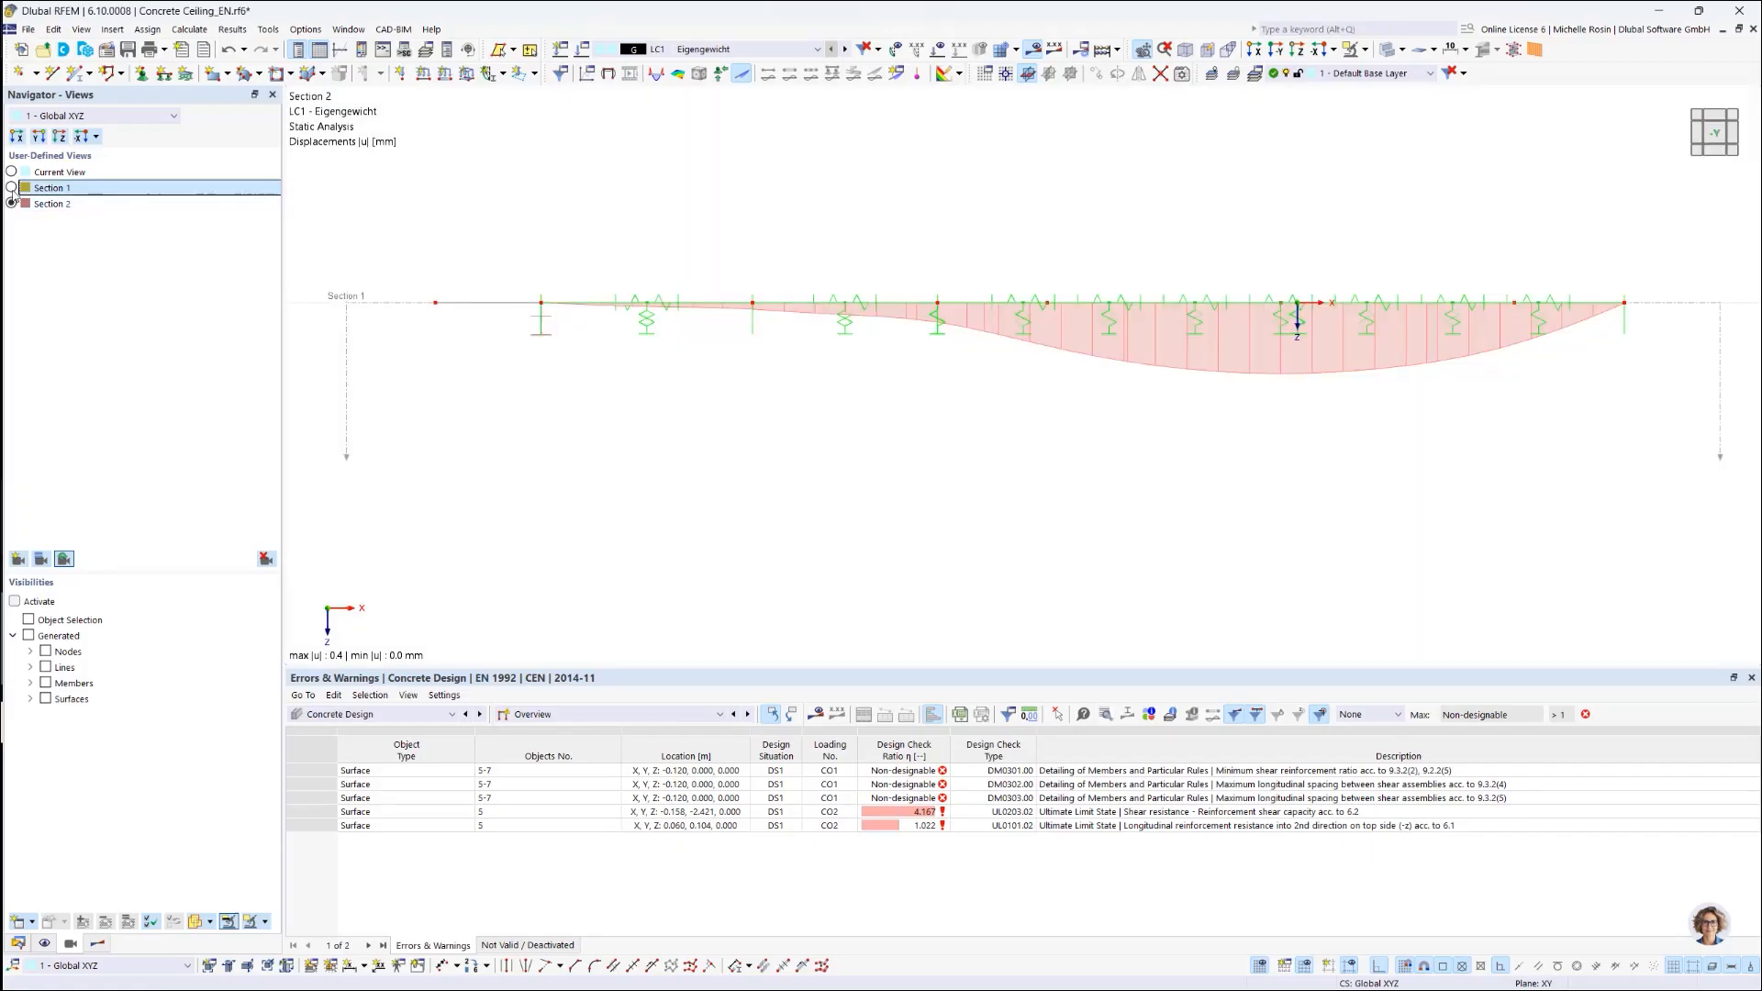
pyautogui.click(12, 188)
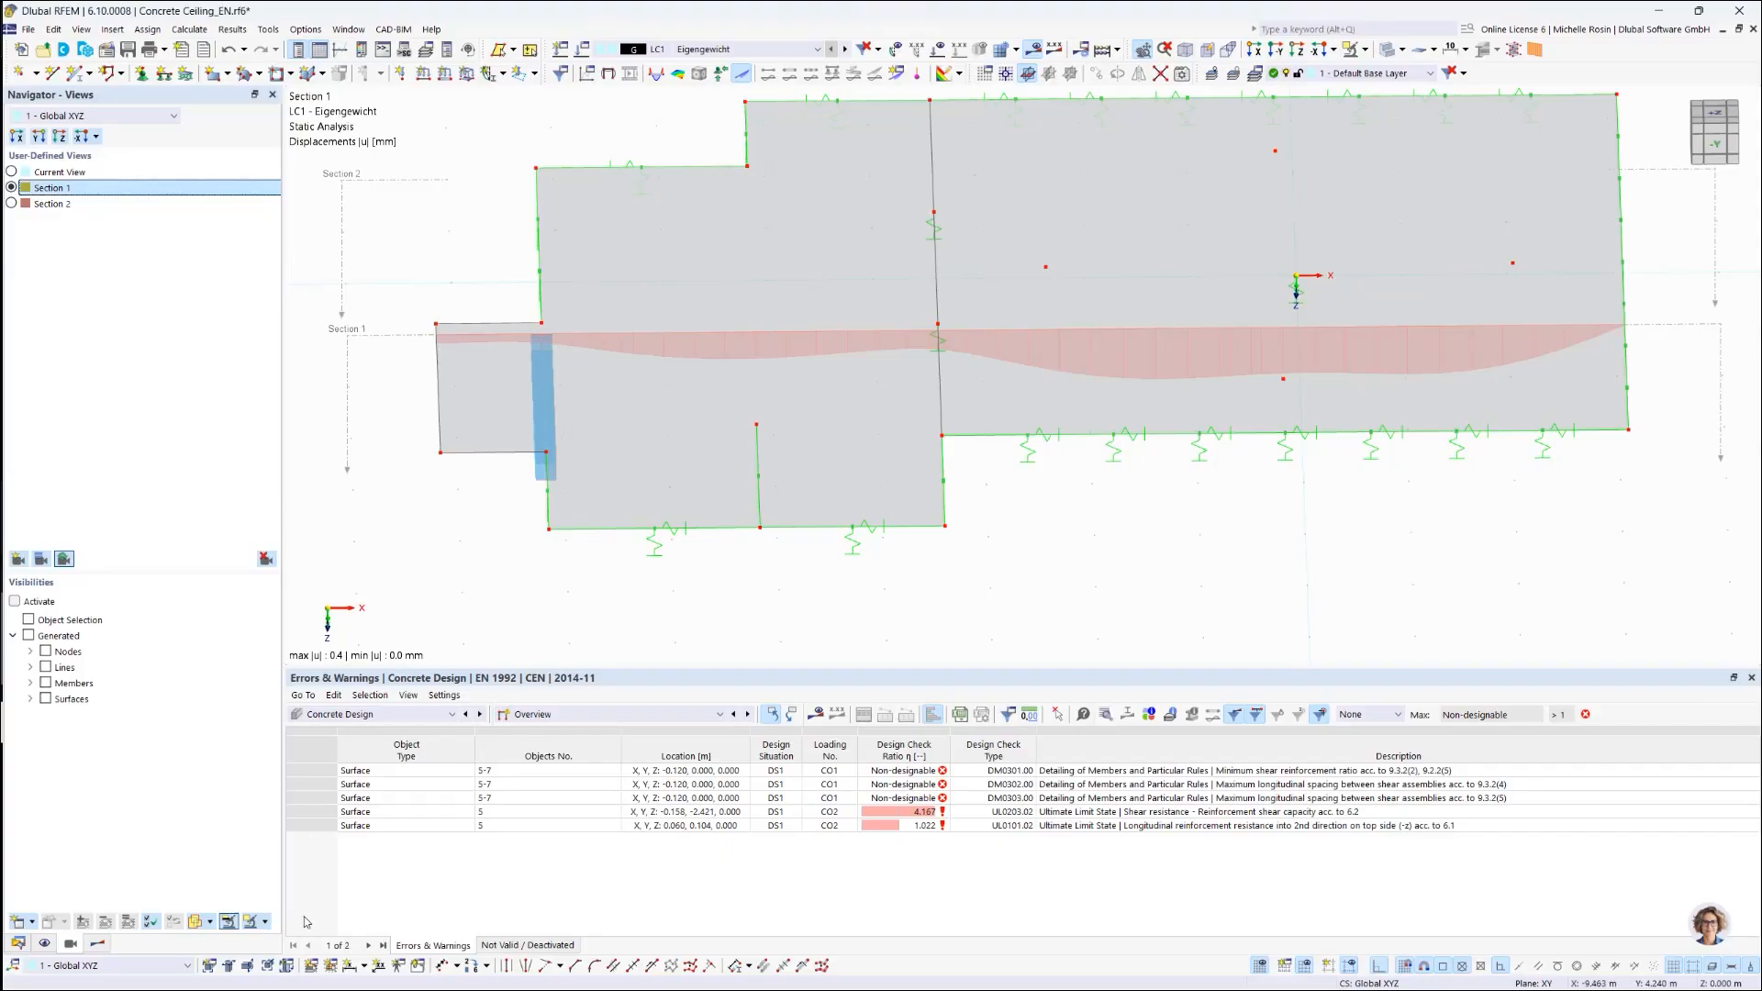
# Step: Turn the view to look along the section and redefine Section 1 as that elevation
pyautogui.click(97, 943)
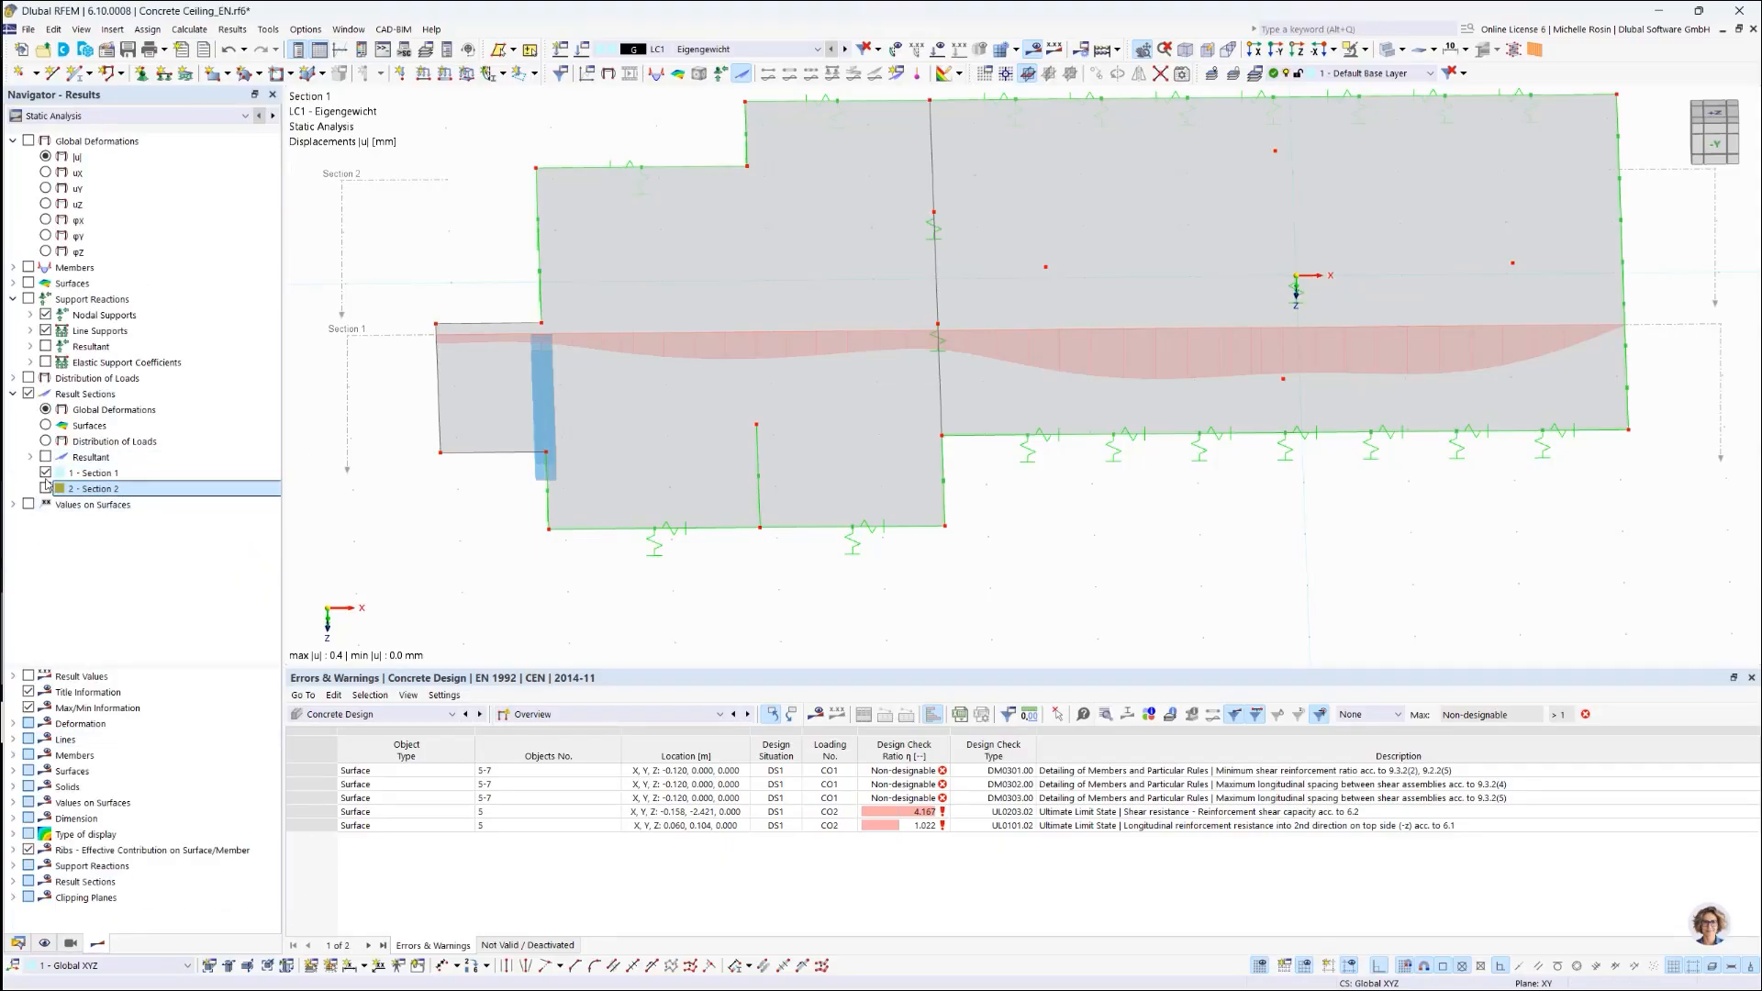
pyautogui.click(70, 944)
pyautogui.click(1254, 49)
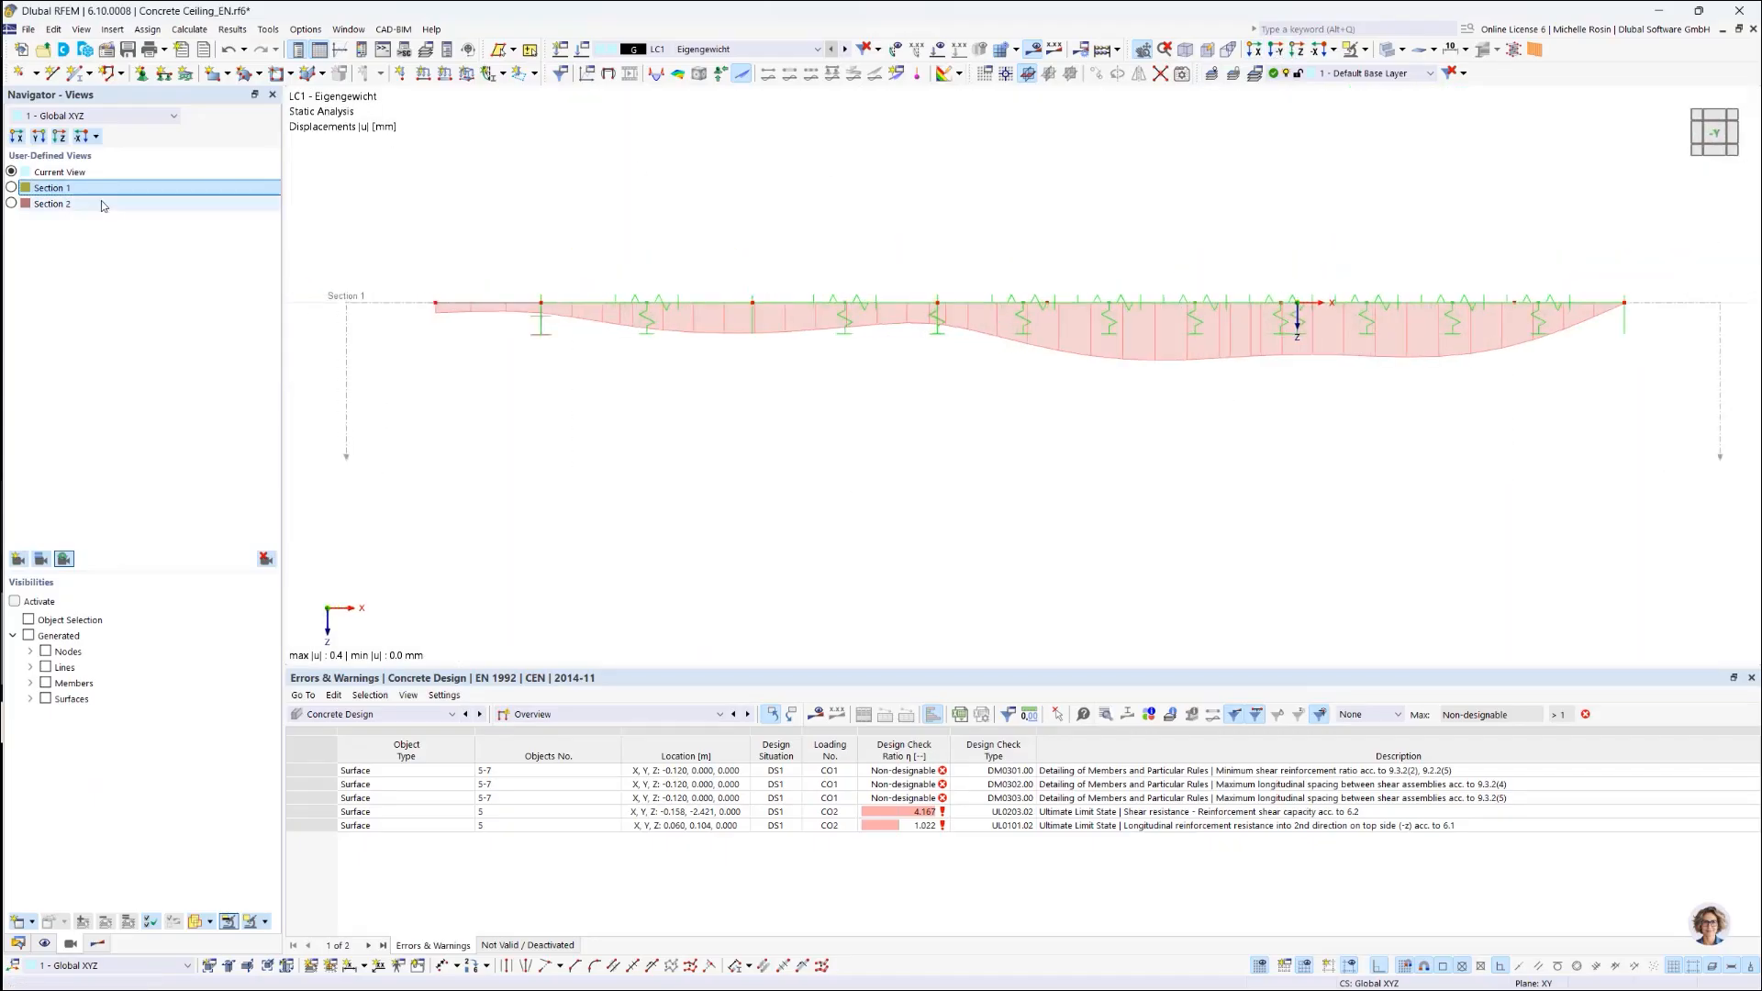
pyautogui.rightClick(53, 194)
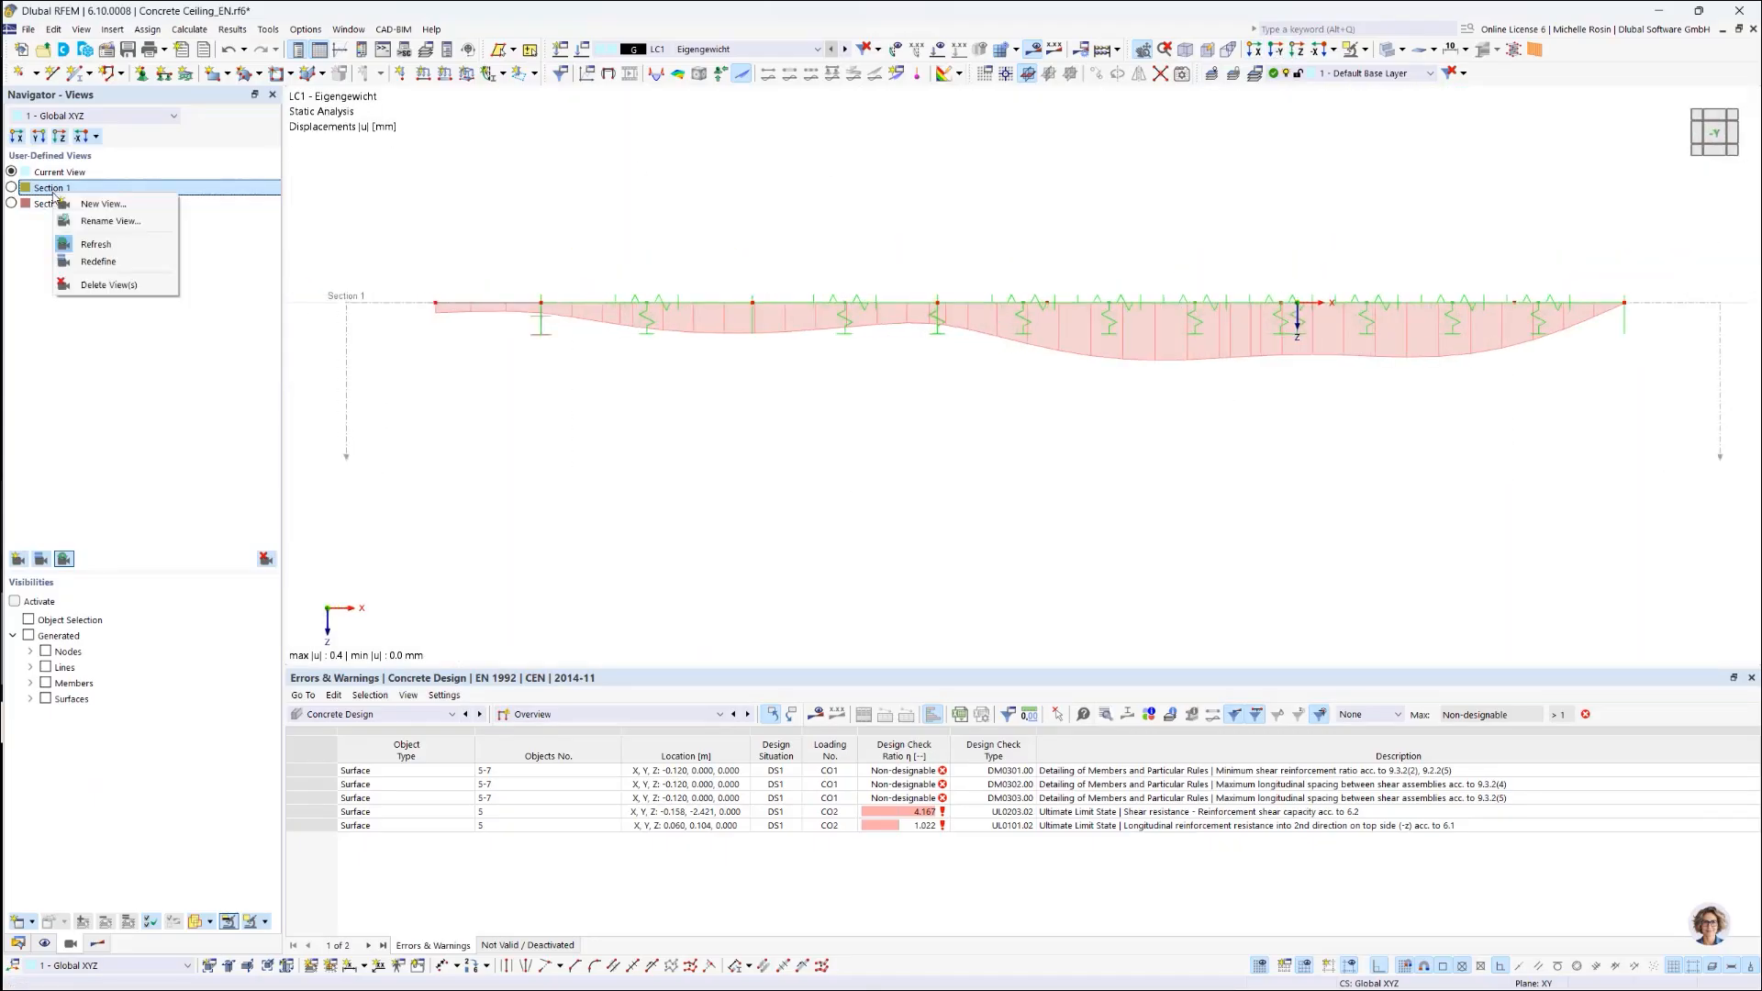
pyautogui.click(99, 263)
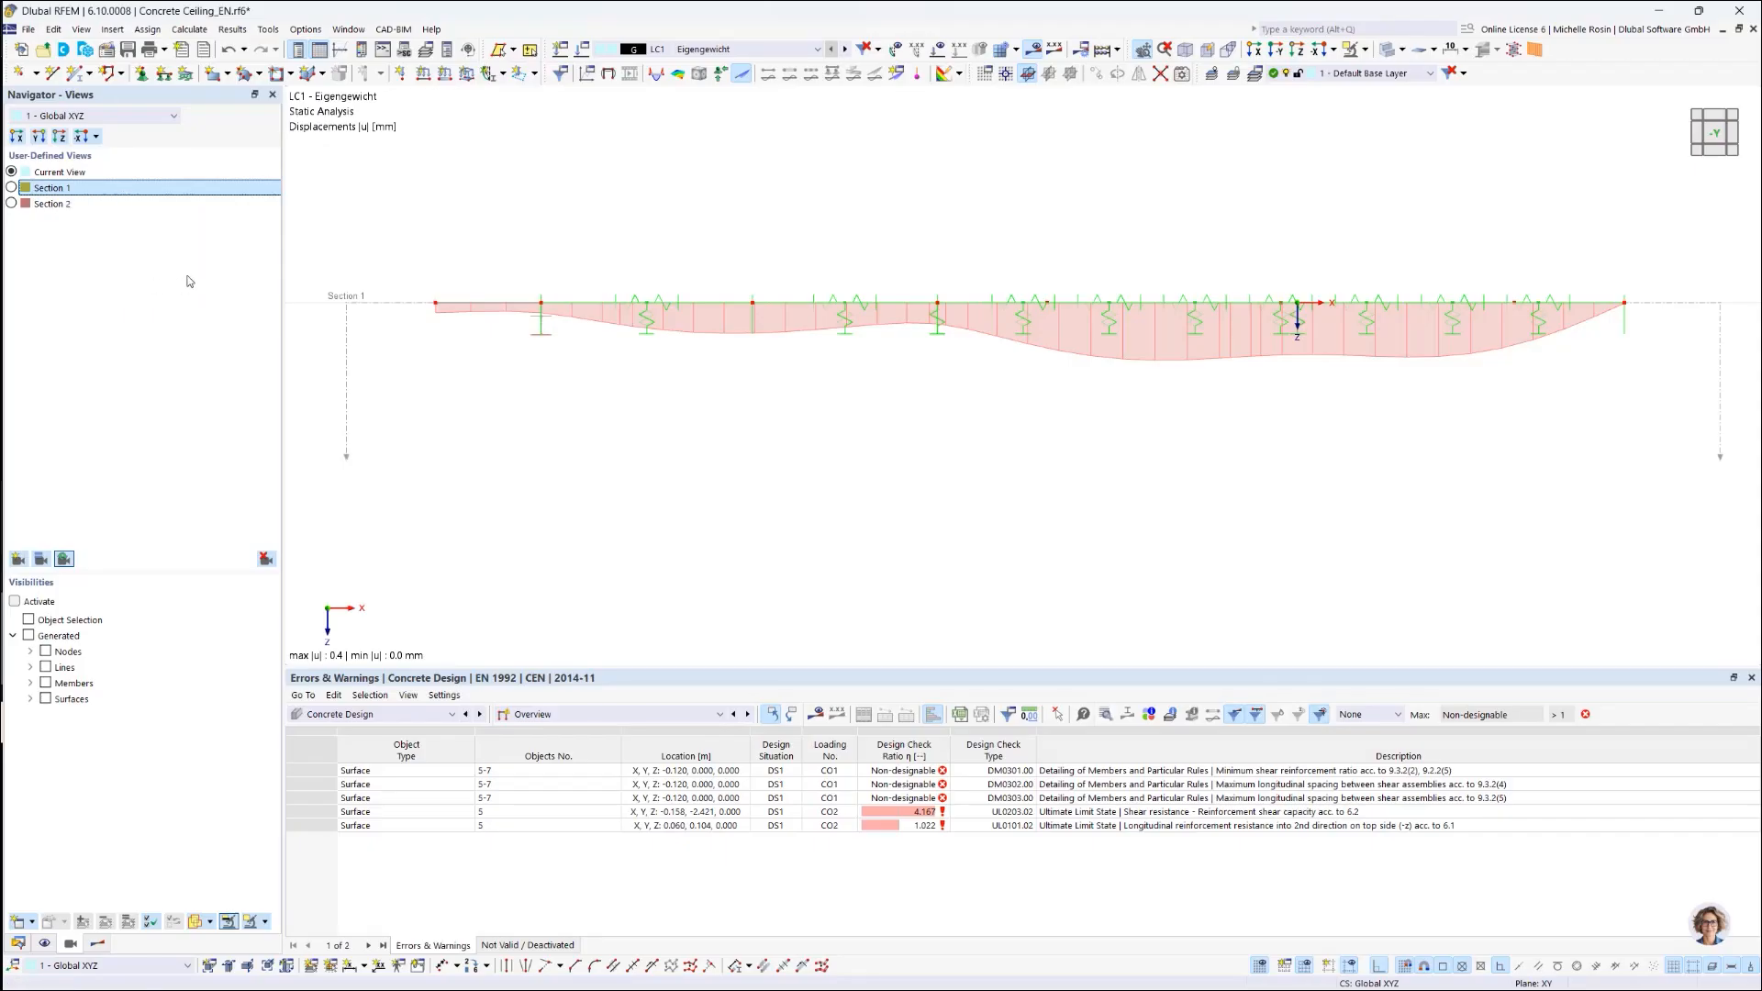
pyautogui.click(12, 204)
pyautogui.click(12, 187)
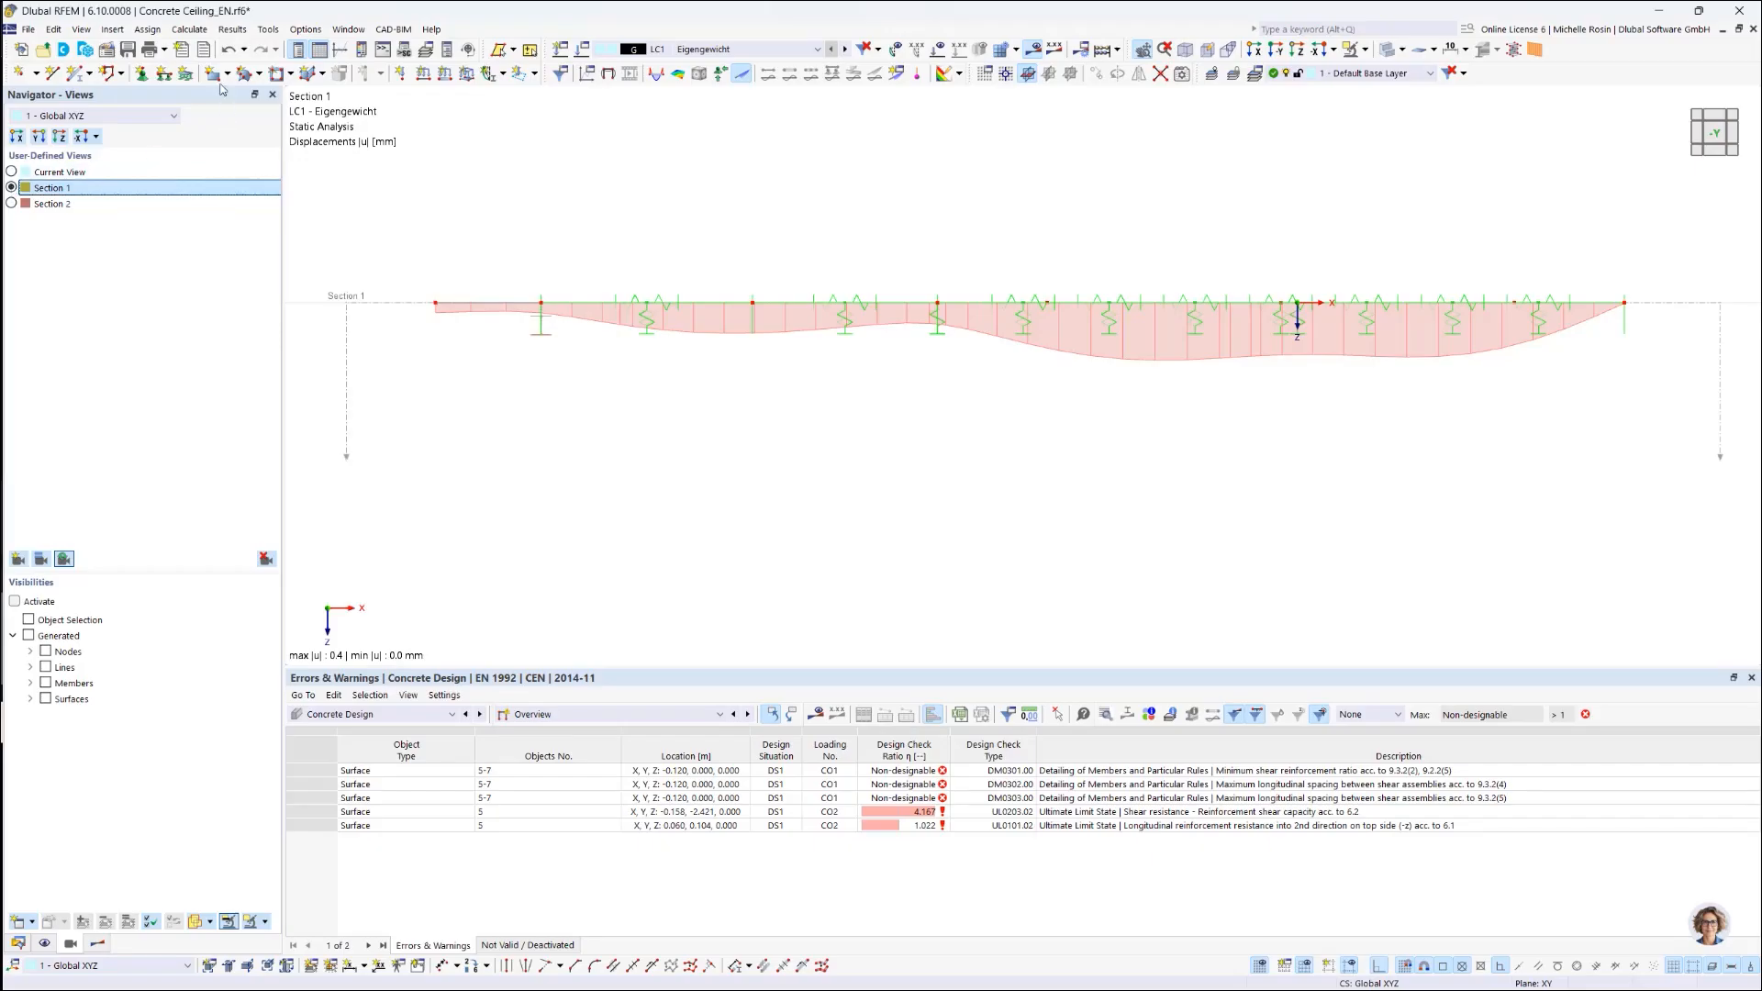
# Step: Send the current Section 1 graphic to printout report 1 as a Multi-print
pyautogui.click(165, 50)
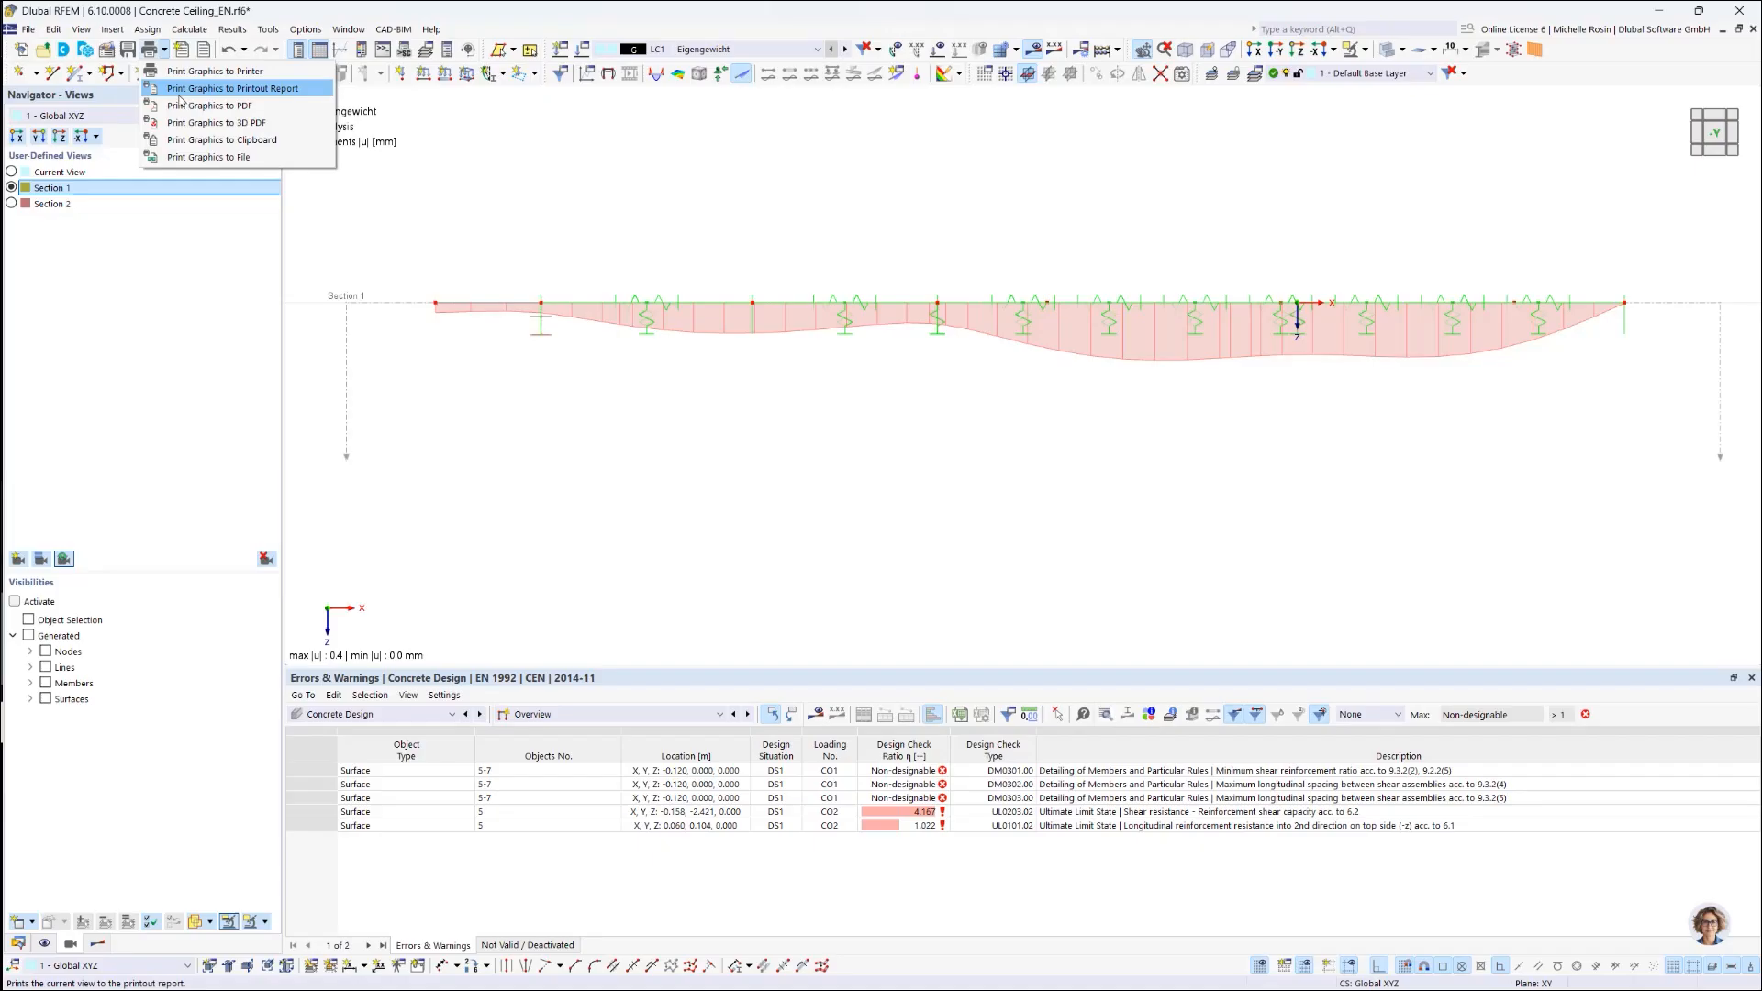
pyautogui.click(276, 92)
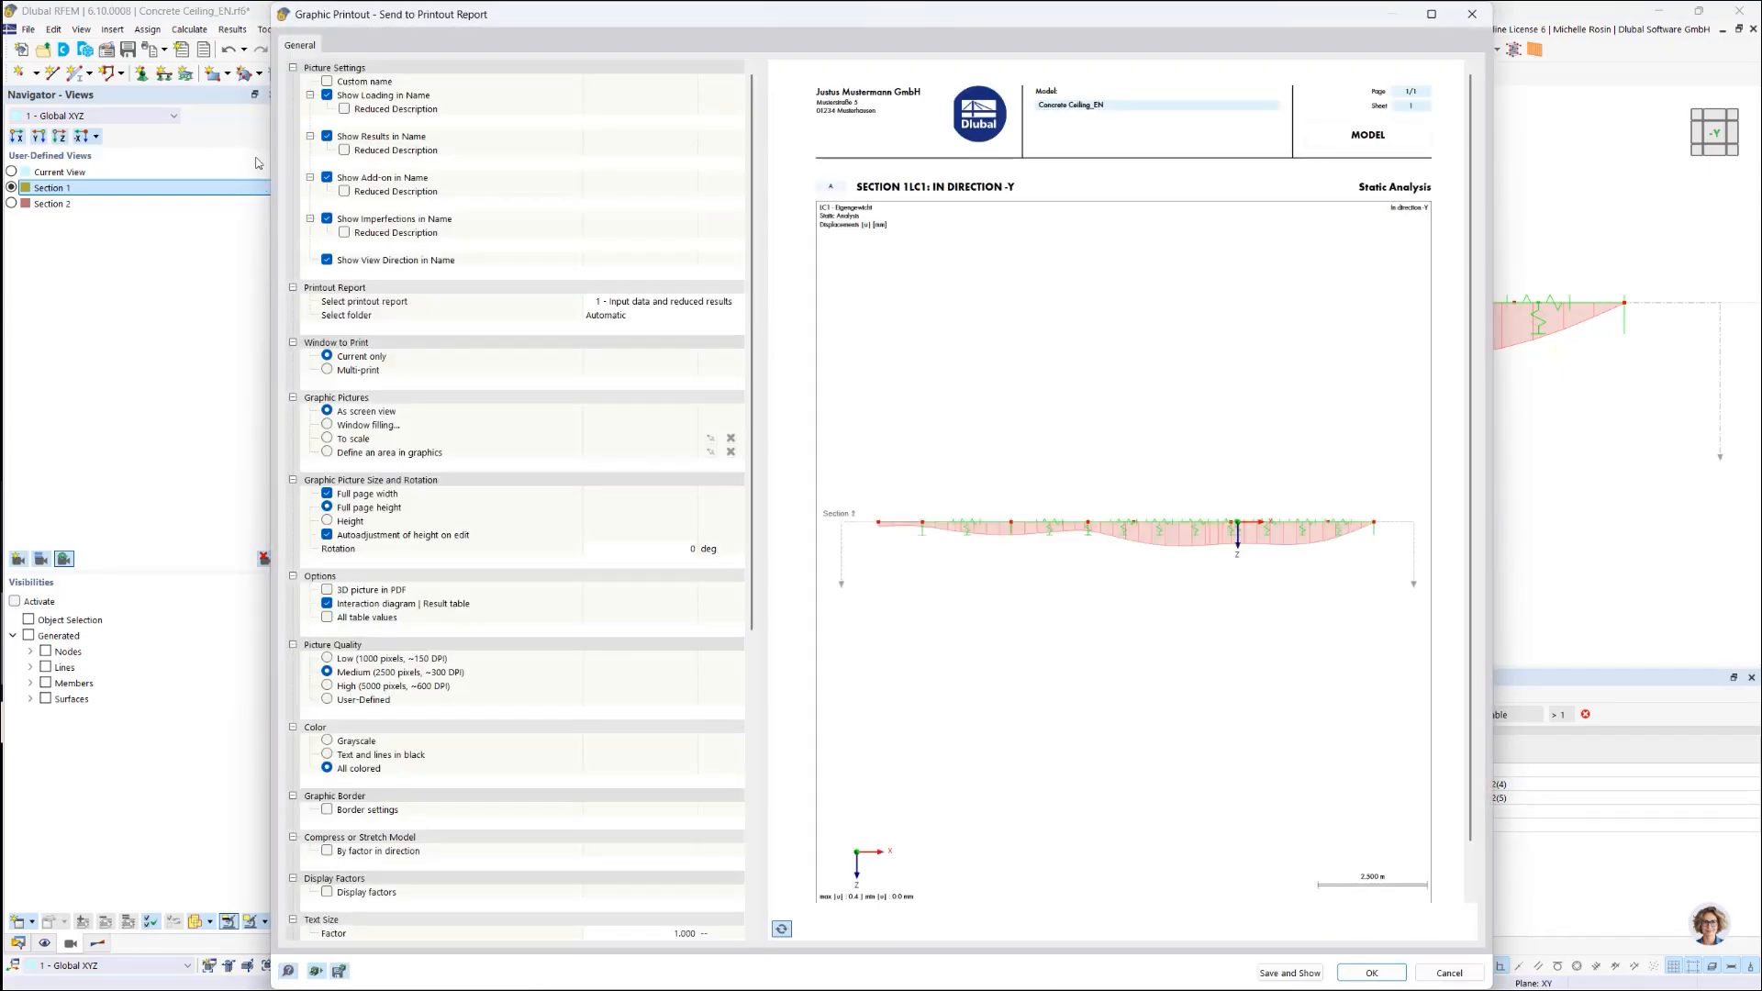
pyautogui.click(328, 370)
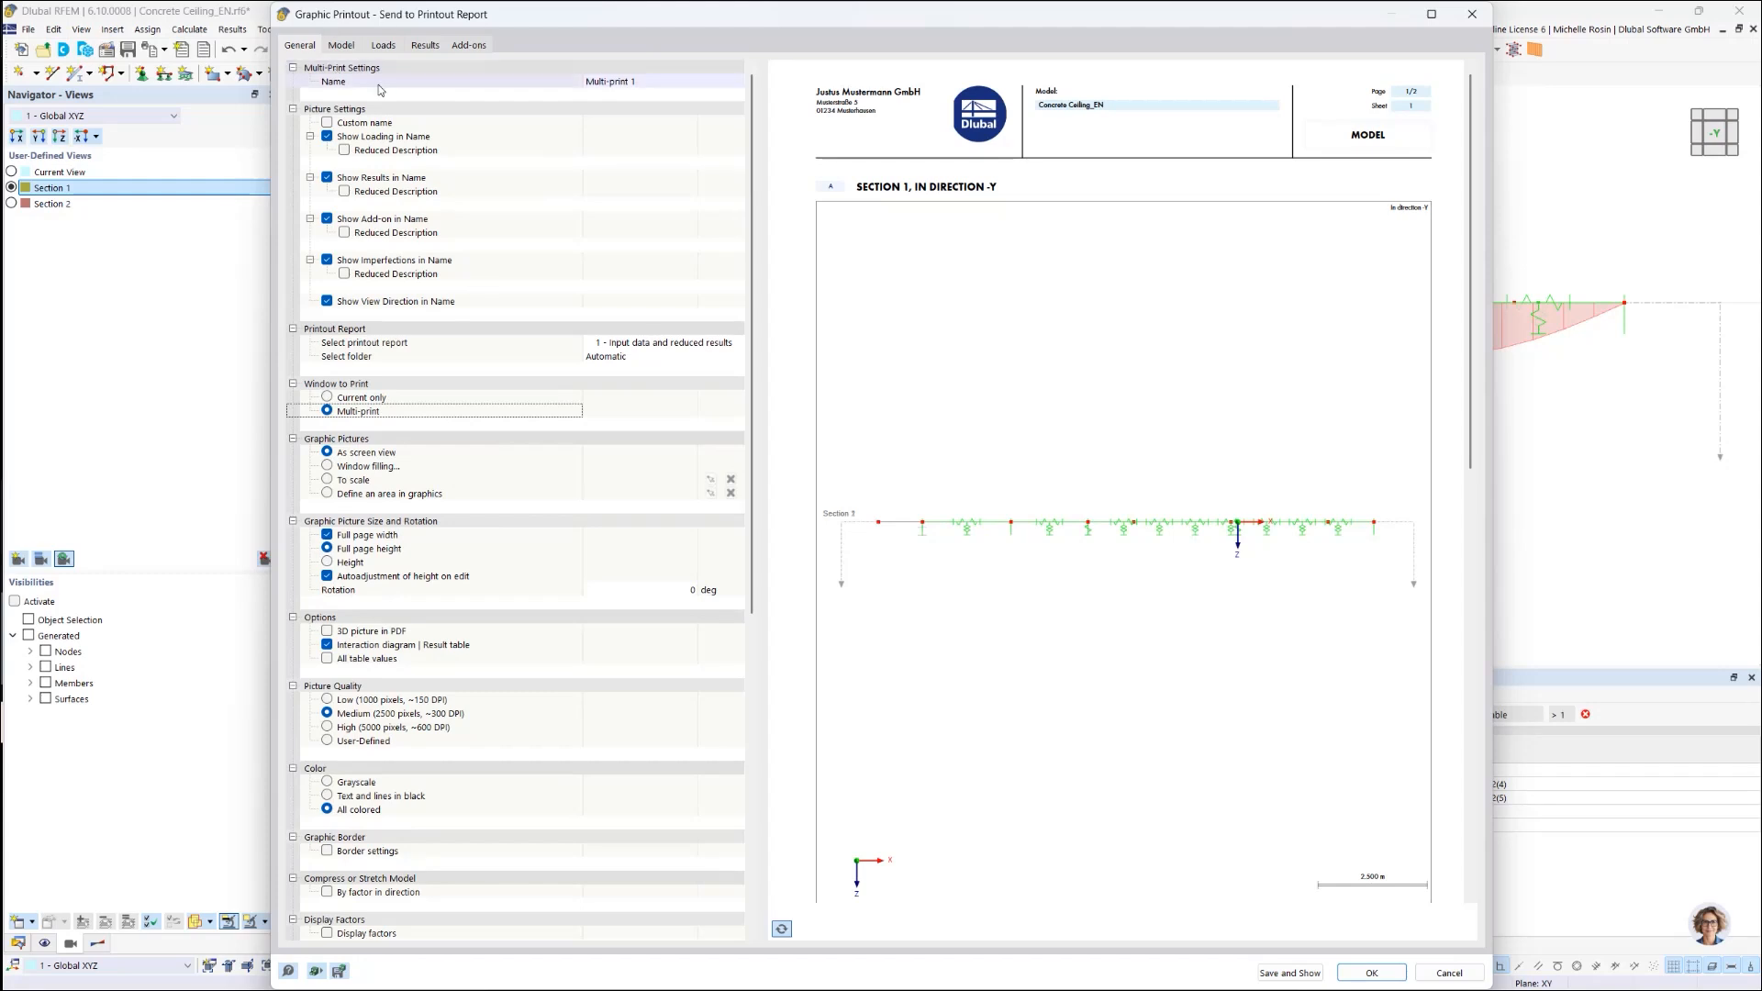
# Step: Review the Model options and the general settings preview in the Graphic Printout dialog
pyautogui.click(341, 46)
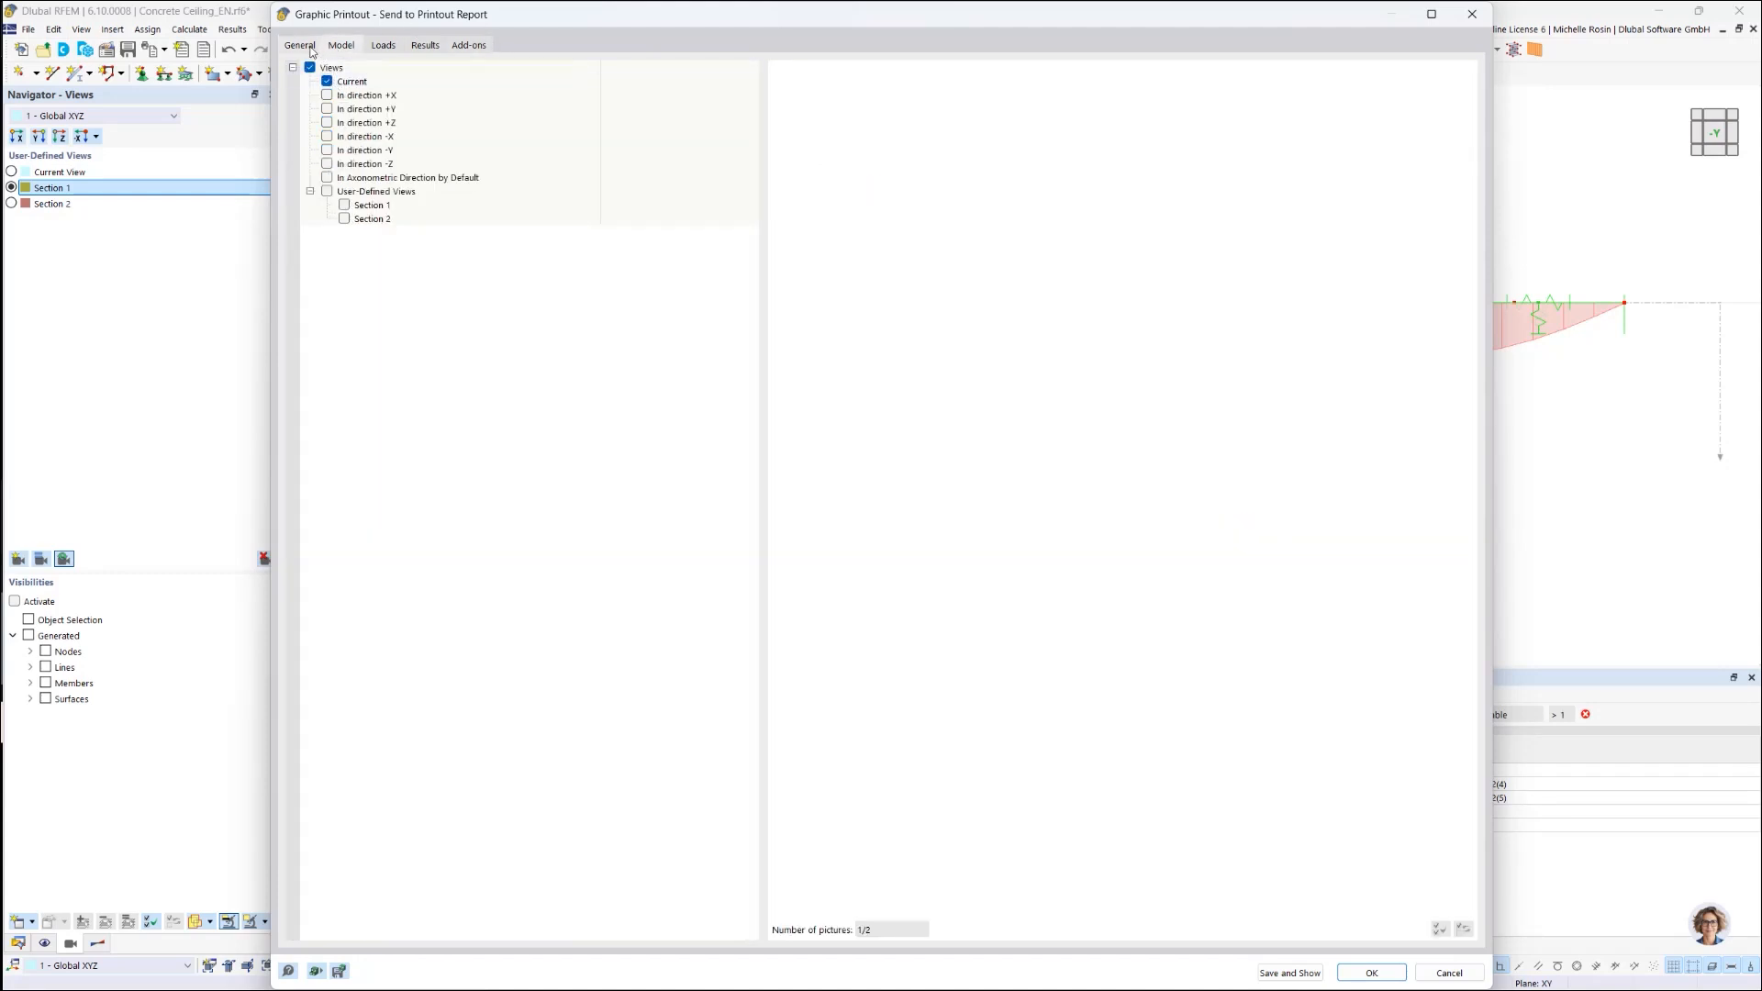
pyautogui.click(311, 51)
pyautogui.click(340, 46)
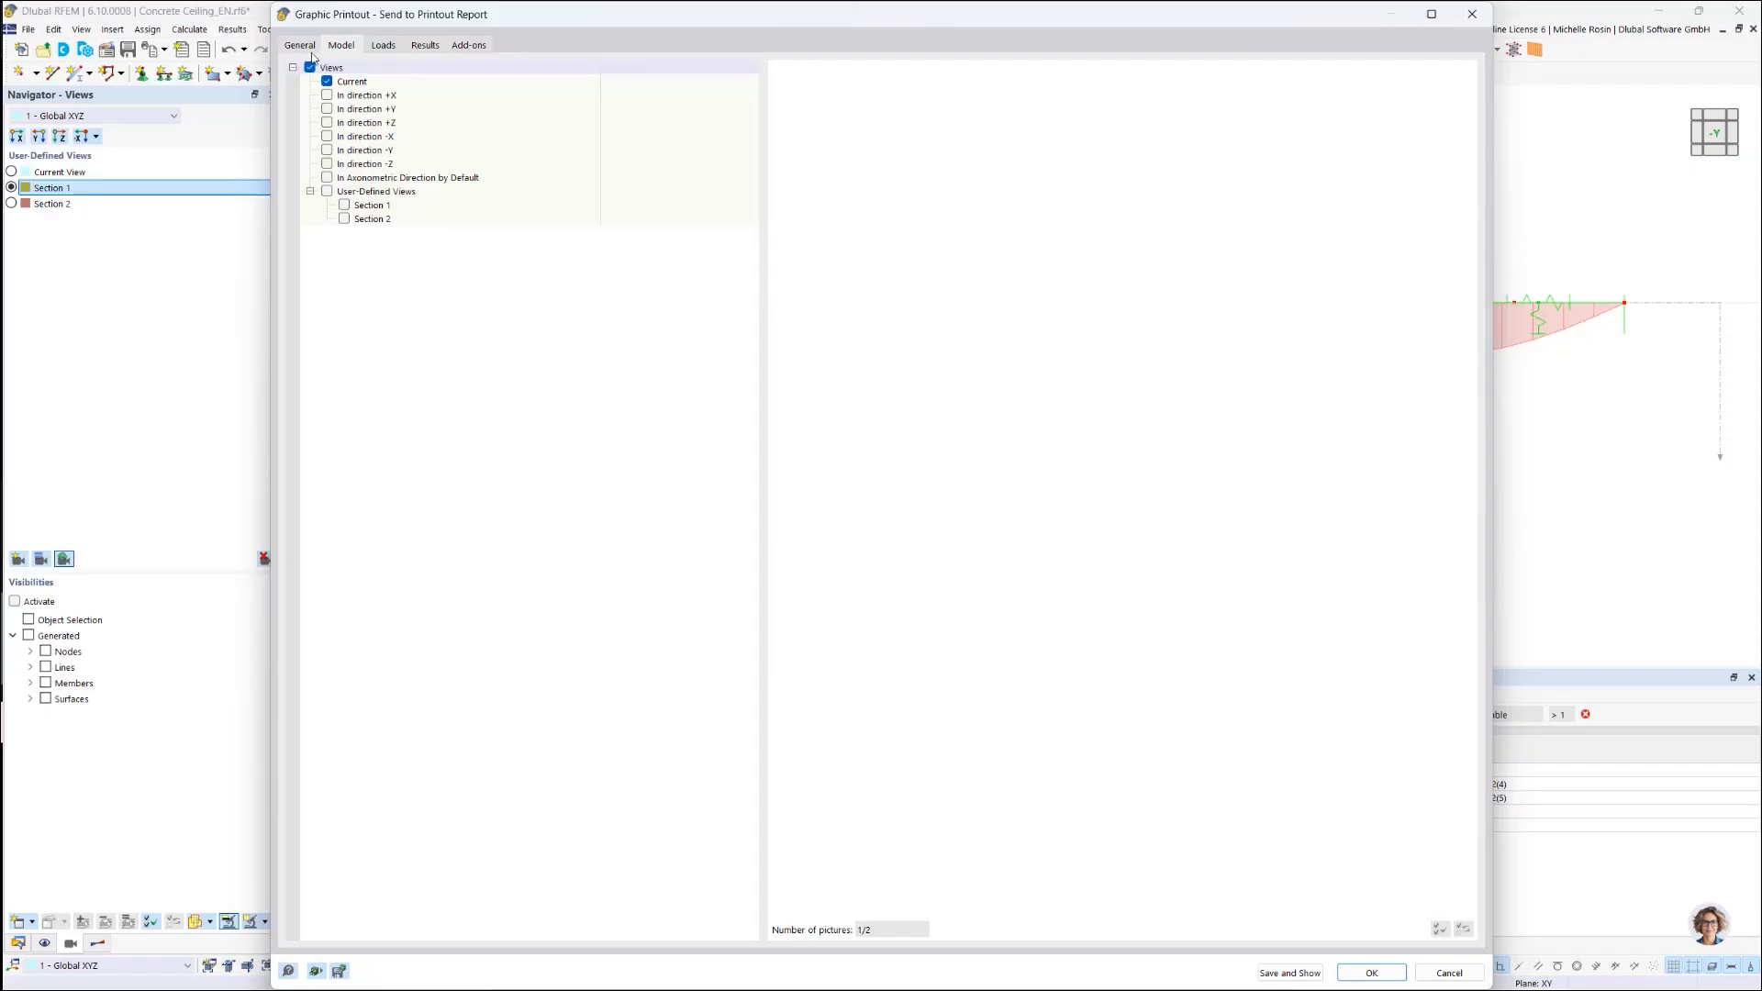
pyautogui.click(310, 48)
pyautogui.scroll(-5, 978, 663)
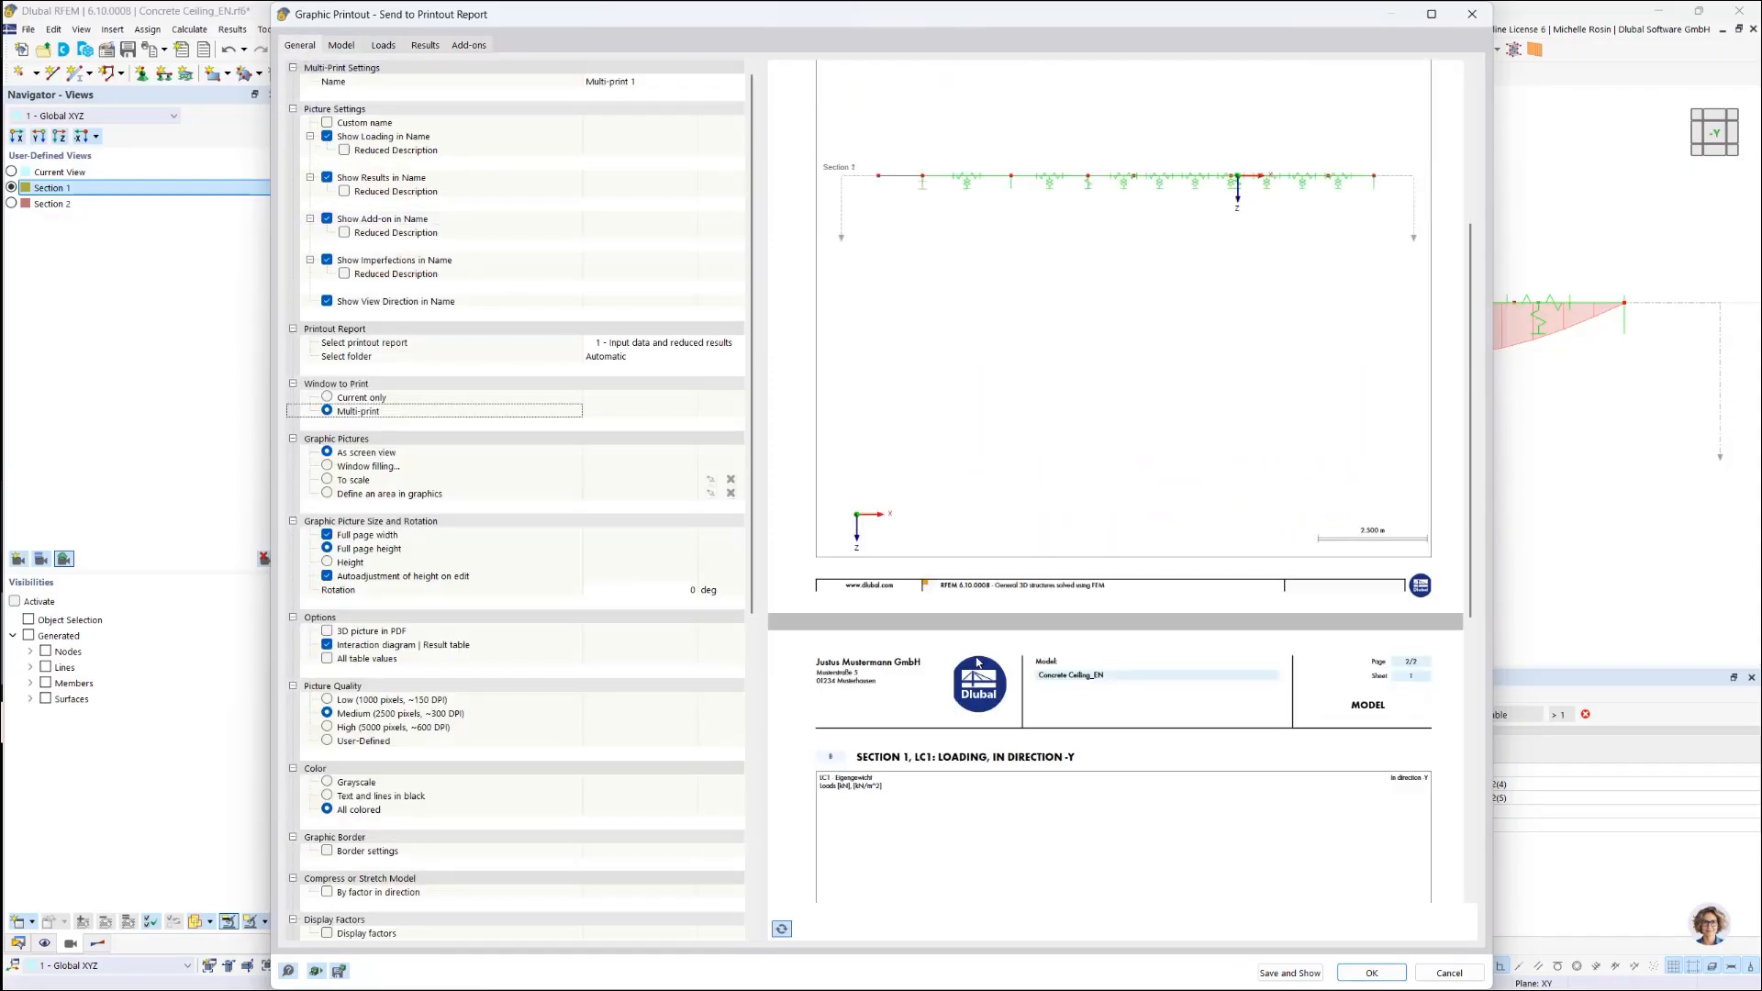
pyautogui.scroll(3, 1010, 651)
pyautogui.scroll(-7, 1061, 637)
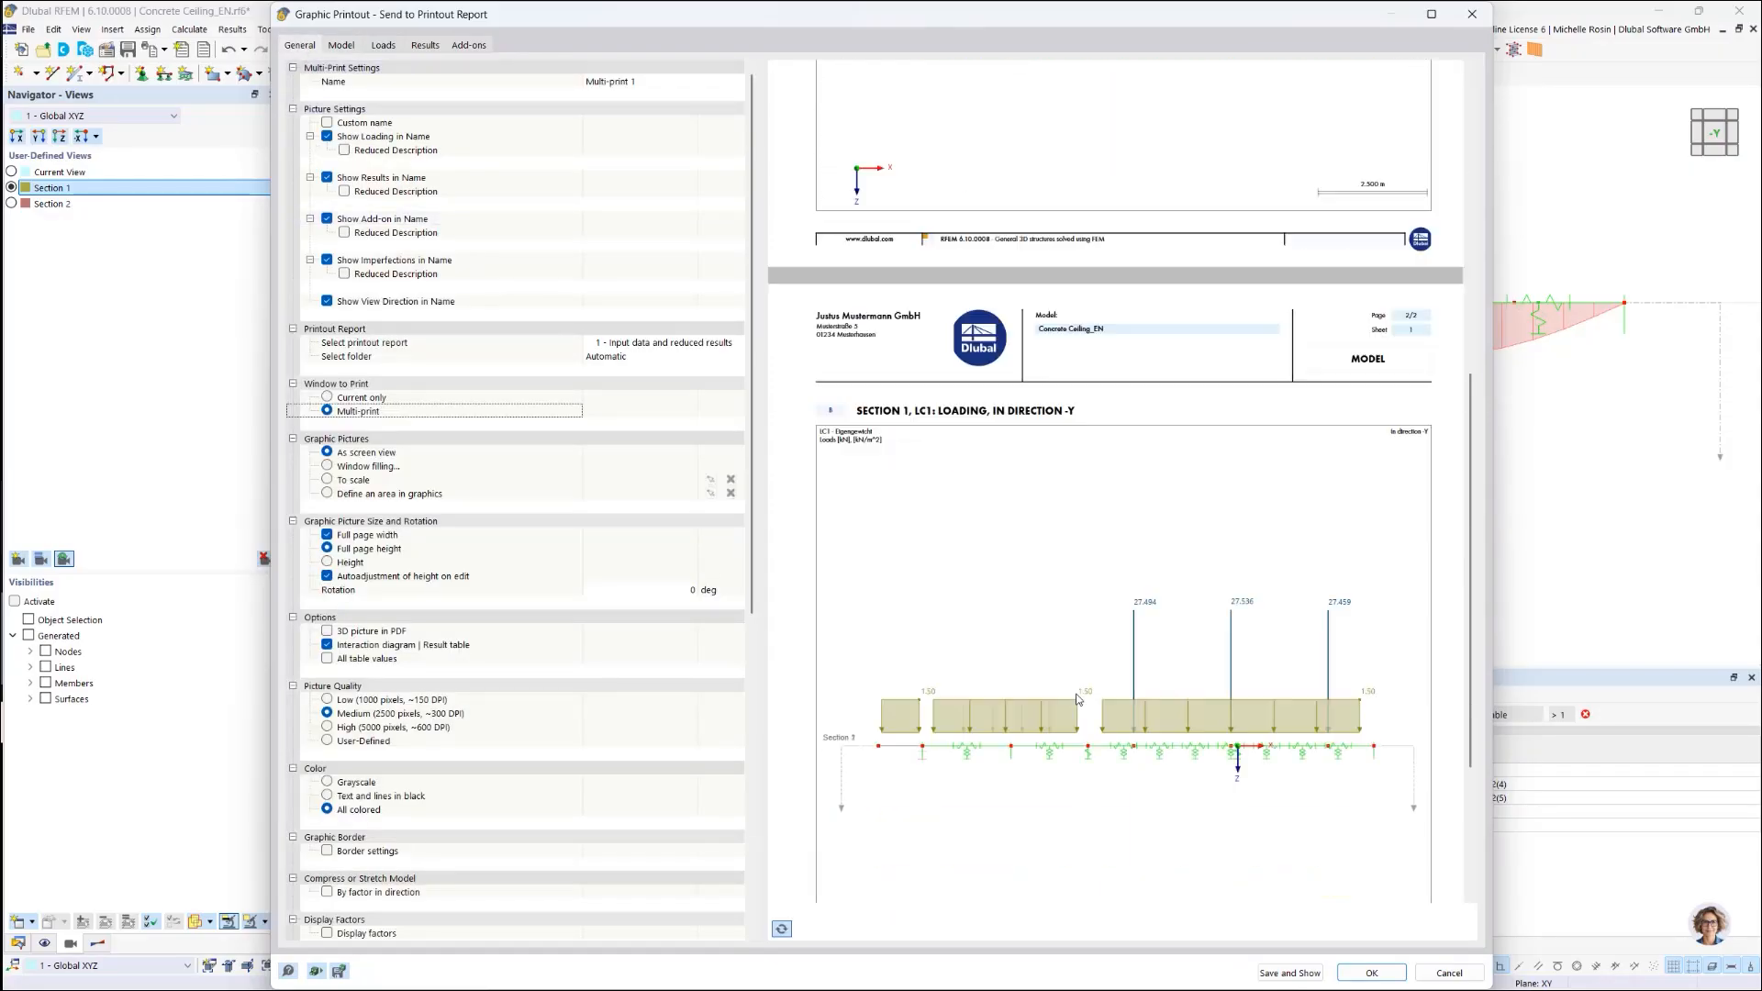
pyautogui.scroll(9, 1078, 700)
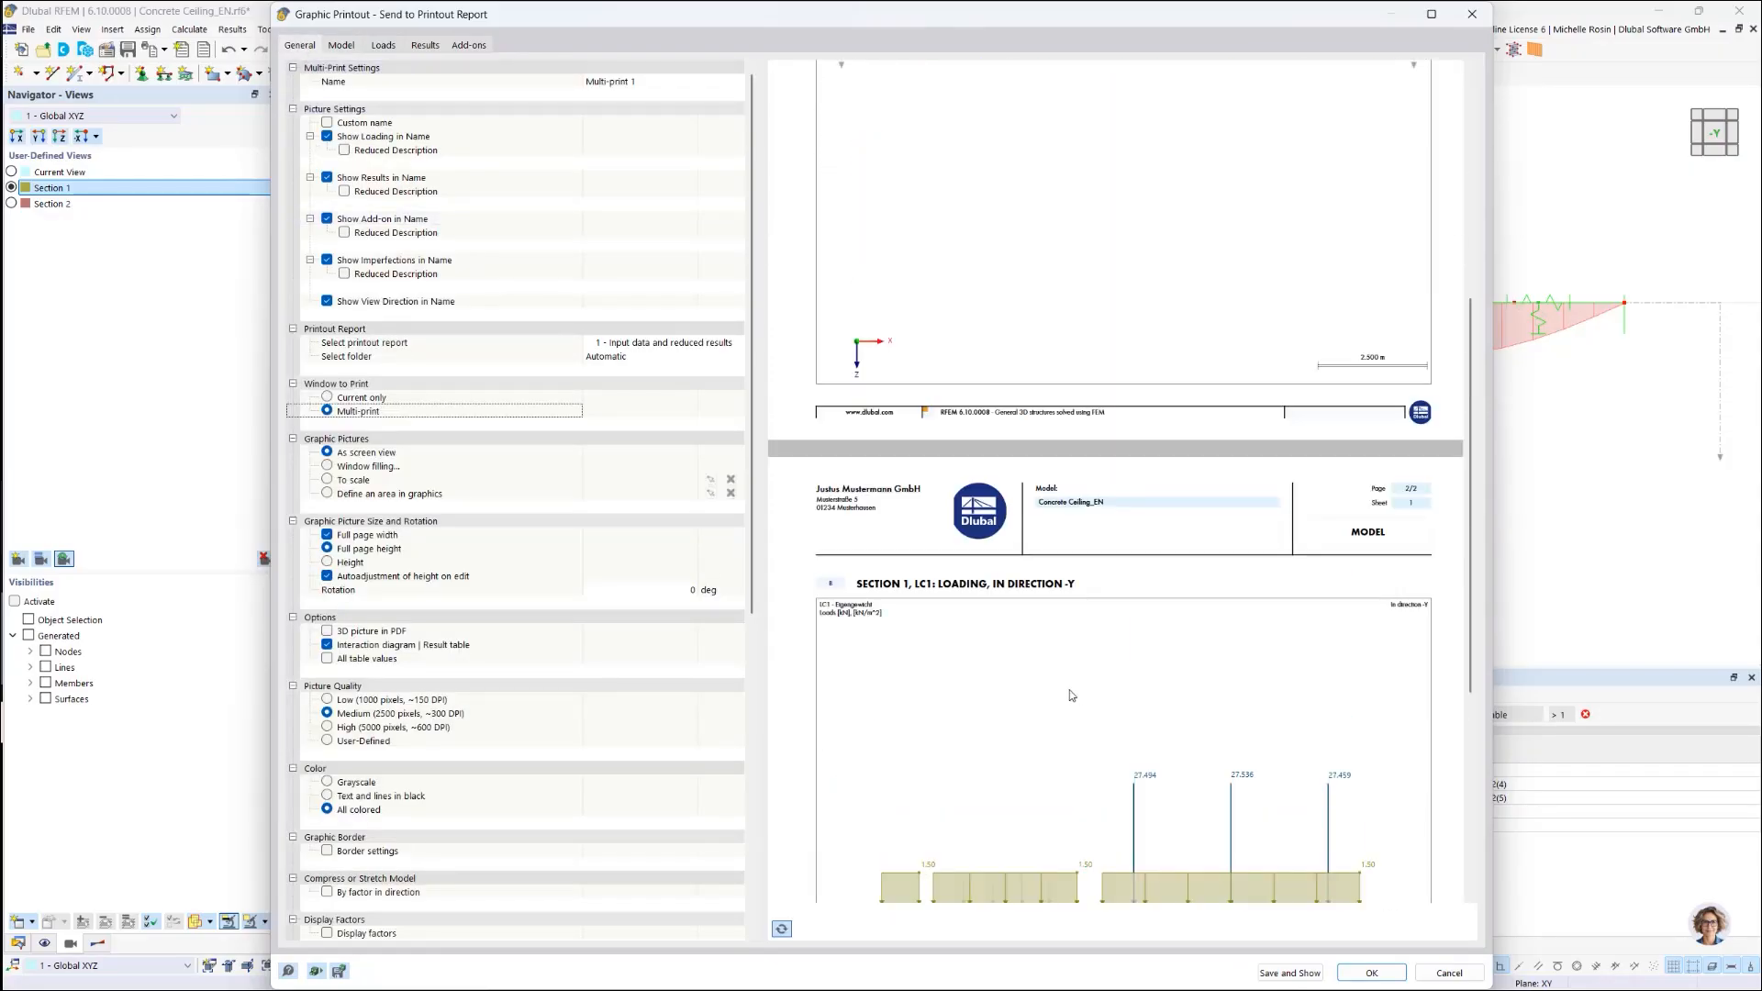
# Step: Exclude model Views and Load Cases / Load Combinations pictures from the multi-print
pyautogui.click(349, 46)
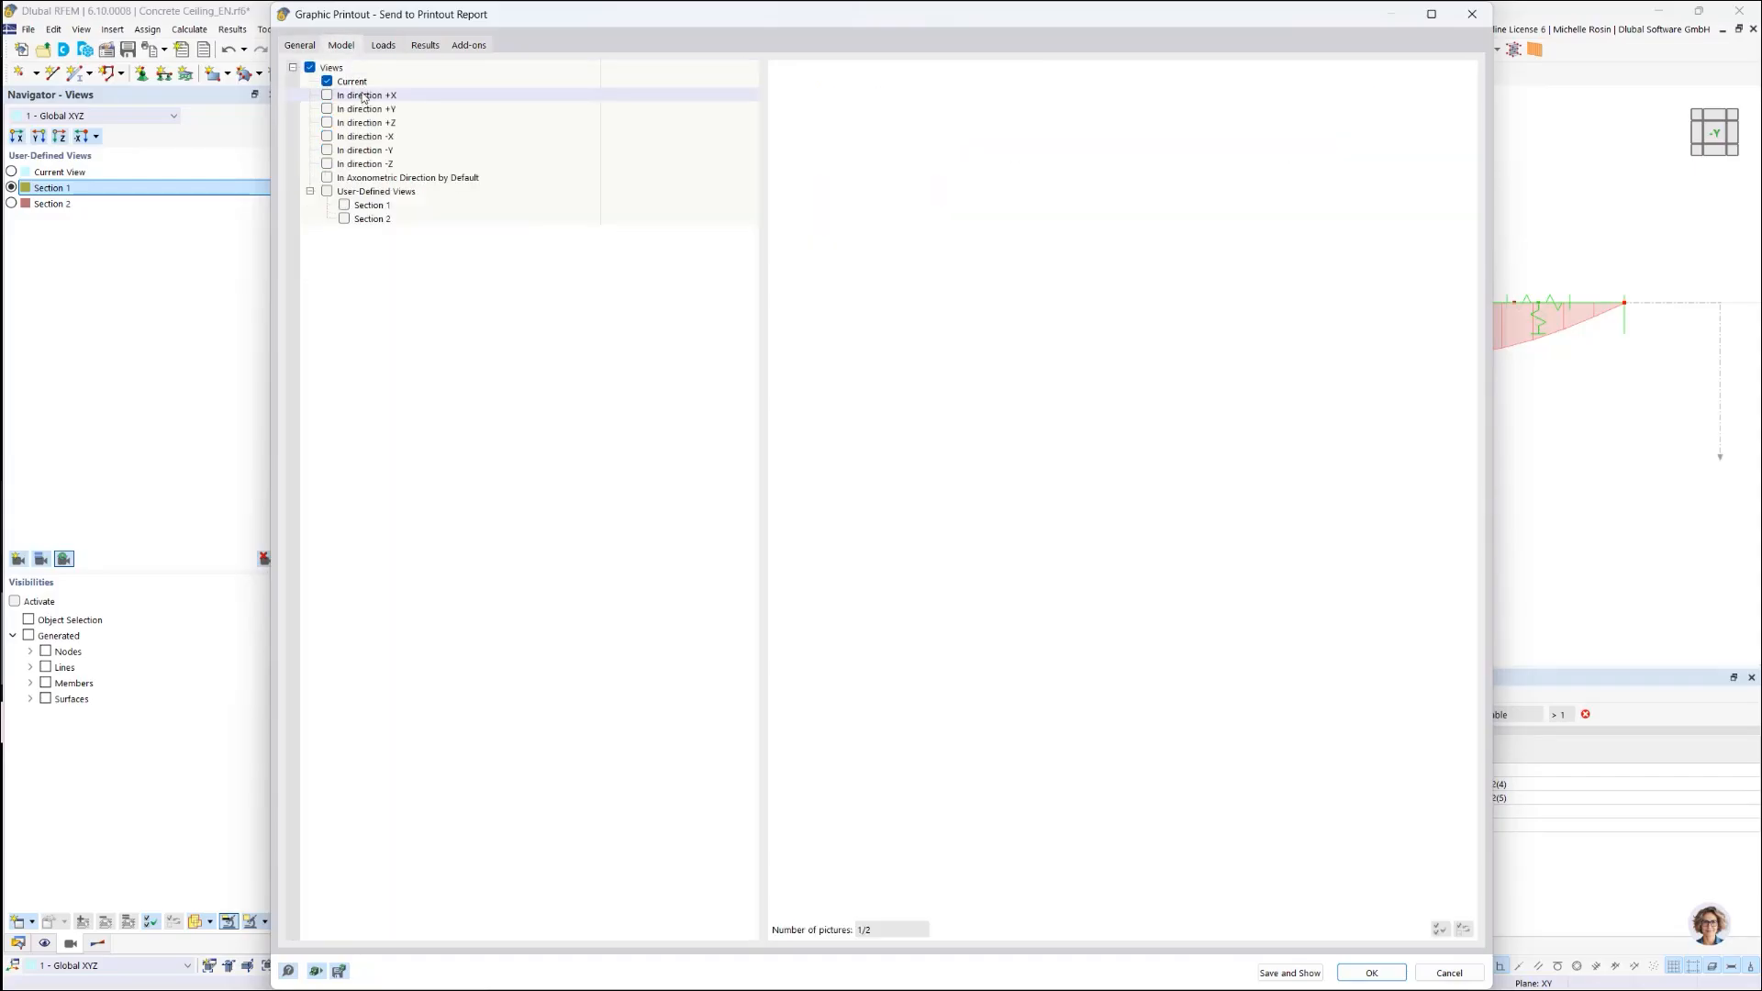
pyautogui.click(309, 68)
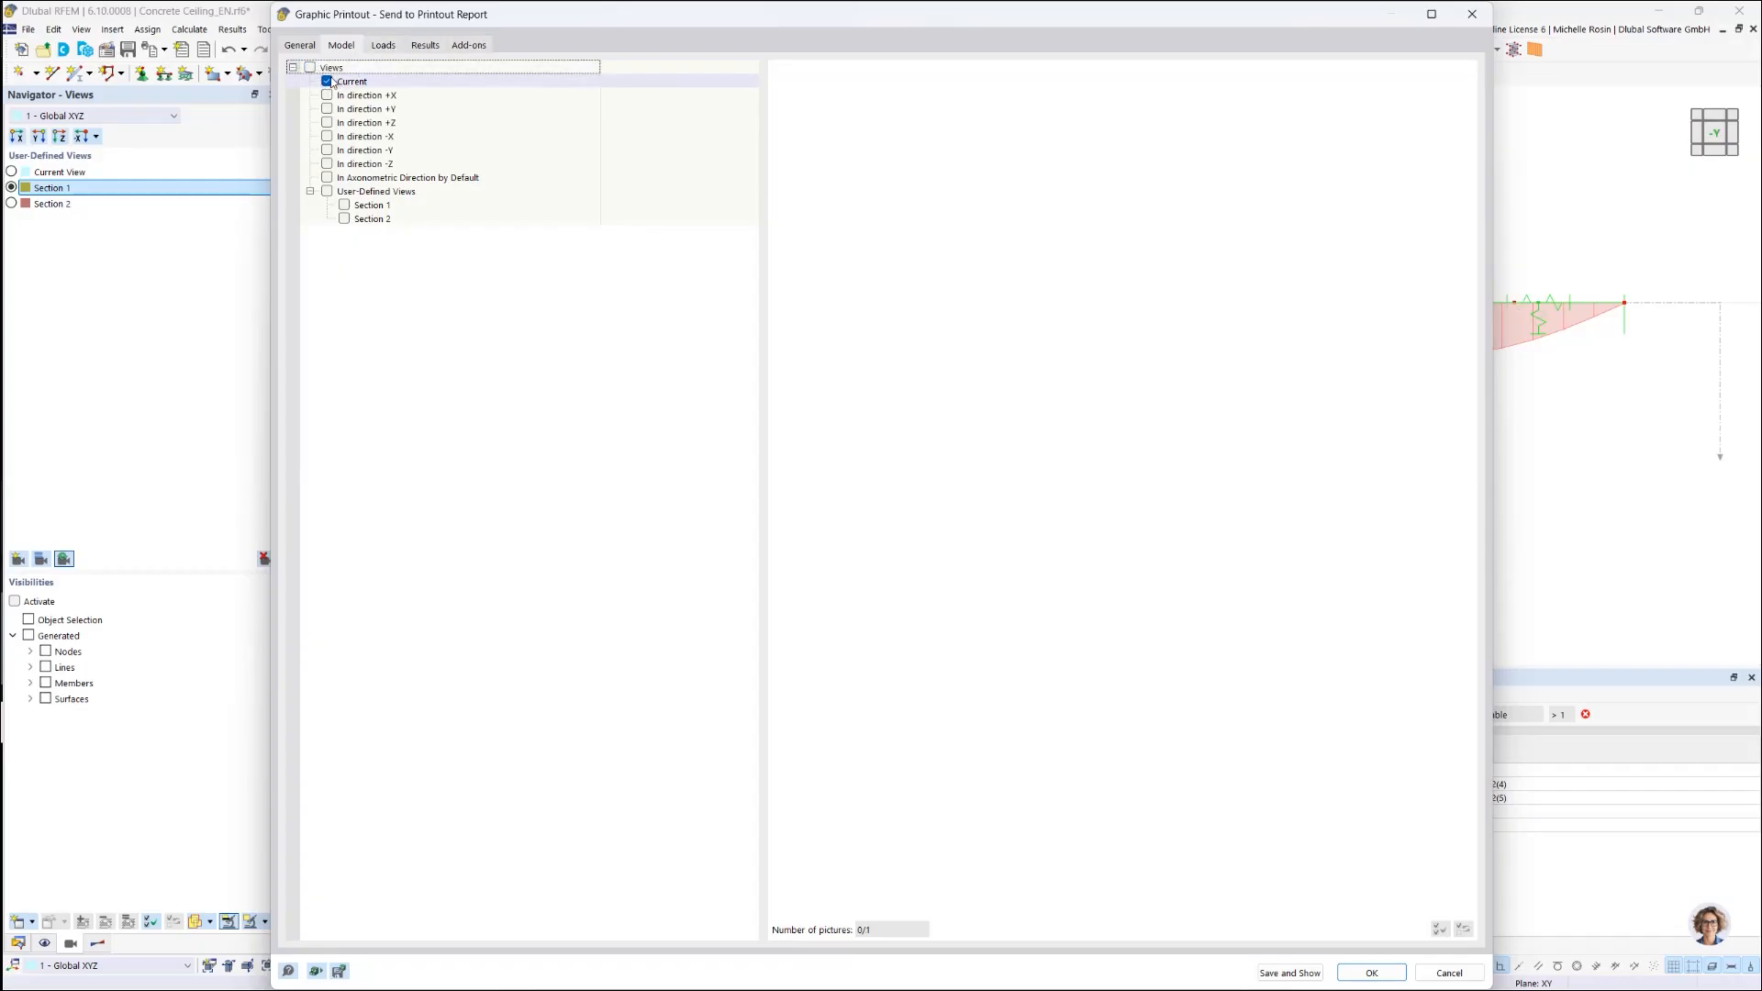
pyautogui.click(384, 45)
pyautogui.click(310, 68)
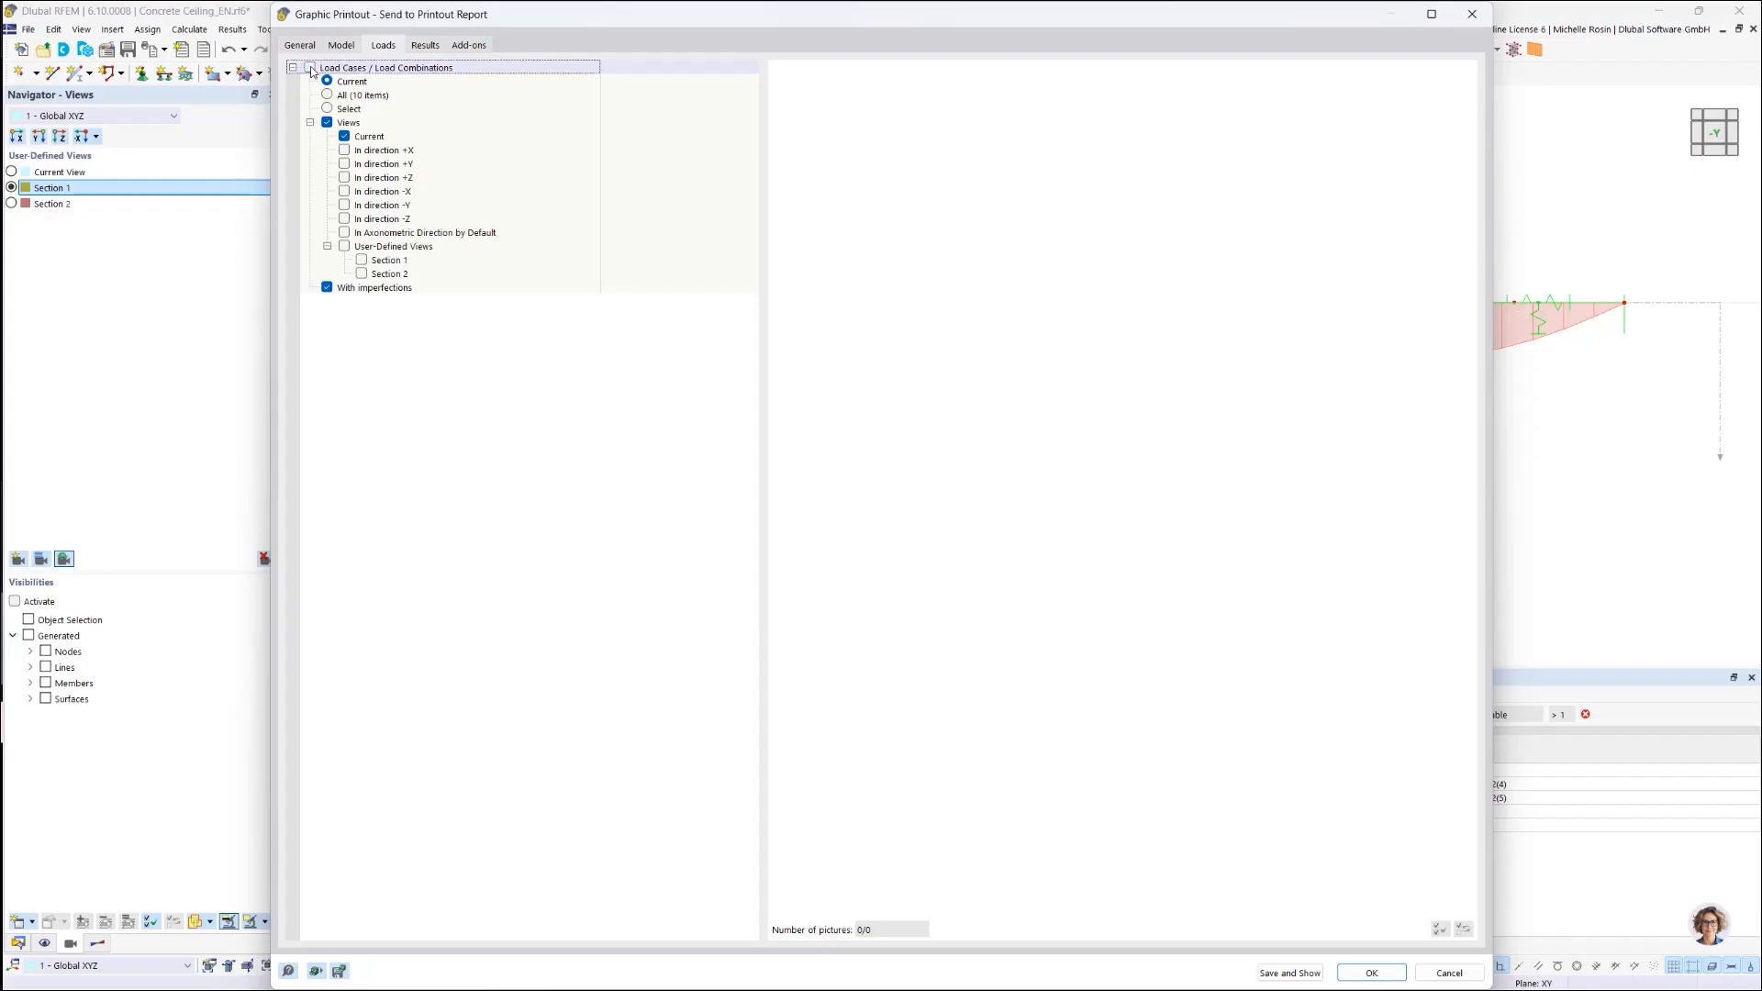
pyautogui.click(425, 46)
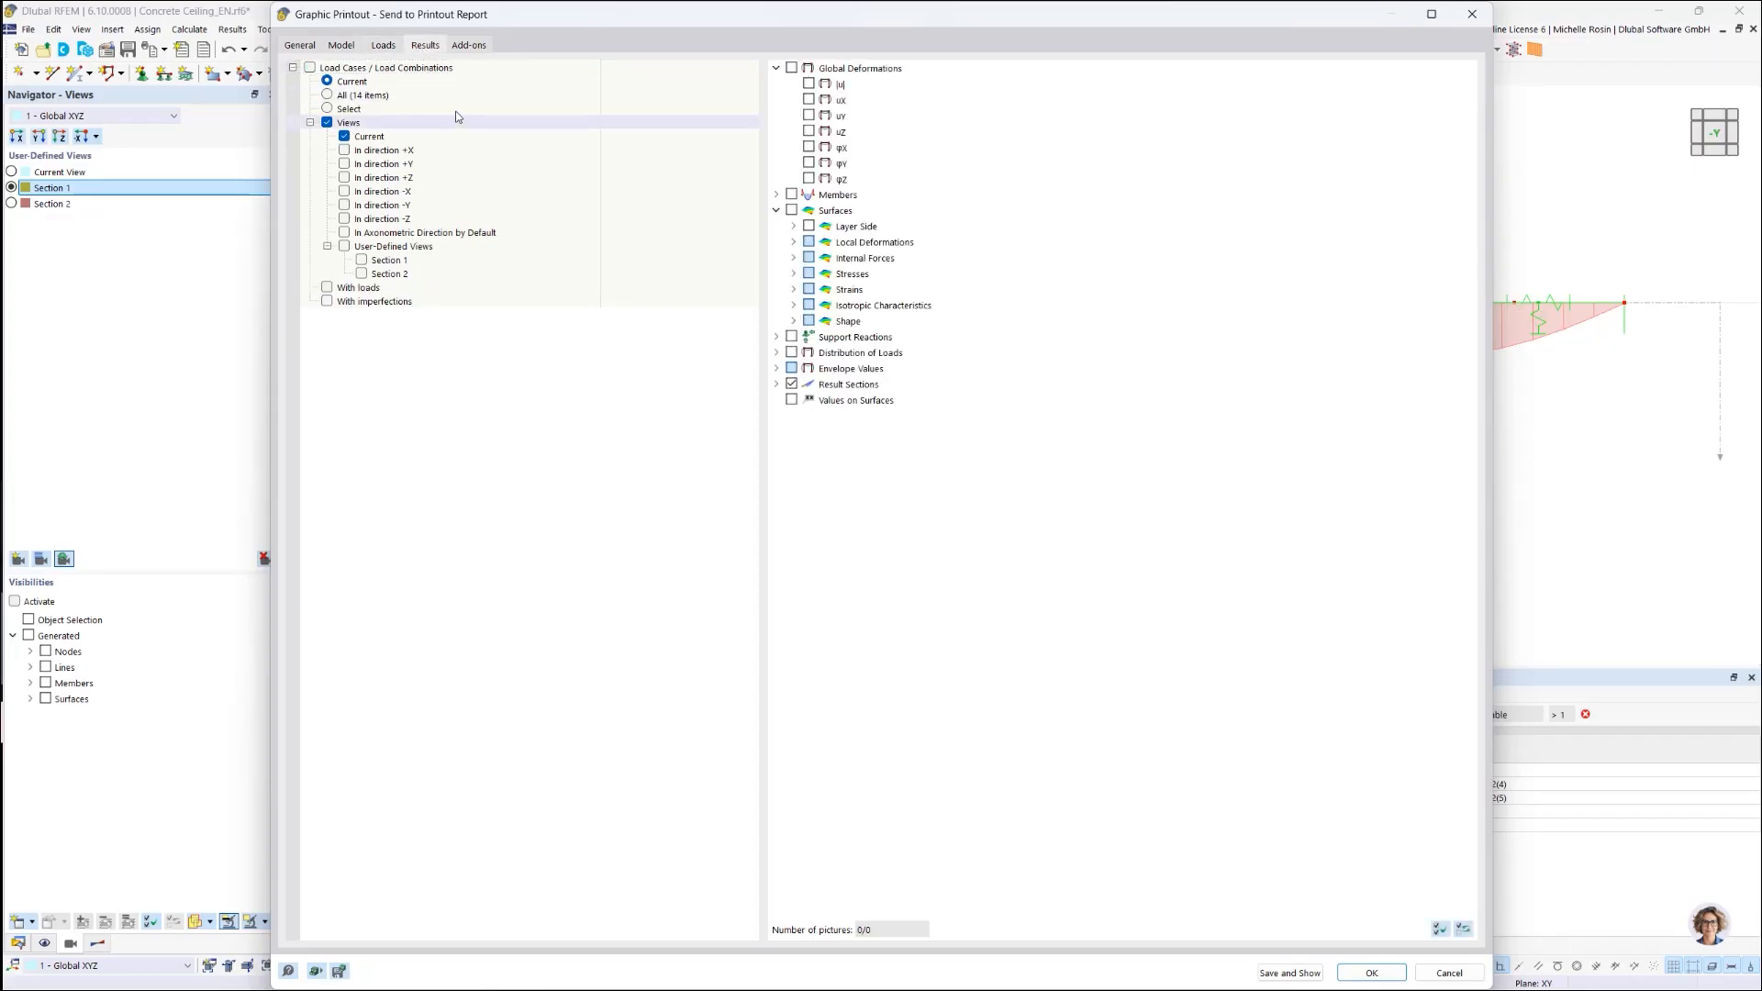
pyautogui.click(474, 48)
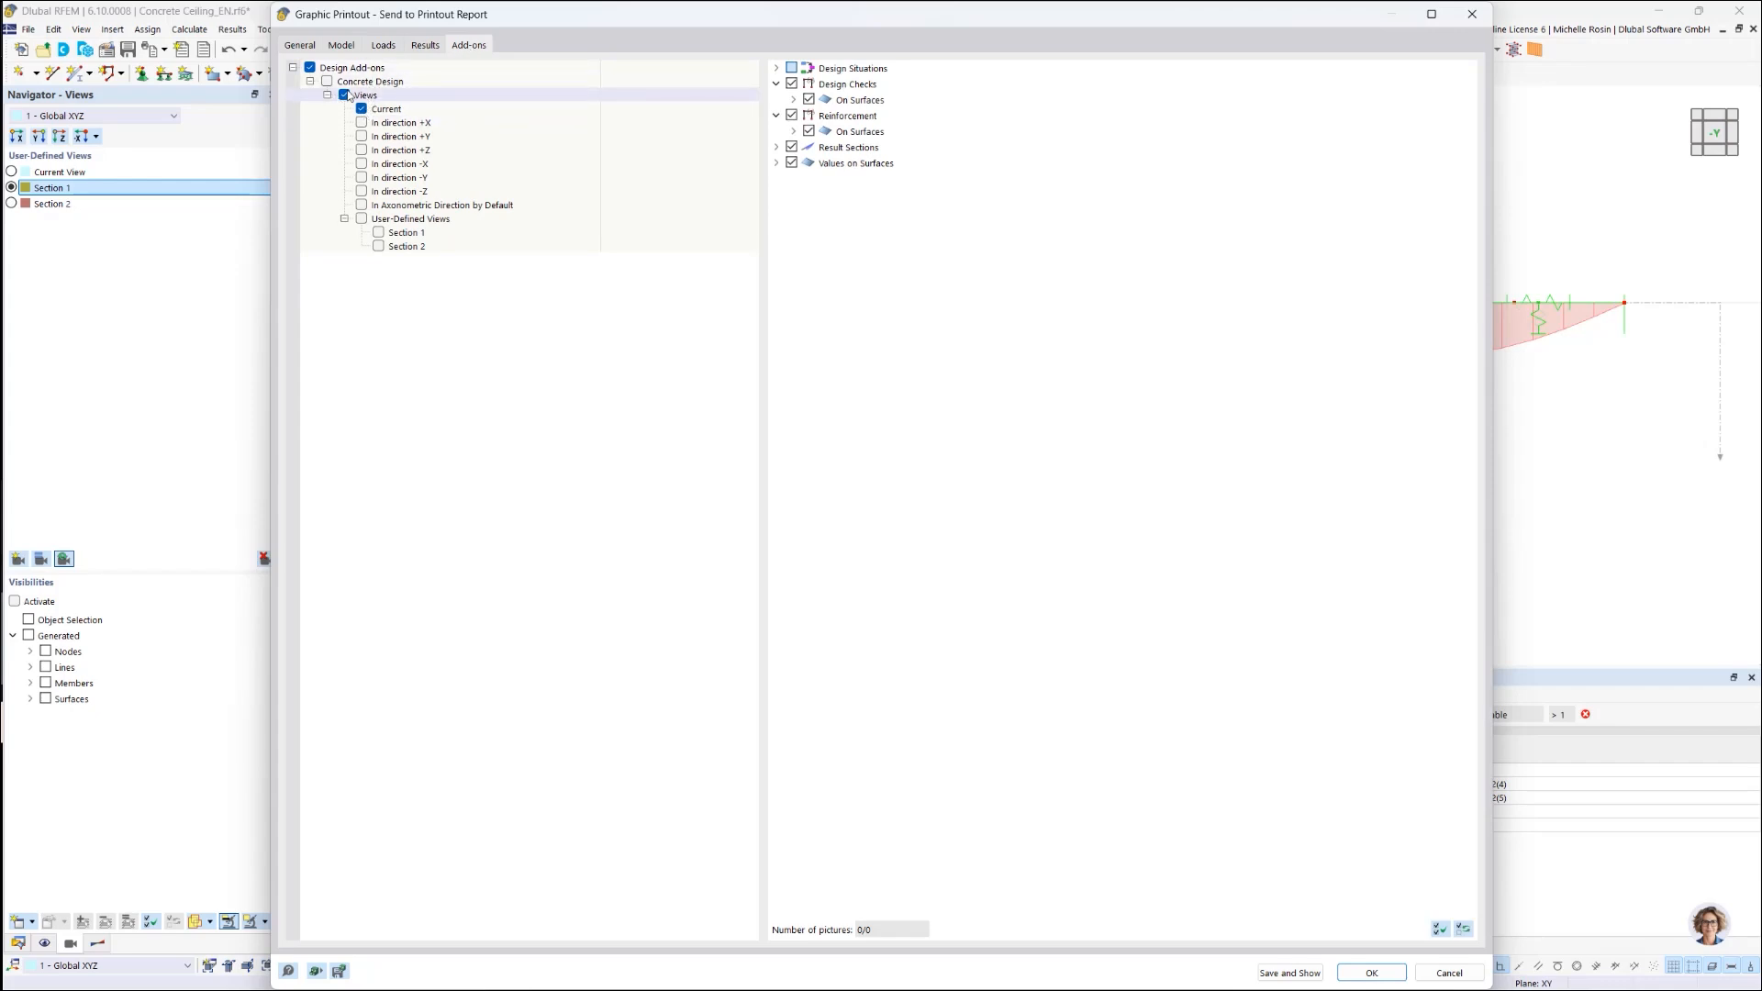
# Step: Print as,req,1,-z, as,req,1,+z and as,req,2,+z for Section 1 and Section 2, excluding the current view
pyautogui.click(379, 232)
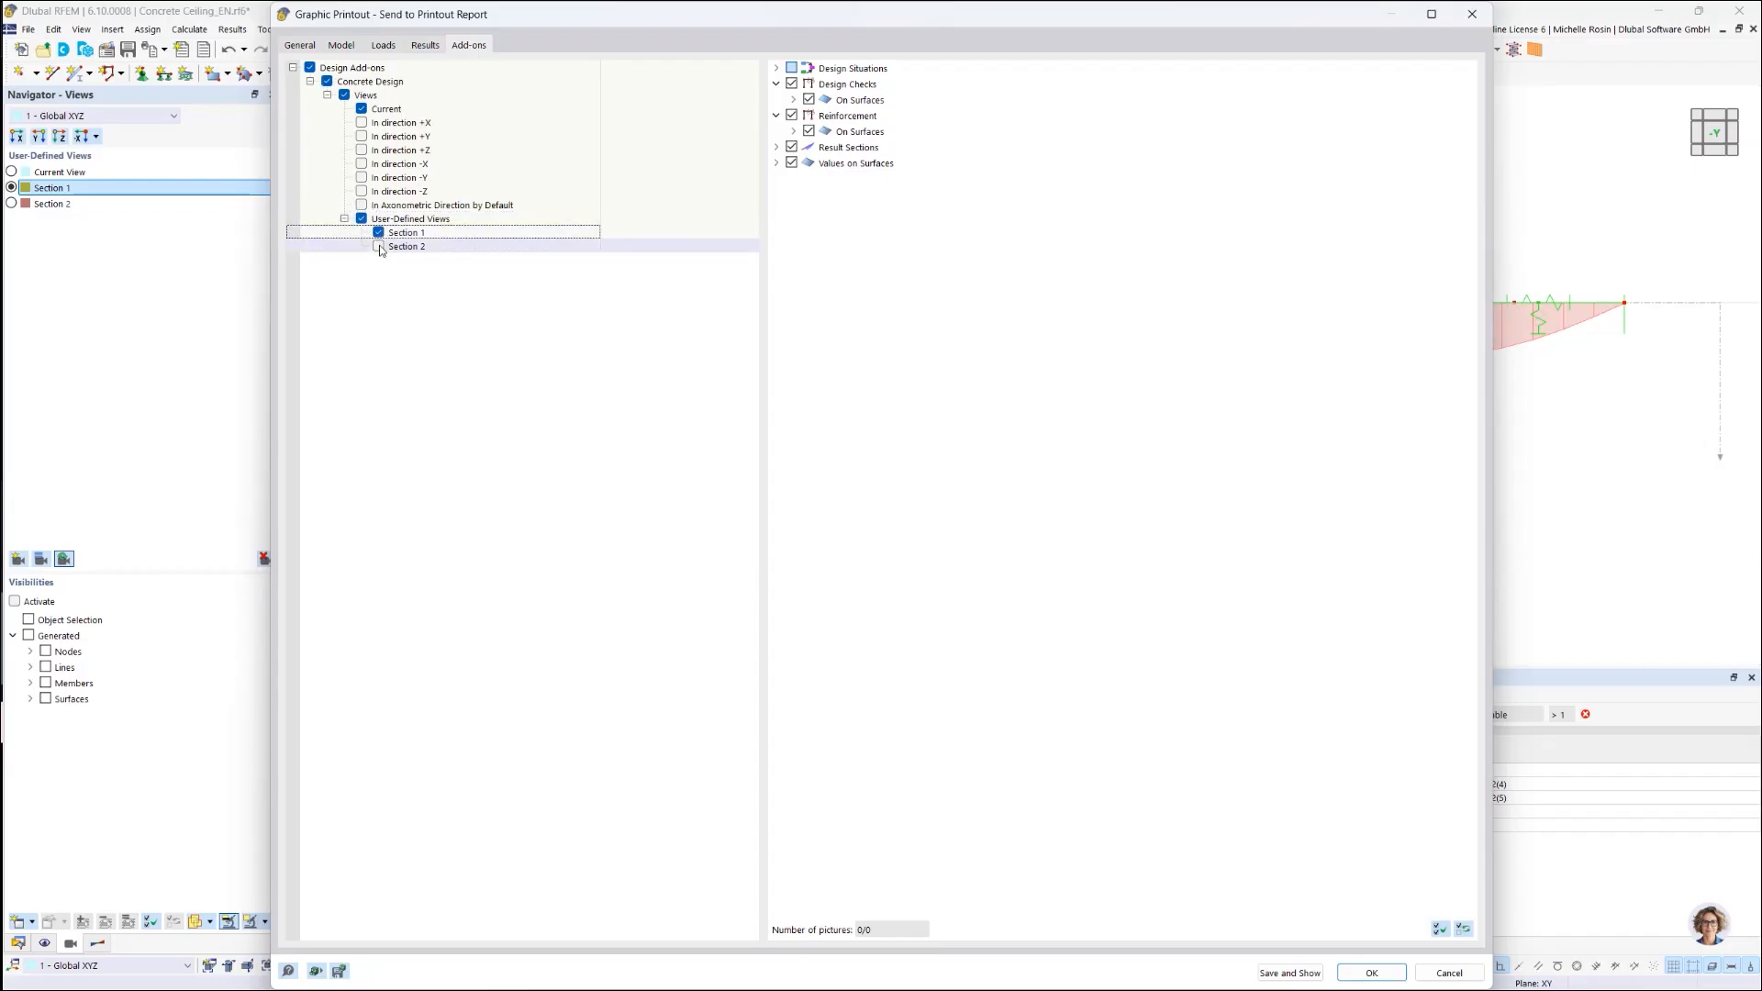
pyautogui.click(379, 247)
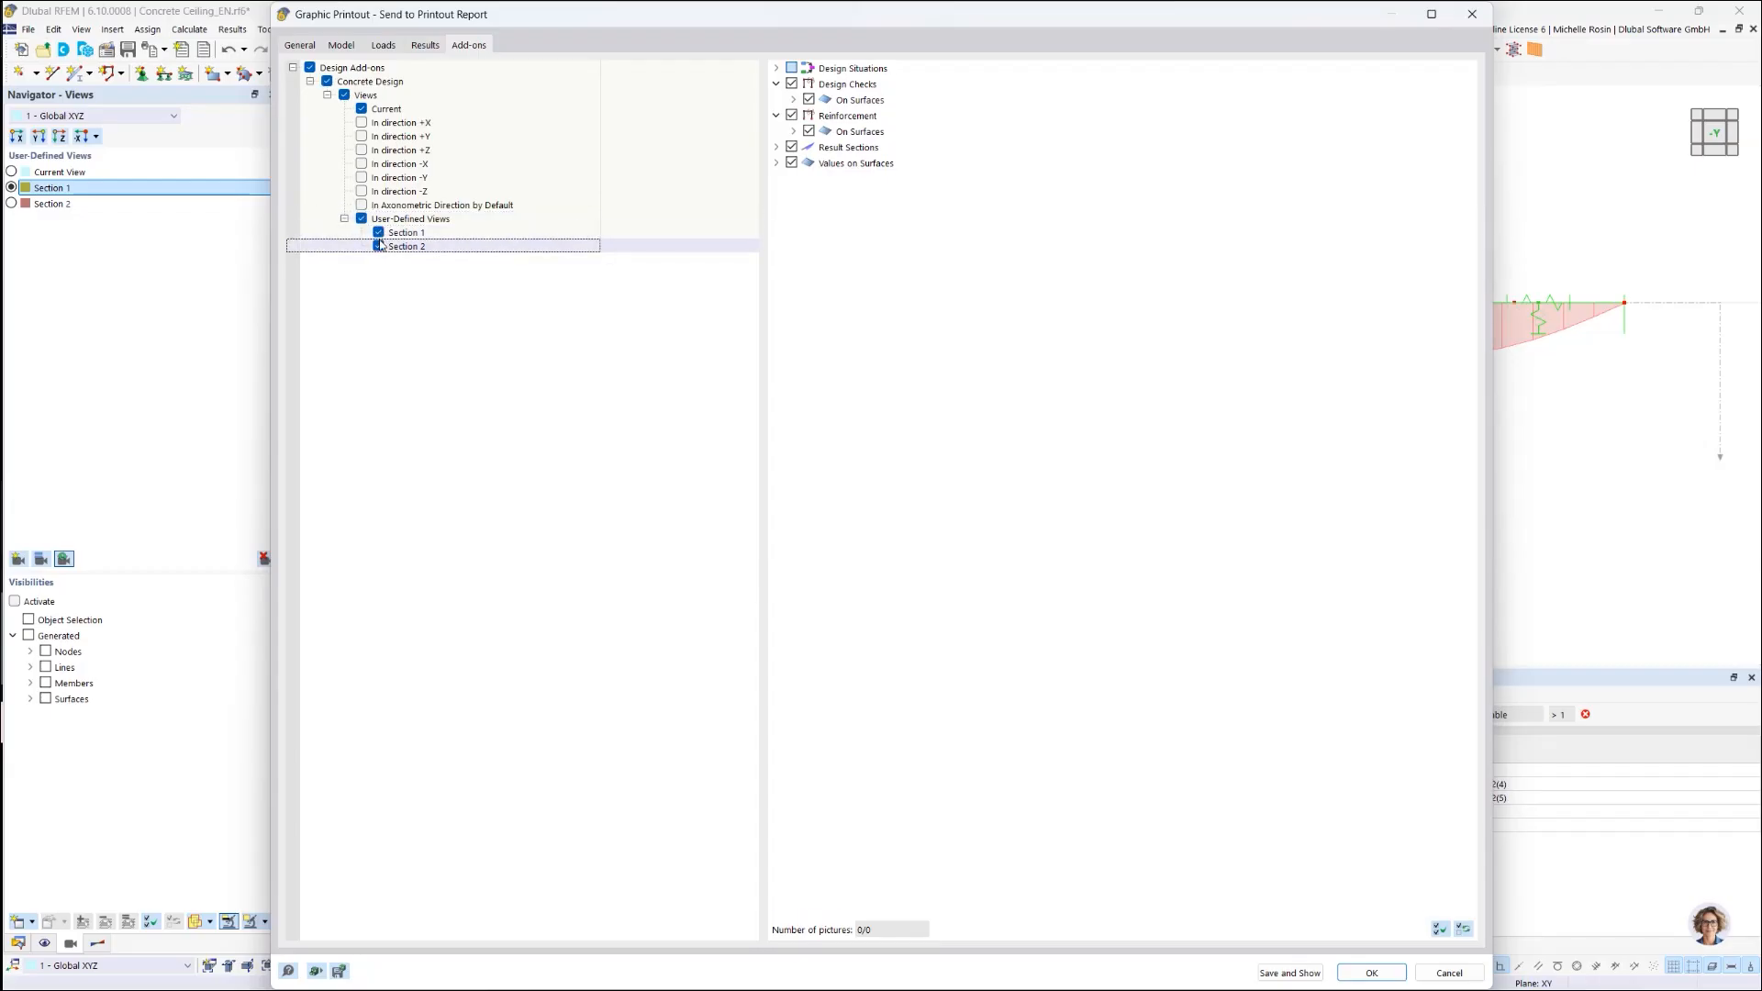
pyautogui.click(794, 132)
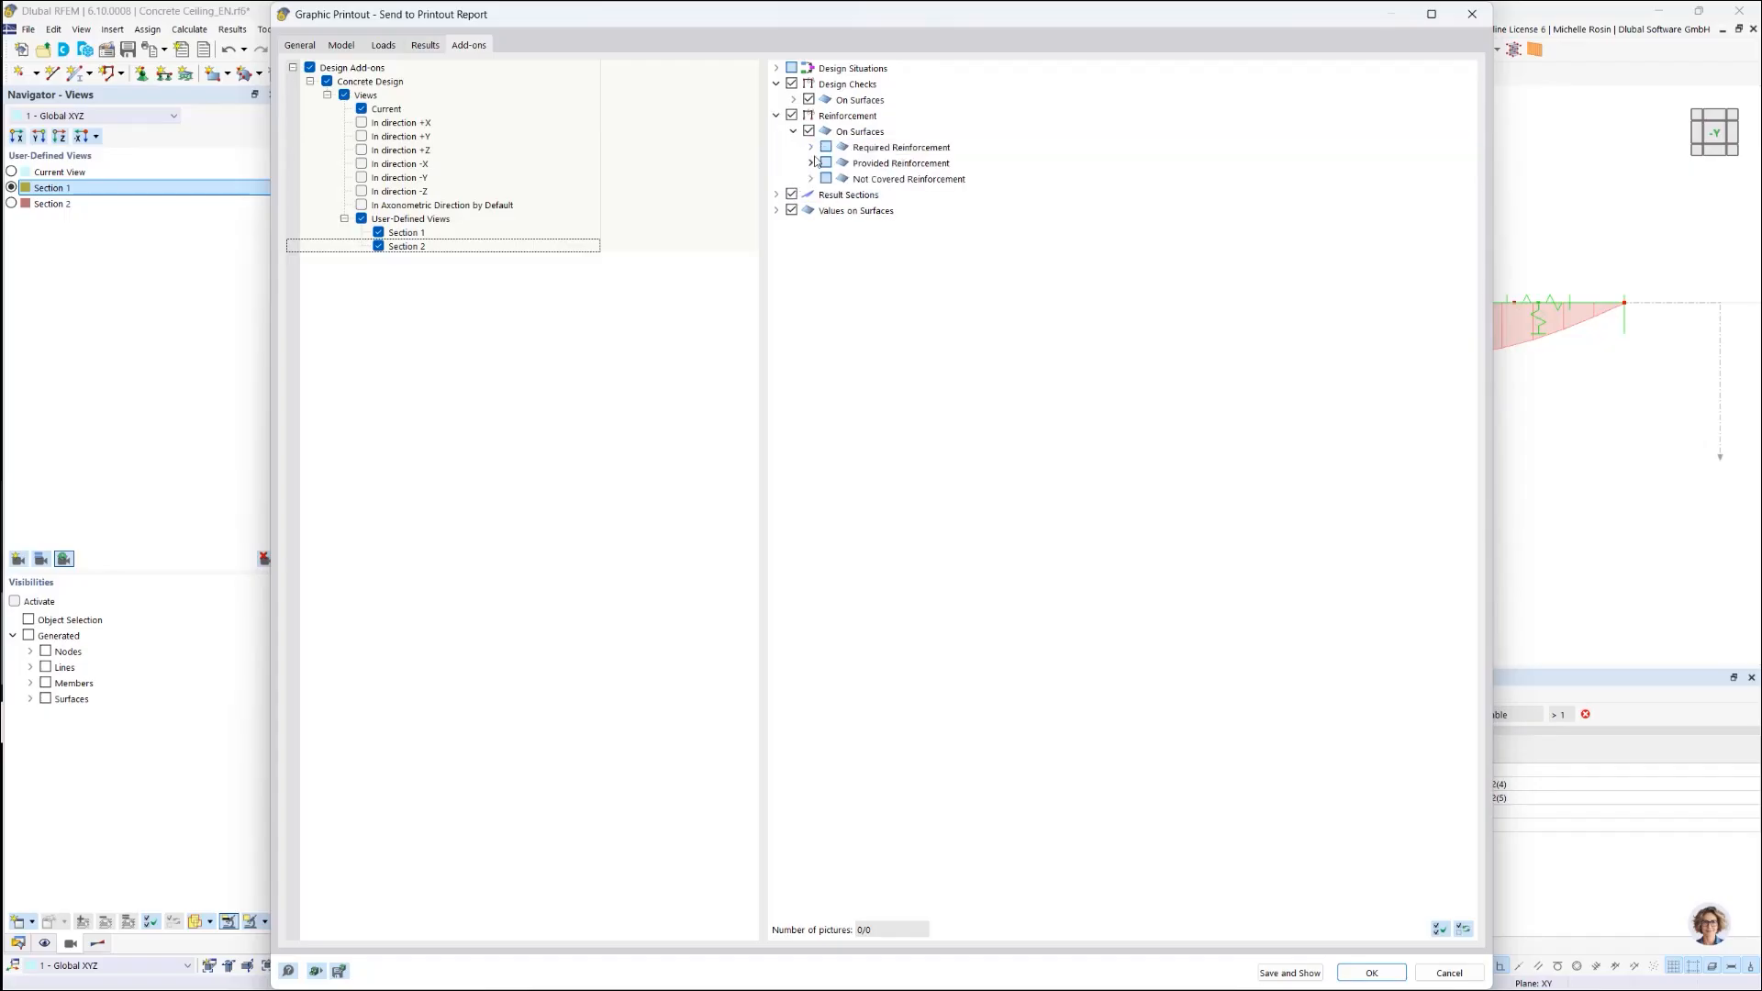
pyautogui.click(811, 147)
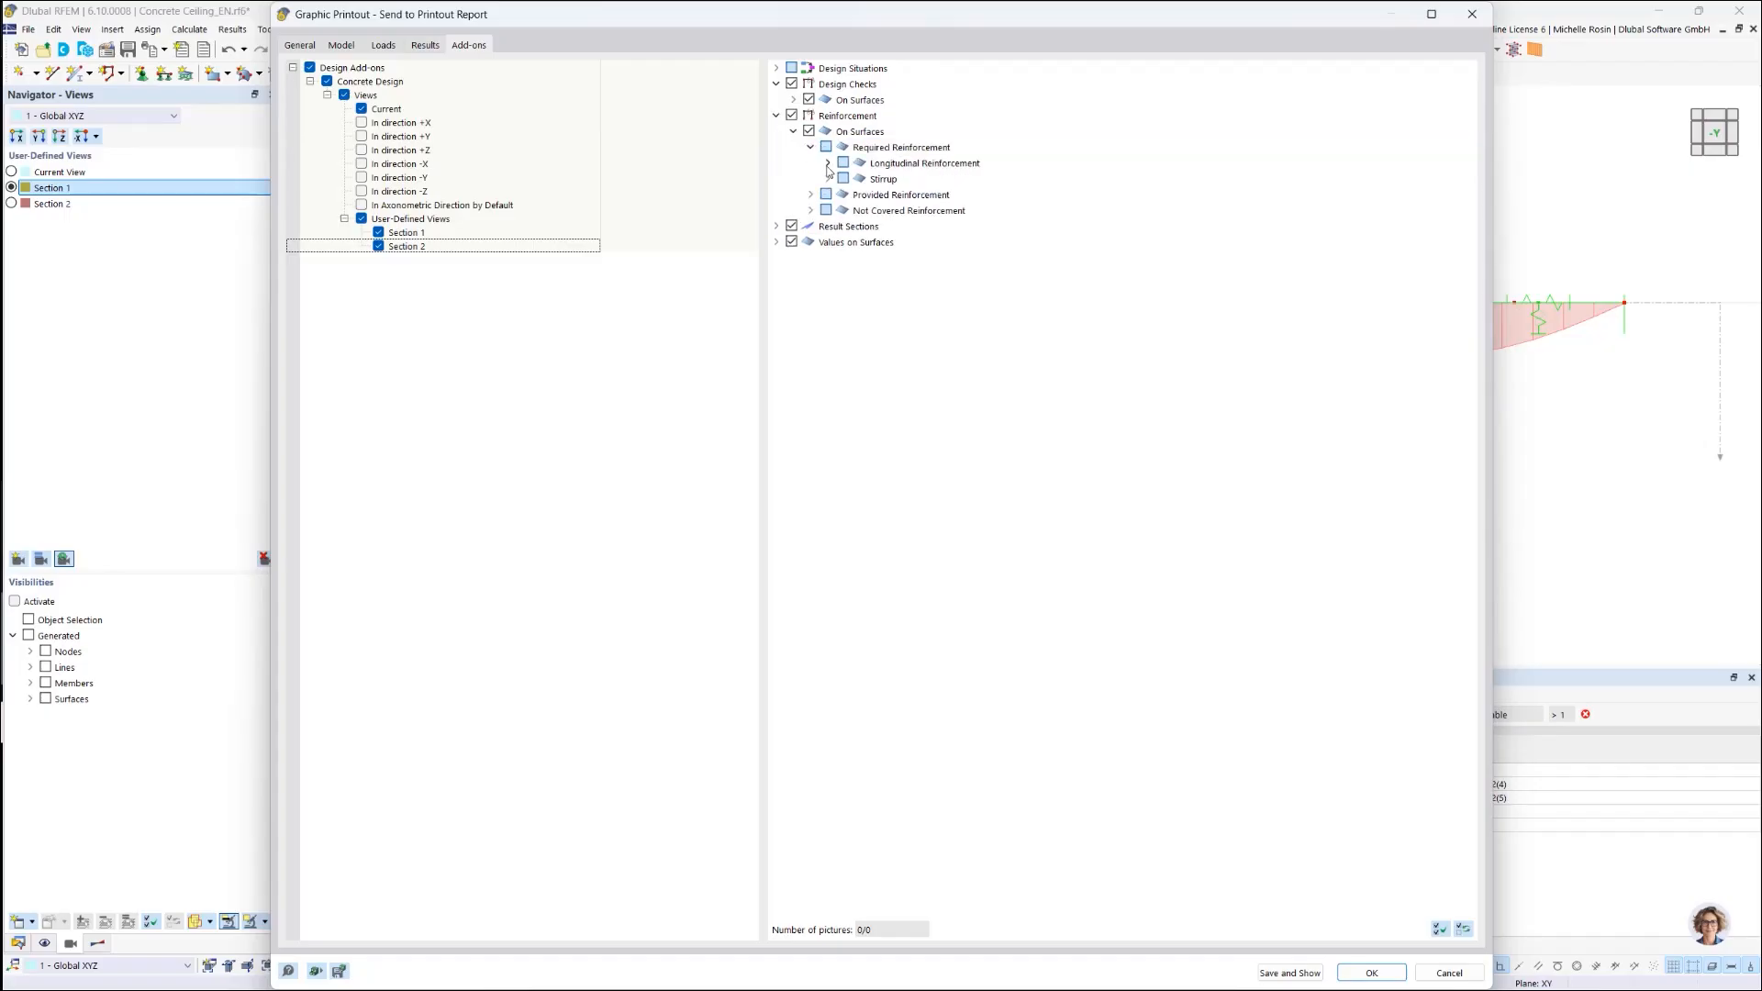
pyautogui.click(828, 162)
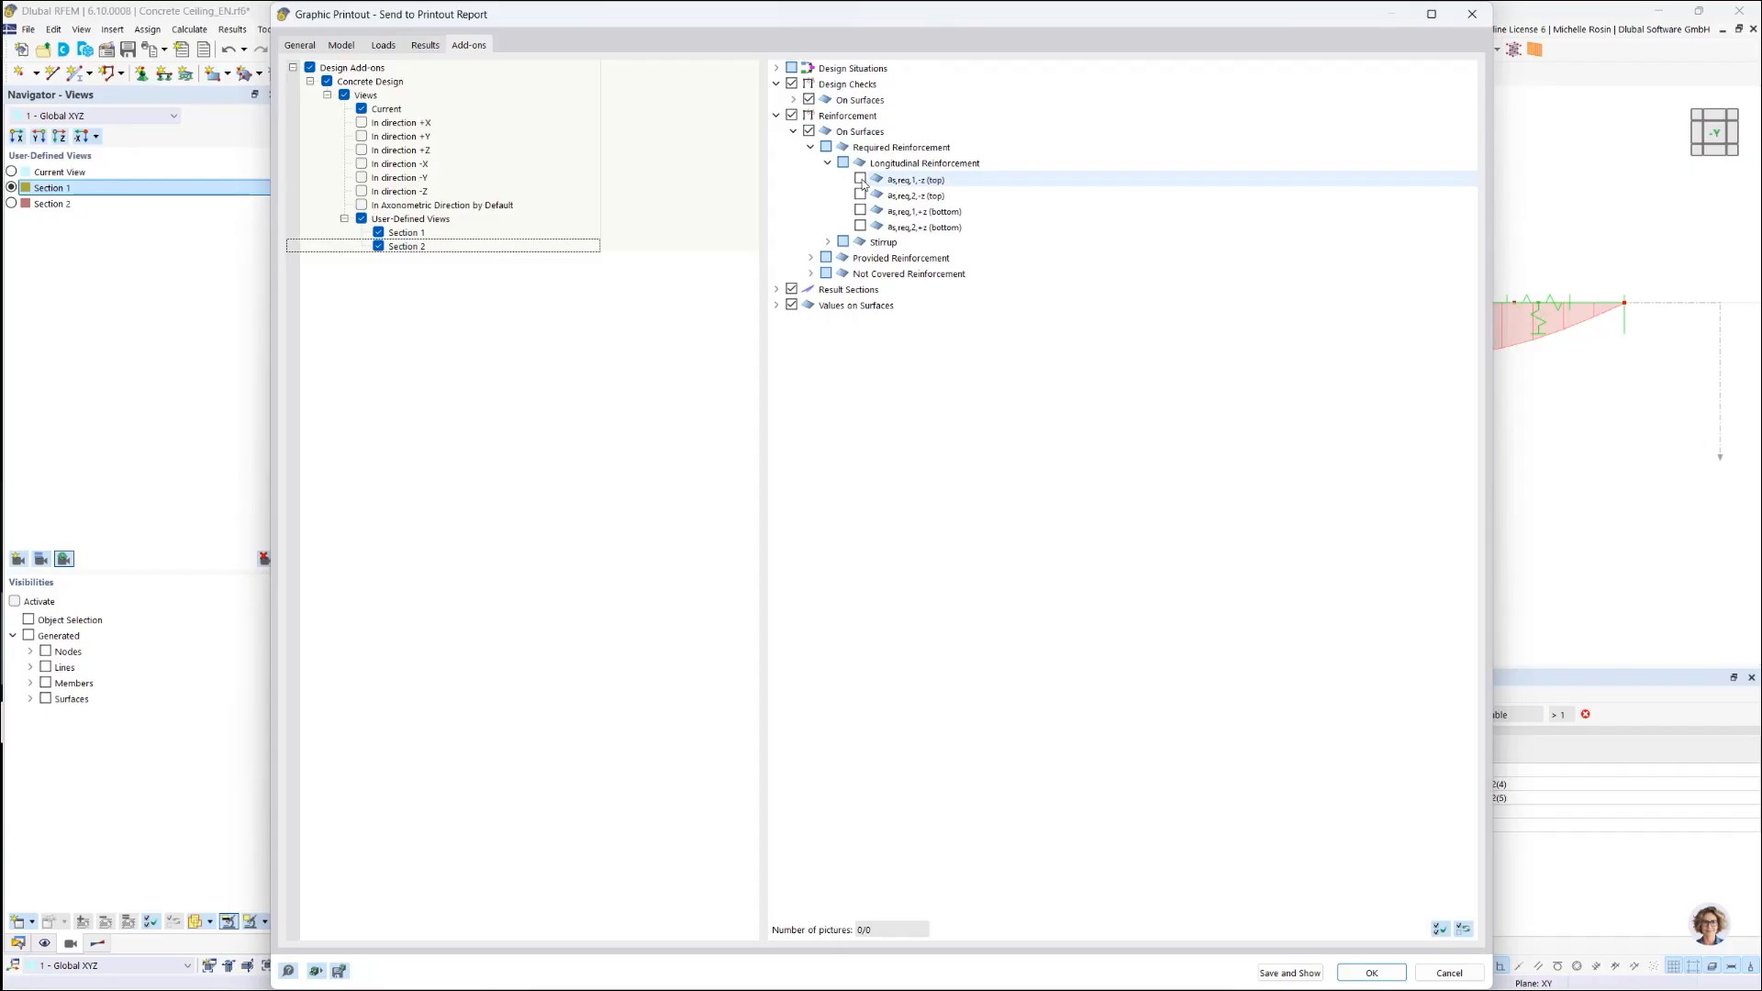
pyautogui.click(860, 179)
pyautogui.click(860, 210)
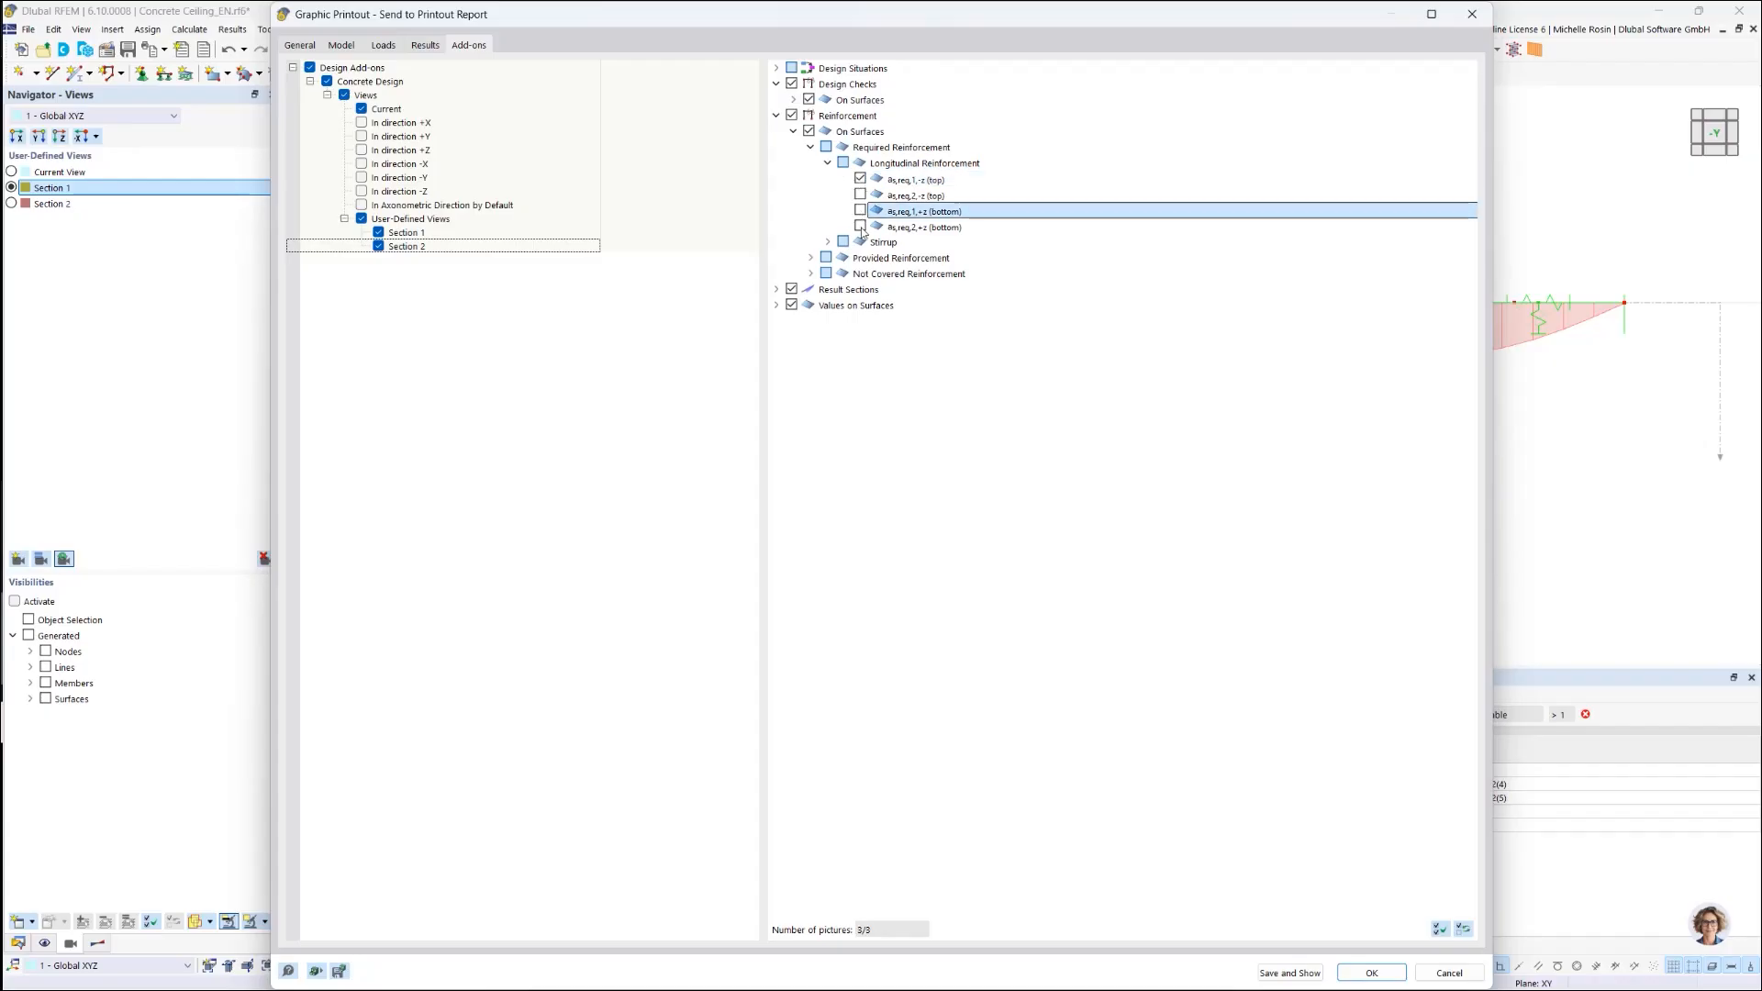
pyautogui.click(860, 227)
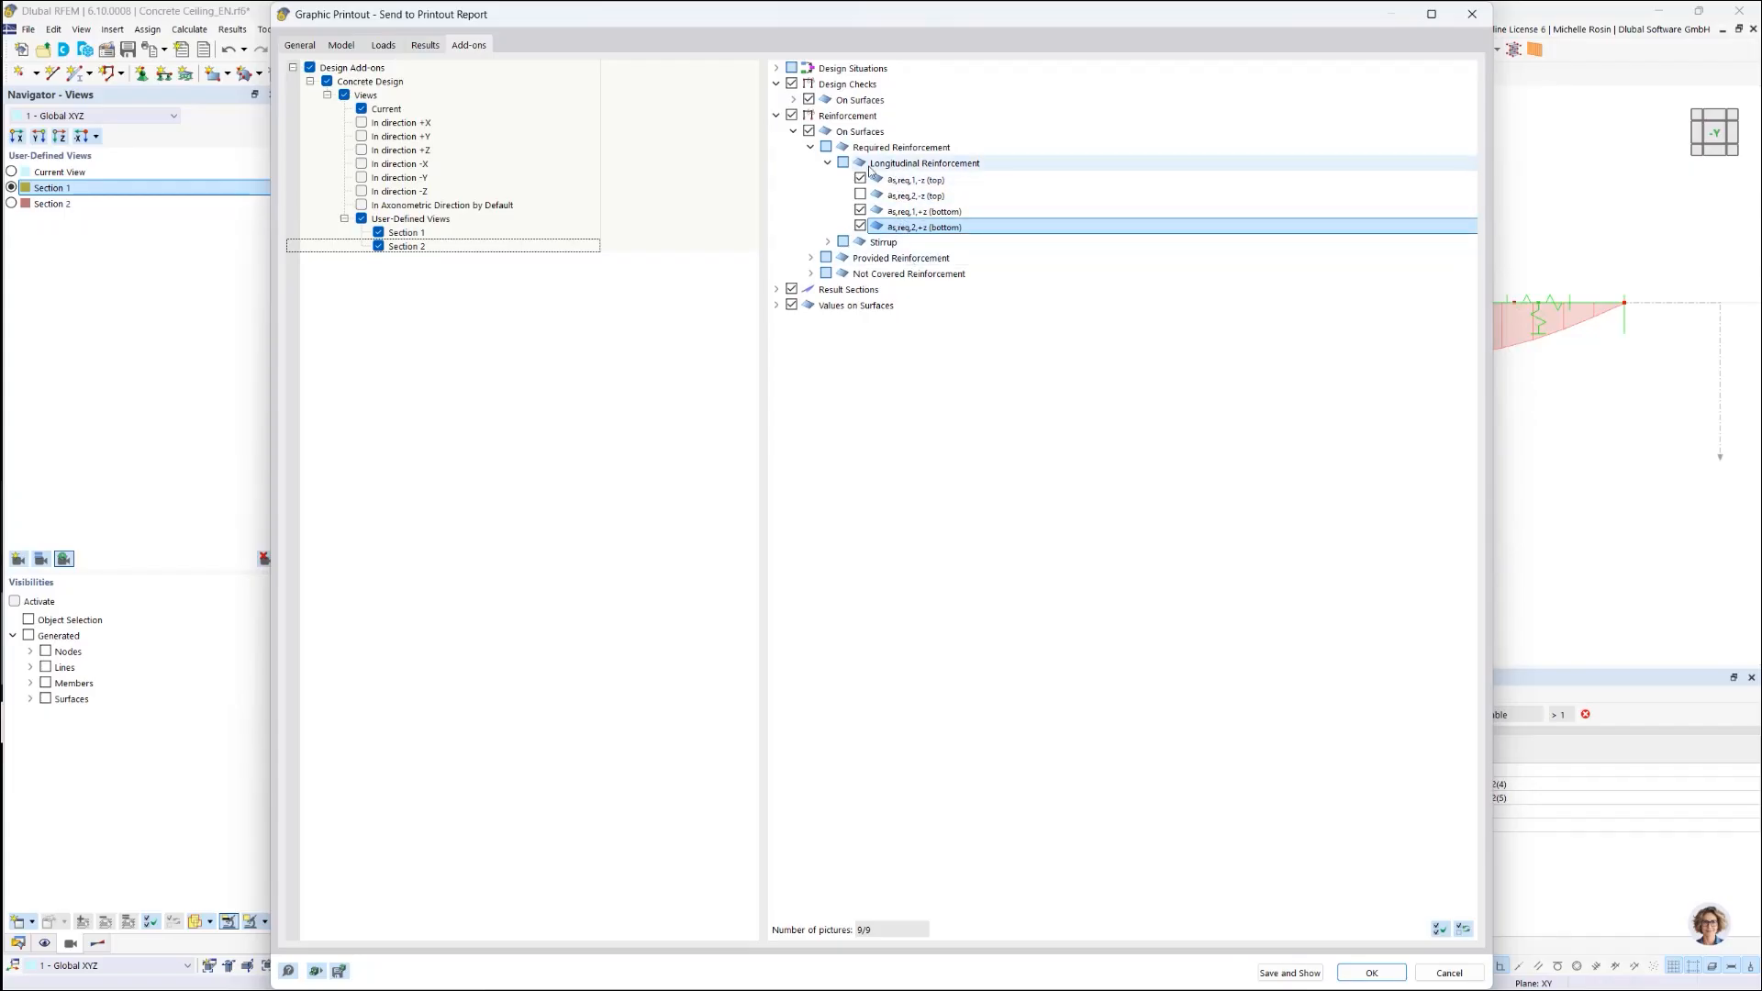
pyautogui.click(360, 110)
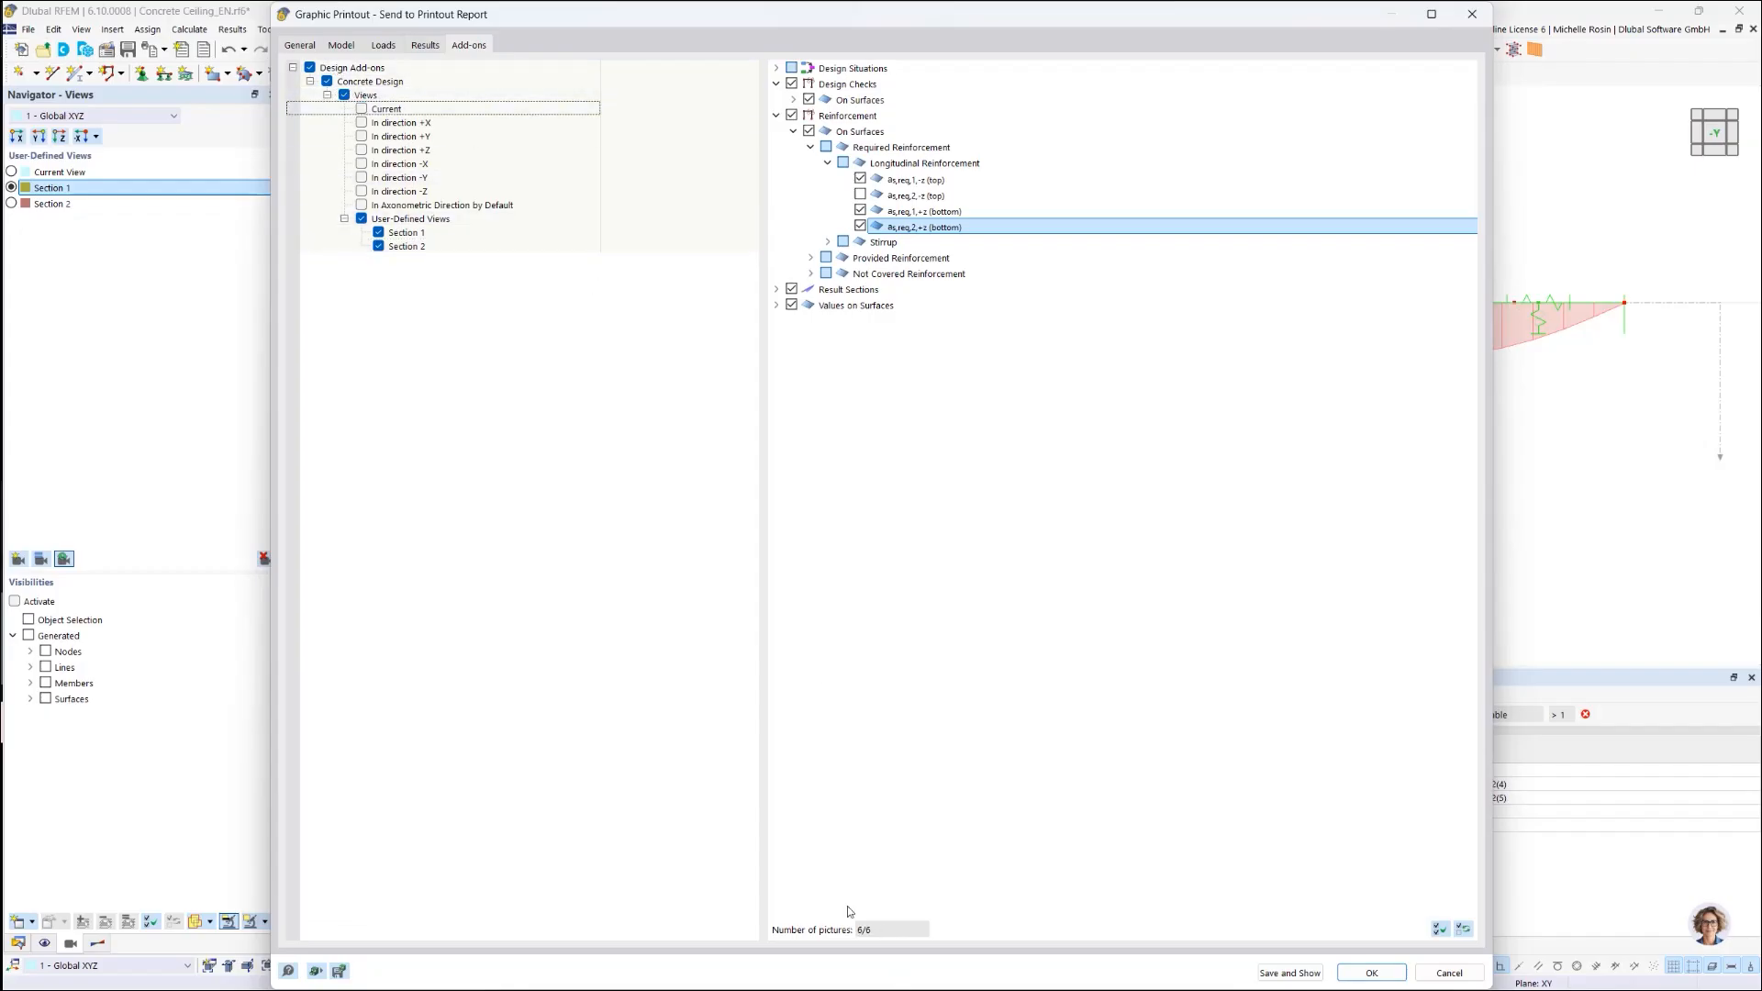
# Step: Set the graphic picture Height ratio to 30 % and check the page preview
pyautogui.click(296, 53)
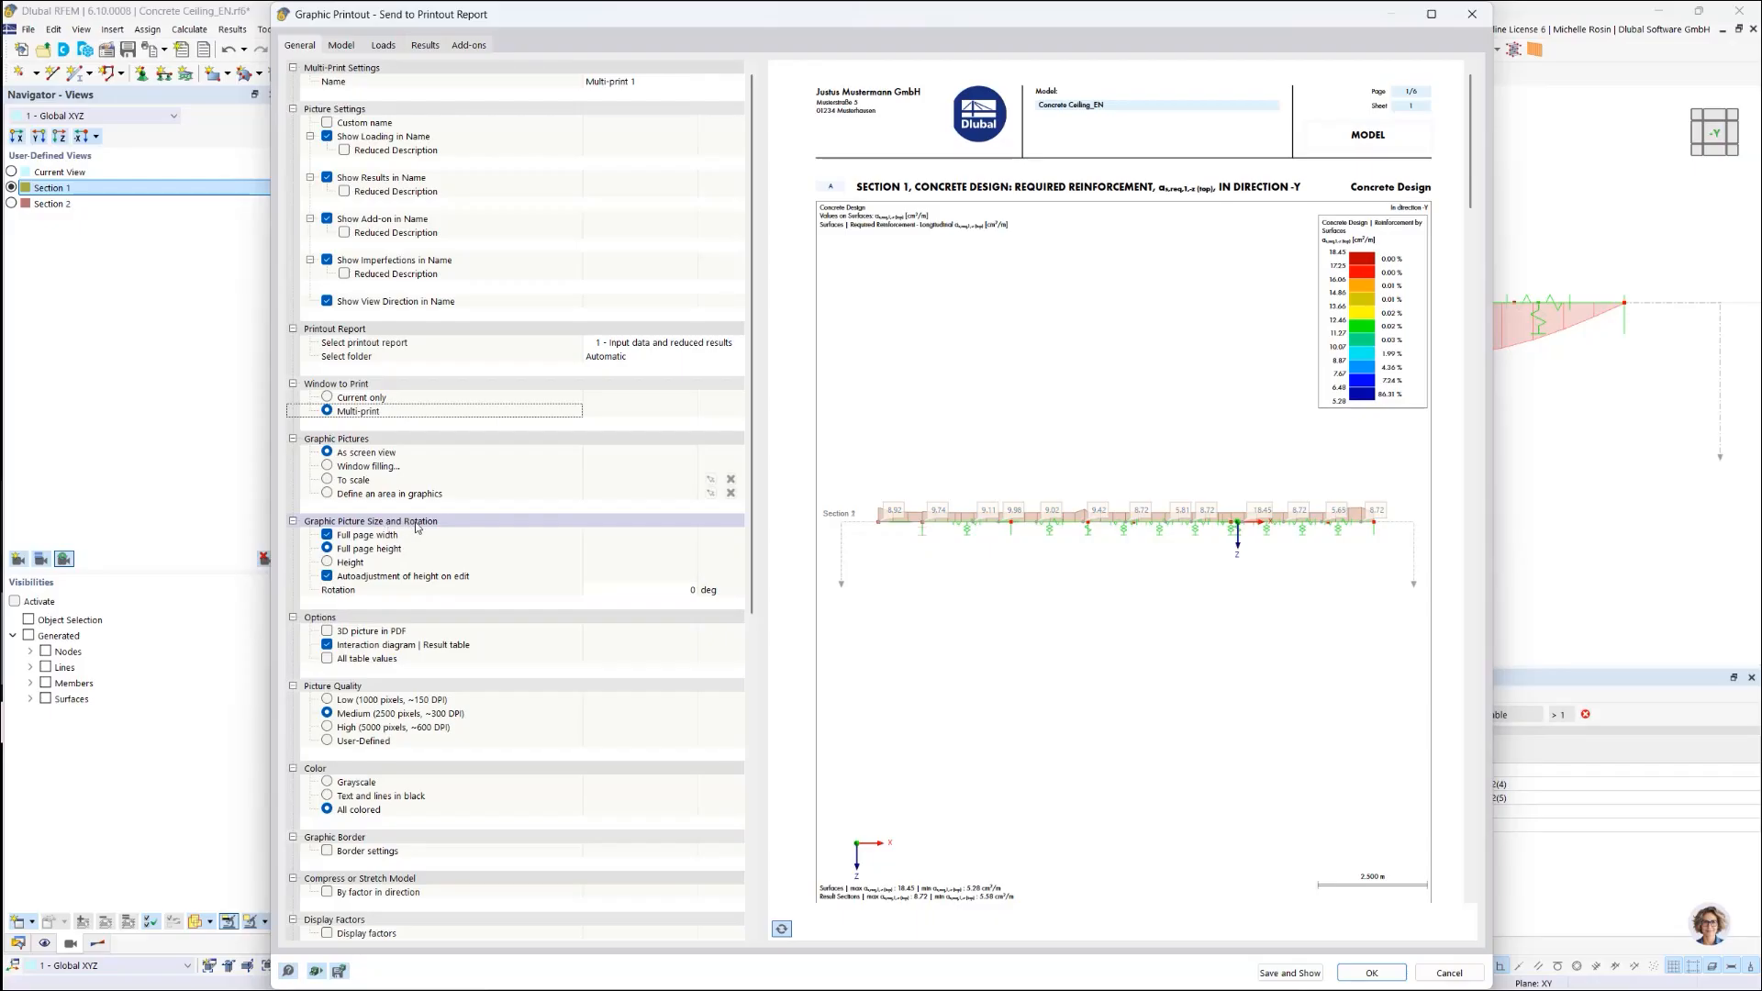
pyautogui.click(328, 562)
pyautogui.click(651, 577)
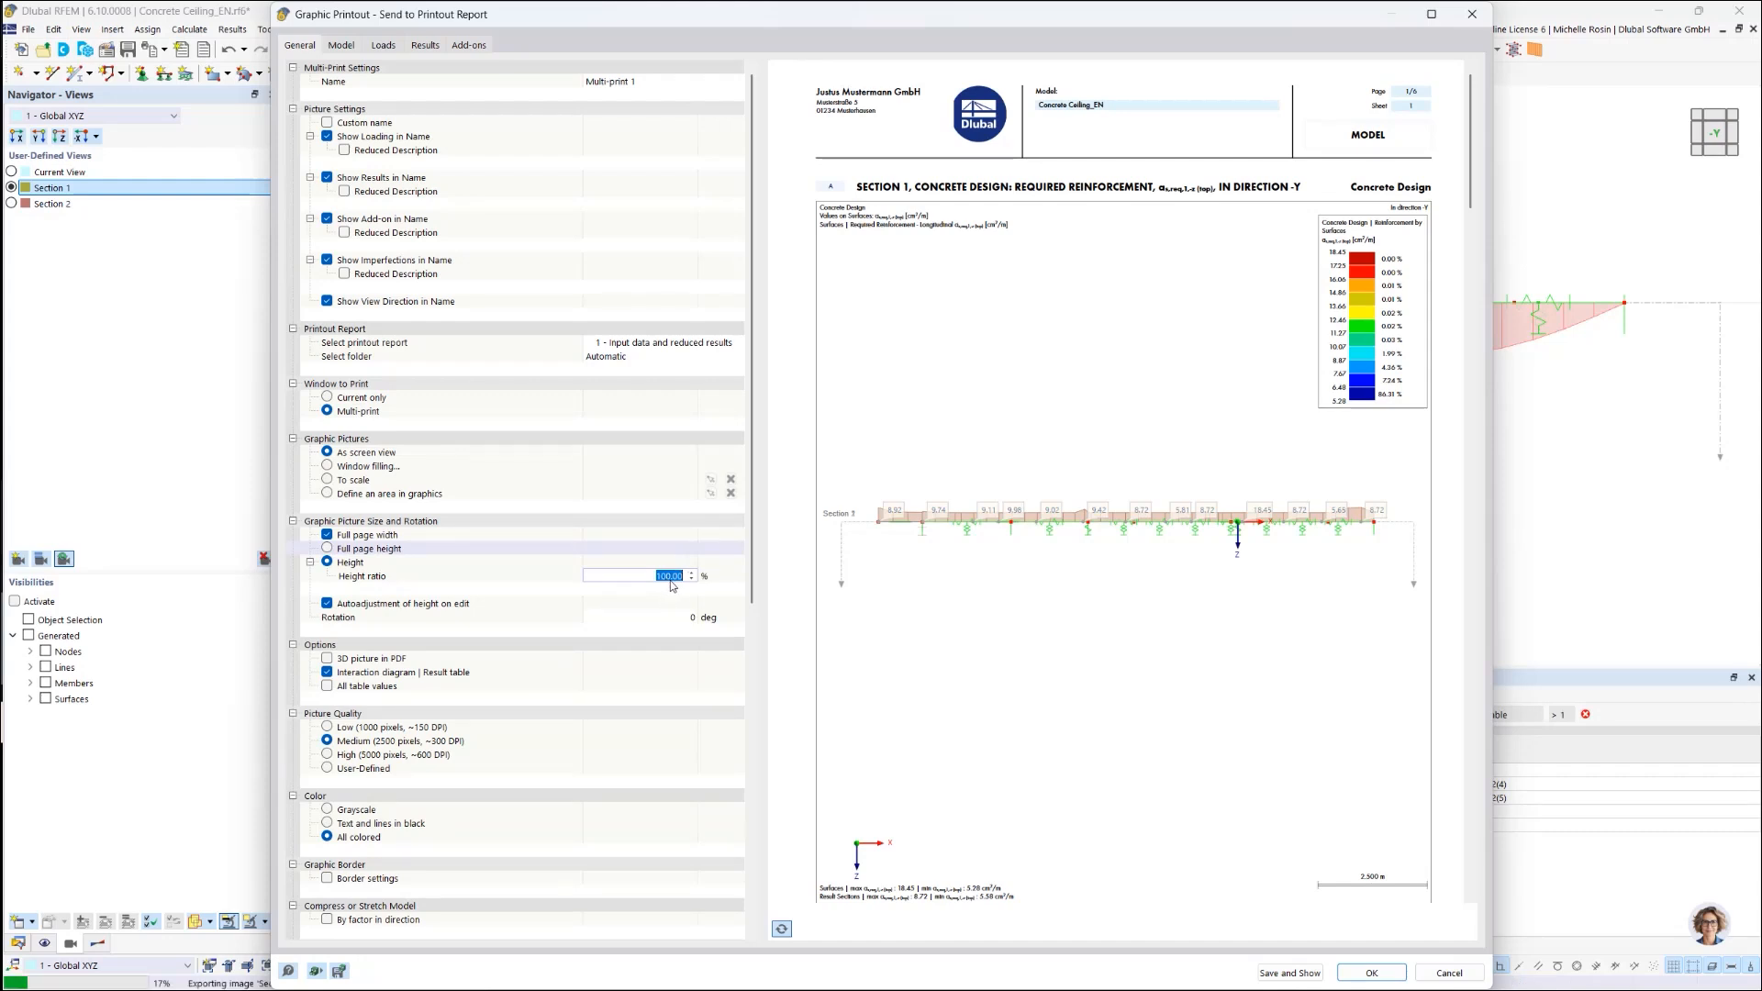
pyautogui.write('30')
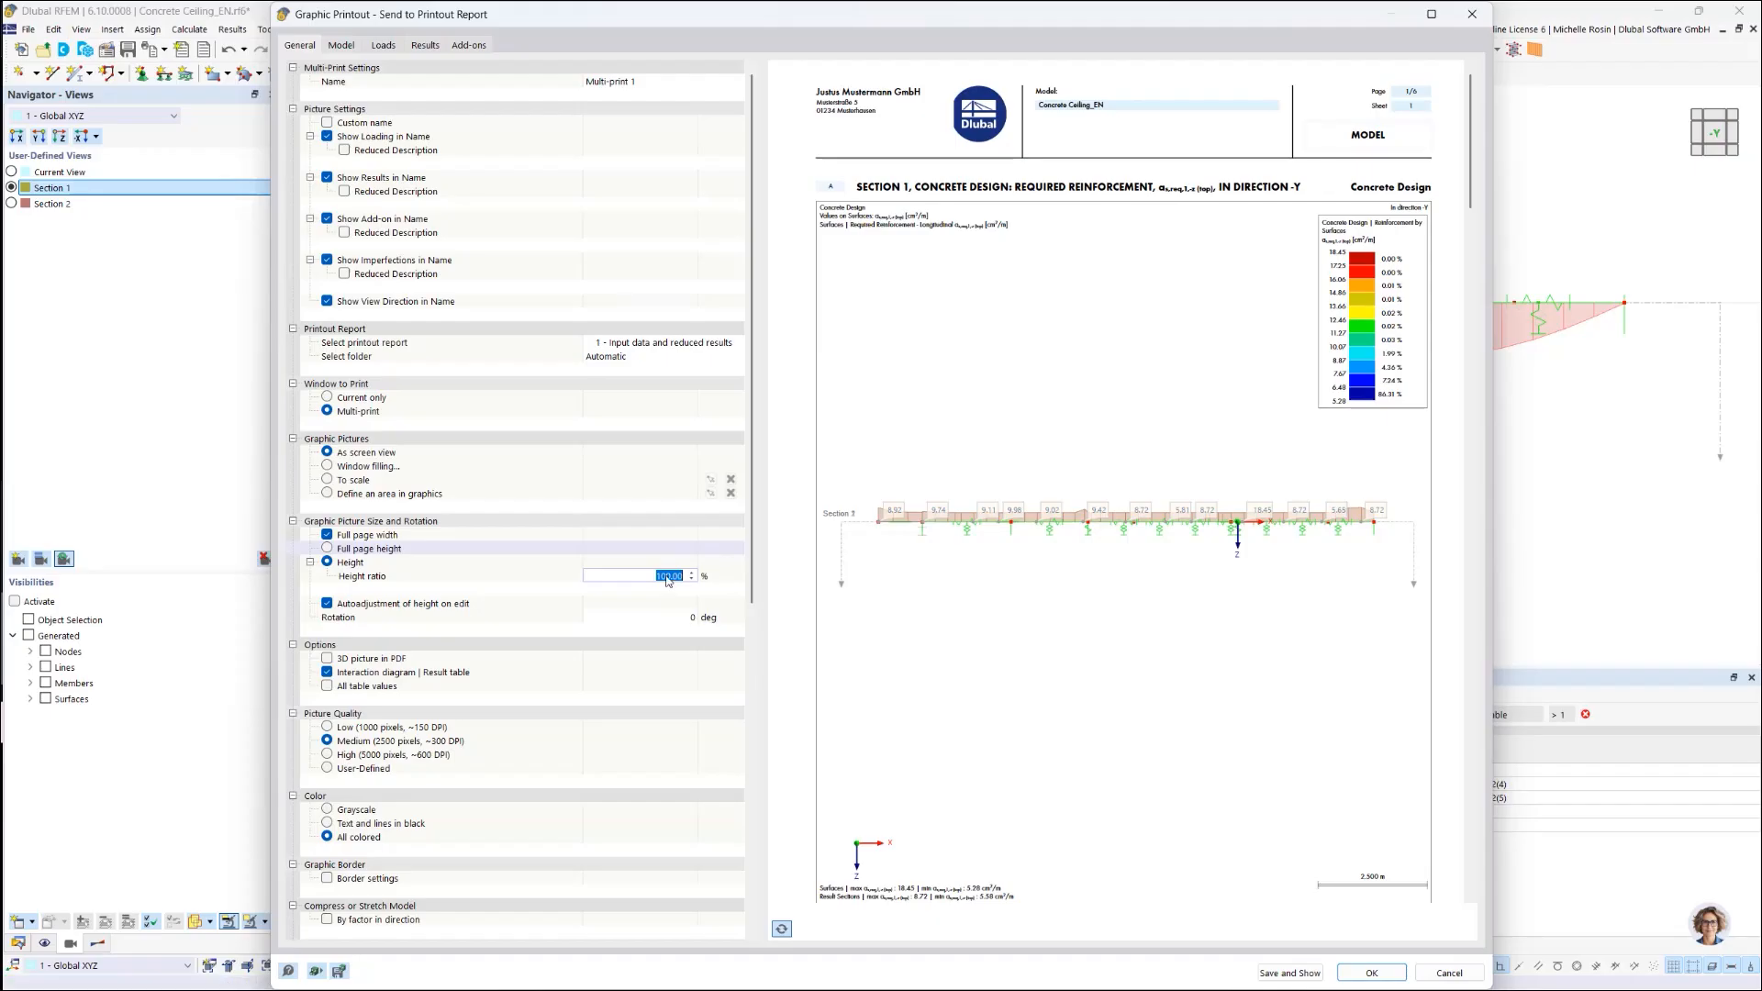
pyautogui.click(791, 583)
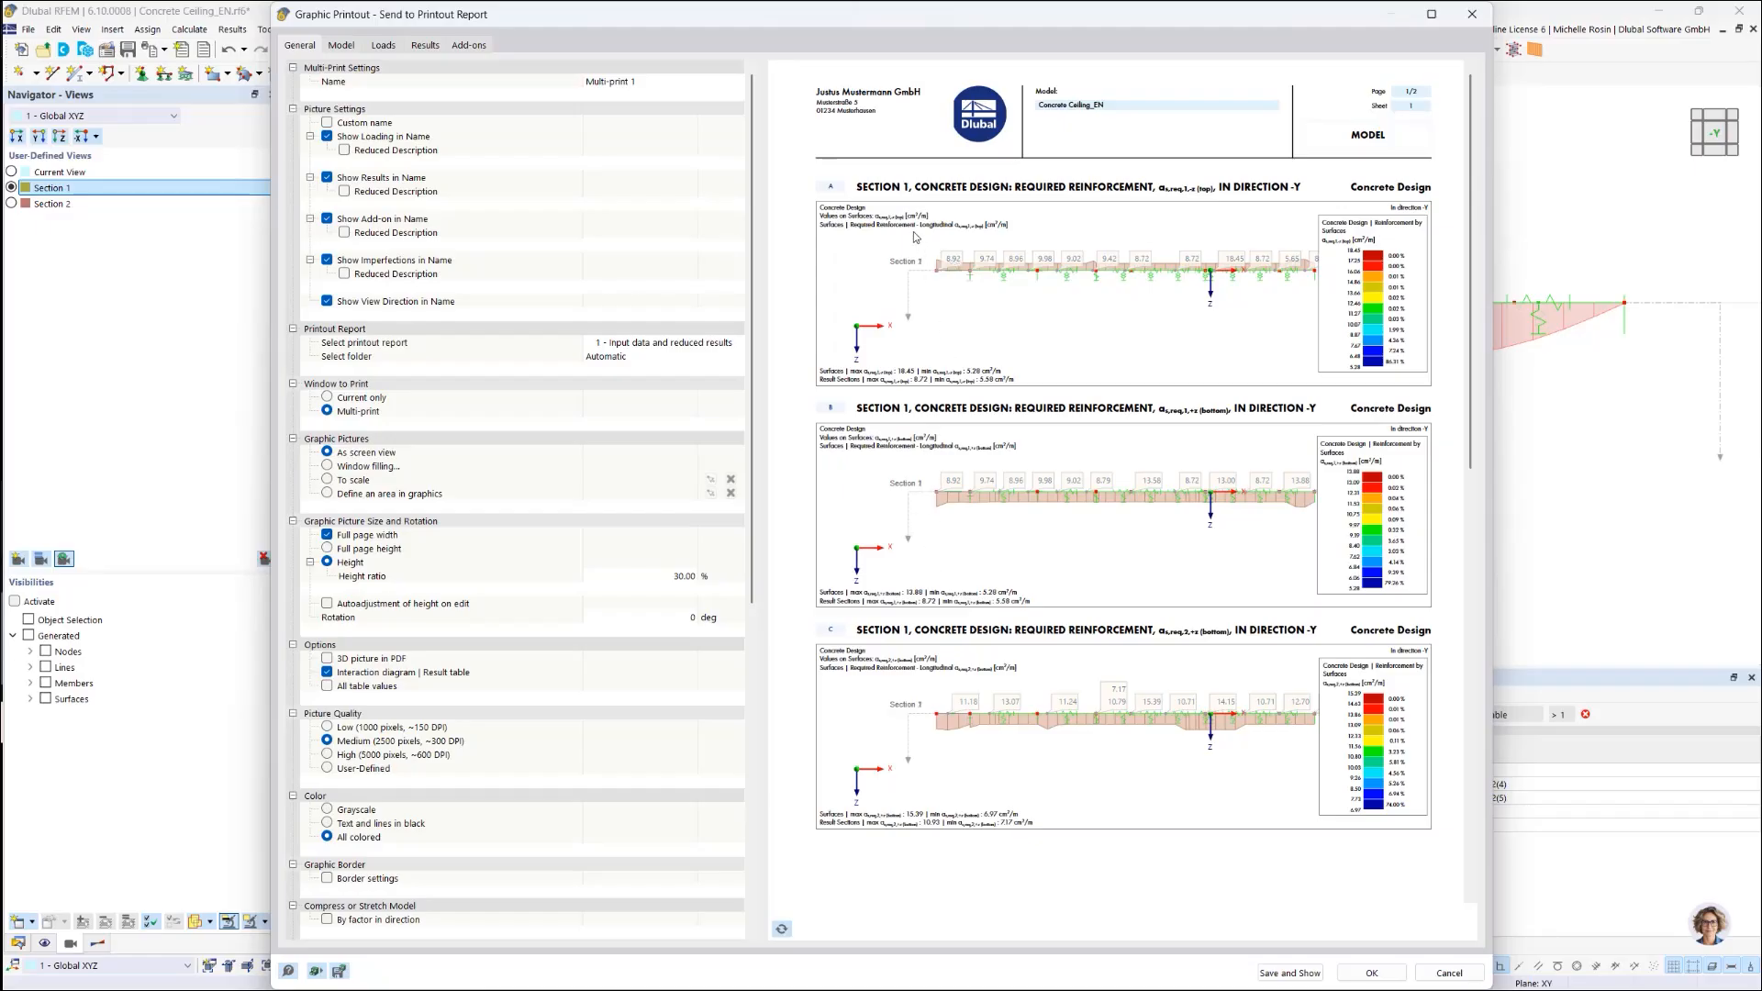
pyautogui.scroll(-8, 578, 716)
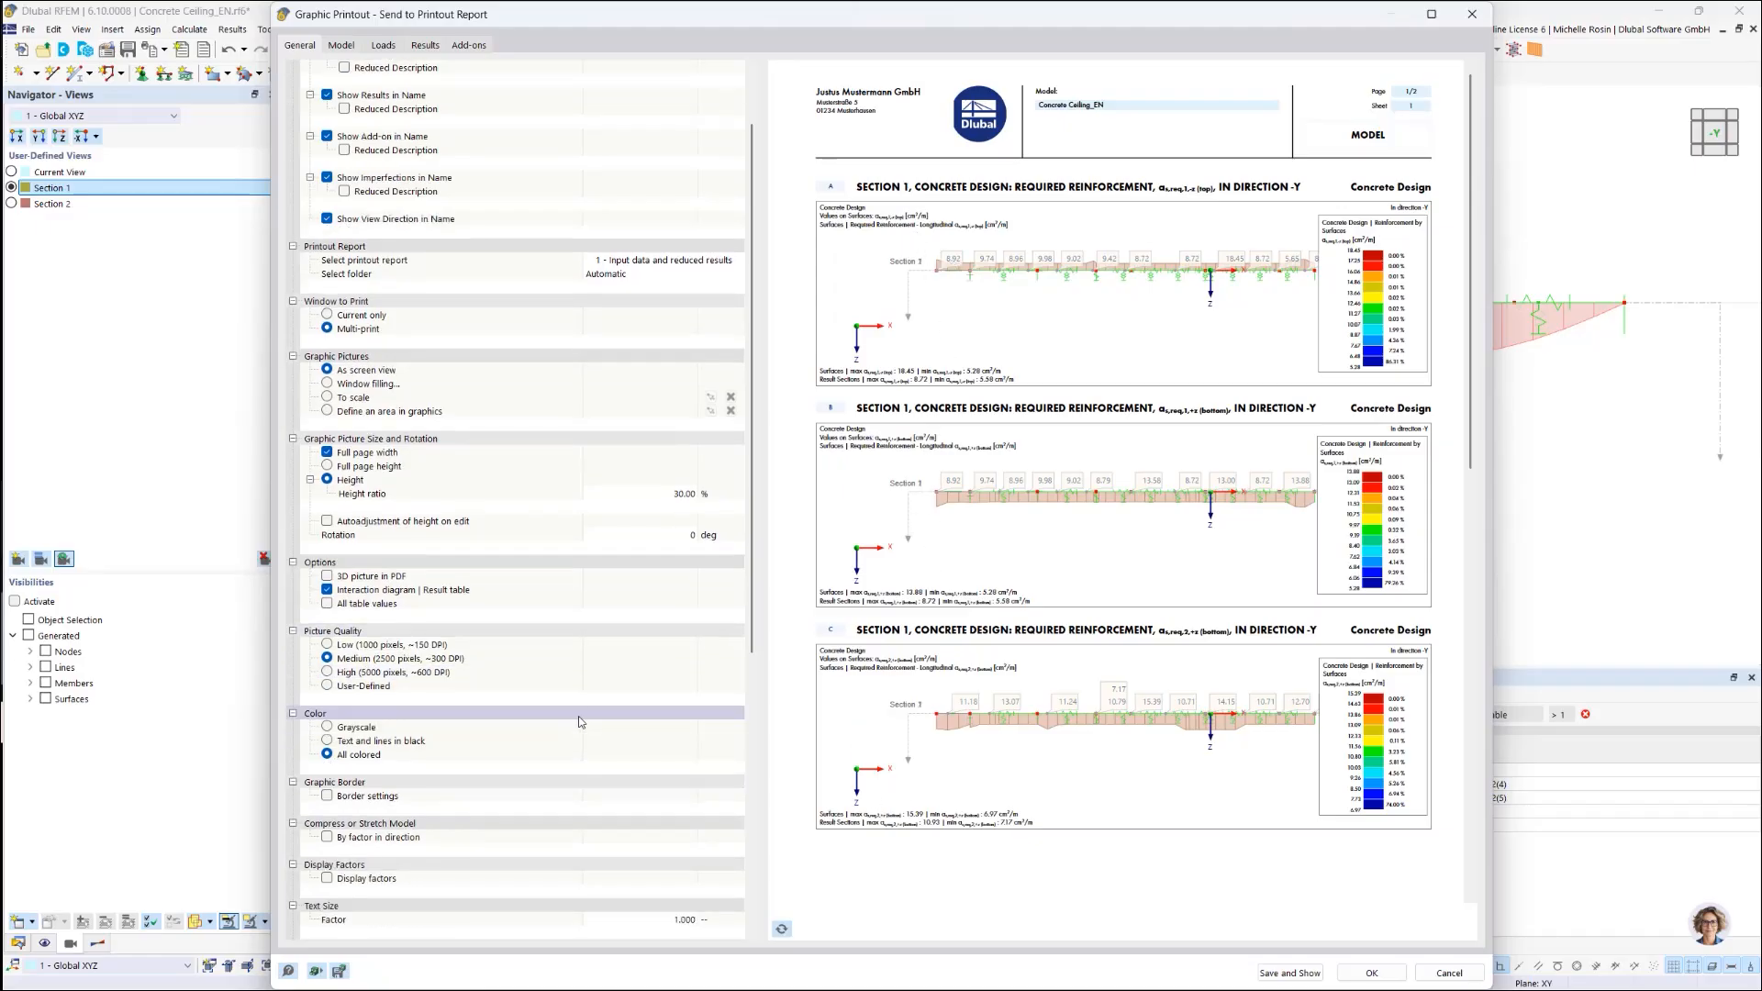
pyautogui.scroll(-4, 578, 722)
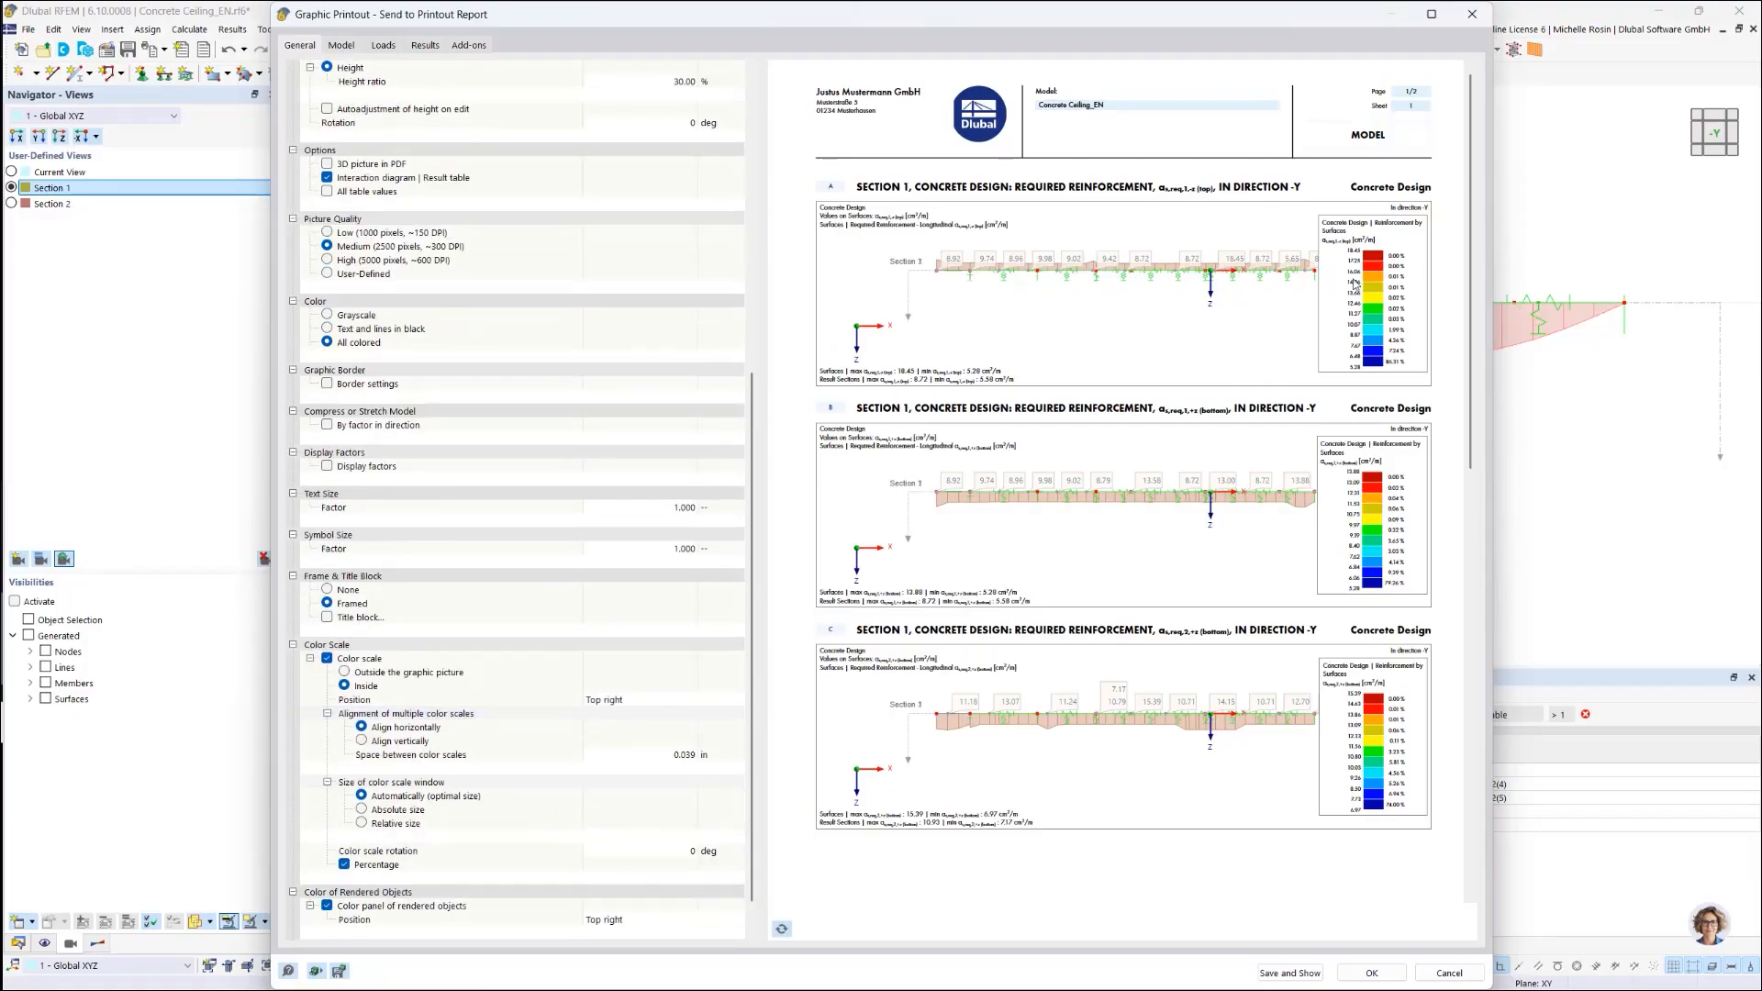
# Step: Turn off the colour scale, refresh the preview, then save the pictures and open the report
pyautogui.click(327, 659)
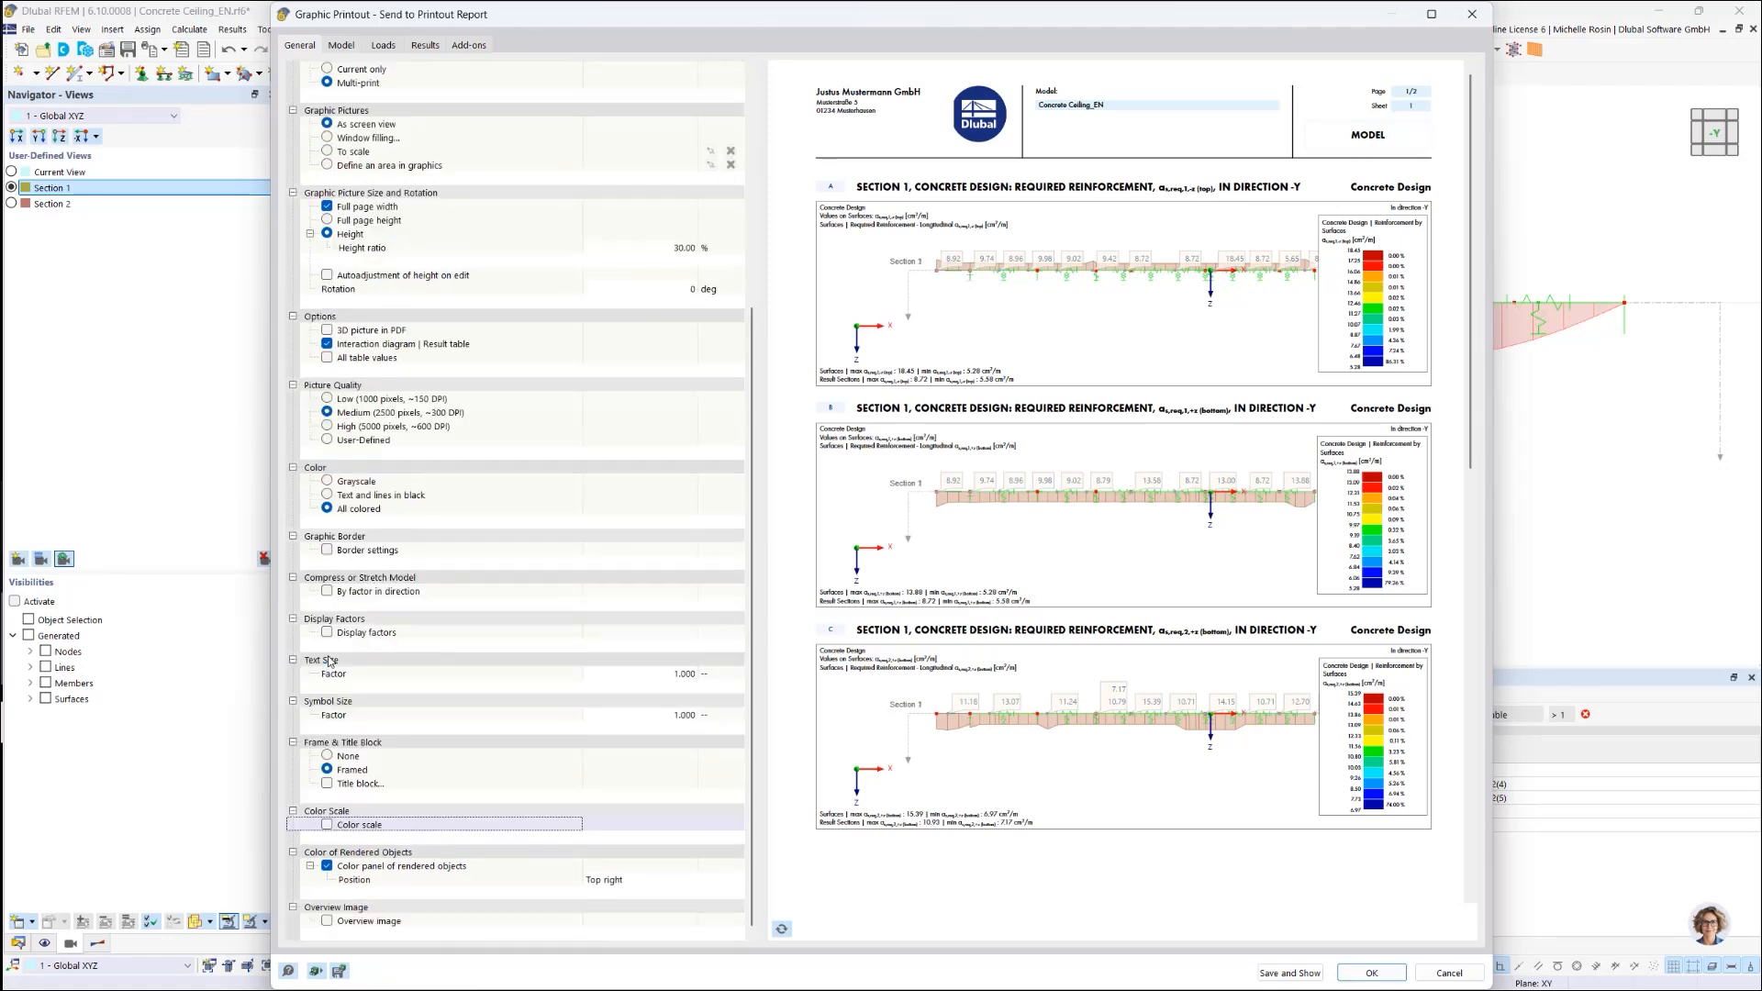
pyautogui.click(782, 928)
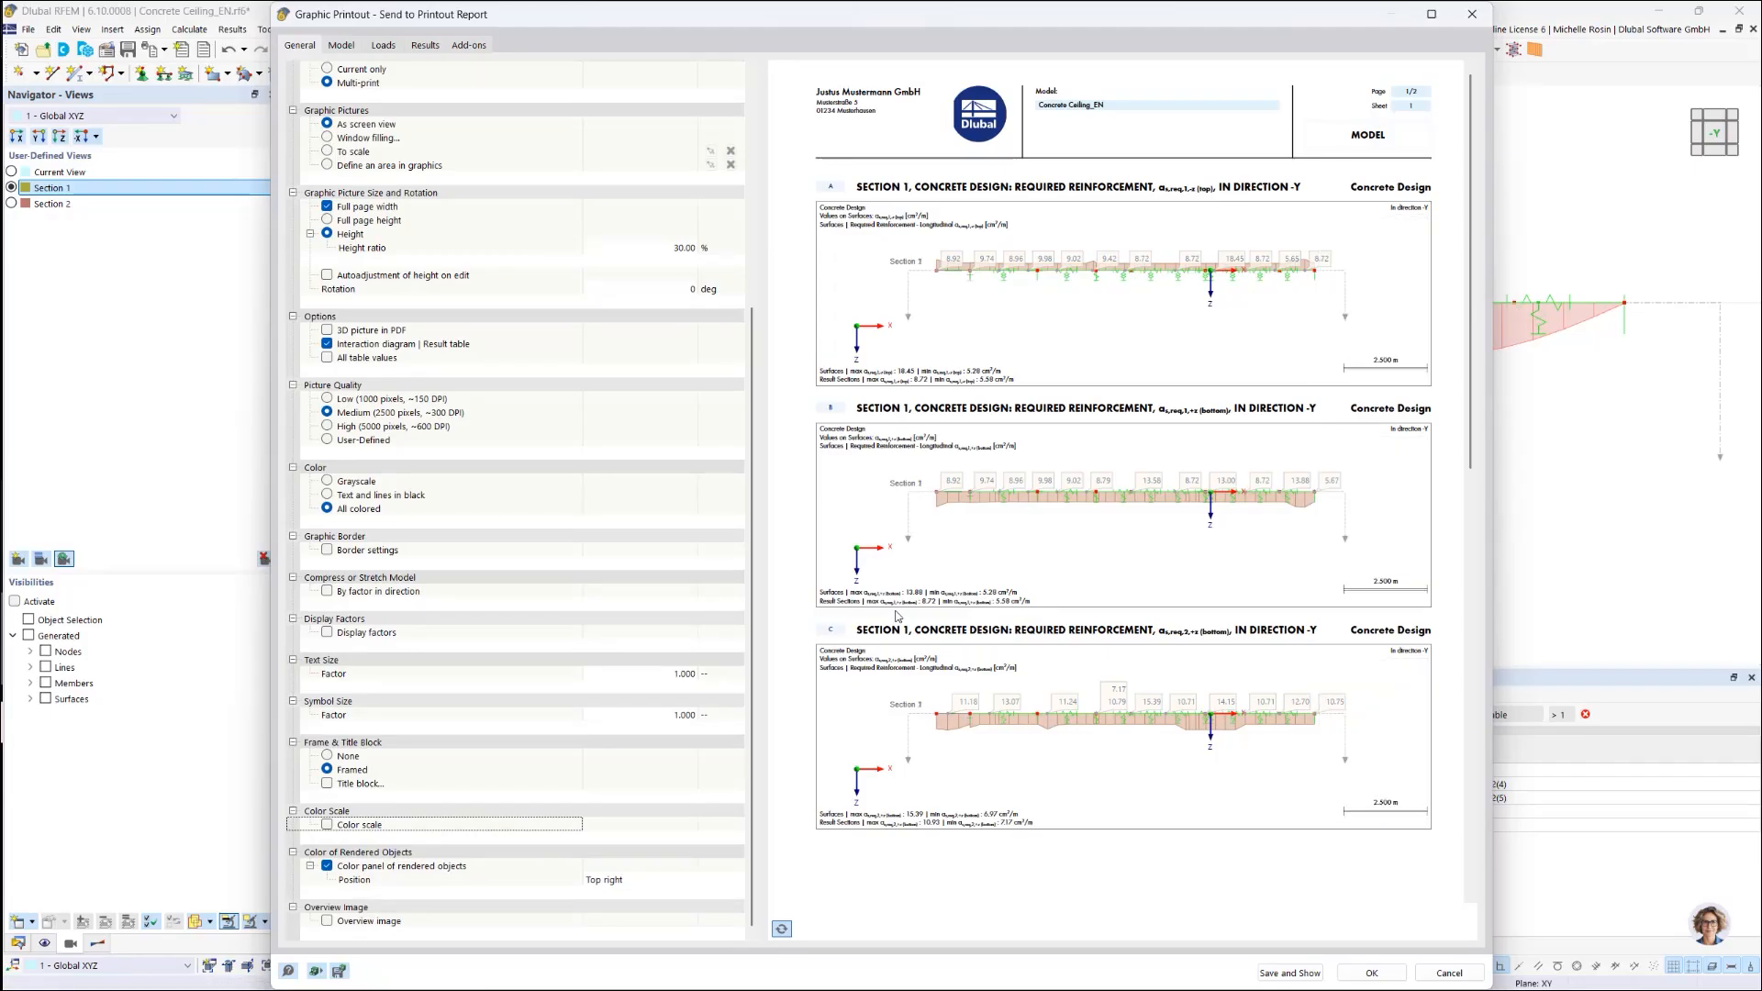
pyautogui.click(1270, 978)
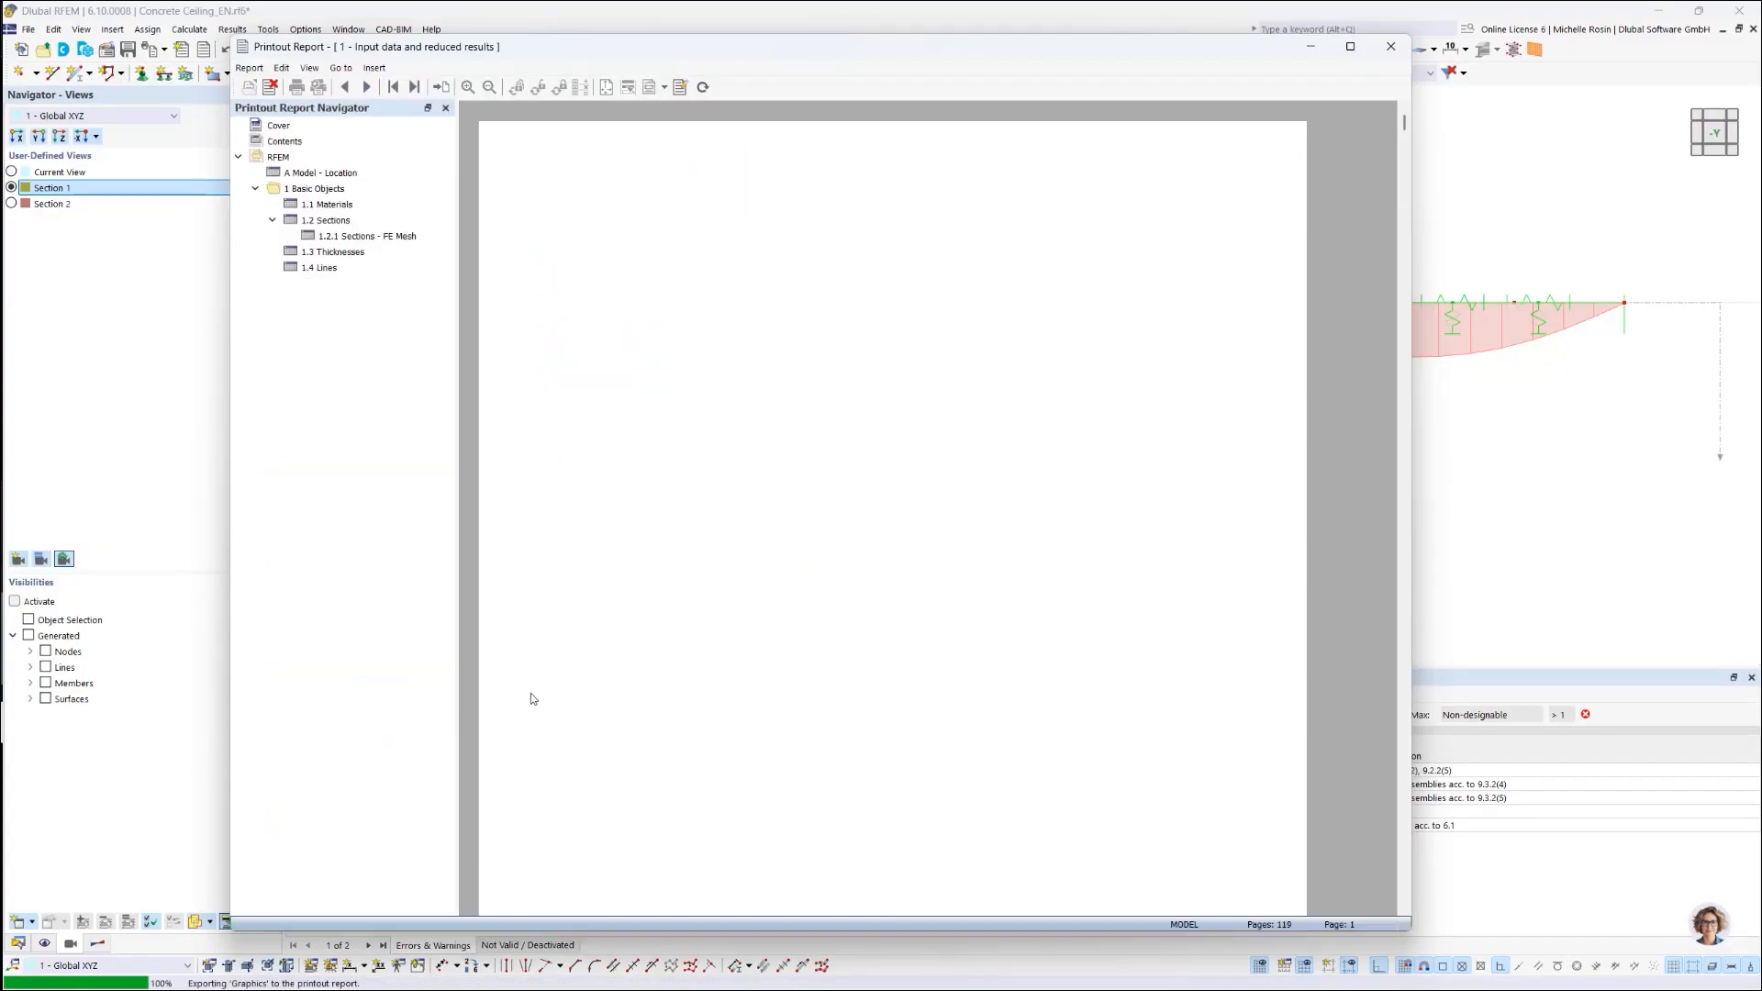
# Step: Jump to report chapter 10.8.7 and scroll through the section graphics to 10.8.12
pyautogui.scroll(-9, 392, 653)
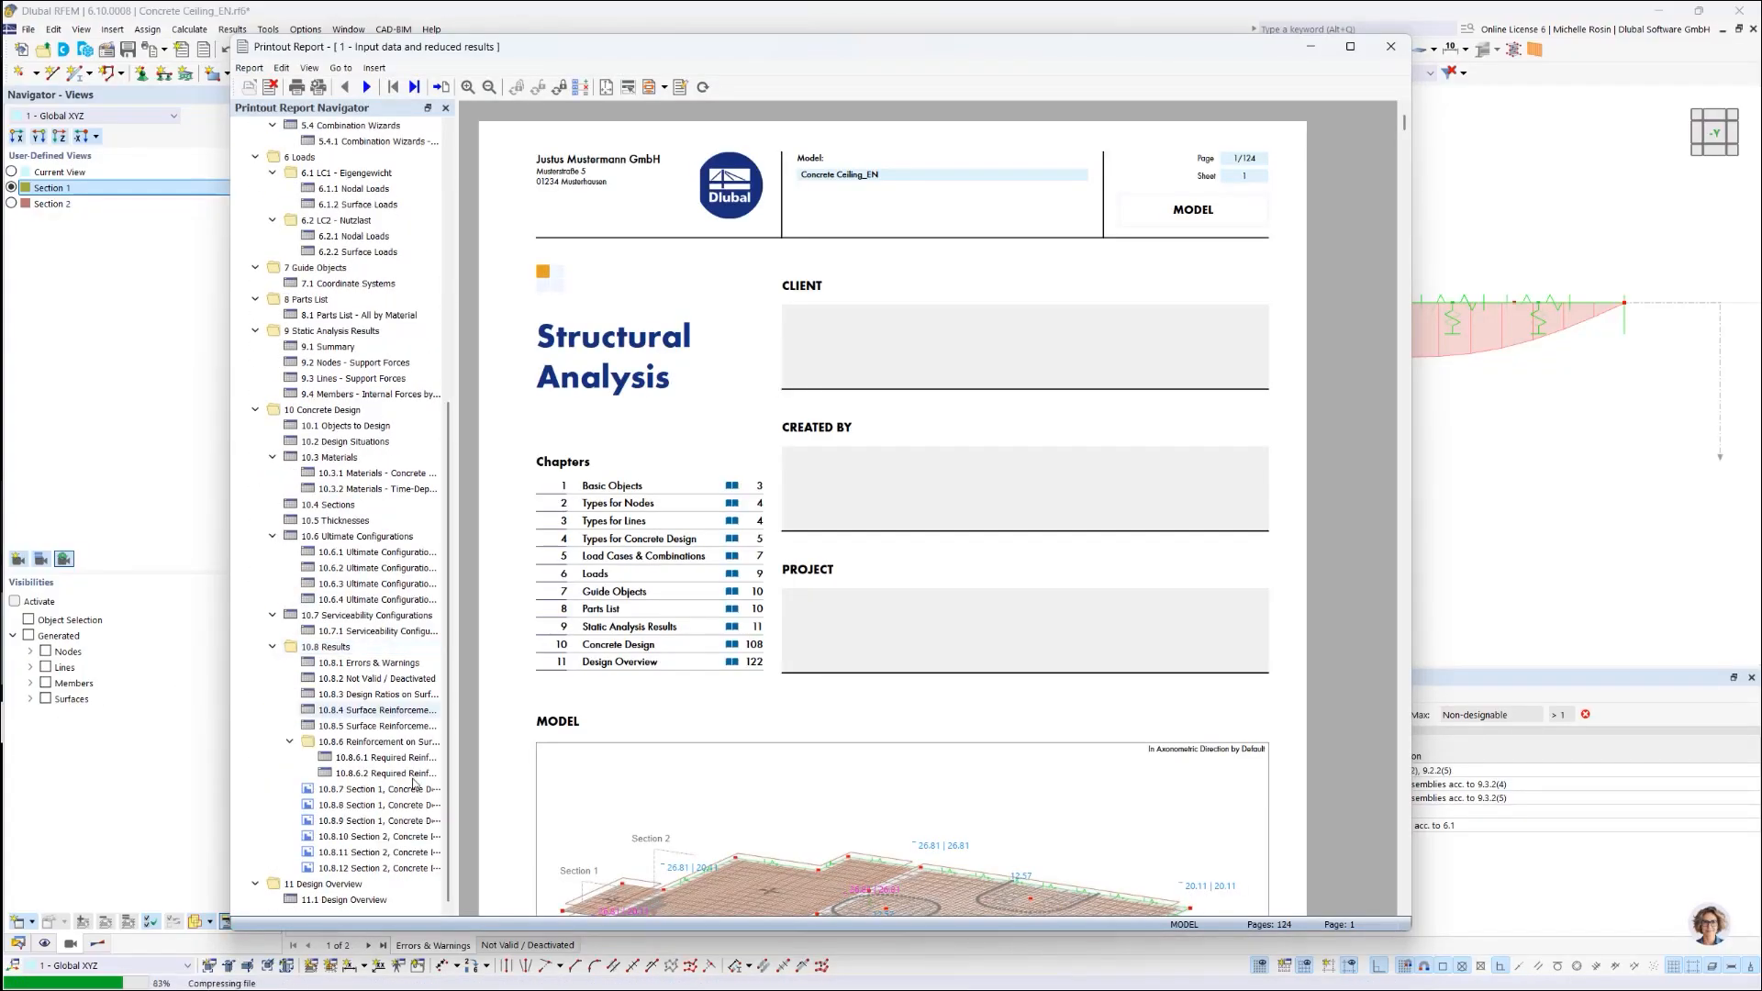
pyautogui.click(412, 790)
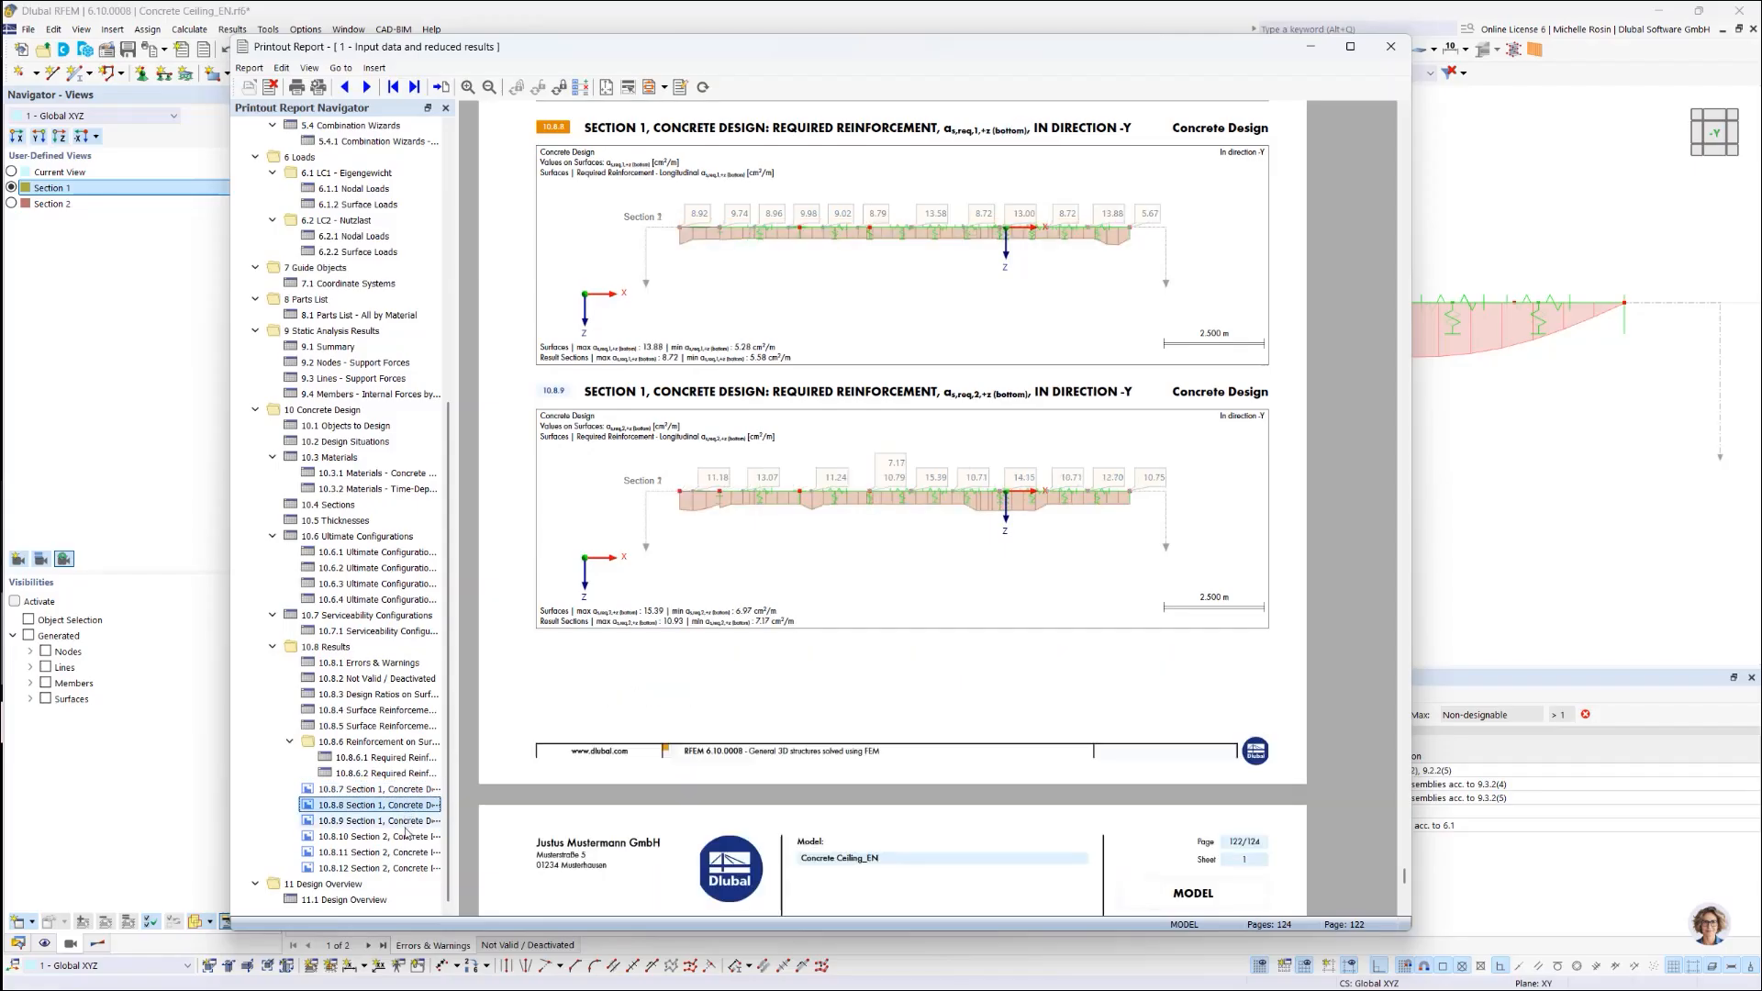
pyautogui.scroll(-10, 731, 637)
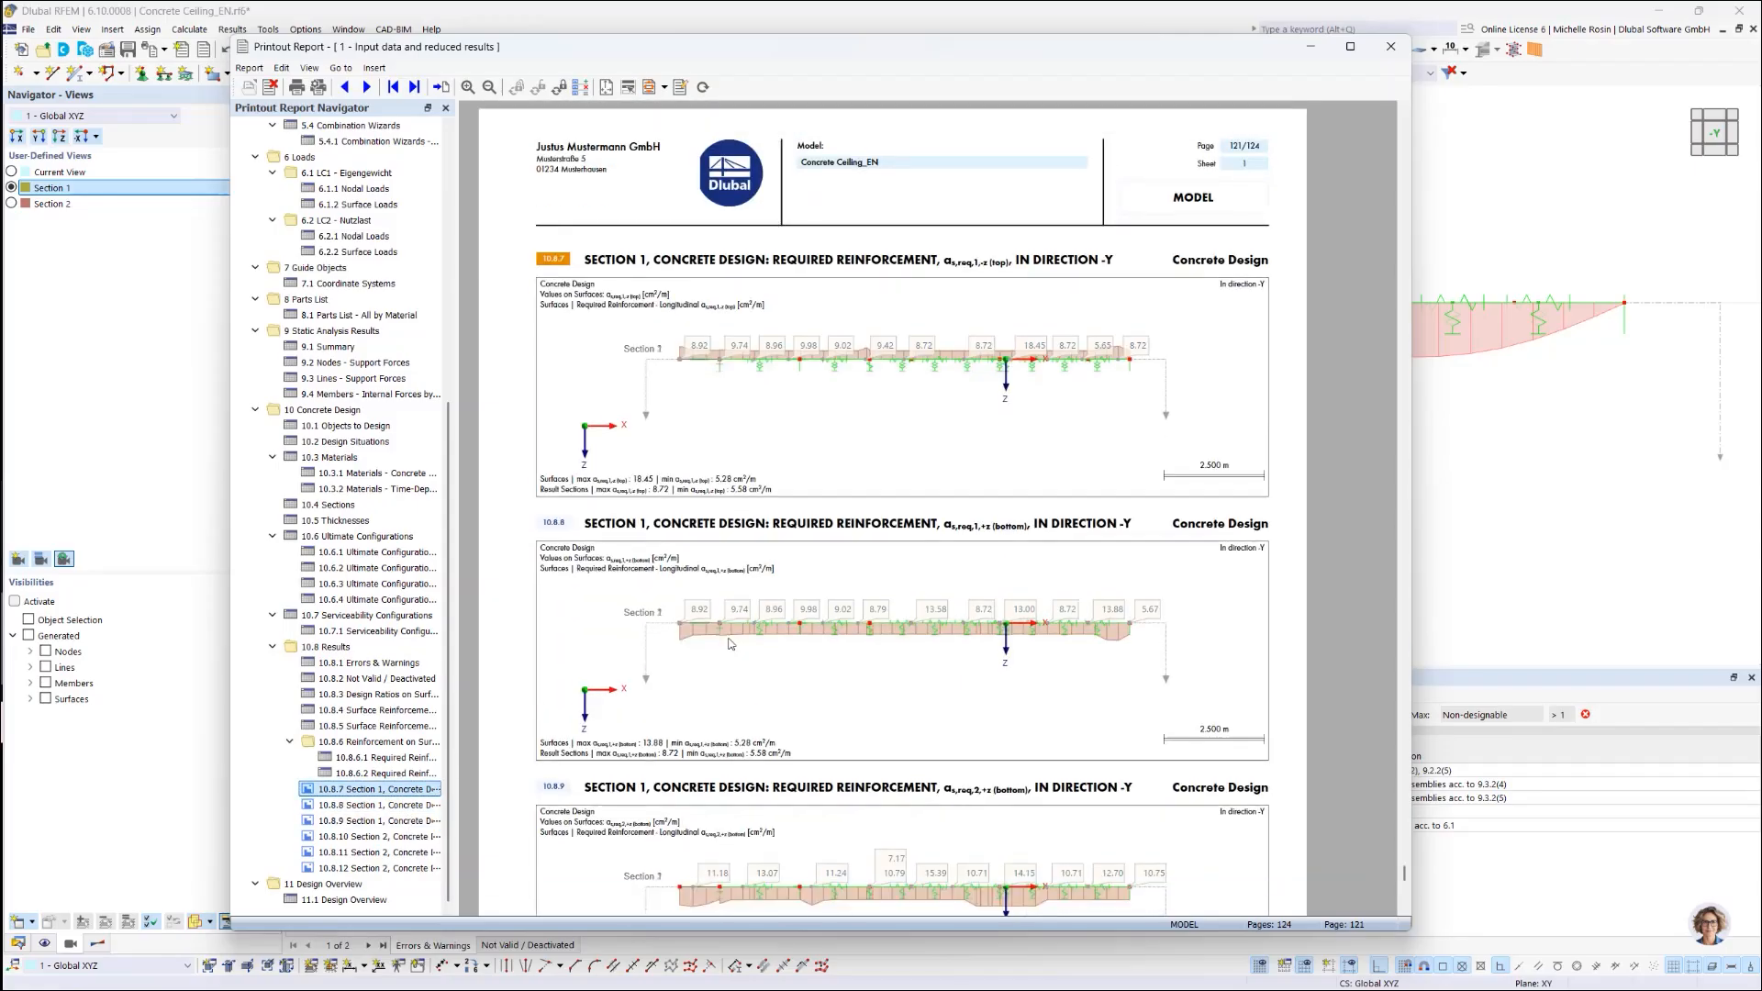
pyautogui.scroll(-3, 726, 664)
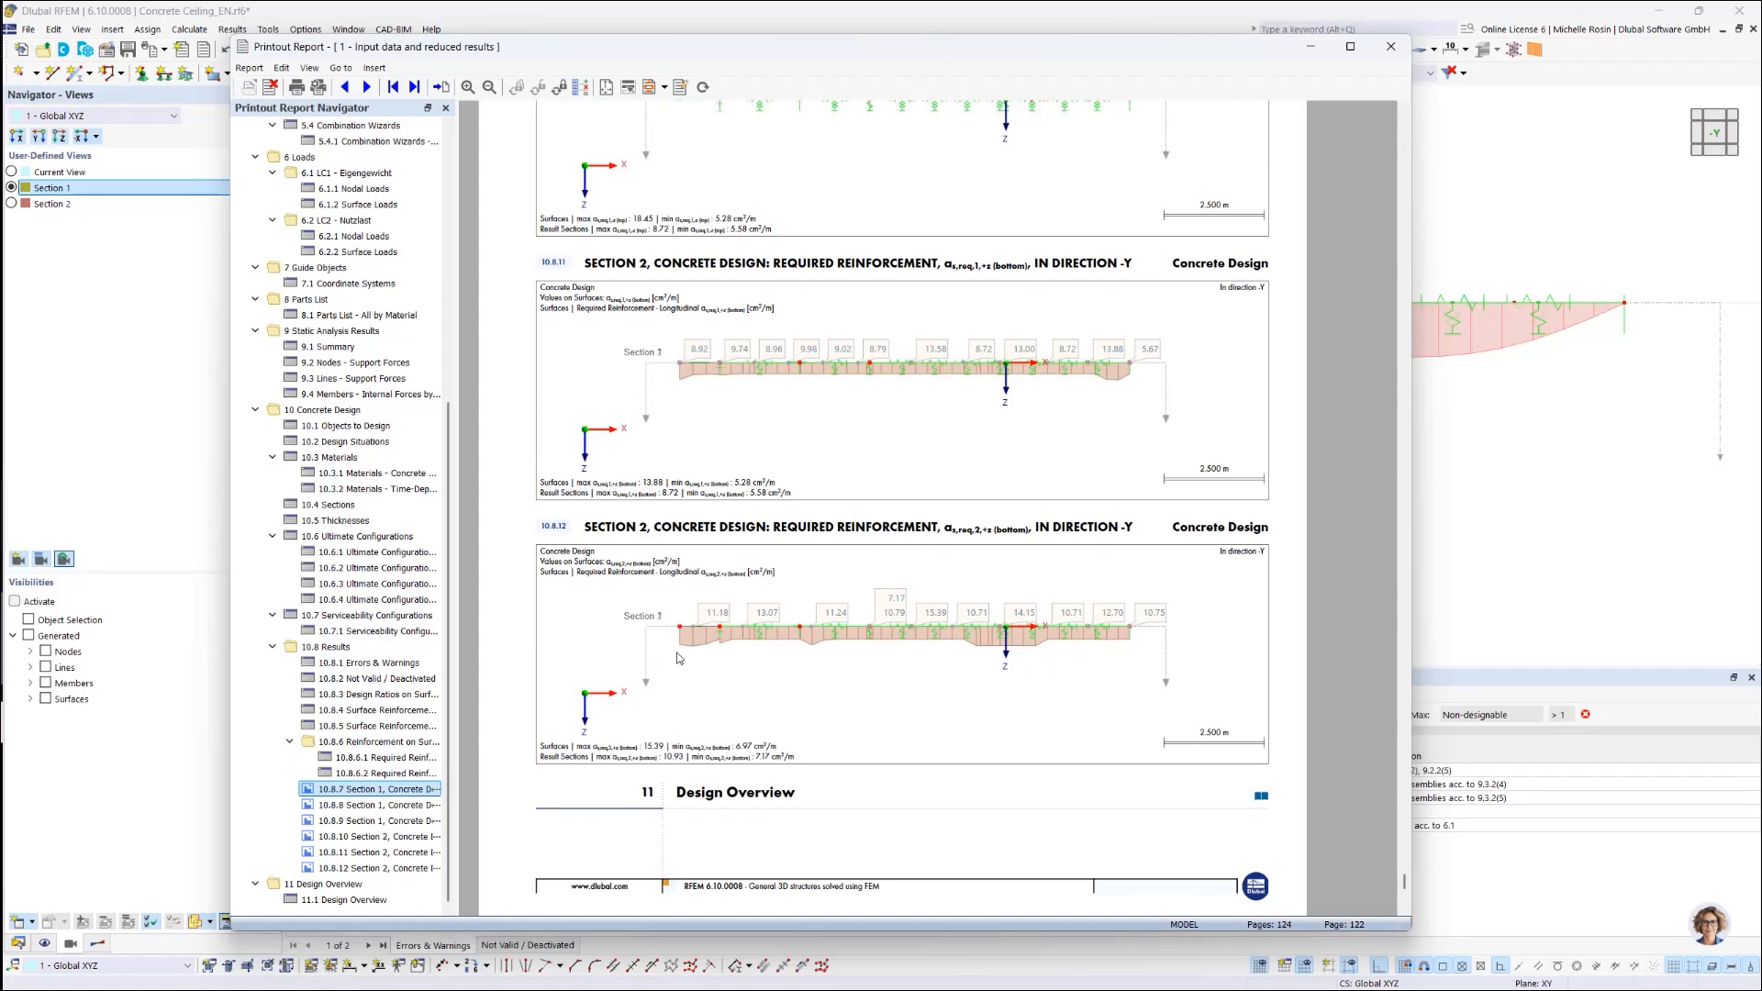
# Step: Open Multi-print 1 for editing from the report's Edit Multi-Prints list
pyautogui.click(582, 88)
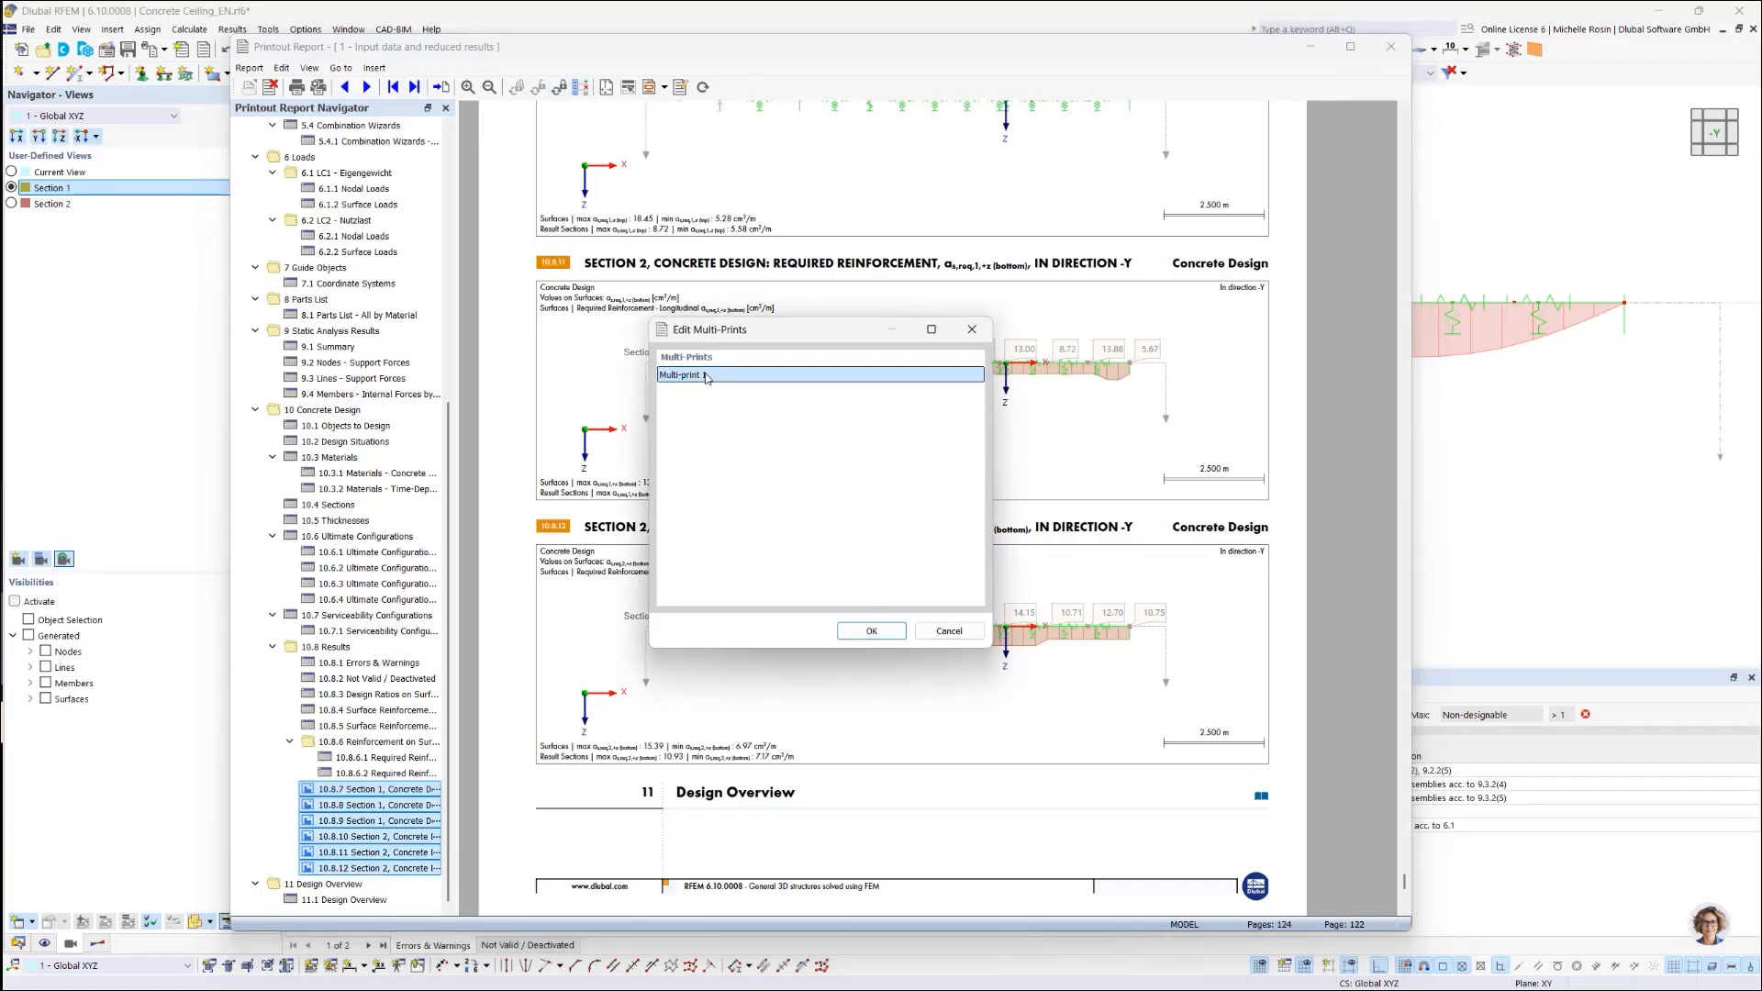
pyautogui.click(872, 631)
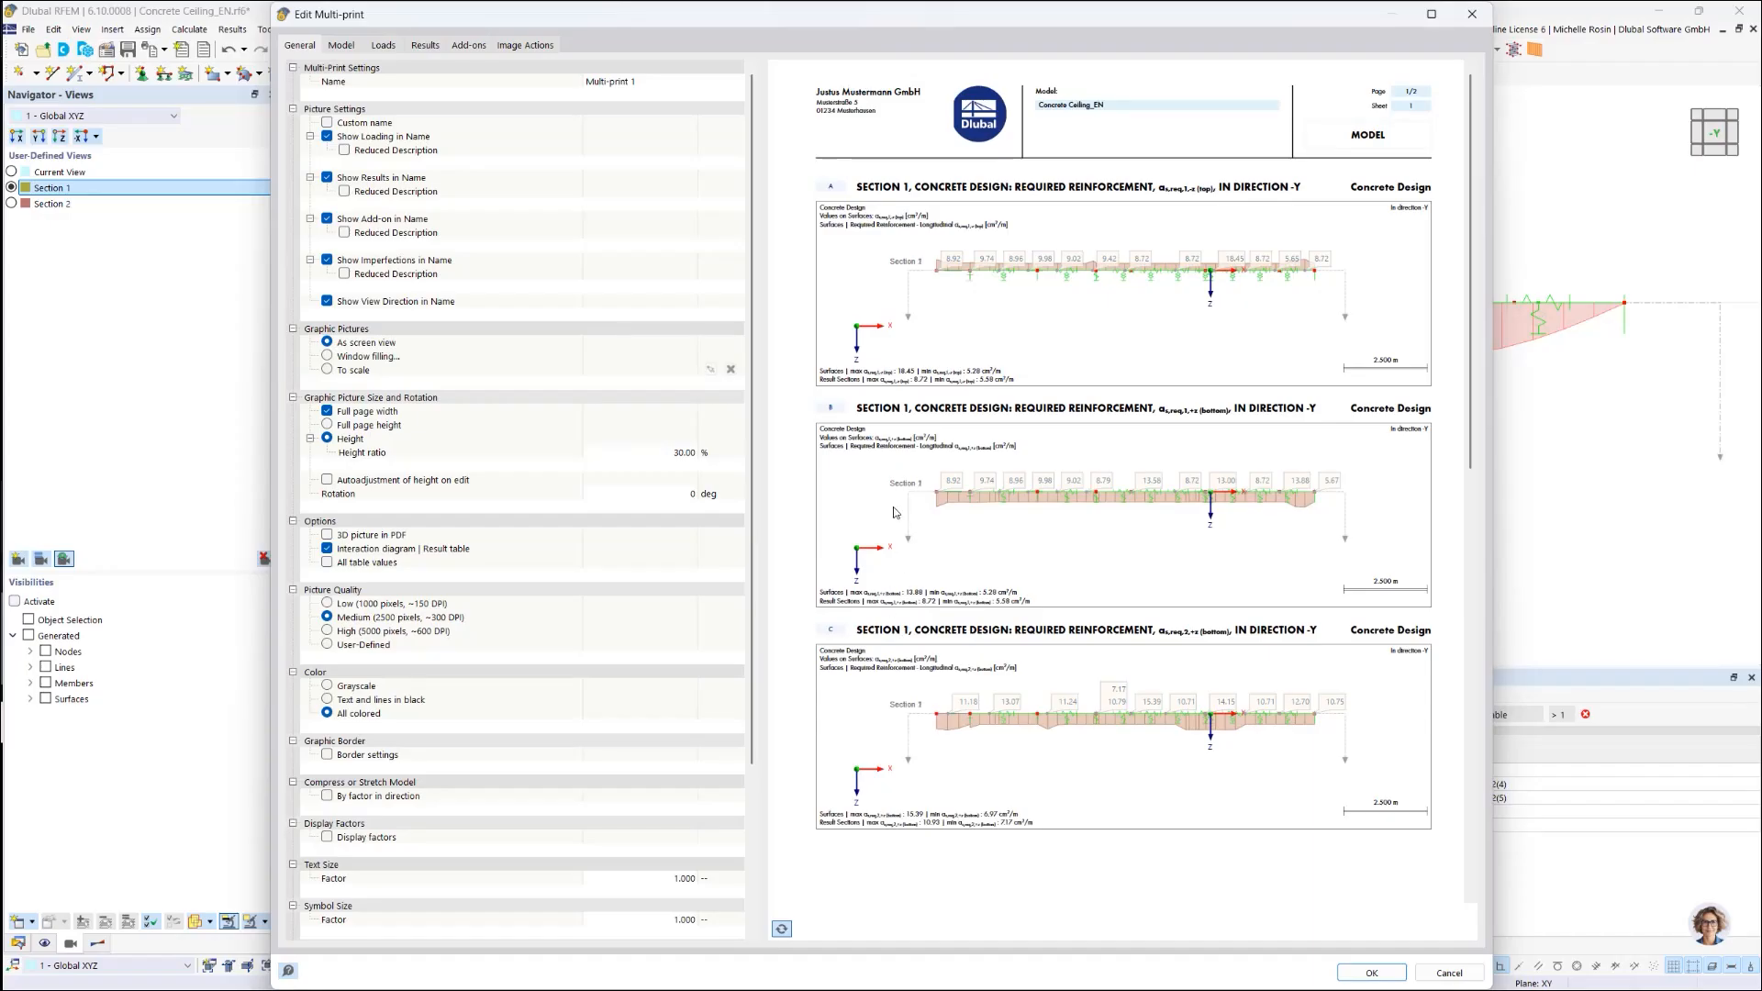
# Step: Check the first image's action under Image Actions and keep it on Update
pyautogui.click(523, 48)
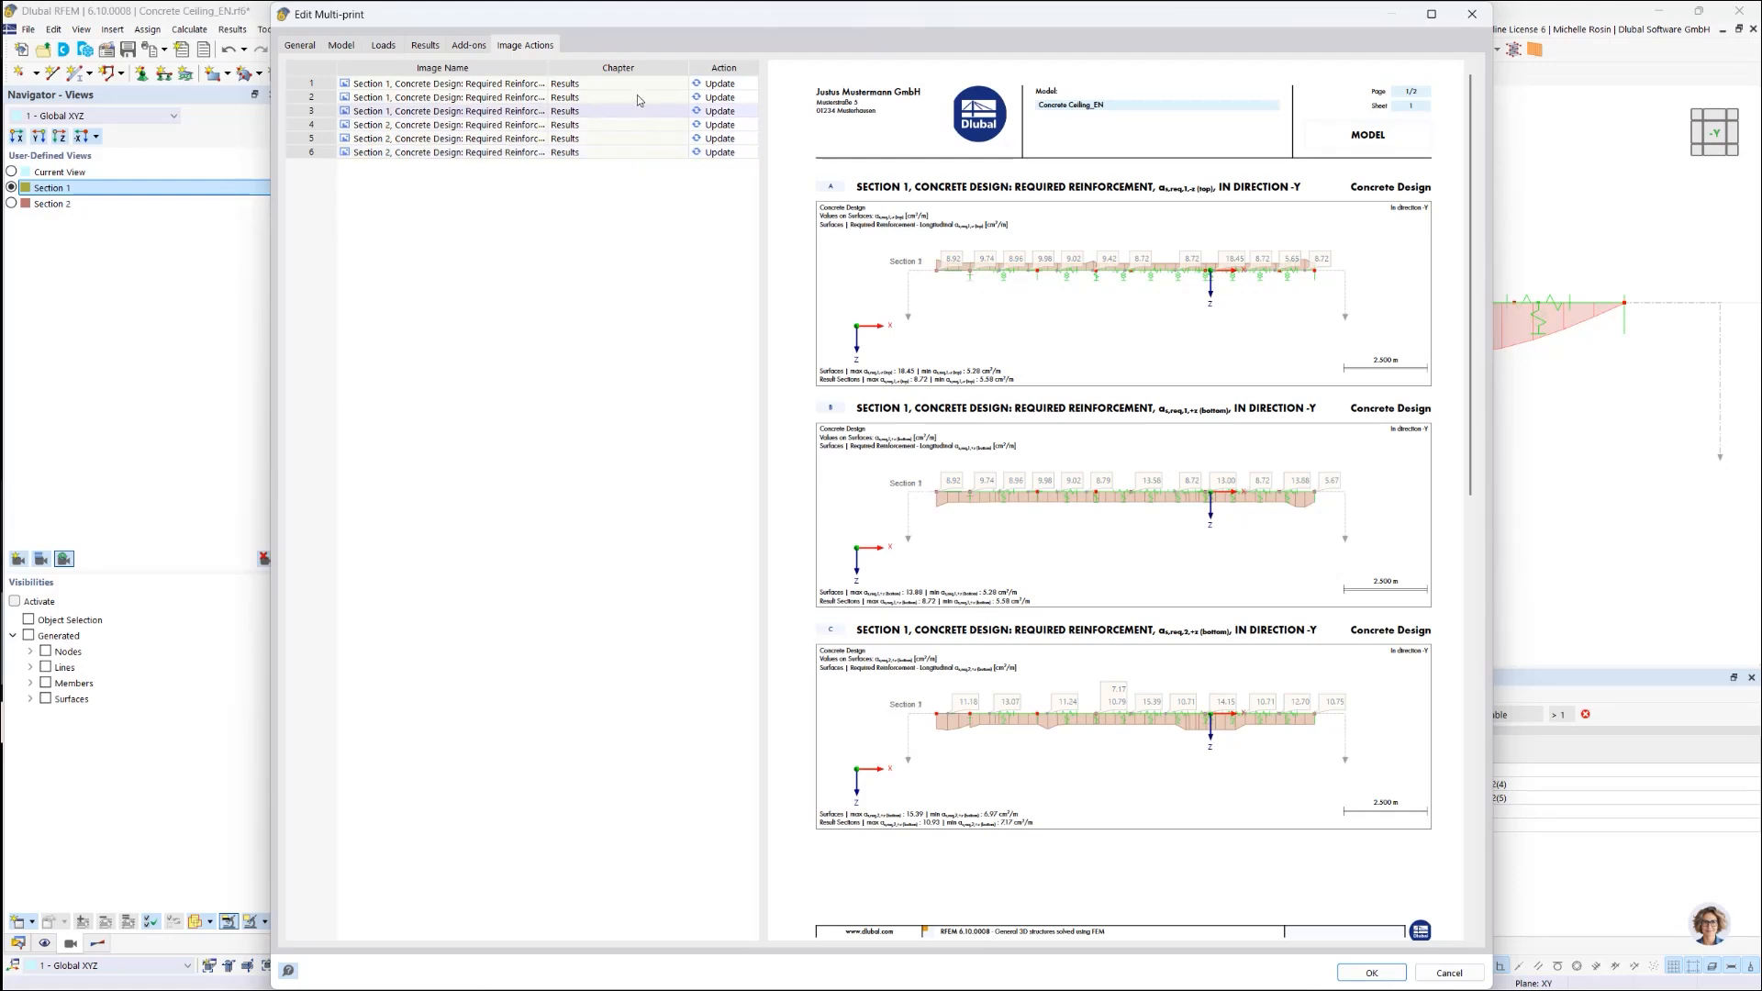
pyautogui.click(708, 84)
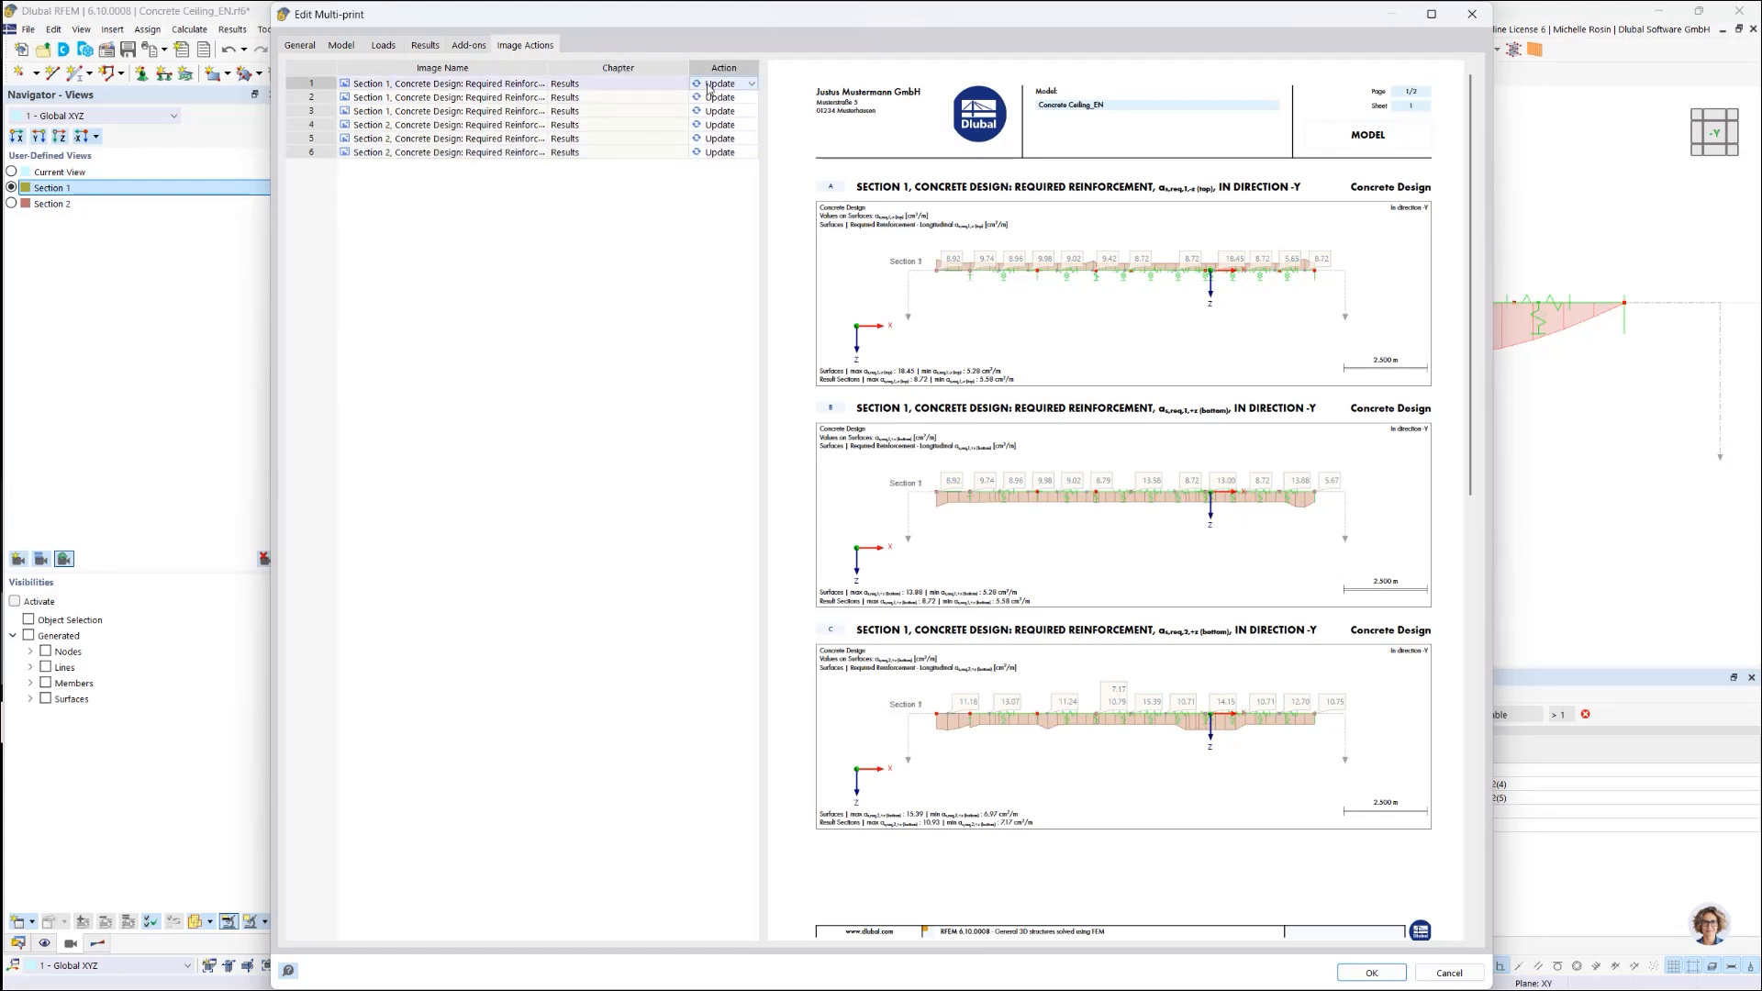
pyautogui.click(752, 84)
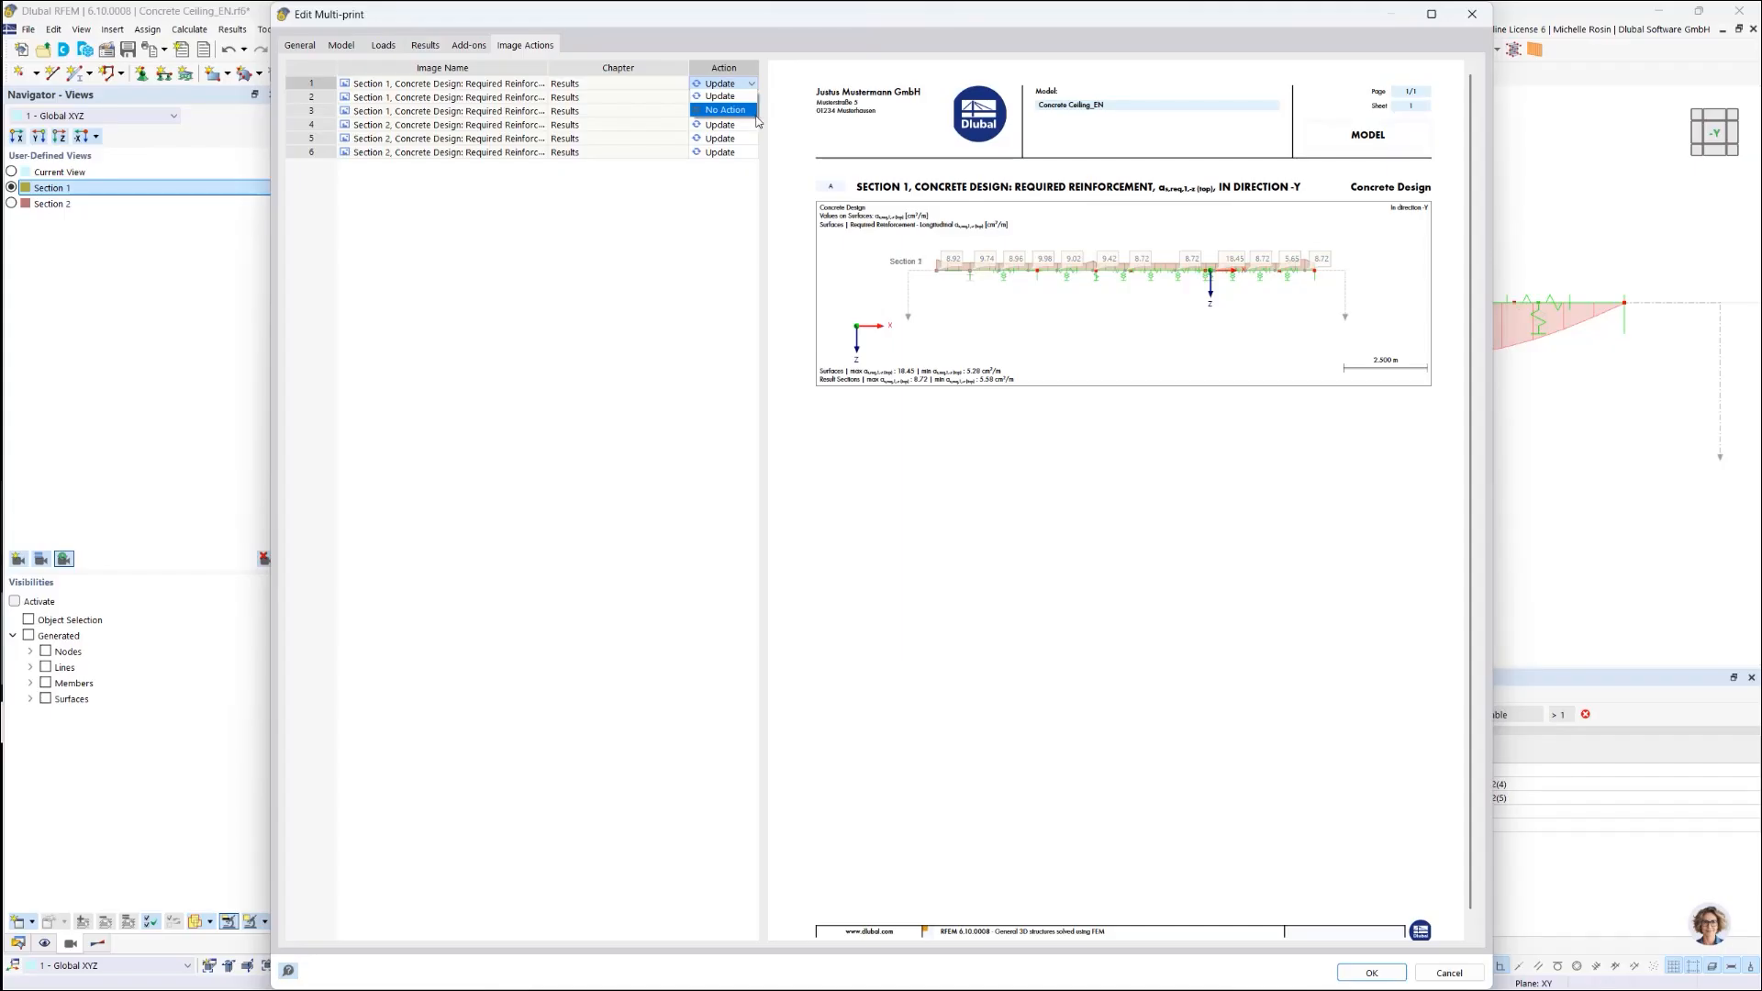
pyautogui.click(715, 210)
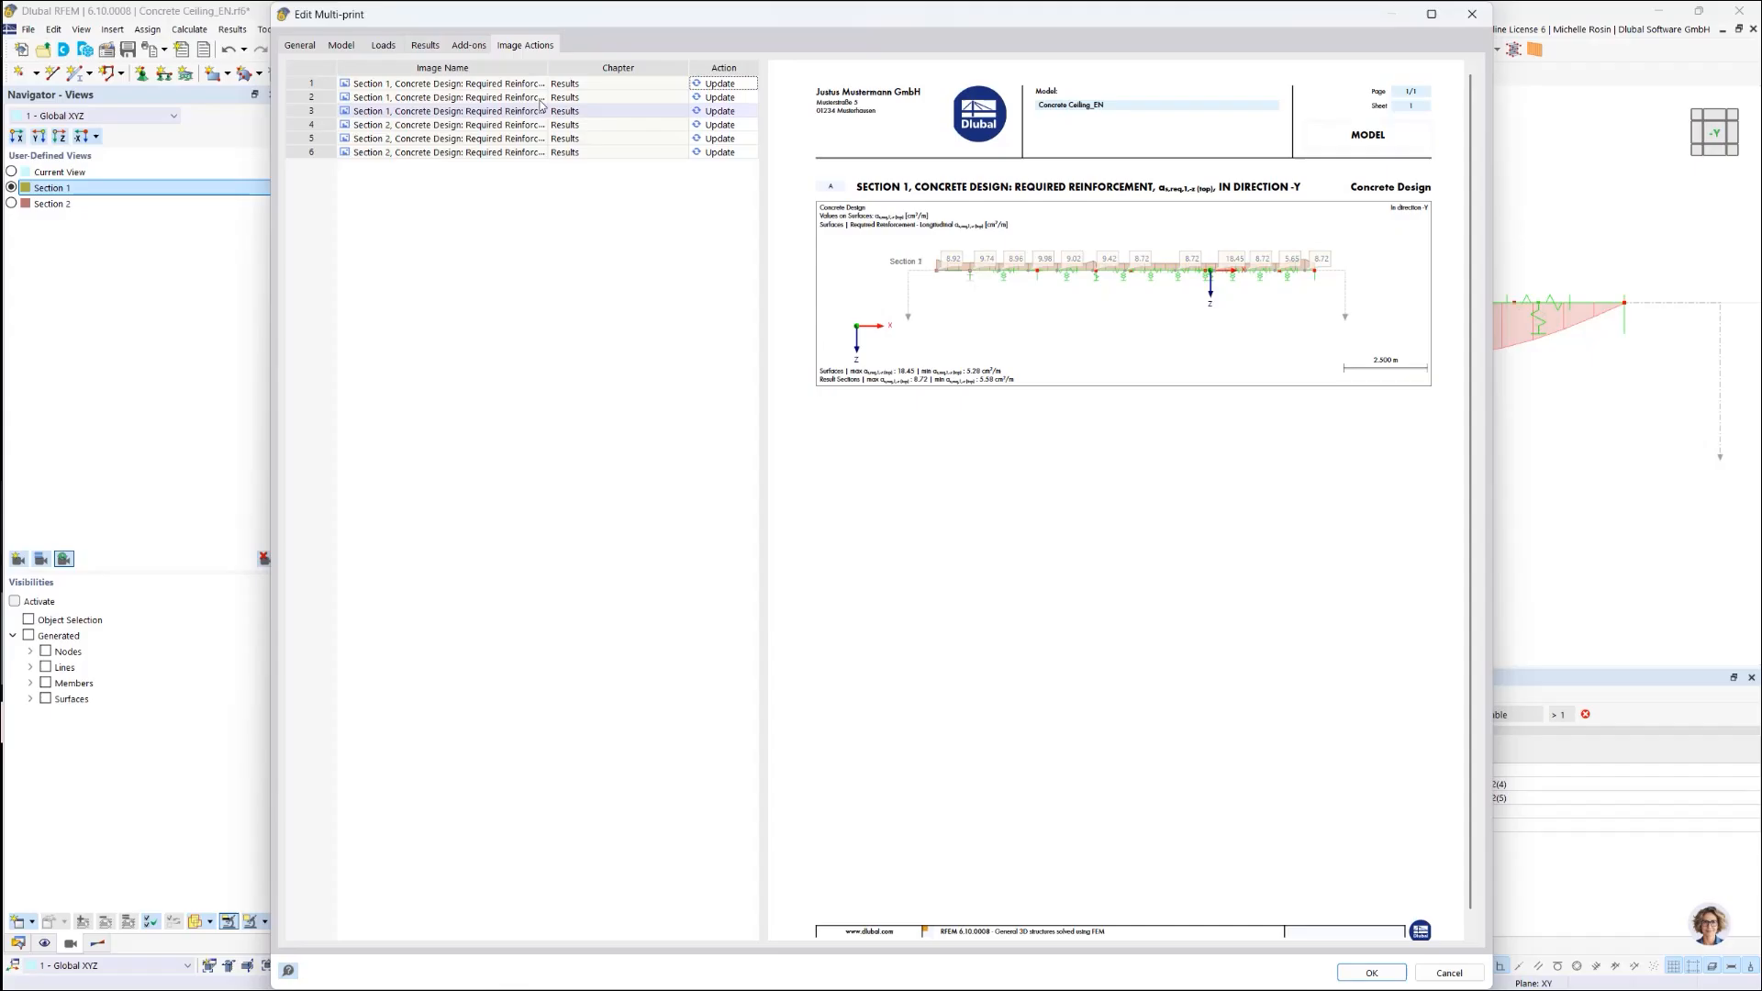
pyautogui.click(468, 47)
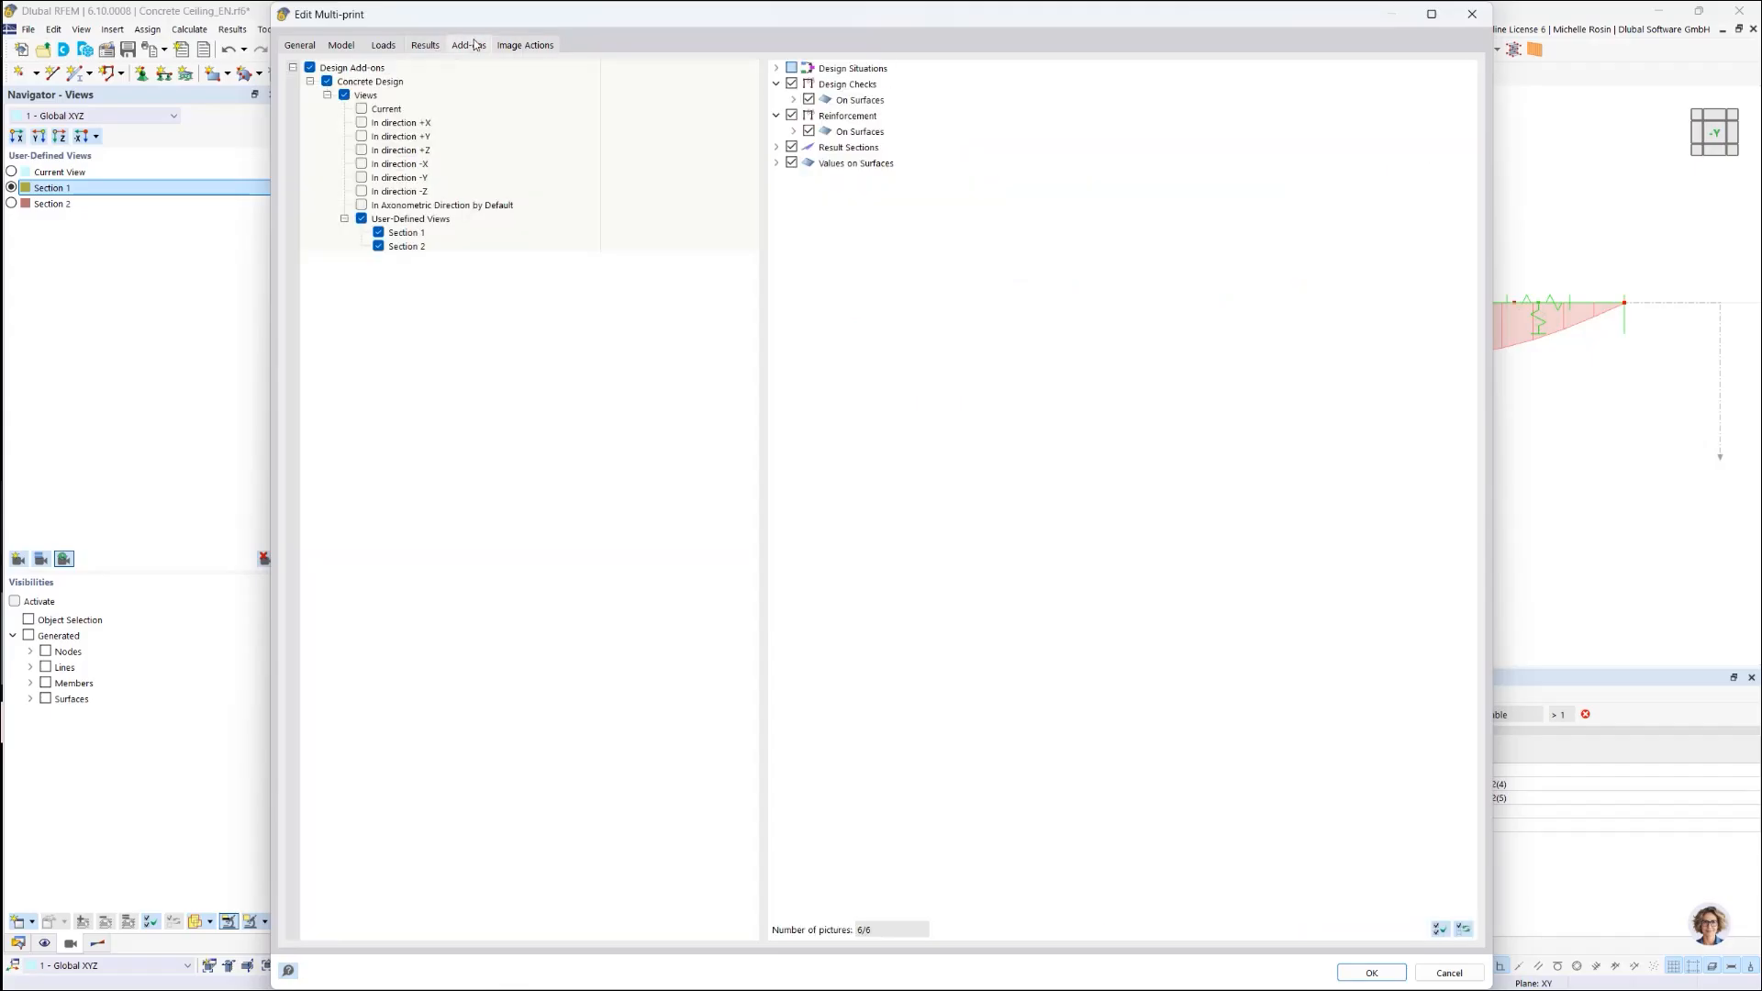
# Step: Uncheck the as,req,2,+z (bottom) longitudinal reinforcement result, leaving 4 pictures
pyautogui.click(424, 46)
pyautogui.click(466, 48)
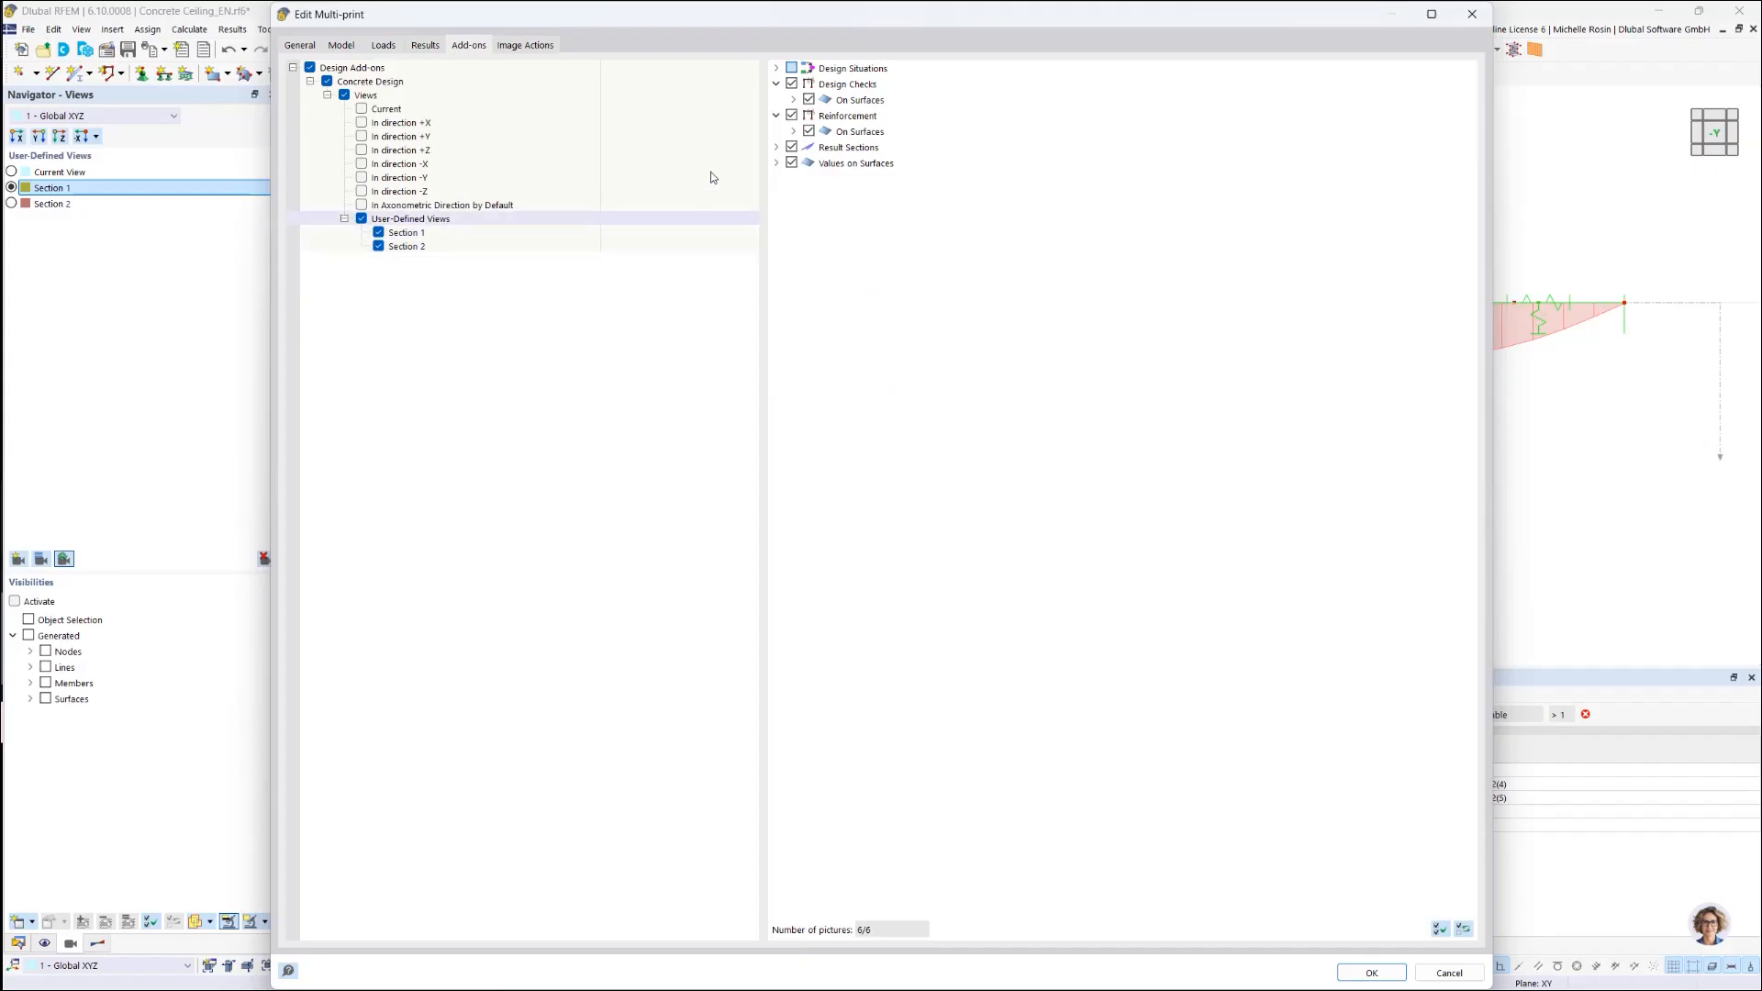
pyautogui.click(793, 131)
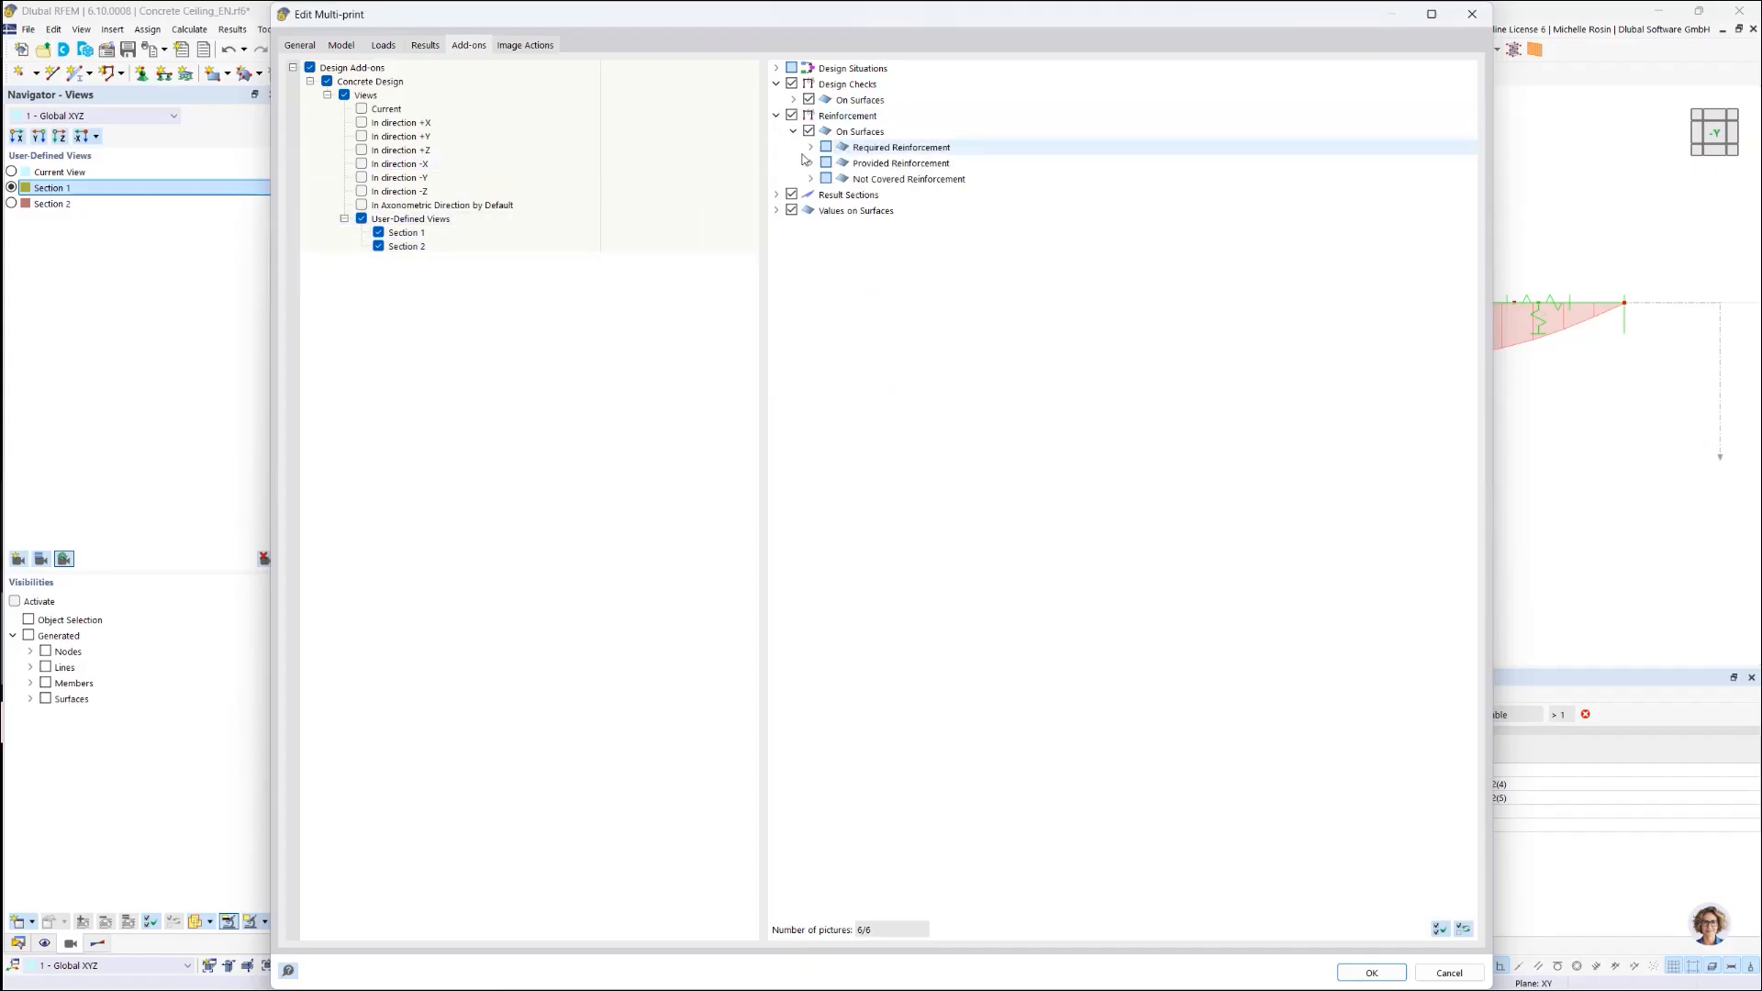
pyautogui.click(810, 147)
pyautogui.click(827, 163)
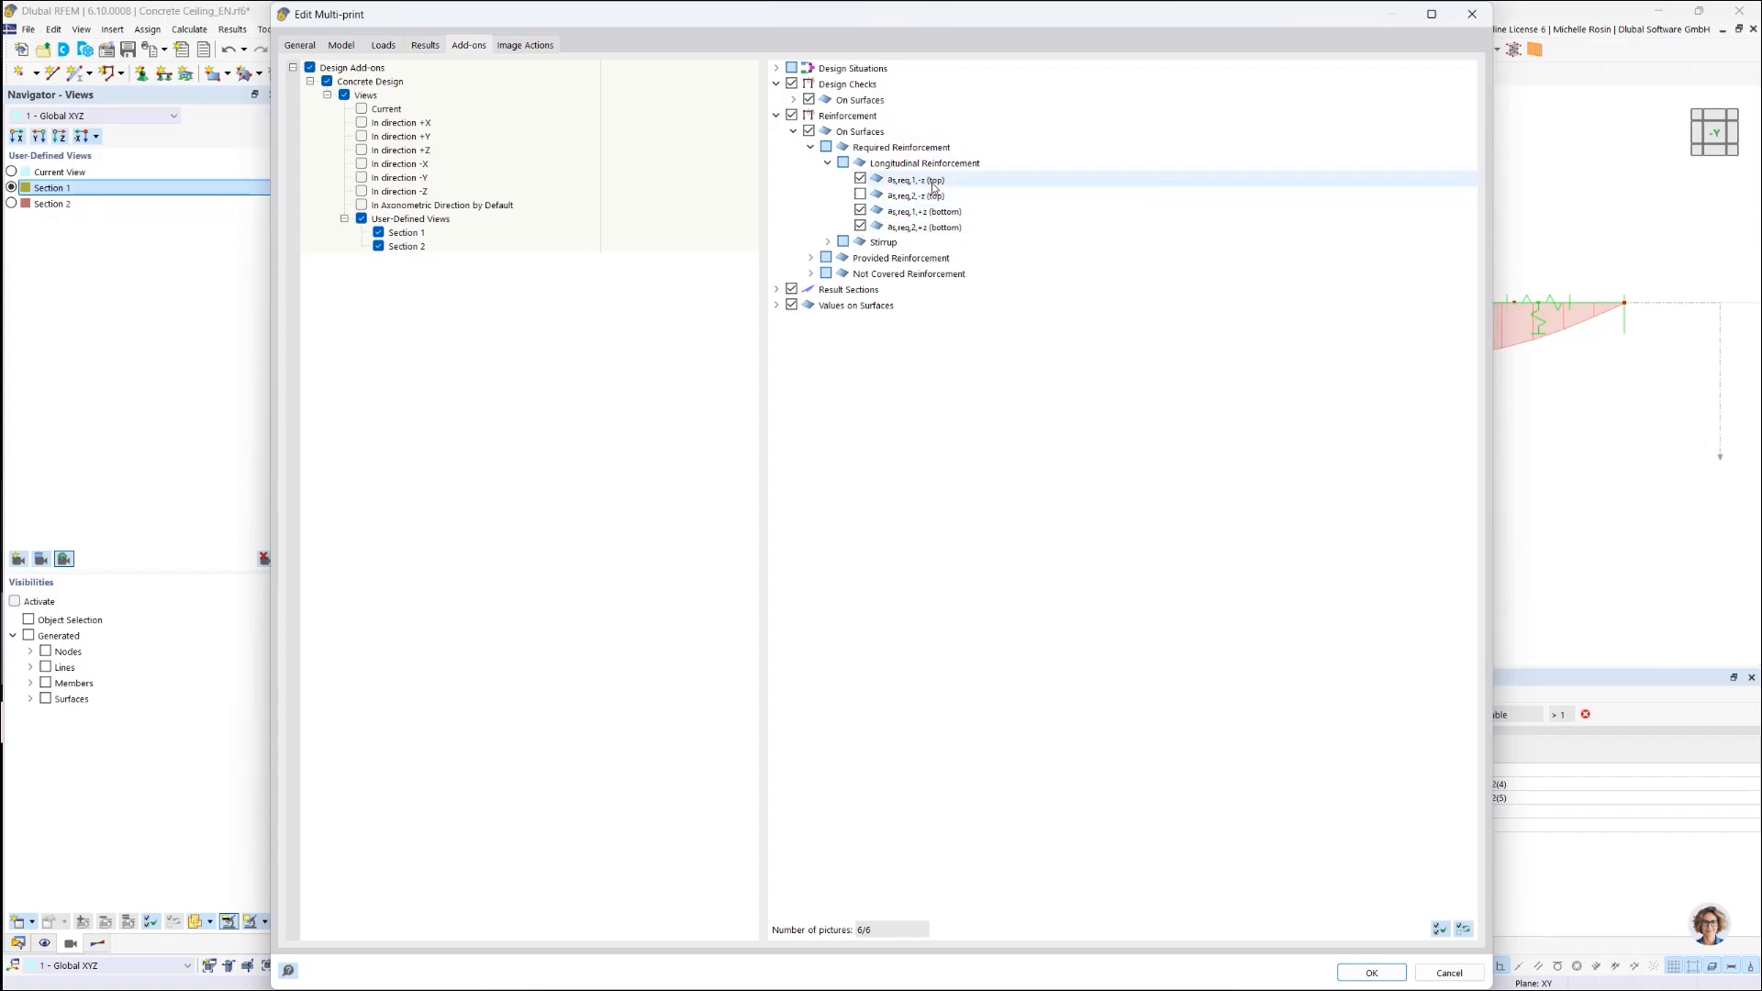
pyautogui.click(863, 229)
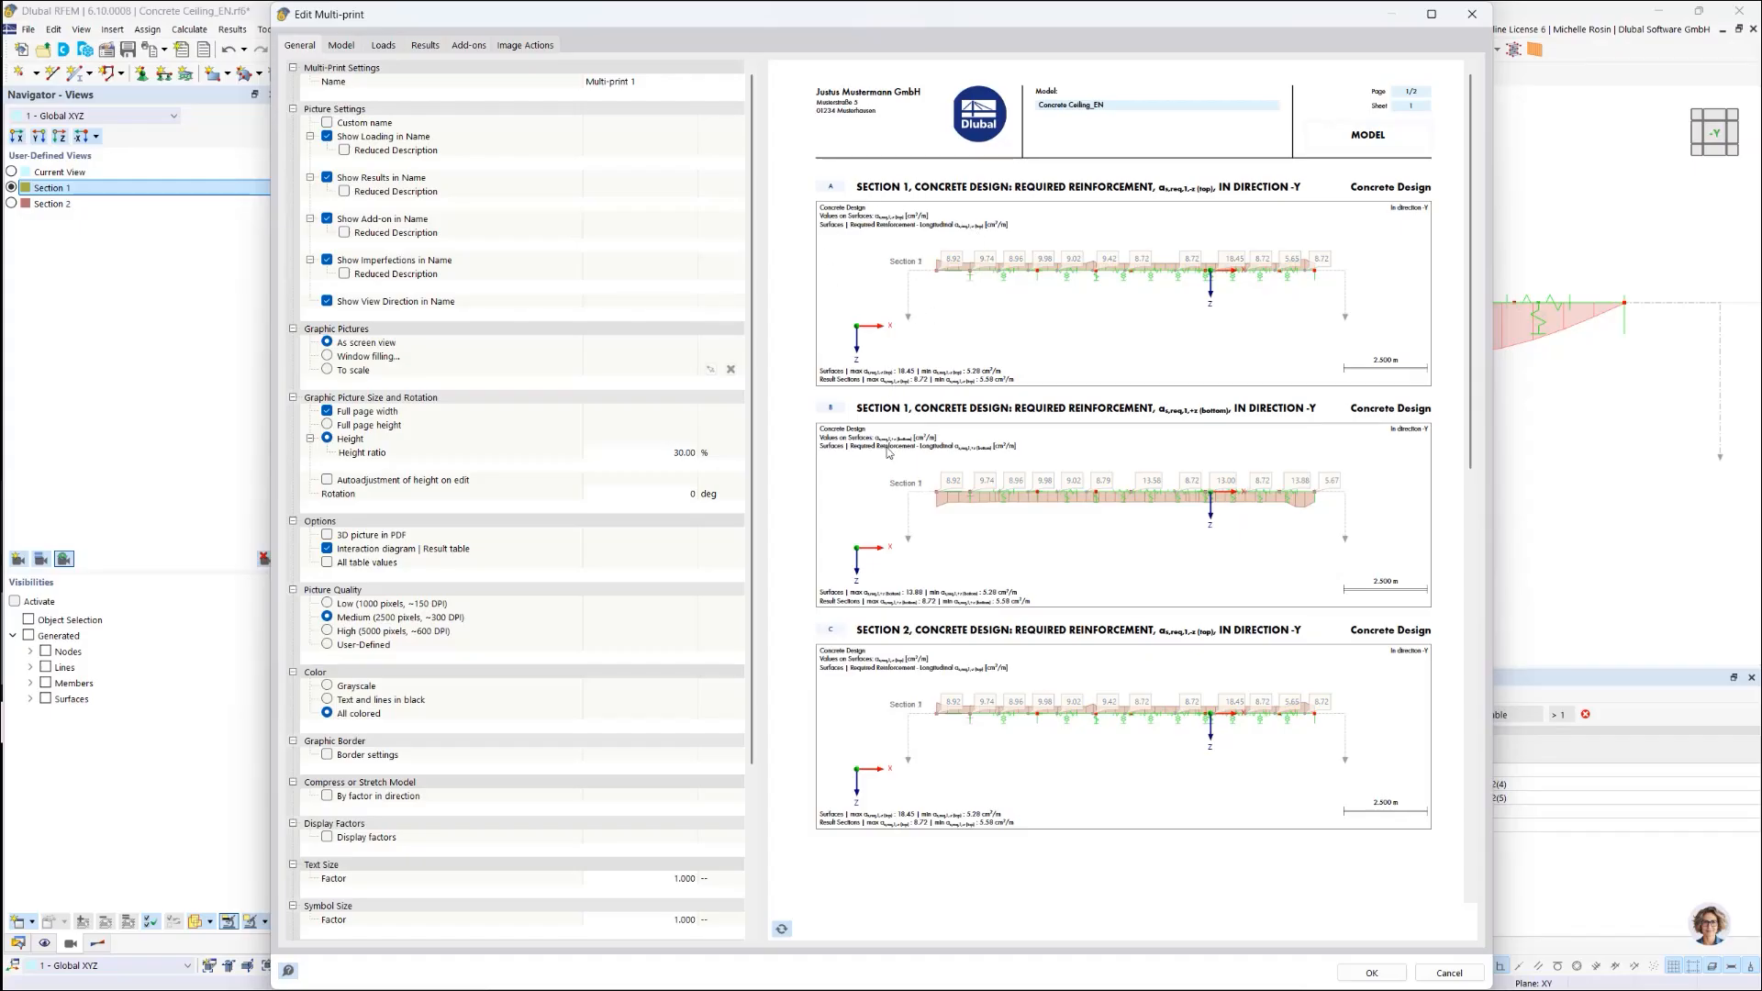
# Step: Set Multi-print 1's height ratio to 50% for two images per page, refresh the preview, and show the image actions
pyautogui.scroll(-5, 888, 452)
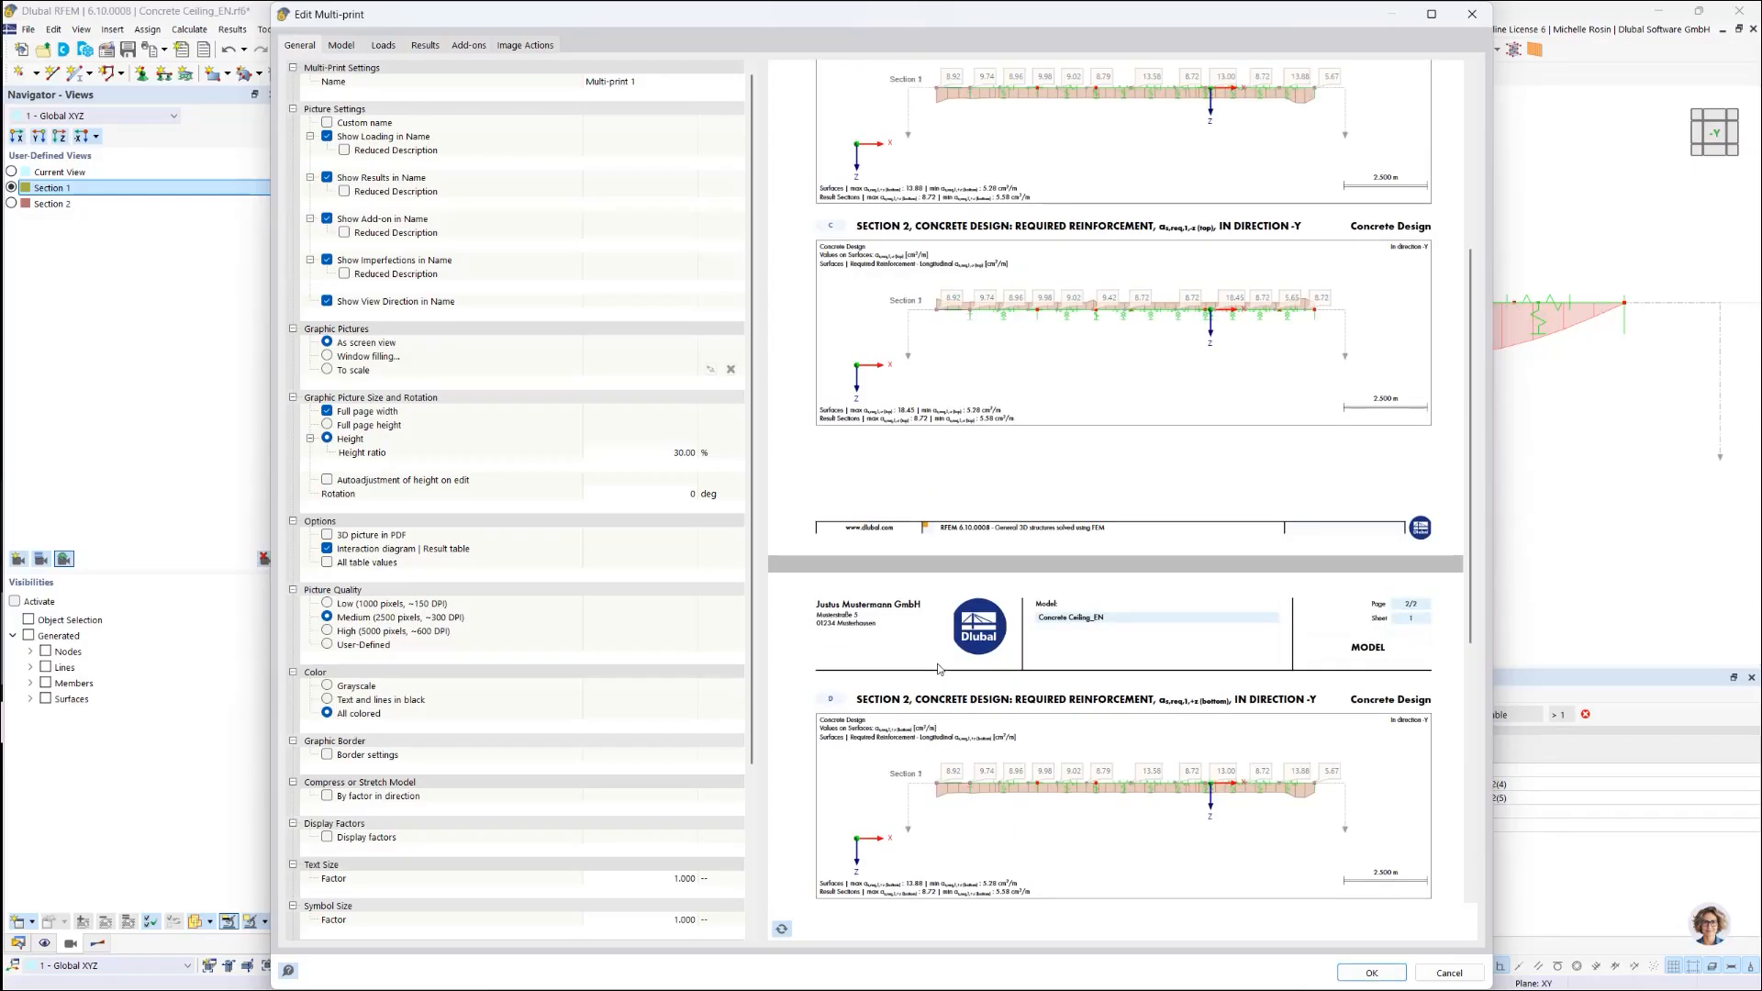
pyautogui.scroll(5, 938, 669)
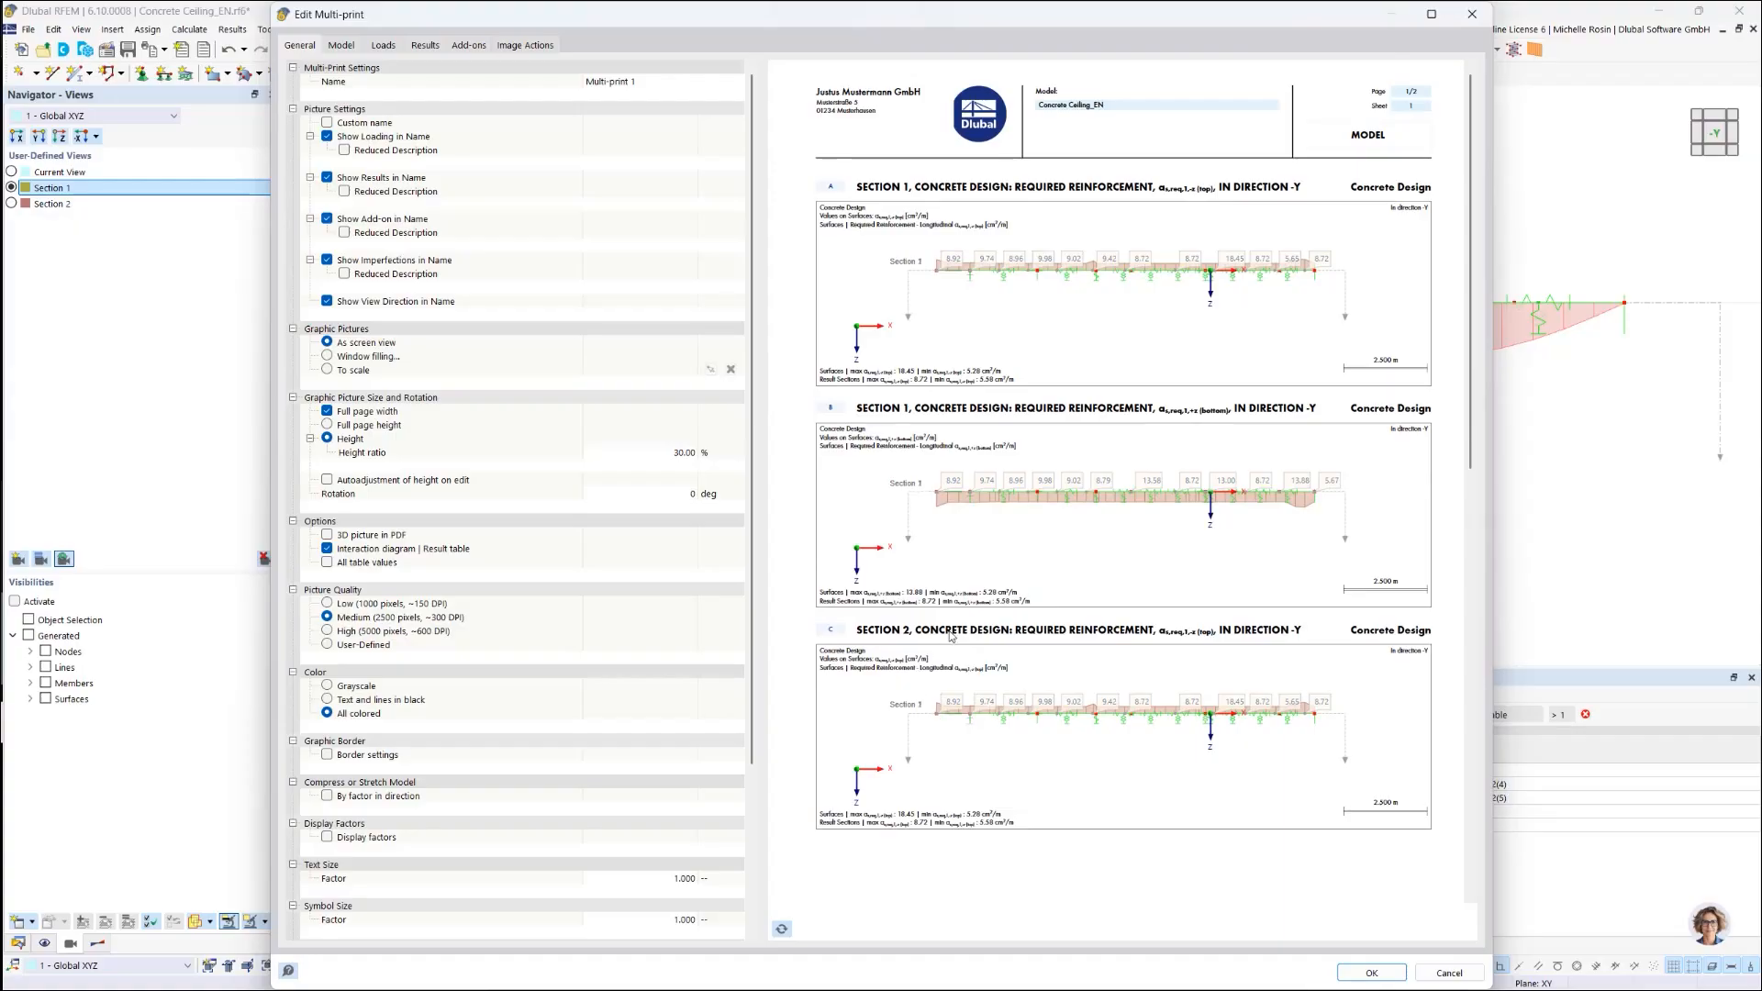
pyautogui.click(670, 453)
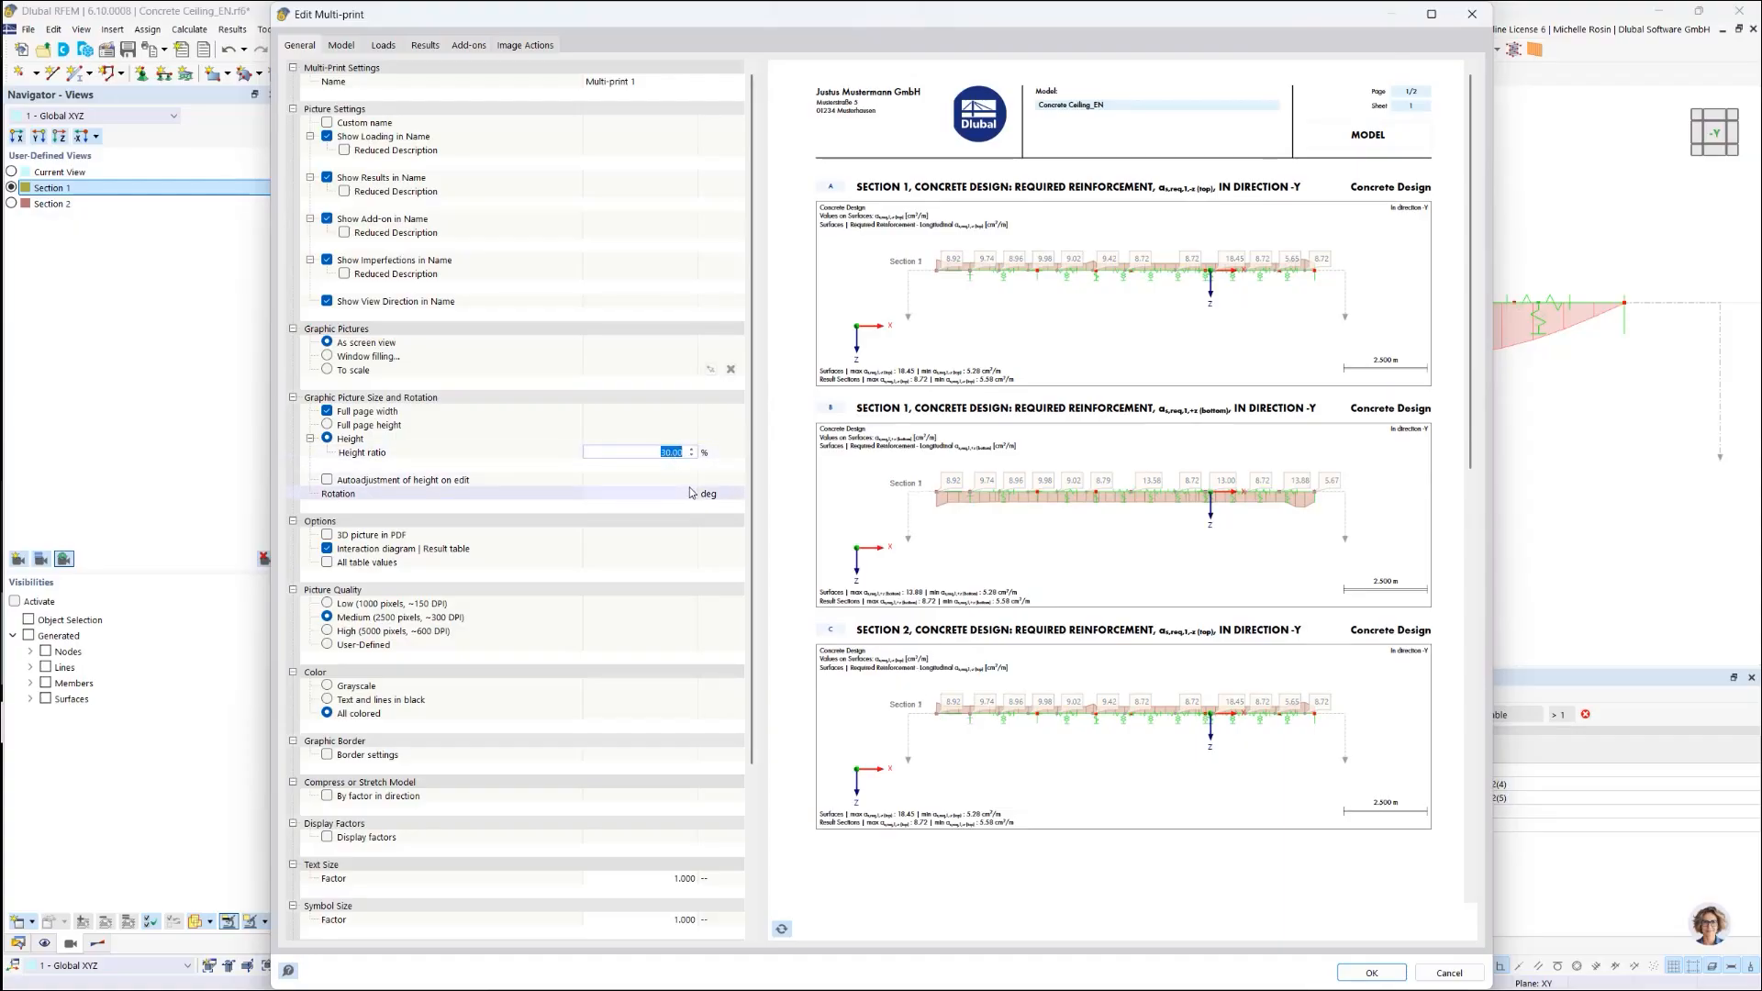
pyautogui.write('50')
pyautogui.press('Return')
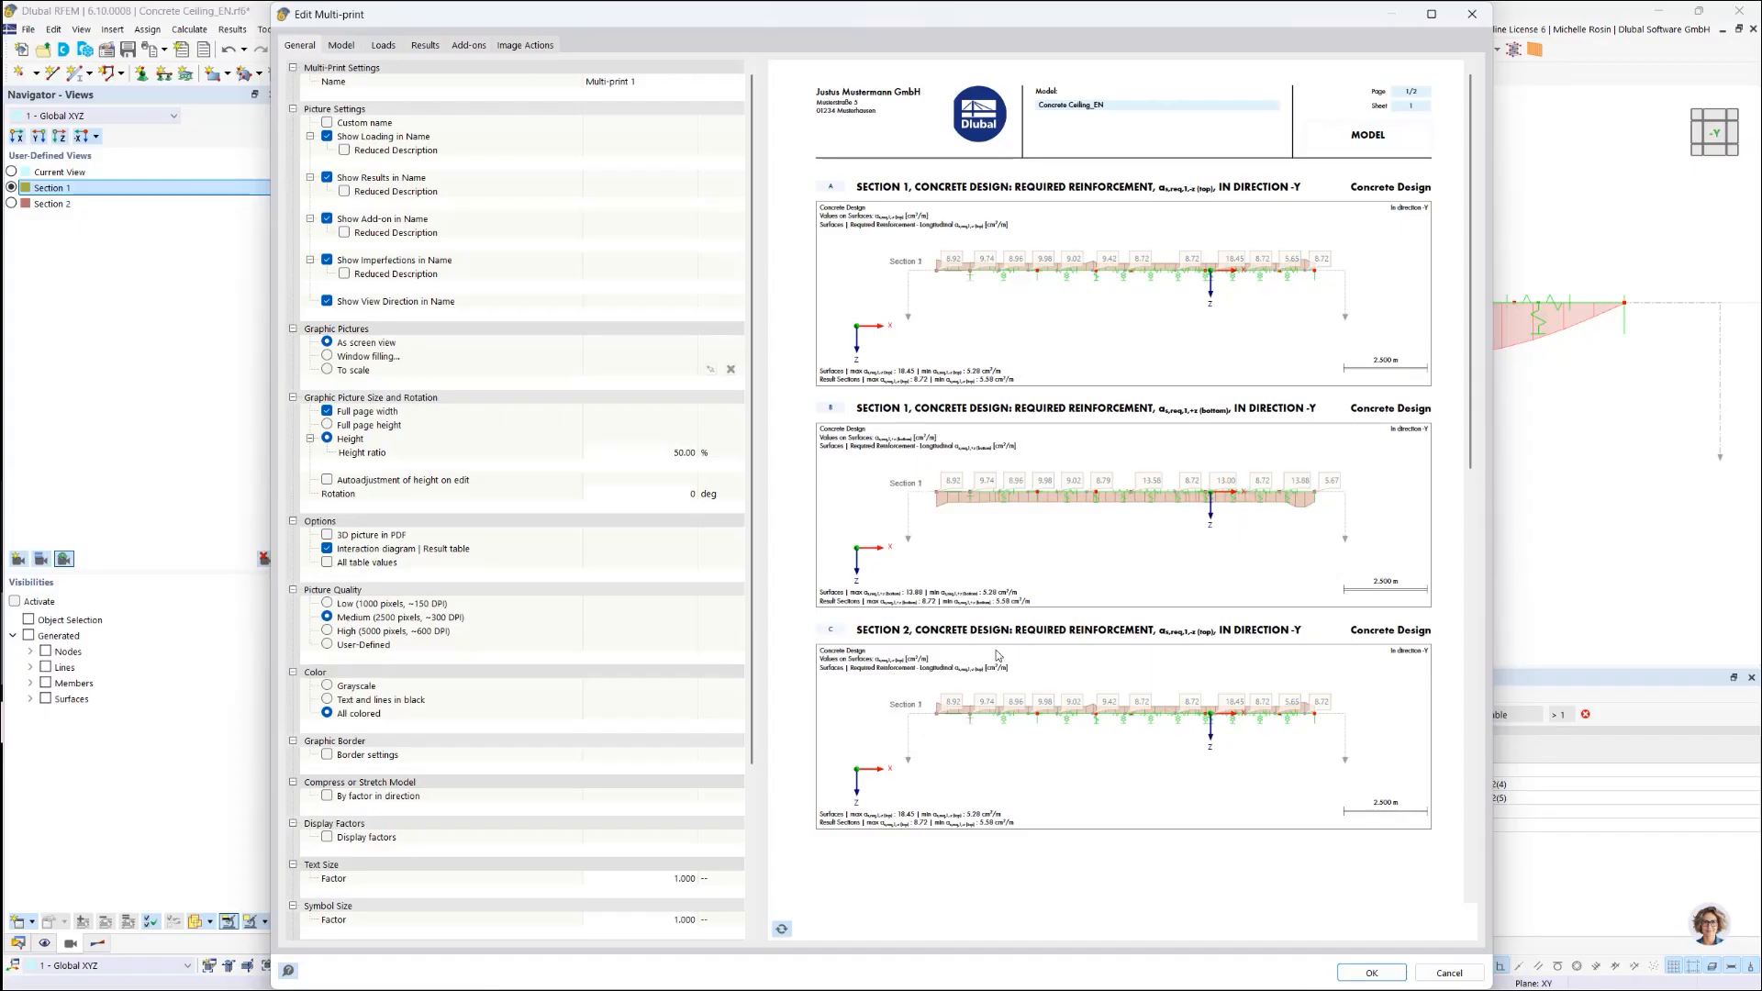
pyautogui.click(783, 929)
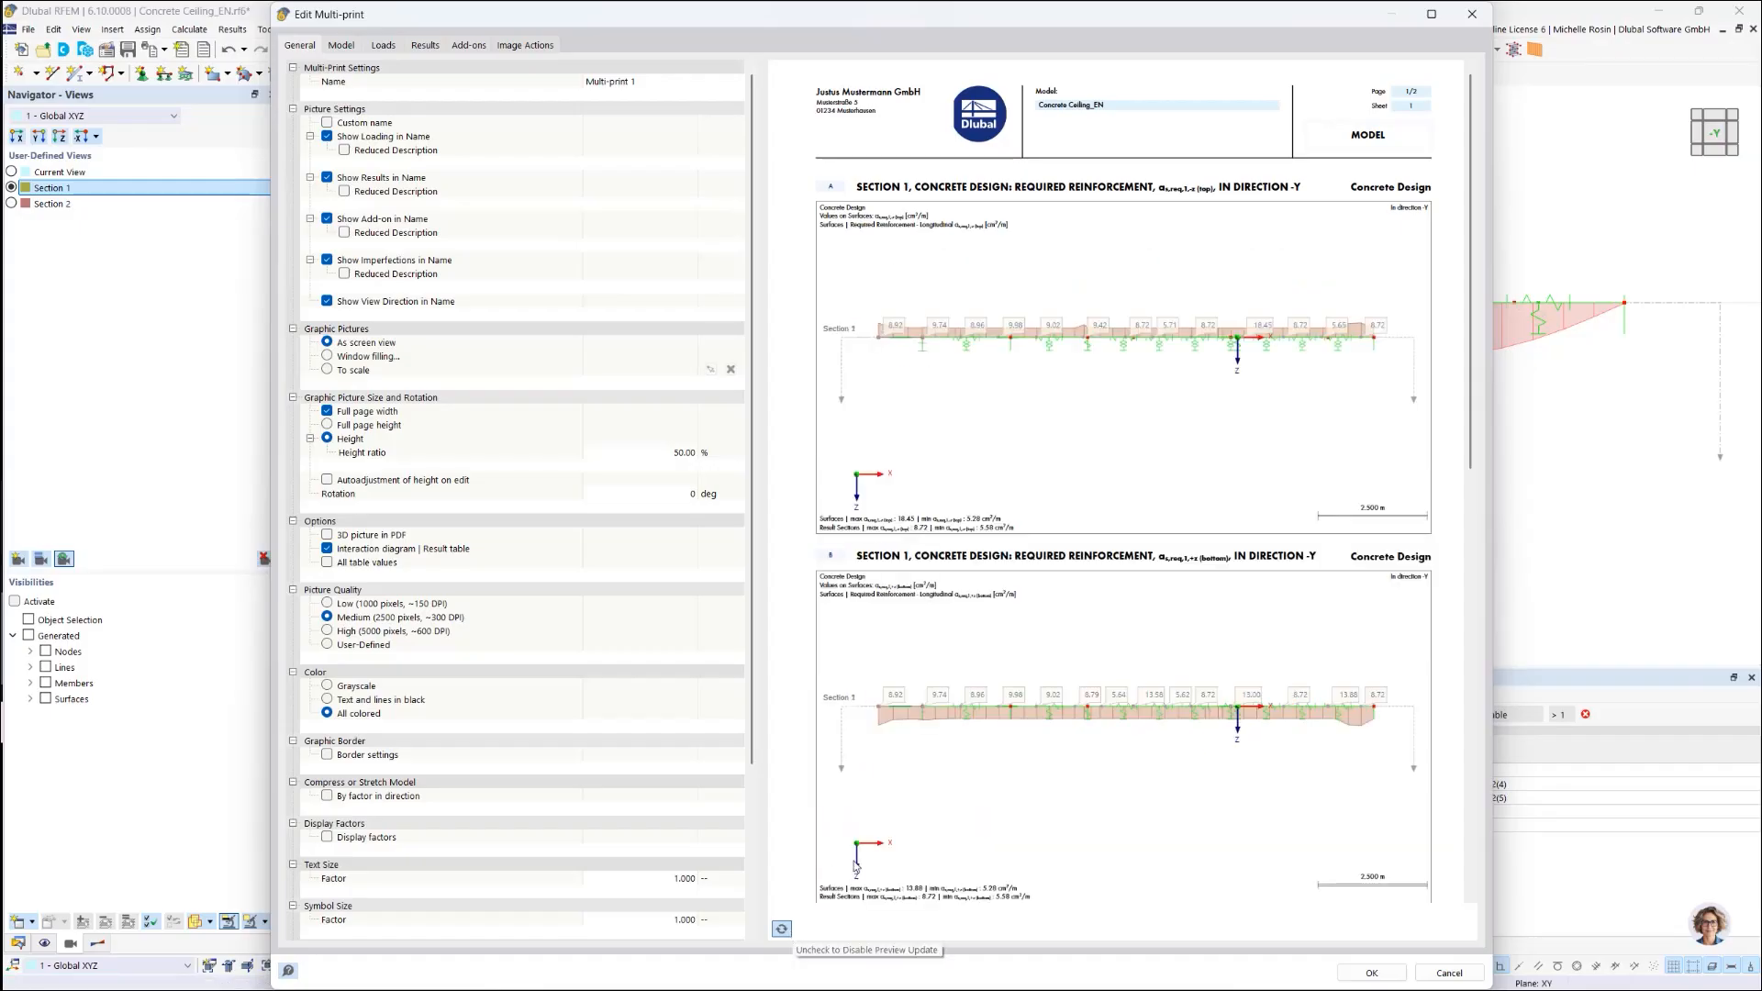
pyautogui.scroll(-4, 971, 779)
pyautogui.scroll(4, 971, 778)
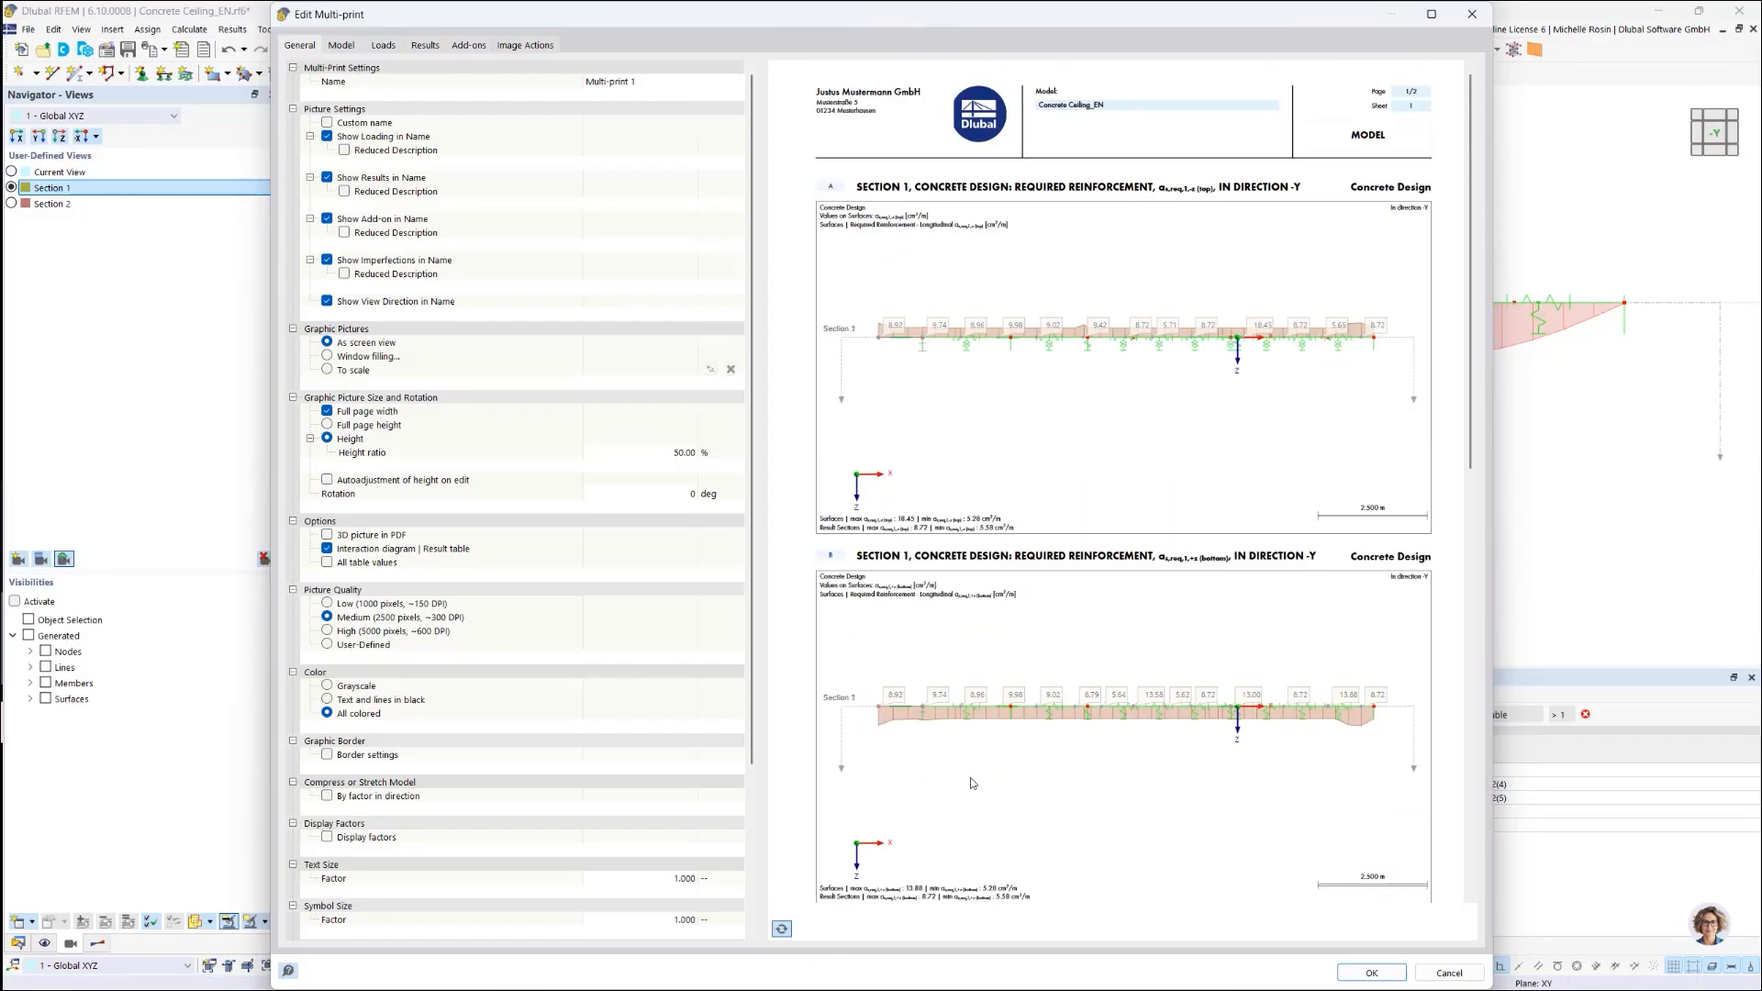
pyautogui.click(537, 46)
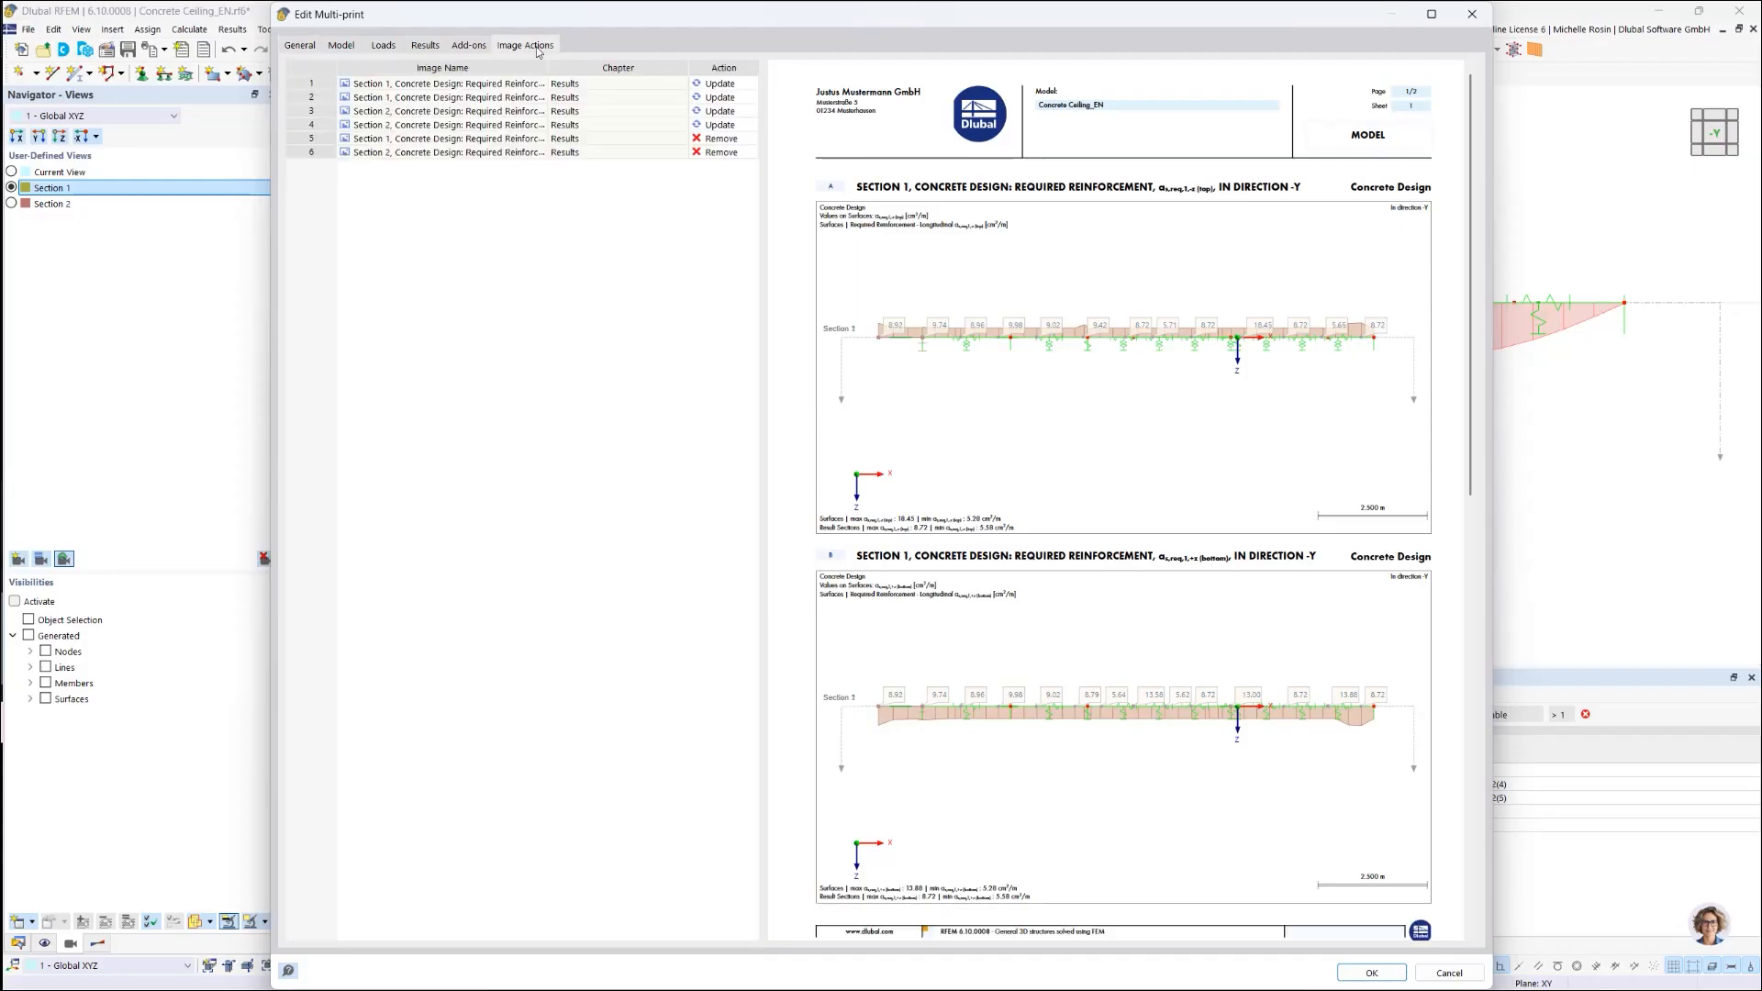
# Step: Set the Action for multi-print images 3 and 4 to No Action
pyautogui.click(705, 126)
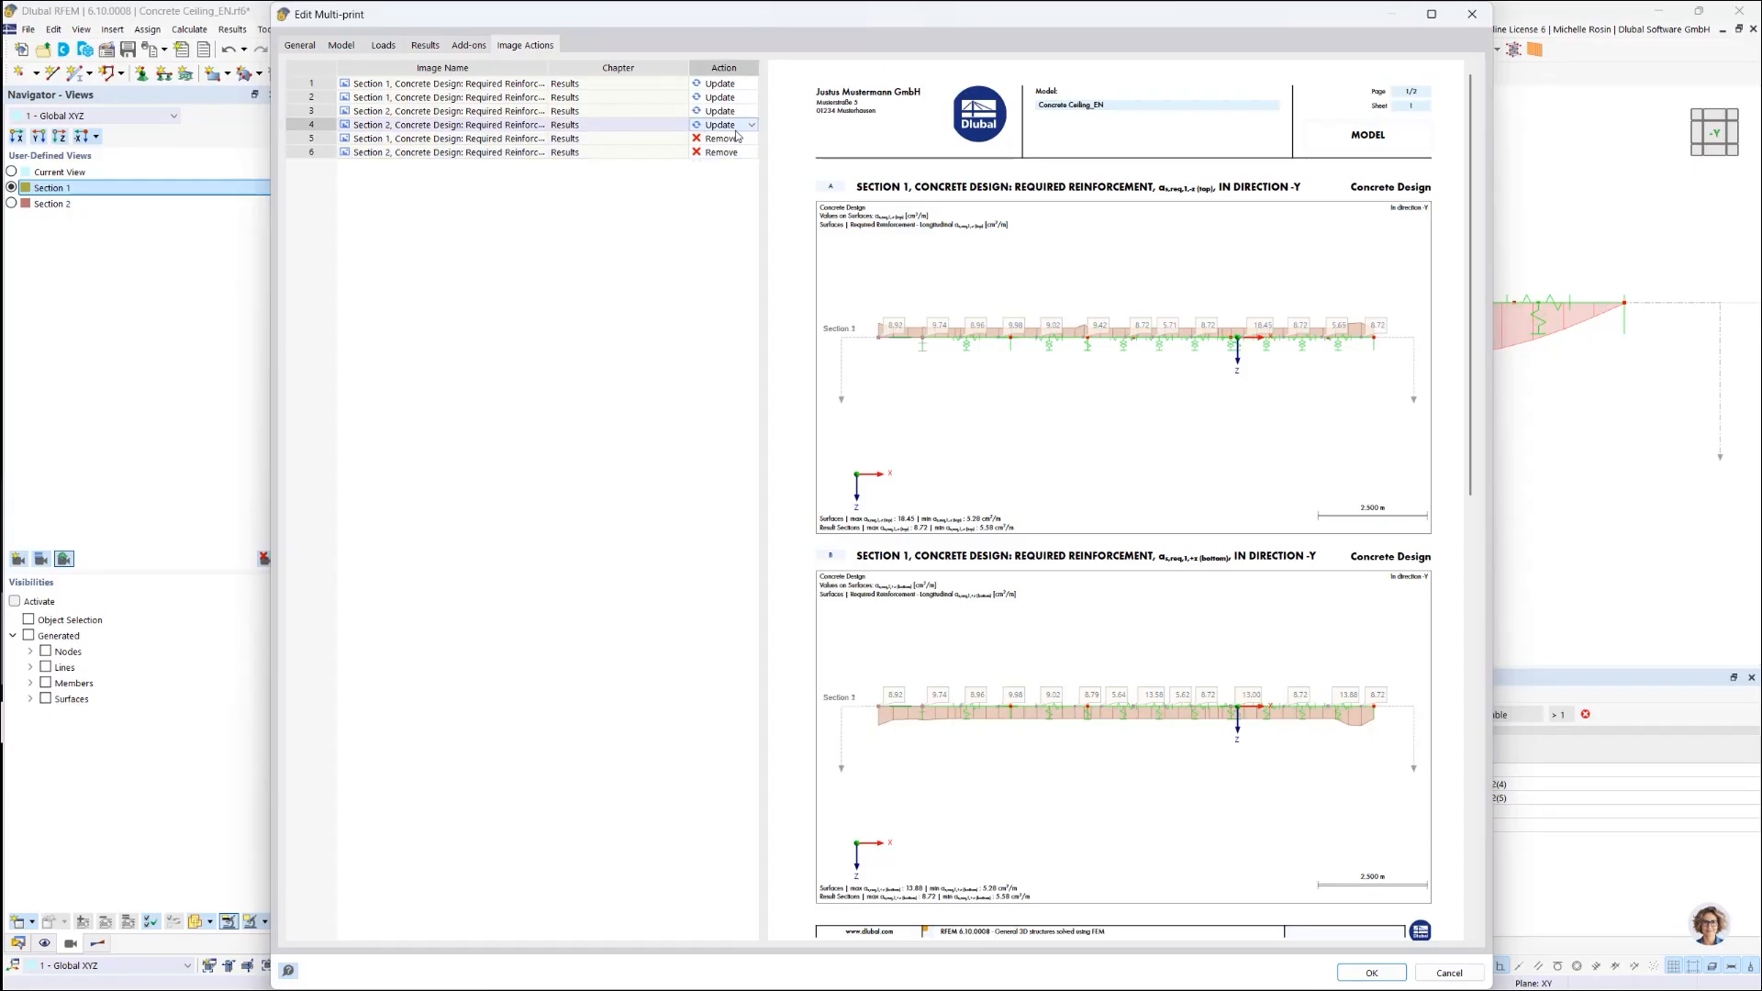
pyautogui.click(751, 126)
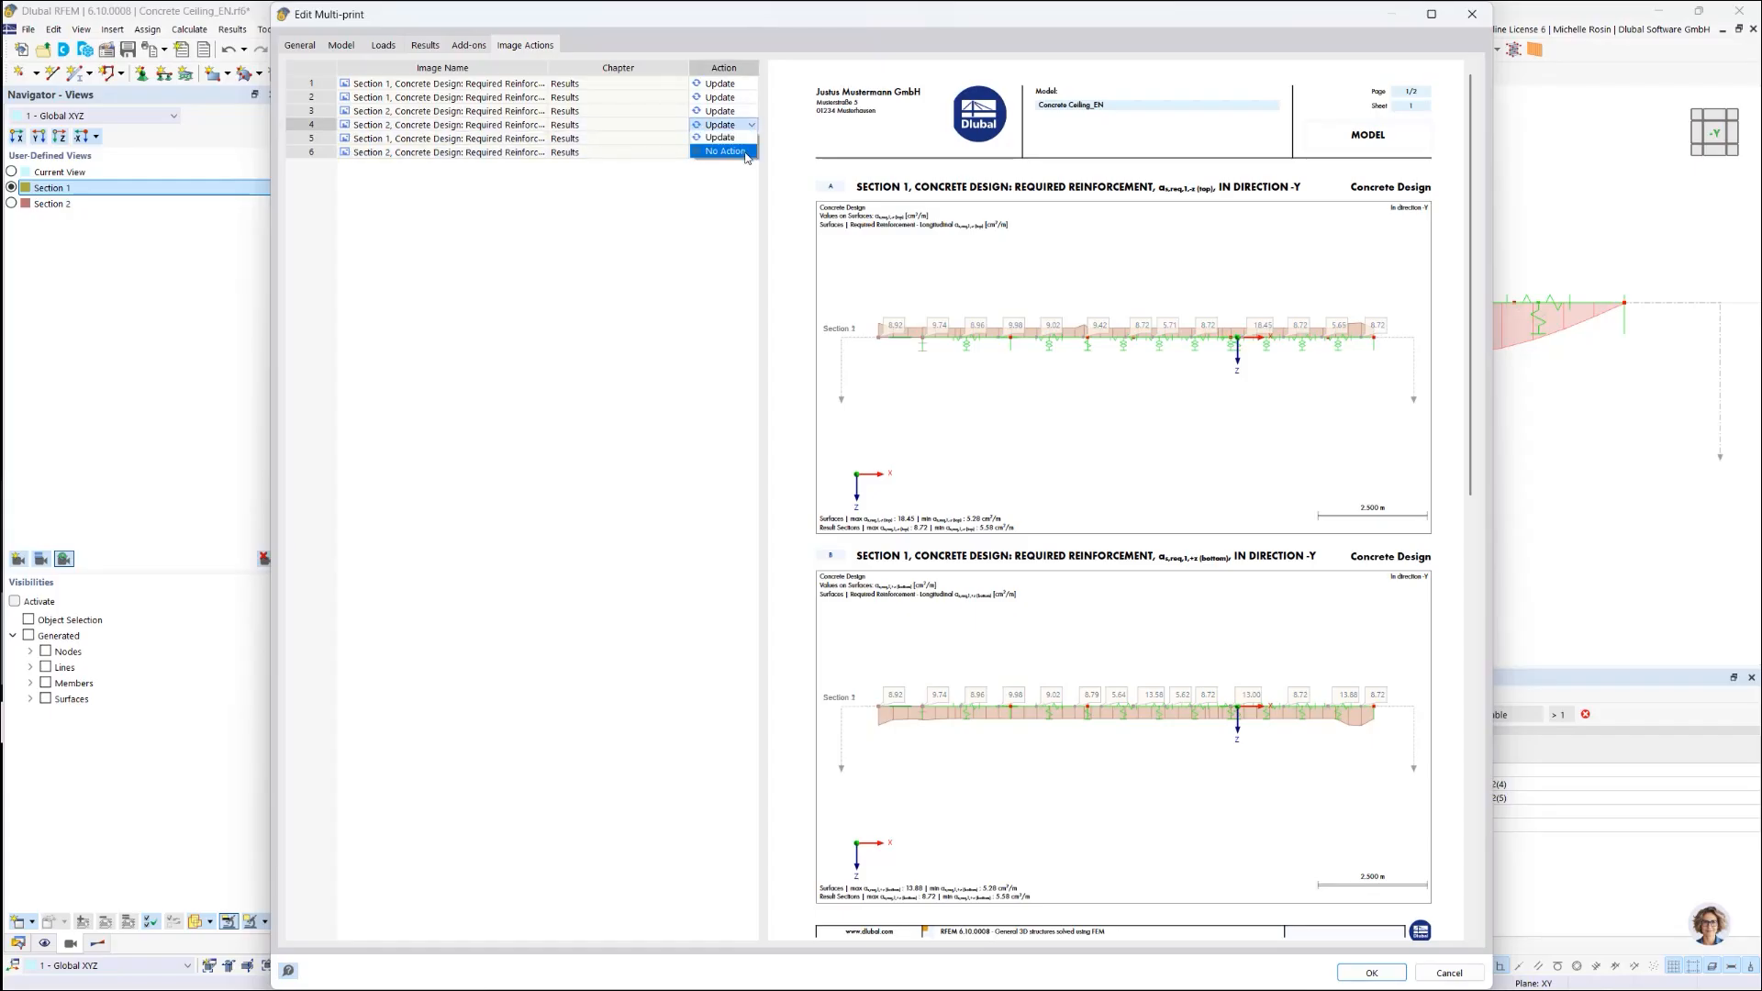
pyautogui.click(745, 153)
pyautogui.click(748, 113)
pyautogui.click(751, 113)
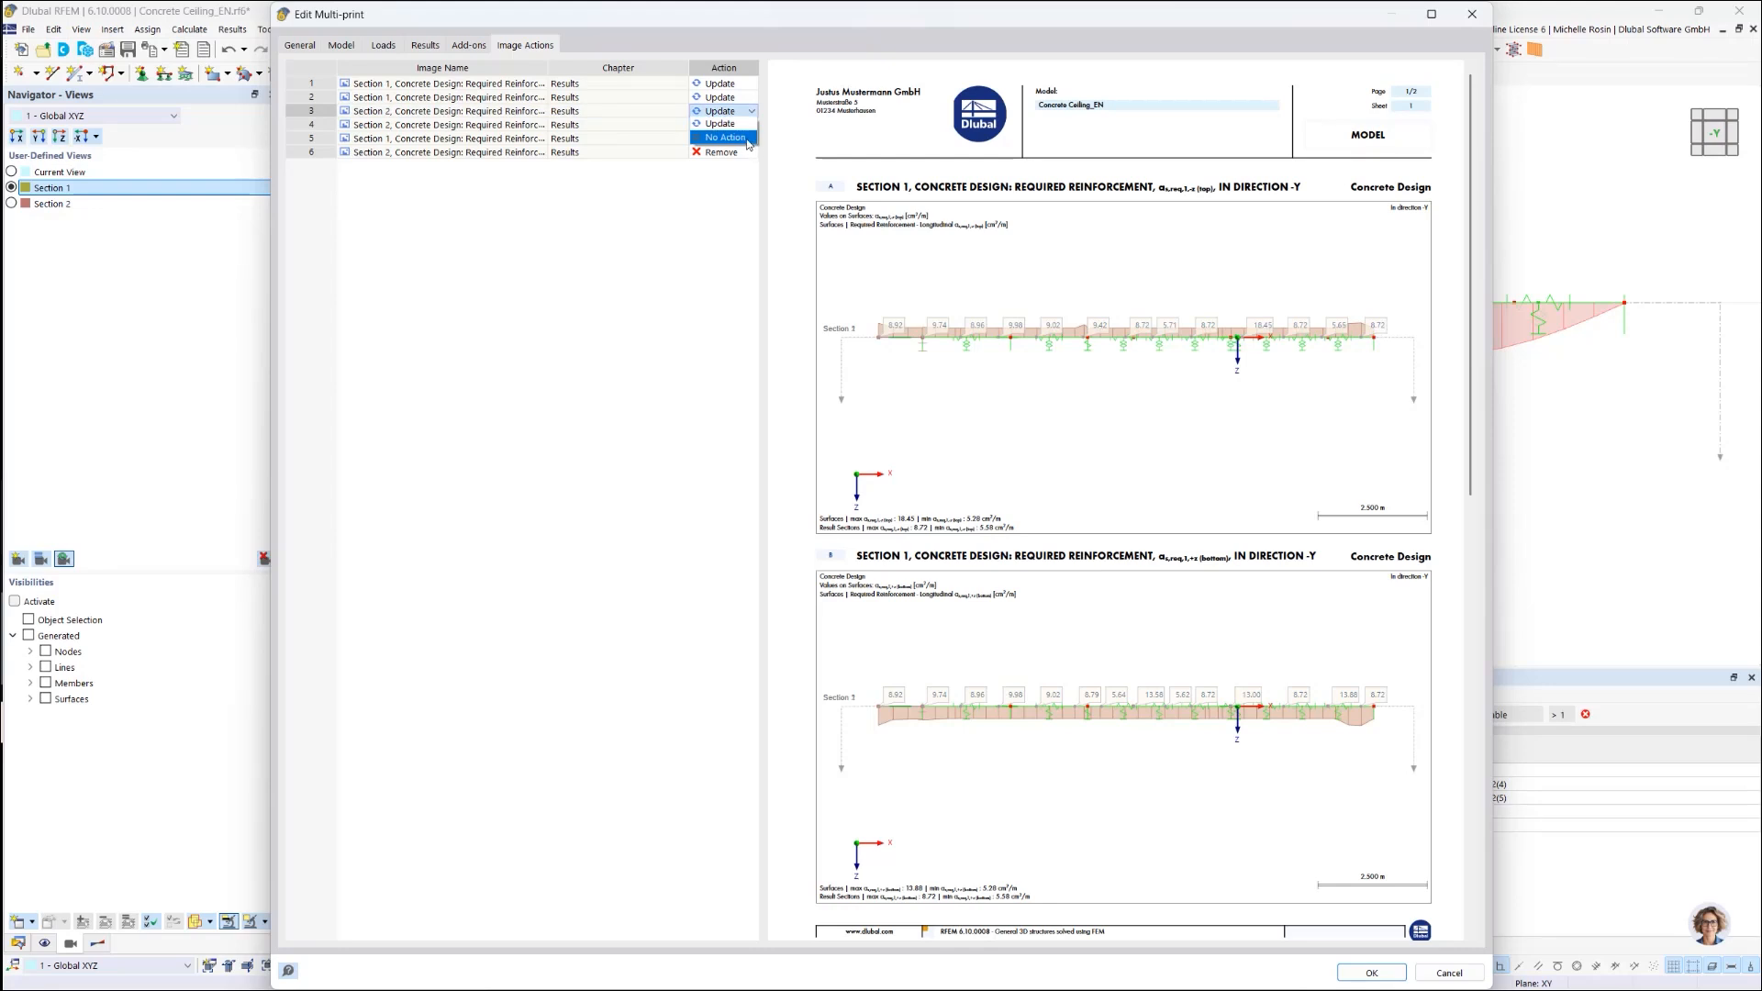
pyautogui.click(725, 138)
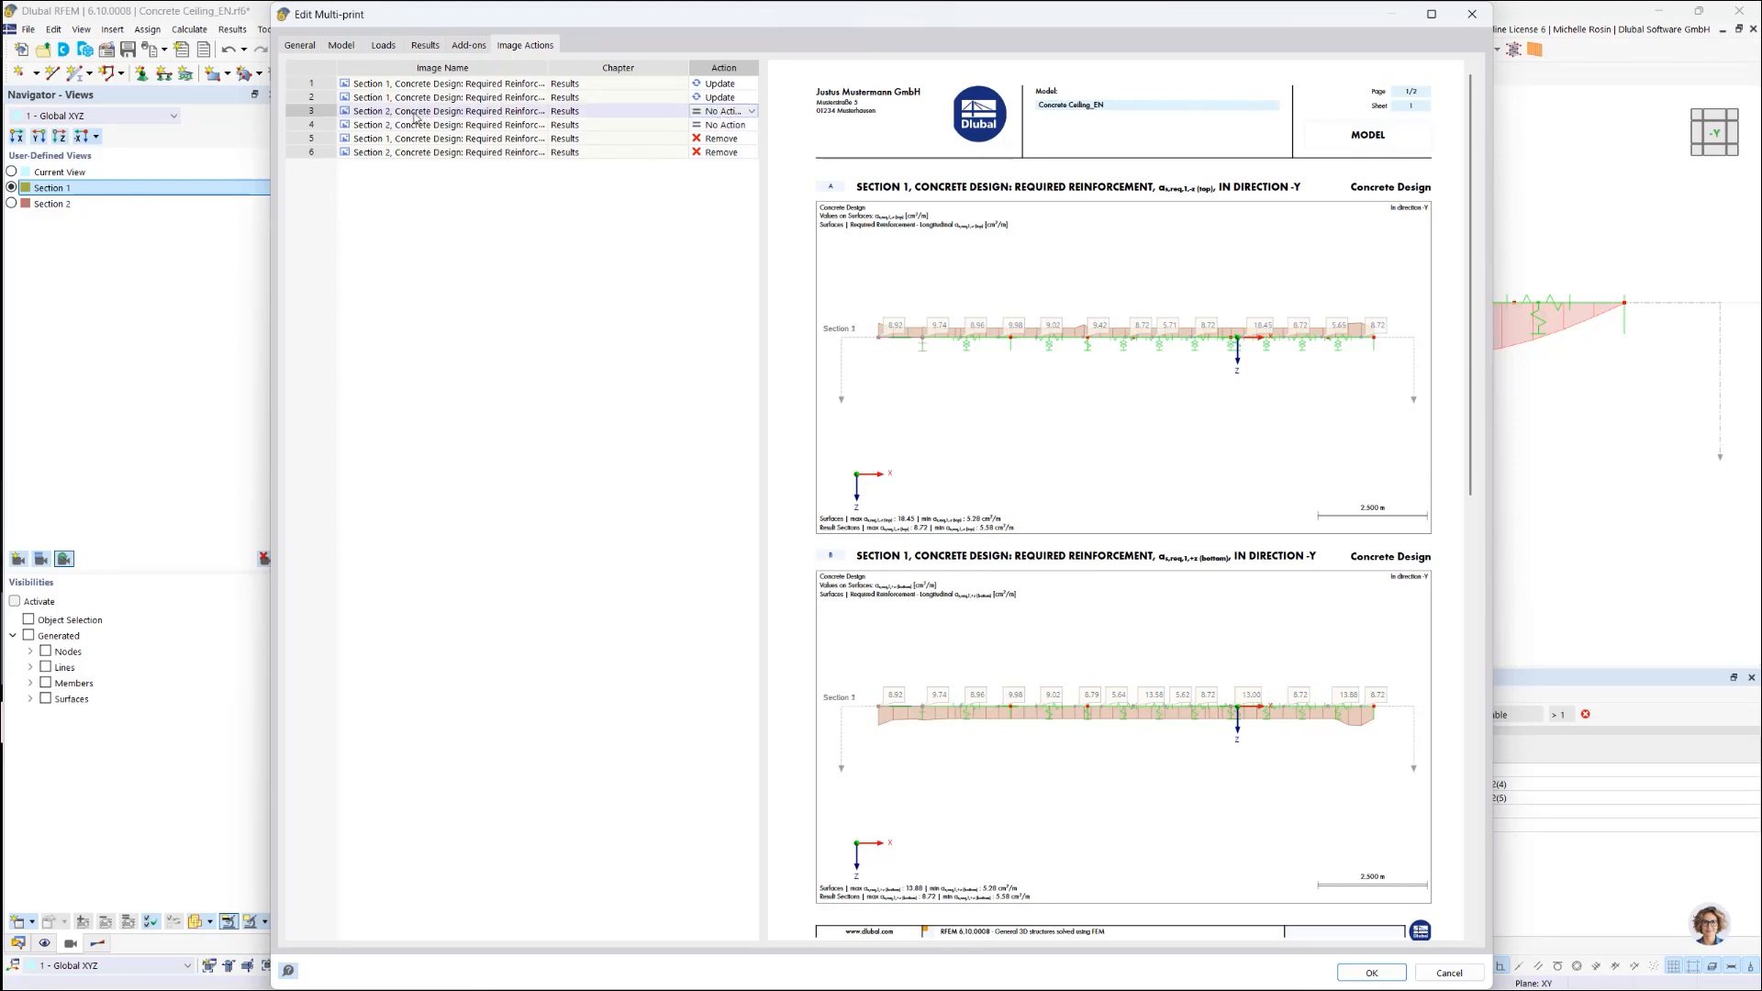
# Step: Switch the multi-print colour to Grayscale and confirm the Edit Multi-print dialog
pyautogui.click(300, 45)
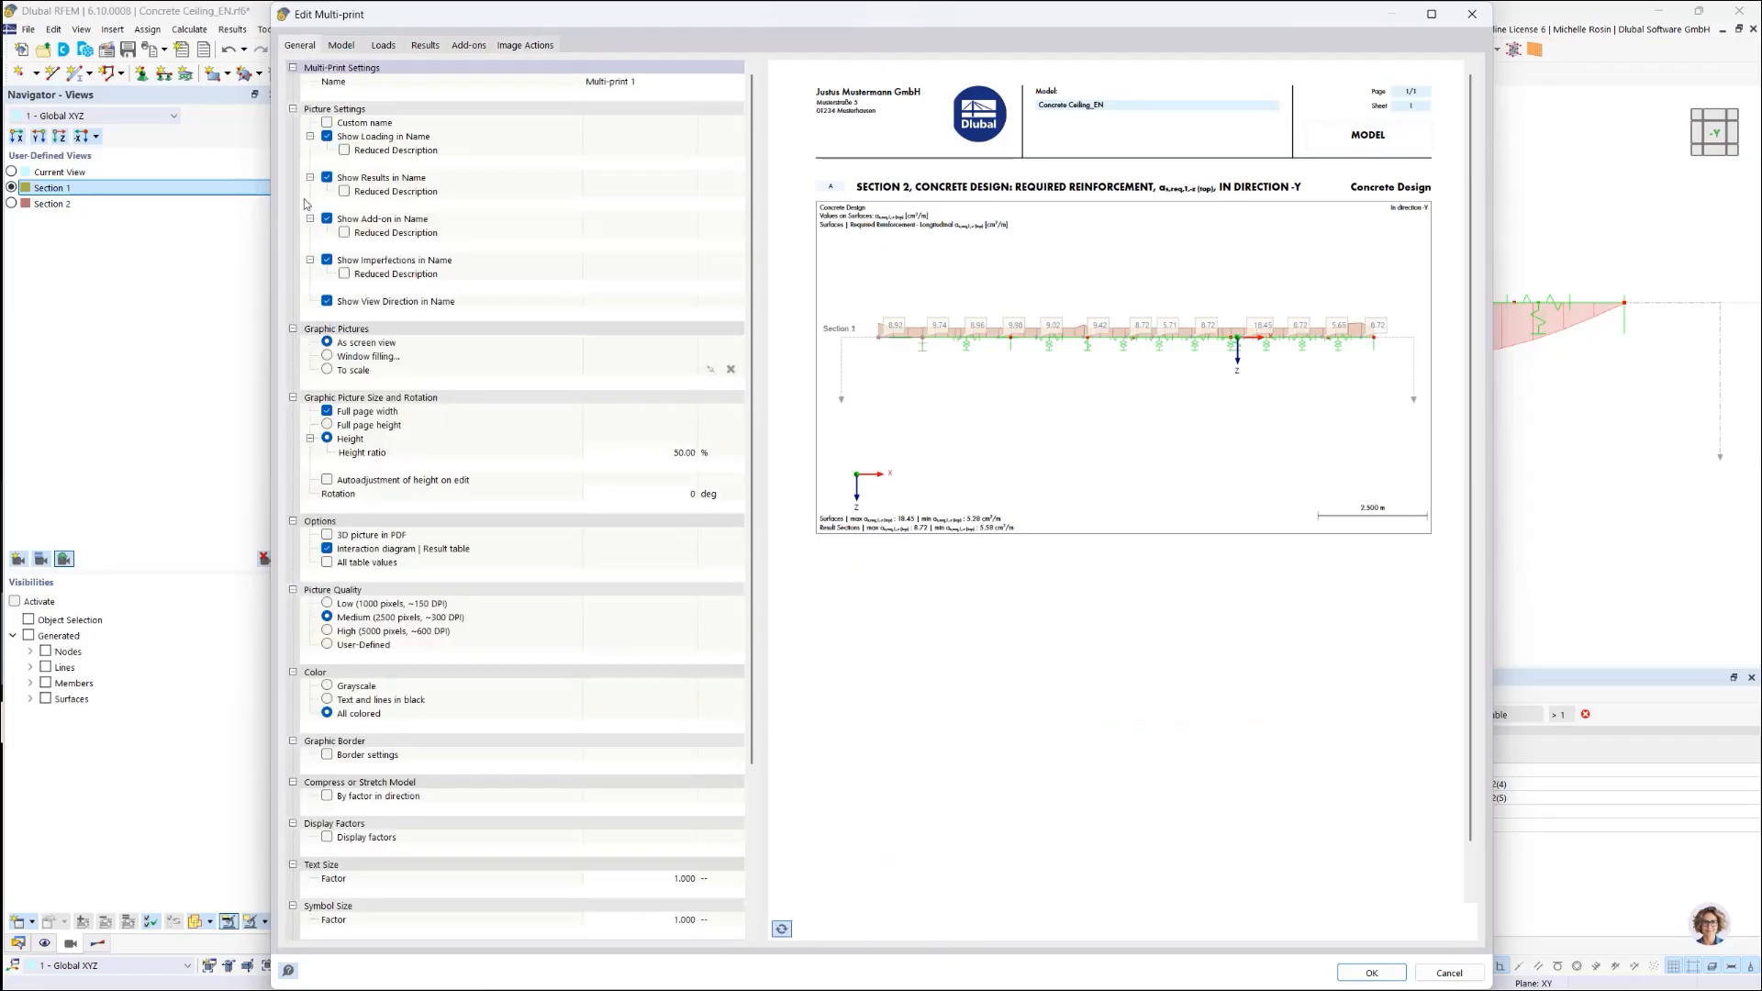
pyautogui.click(327, 694)
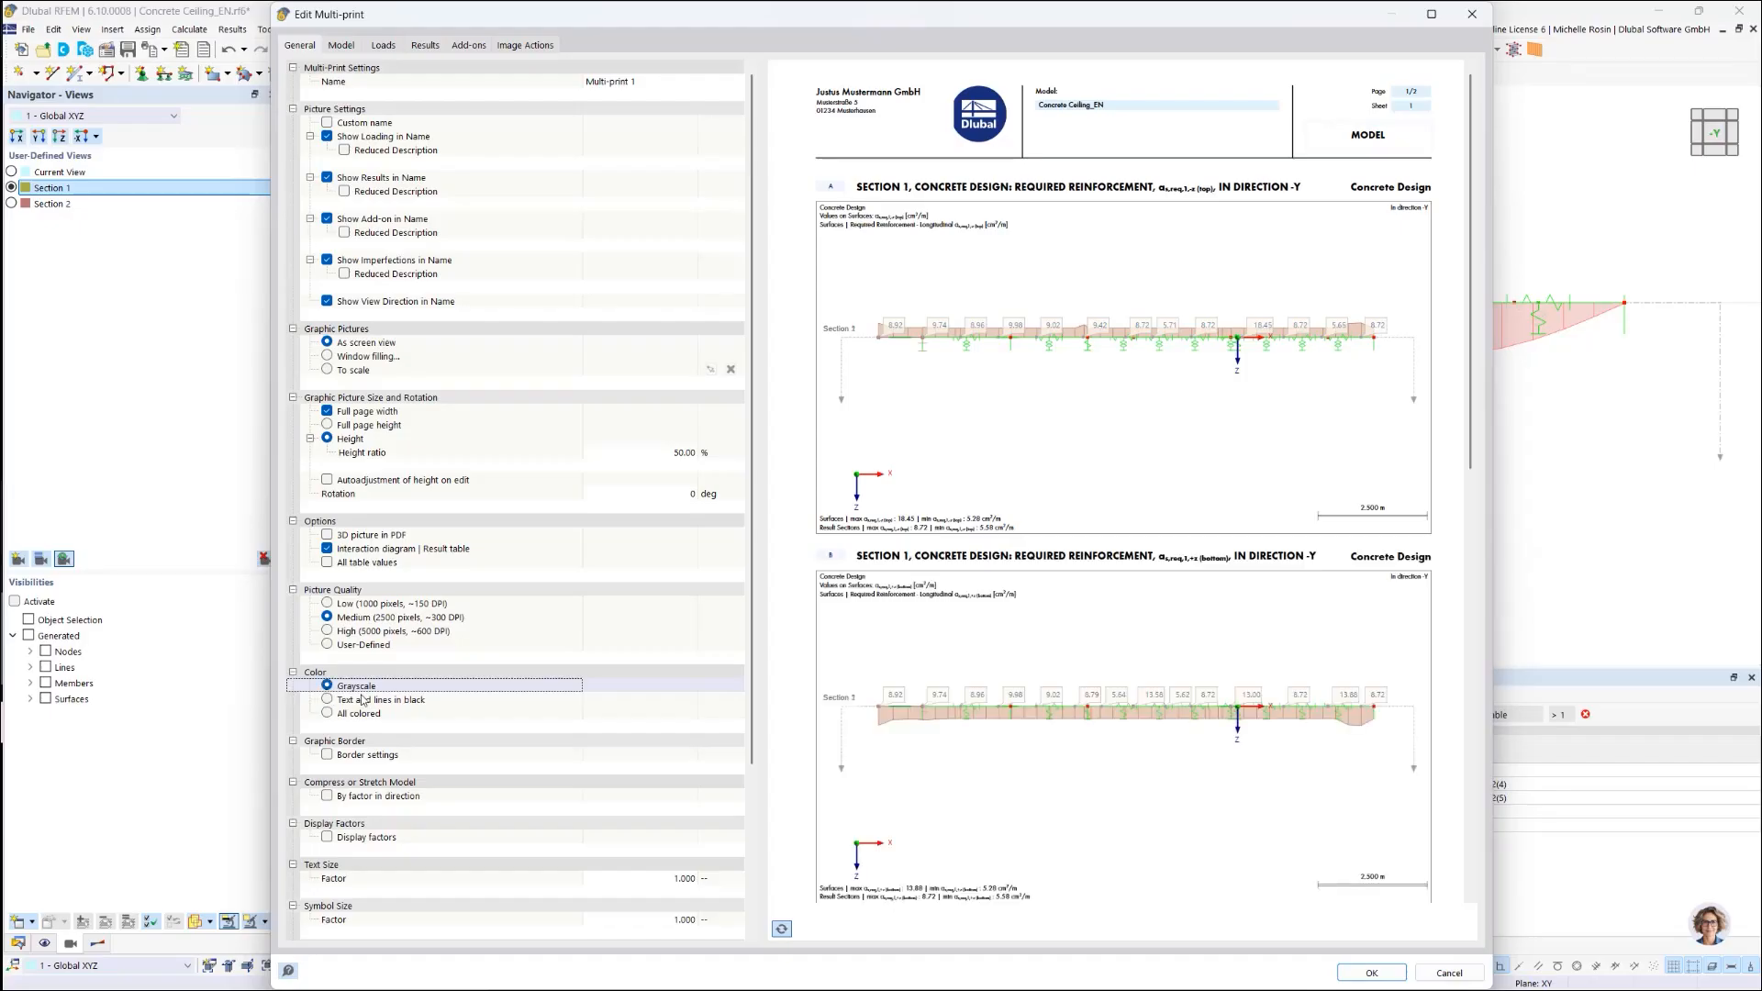
pyautogui.click(1371, 973)
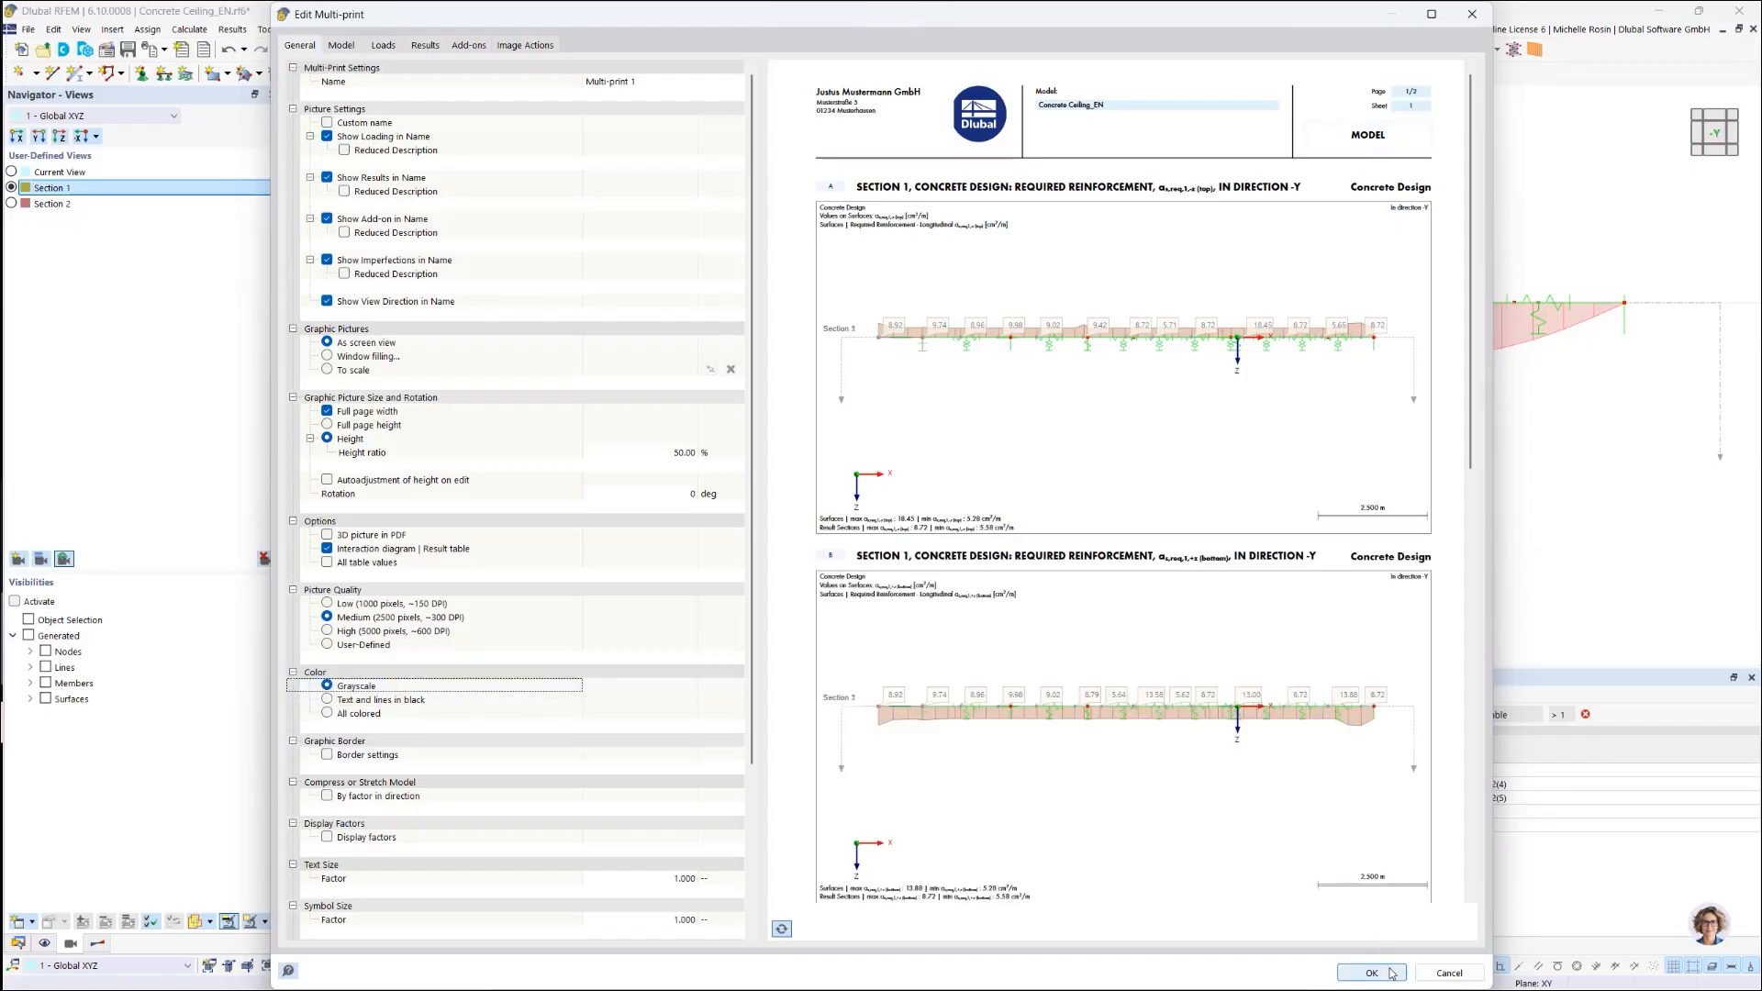
pyautogui.click(1372, 973)
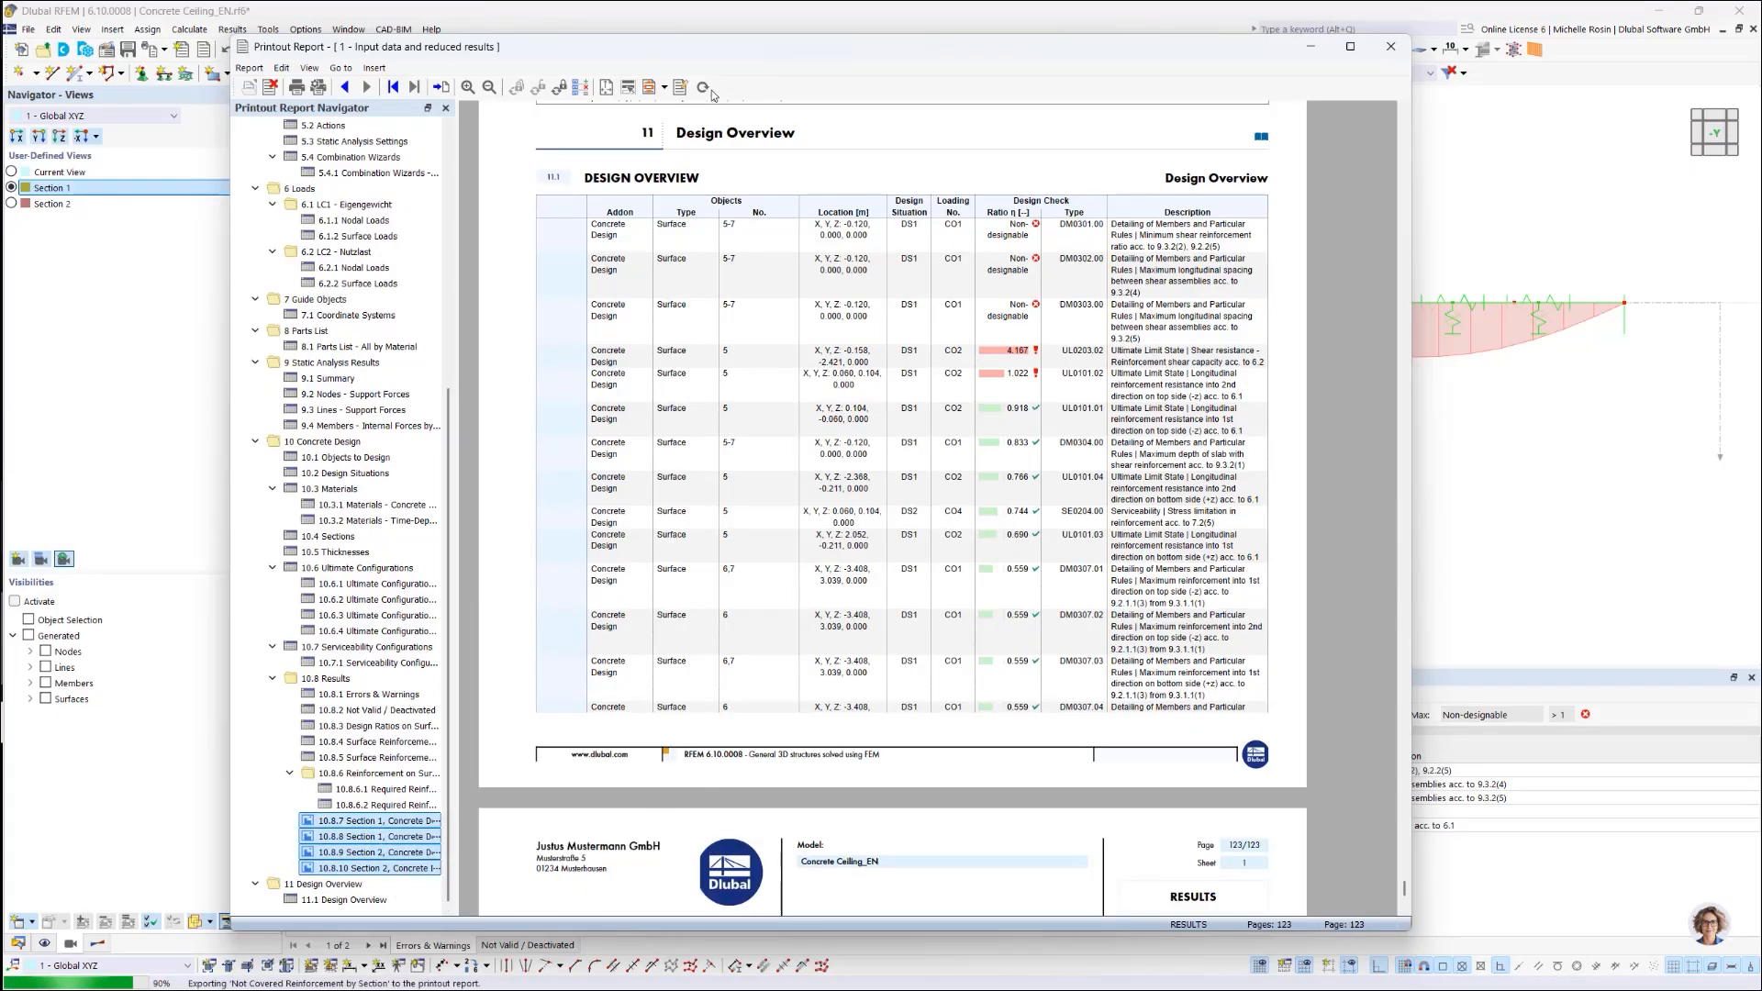
# Step: Jump to chapter 10.8.7 and synchronize the report, reviewing the grayscale Section 1 graphics
pyautogui.click(367, 820)
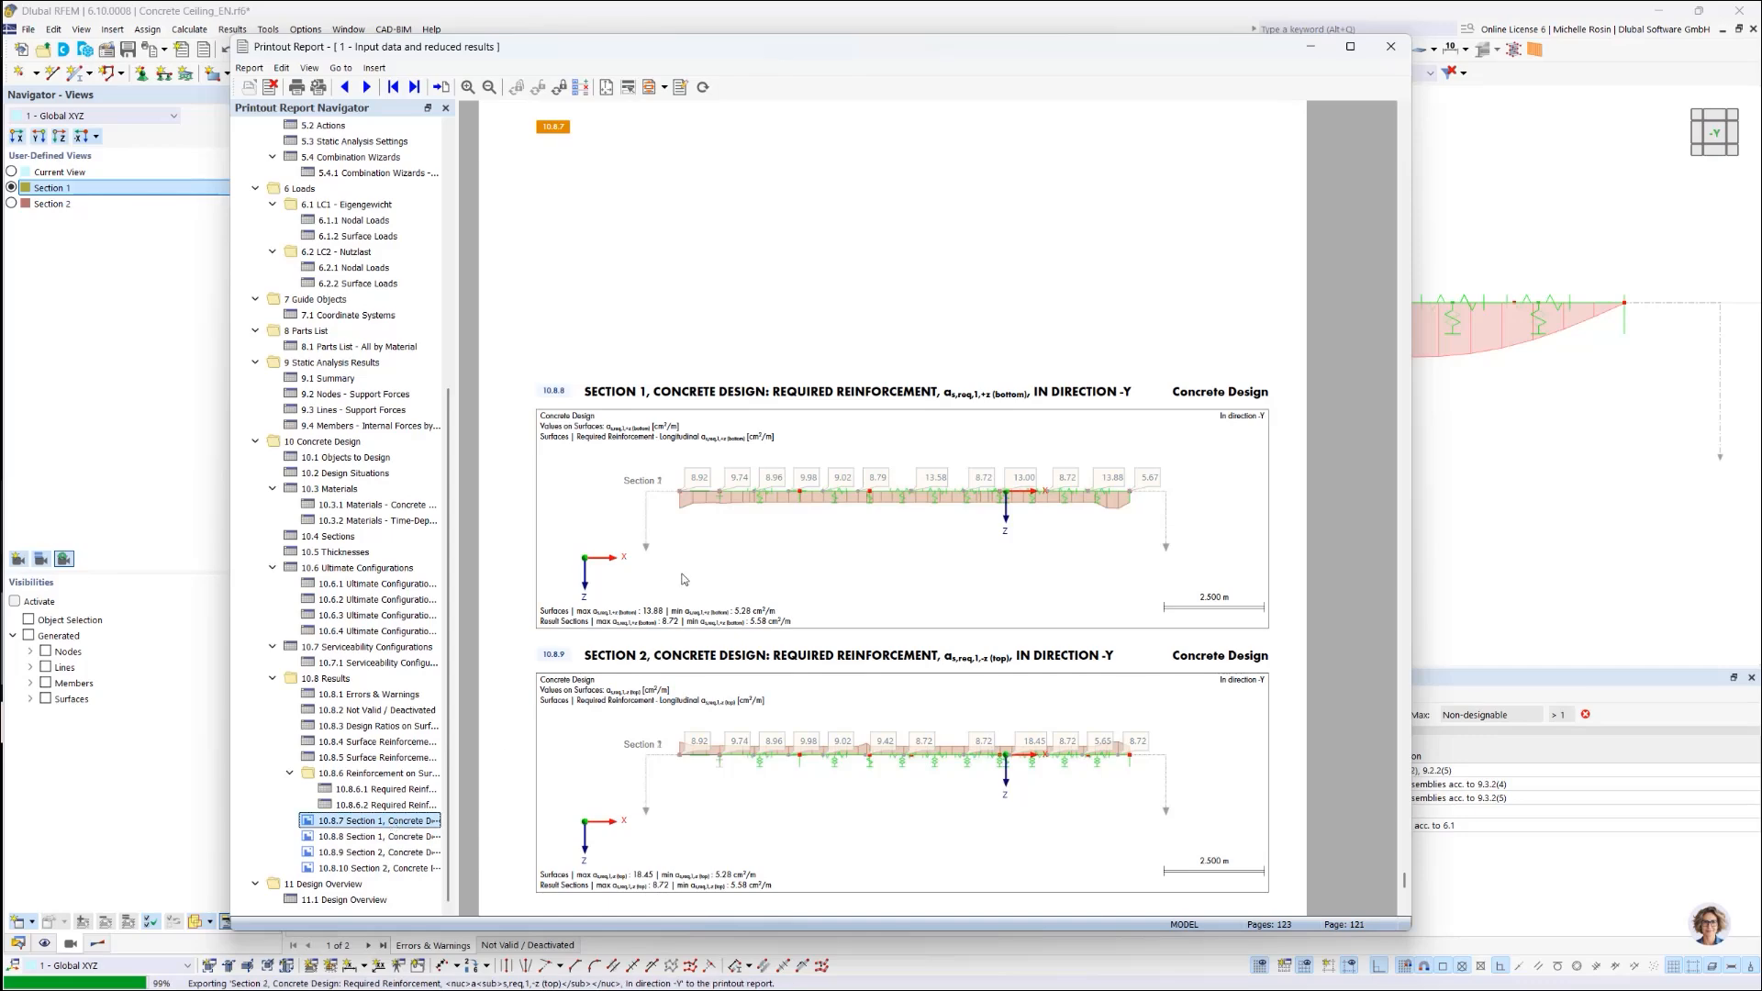
pyautogui.click(705, 88)
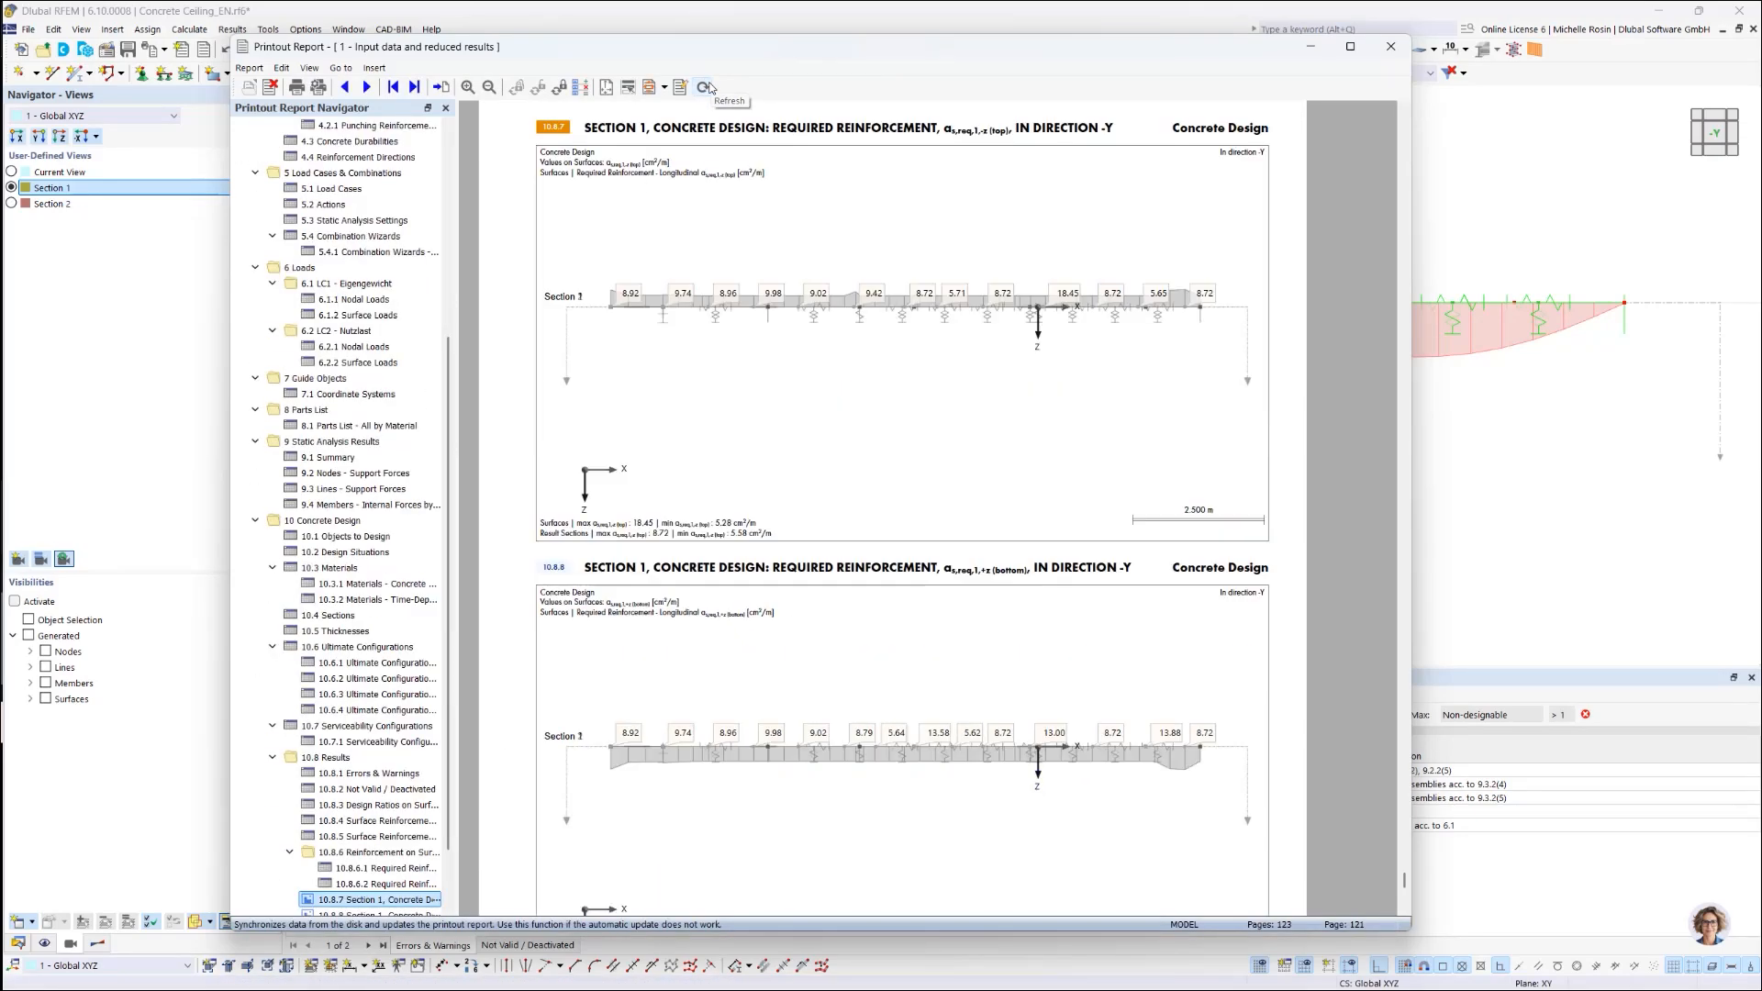
pyautogui.scroll(-3, 848, 359)
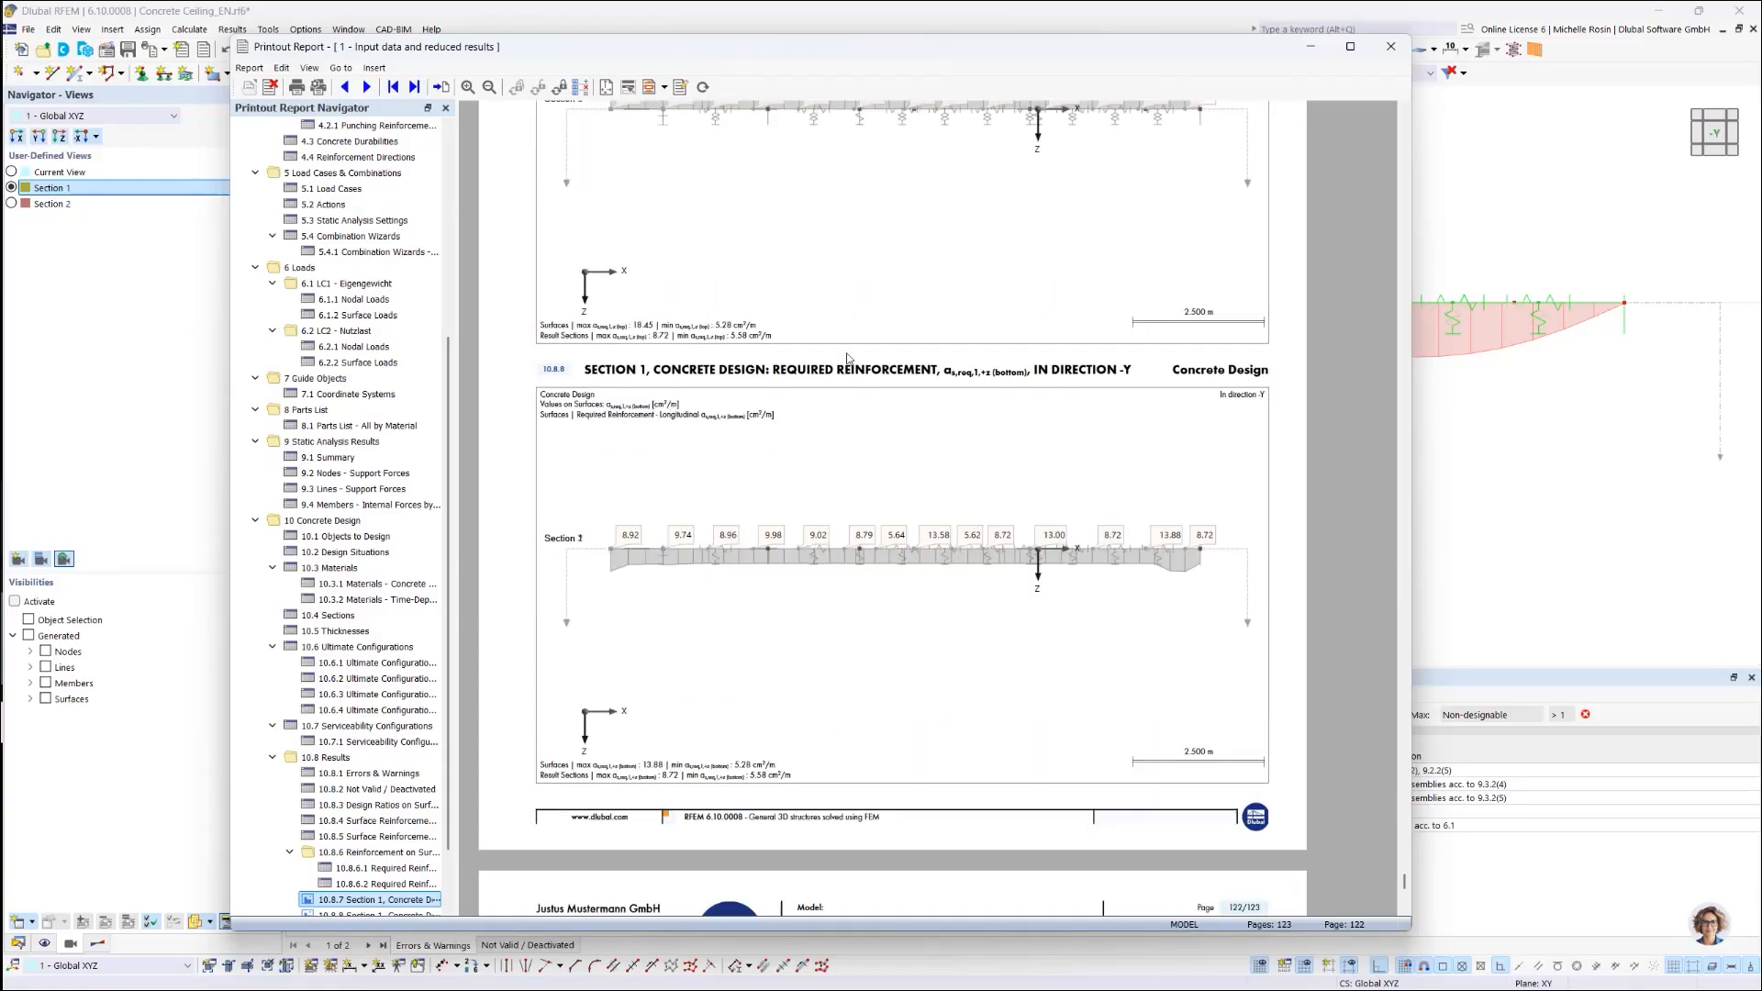
pyautogui.scroll(-8, 844, 376)
pyautogui.scroll(4, 847, 400)
pyautogui.scroll(-2, 850, 403)
pyautogui.scroll(6, 850, 404)
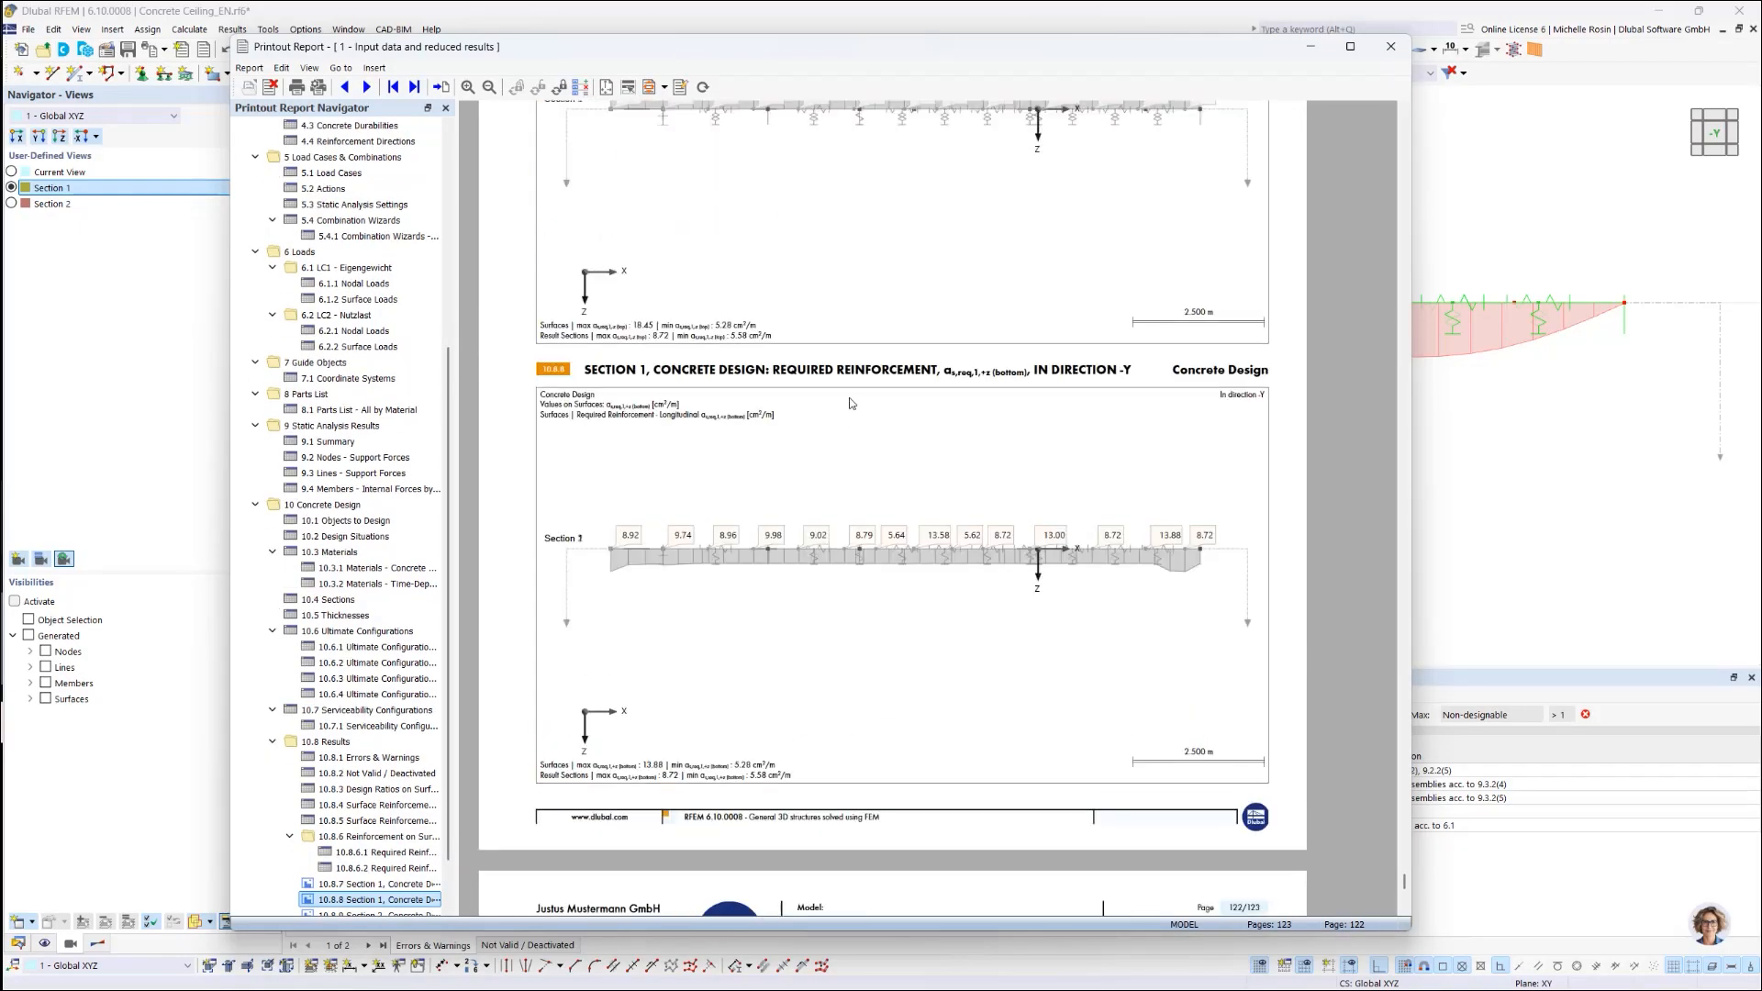
pyautogui.scroll(3, 850, 403)
pyautogui.scroll(2, 850, 403)
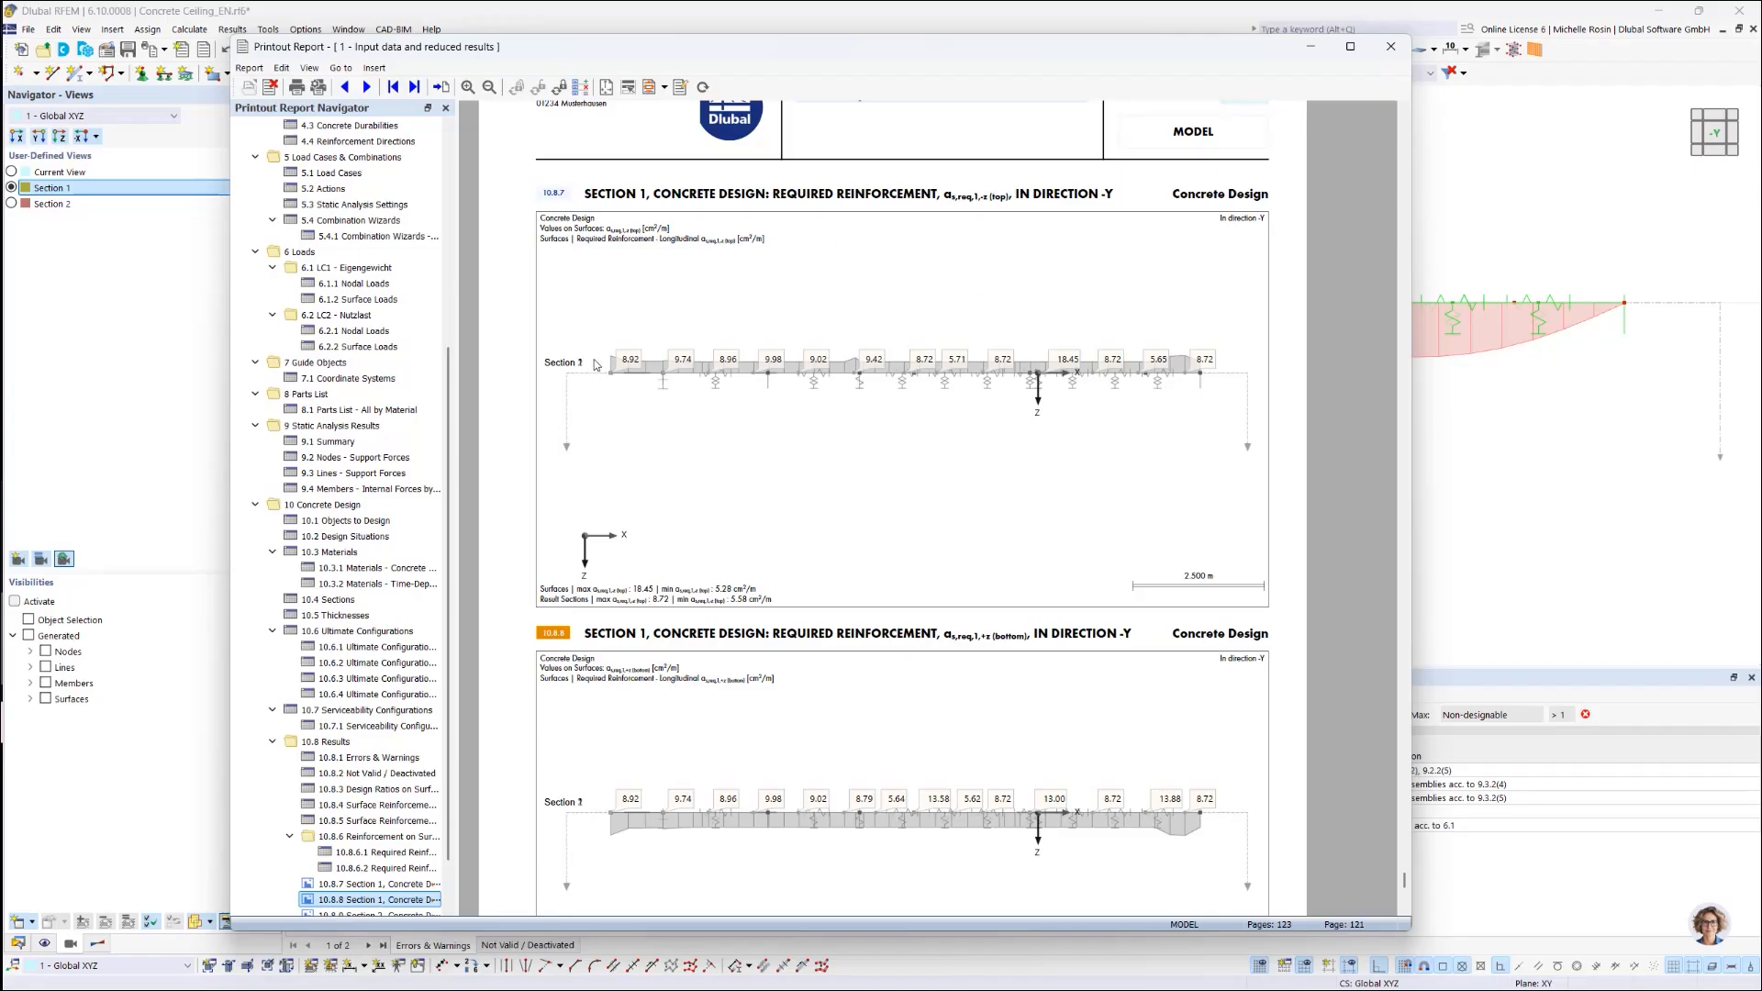
pyautogui.scroll(-3, 1092, 445)
pyautogui.scroll(-9, 1088, 447)
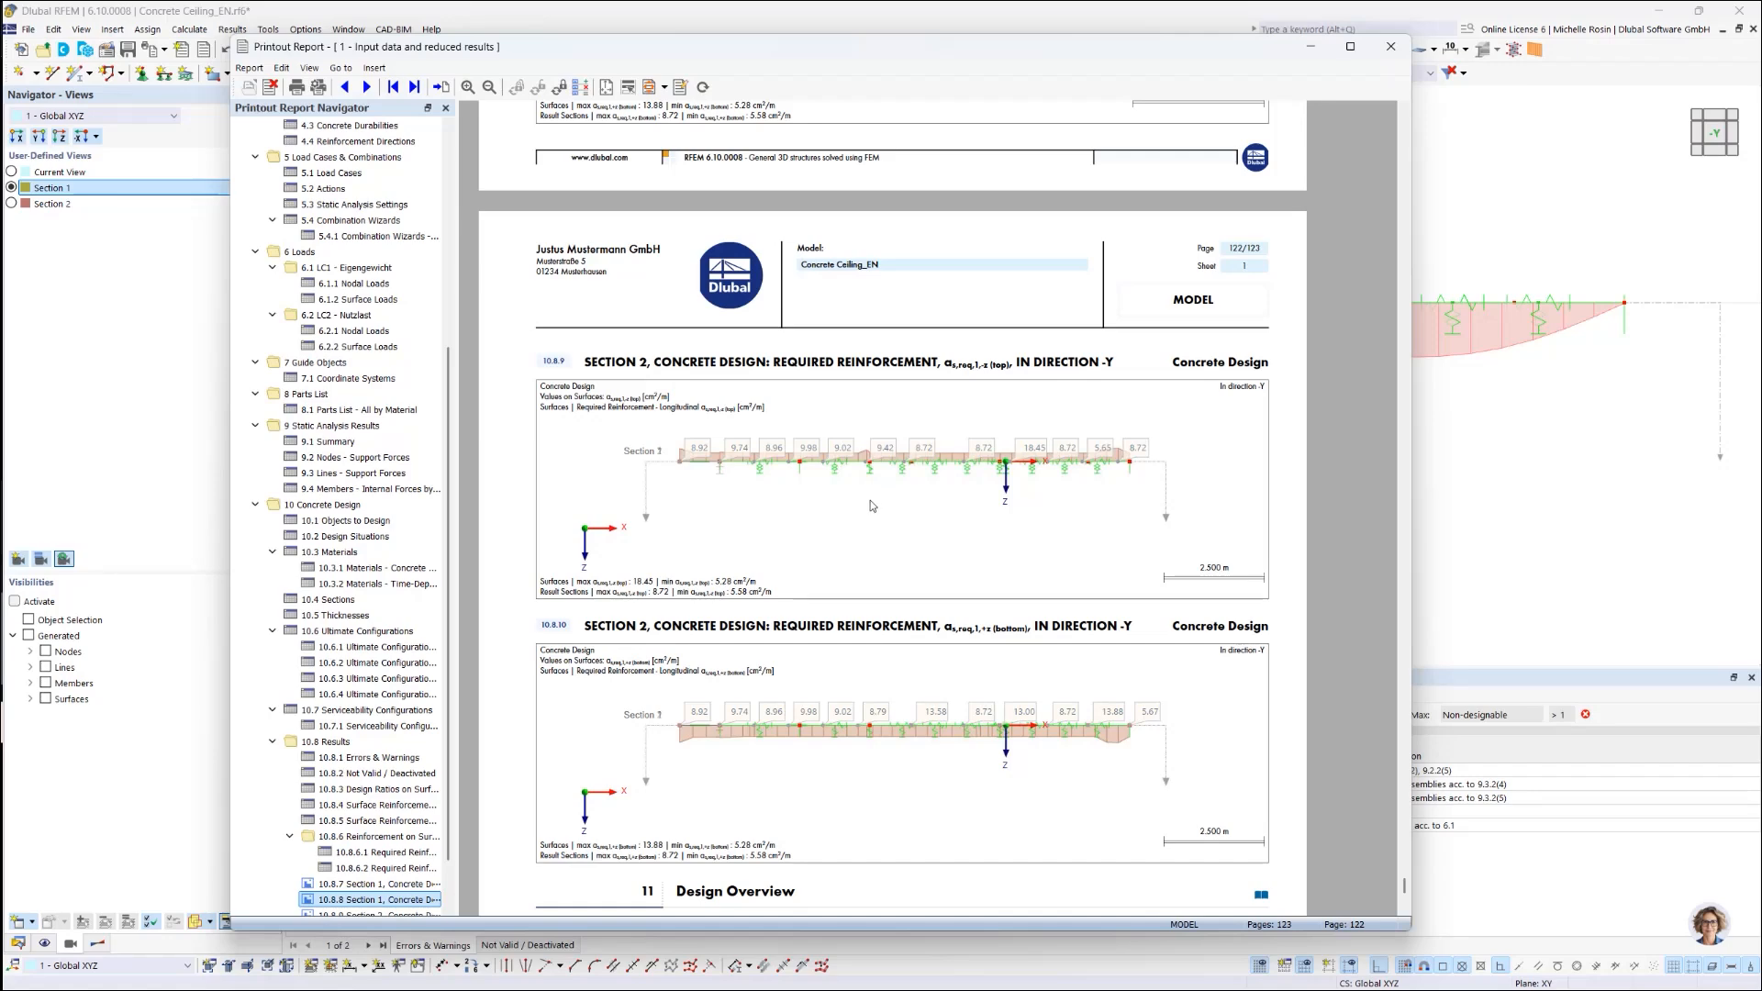
# Step: Bring up the Edit Multi-Prints list from the report toolbar
pyautogui.scroll(4, 870, 499)
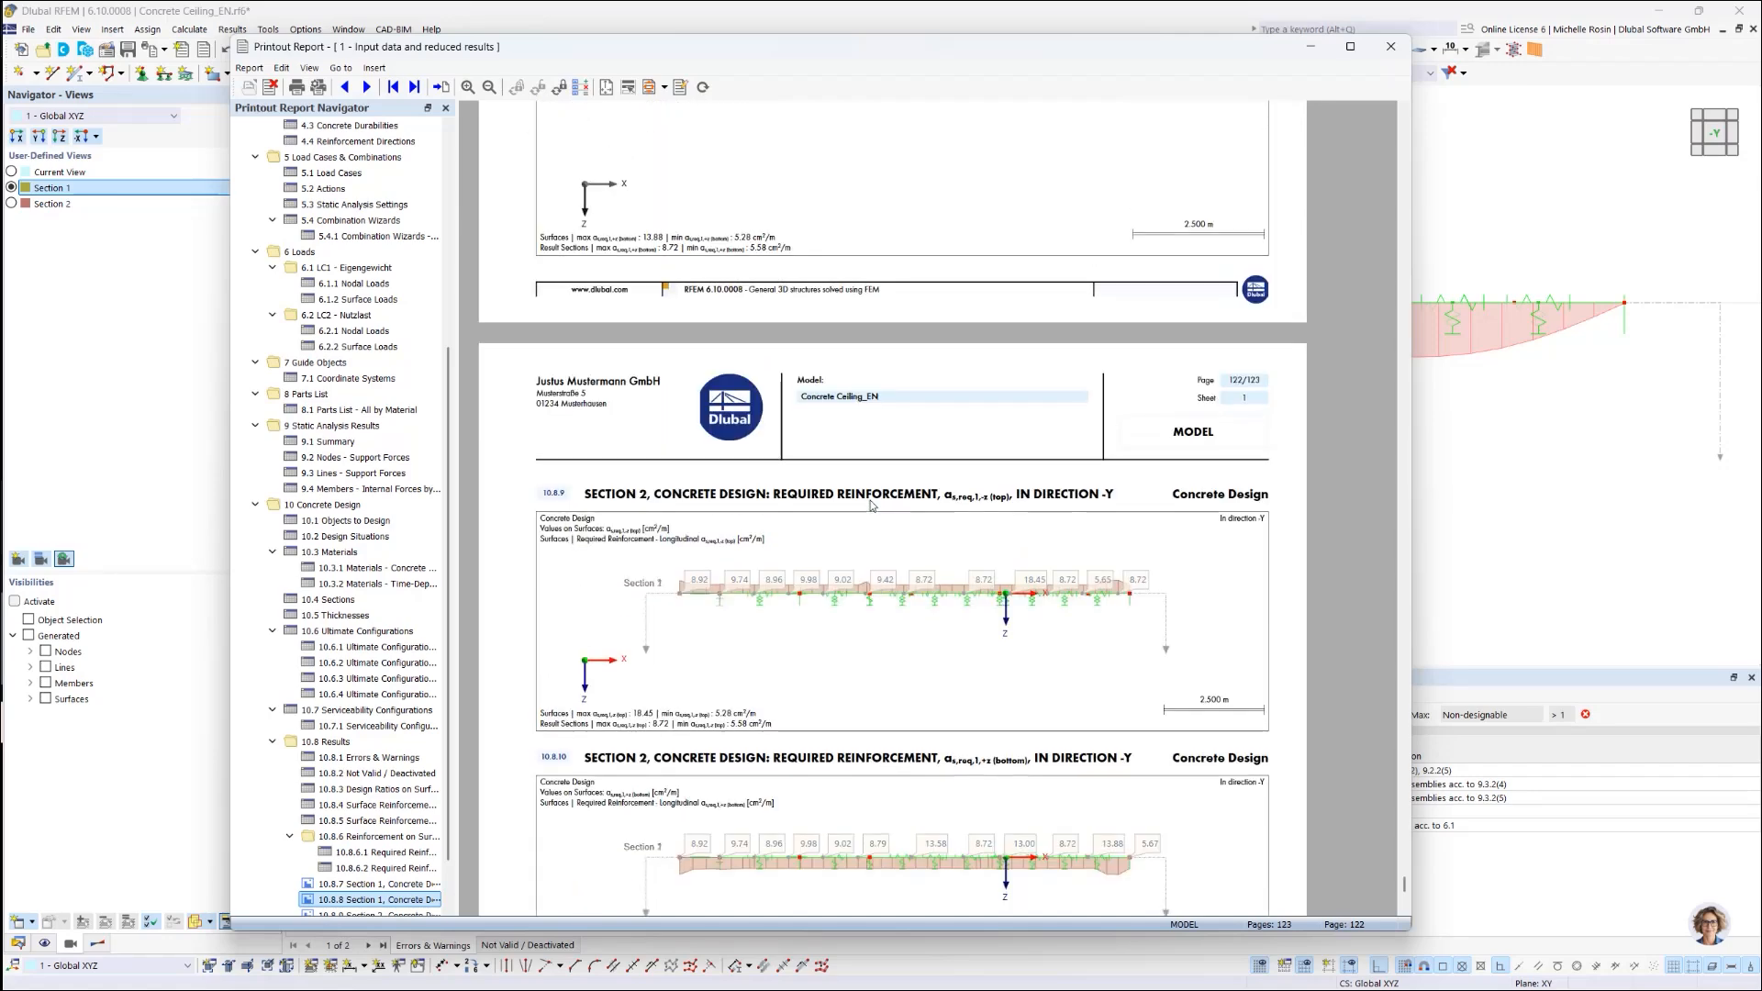
pyautogui.scroll(-5, 870, 500)
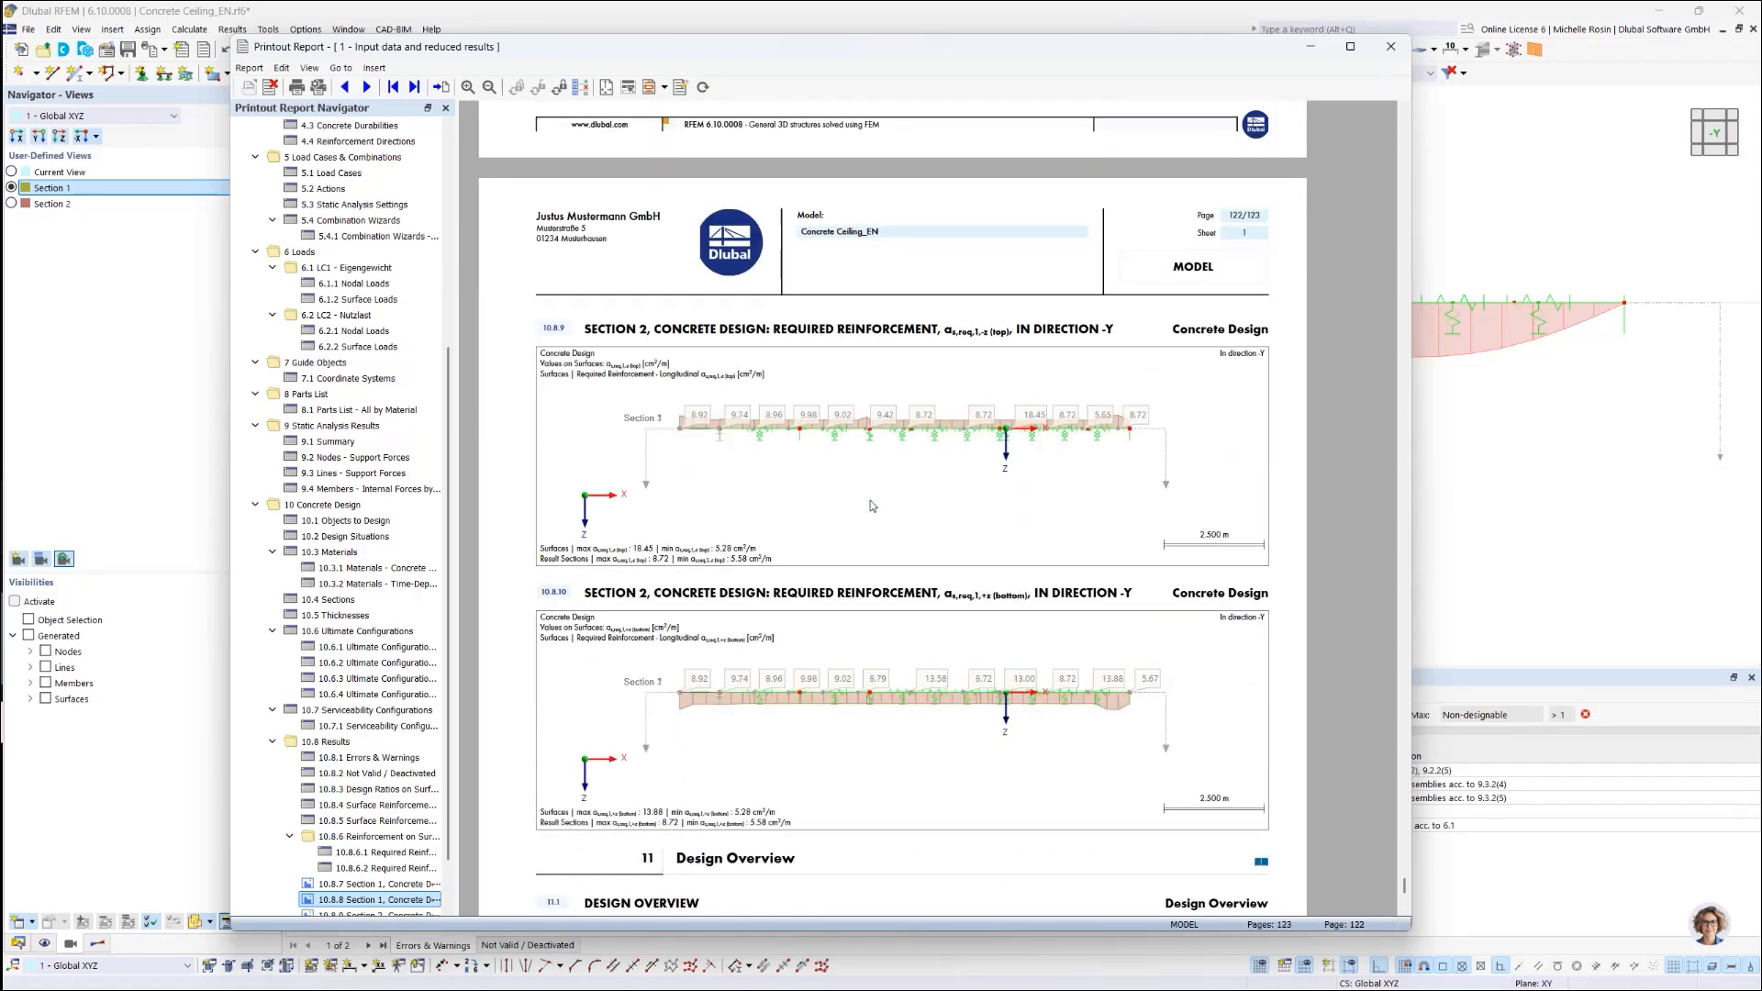
pyautogui.click(580, 86)
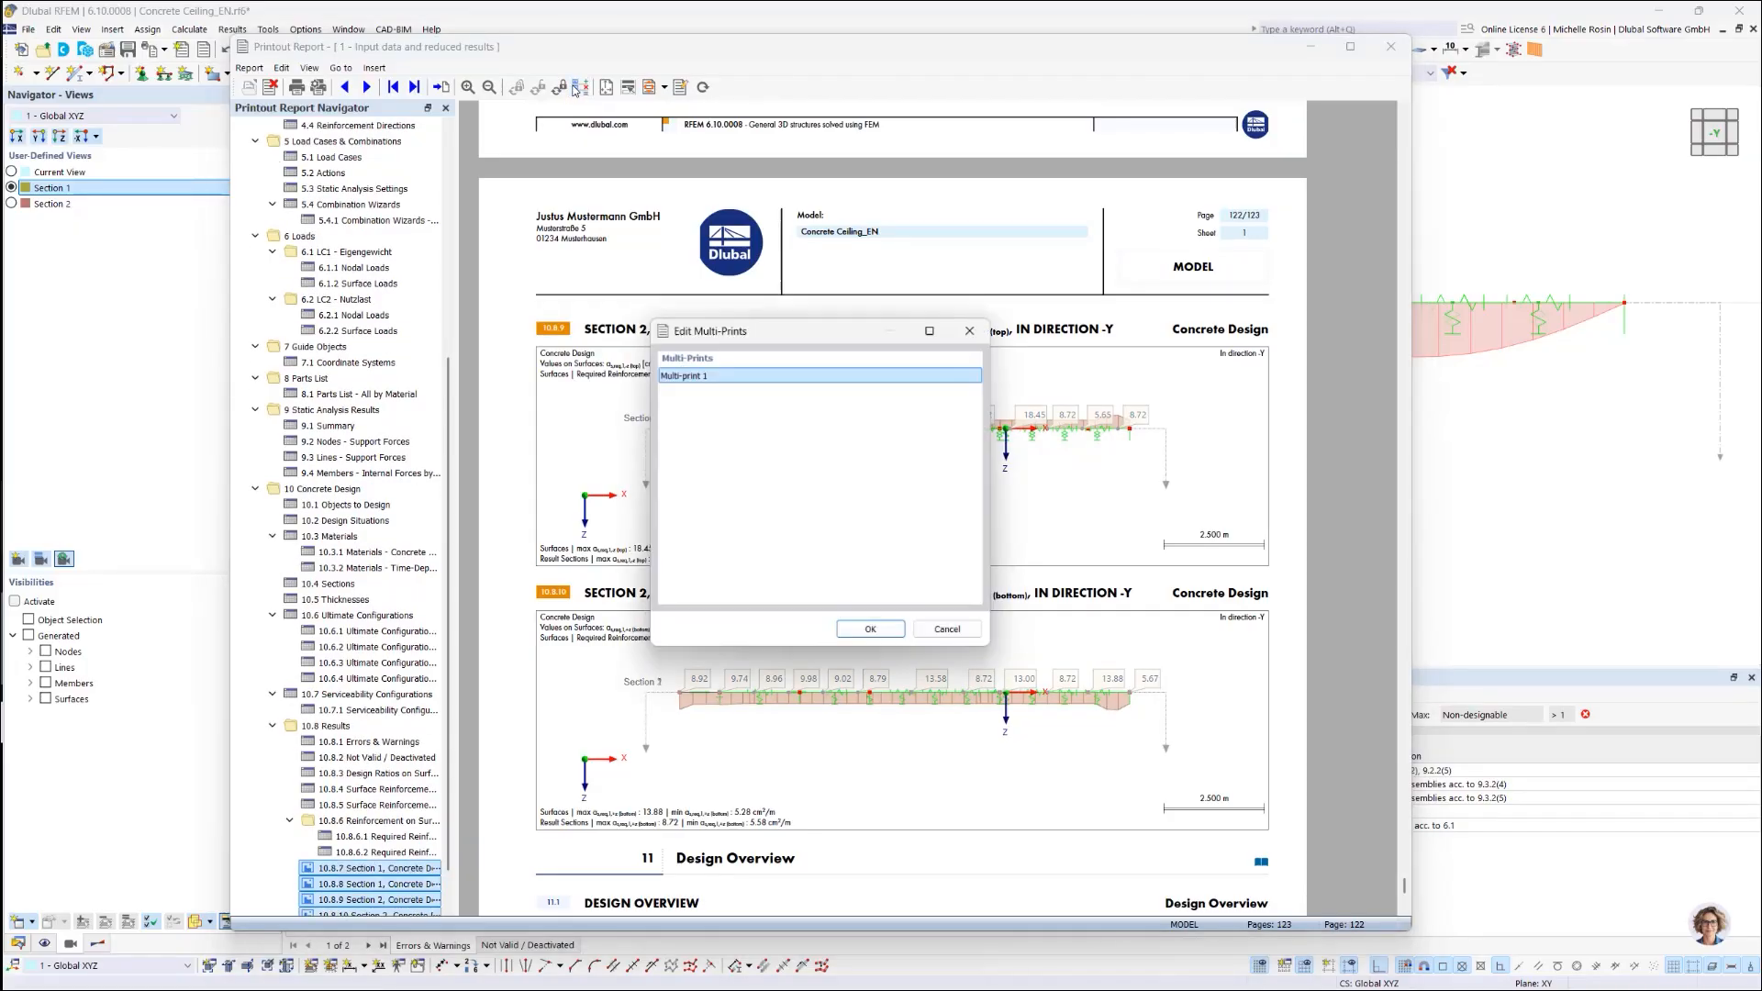
# Step: Reopen Multi-print 1, verify the 50.00 % height ratio, and confirm with OK
pyautogui.click(873, 631)
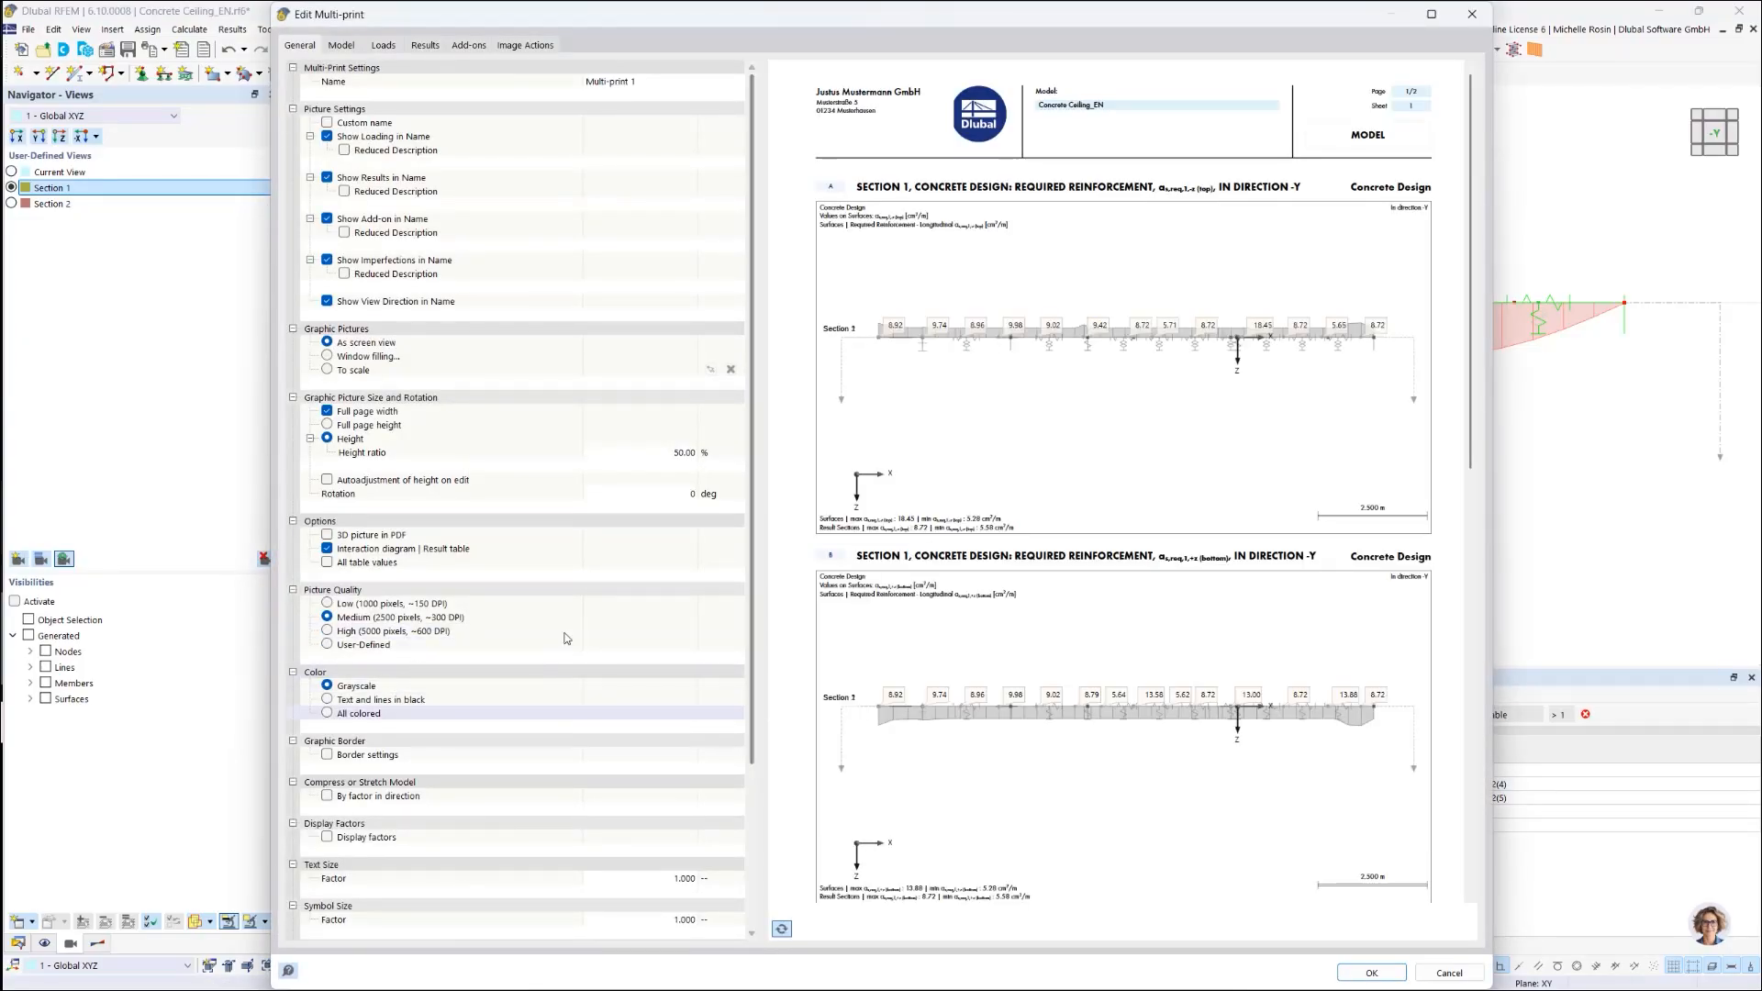
pyautogui.click(640, 447)
pyautogui.click(641, 447)
pyautogui.click(651, 450)
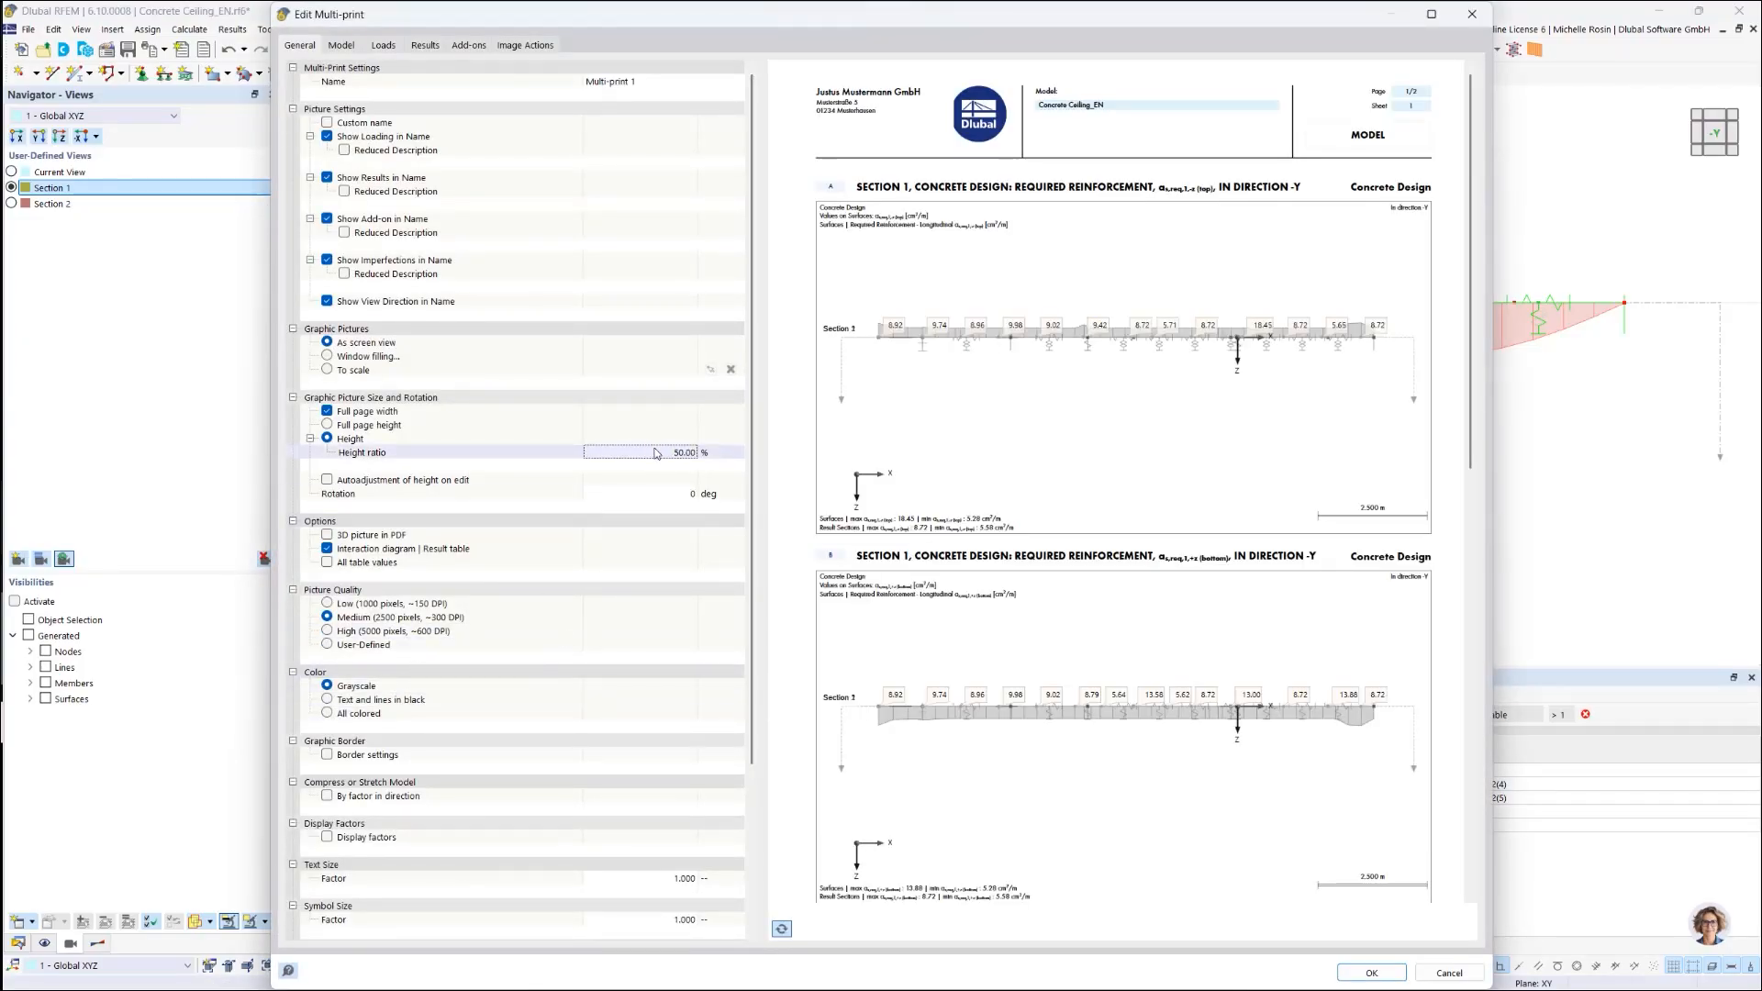
pyautogui.click(657, 453)
pyautogui.scroll(-4, 883, 519)
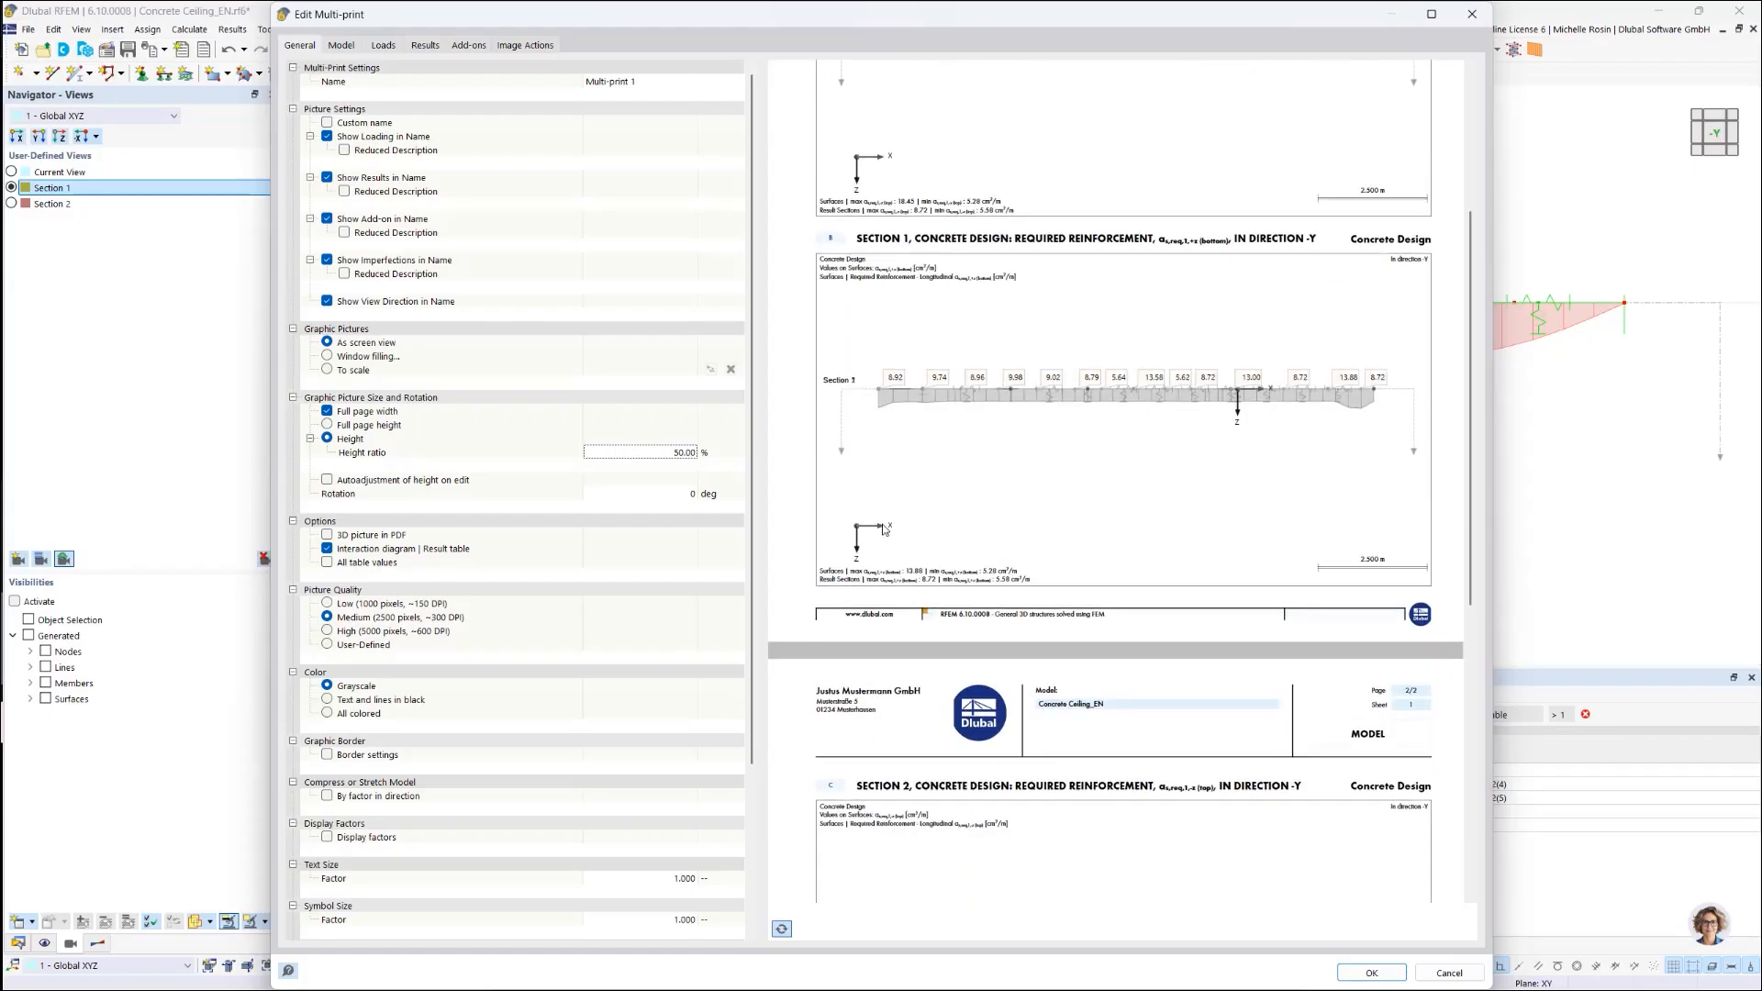
pyautogui.click(1377, 973)
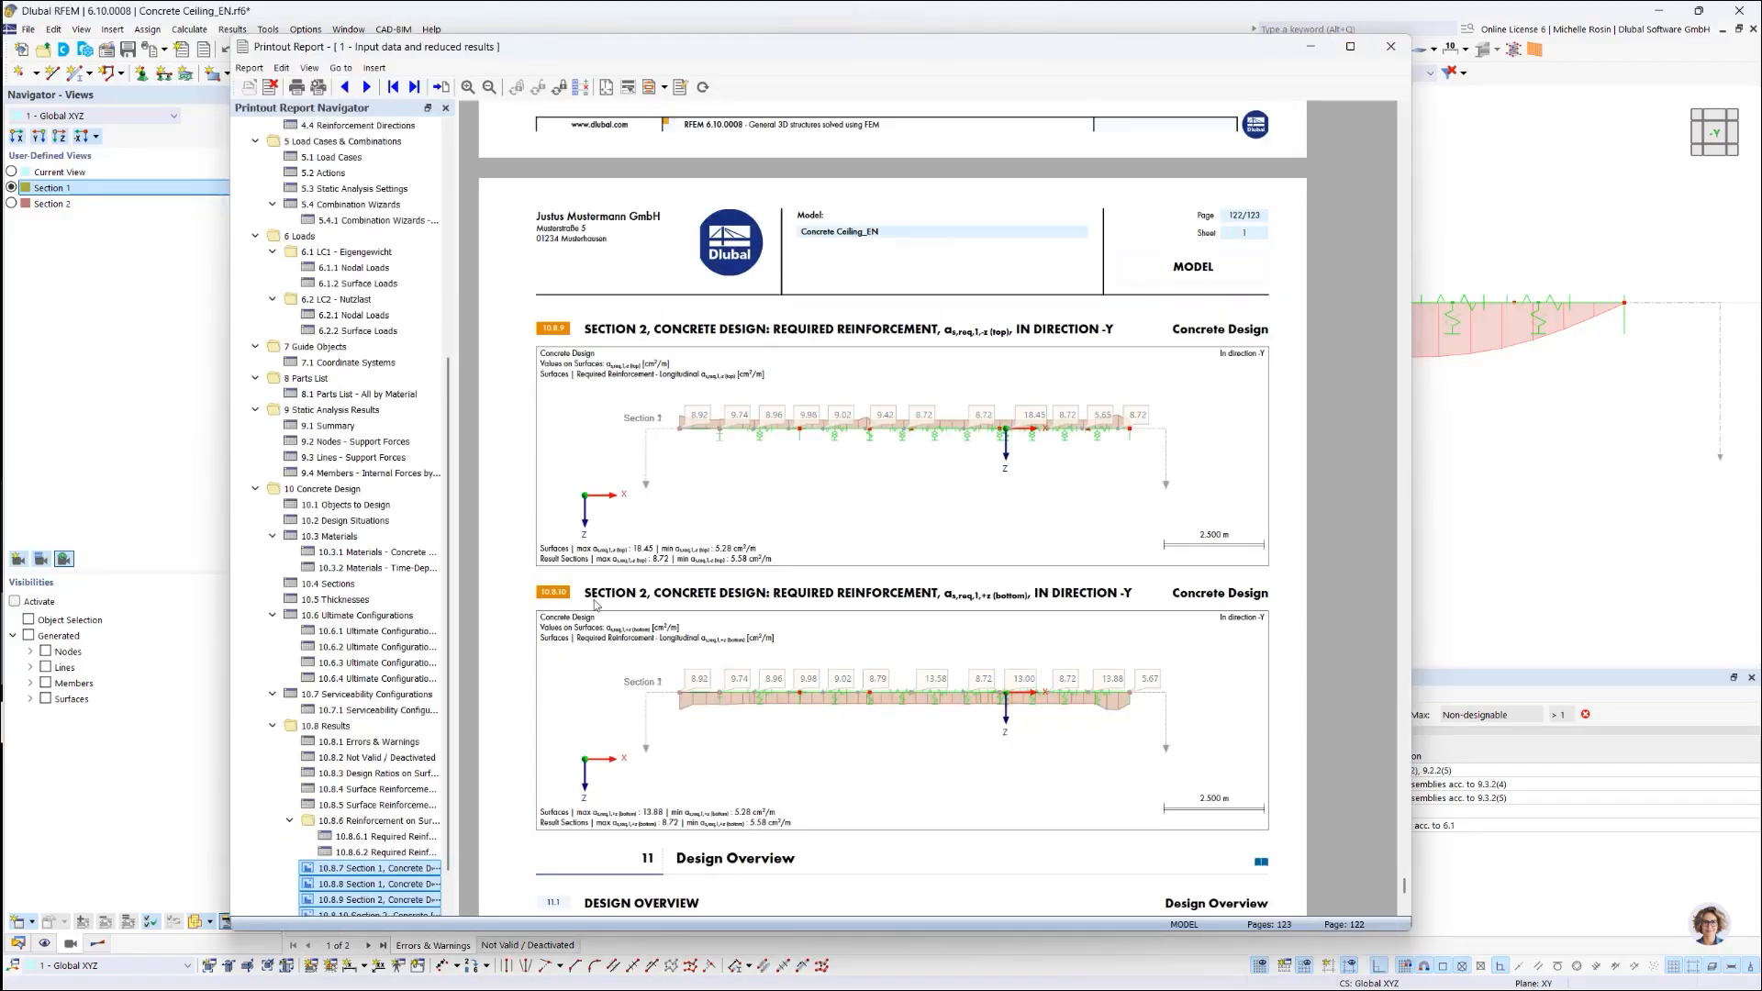
# Step: Synchronize the report, review grayscale pages 121–122, and close the Printout Report
pyautogui.click(703, 88)
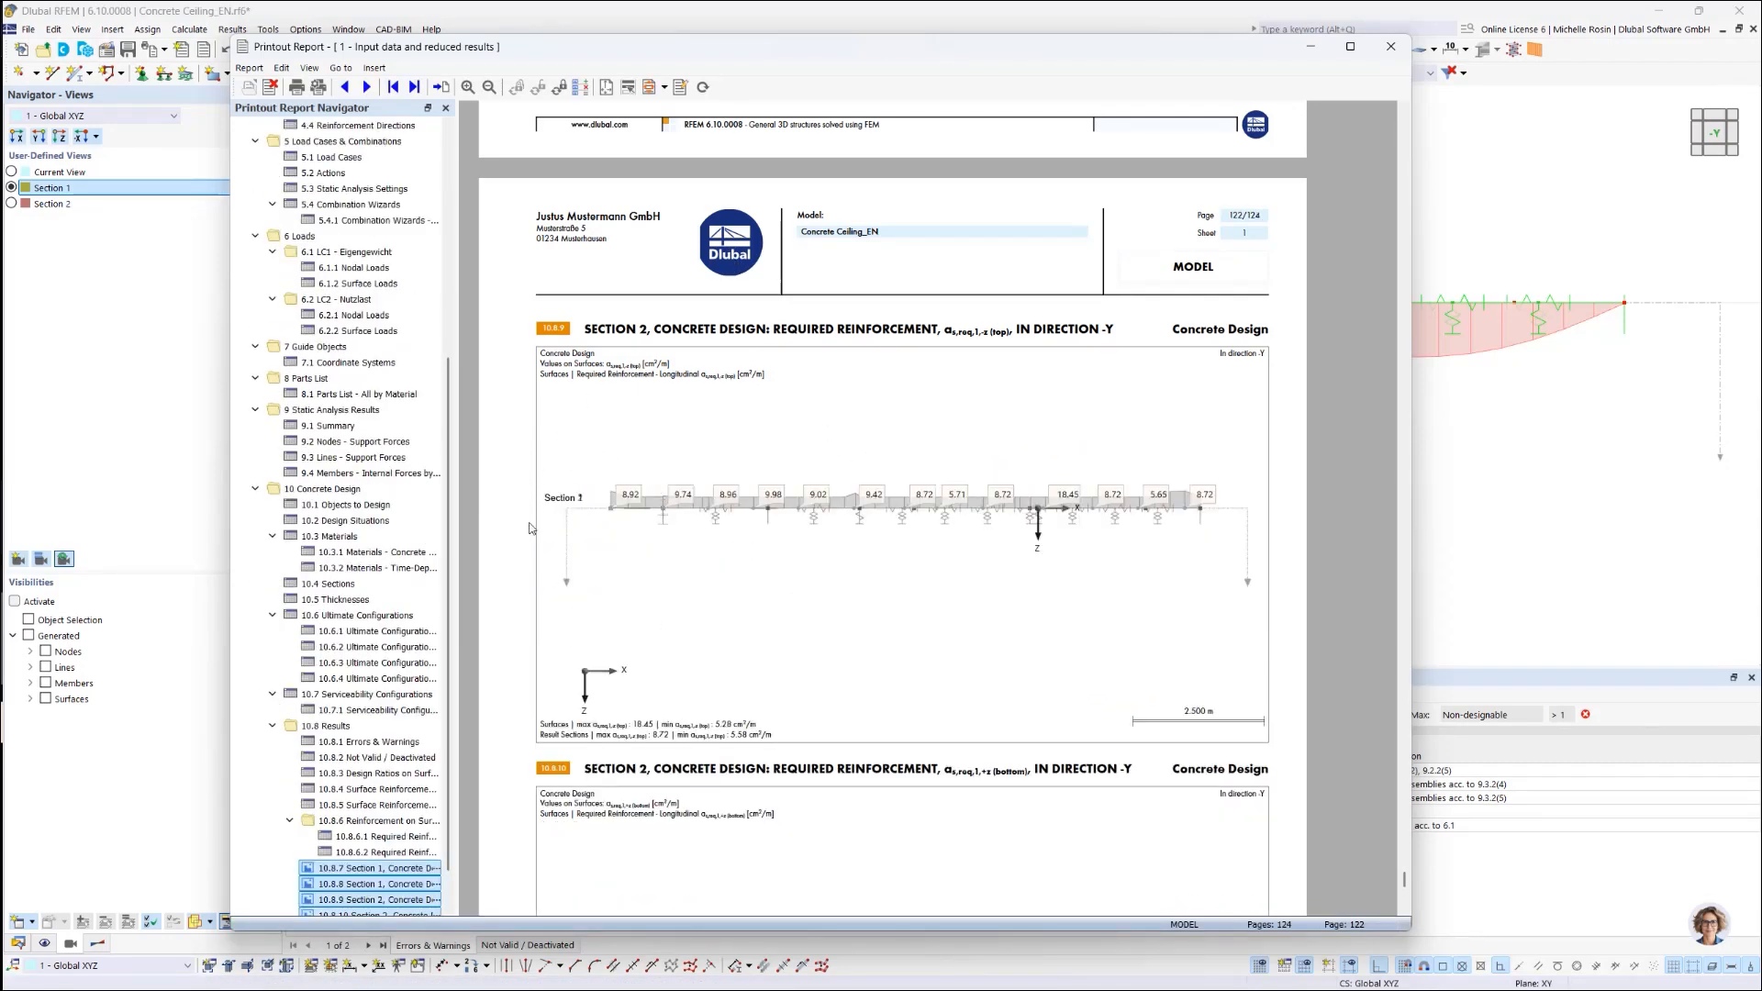
pyautogui.scroll(6, 688, 542)
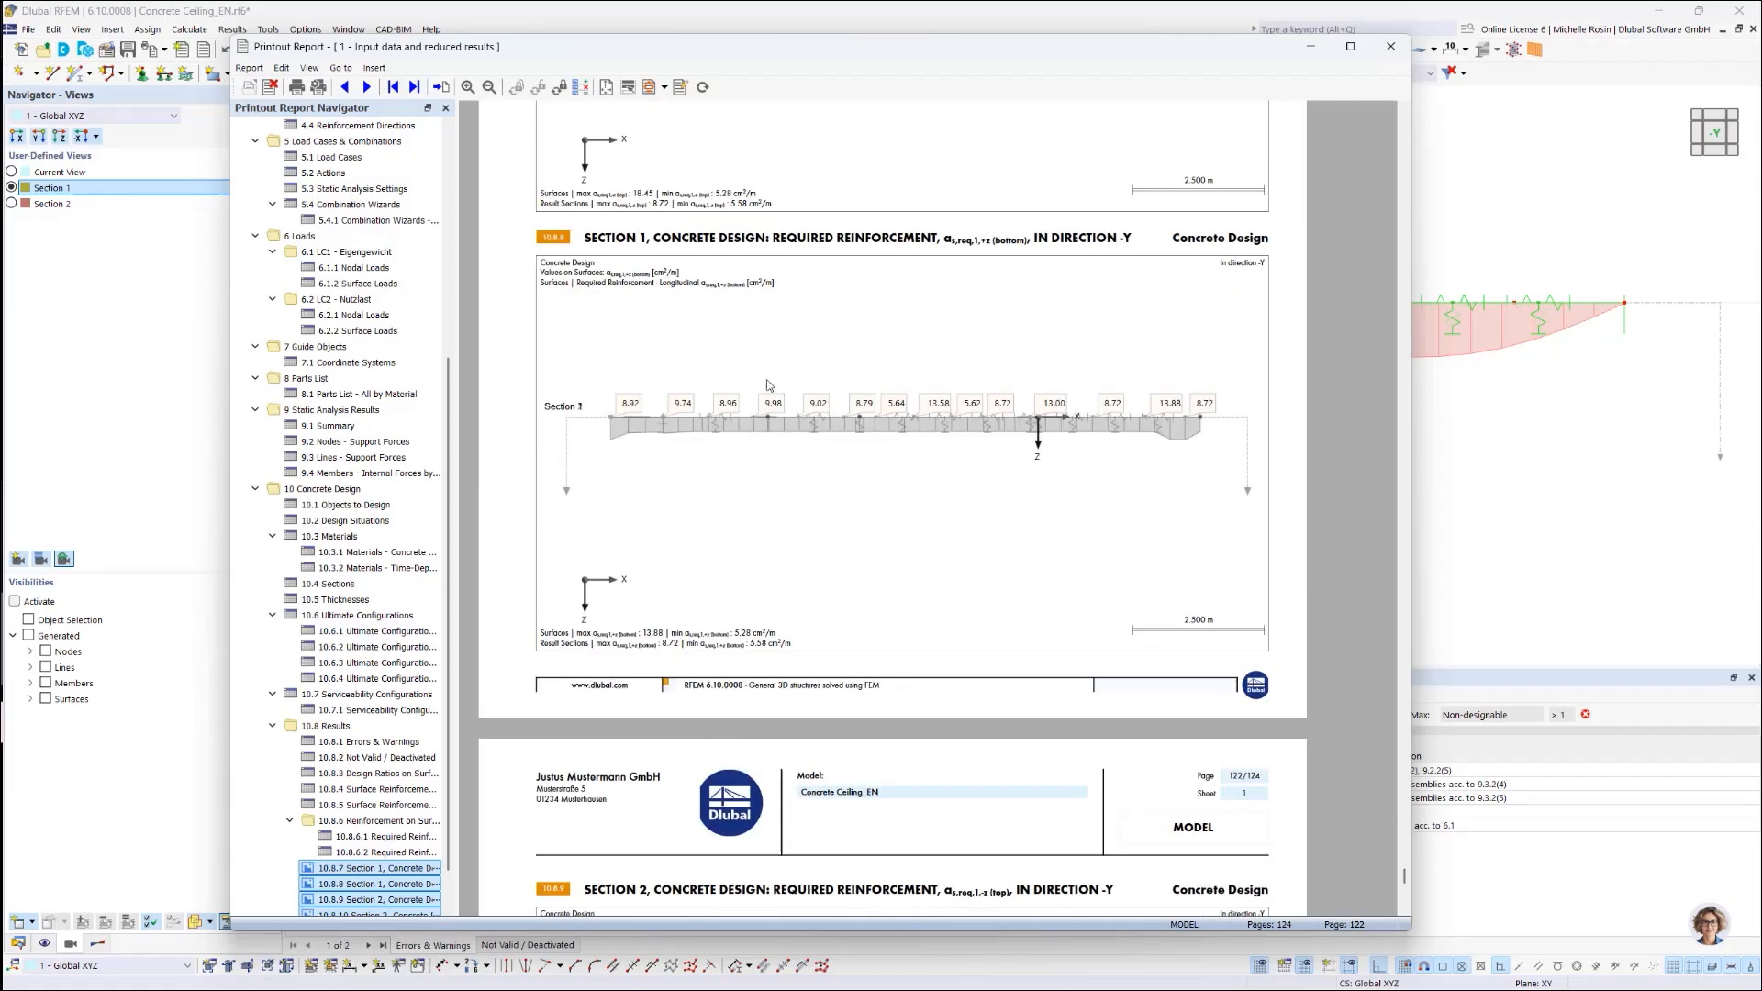
pyautogui.scroll(-3, 794, 512)
pyautogui.scroll(-3, 795, 512)
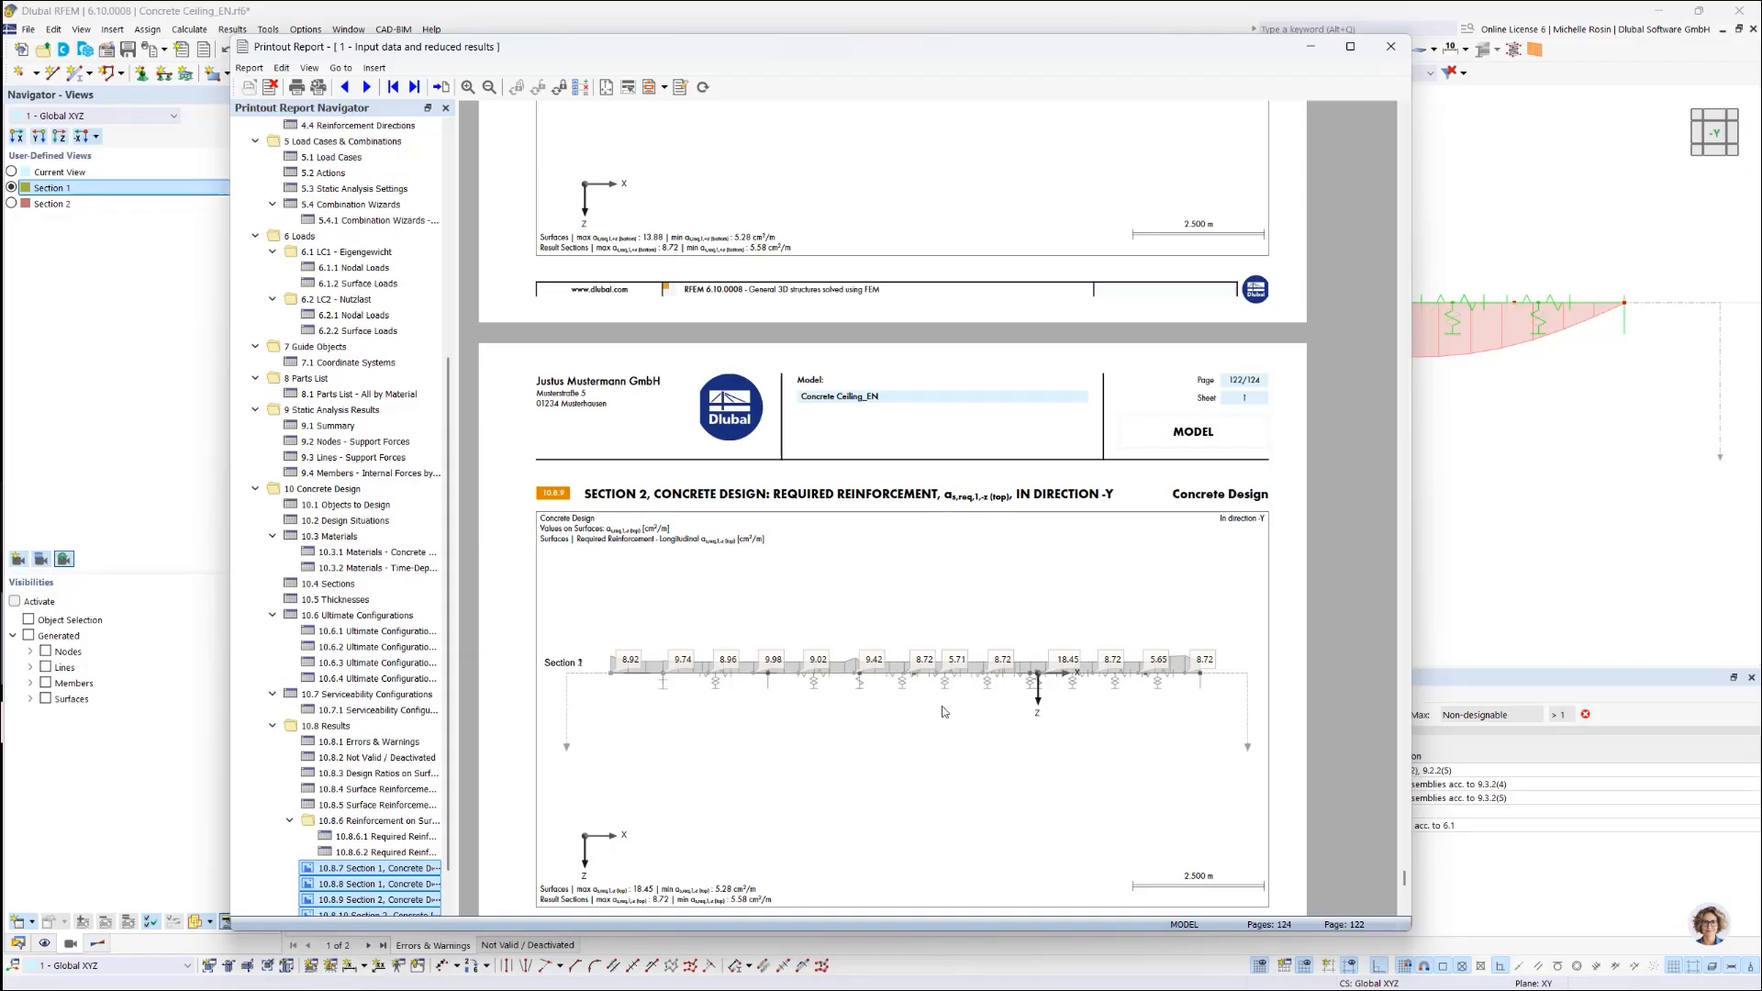
pyautogui.click(1506, 496)
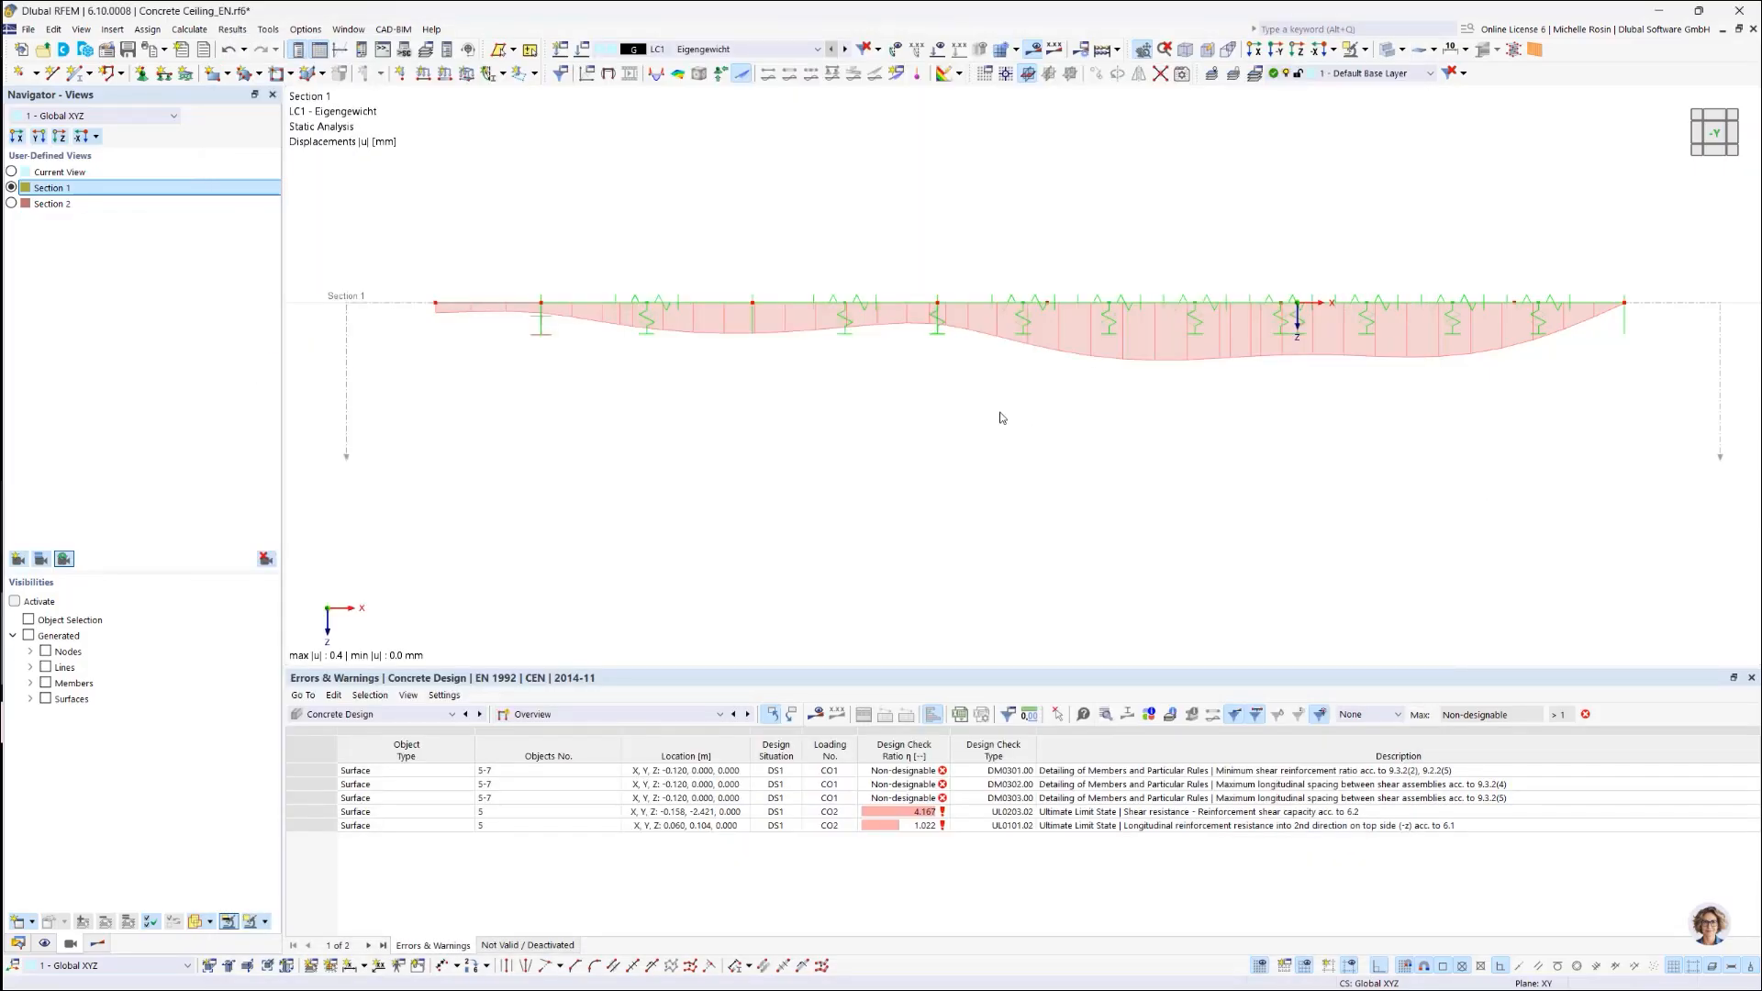
# Step: Show the slab in +Z plan view with the required top reinforcement results plotted
pyautogui.click(1719, 119)
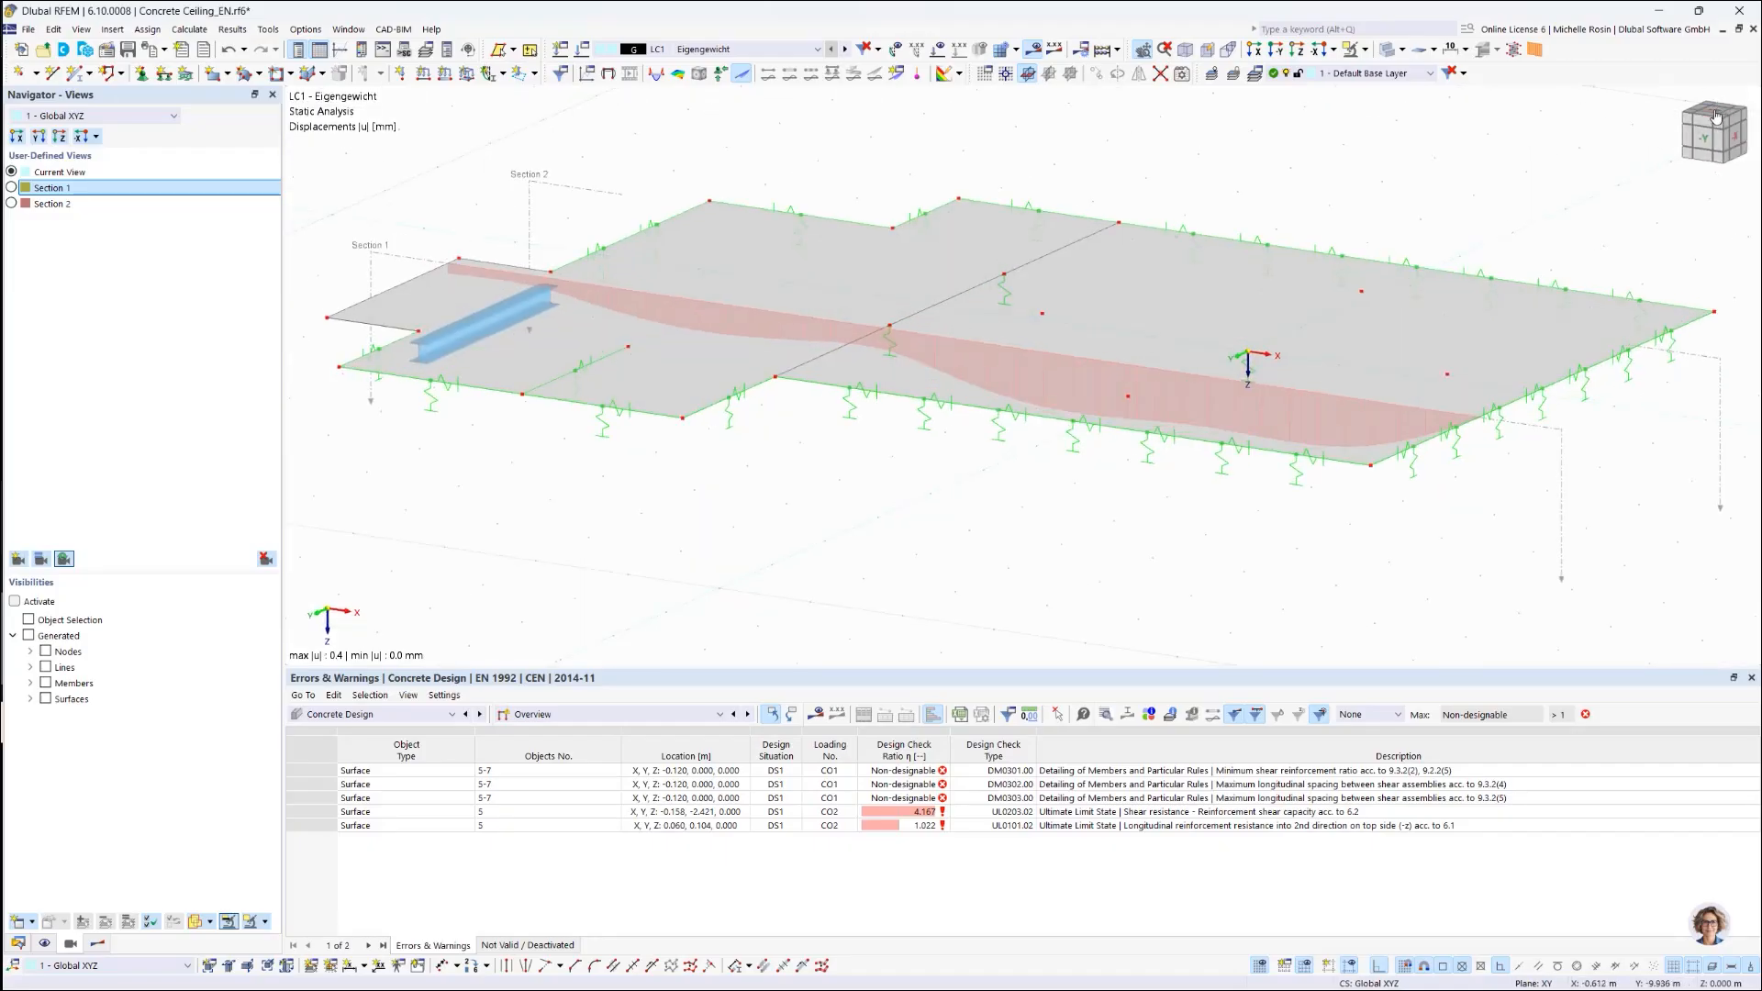
pyautogui.click(1277, 52)
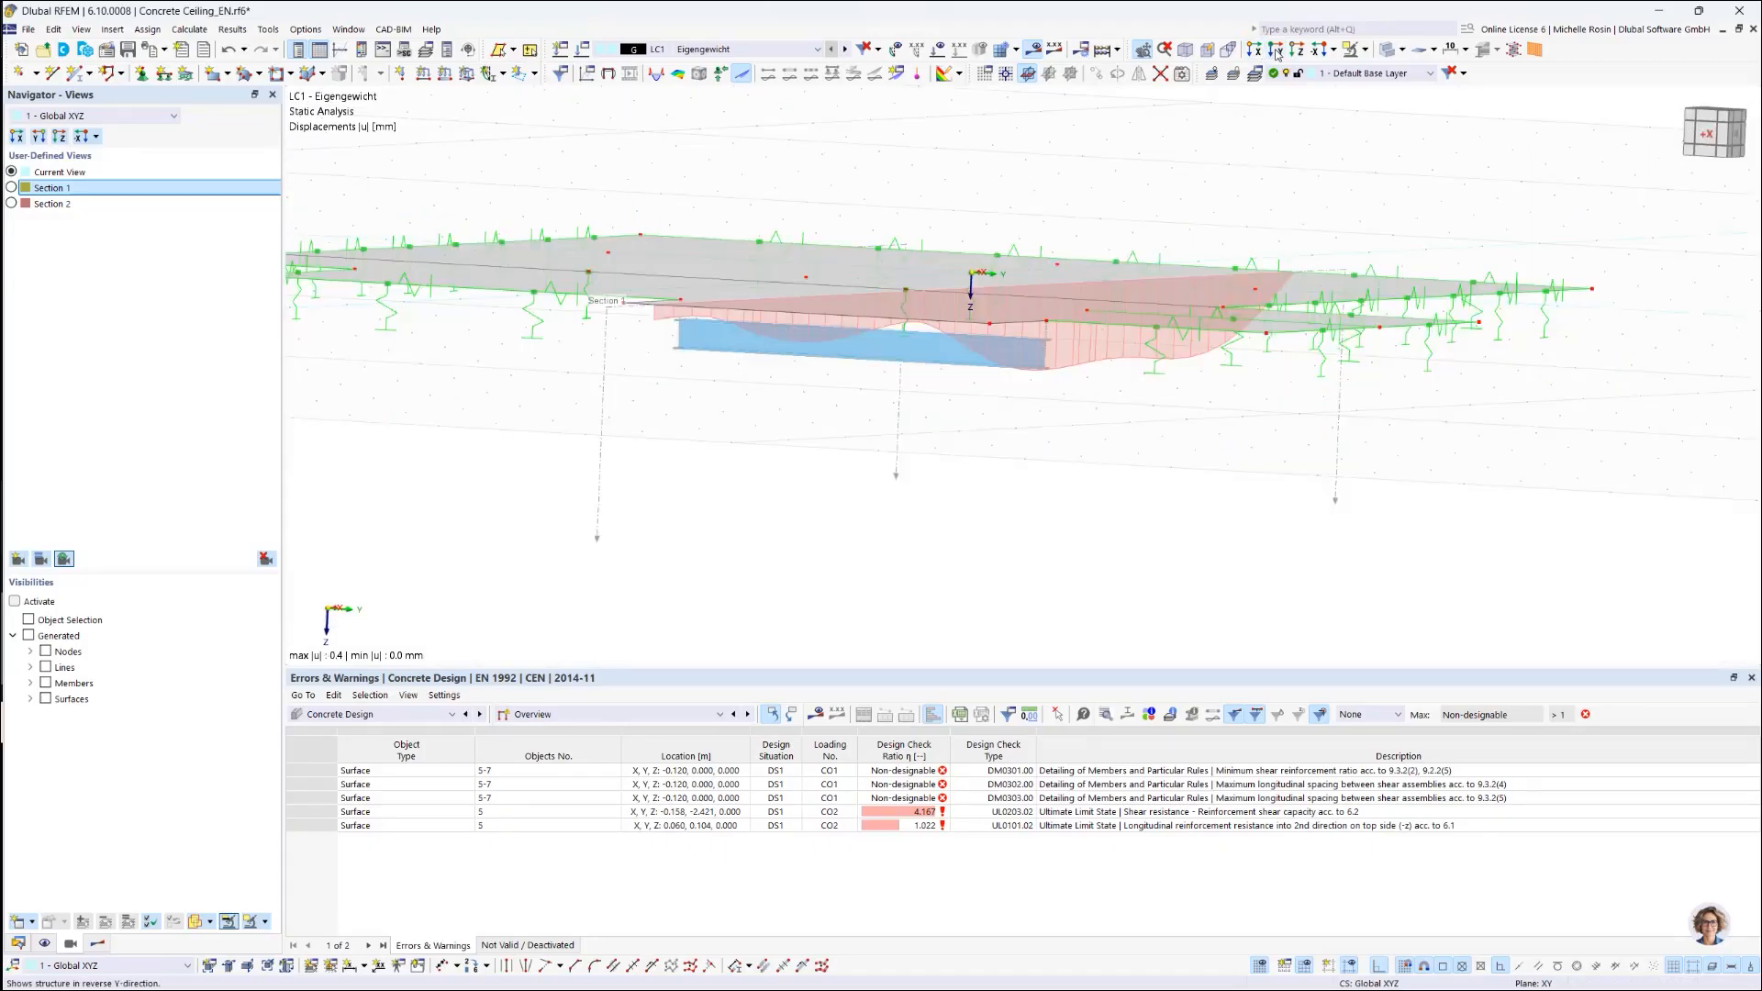
pyautogui.click(1319, 53)
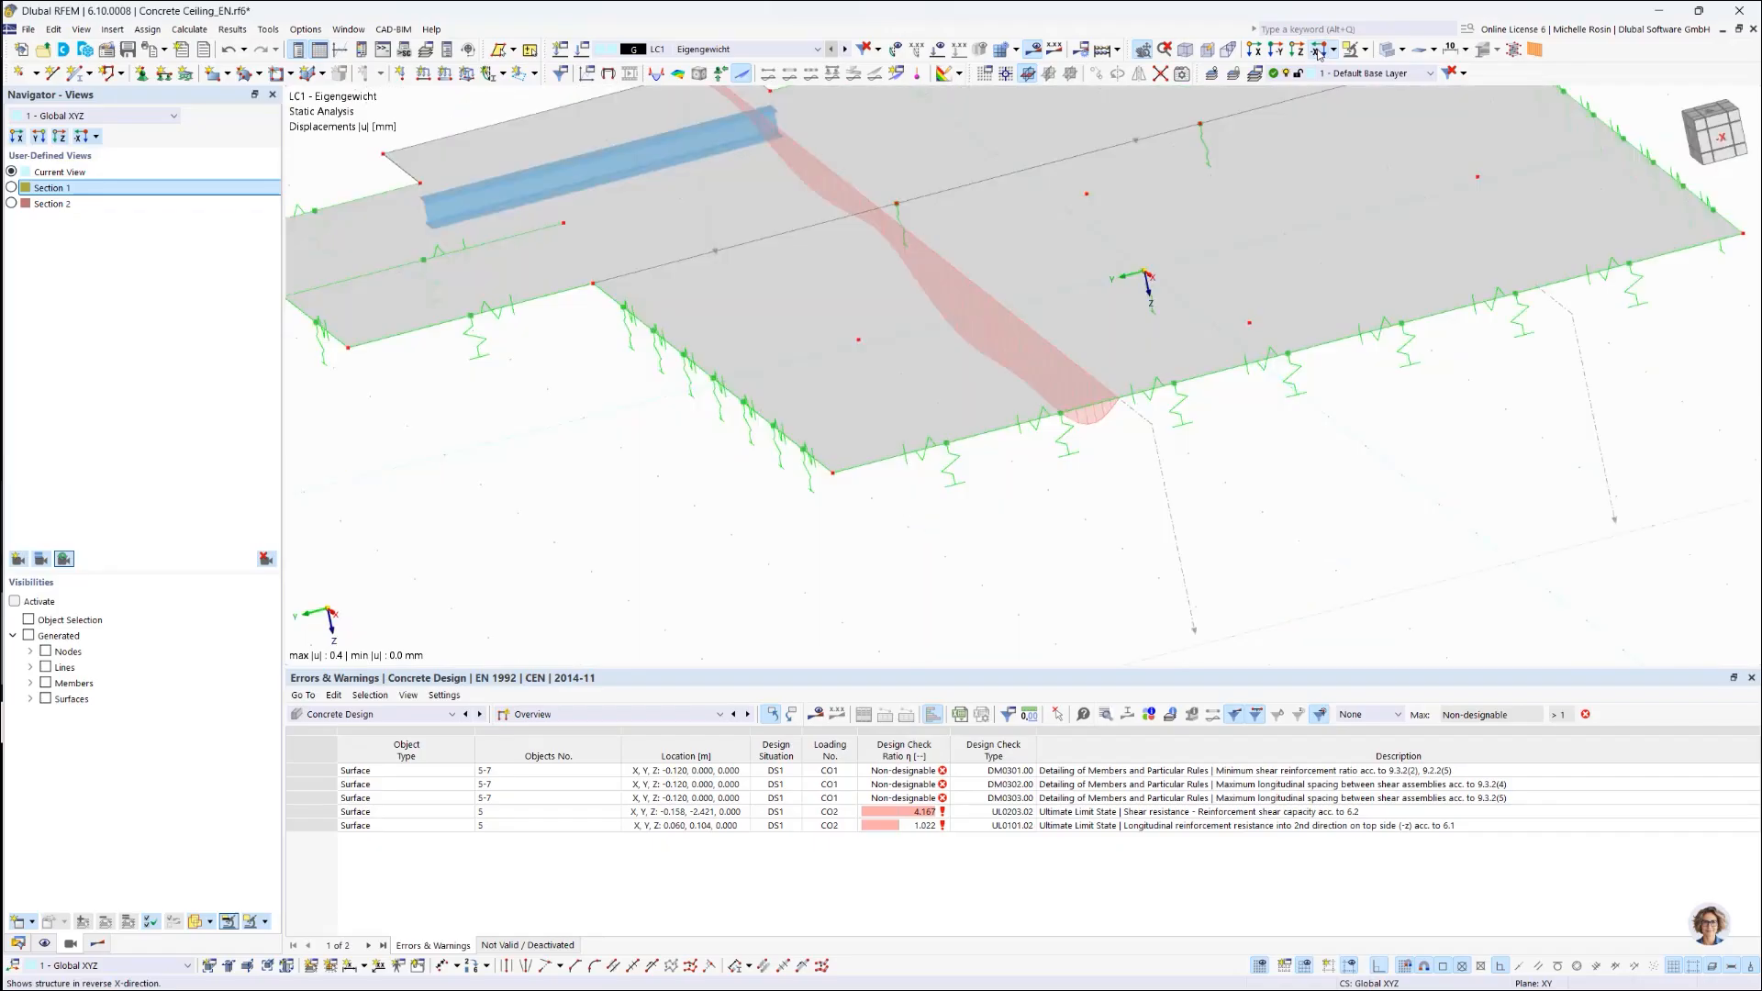
pyautogui.click(1298, 52)
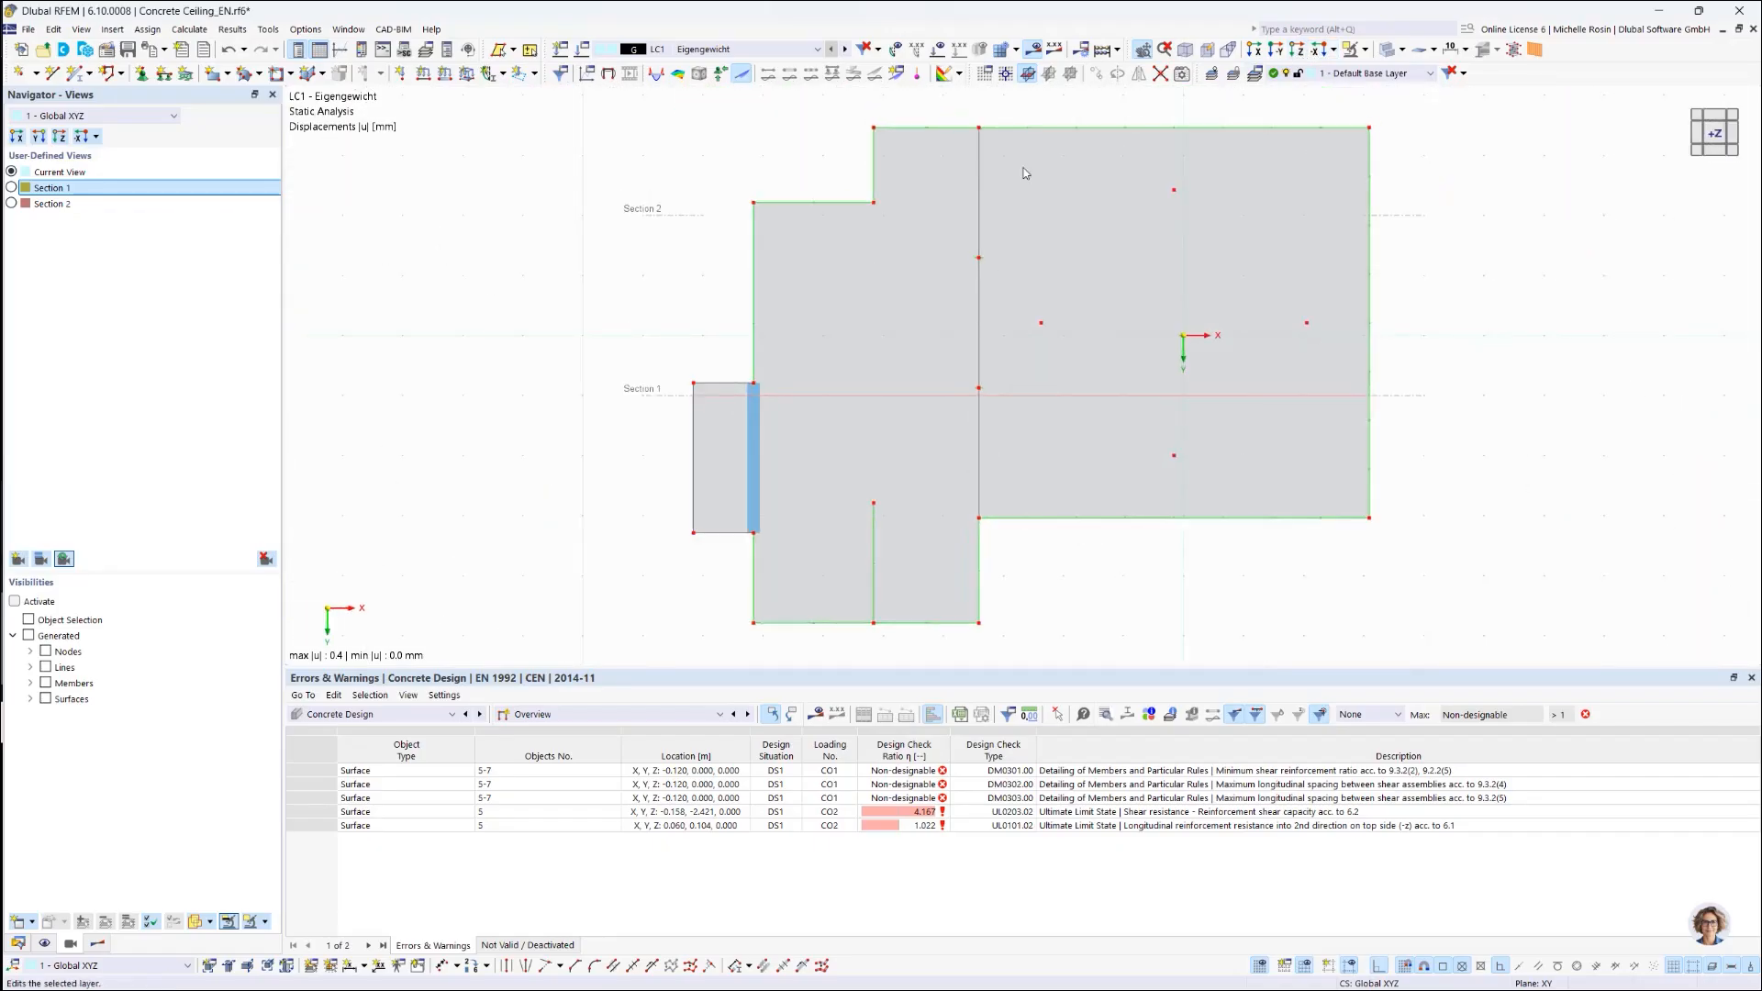
pyautogui.click(44, 943)
pyautogui.click(94, 944)
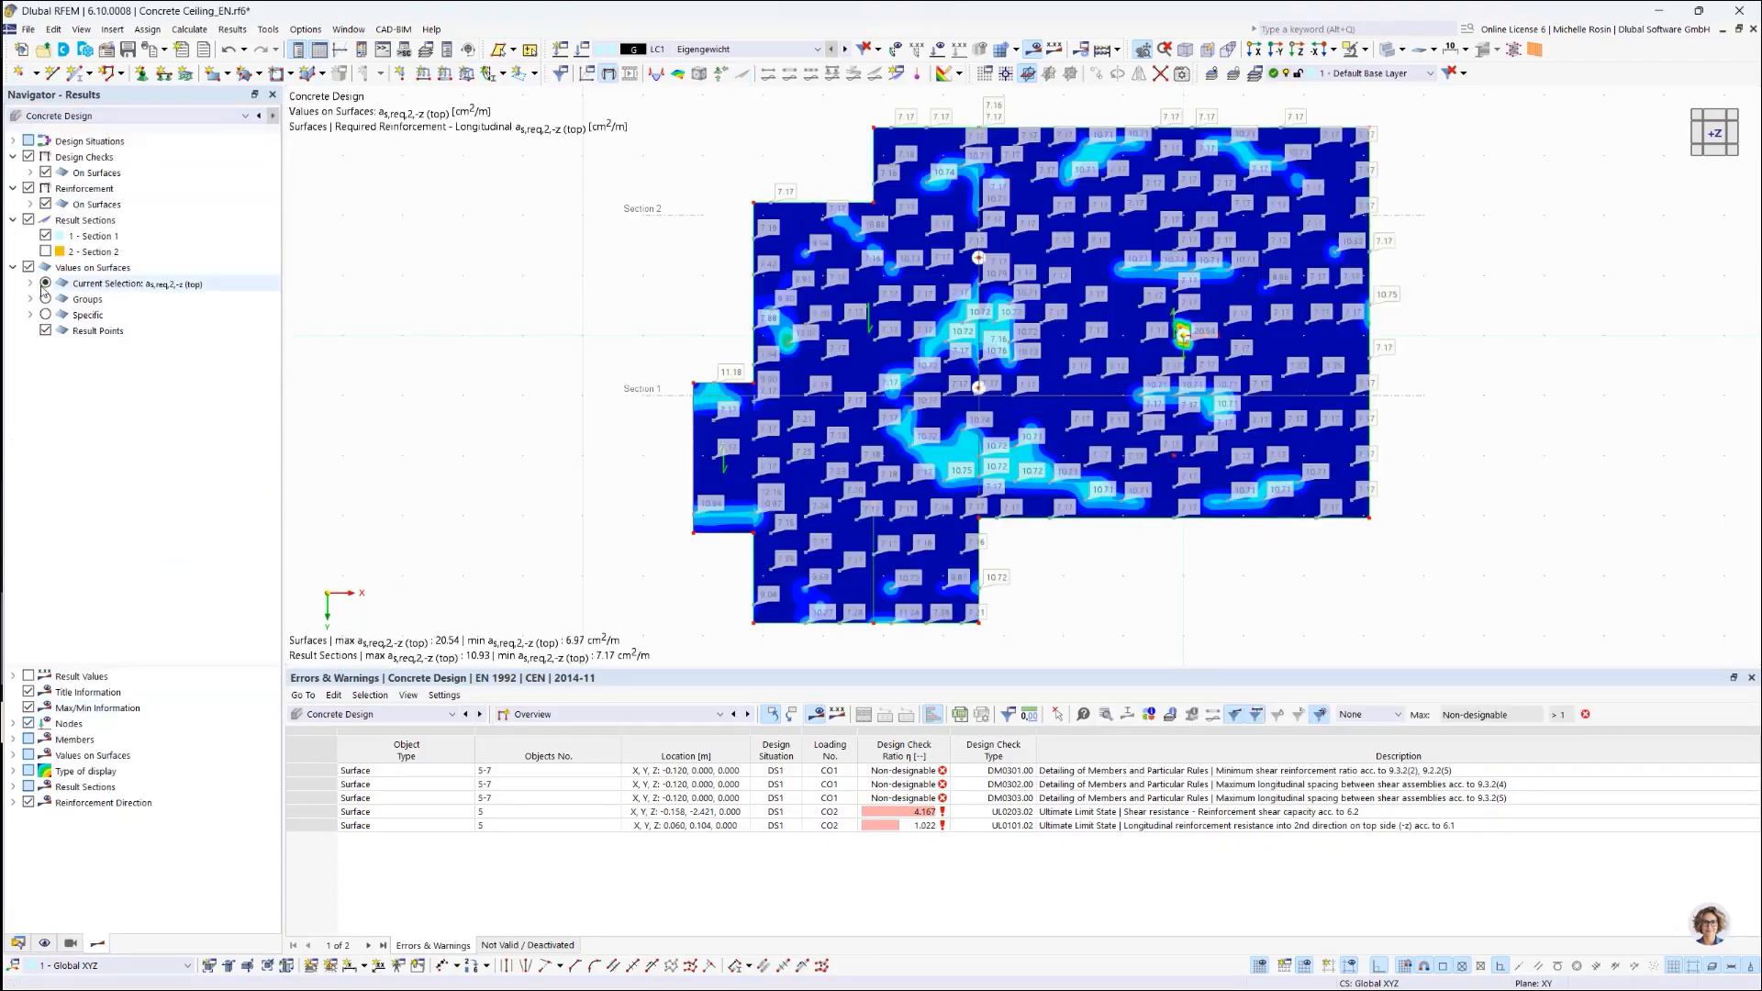
# Step: Plot required longitudinal reinforcement as,req,1,-z (top) on the slab surfaces
pyautogui.click(30, 204)
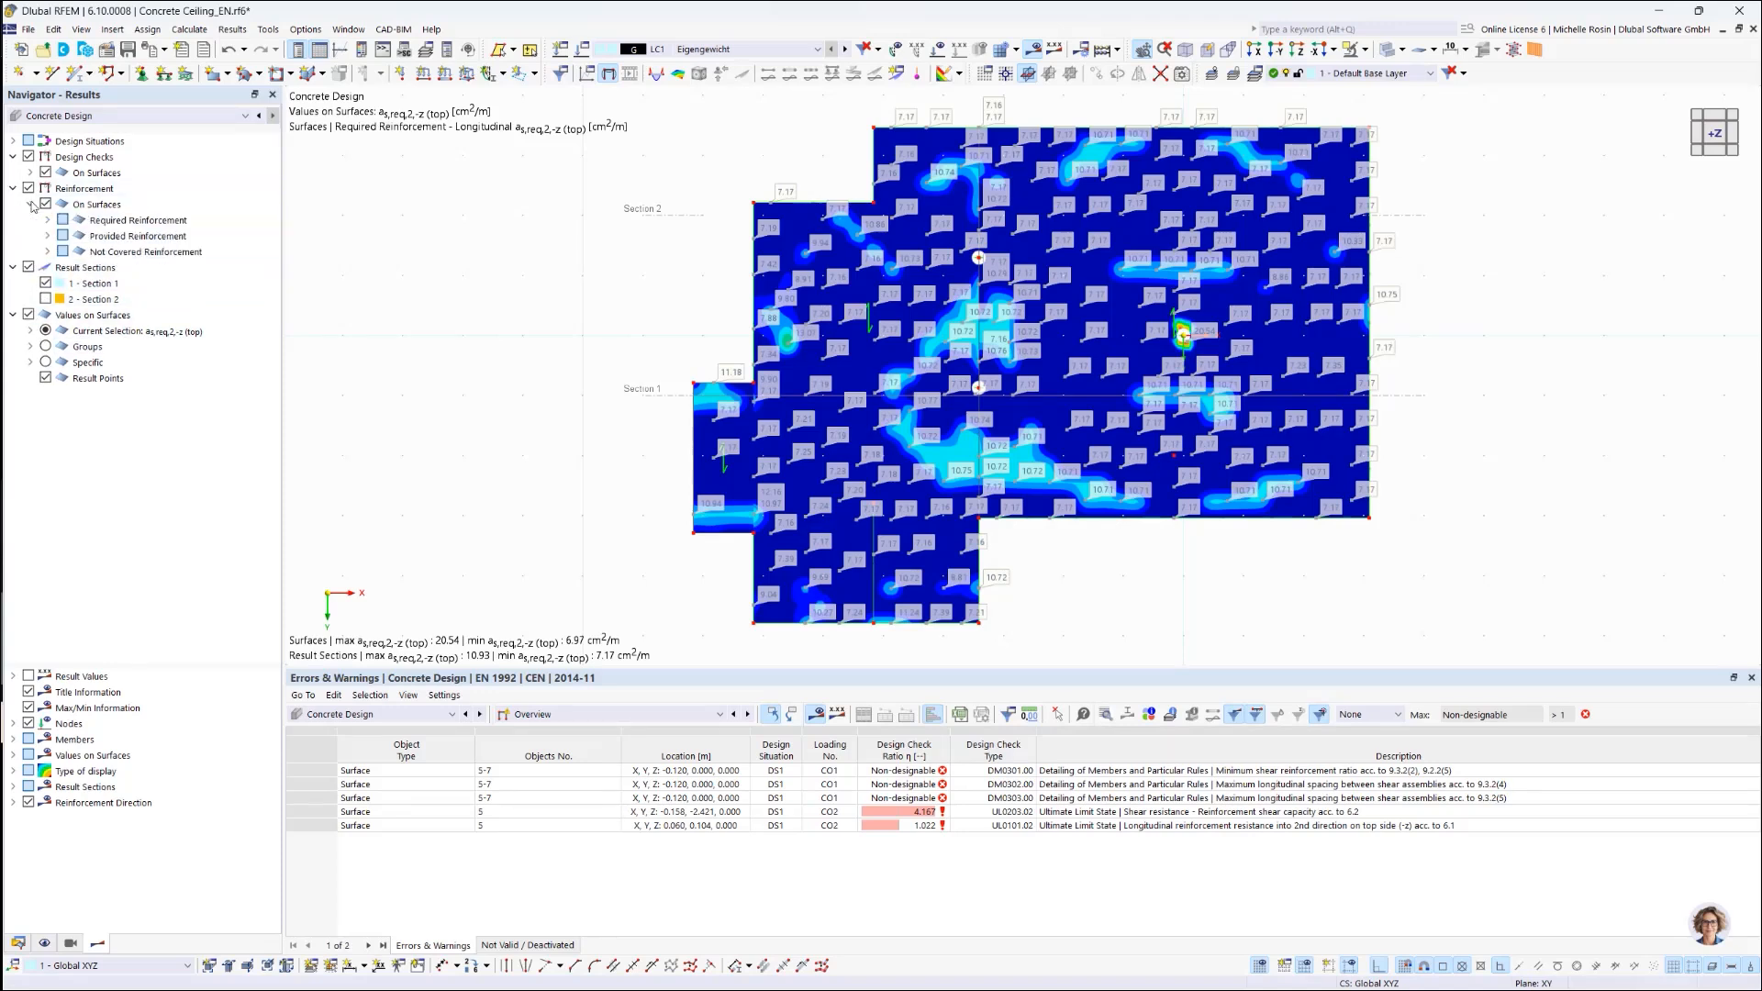
pyautogui.click(47, 220)
pyautogui.click(65, 236)
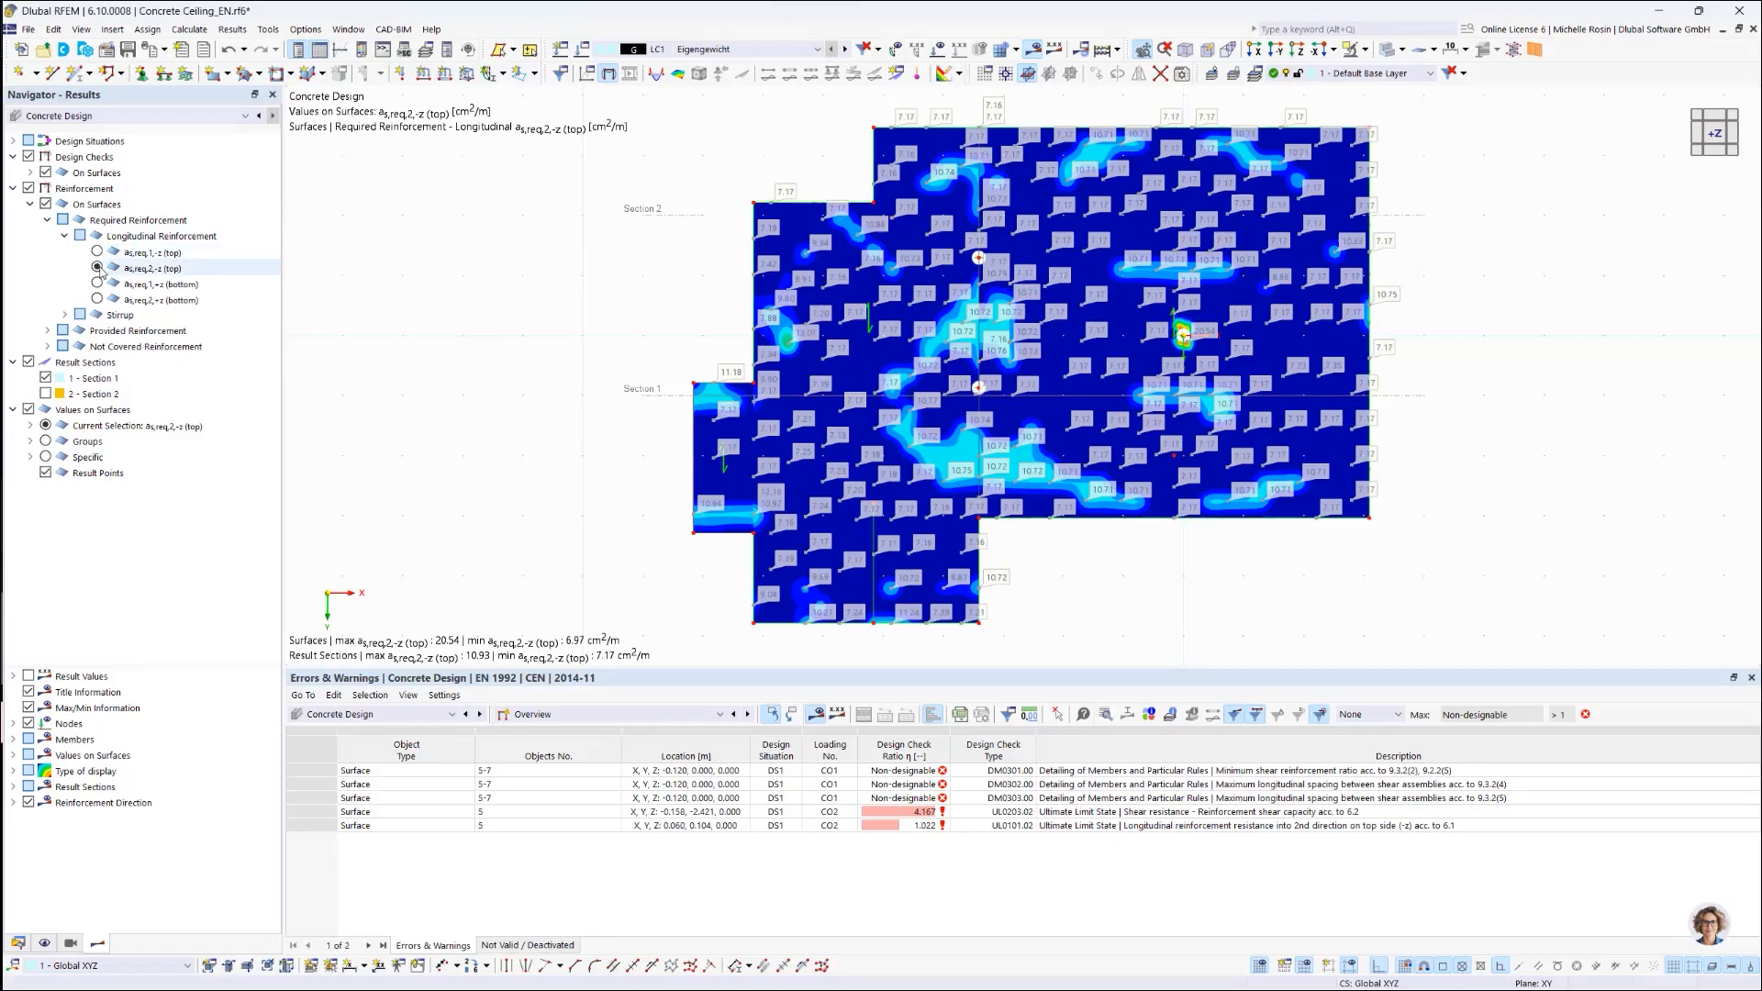
pyautogui.click(97, 253)
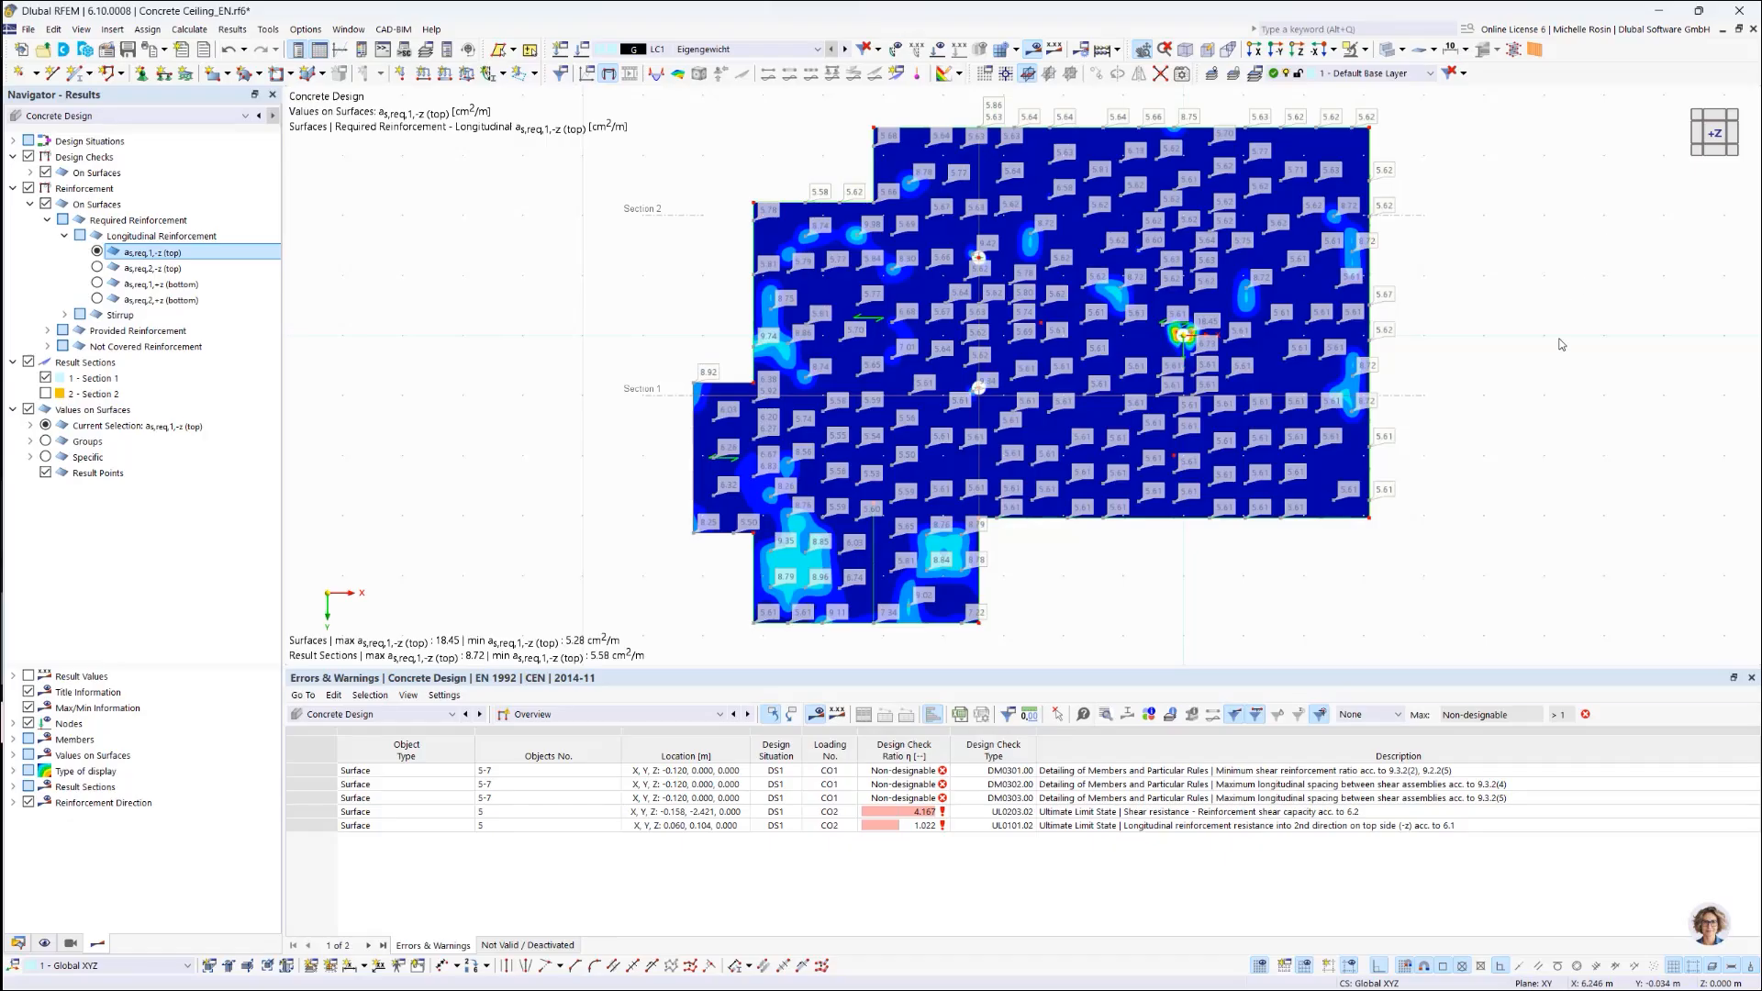
pyautogui.moveTo(1566, 346)
pyautogui.keyDown('ctrl'); pyautogui.mouseDown(button='middle')
pyautogui.moveTo(1504, 459)
pyautogui.moveTo(1567, 317)
pyautogui.moveTo(1579, 345)
pyautogui.mouseUp(button='middle'); pyautogui.keyUp('ctrl')
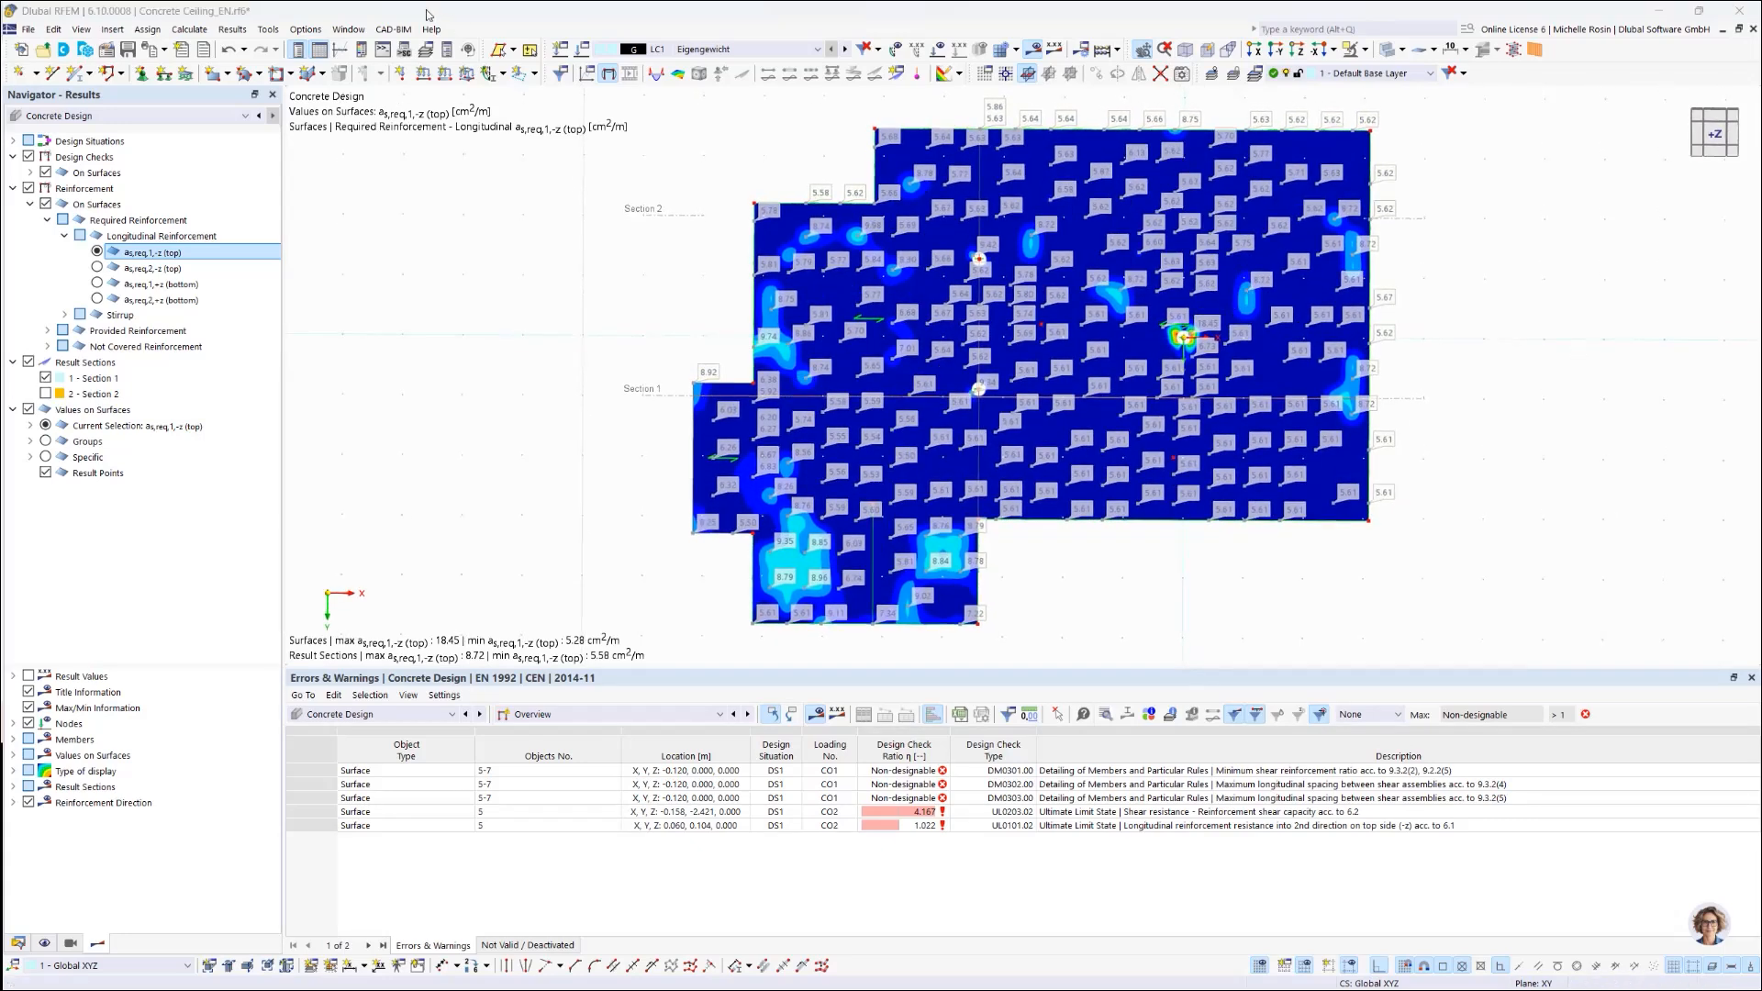
pyautogui.click(84, 30)
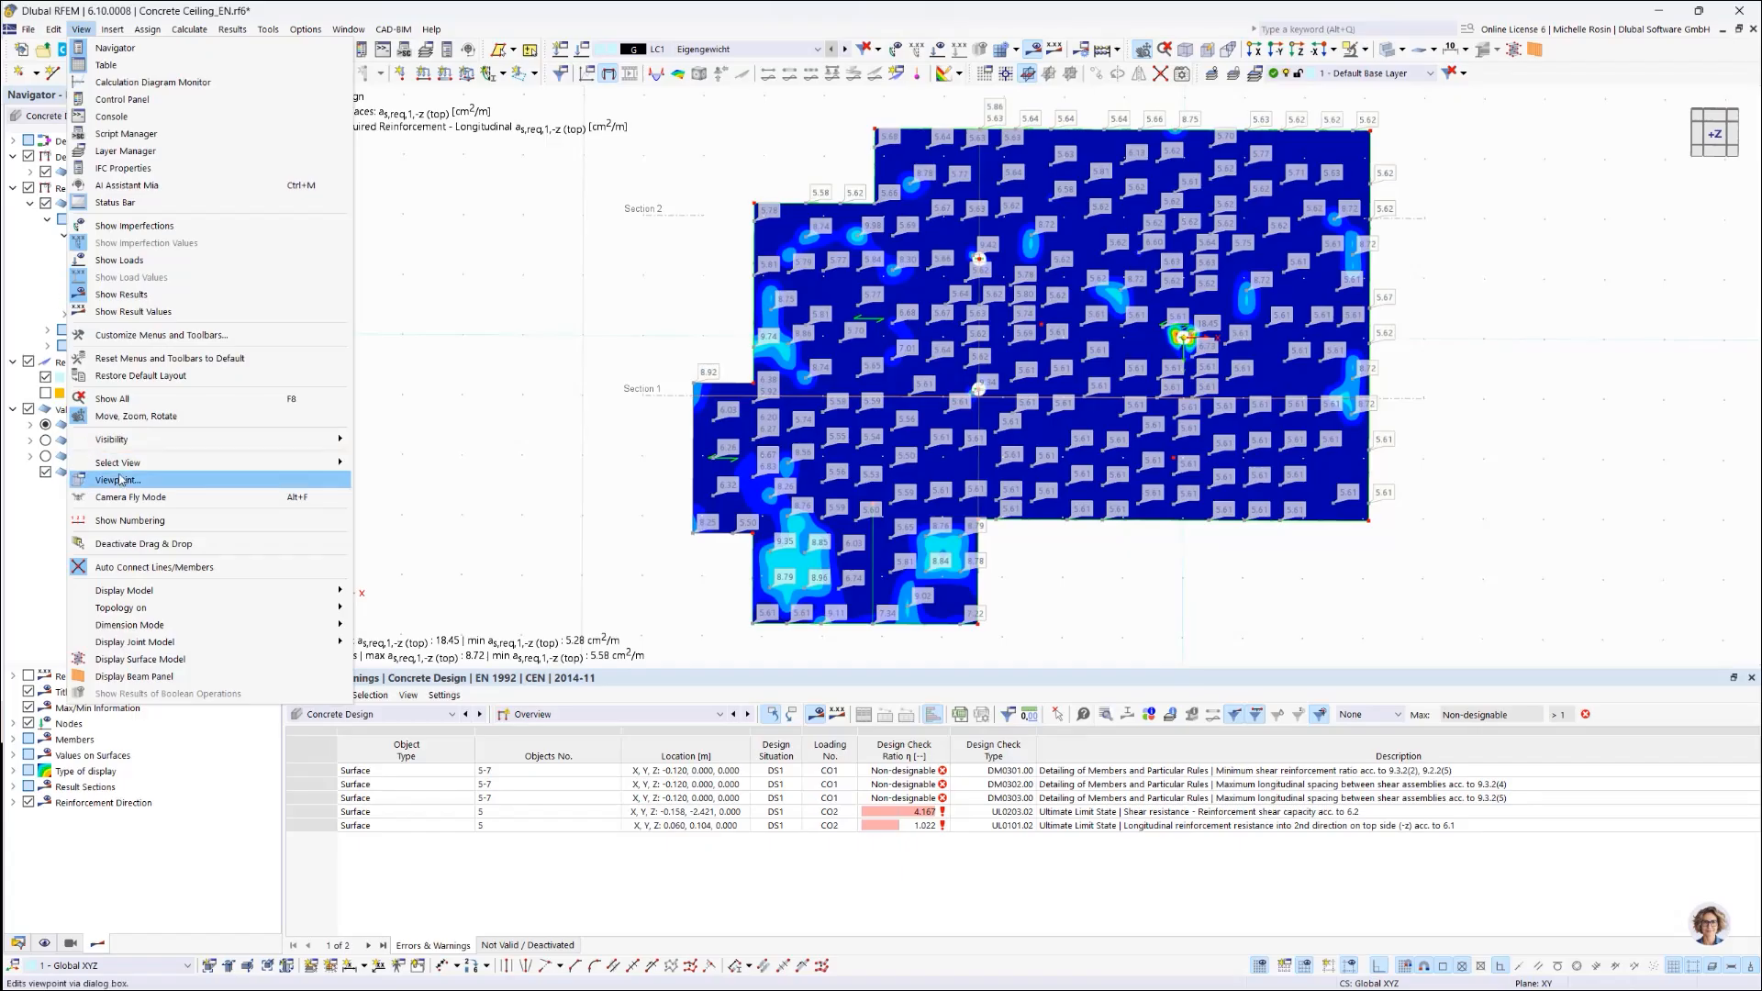
# Step: Set the viewpoint to α 90° and β 180°, apply it, and pan the slab left
pyautogui.click(168, 484)
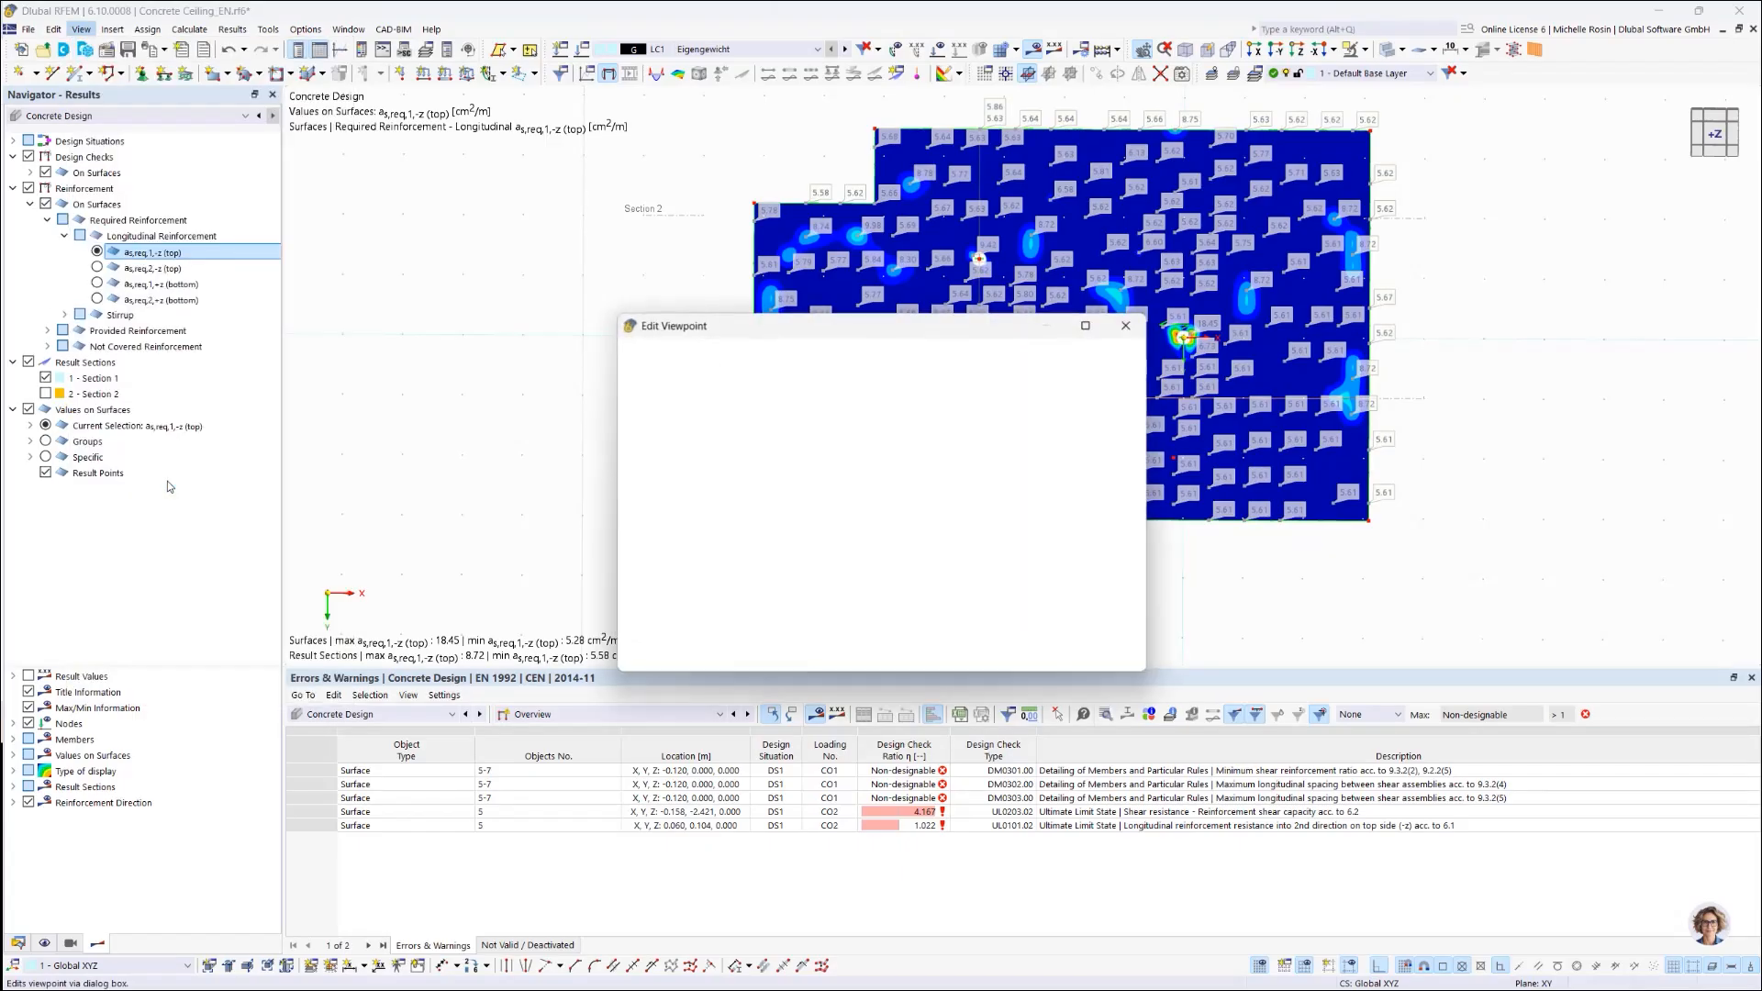
pyautogui.click(677, 376)
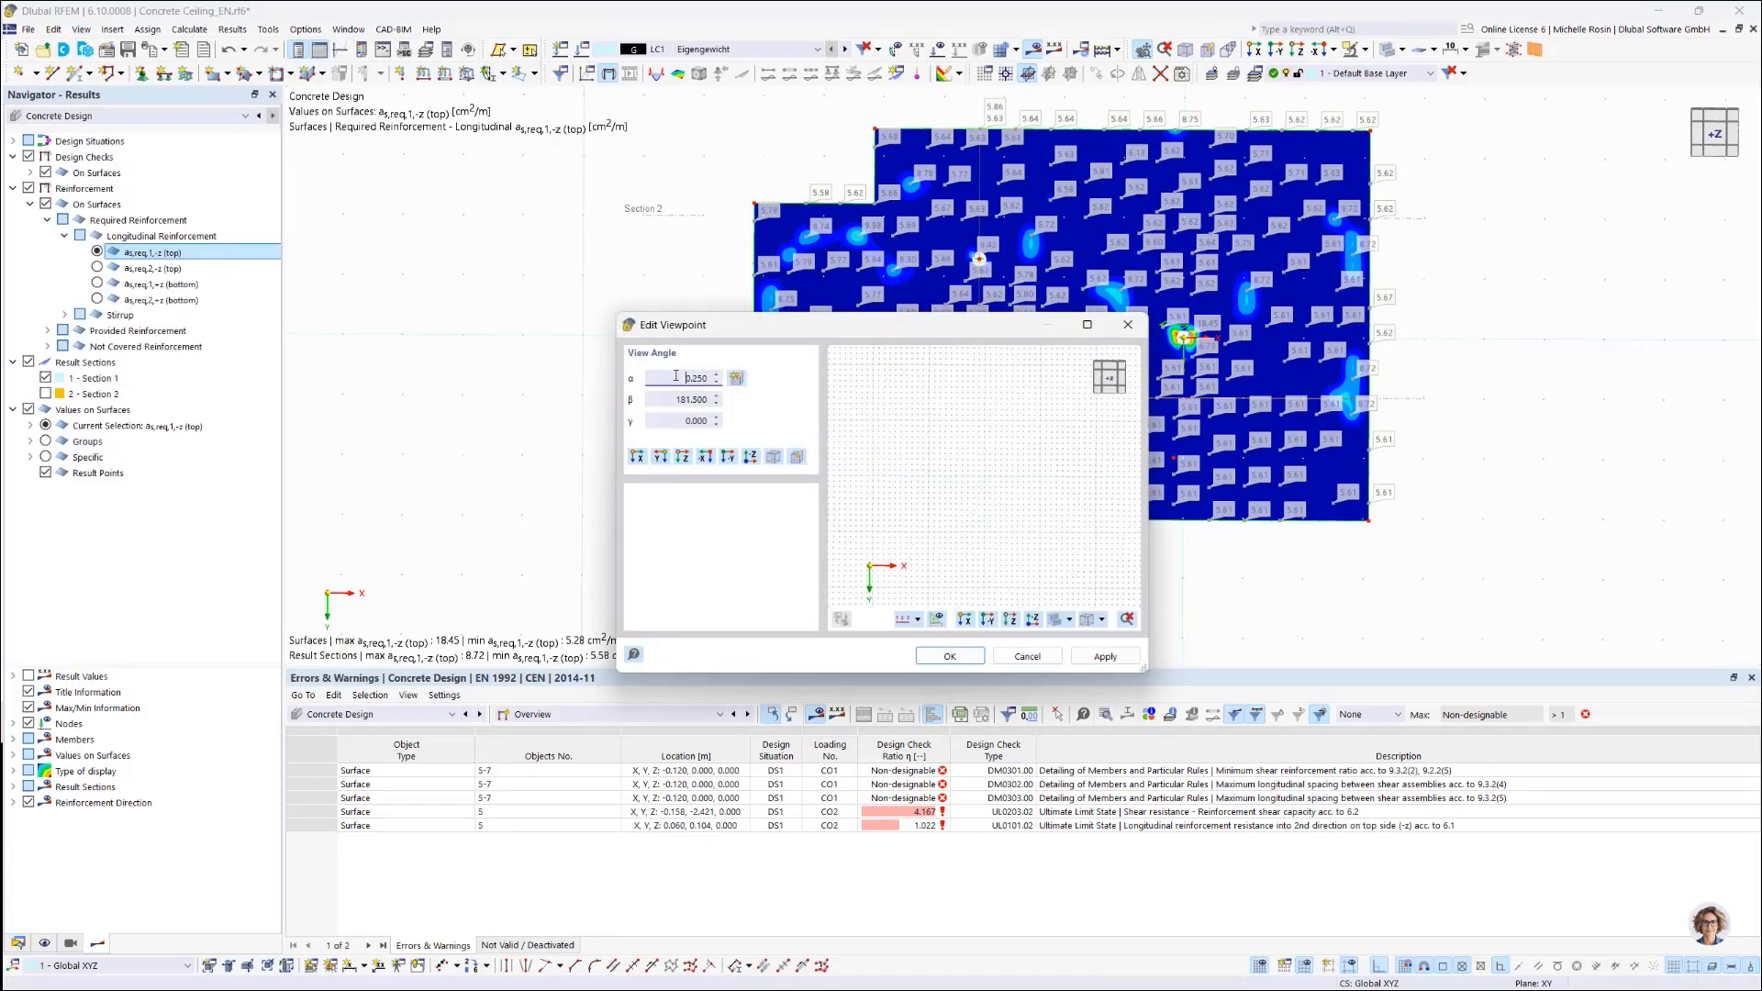
pyautogui.doubleClick(677, 377)
pyautogui.write('90')
pyautogui.press('Tab')
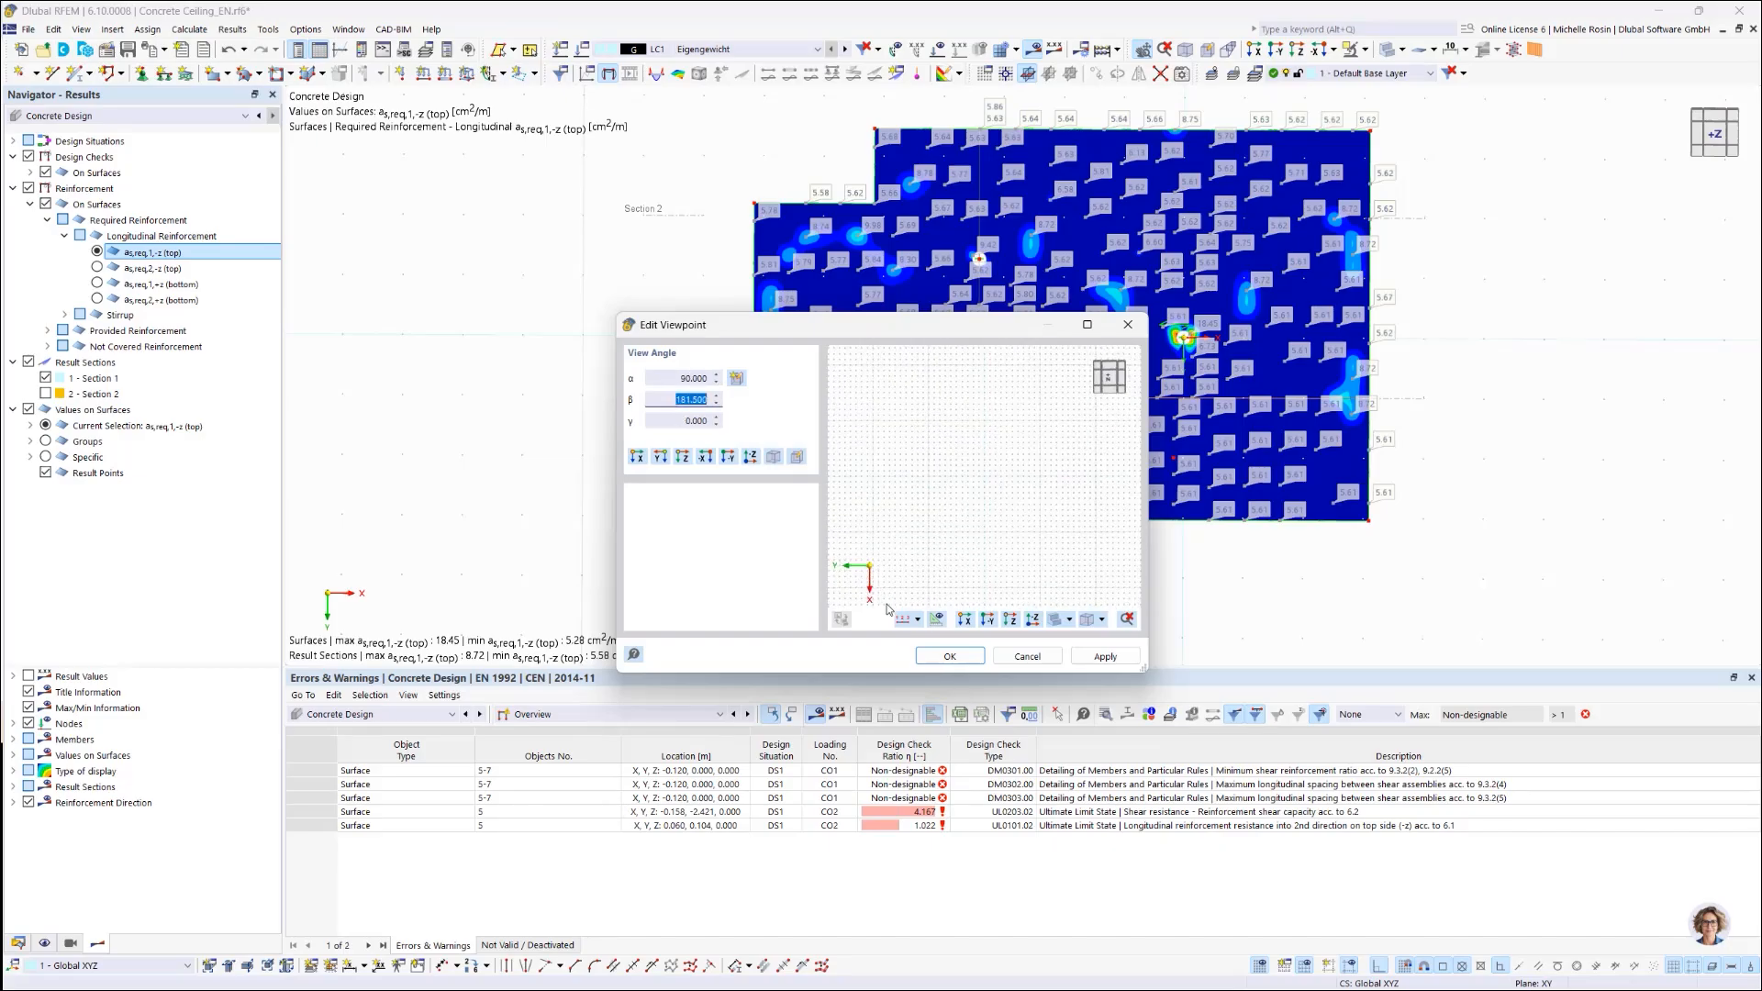
pyautogui.click(937, 620)
pyautogui.click(665, 405)
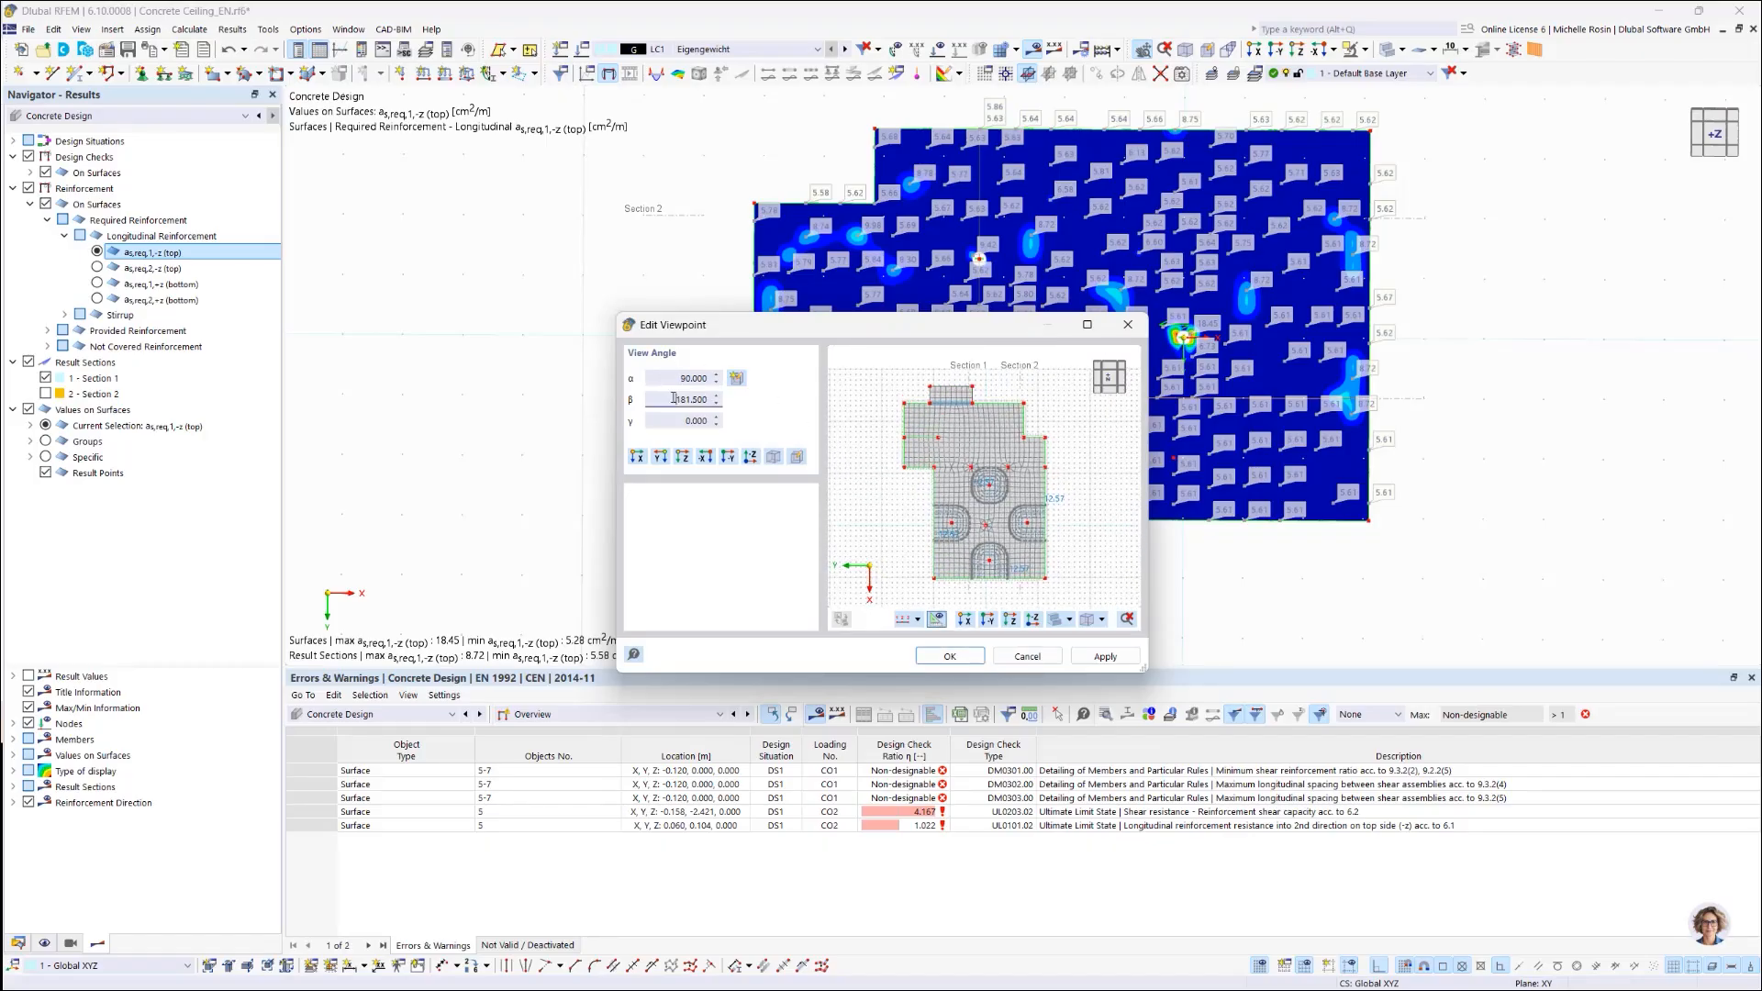
pyautogui.doubleClick(673, 398)
pyautogui.write('180')
pyautogui.click(941, 624)
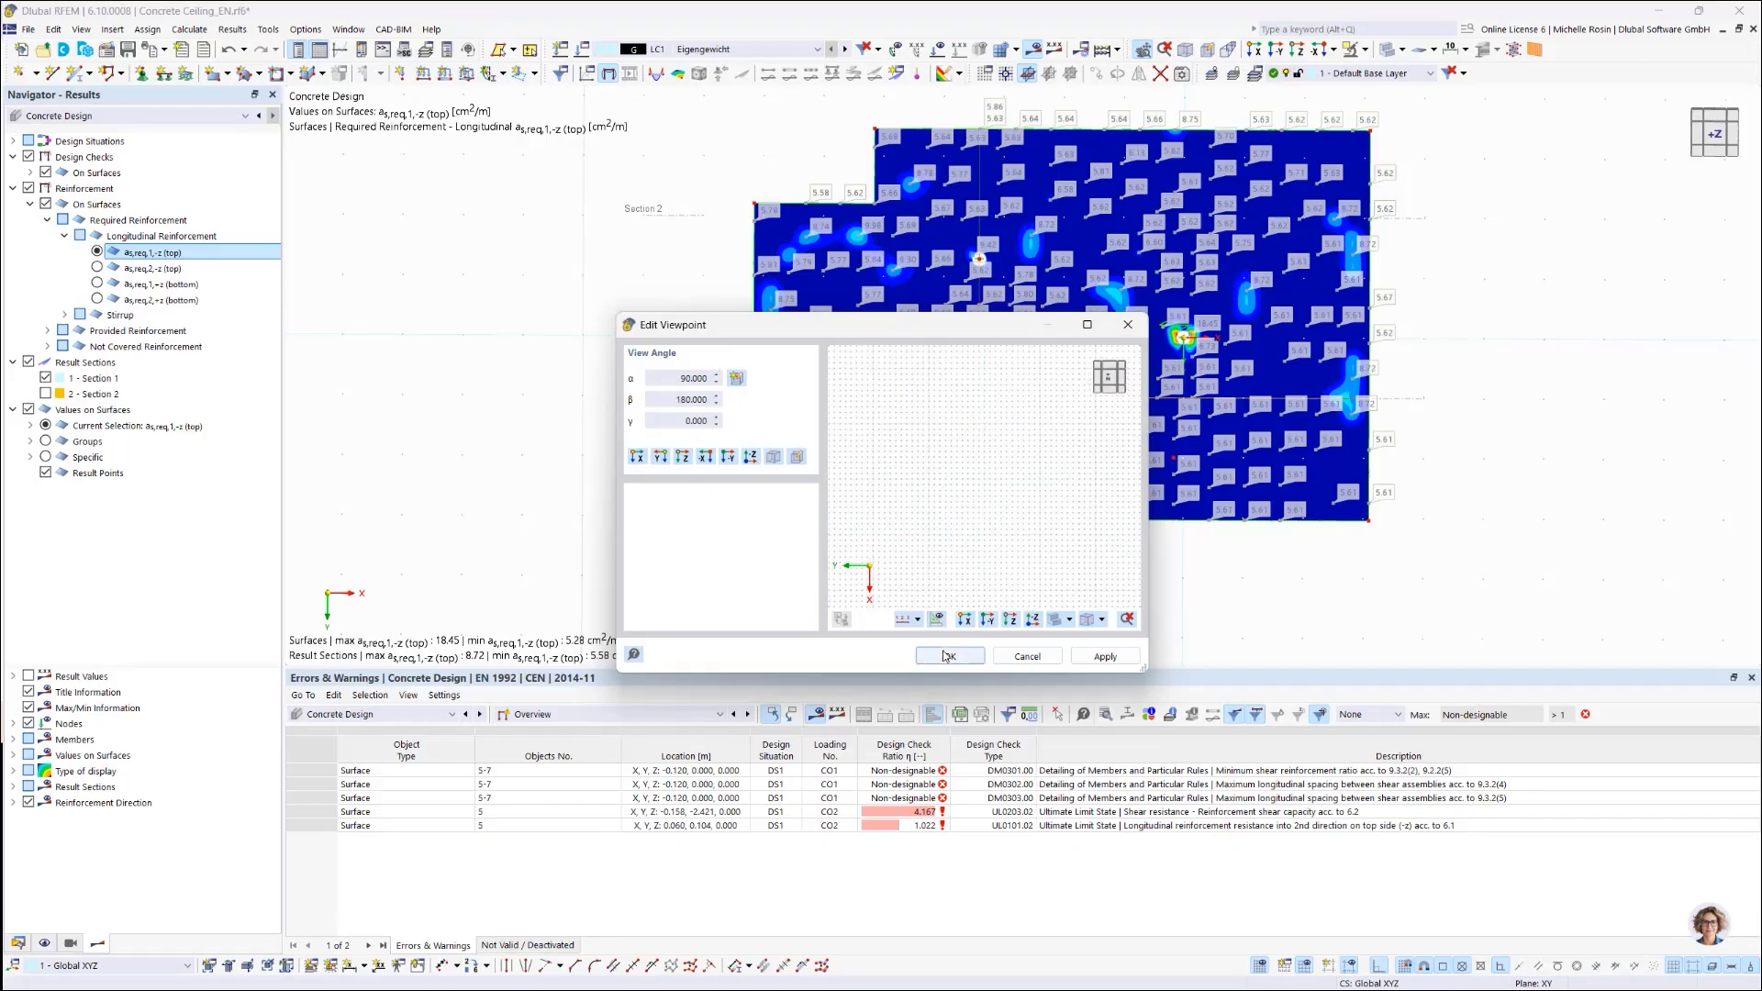
pyautogui.click(1106, 657)
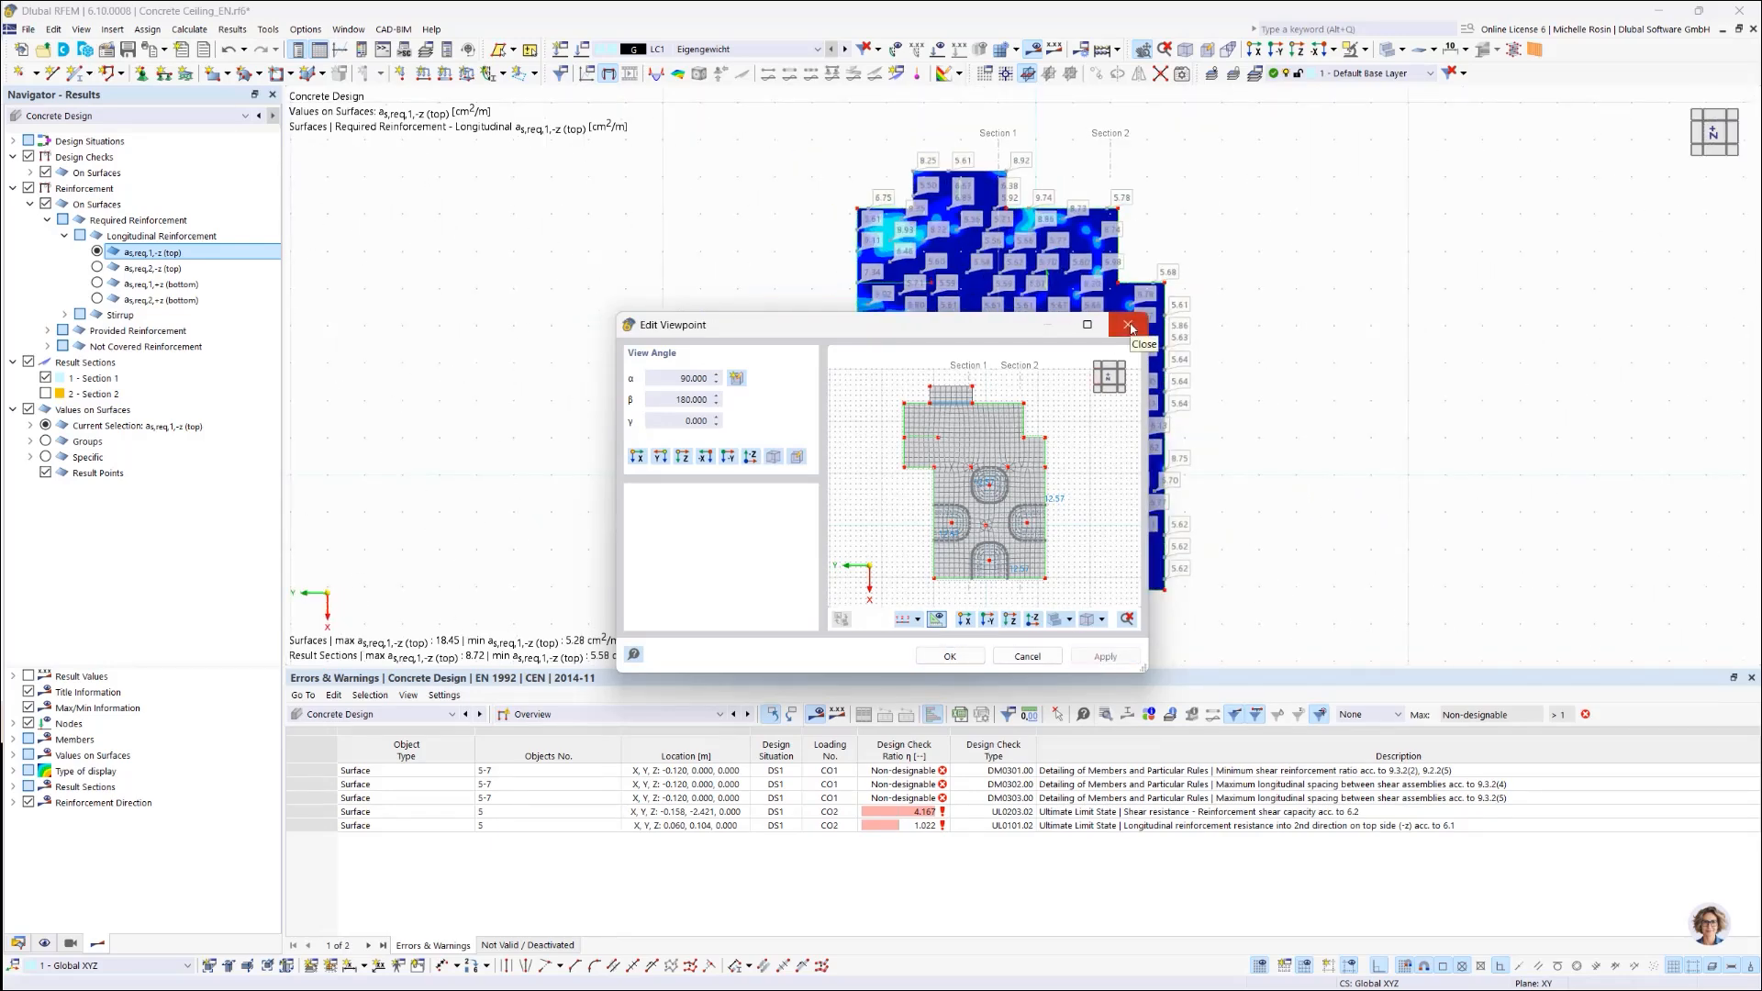
pyautogui.click(952, 657)
pyautogui.moveTo(1266, 421); pyautogui.dragTo(674, 404, button='middle')
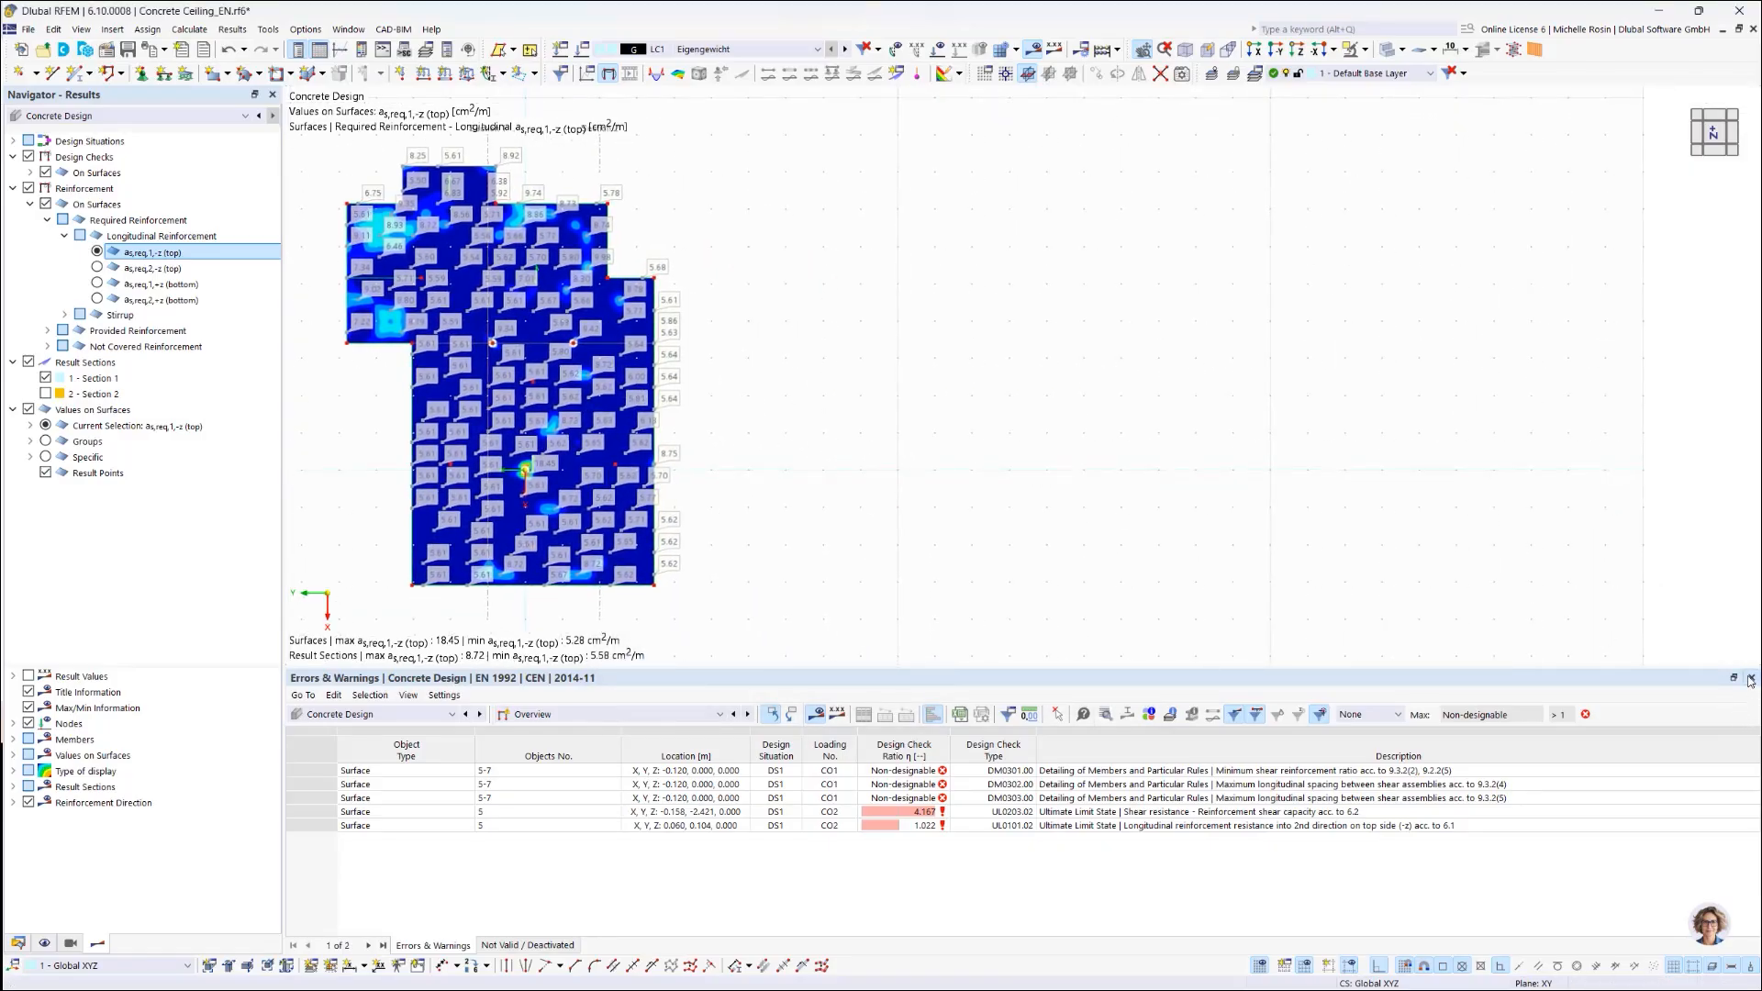
# Step: Close Errors & Warnings, open a second model window, and tile both windows vertically
pyautogui.click(1752, 678)
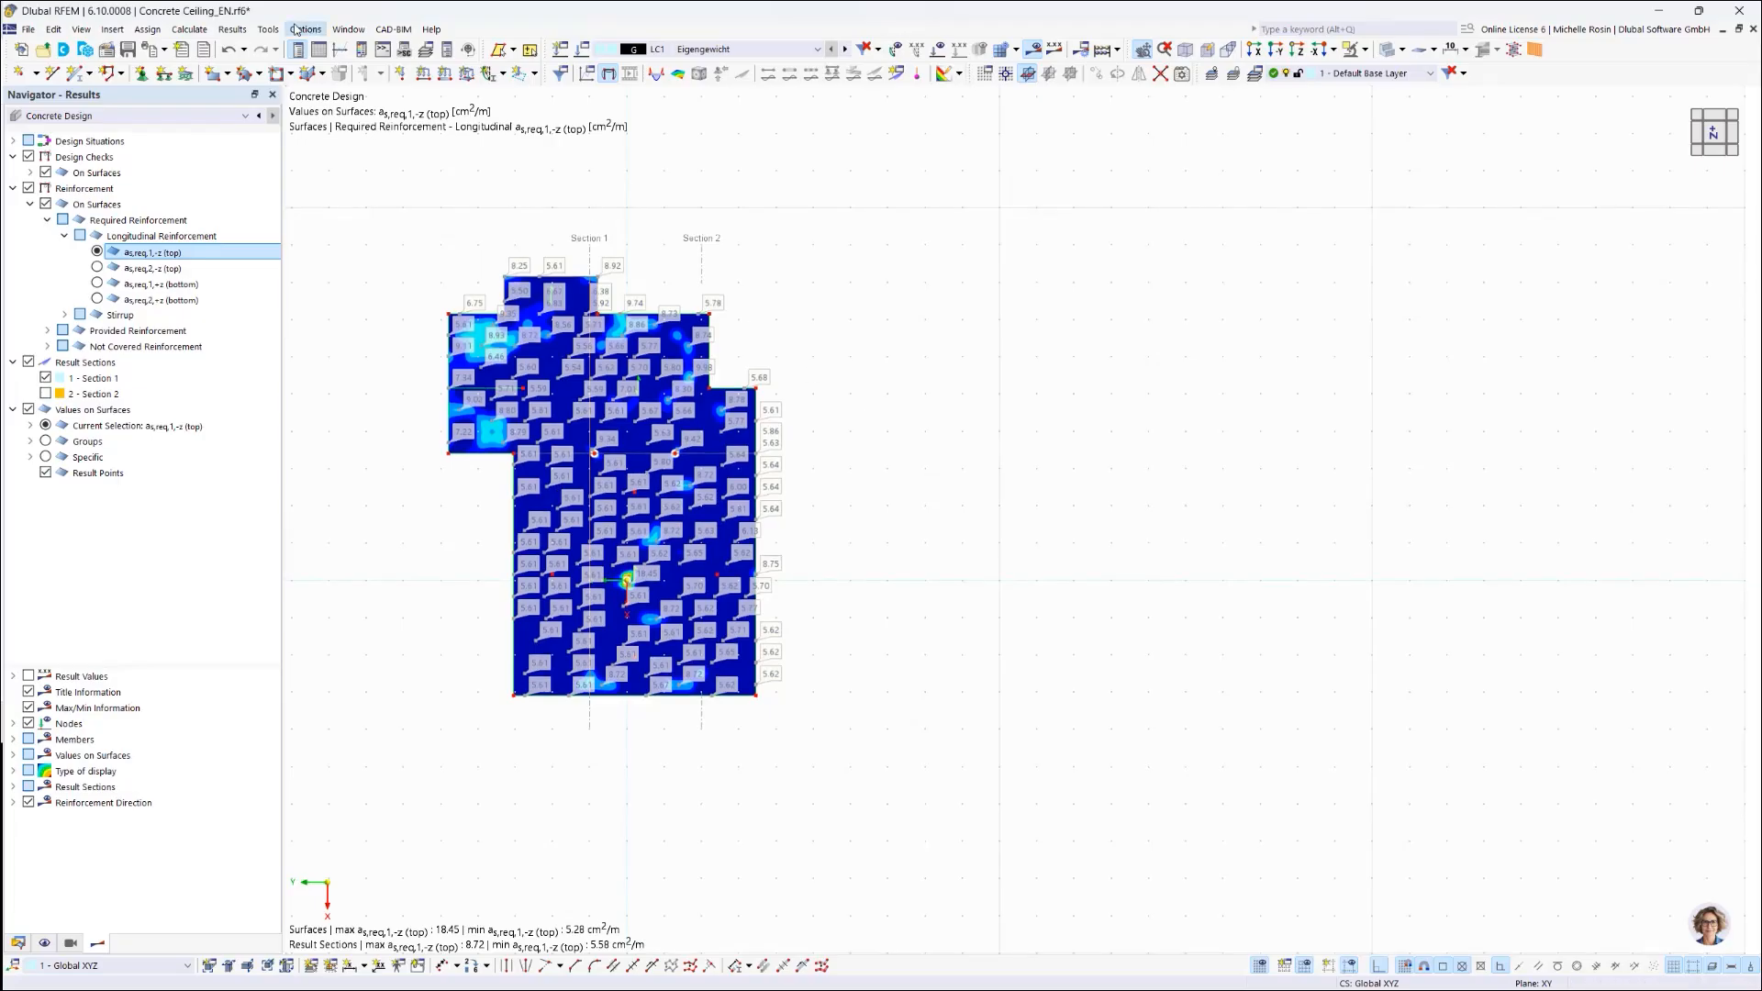
pyautogui.click(349, 33)
pyautogui.click(390, 49)
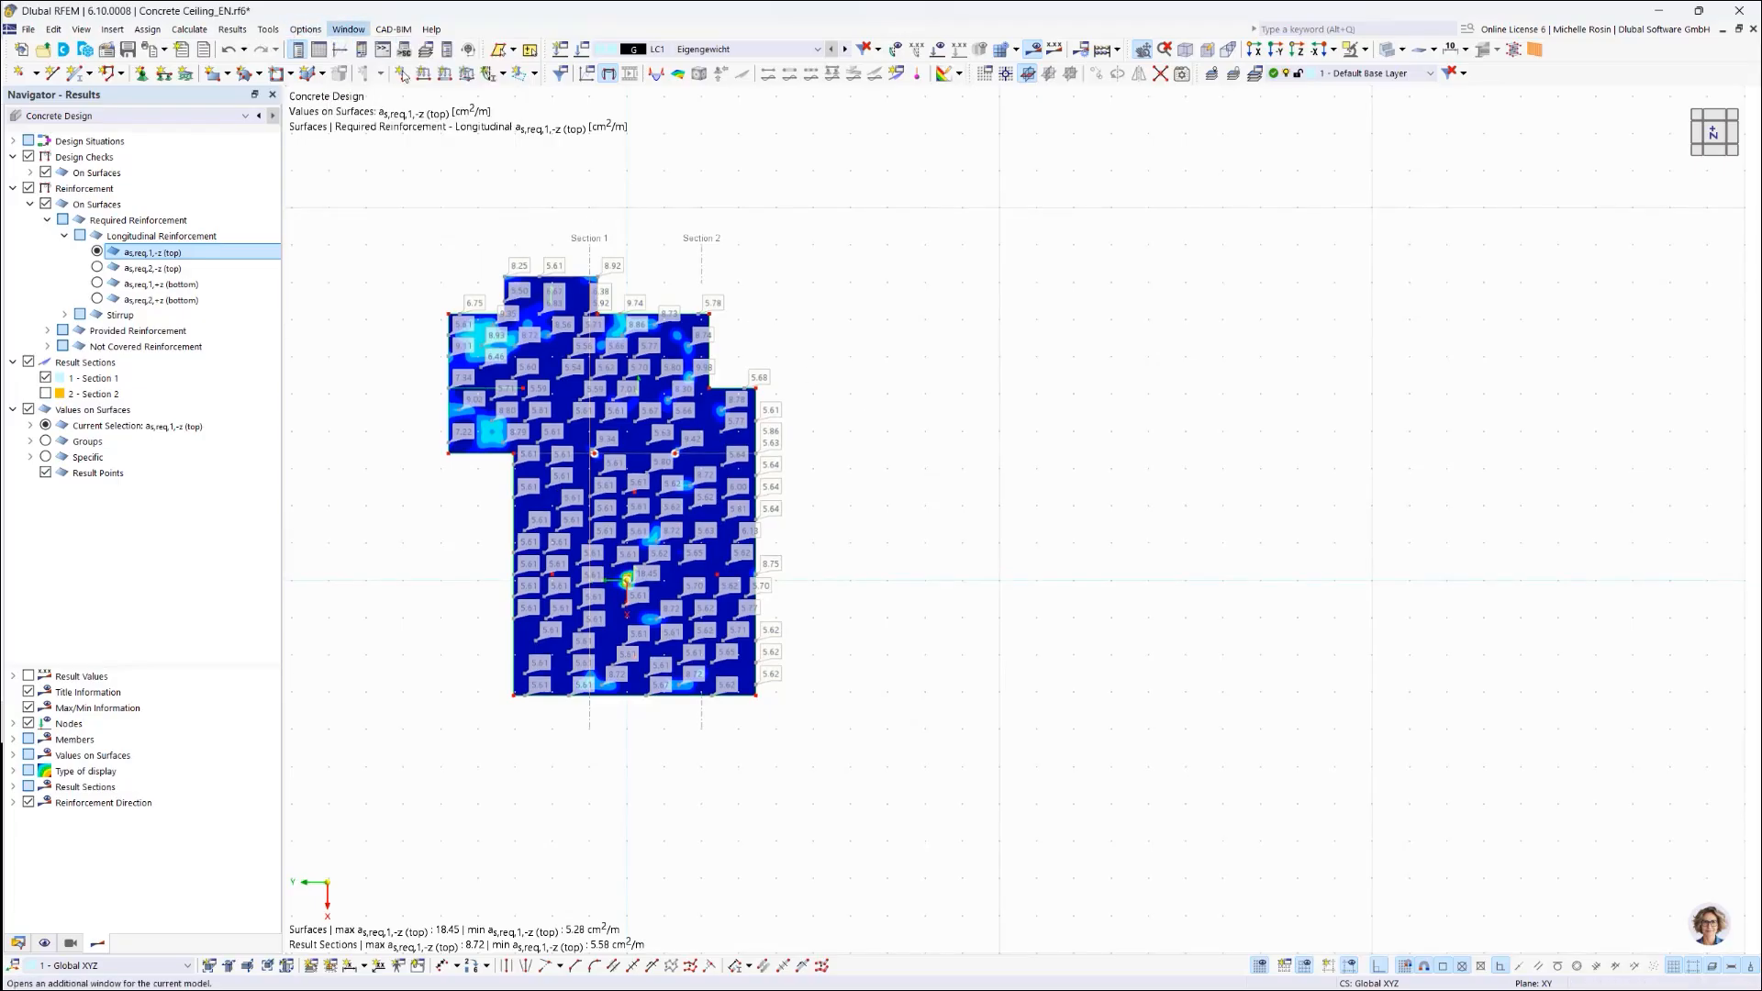
pyautogui.click(349, 31)
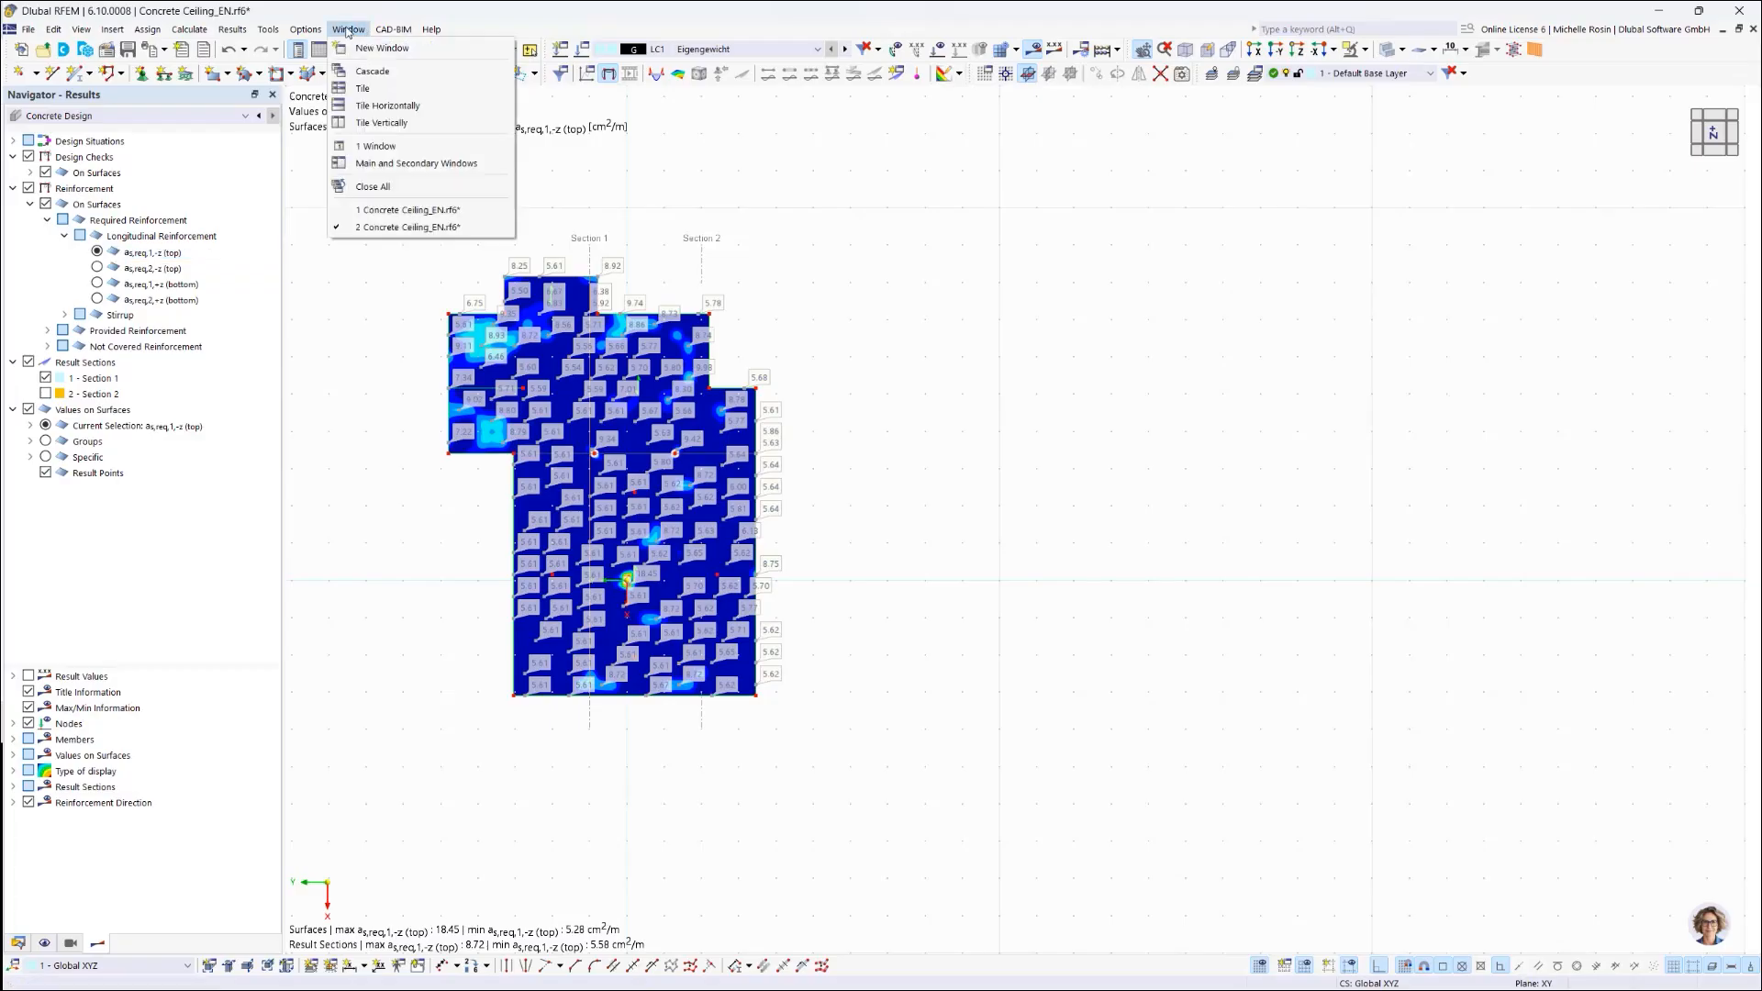
pyautogui.click(382, 123)
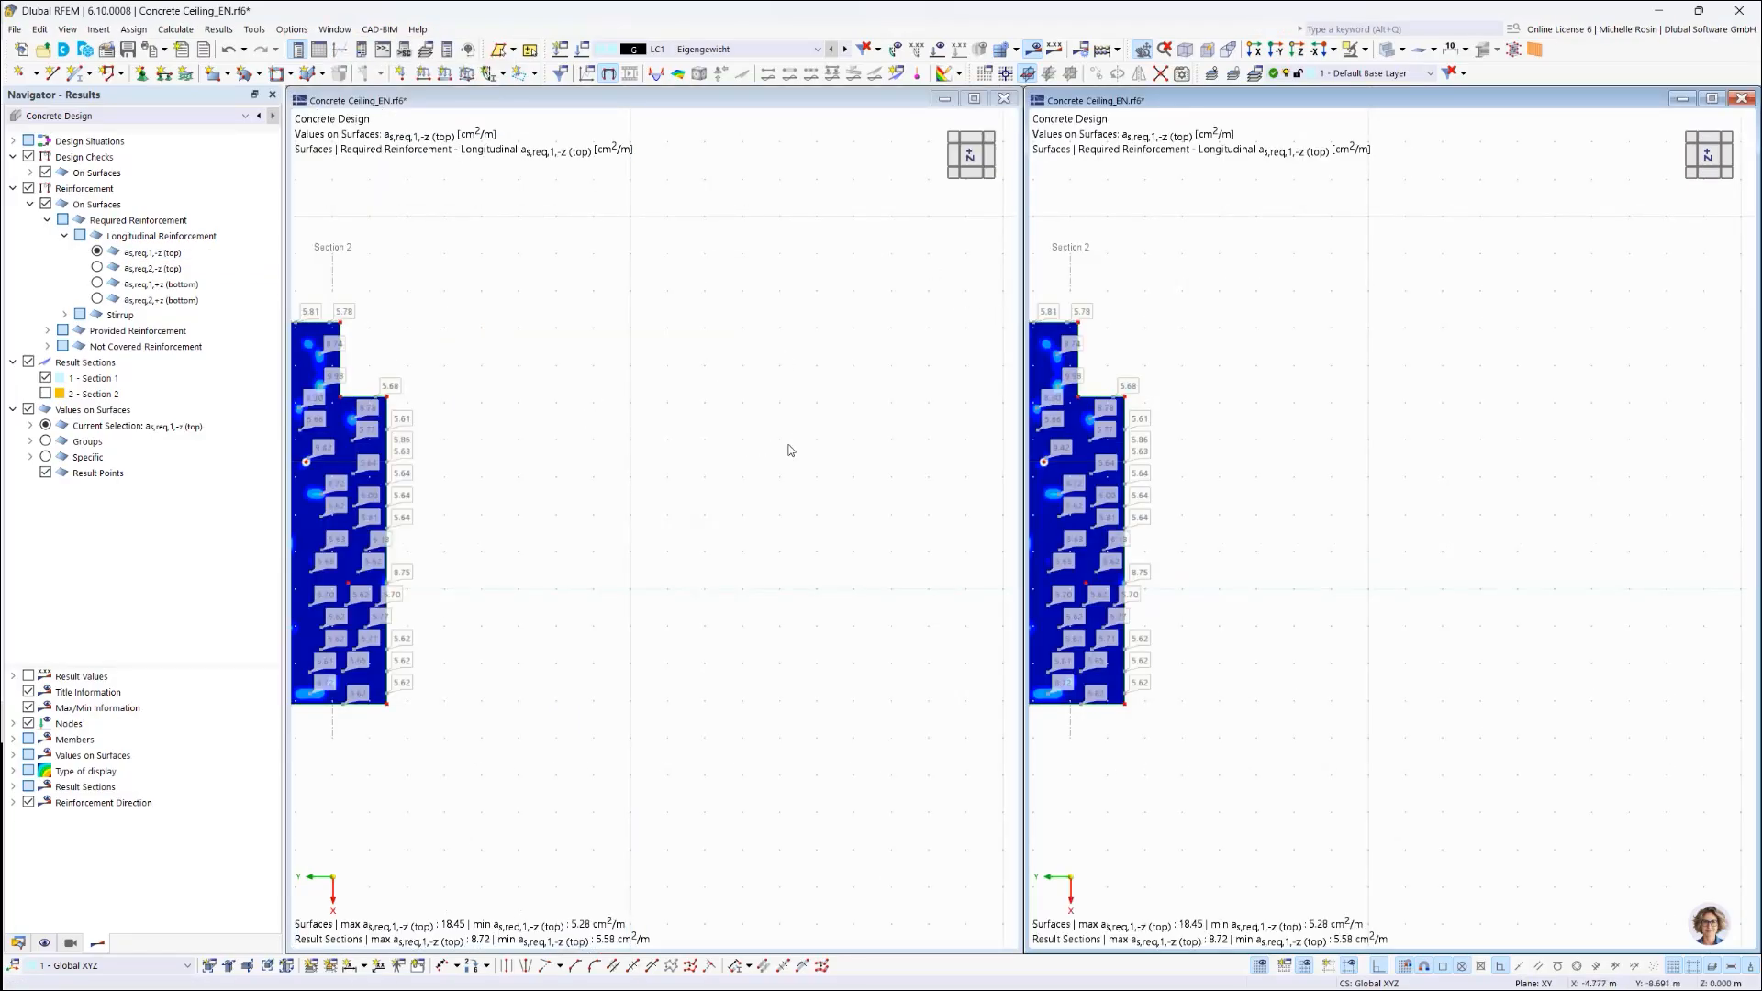
# Step: Fit the slab in both windows and plot as,req,1,+z (bottom) in the right window
pyautogui.moveTo(581, 410); pyautogui.dragTo(984, 430, button='middle')
pyautogui.moveTo(1320, 437); pyautogui.dragTo(1475, 436, button='middle')
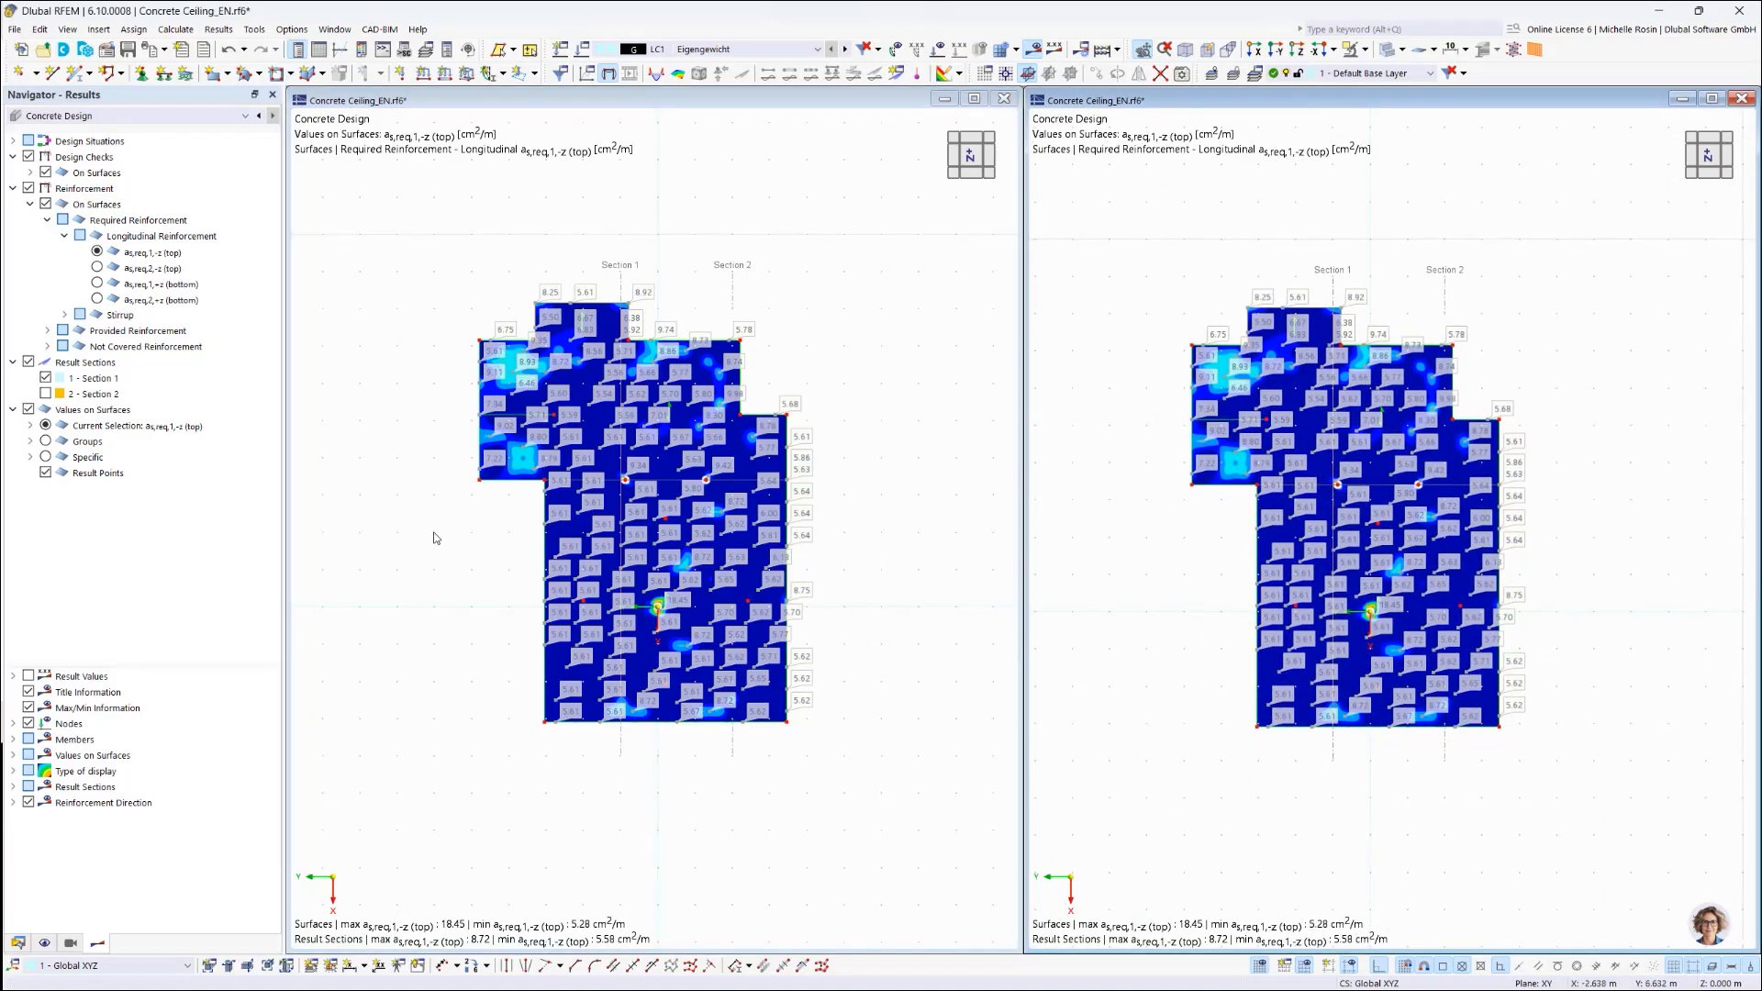
pyautogui.scroll(2, 557, 547)
pyautogui.scroll(2, 553, 548)
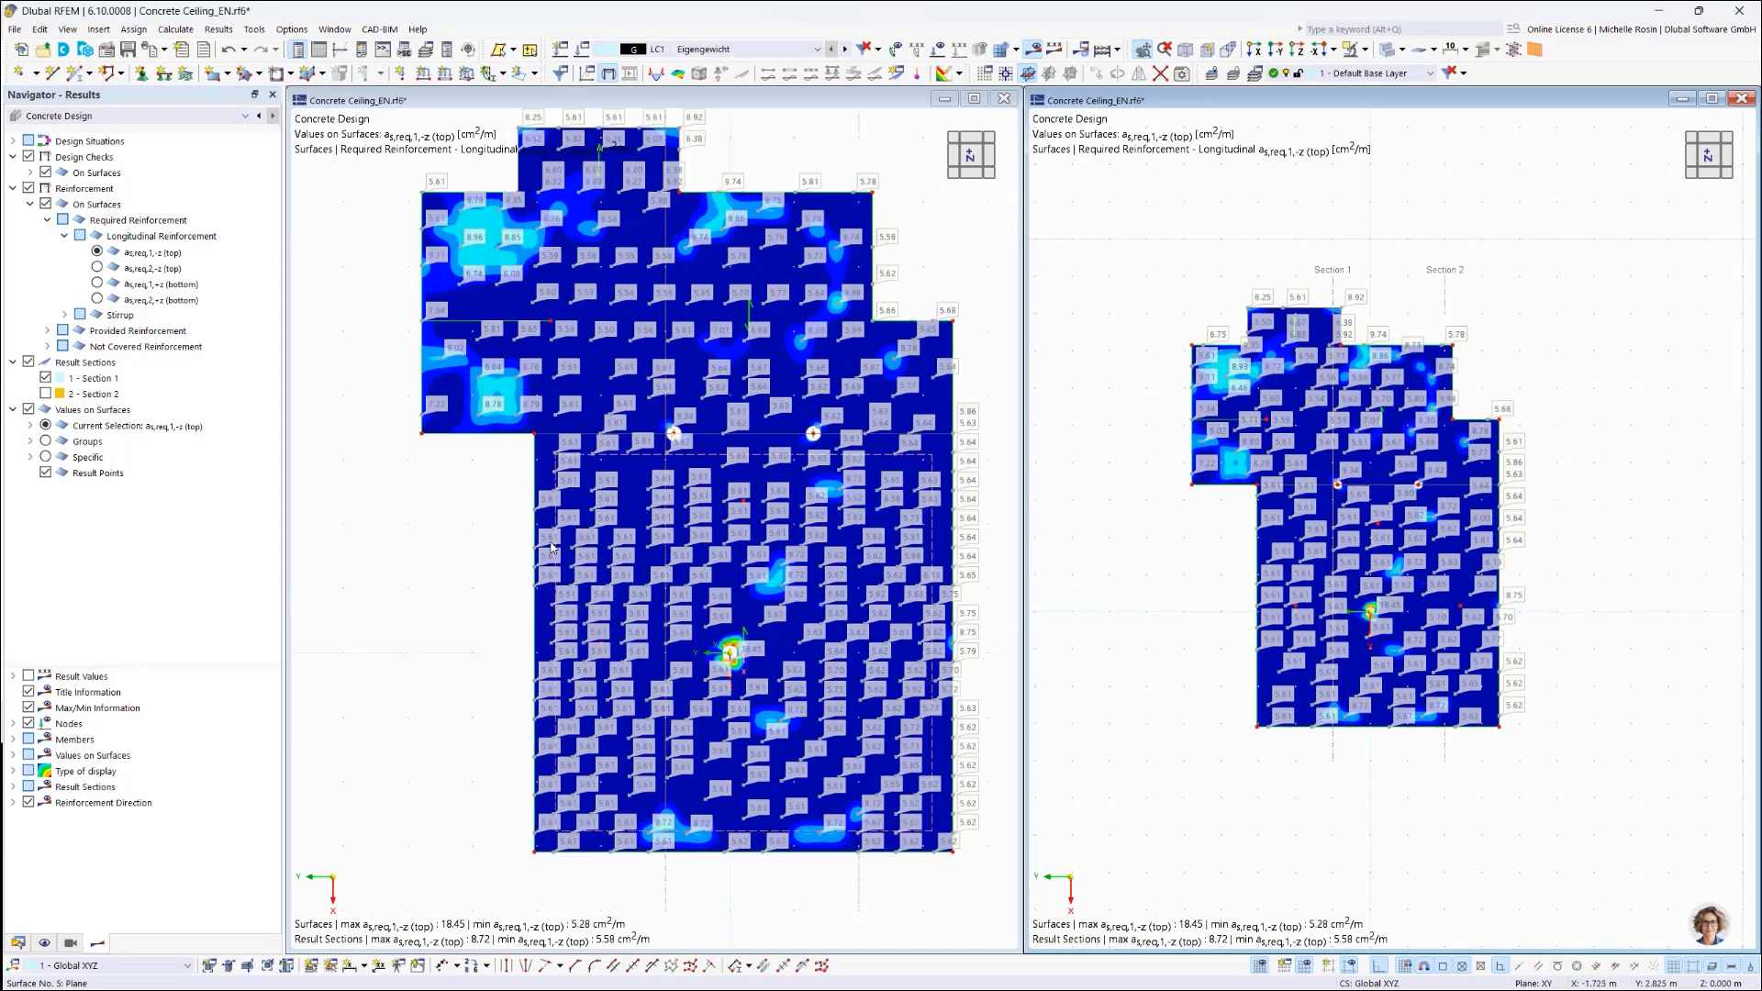
pyautogui.scroll(-2, 418, 611)
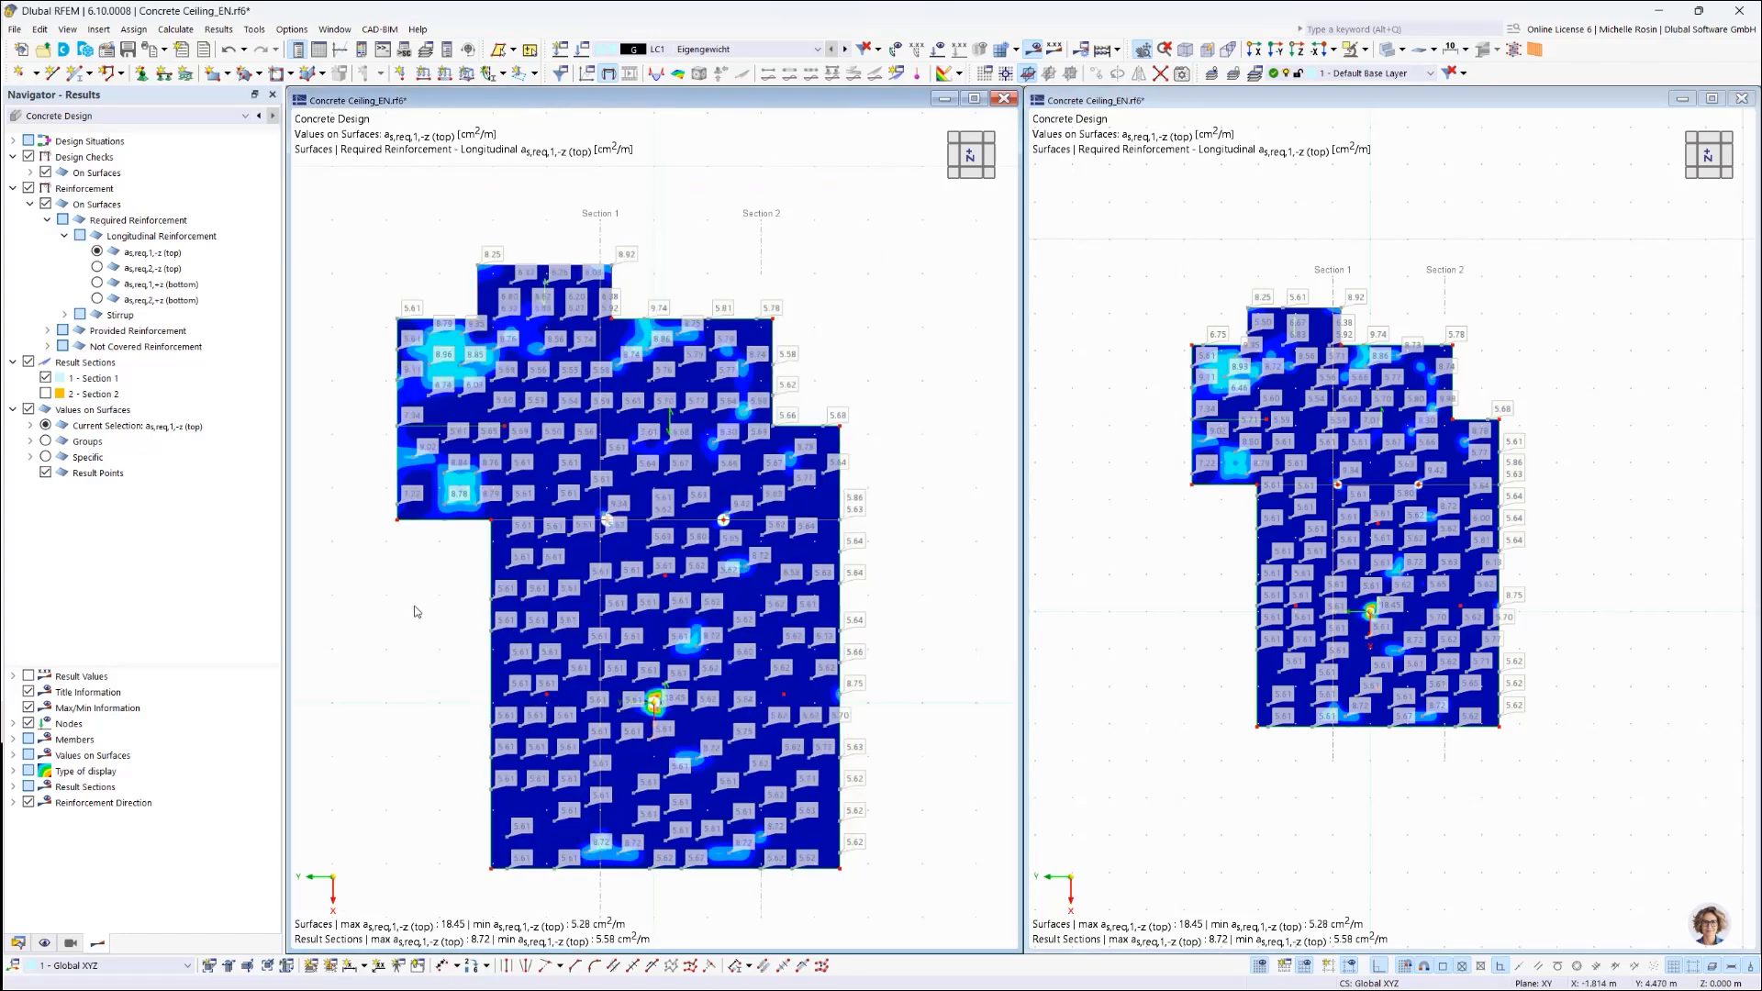
pyautogui.moveTo(420, 578); pyautogui.dragTo(420, 569, button='middle')
pyautogui.moveTo(425, 570)
pyautogui.mouseDown(button='middle')
pyautogui.moveTo(398, 558)
pyautogui.moveTo(394, 581)
pyautogui.mouseUp(button='middle')
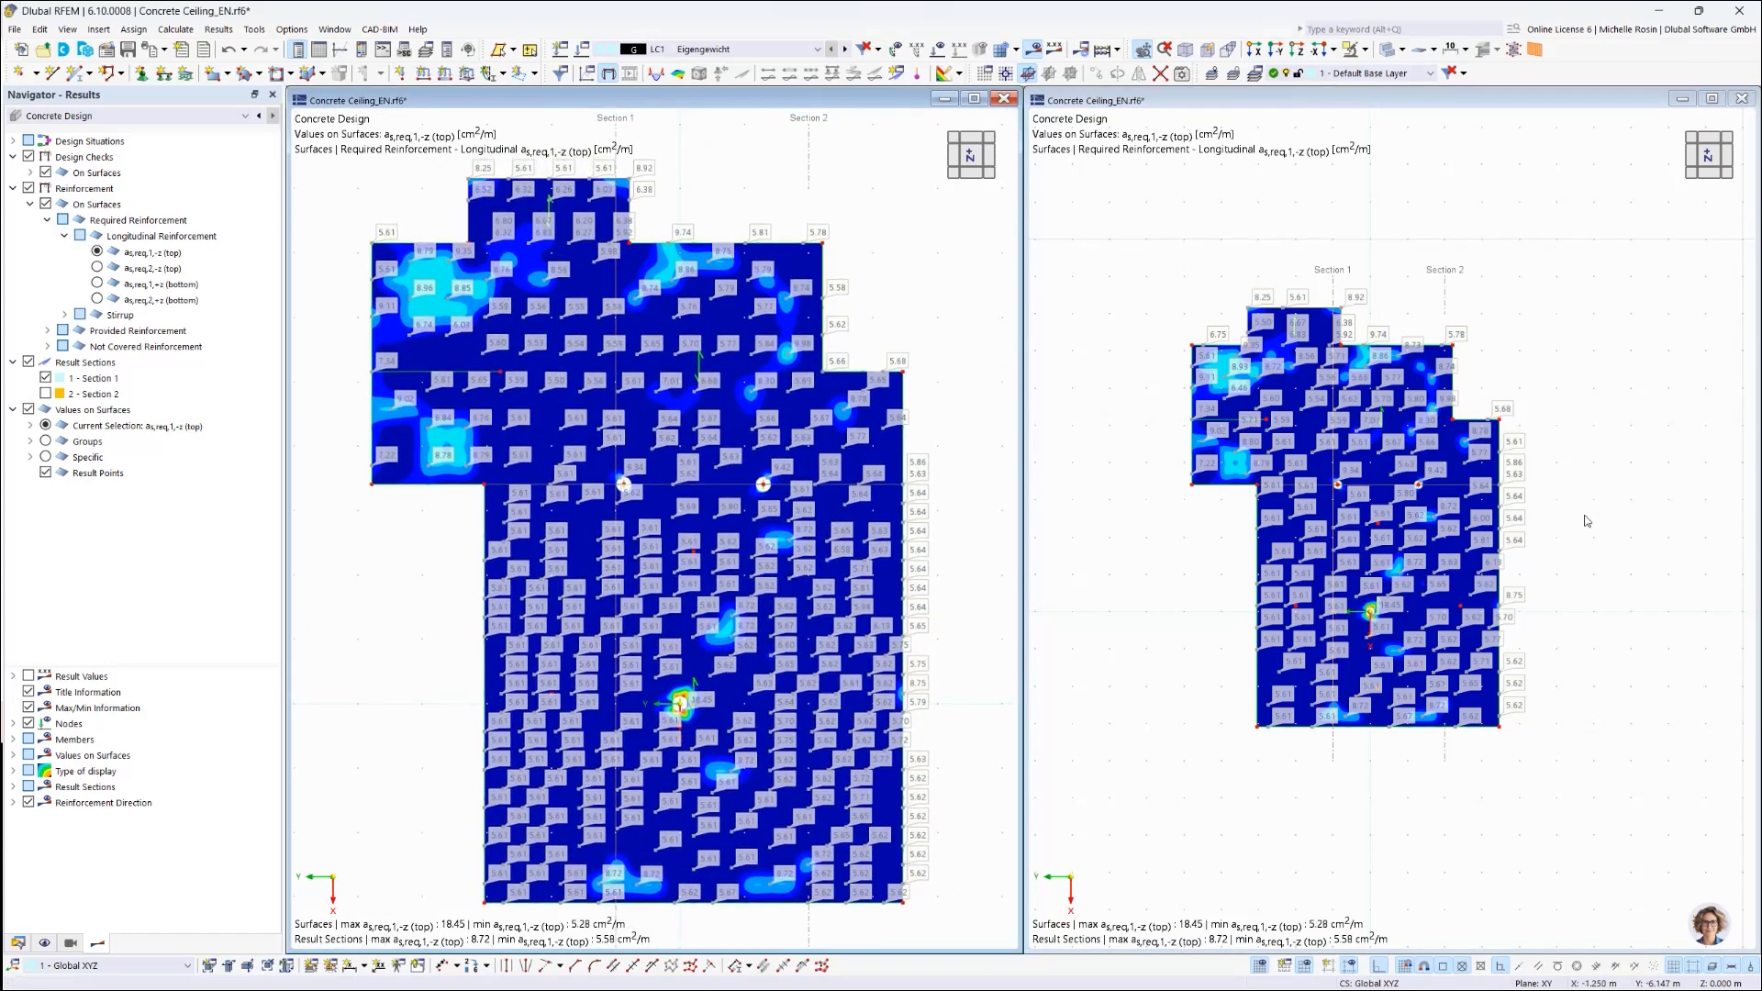
pyautogui.scroll(4, 1548, 507)
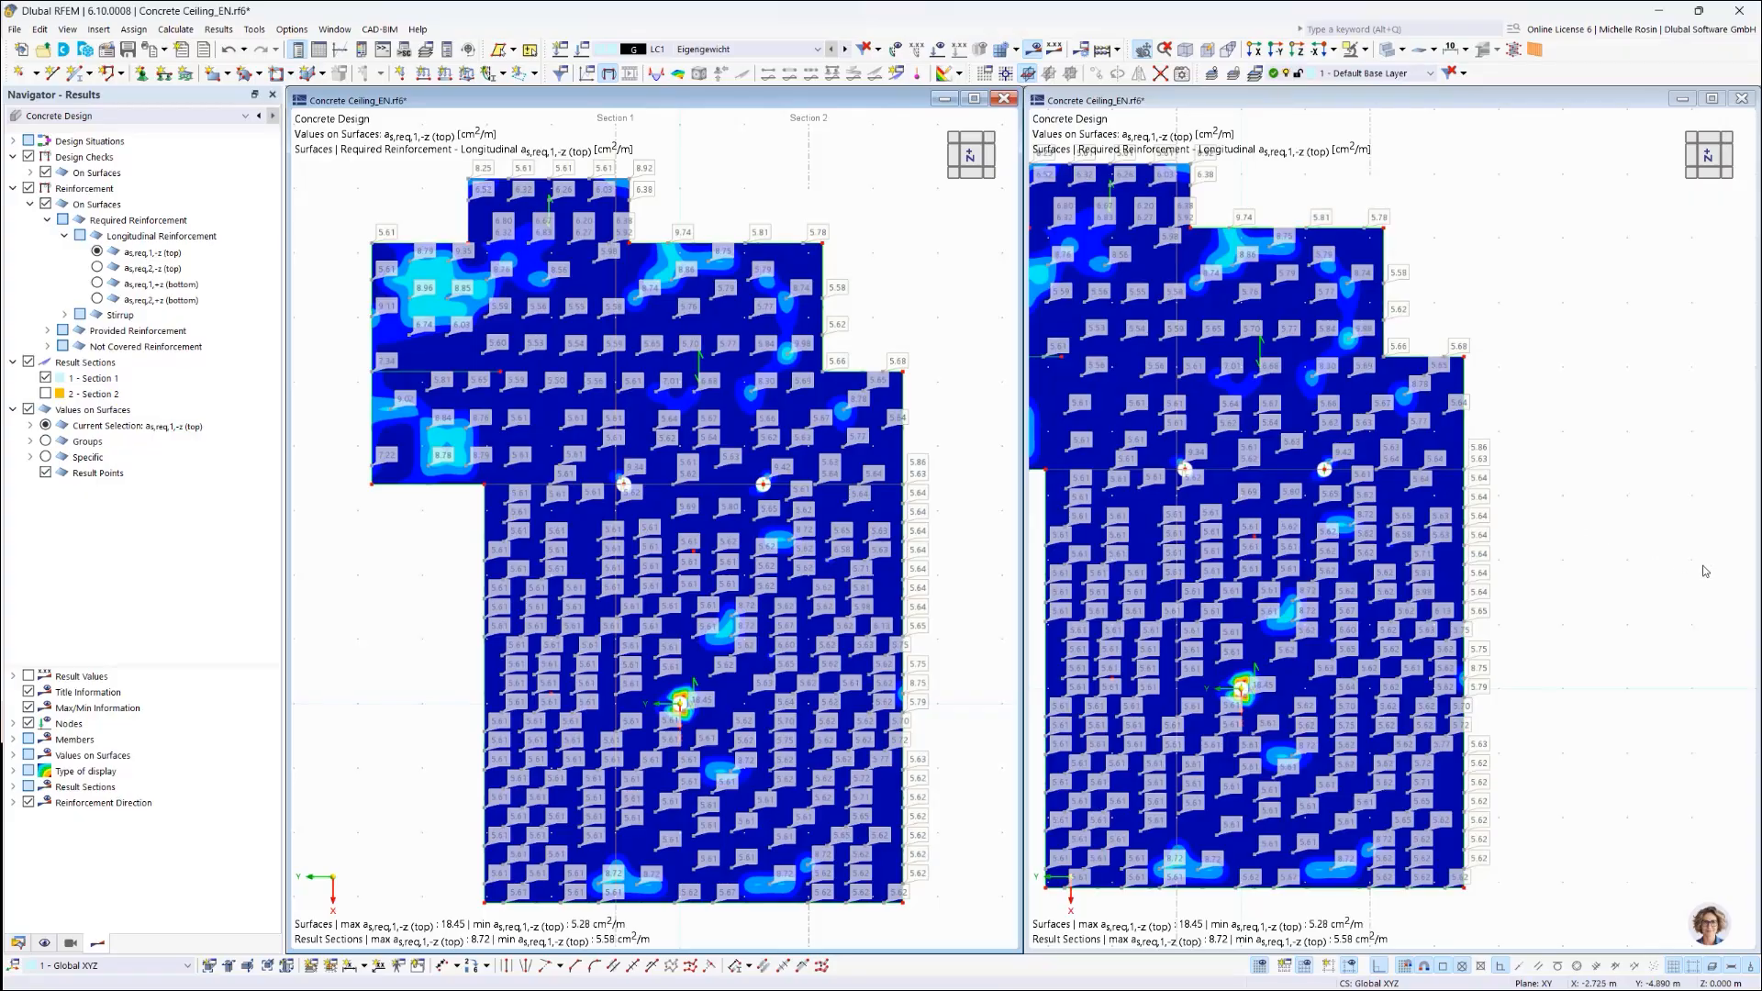
pyautogui.moveTo(1561, 516); pyautogui.dragTo(1718, 536, button='middle')
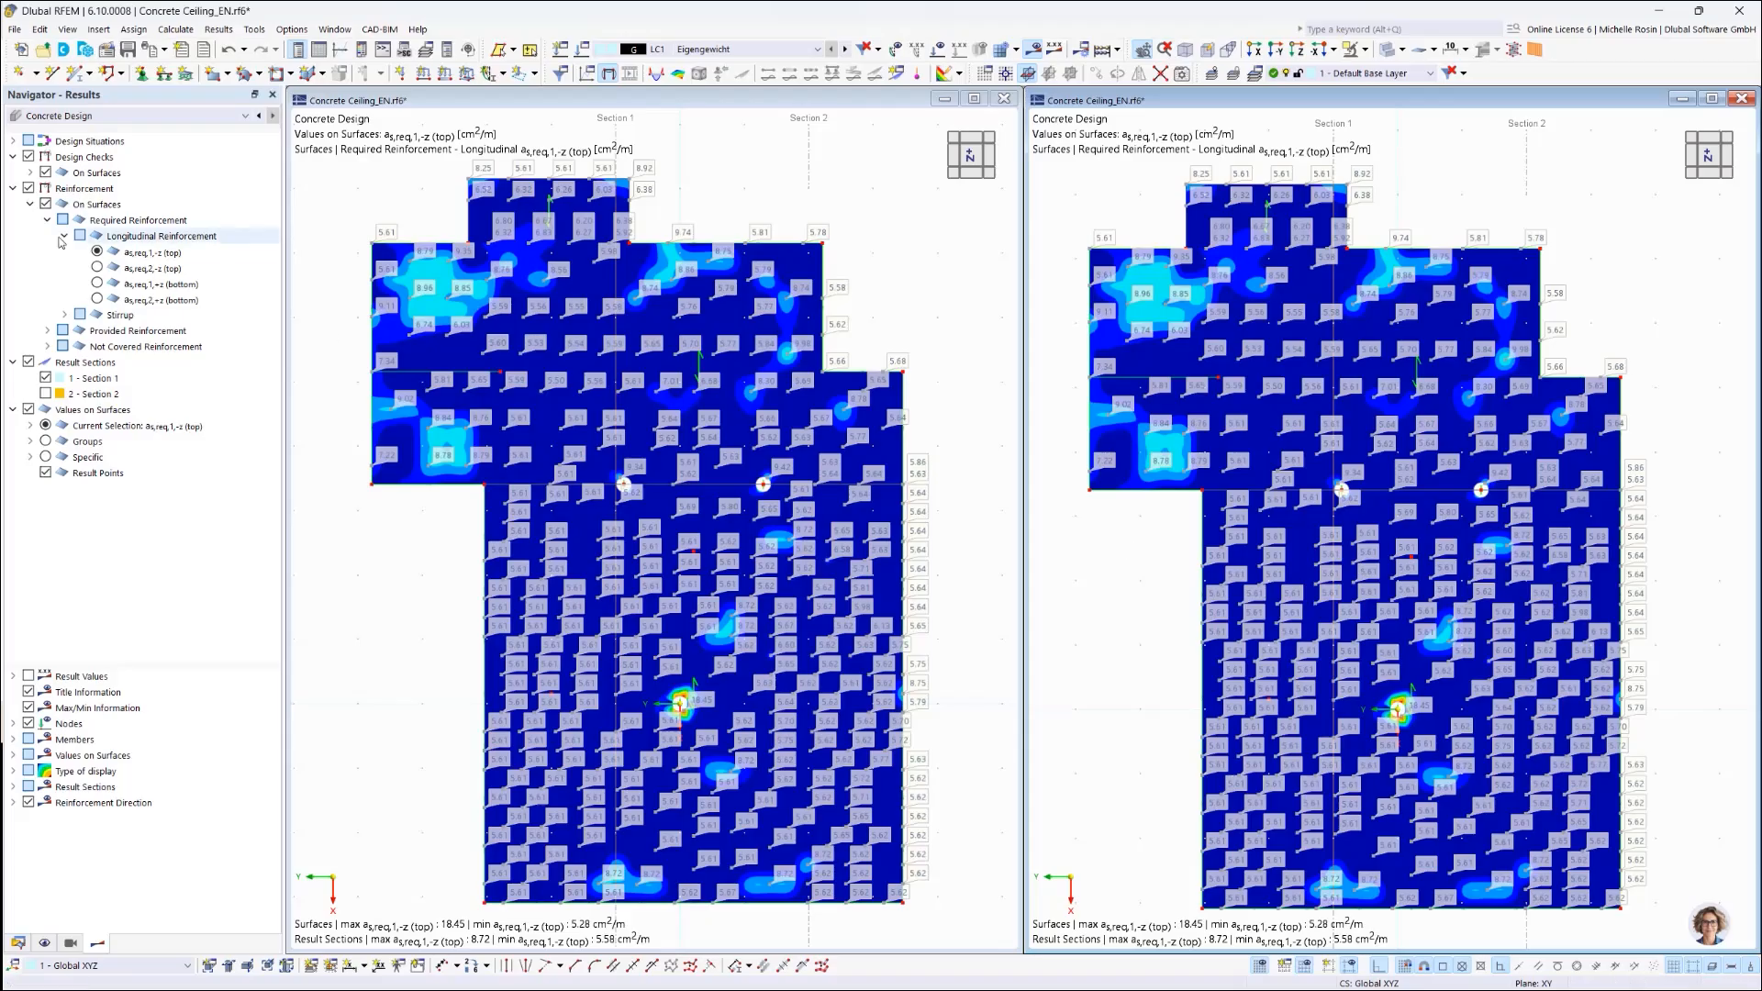
pyautogui.click(97, 284)
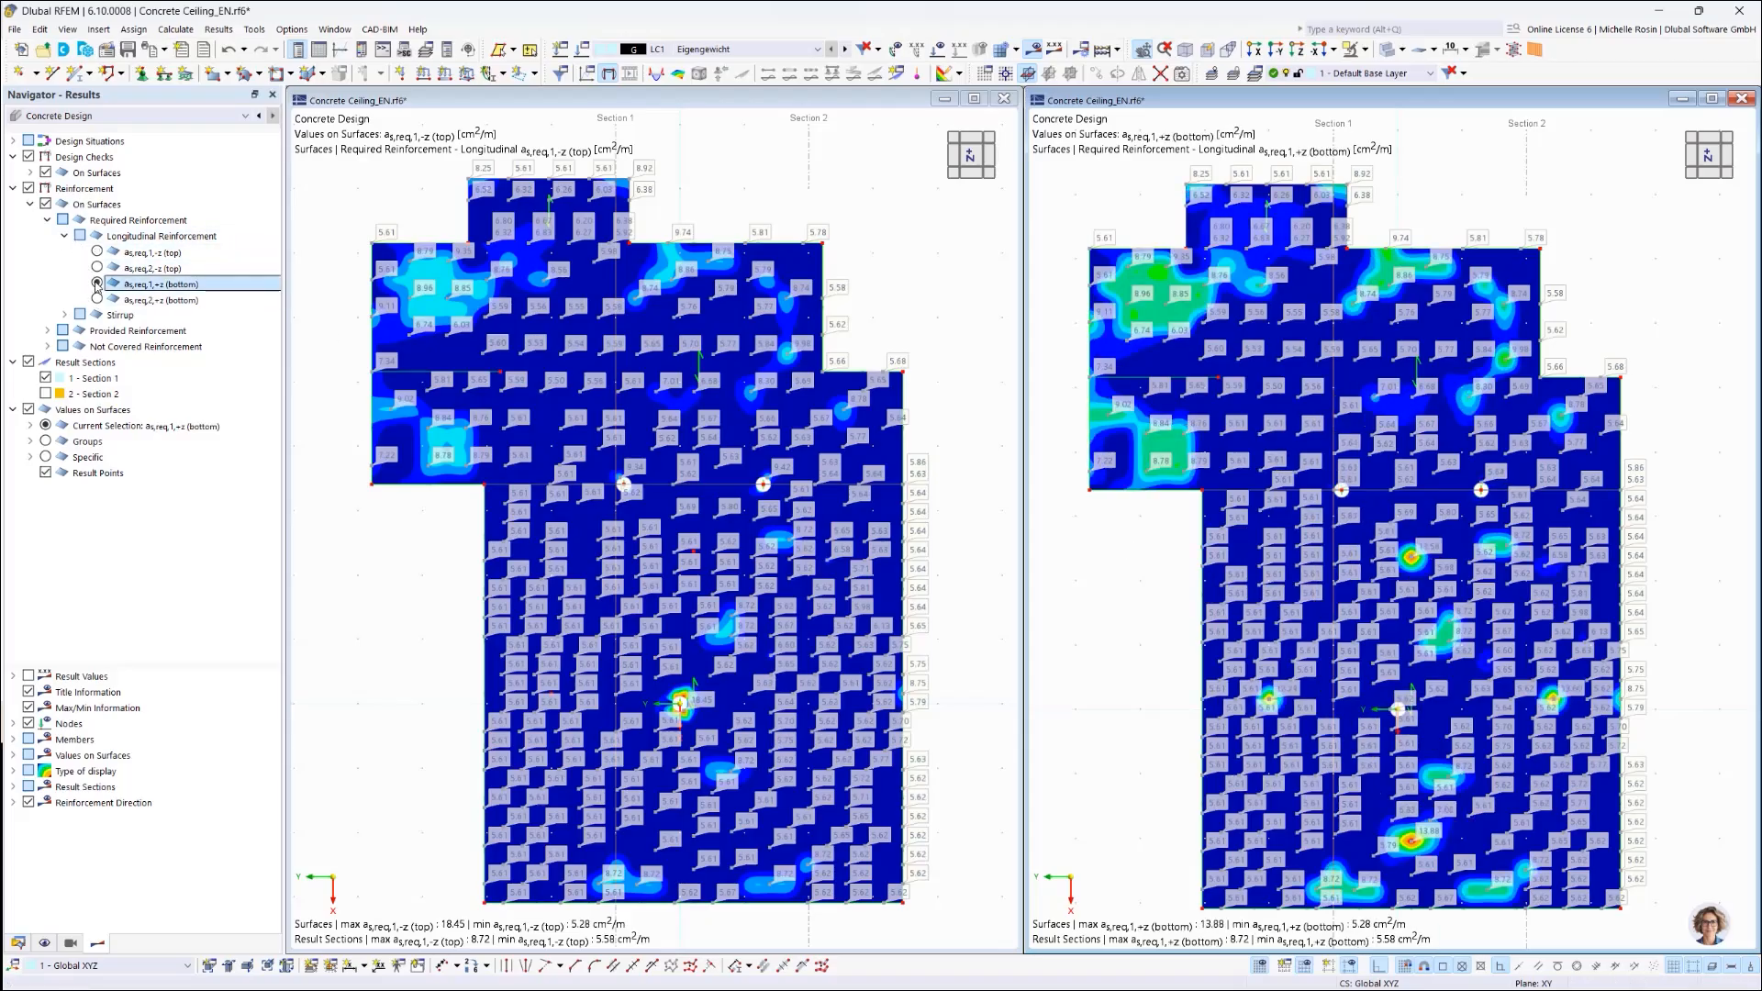
# Step: Add both reinforcement windows as one full-page-height combined graphic to the report and show it
pyautogui.click(149, 48)
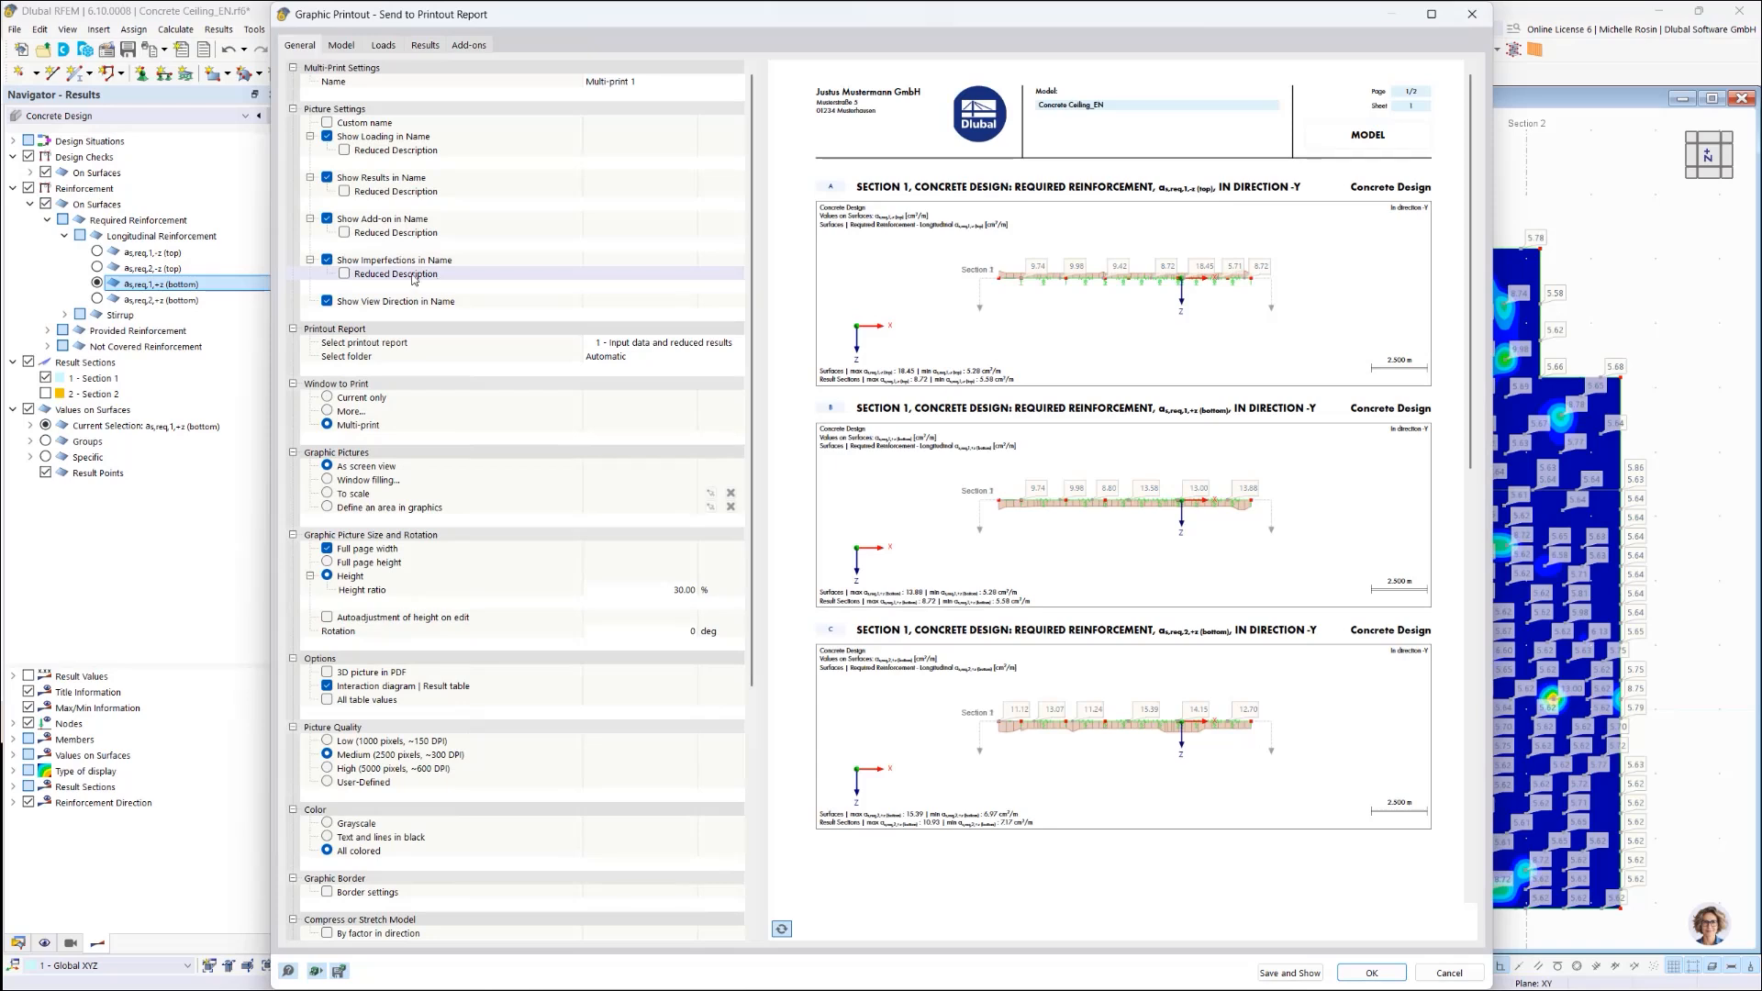
pyautogui.click(329, 412)
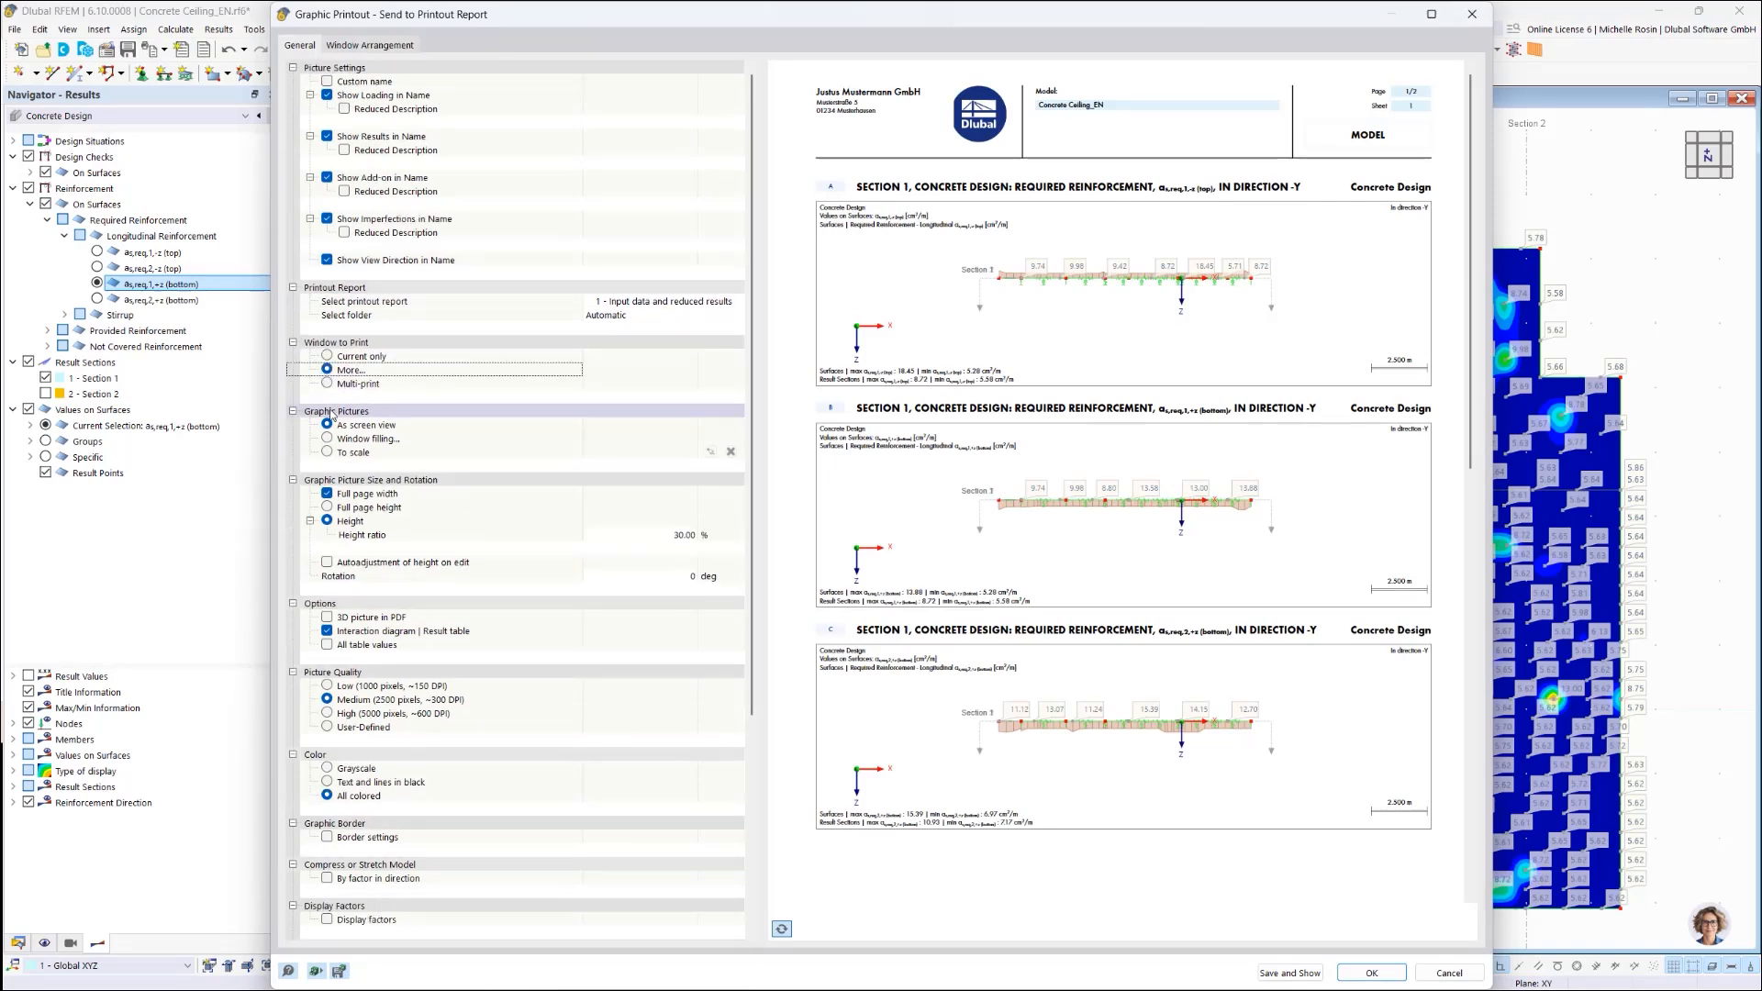
pyautogui.click(351, 48)
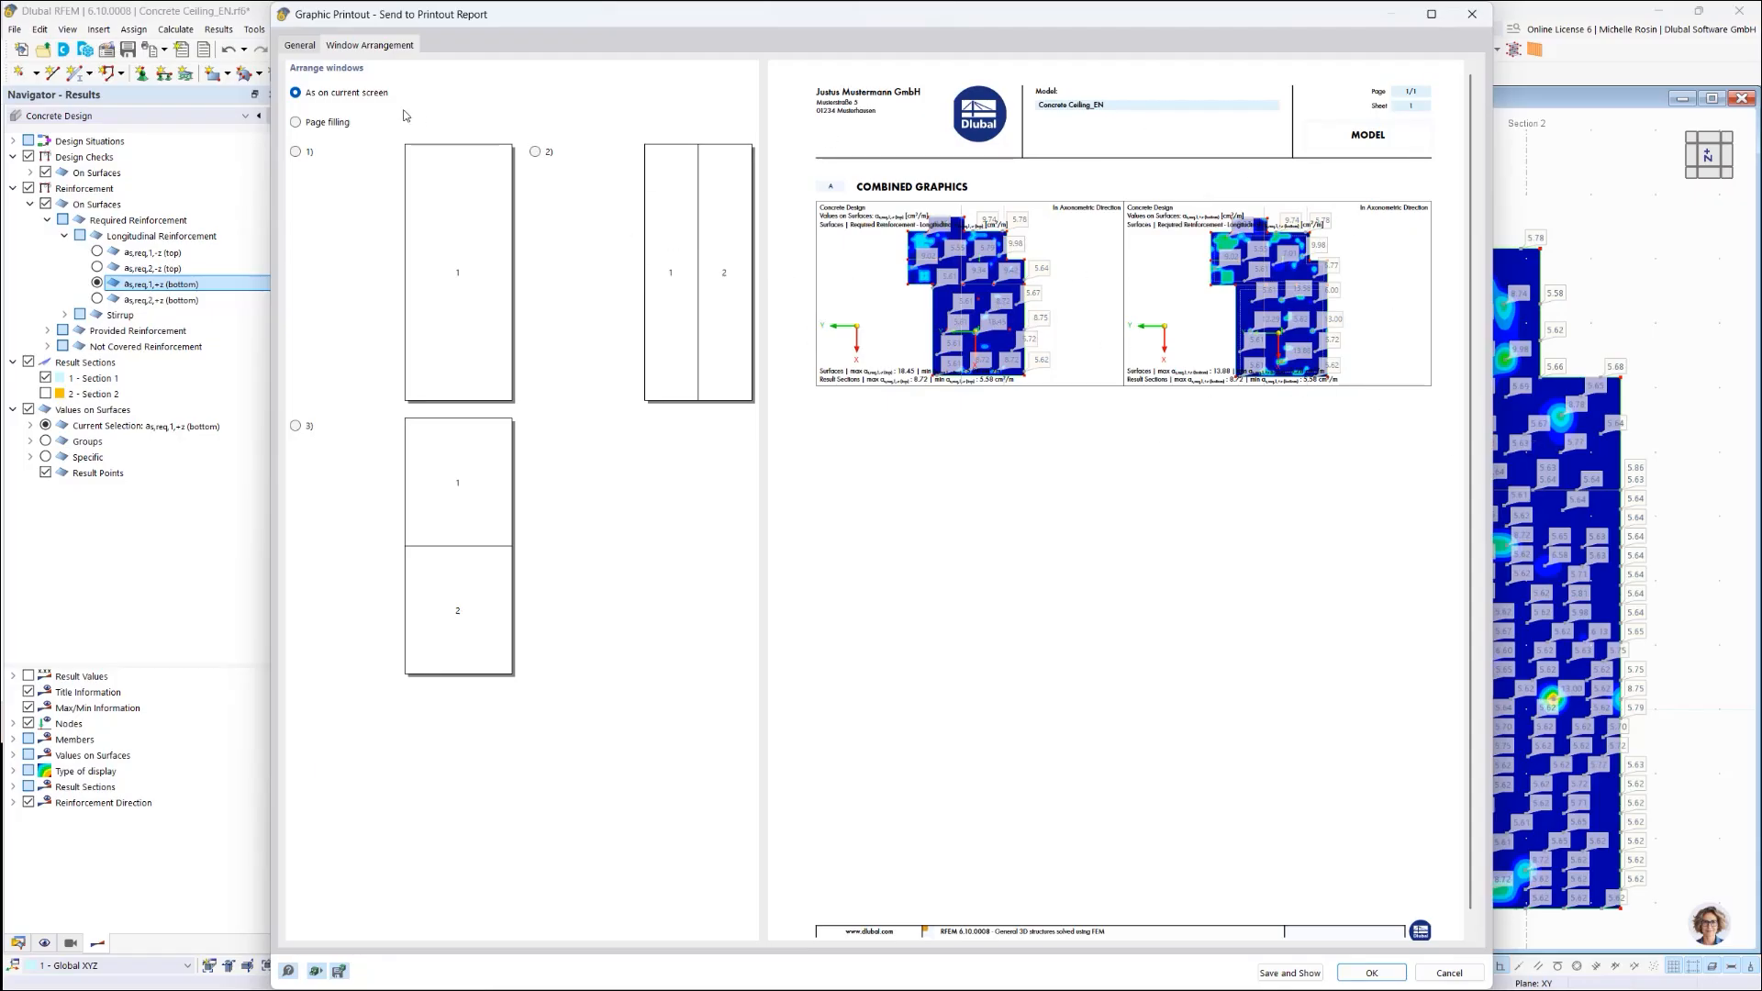
pyautogui.click(298, 46)
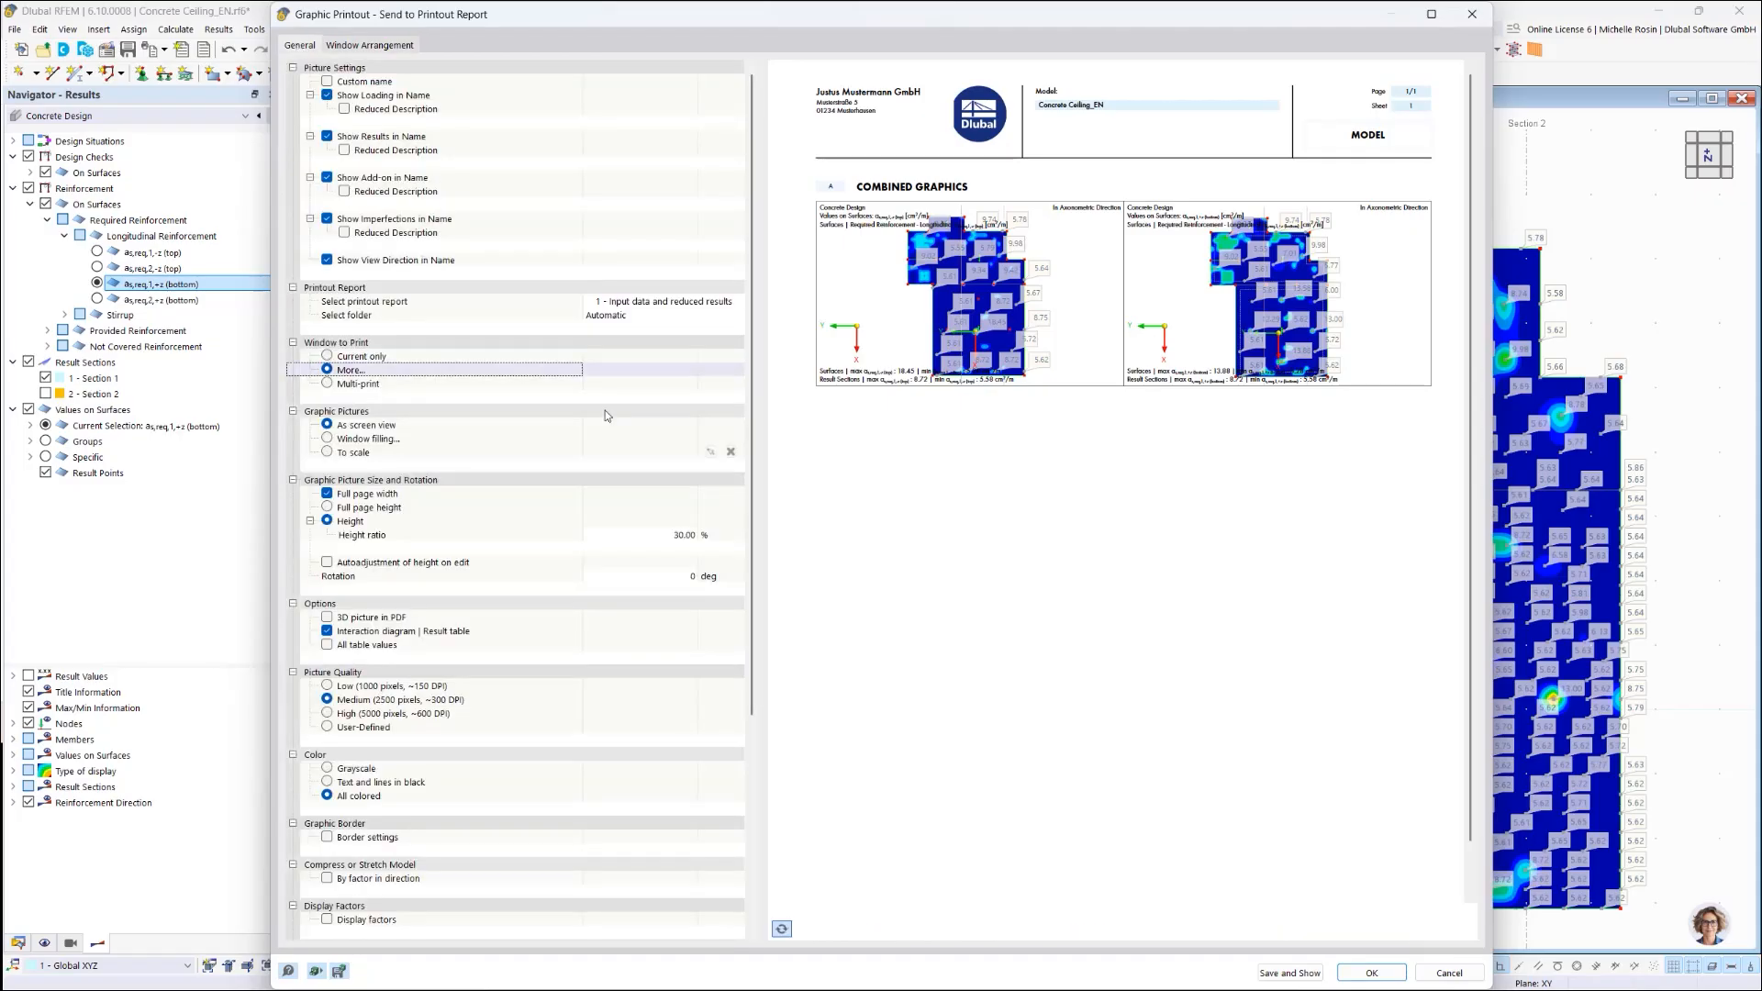
pyautogui.click(326, 511)
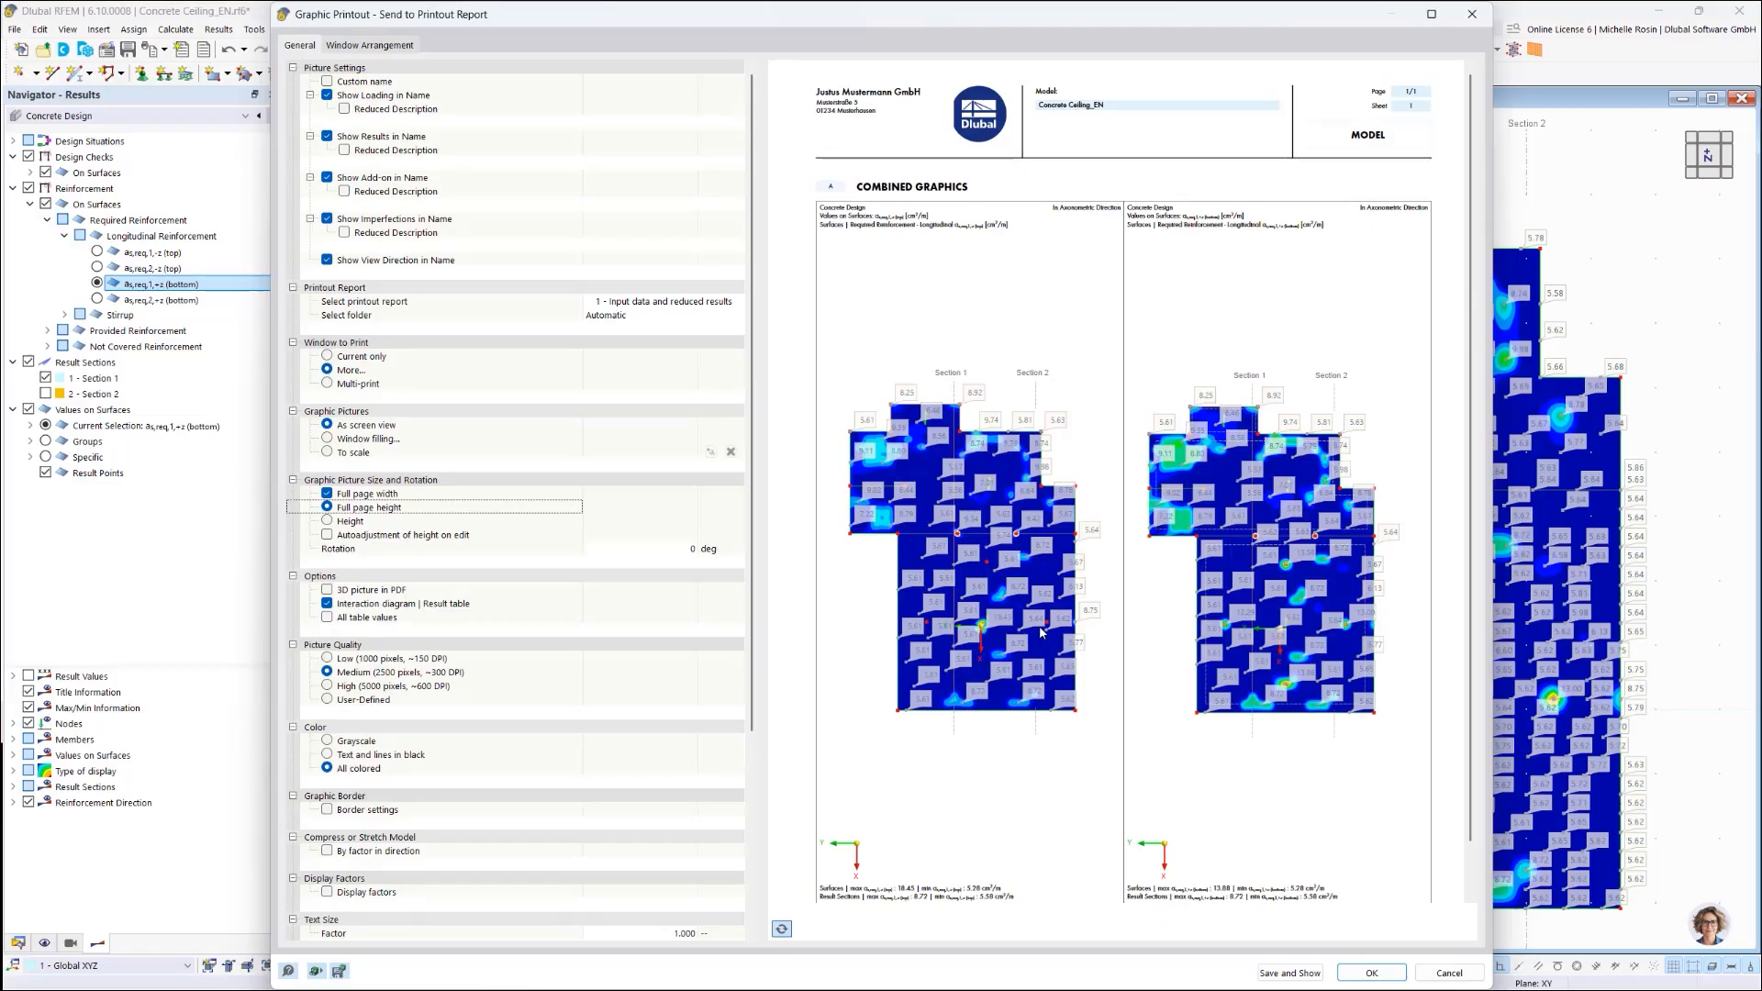
pyautogui.click(1280, 977)
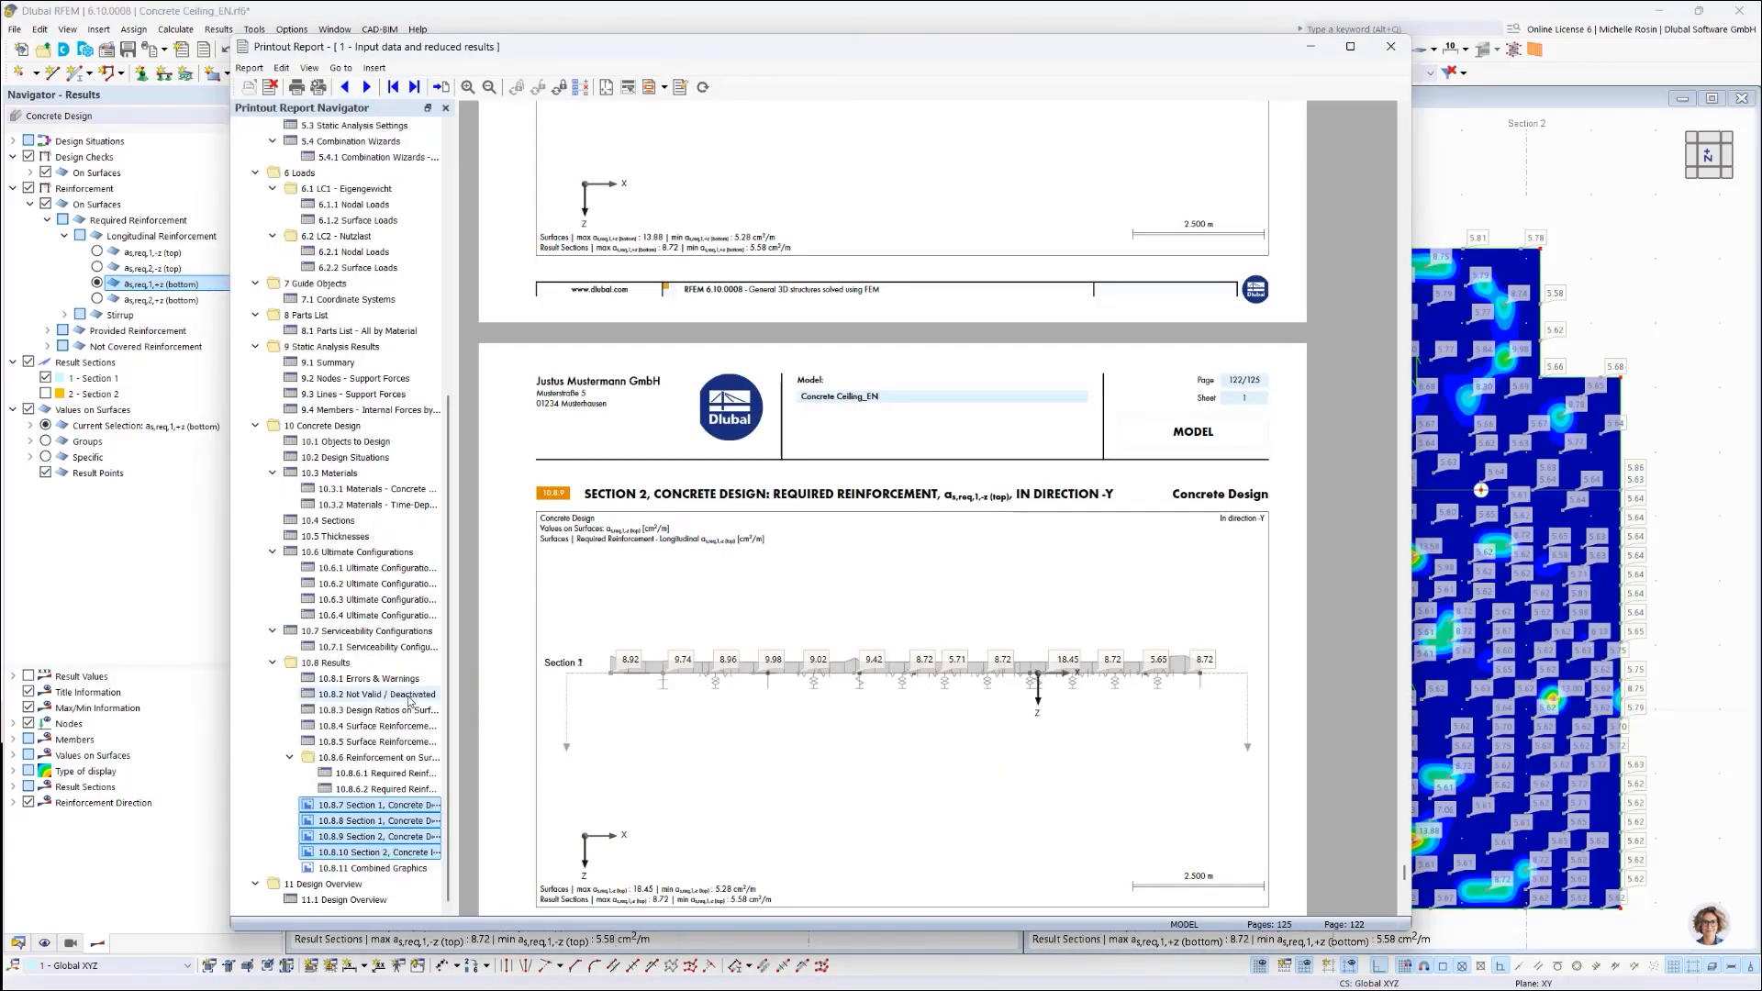
# Step: Check the 10.8.11 Combined Graphics page, then jump to 8.1 Parts List - All by Material
pyautogui.click(342, 869)
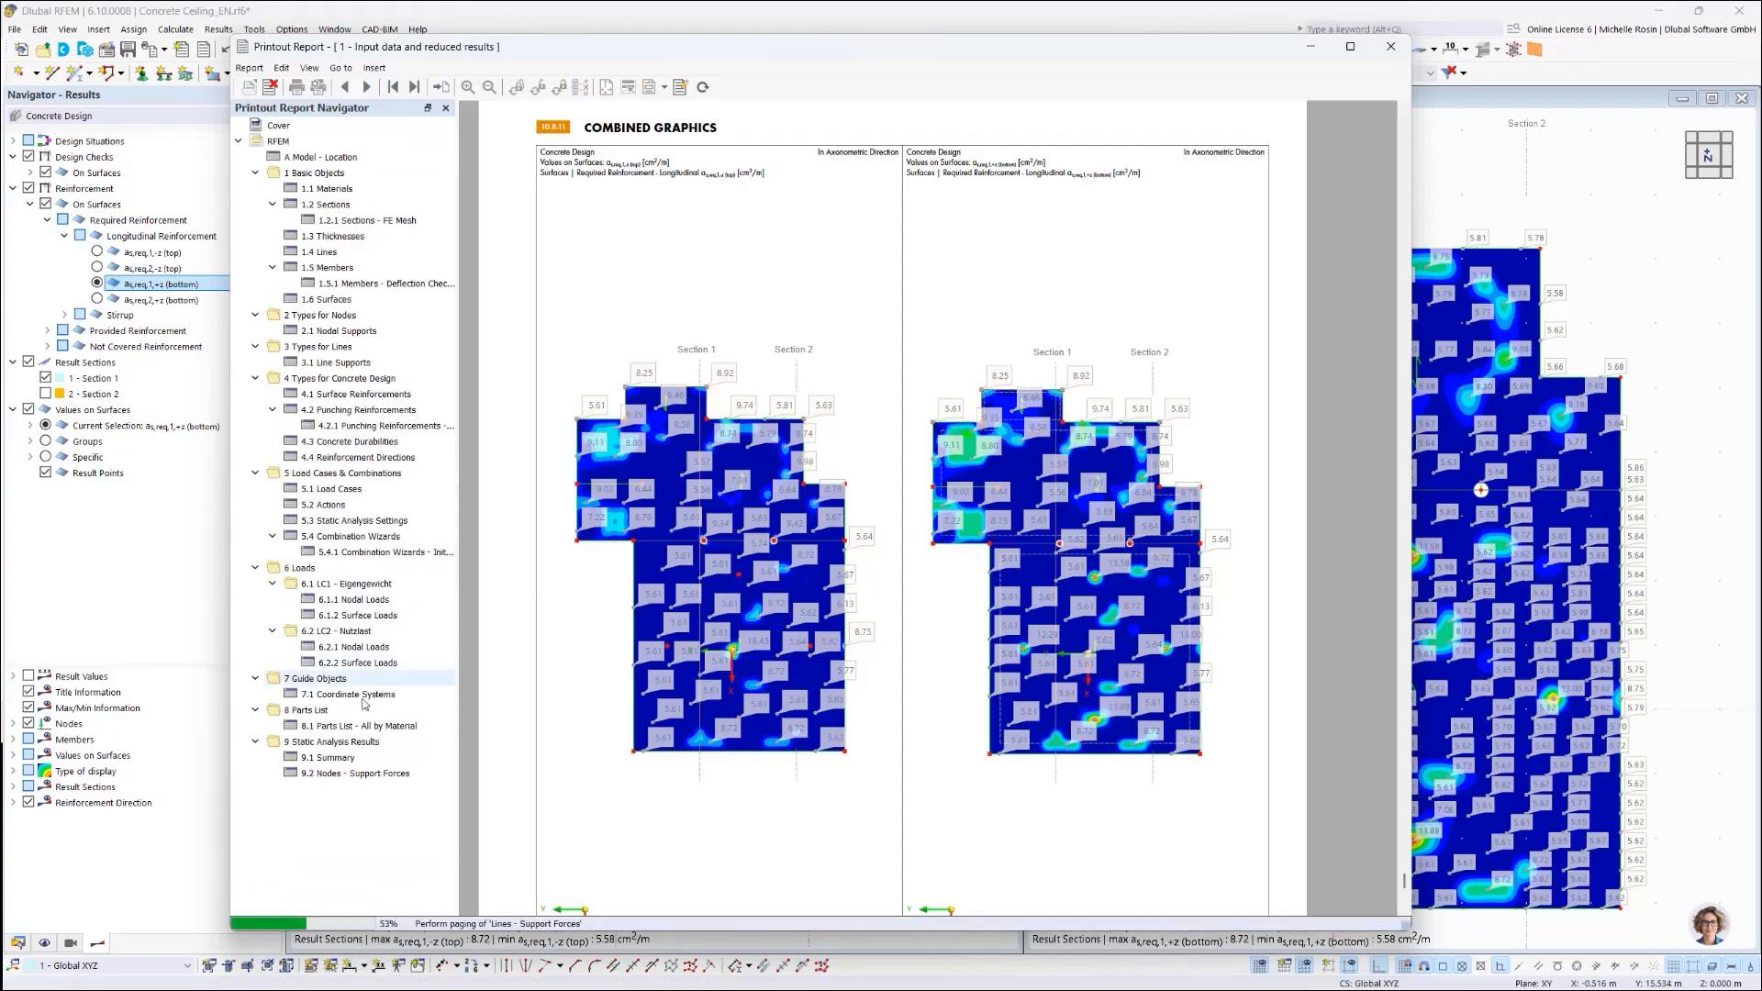
pyautogui.scroll(-8, 303, 728)
pyautogui.click(304, 728)
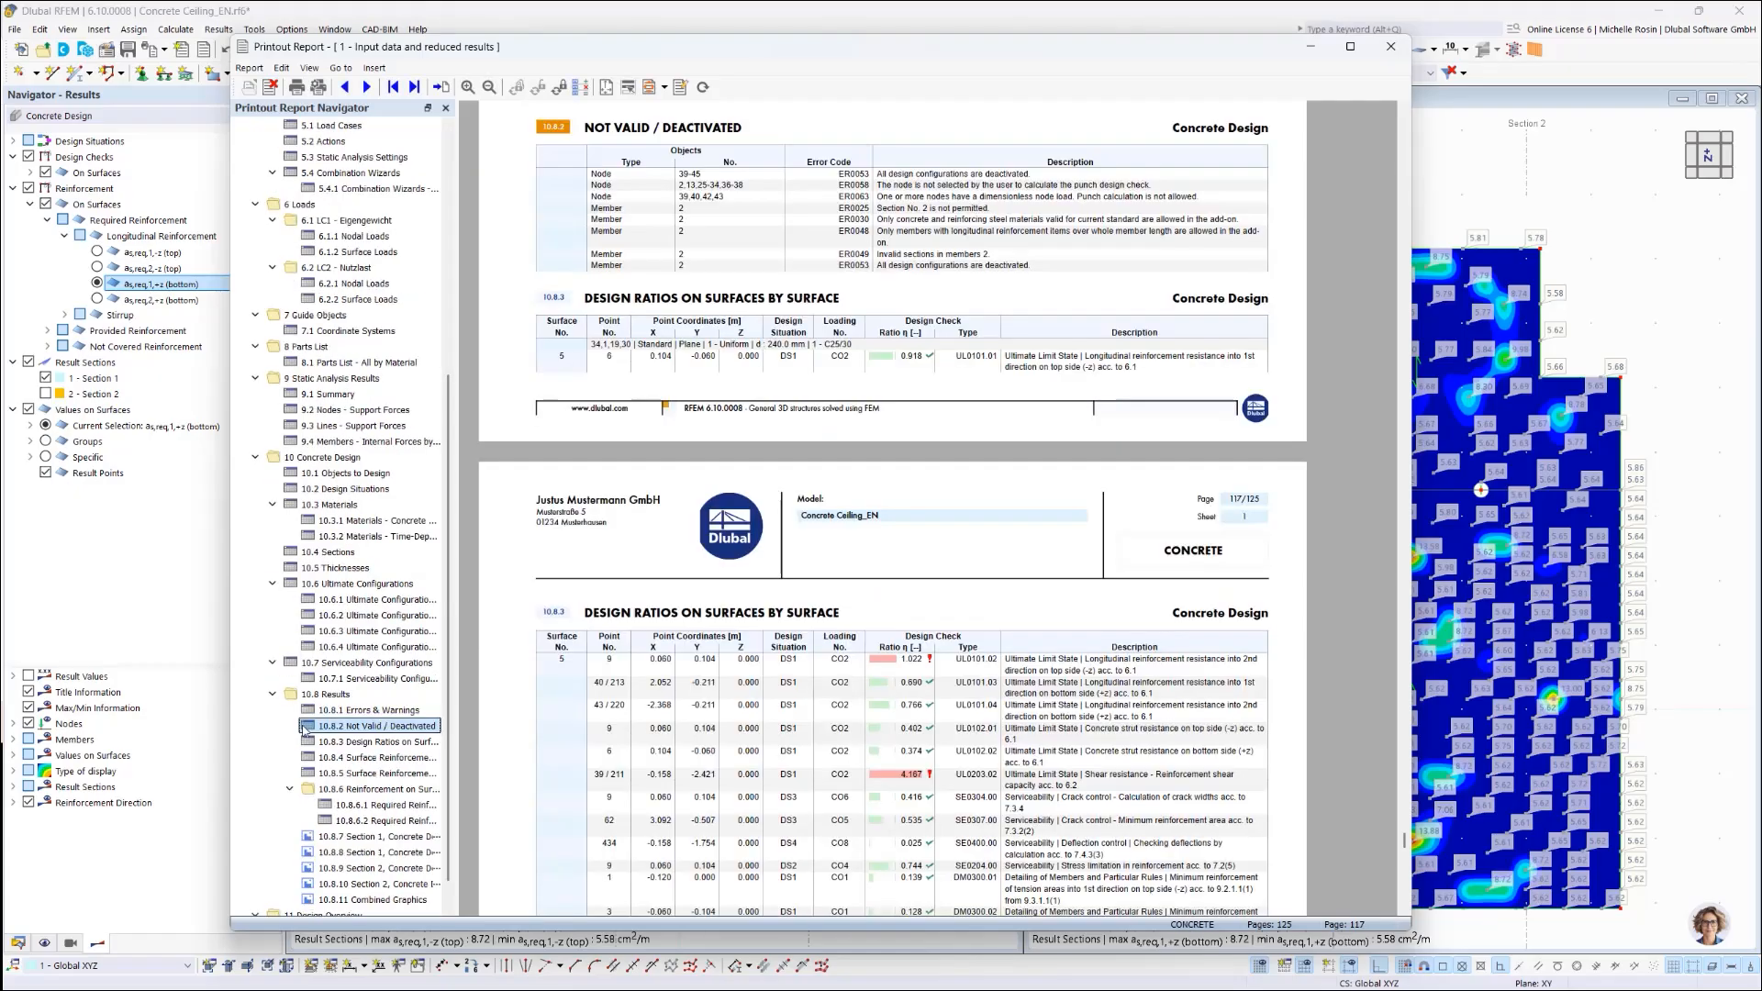
pyautogui.click(273, 695)
pyautogui.click(350, 537)
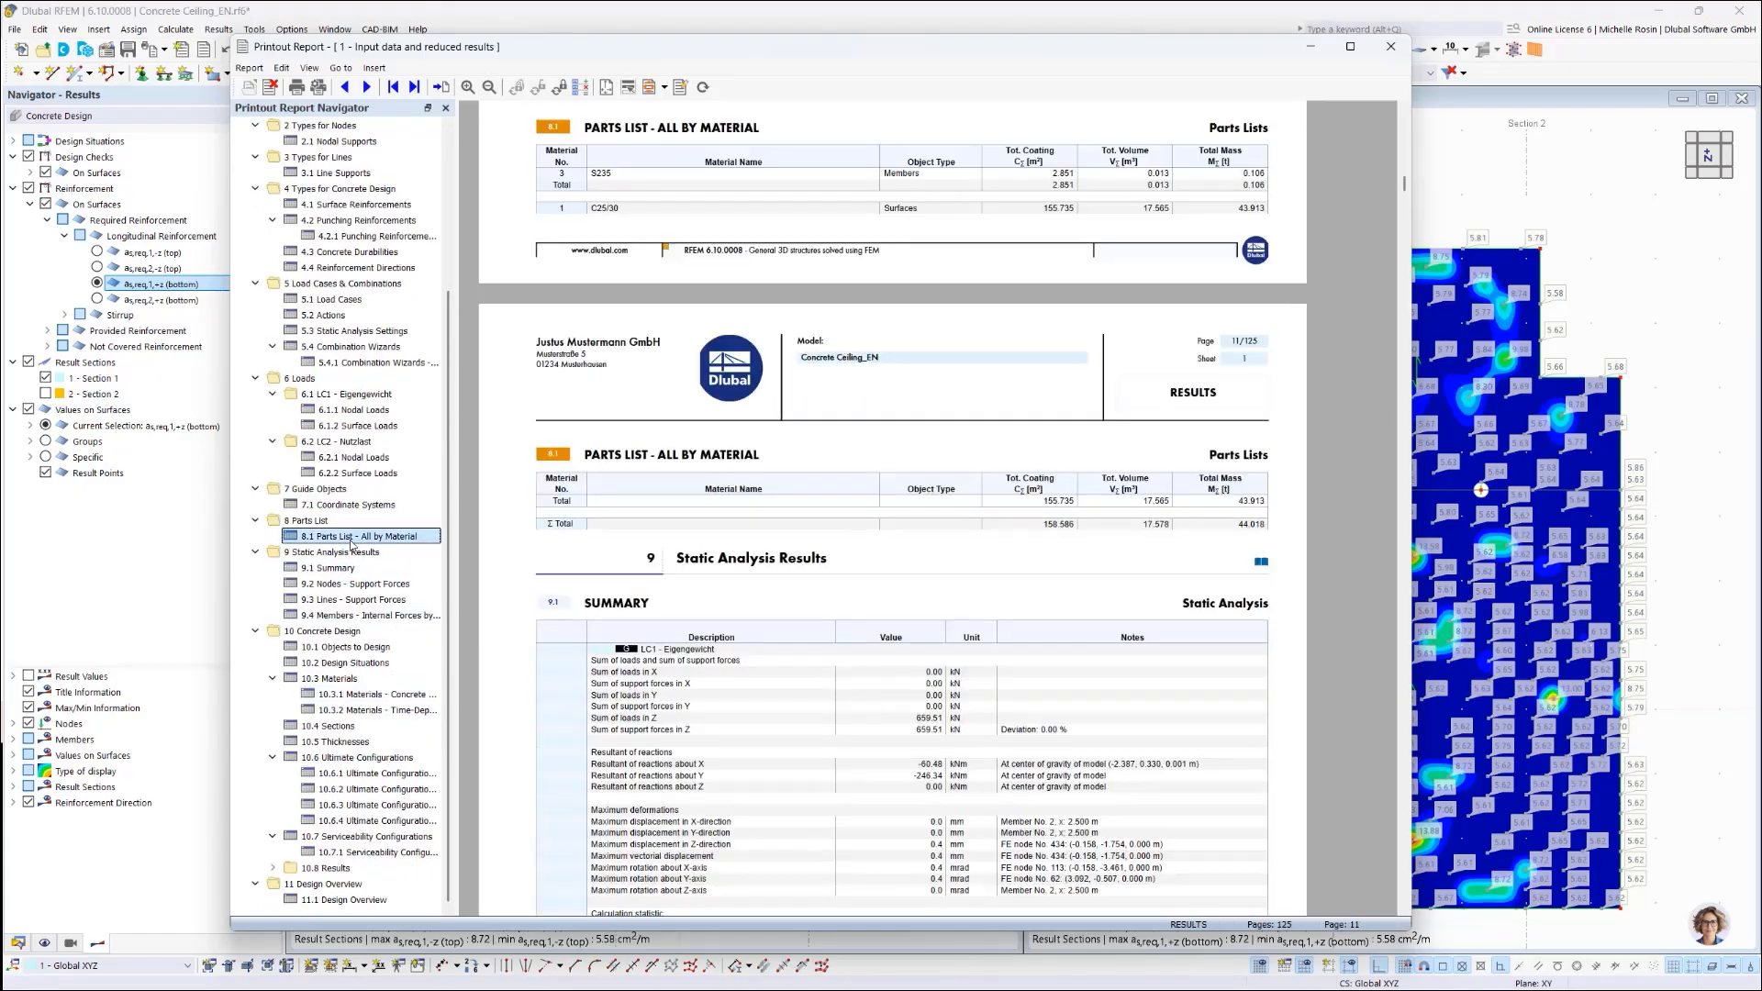
pyautogui.scroll(1, 897, 491)
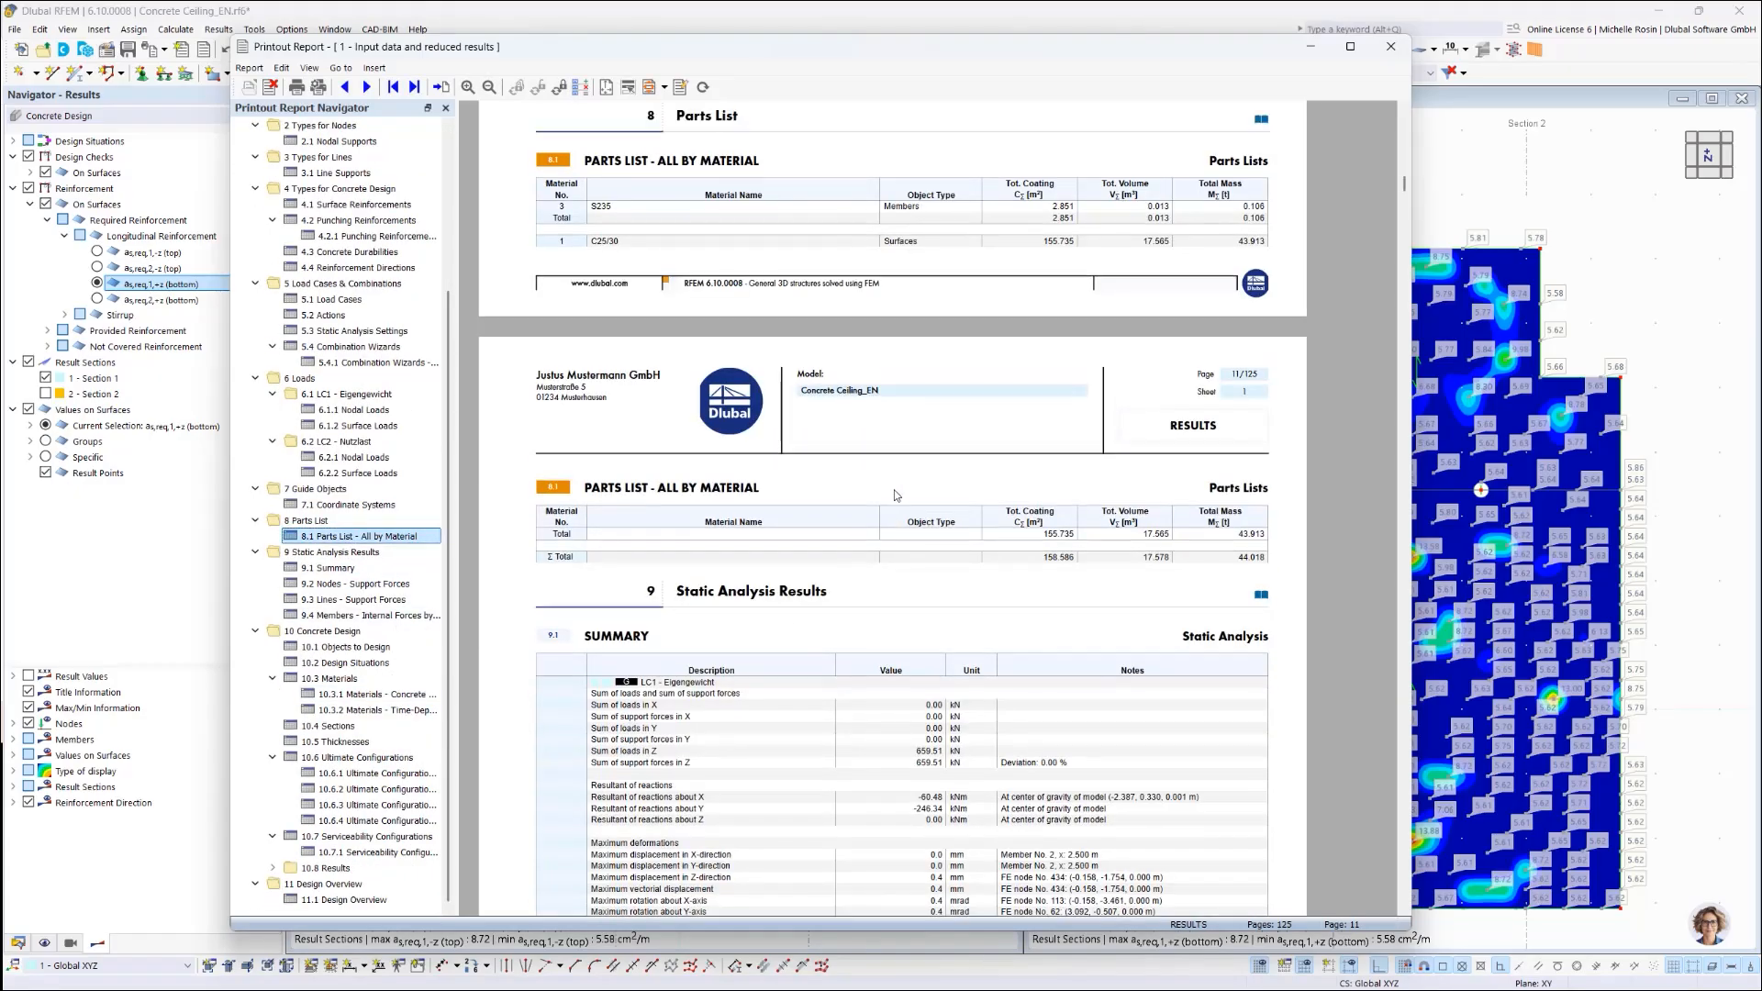
pyautogui.scroll(1, 630, 366)
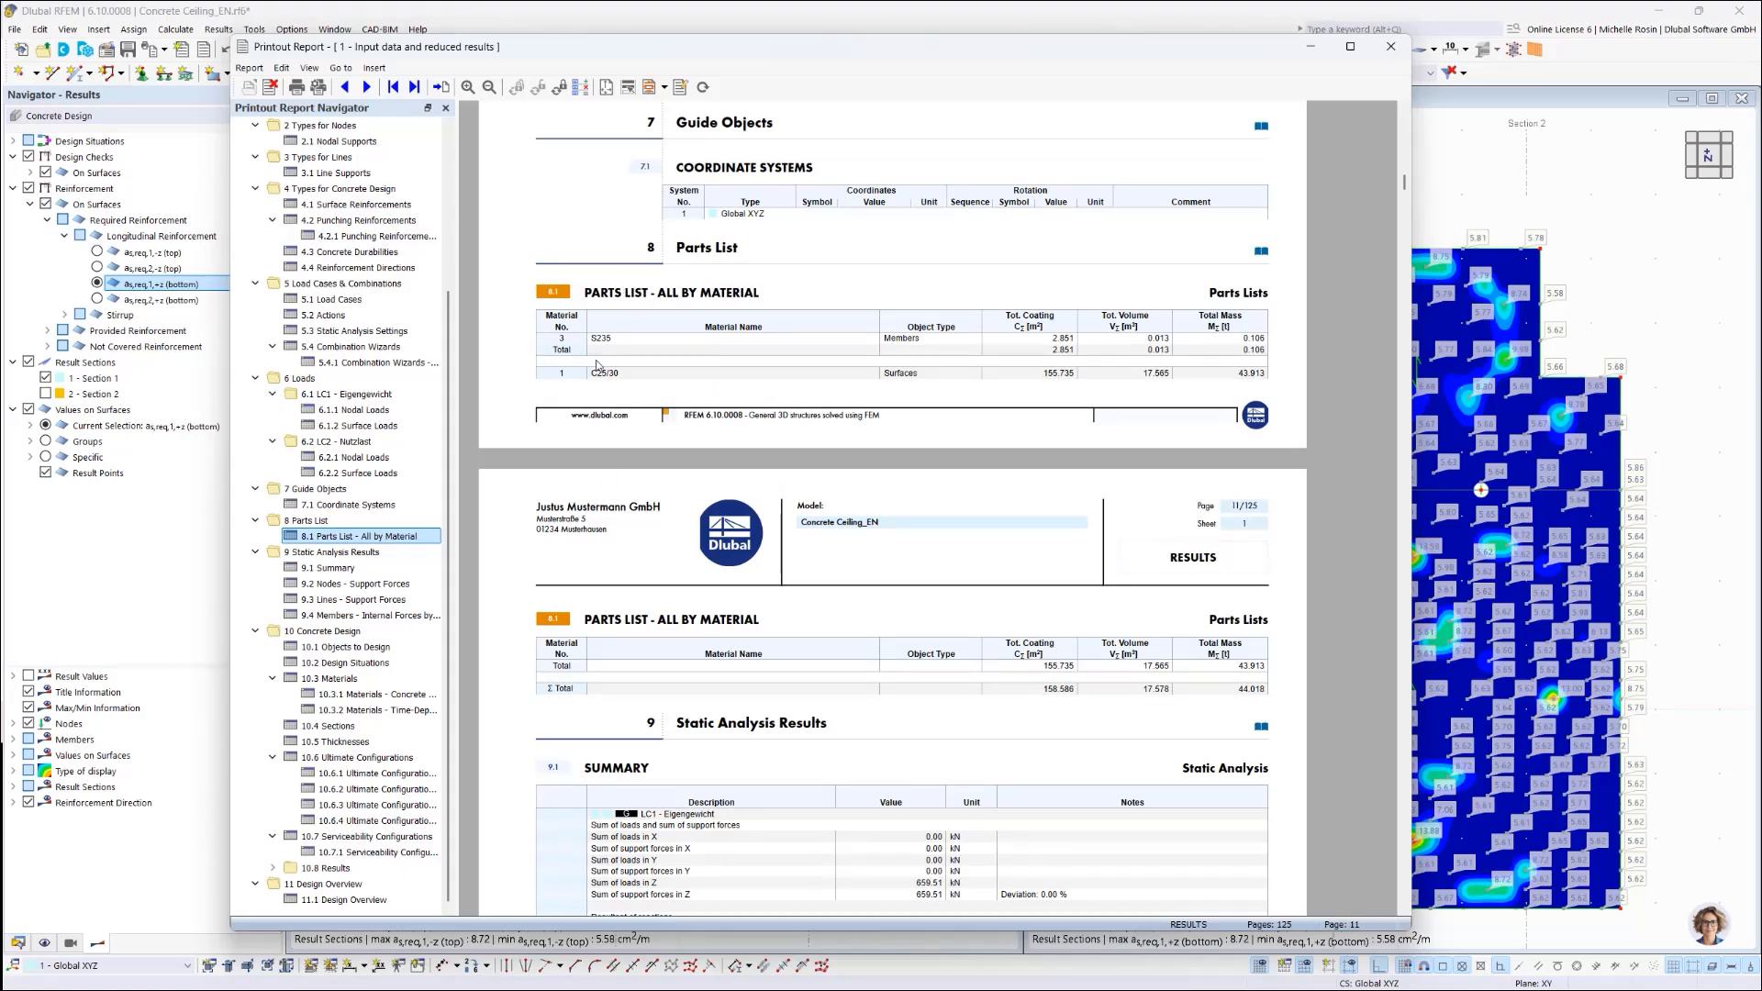
# Step: Set the 8.1 Parts List - All by Material section to Start with New Page
pyautogui.rightClick(553, 293)
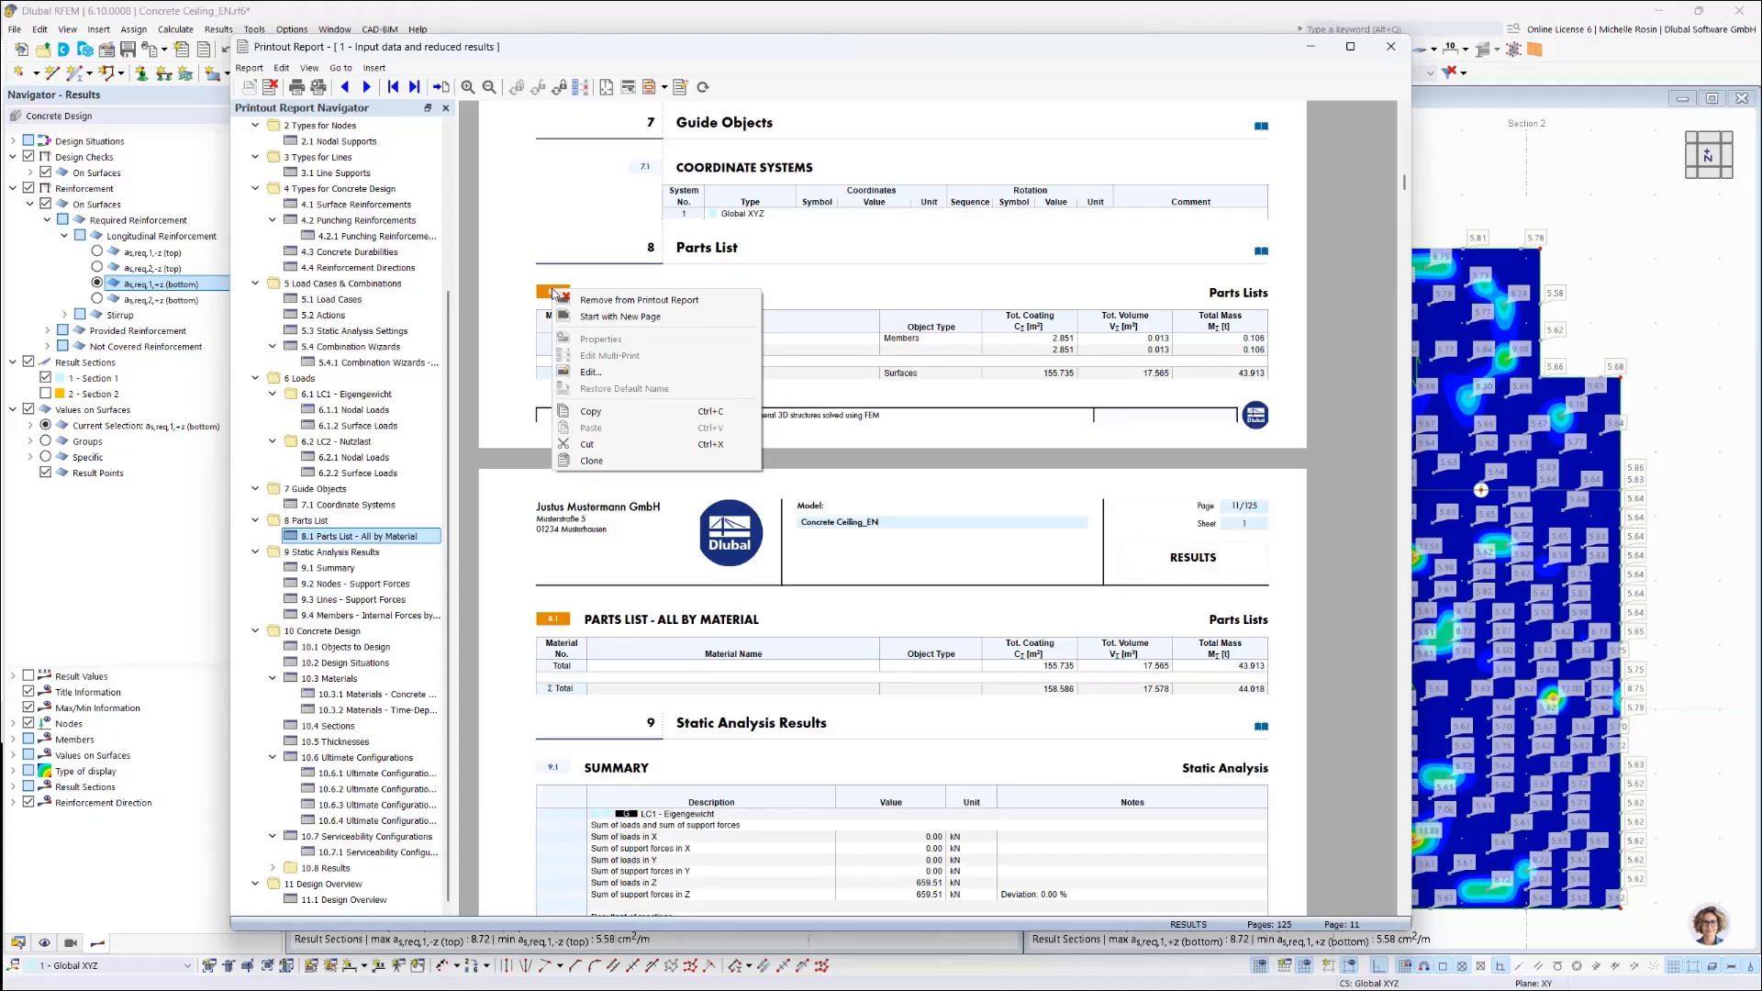
pyautogui.click(541, 292)
pyautogui.rightClick(553, 294)
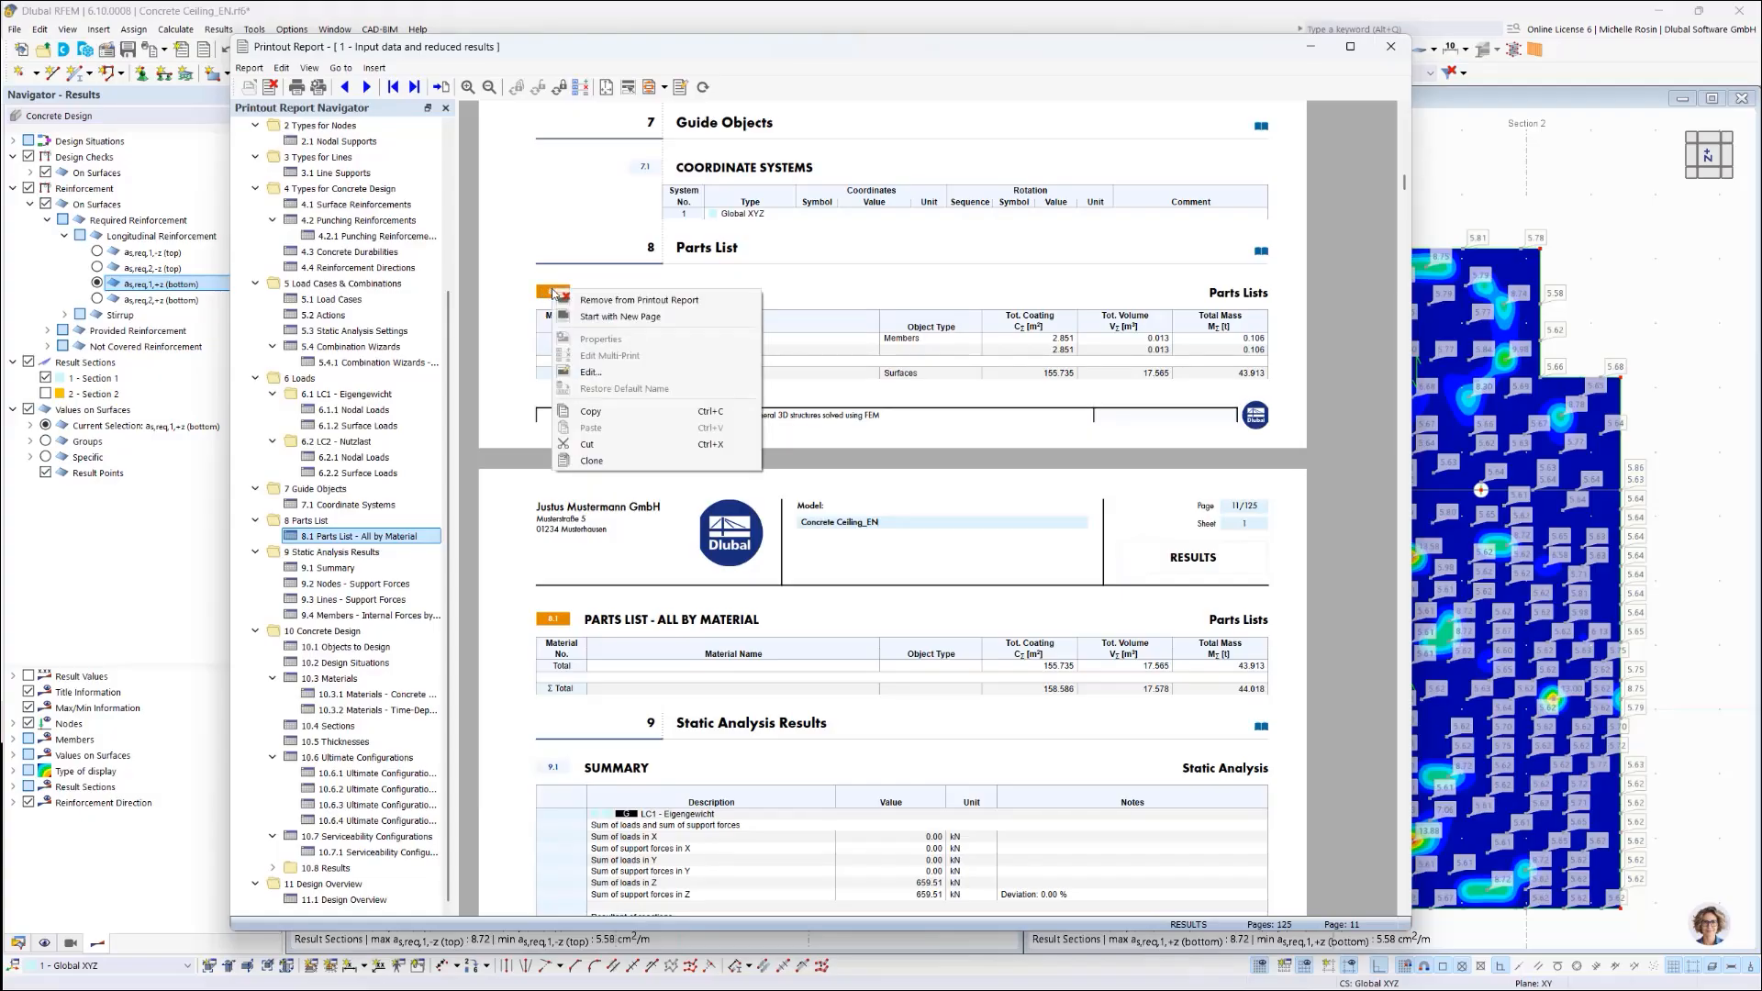
pyautogui.click(592, 319)
pyautogui.scroll(-2, 761, 582)
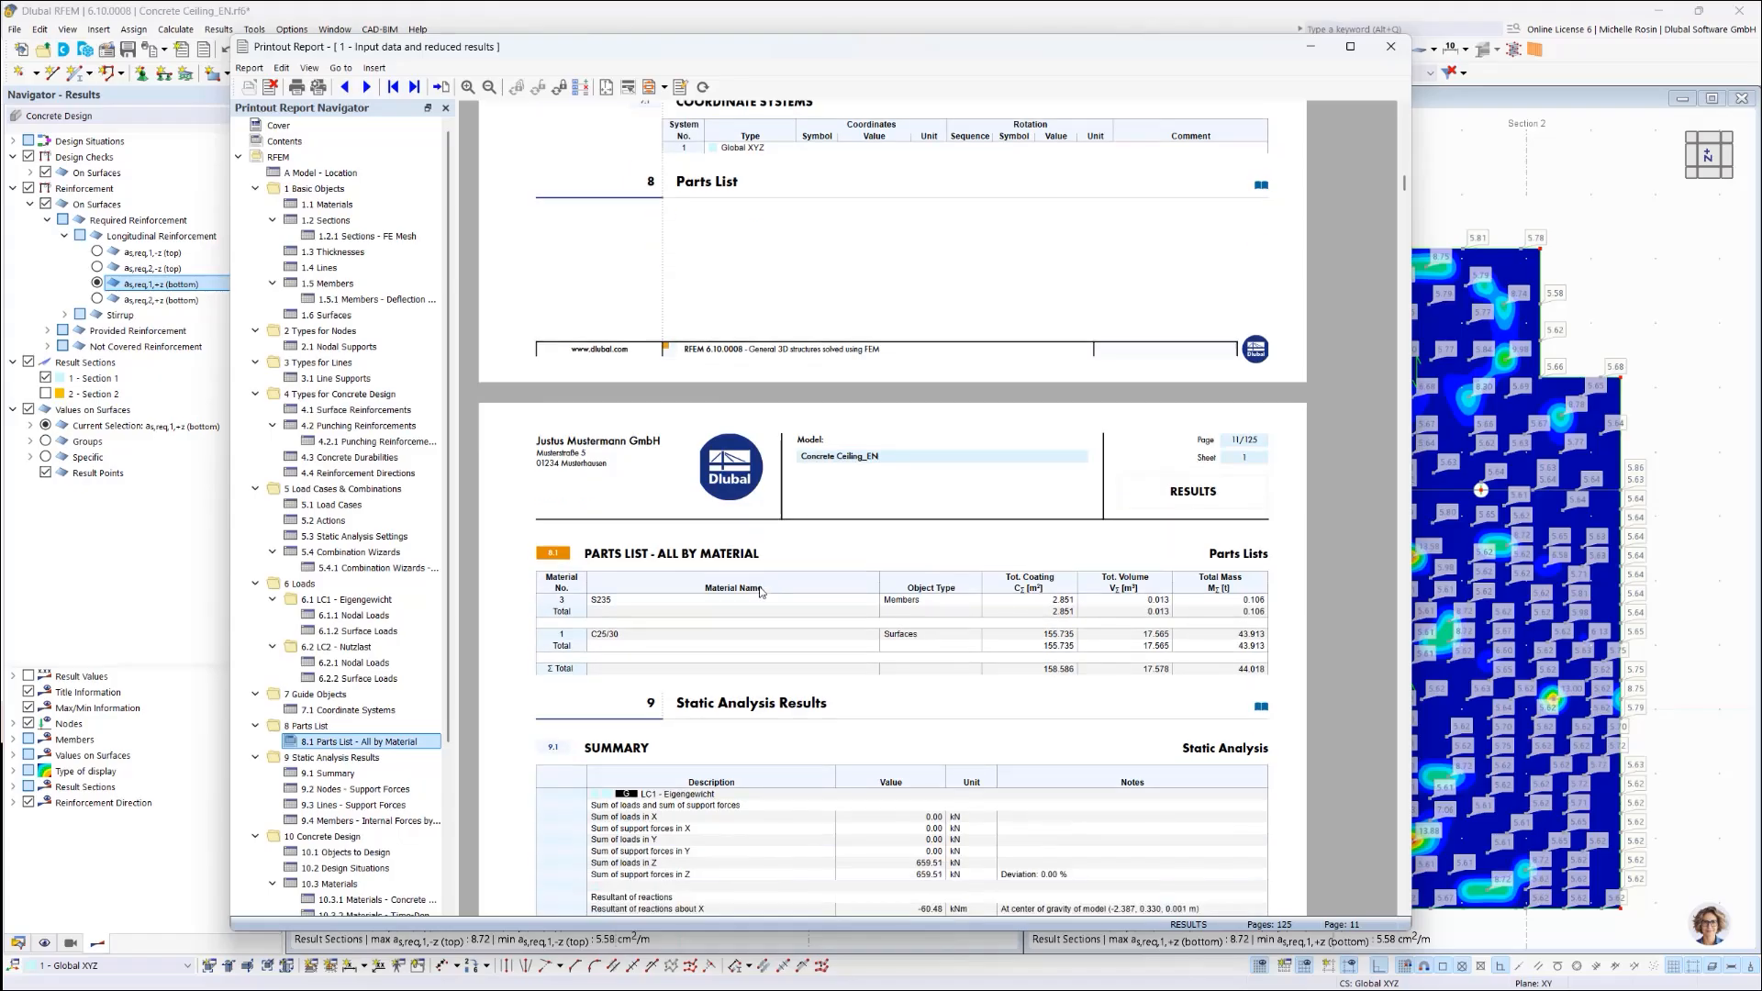
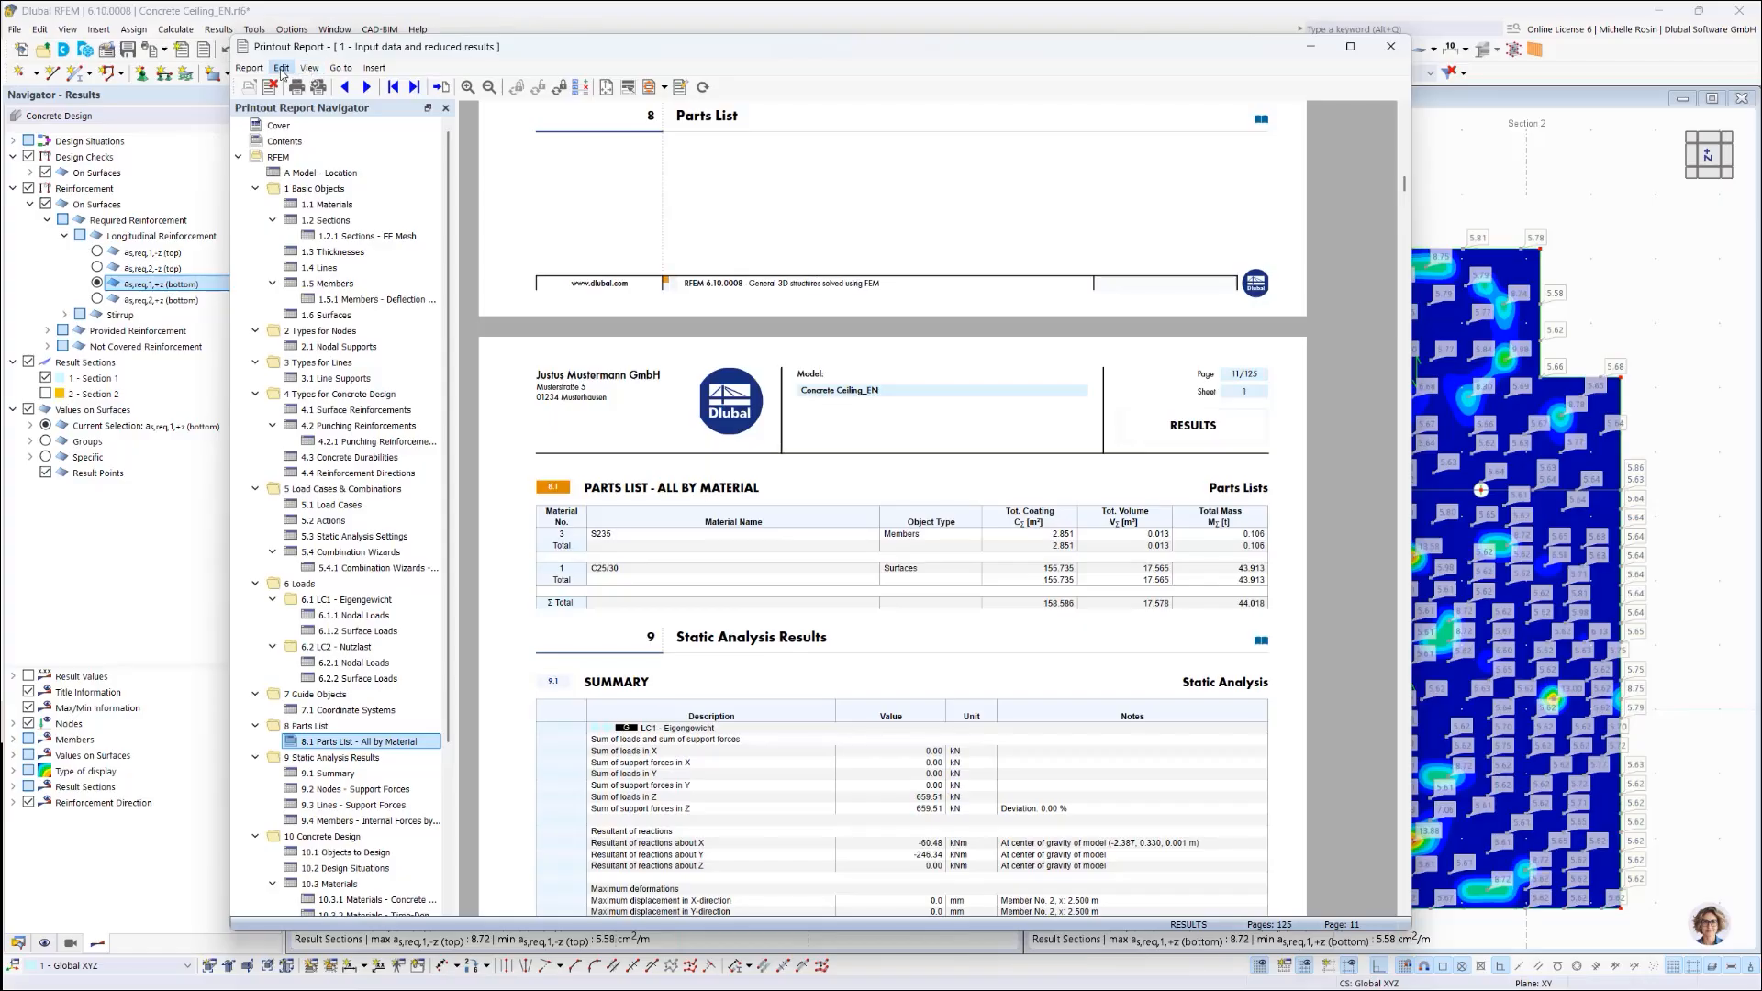
# Step: Review the report items of 'Input data and reduced results' in the Printout Report Manager and confirm
pyautogui.click(282, 69)
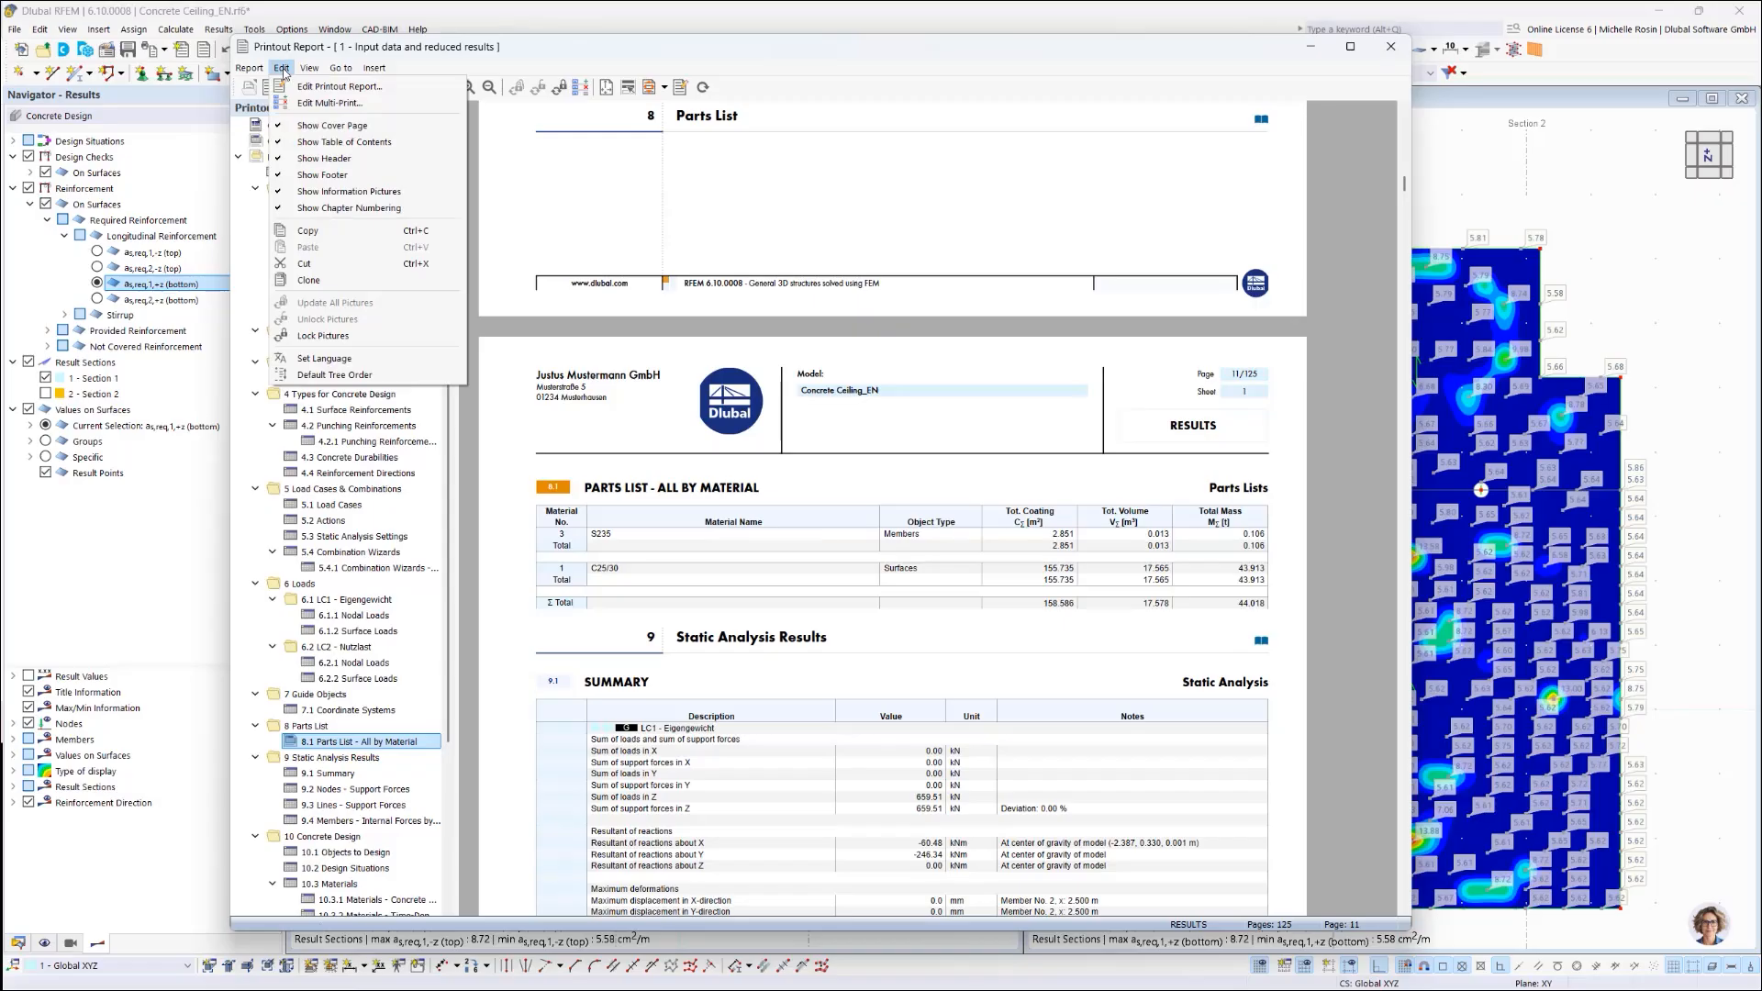
pyautogui.click(340, 86)
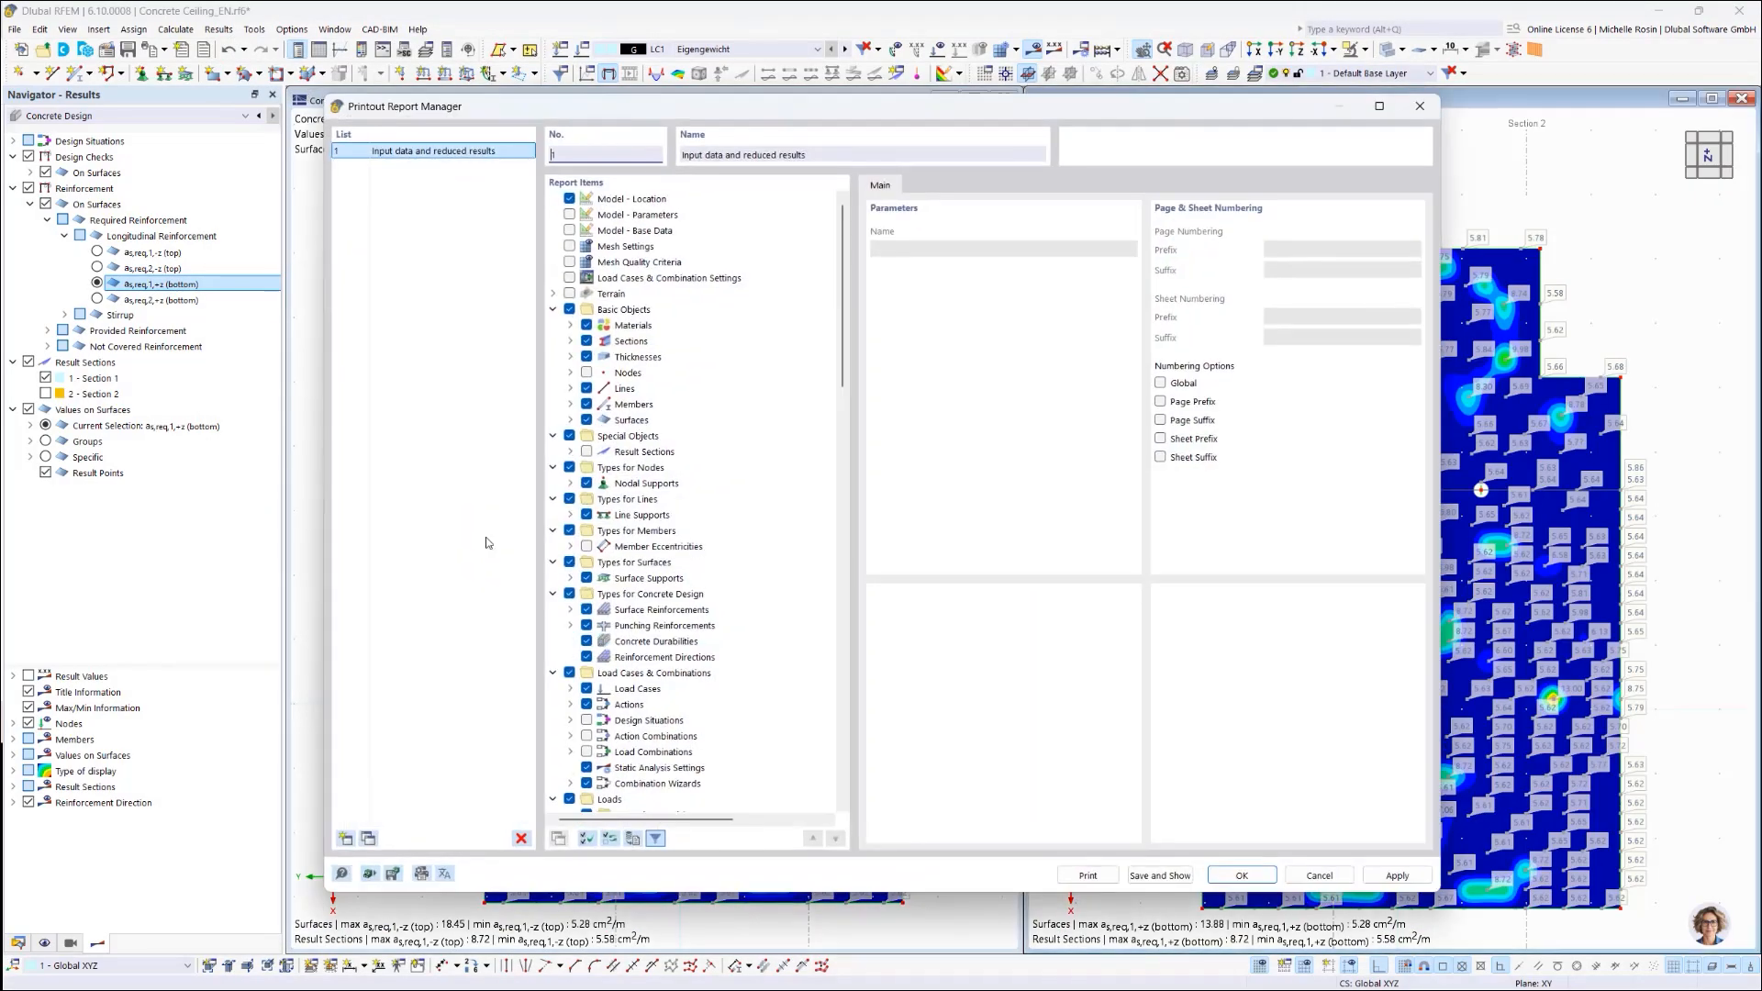
pyautogui.scroll(-10, 655, 736)
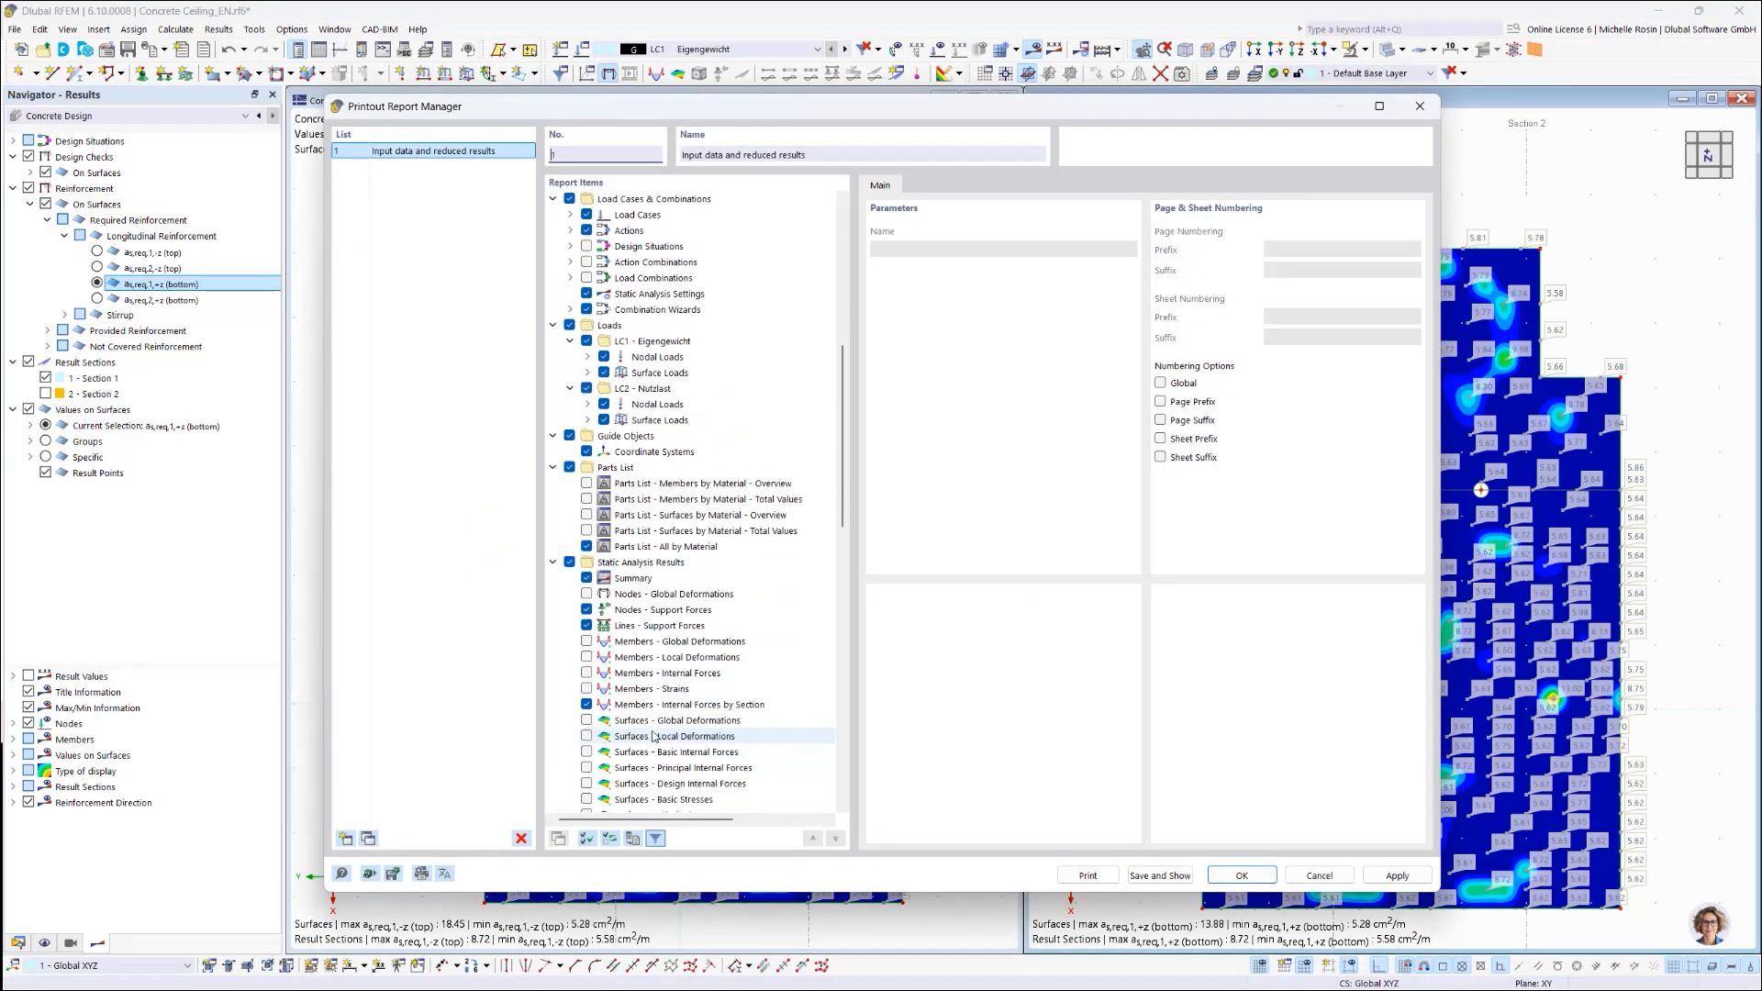
pyautogui.scroll(3, 610, 634)
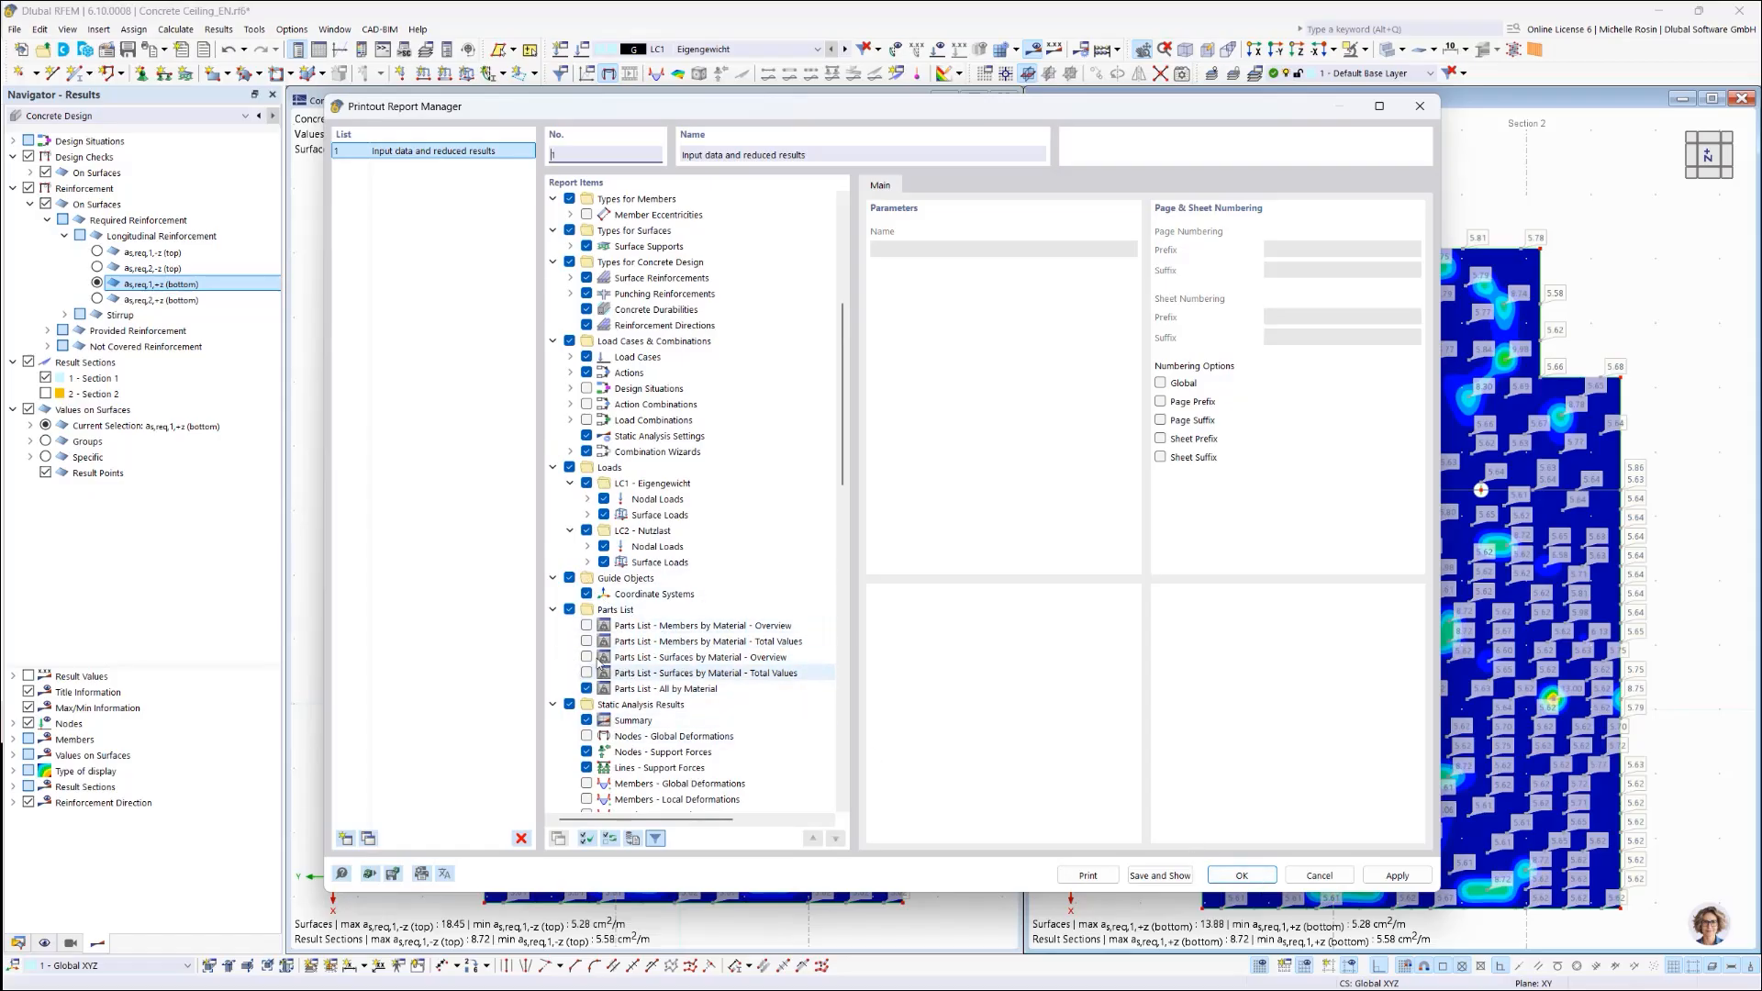
pyautogui.click(1241, 877)
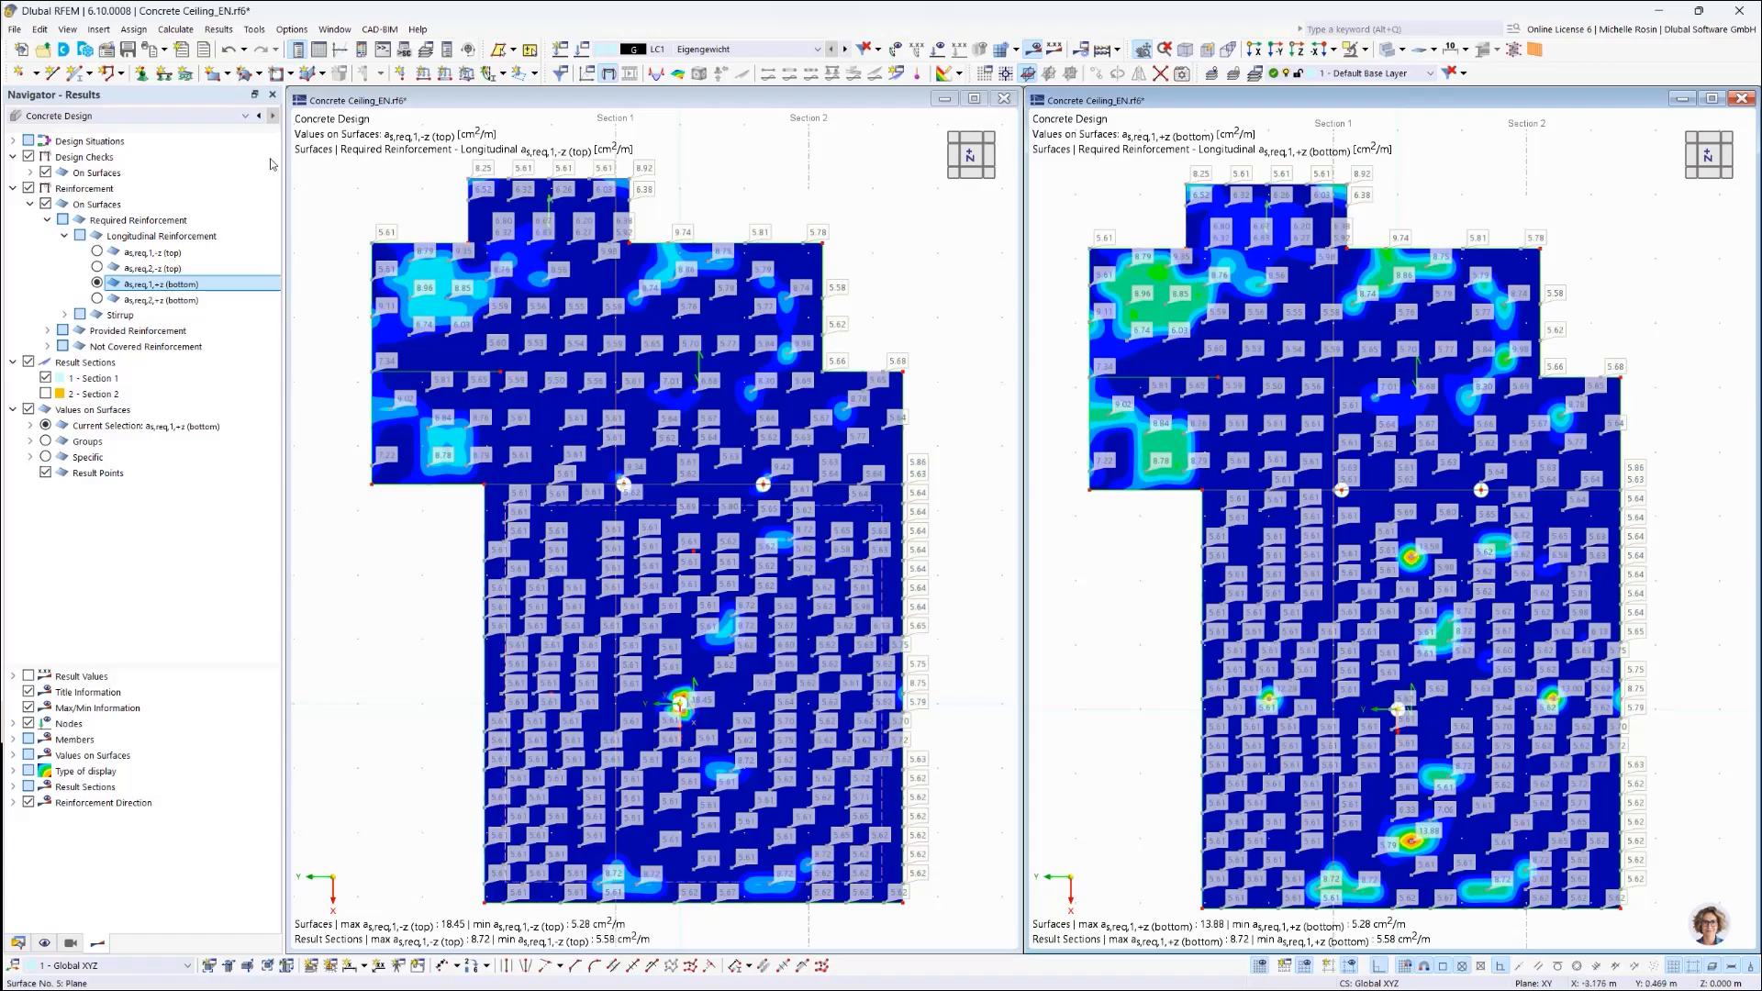
pyautogui.click(174, 30)
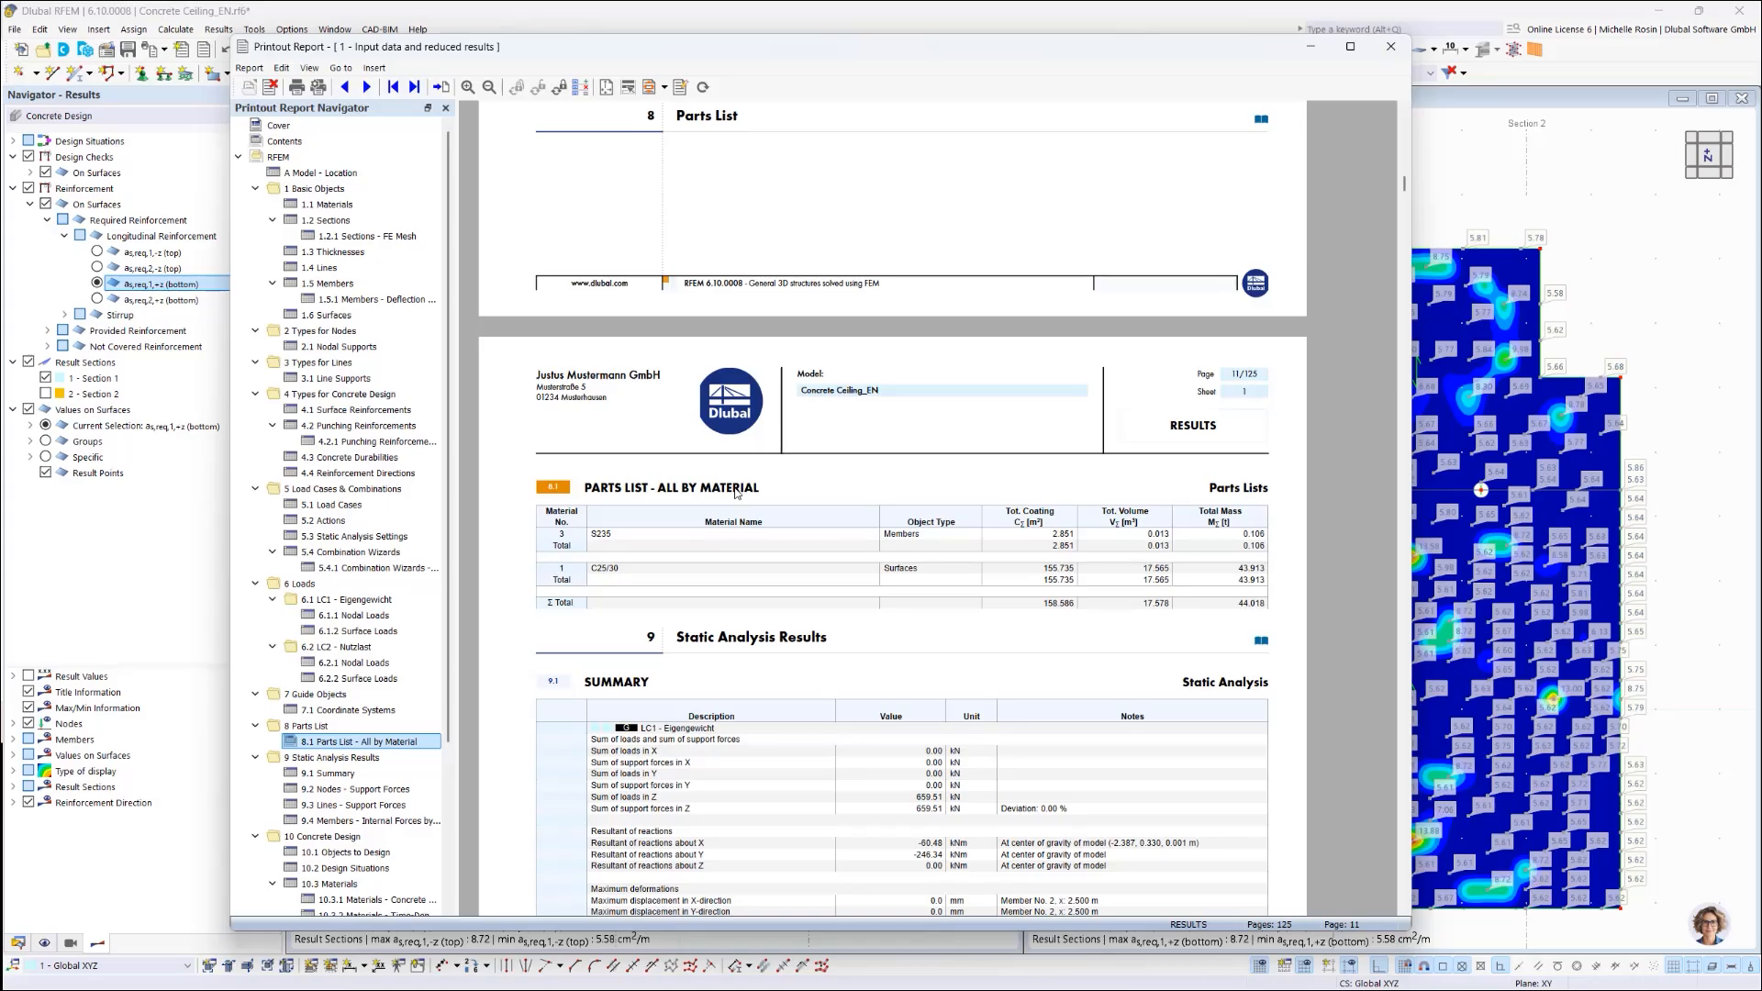
pyautogui.click(1483, 173)
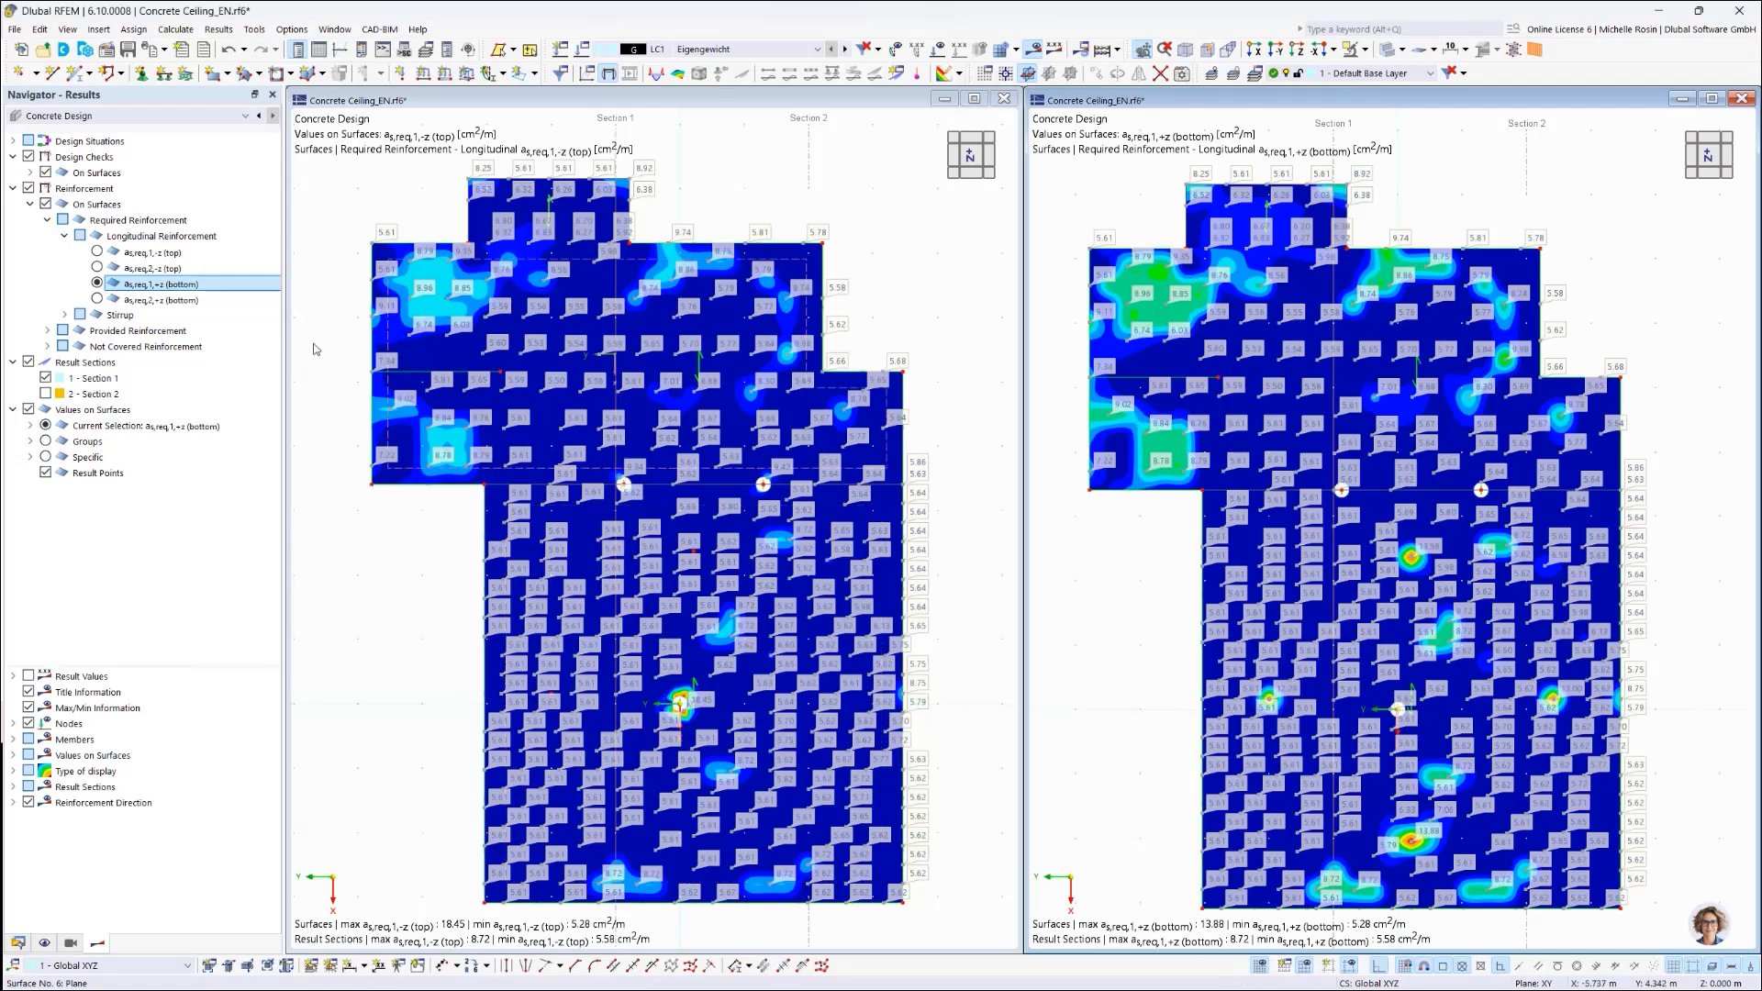
# Step: Open Result Diagrams for result sections 1,2 with the diagrams overlapped
pyautogui.rightClick(86, 382)
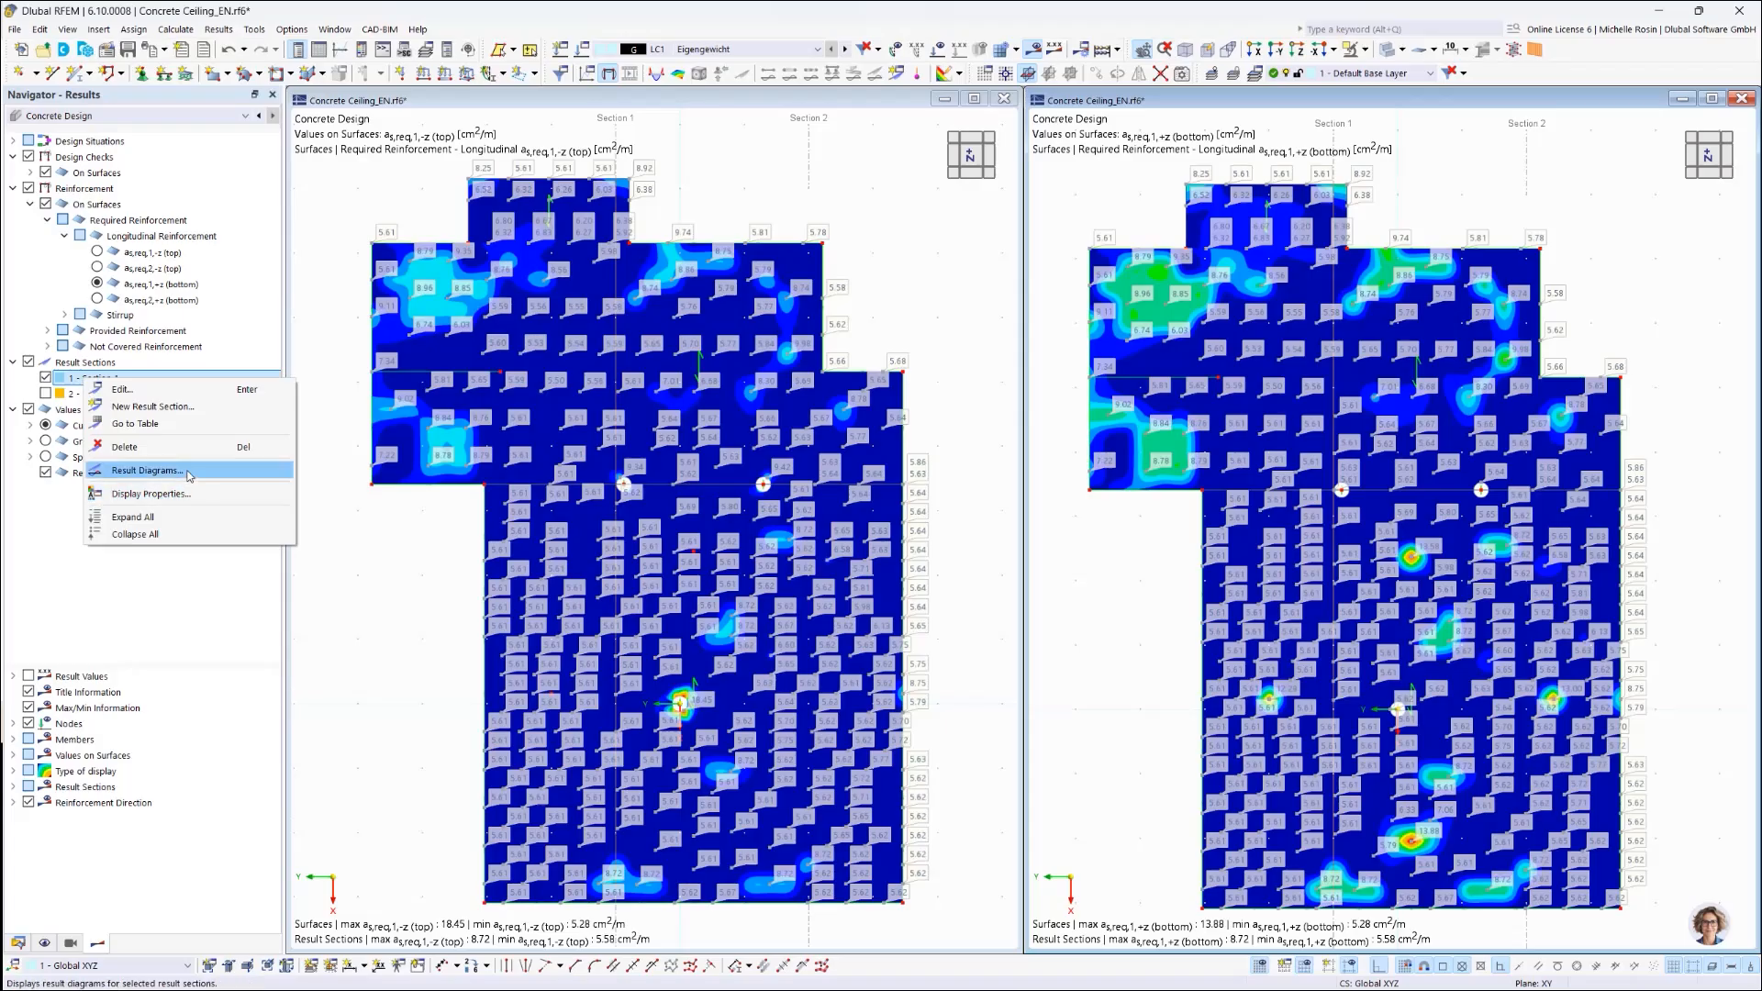
pyautogui.click(189, 475)
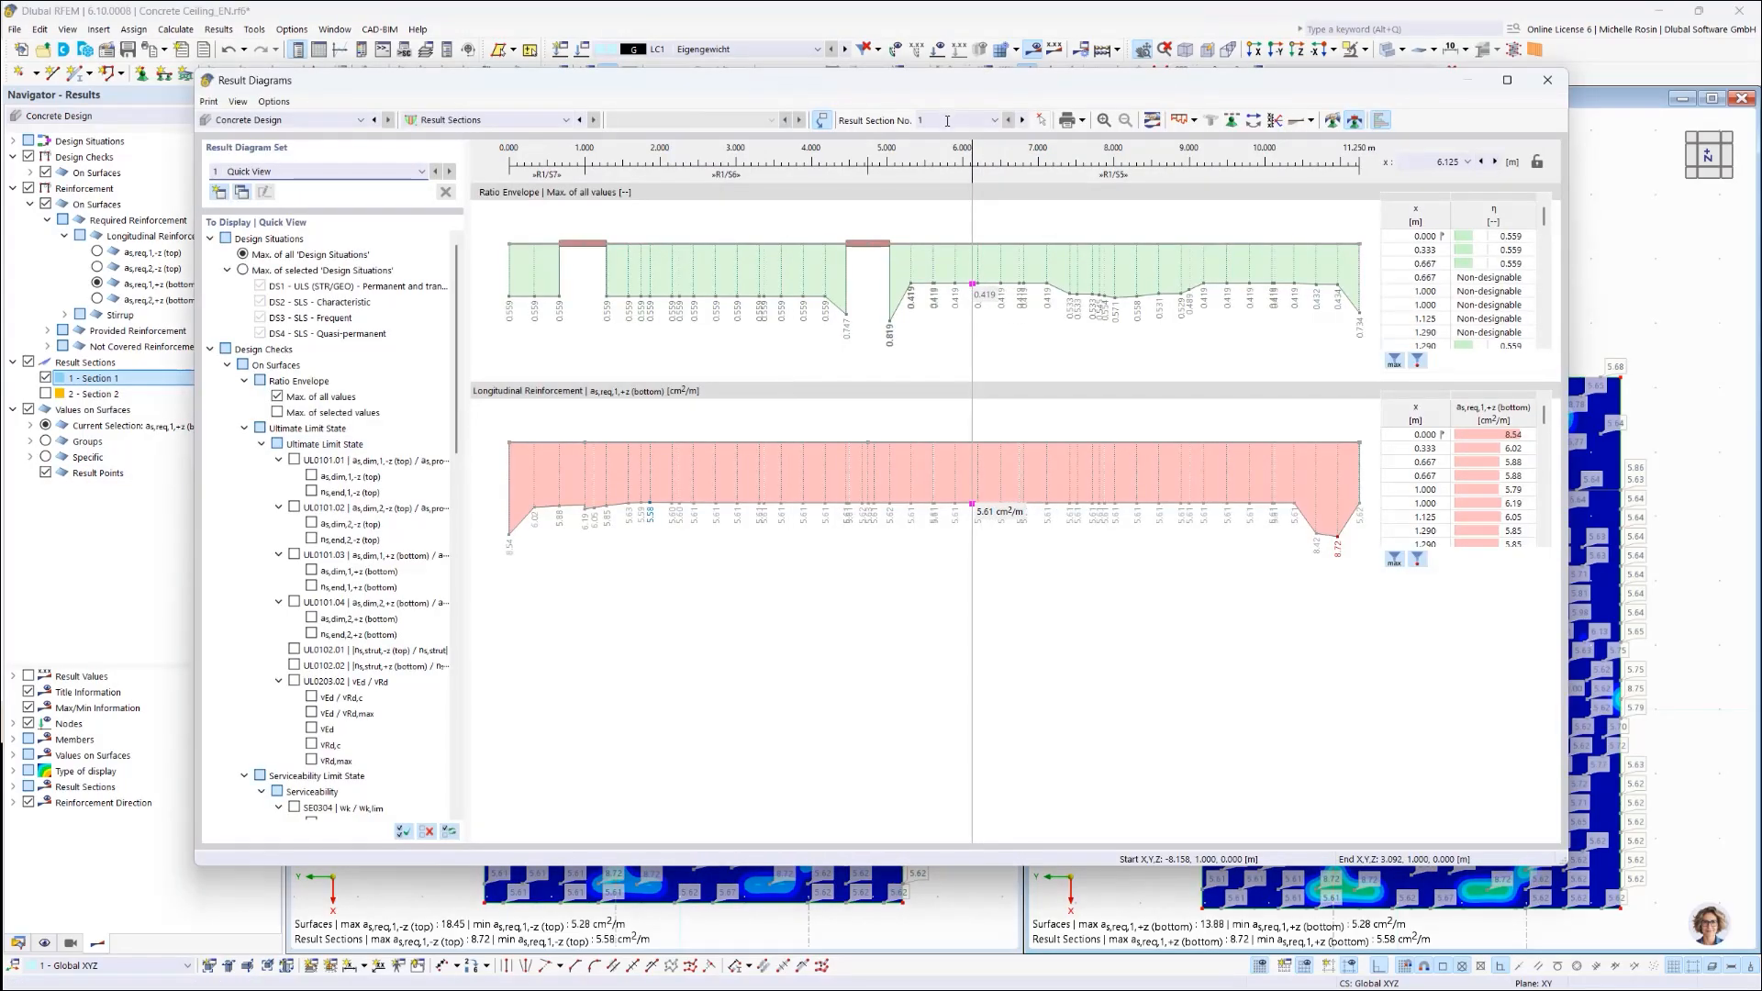
pyautogui.click(976, 120)
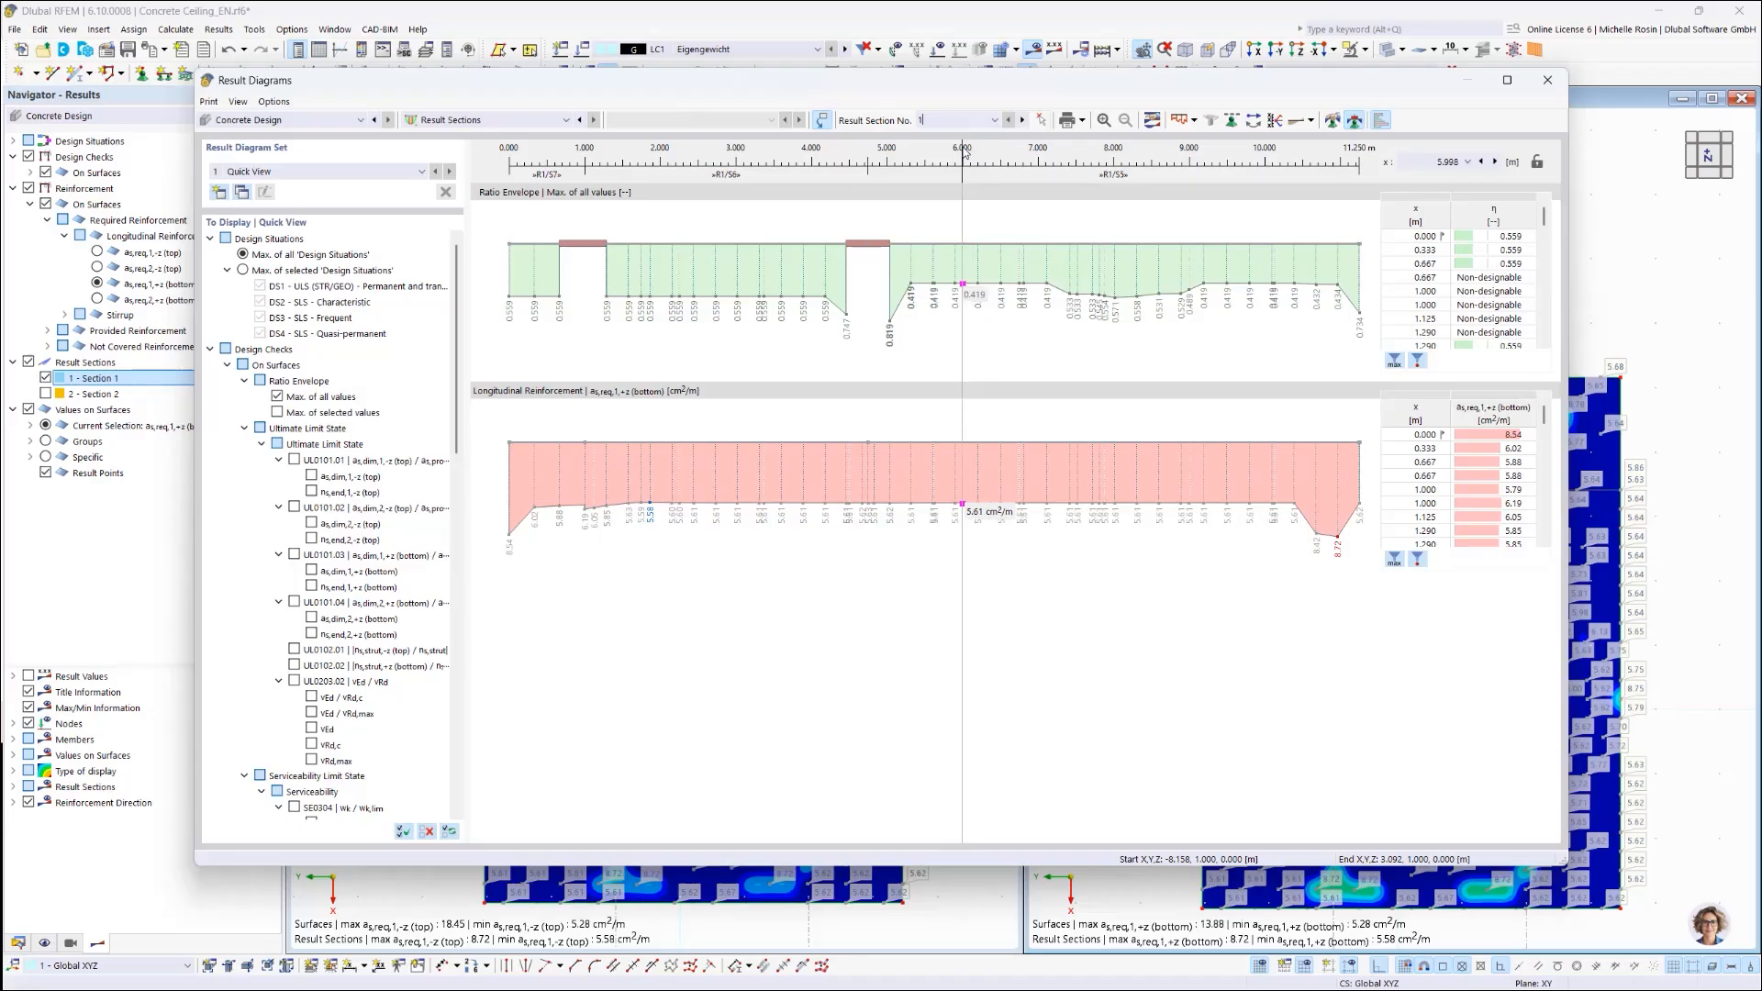
pyautogui.write(',2')
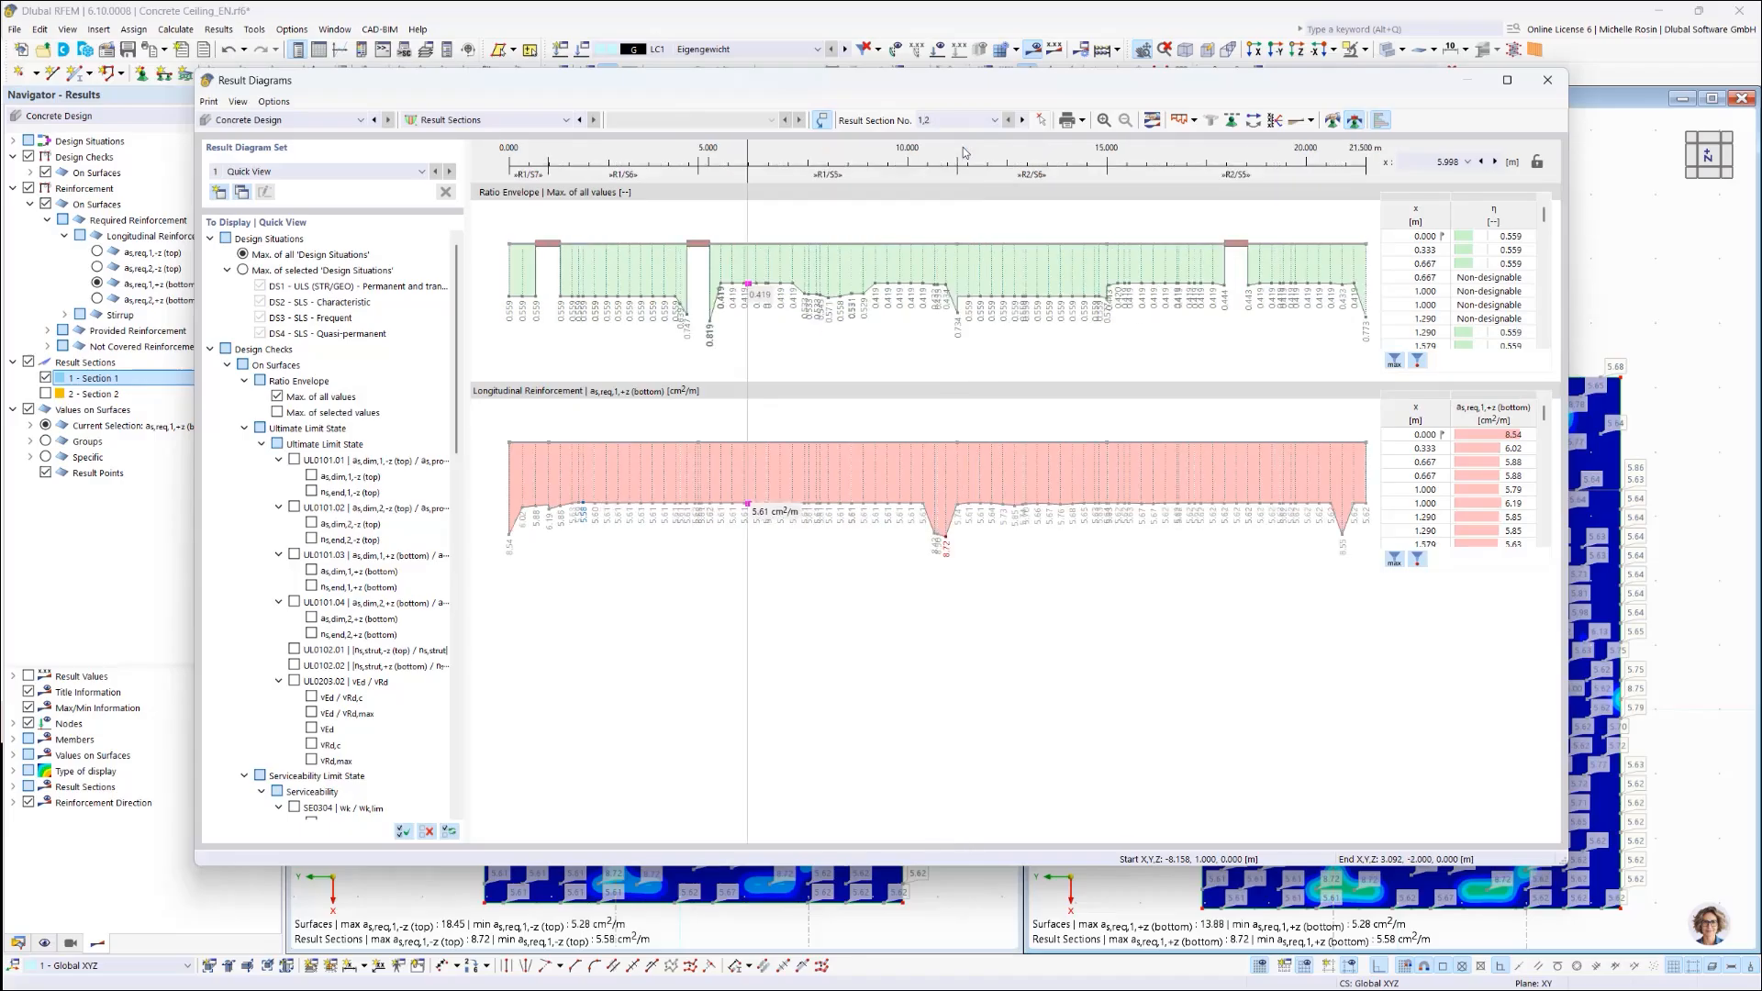
pyautogui.click(1194, 121)
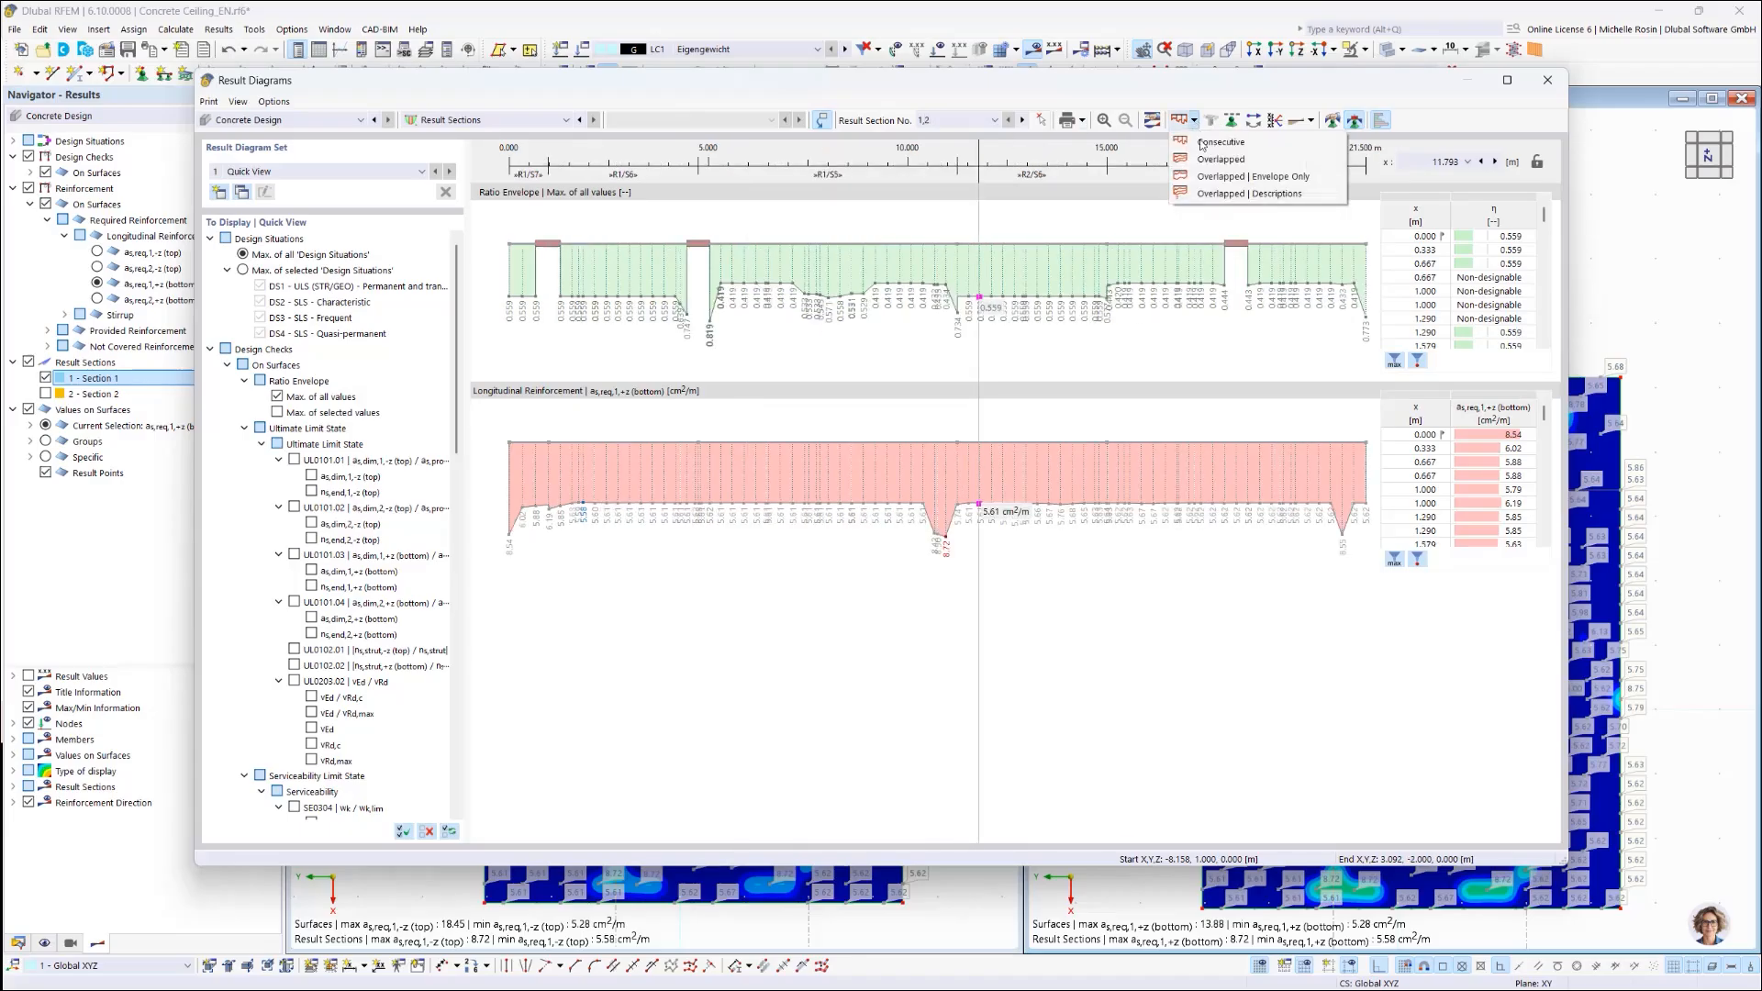
pyautogui.click(1221, 159)
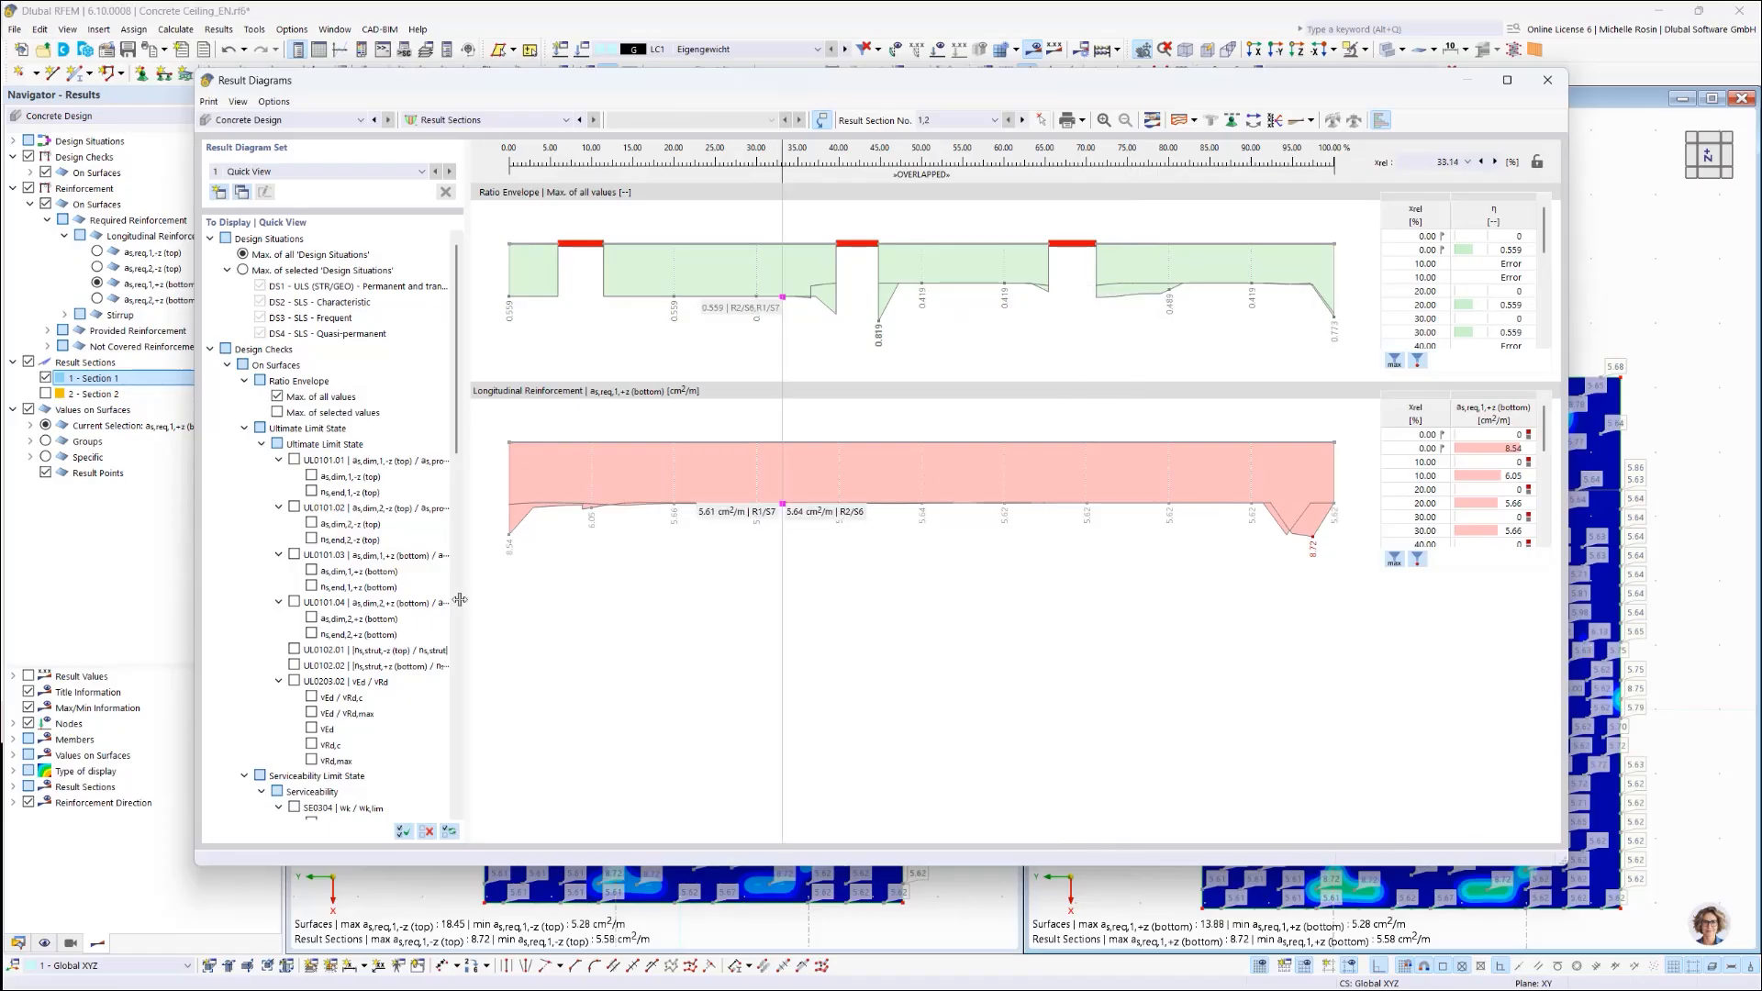
# Step: Add the provided reinforcement diagrams as,prov,1/2 at top (-z) and bottom (+z)
pyautogui.click(244, 428)
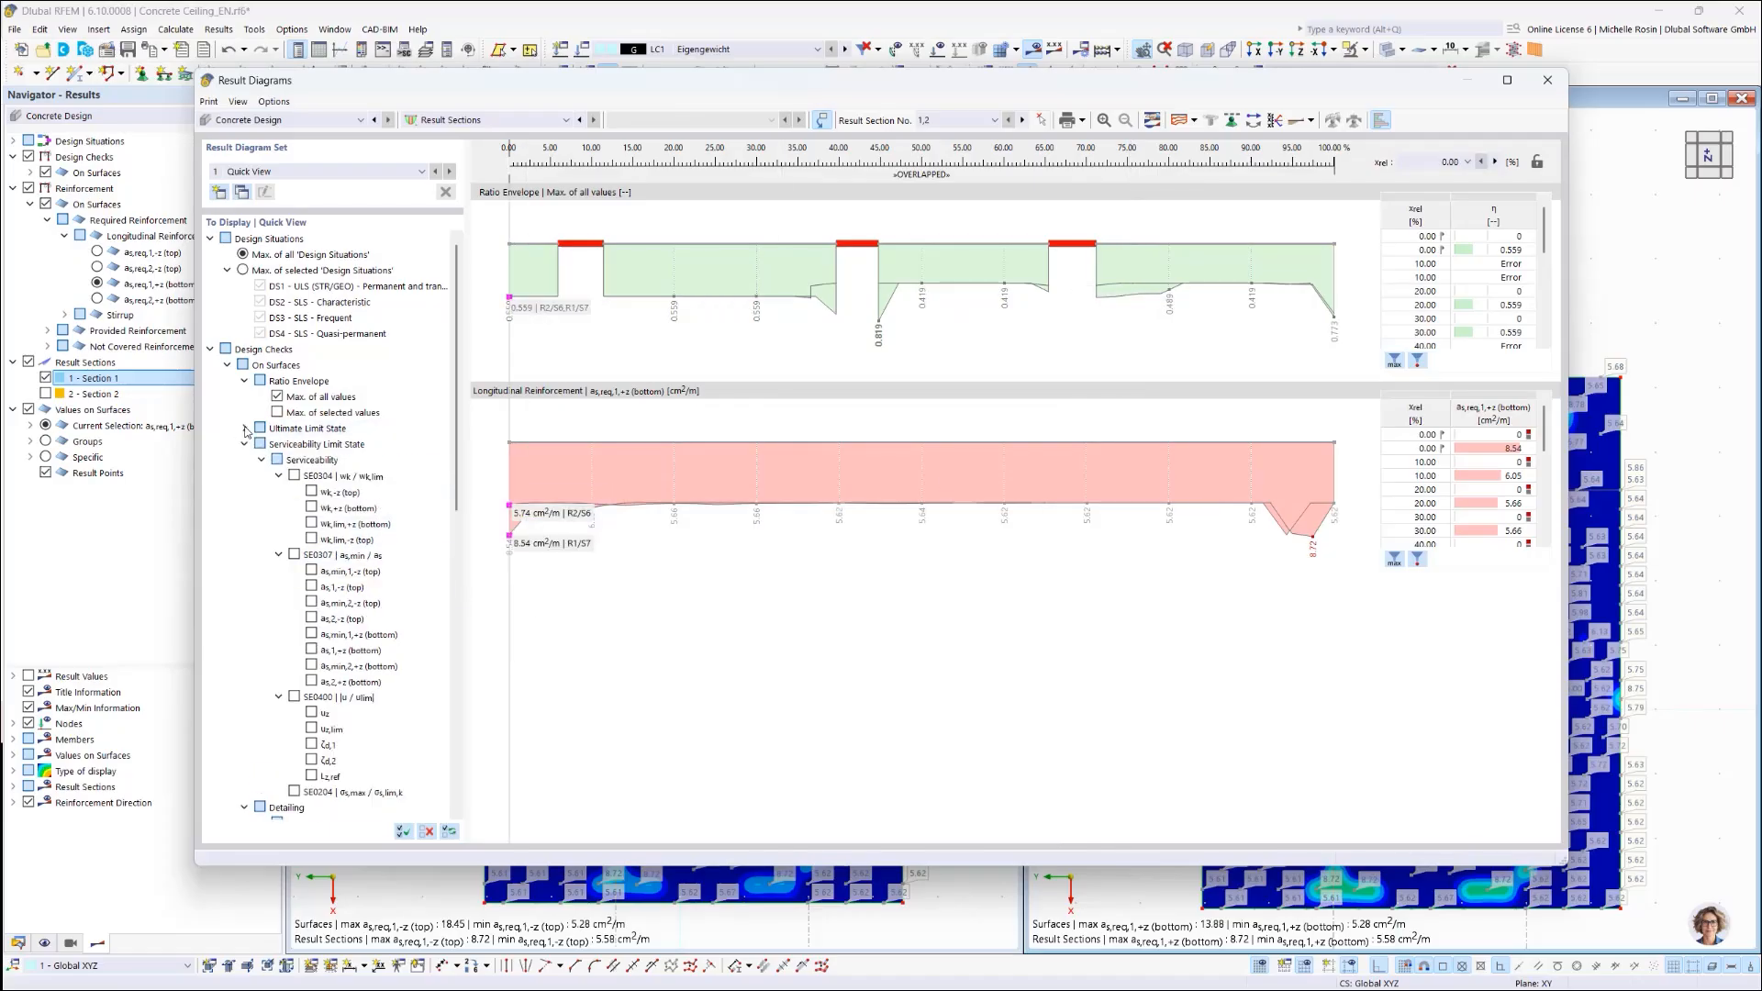
pyautogui.click(244, 381)
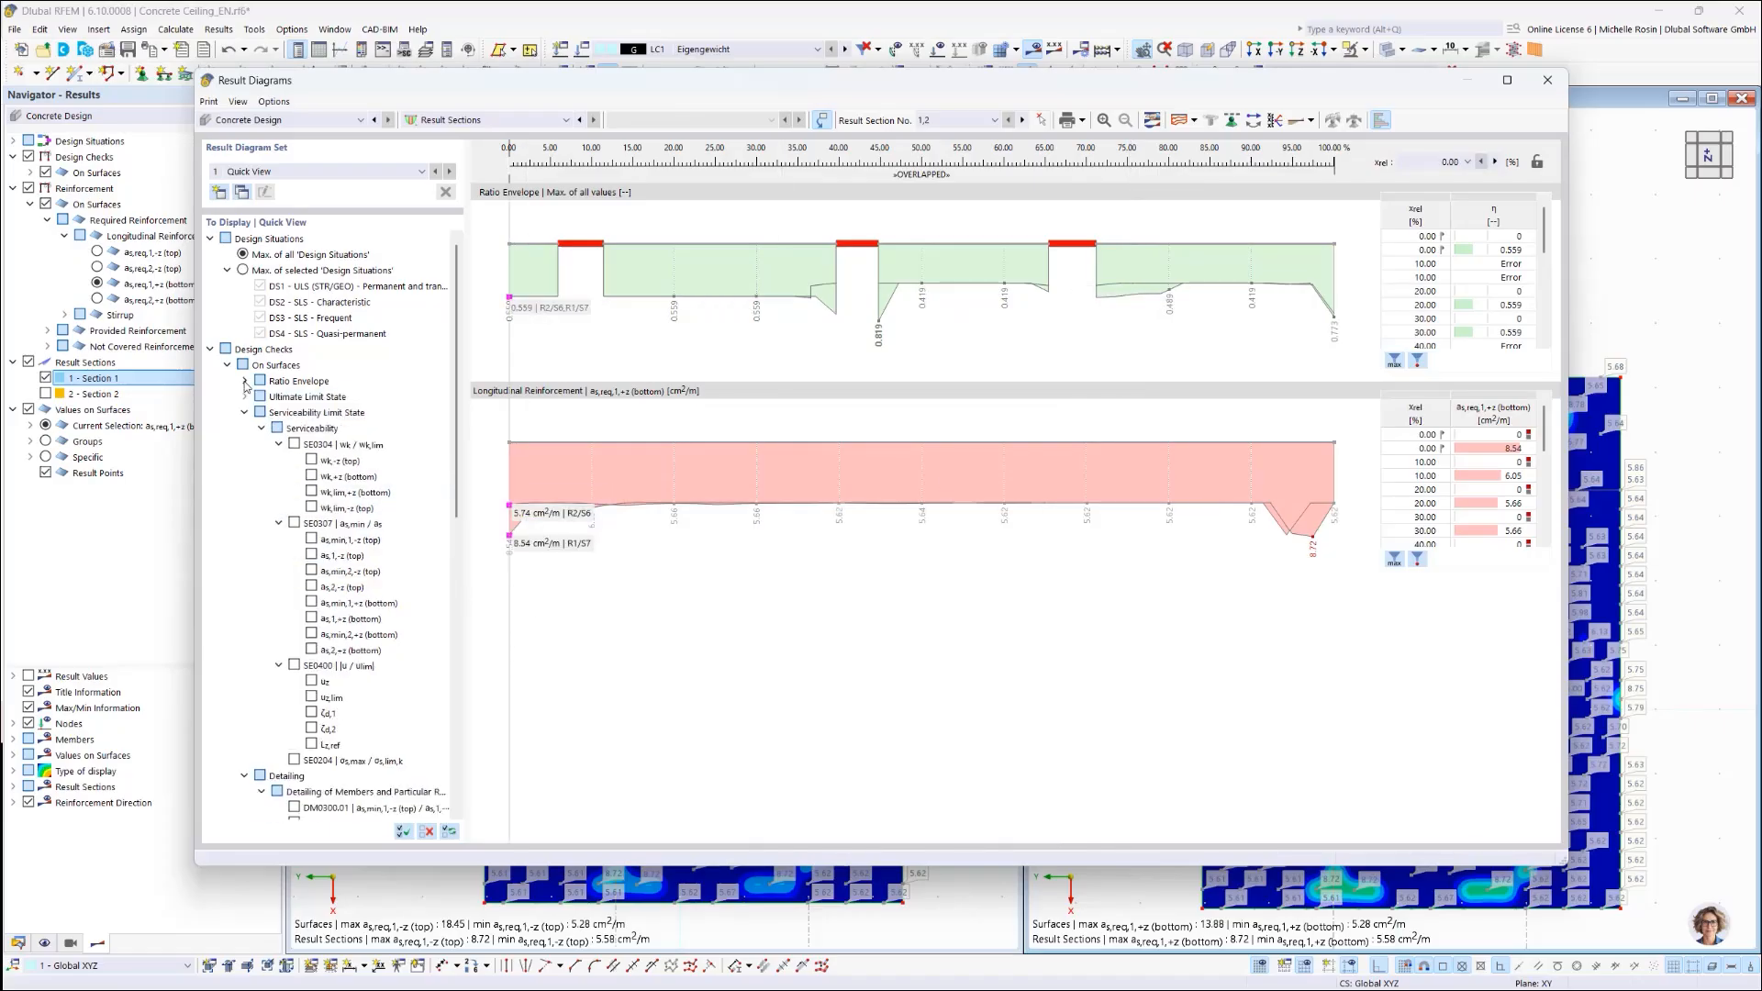
pyautogui.click(245, 428)
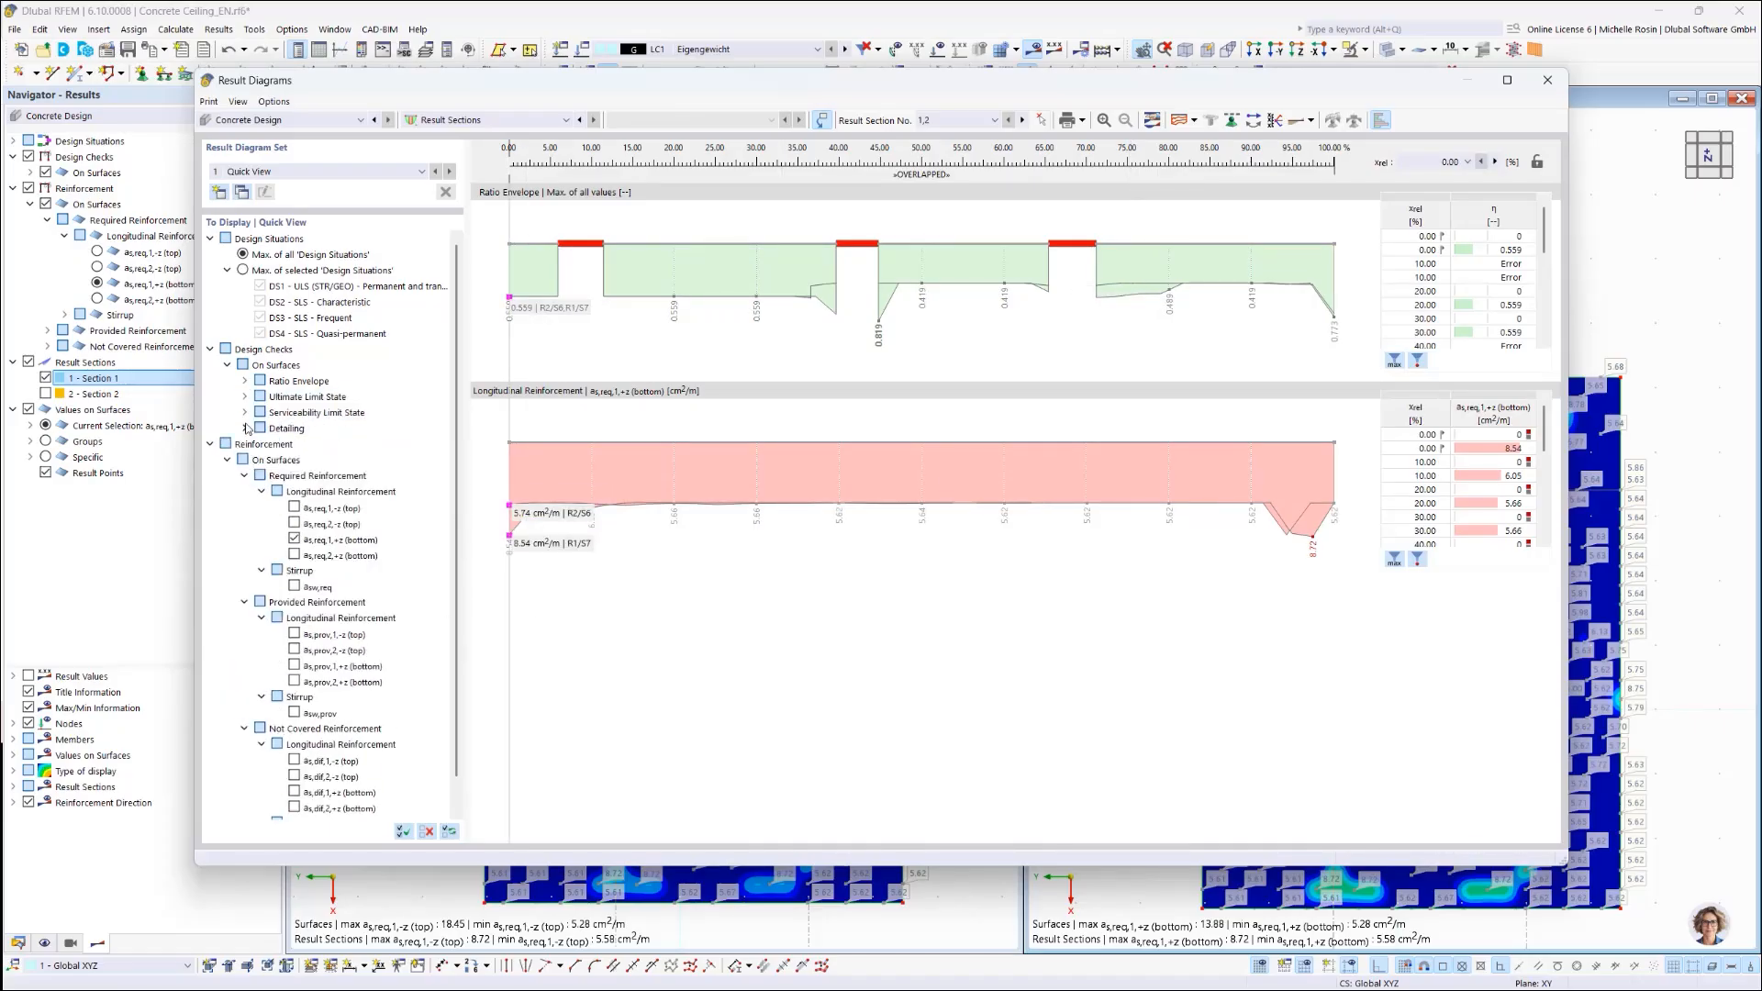
pyautogui.click(294, 635)
pyautogui.click(294, 650)
pyautogui.click(293, 666)
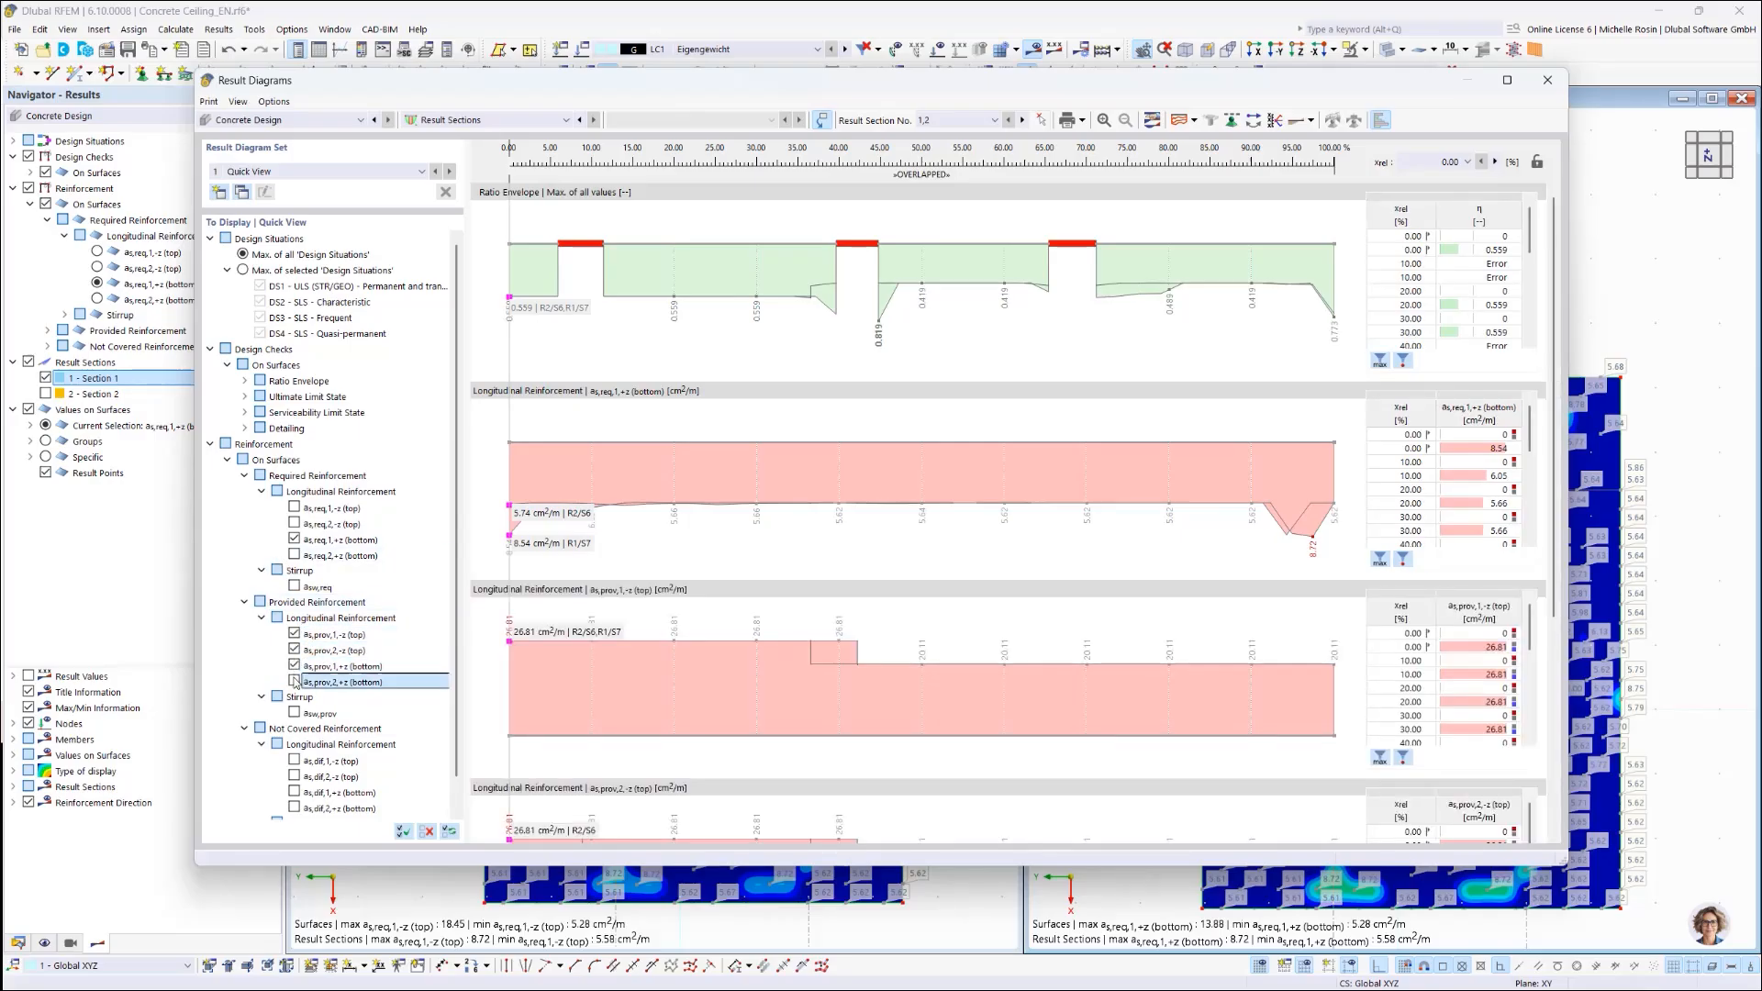
pyautogui.click(294, 682)
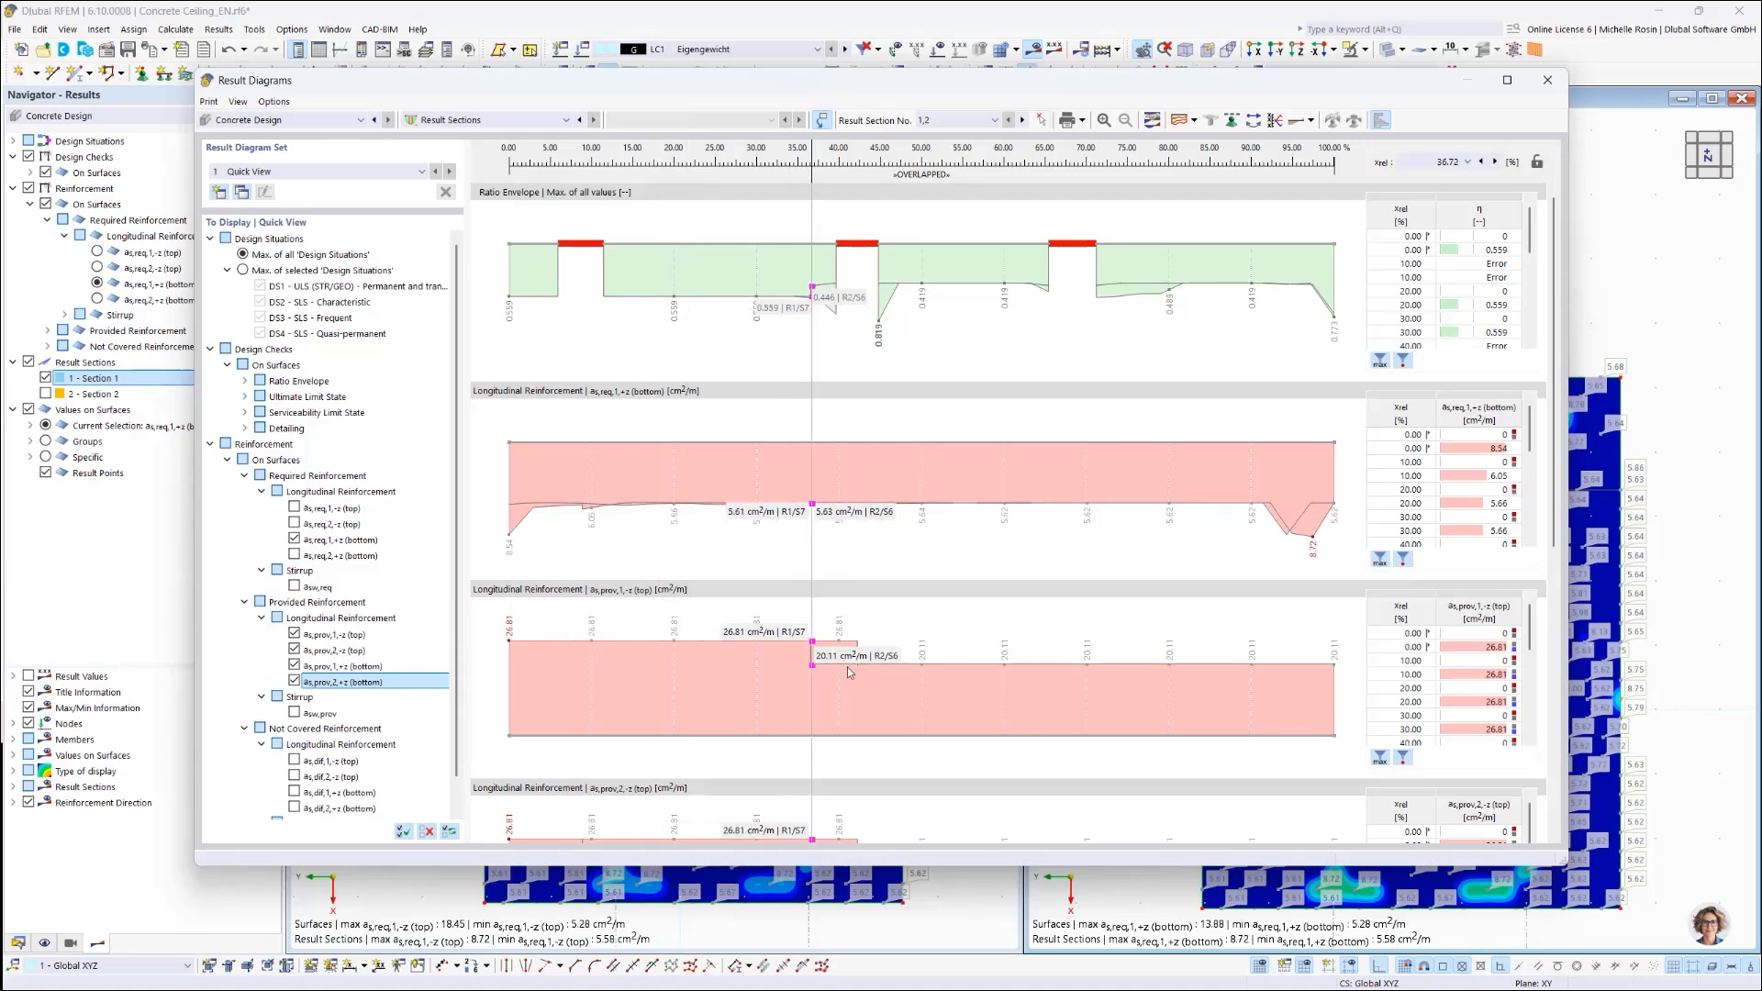
pyautogui.scroll(-5, 870, 657)
pyautogui.scroll(5, 872, 661)
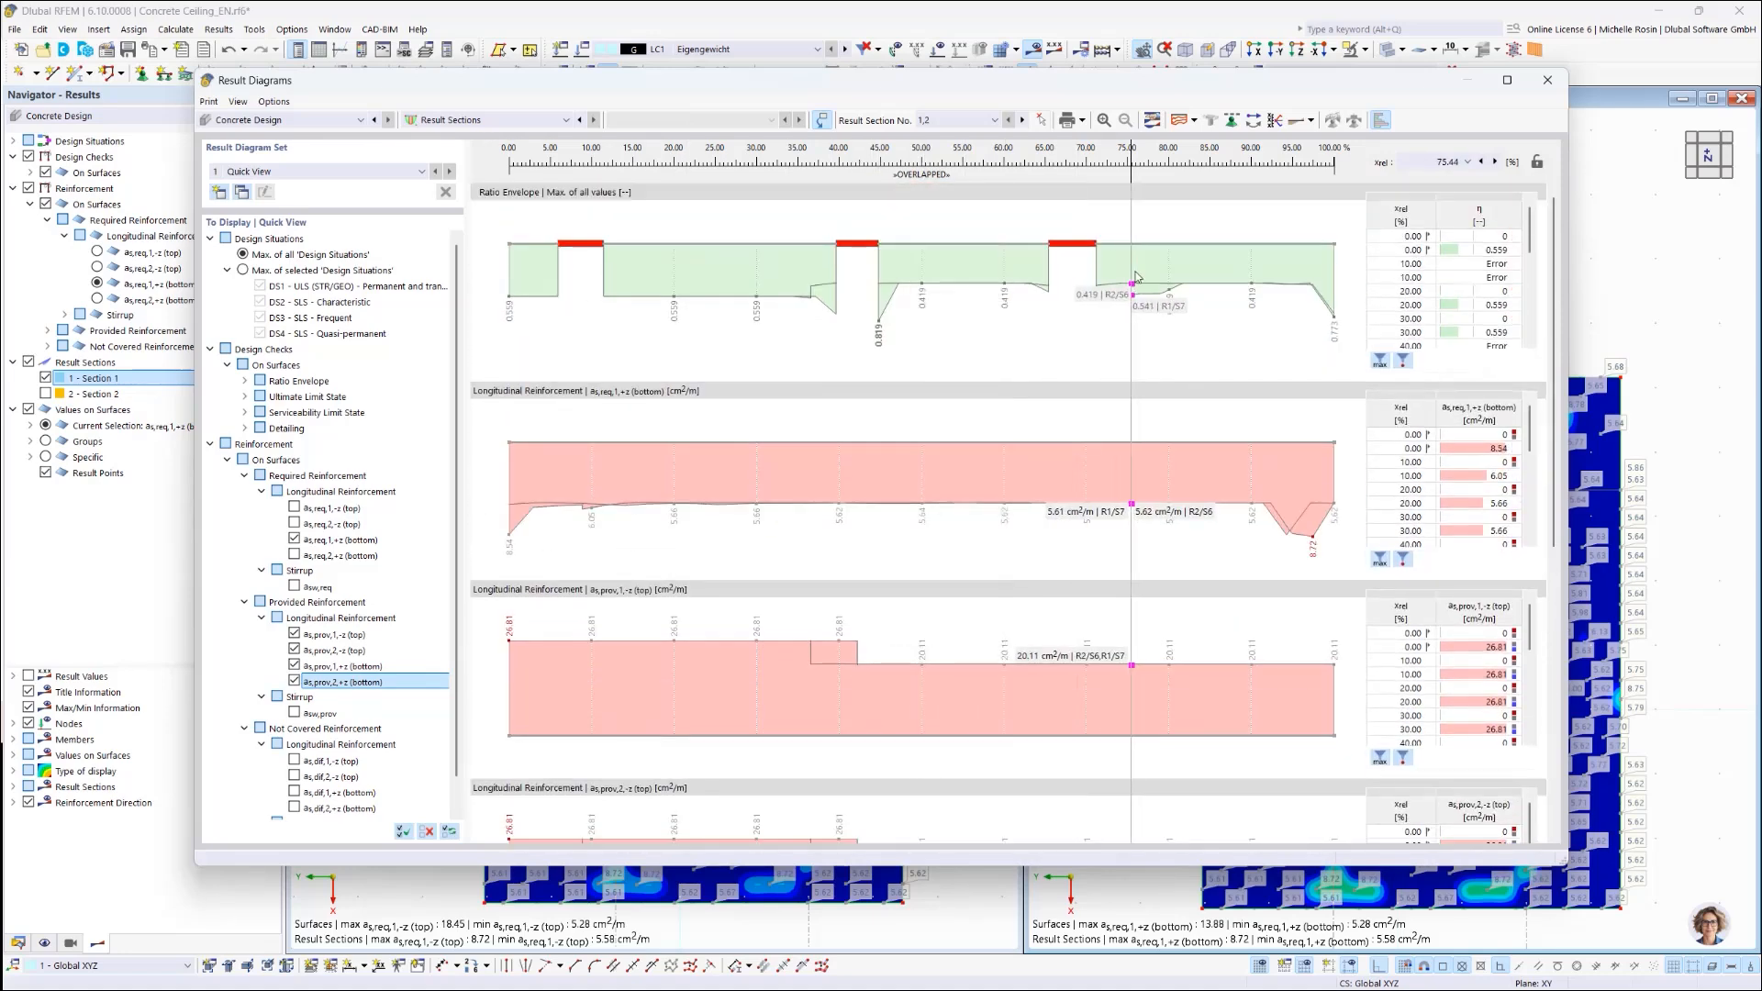
pyautogui.click(1083, 122)
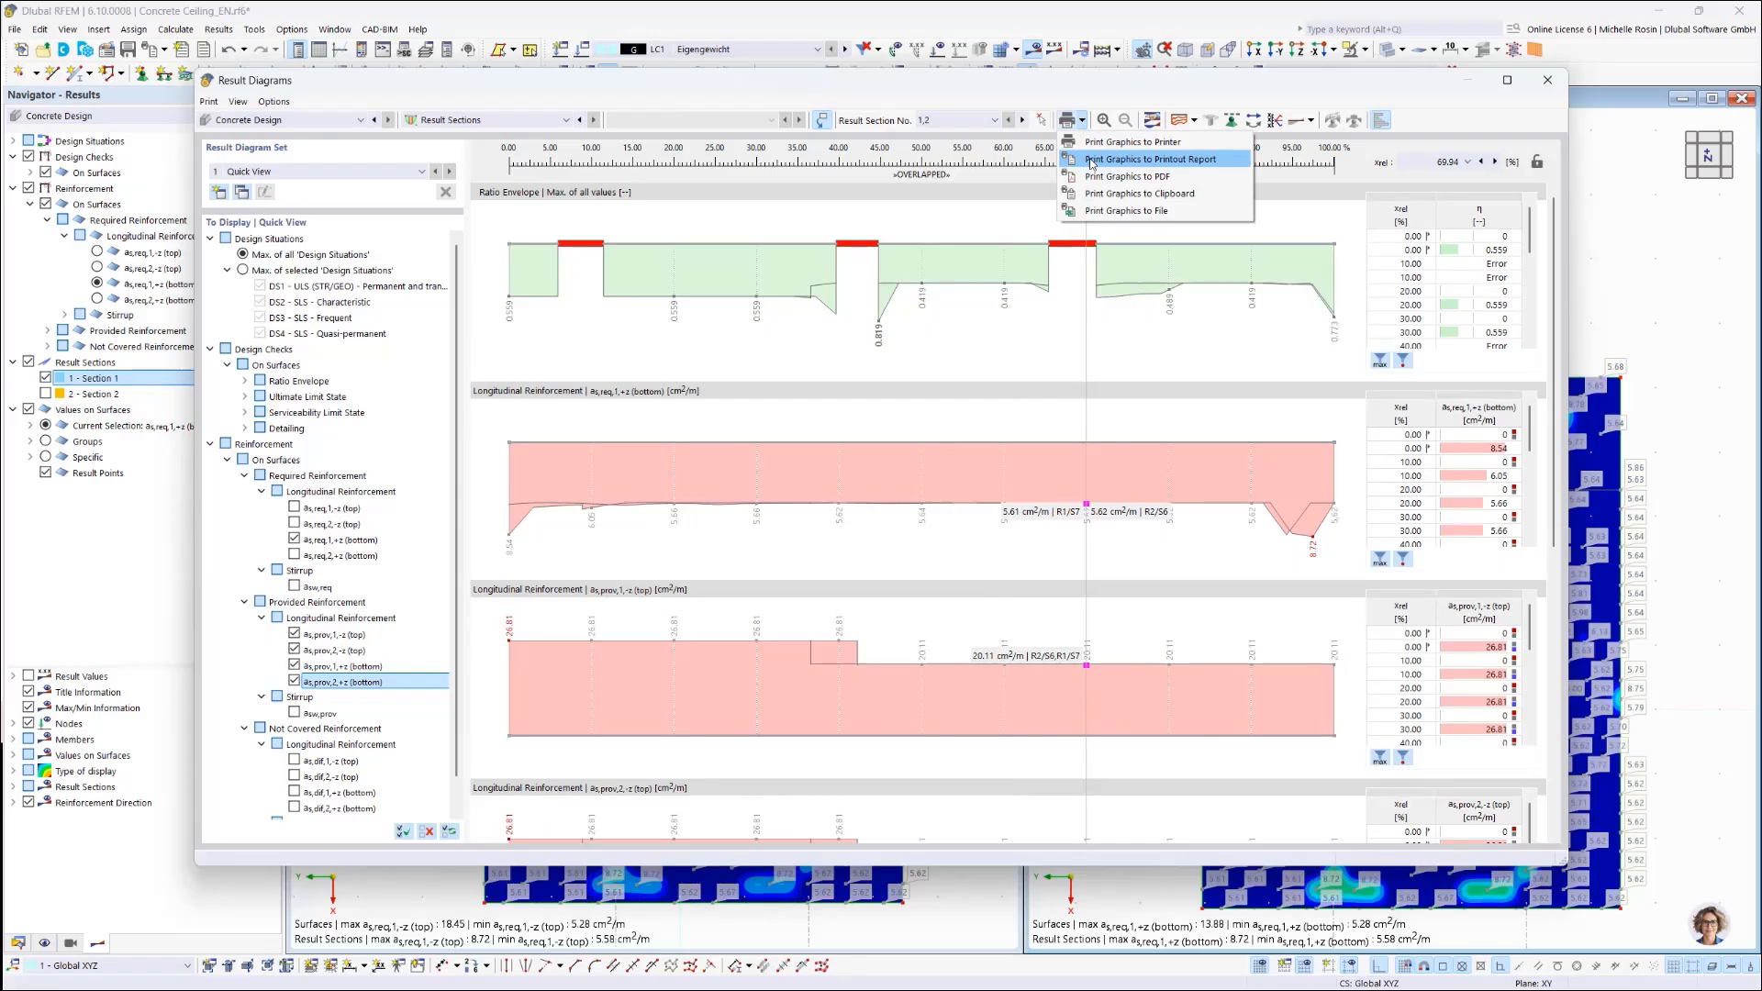
# Step: Send the Result Sections 1,2 diagrams to the printout report and show it
pyautogui.click(1092, 163)
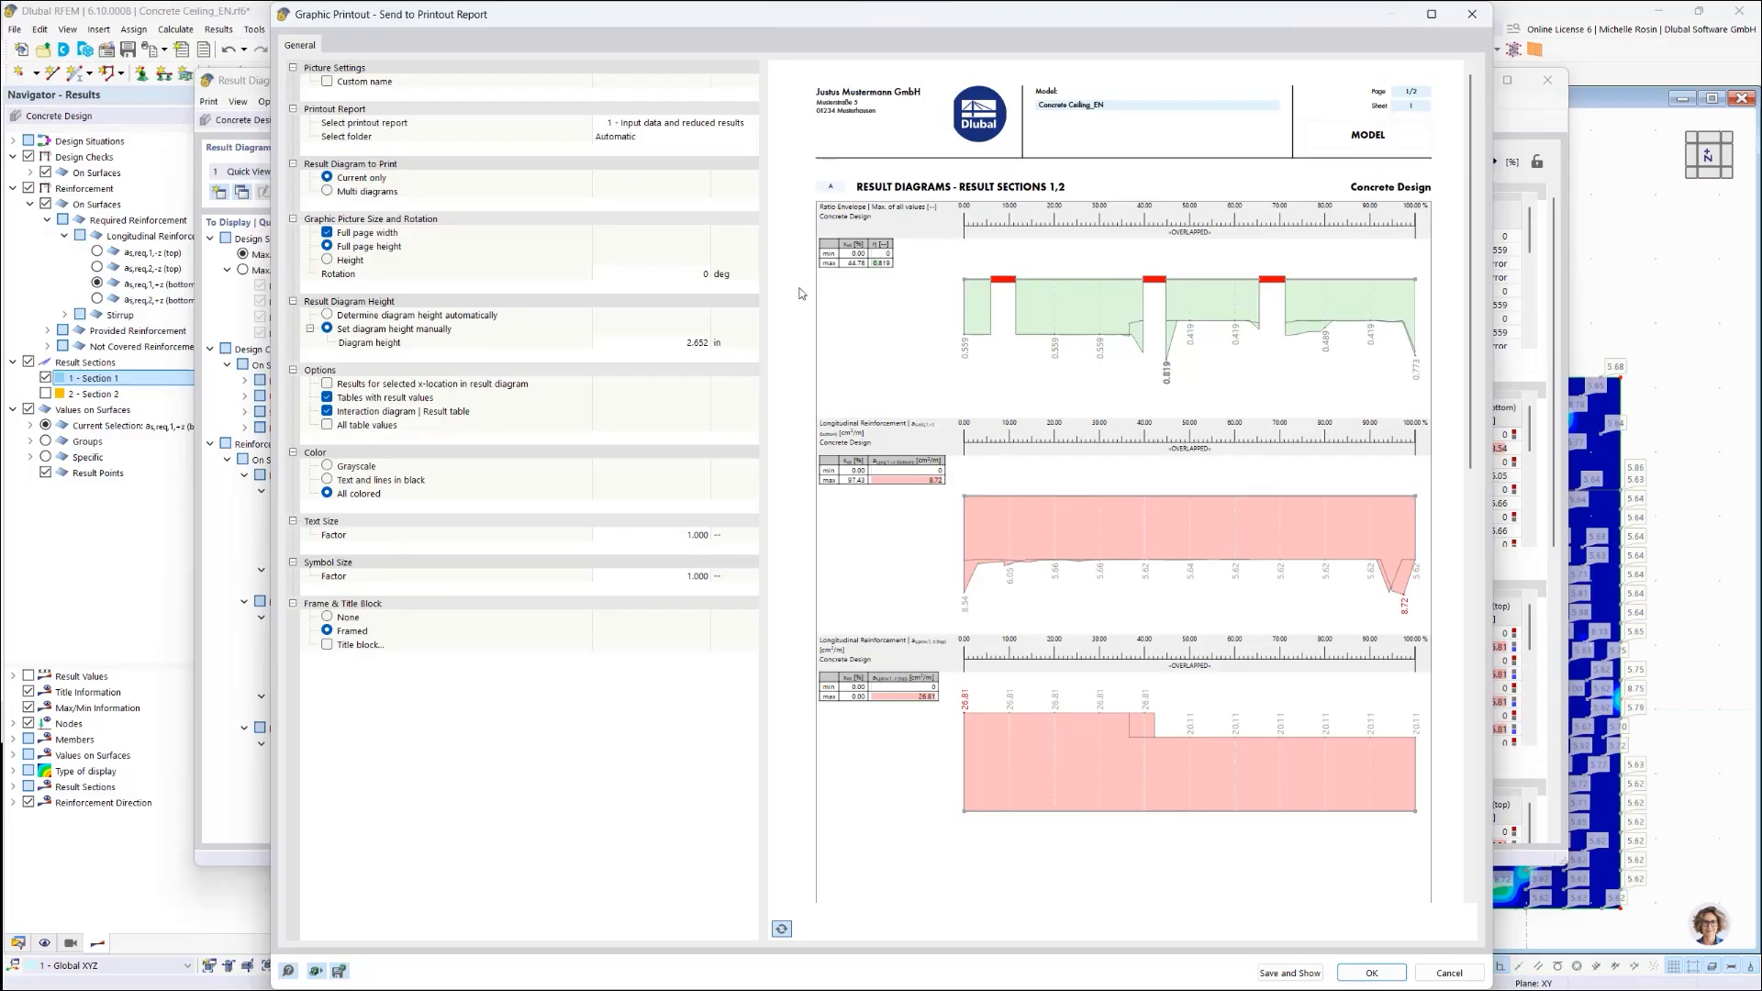
pyautogui.click(1290, 973)
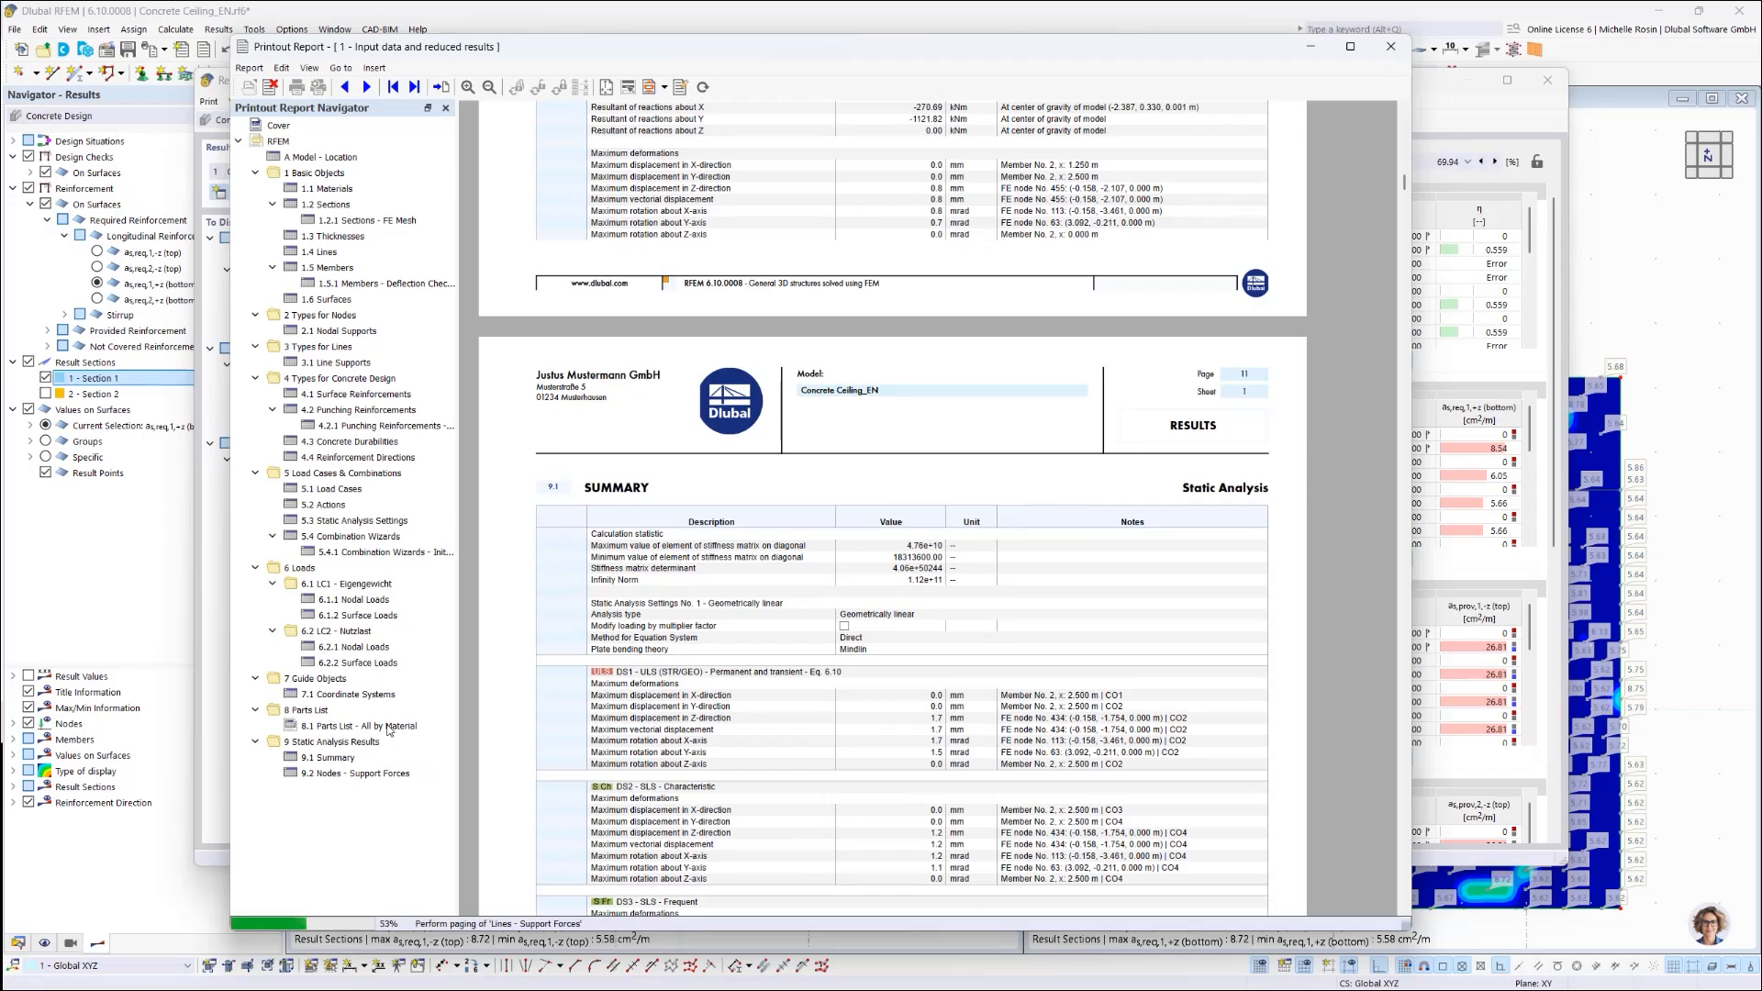
# Step: Check the new chapter 10.8.12 Result Diagrams – Result Sections 1,2, then close the report preview
pyautogui.scroll(-5, 387, 731)
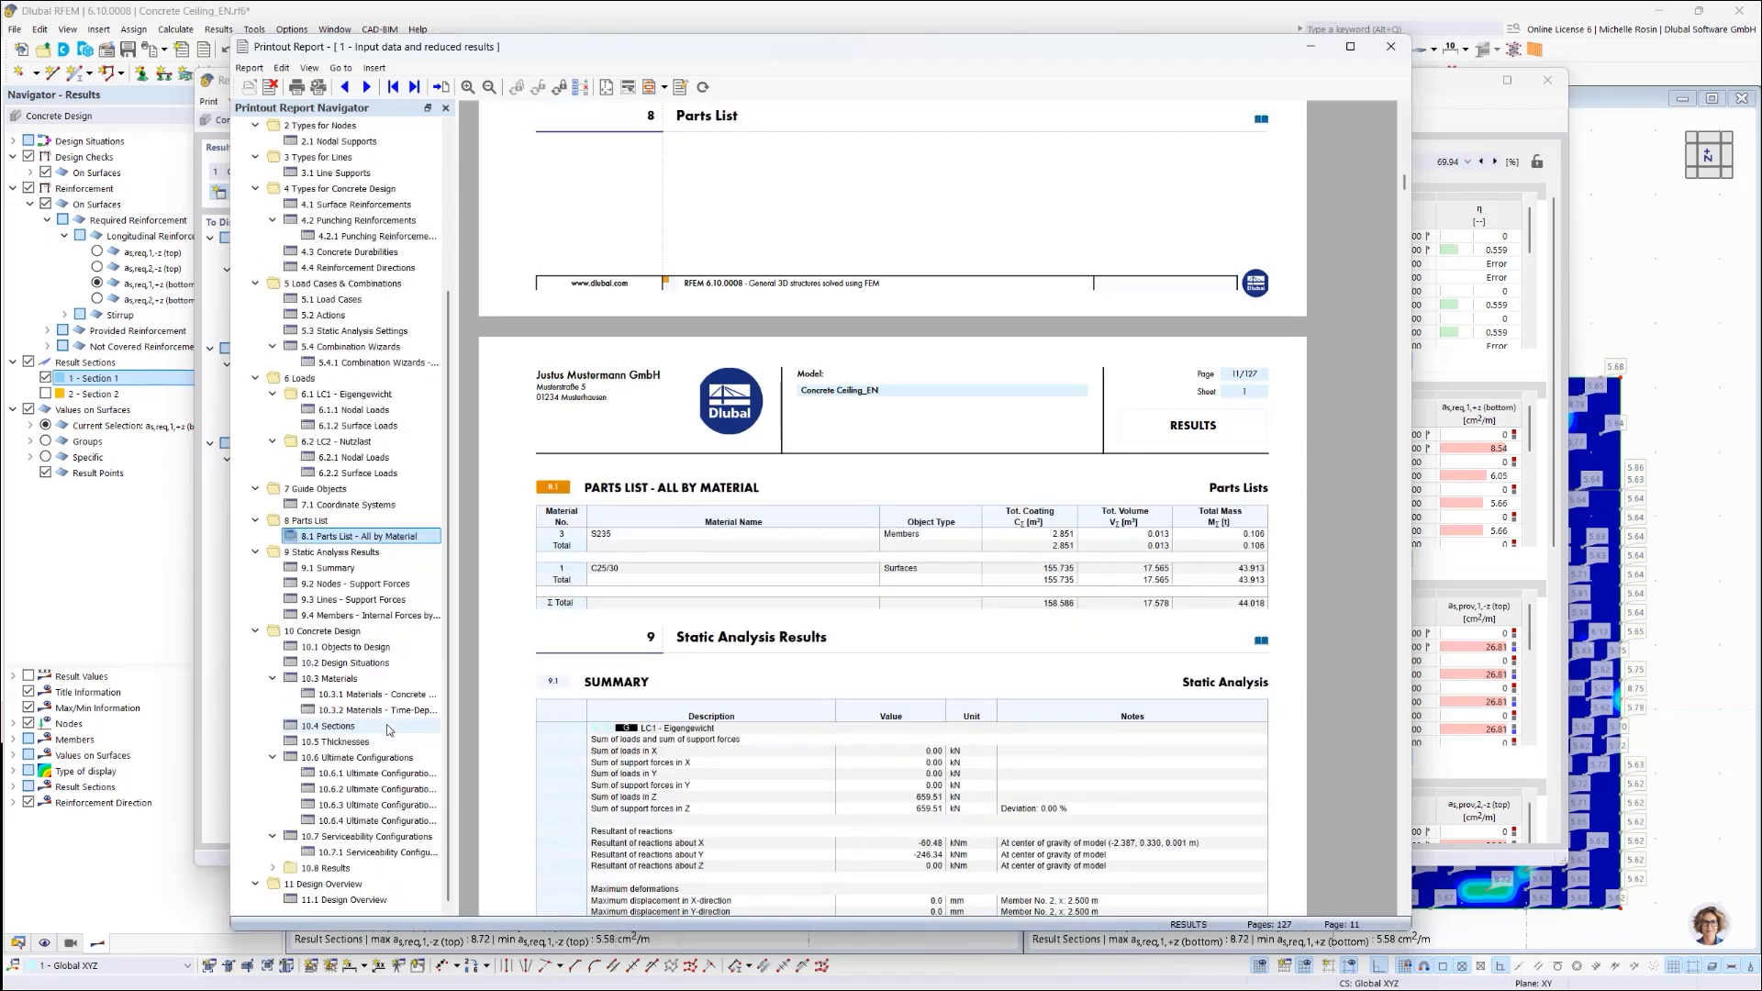
pyautogui.scroll(5, 388, 779)
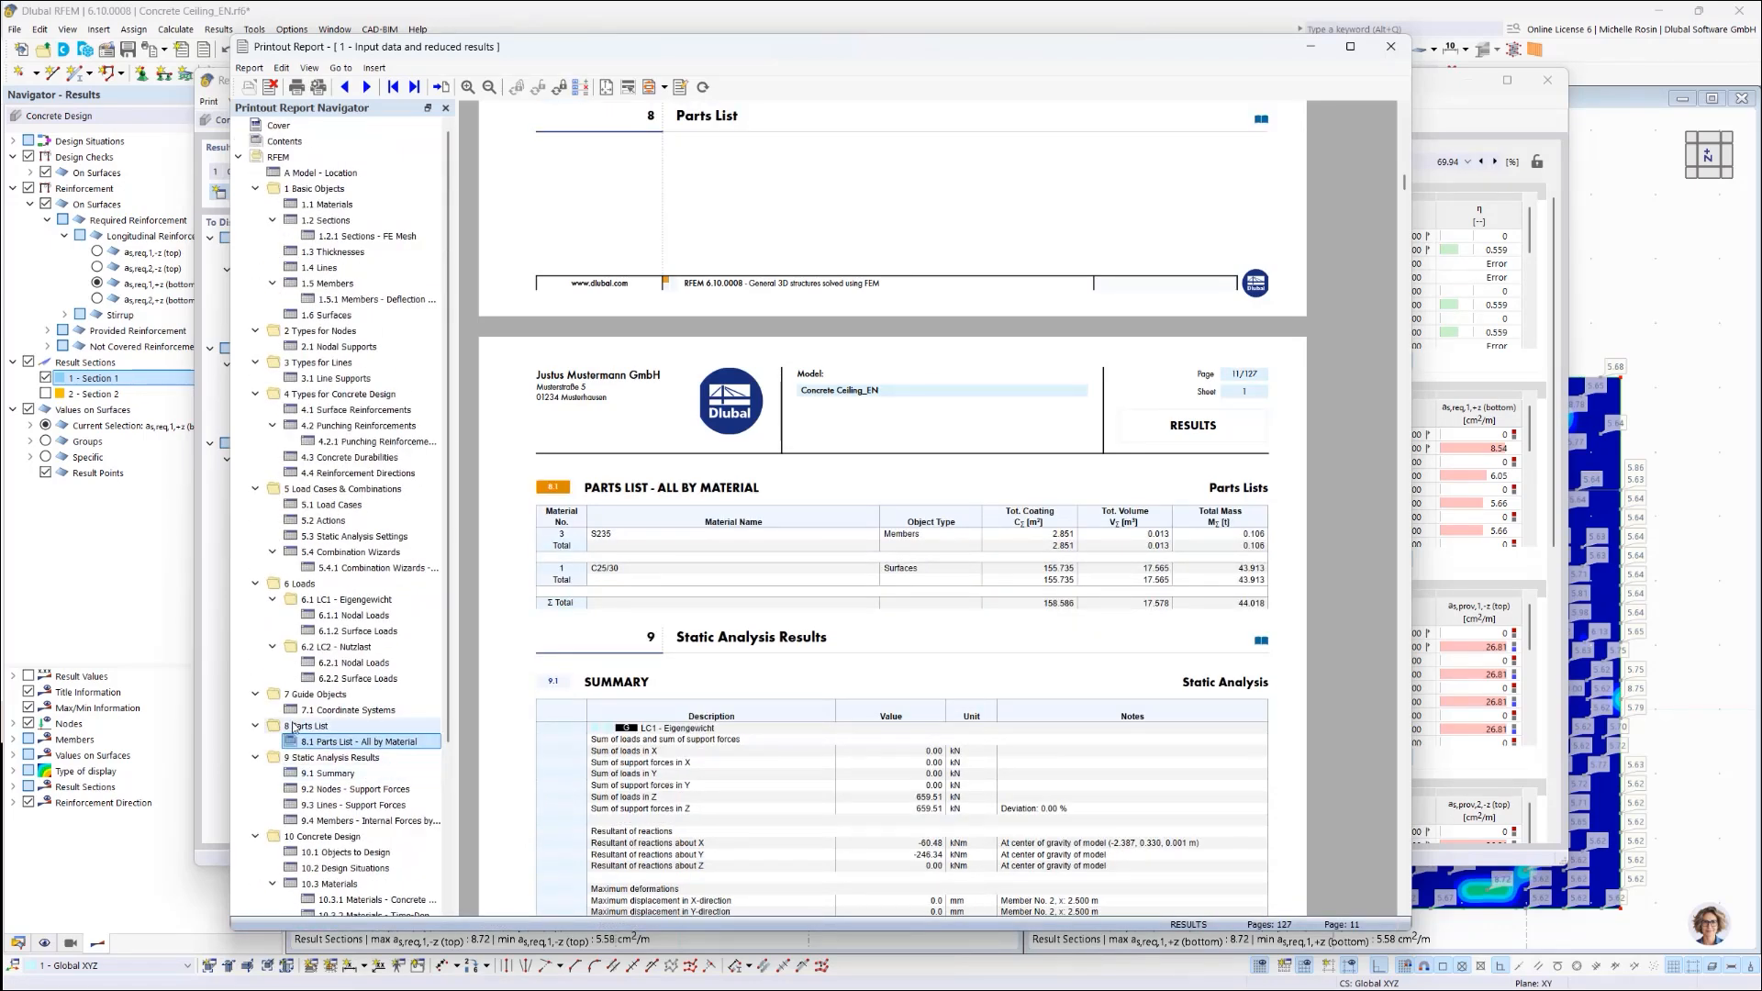
pyautogui.scroll(-5, 264, 730)
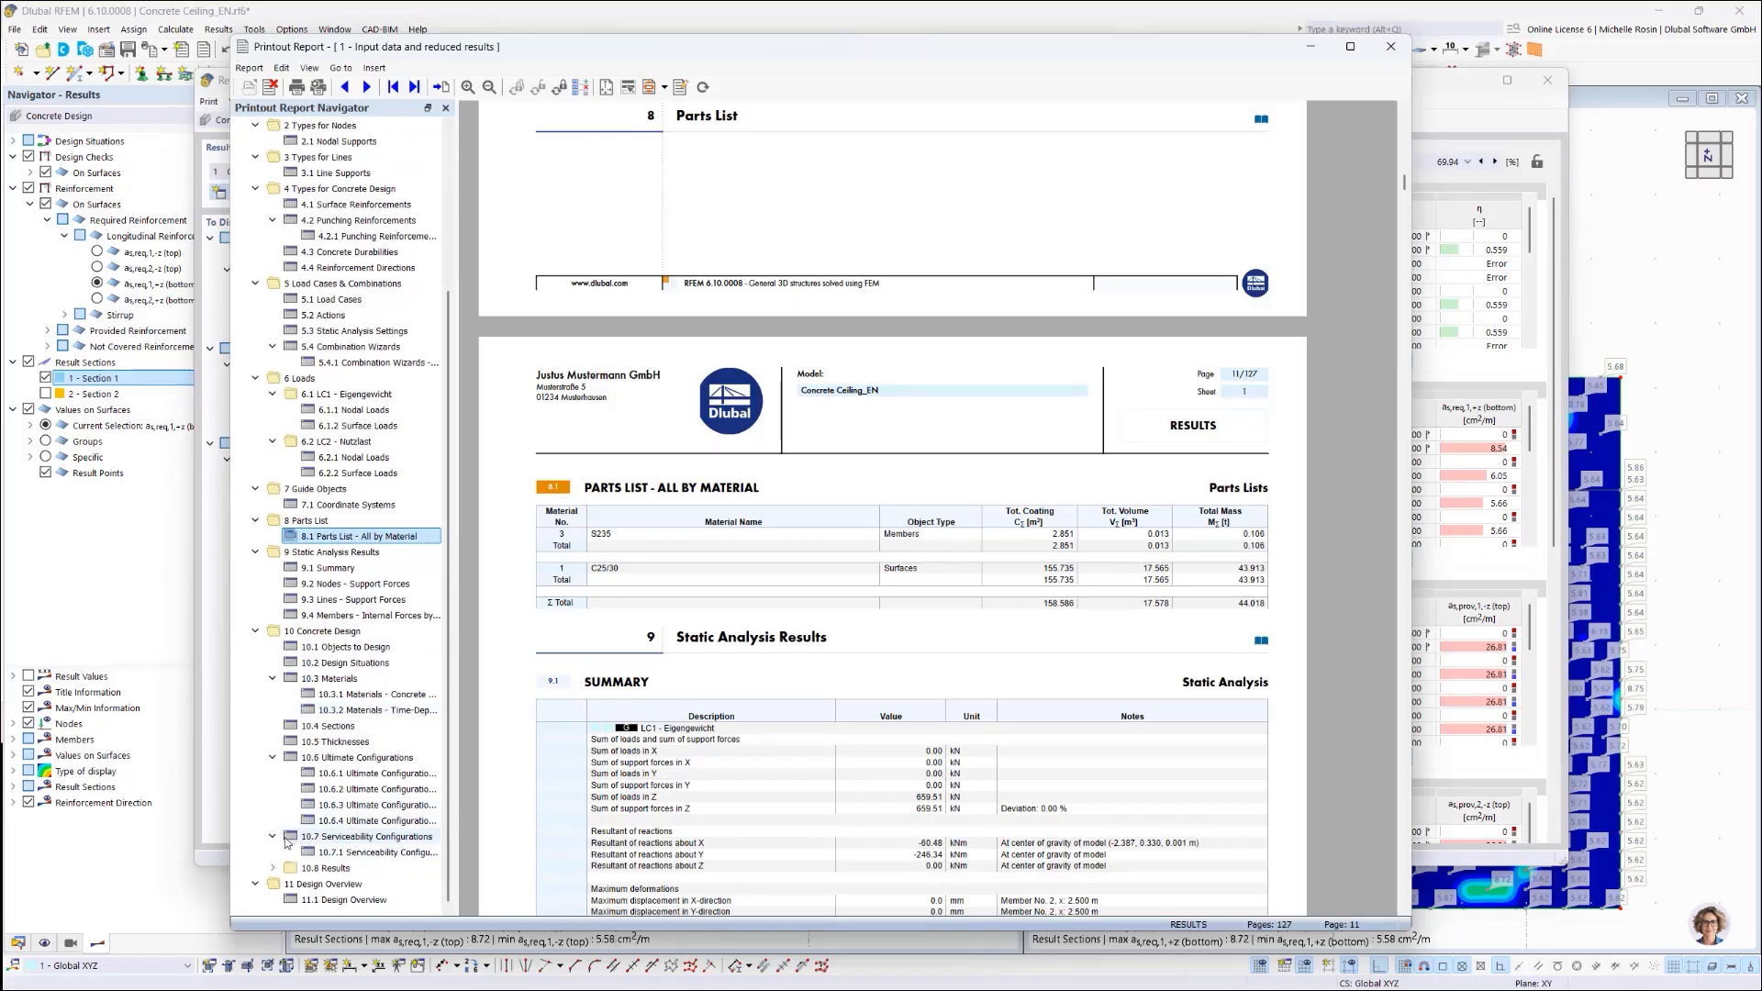
pyautogui.click(273, 868)
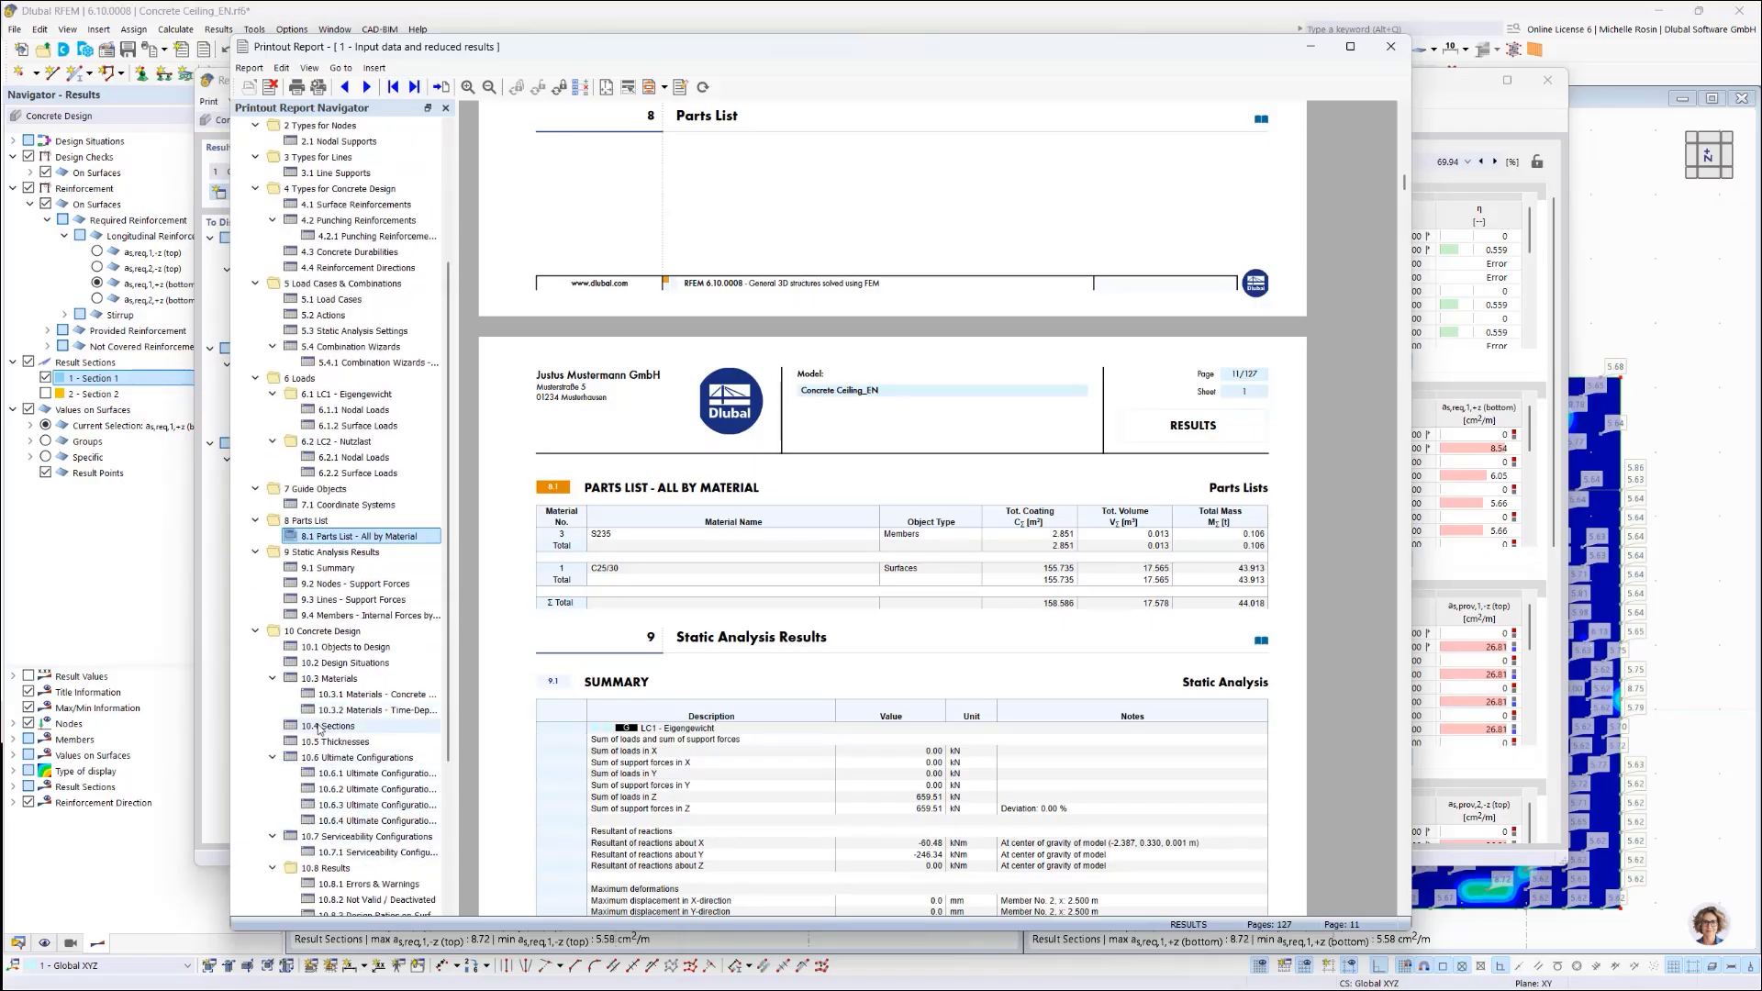
pyautogui.scroll(-5, 319, 729)
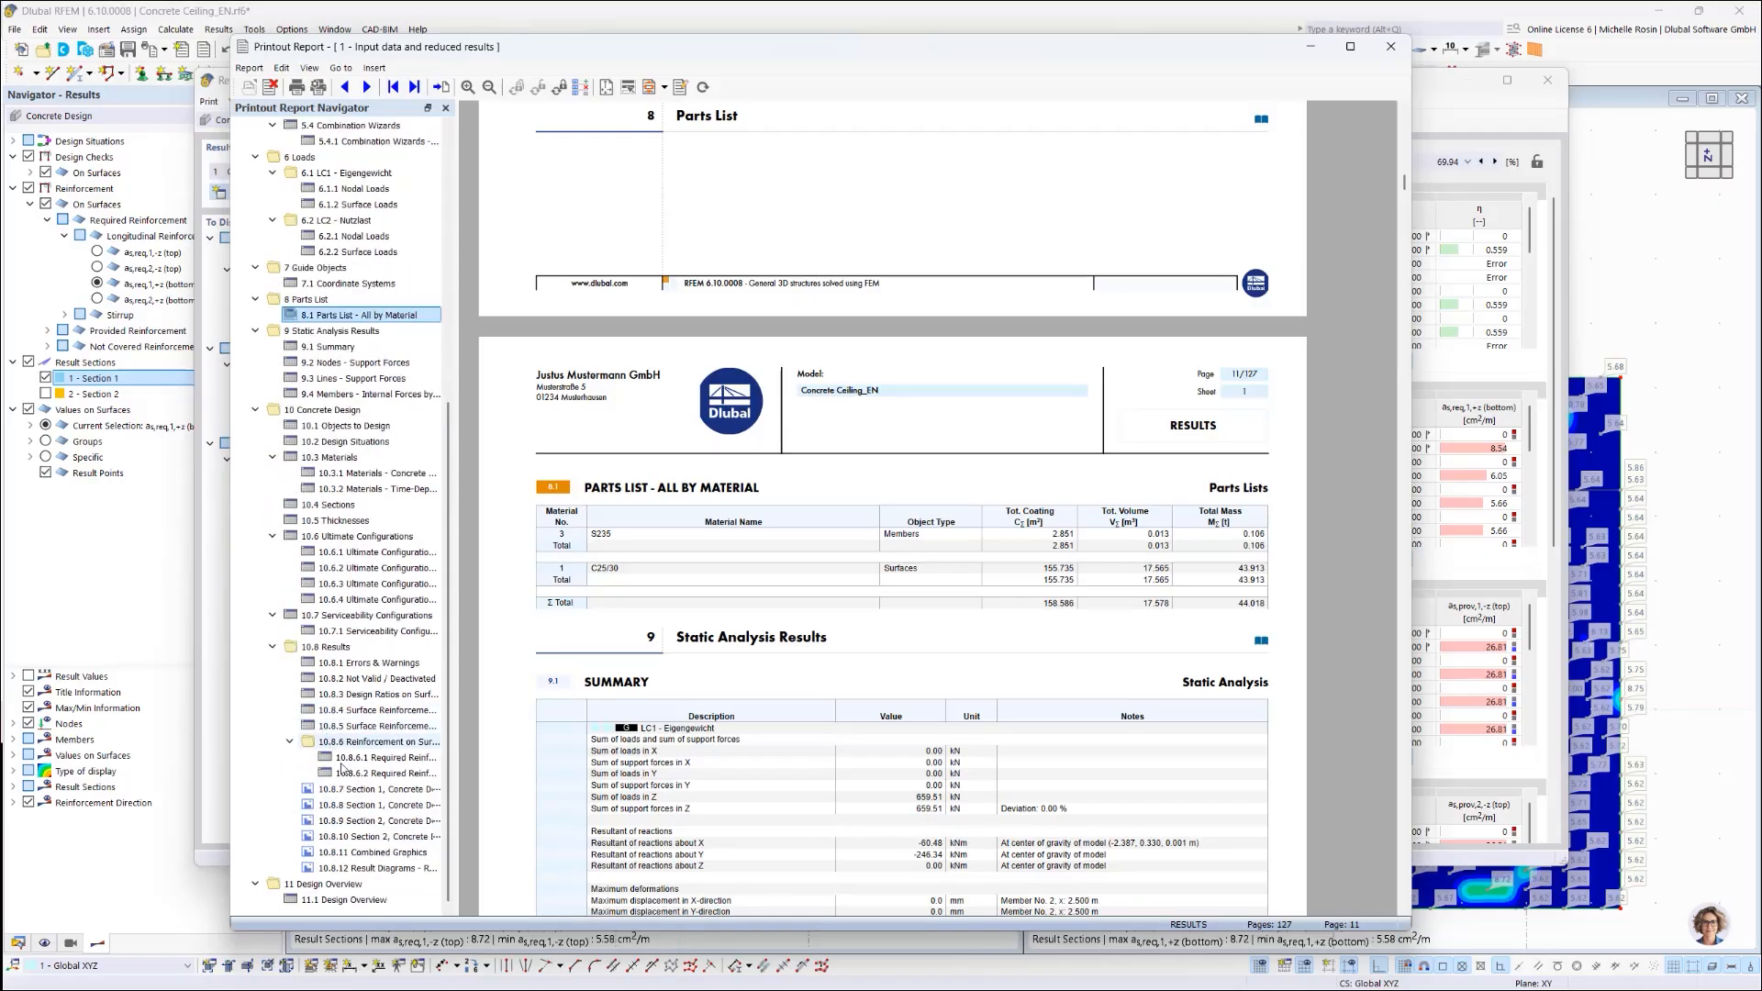
pyautogui.click(372, 868)
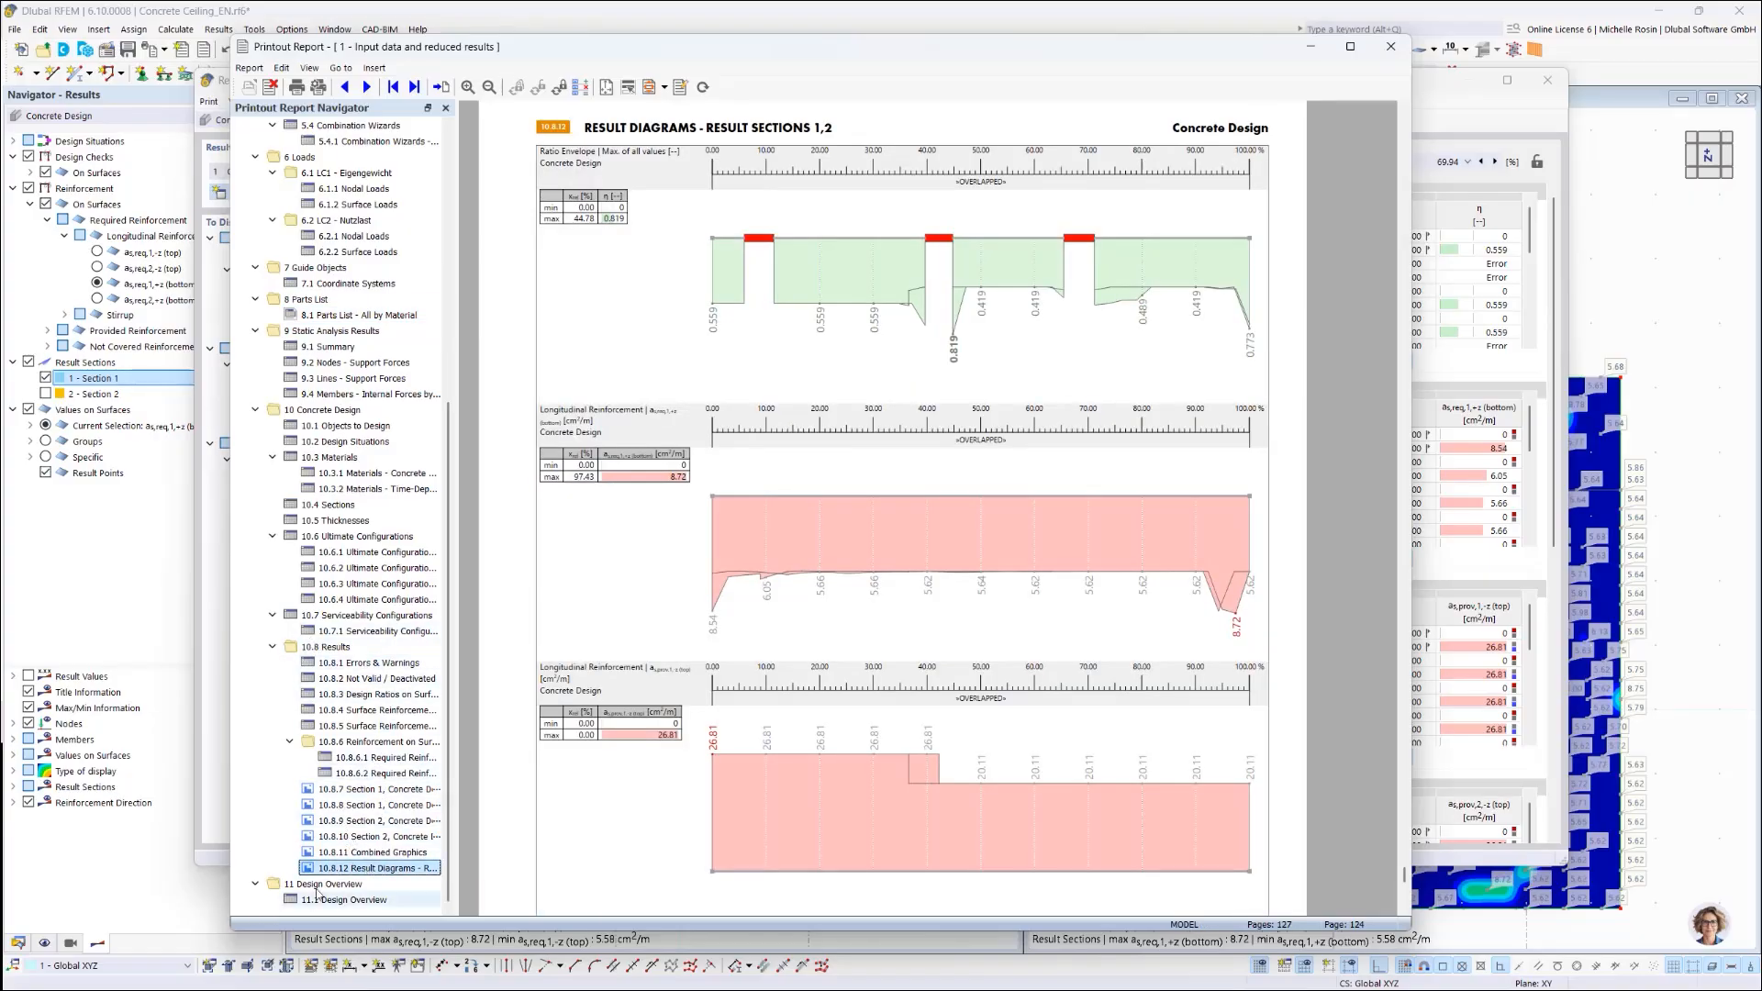
pyautogui.scroll(-6, 816, 699)
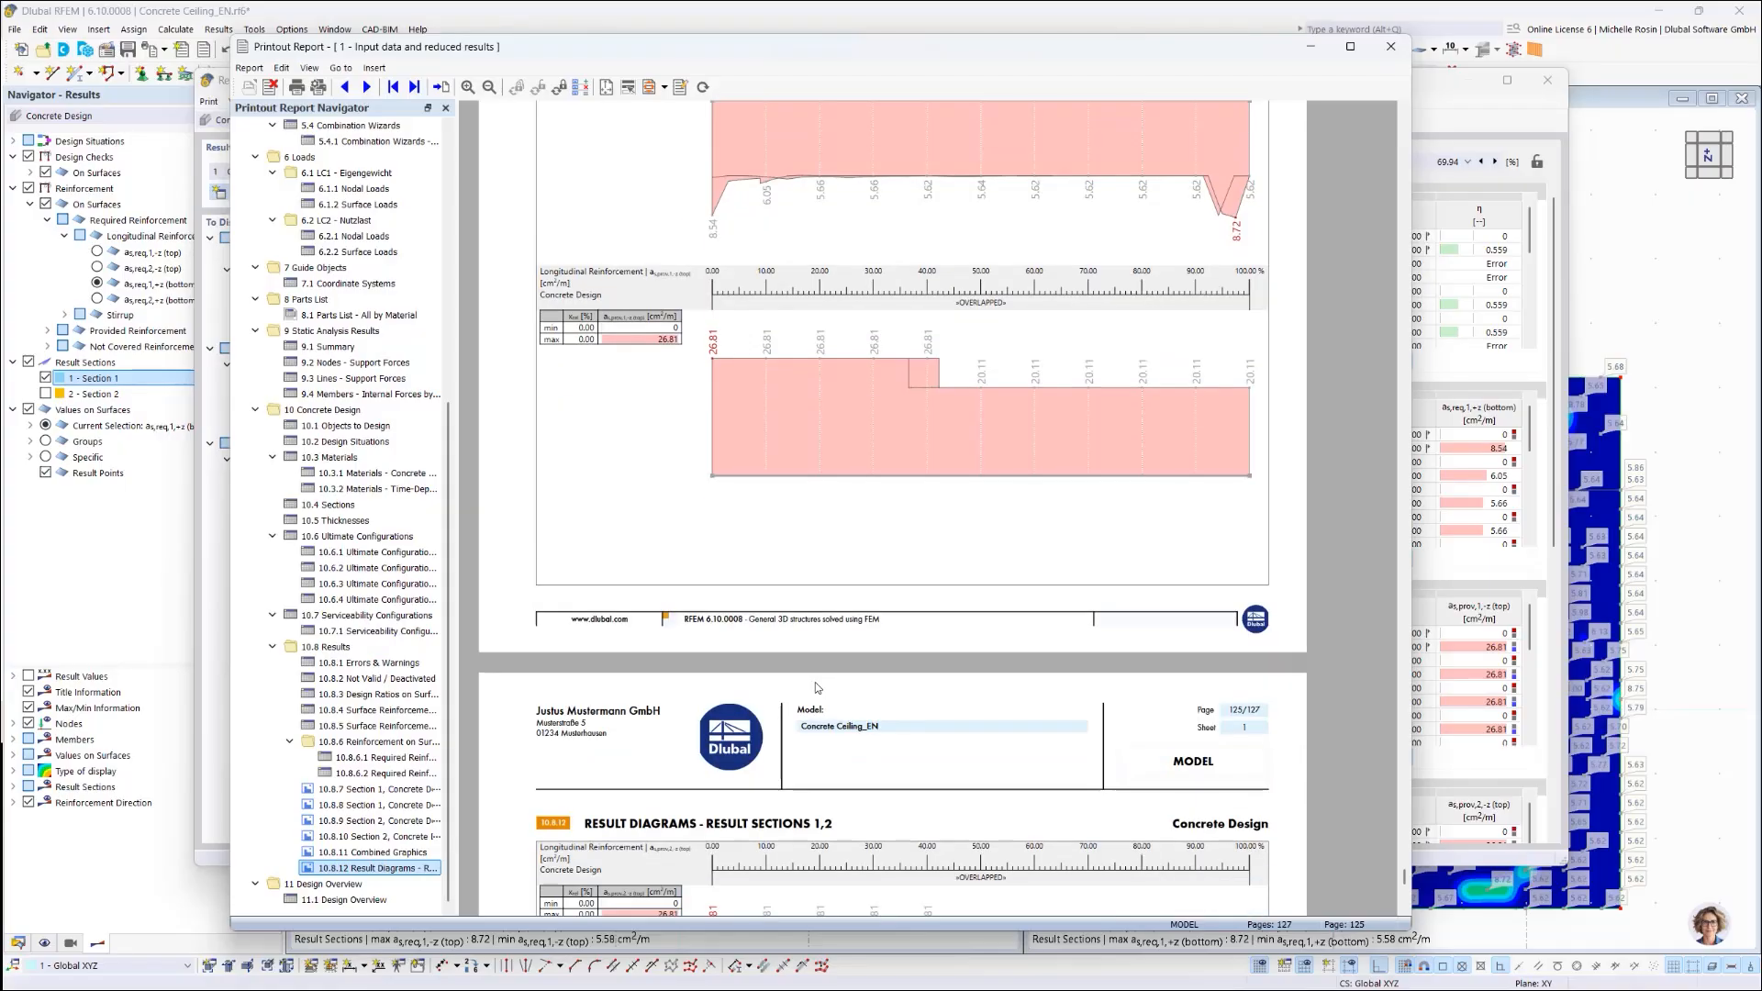
pyautogui.scroll(2, 962, 445)
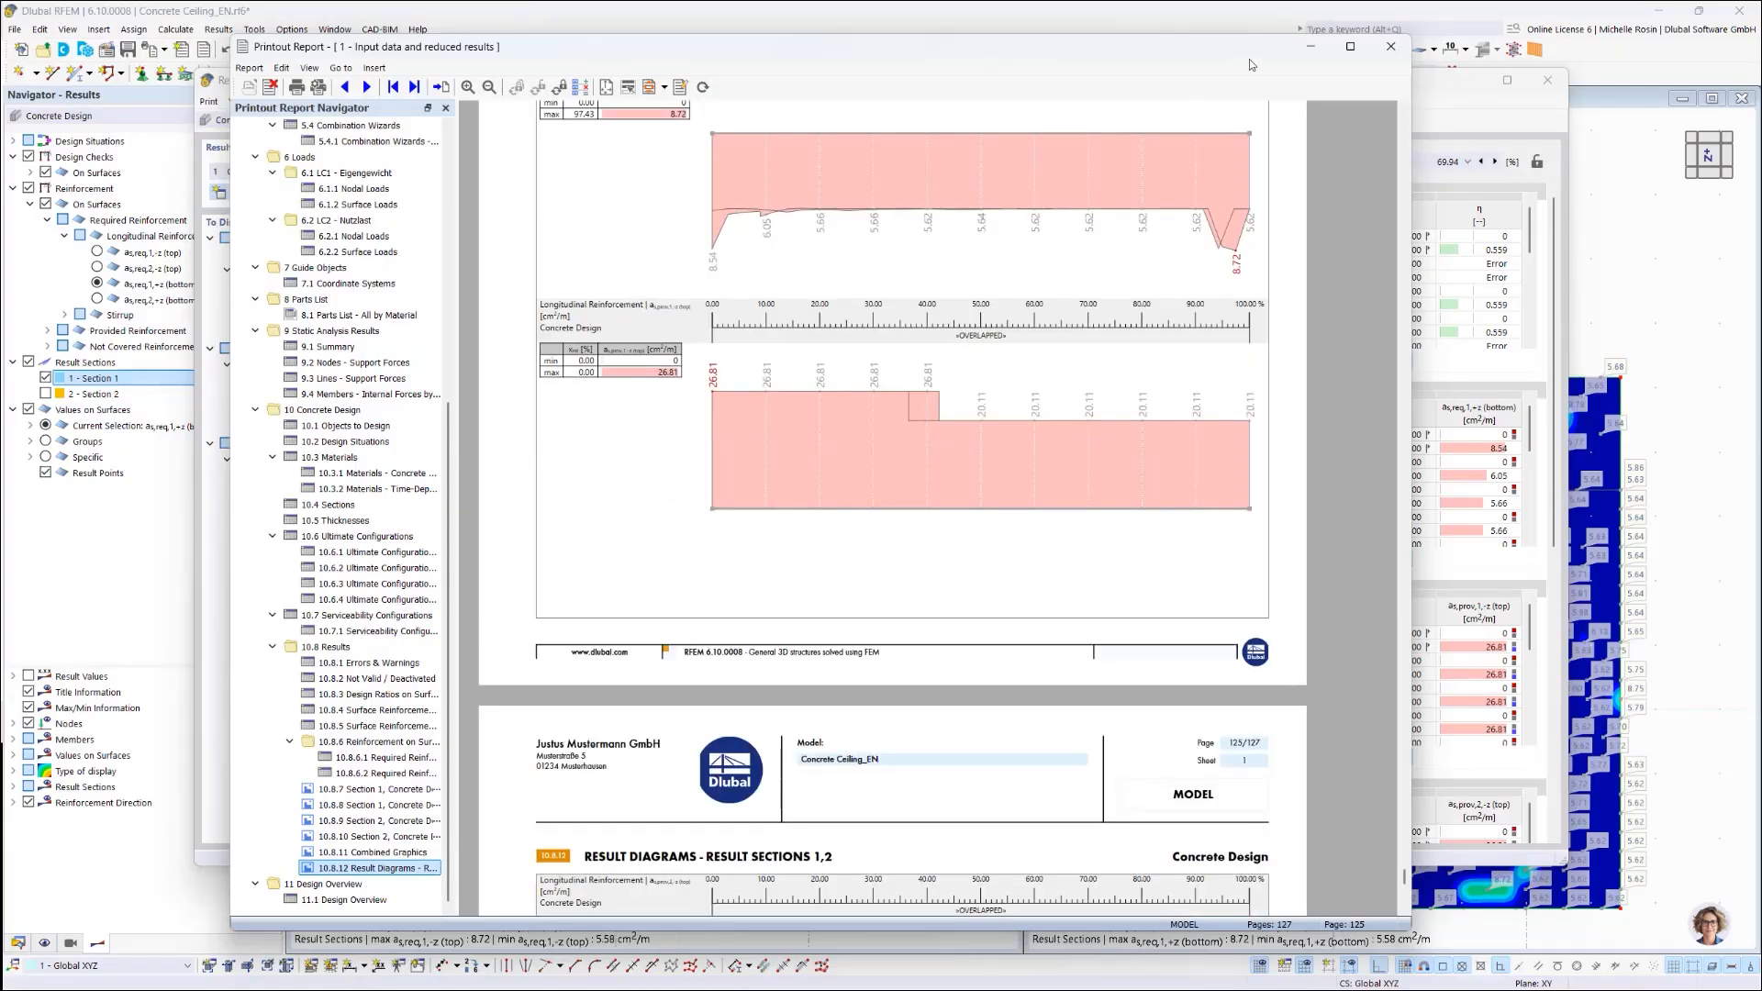
pyautogui.click(1391, 45)
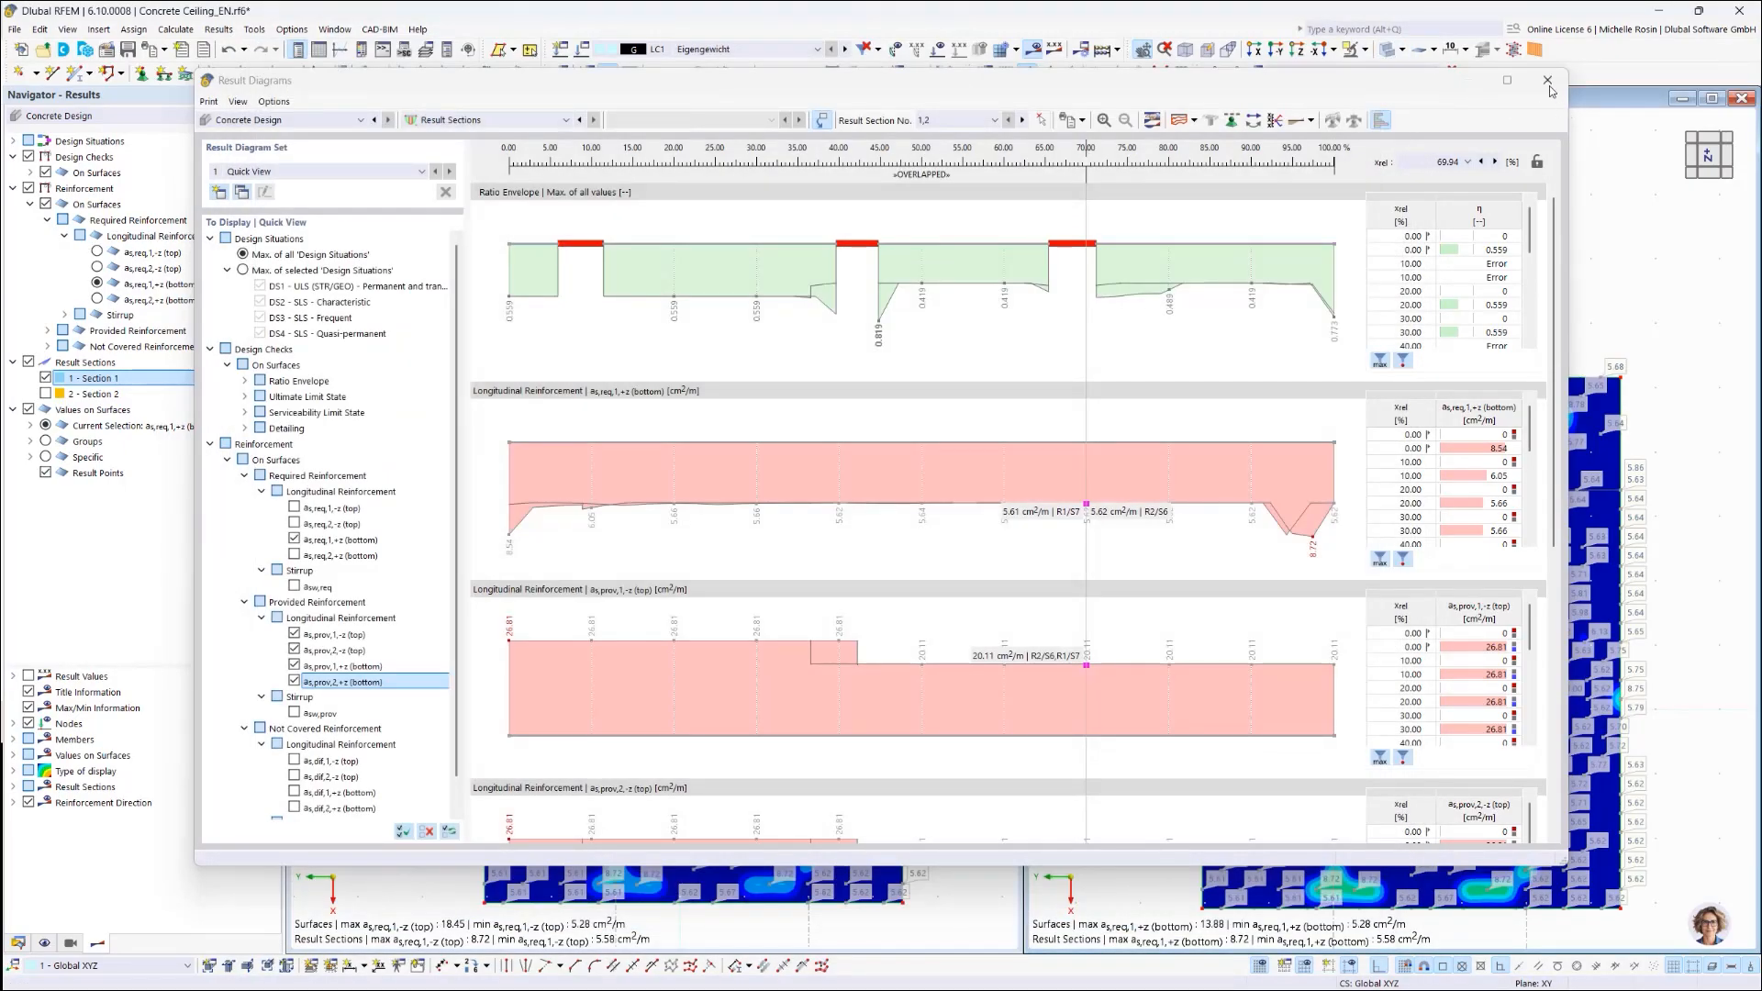
# Step: Show the Concrete Design Governing Results table by surface and select the 0.918 ratio check
pyautogui.click(1548, 81)
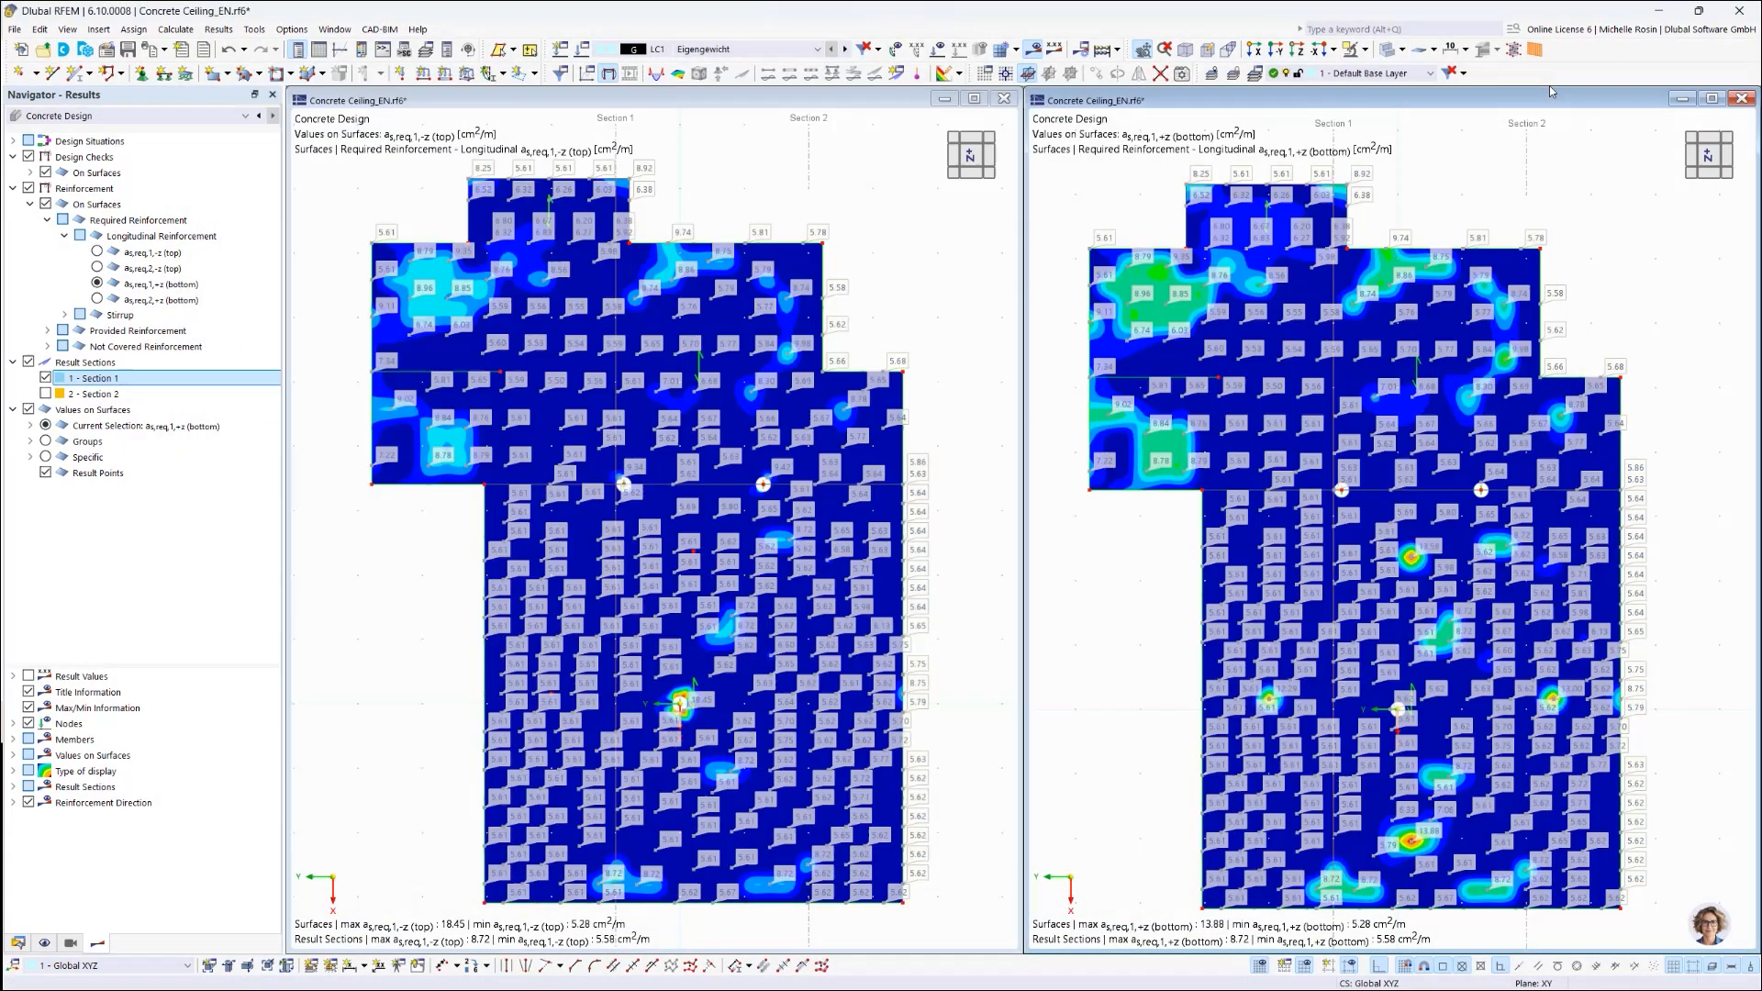
pyautogui.click(324, 43)
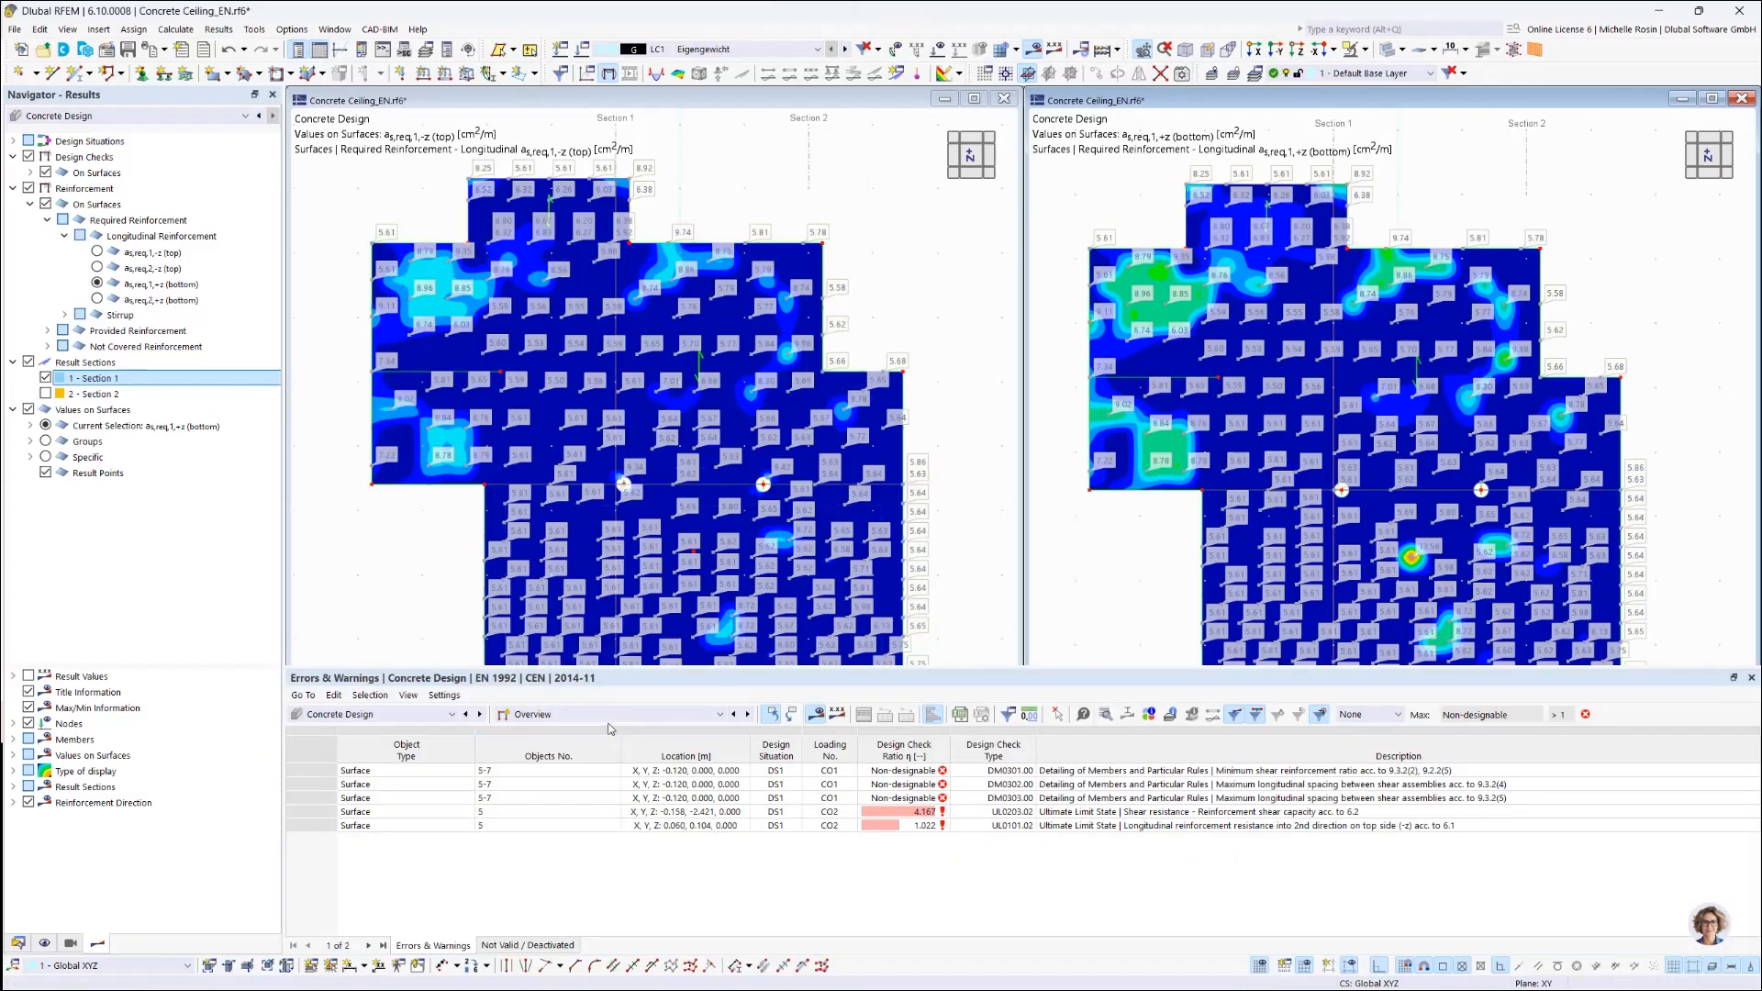
pyautogui.click(539, 715)
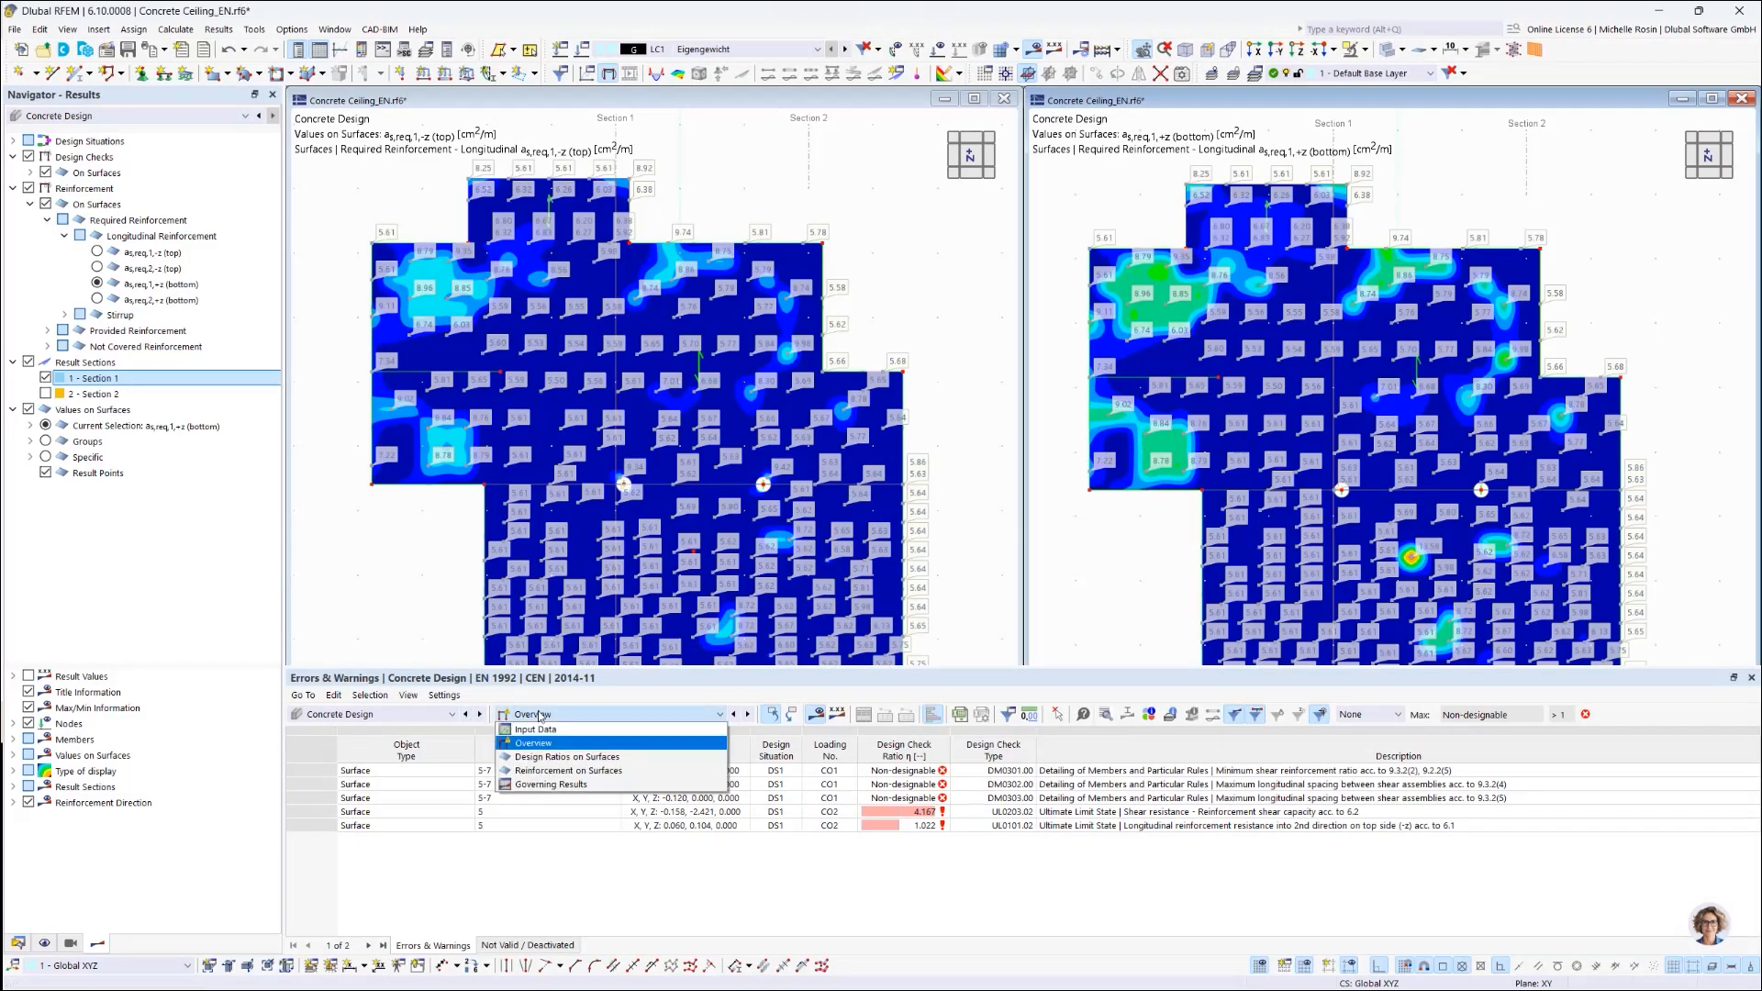
pyautogui.click(540, 715)
pyautogui.click(415, 717)
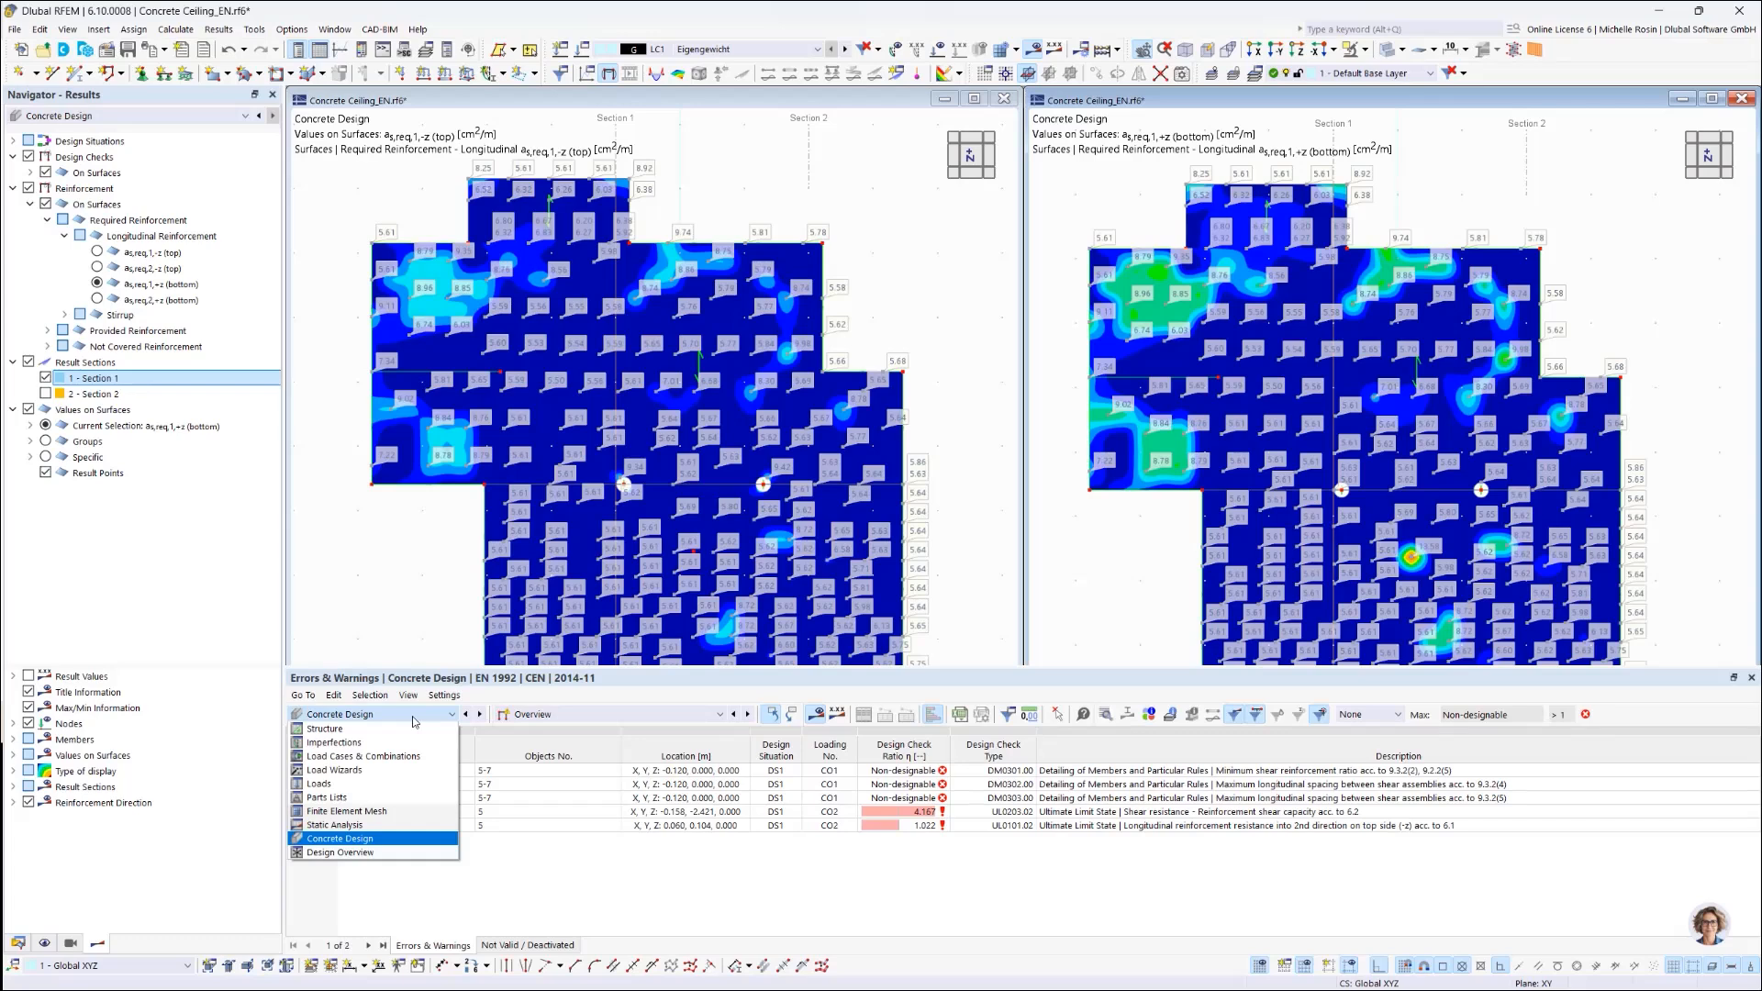
pyautogui.click(349, 841)
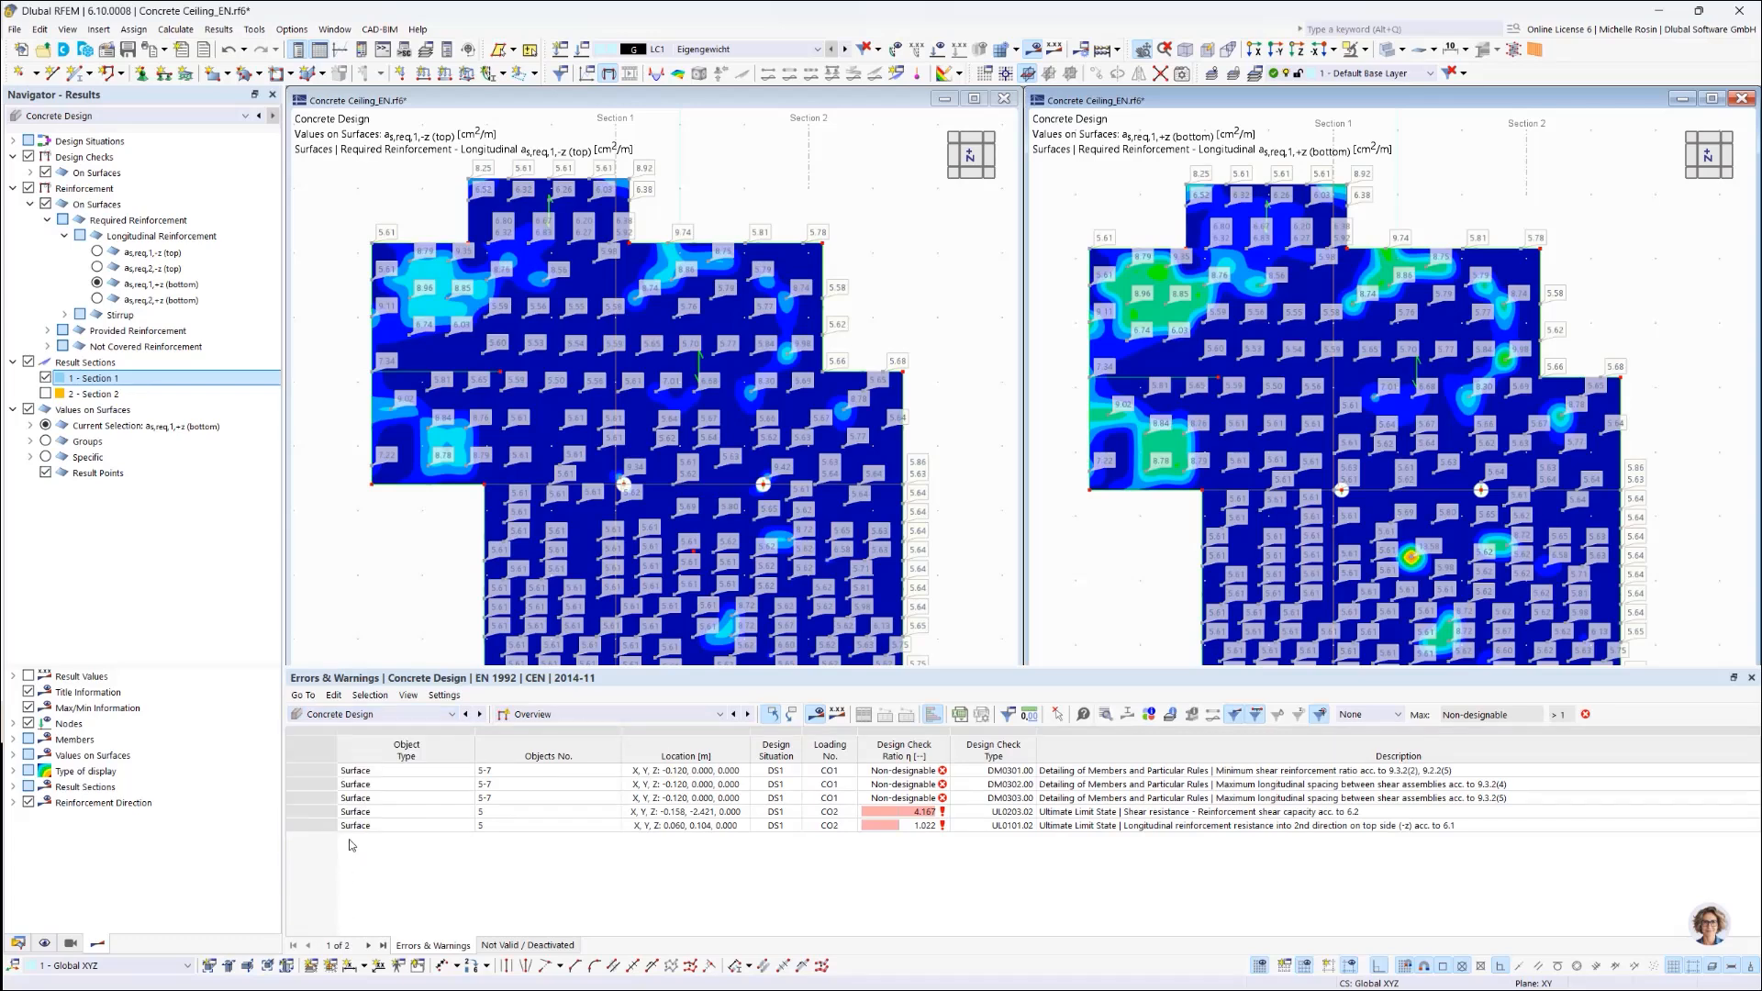
pyautogui.click(570, 716)
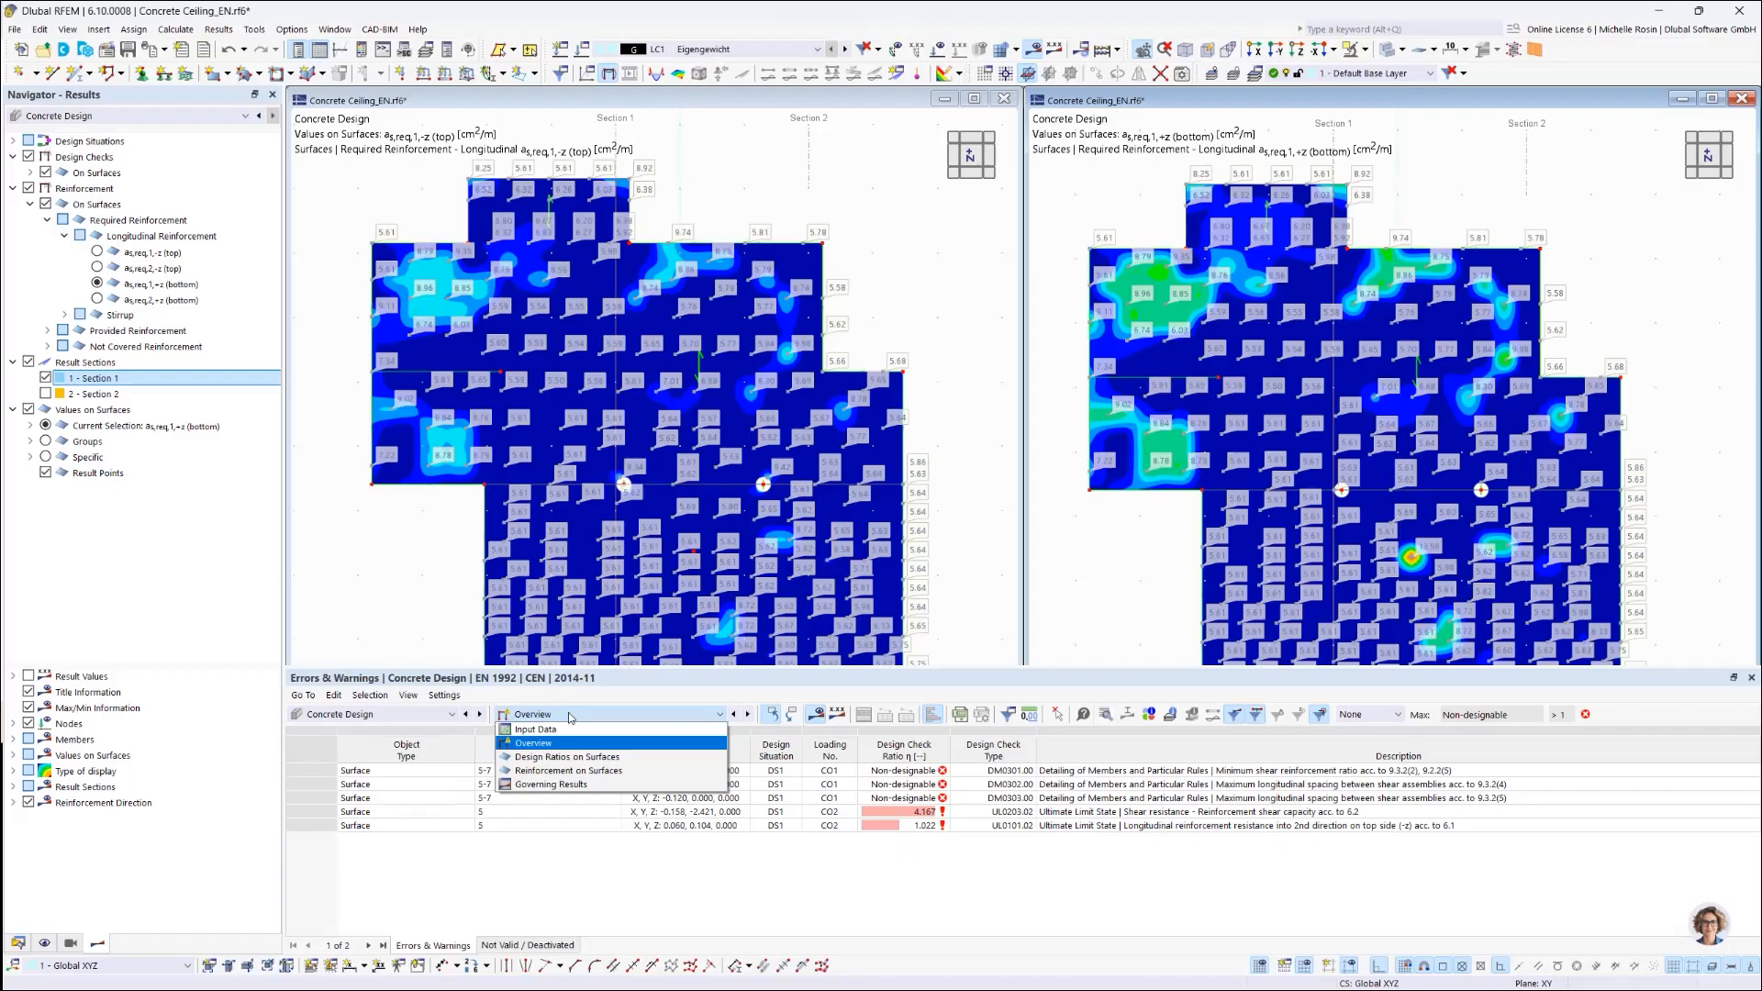
pyautogui.click(548, 787)
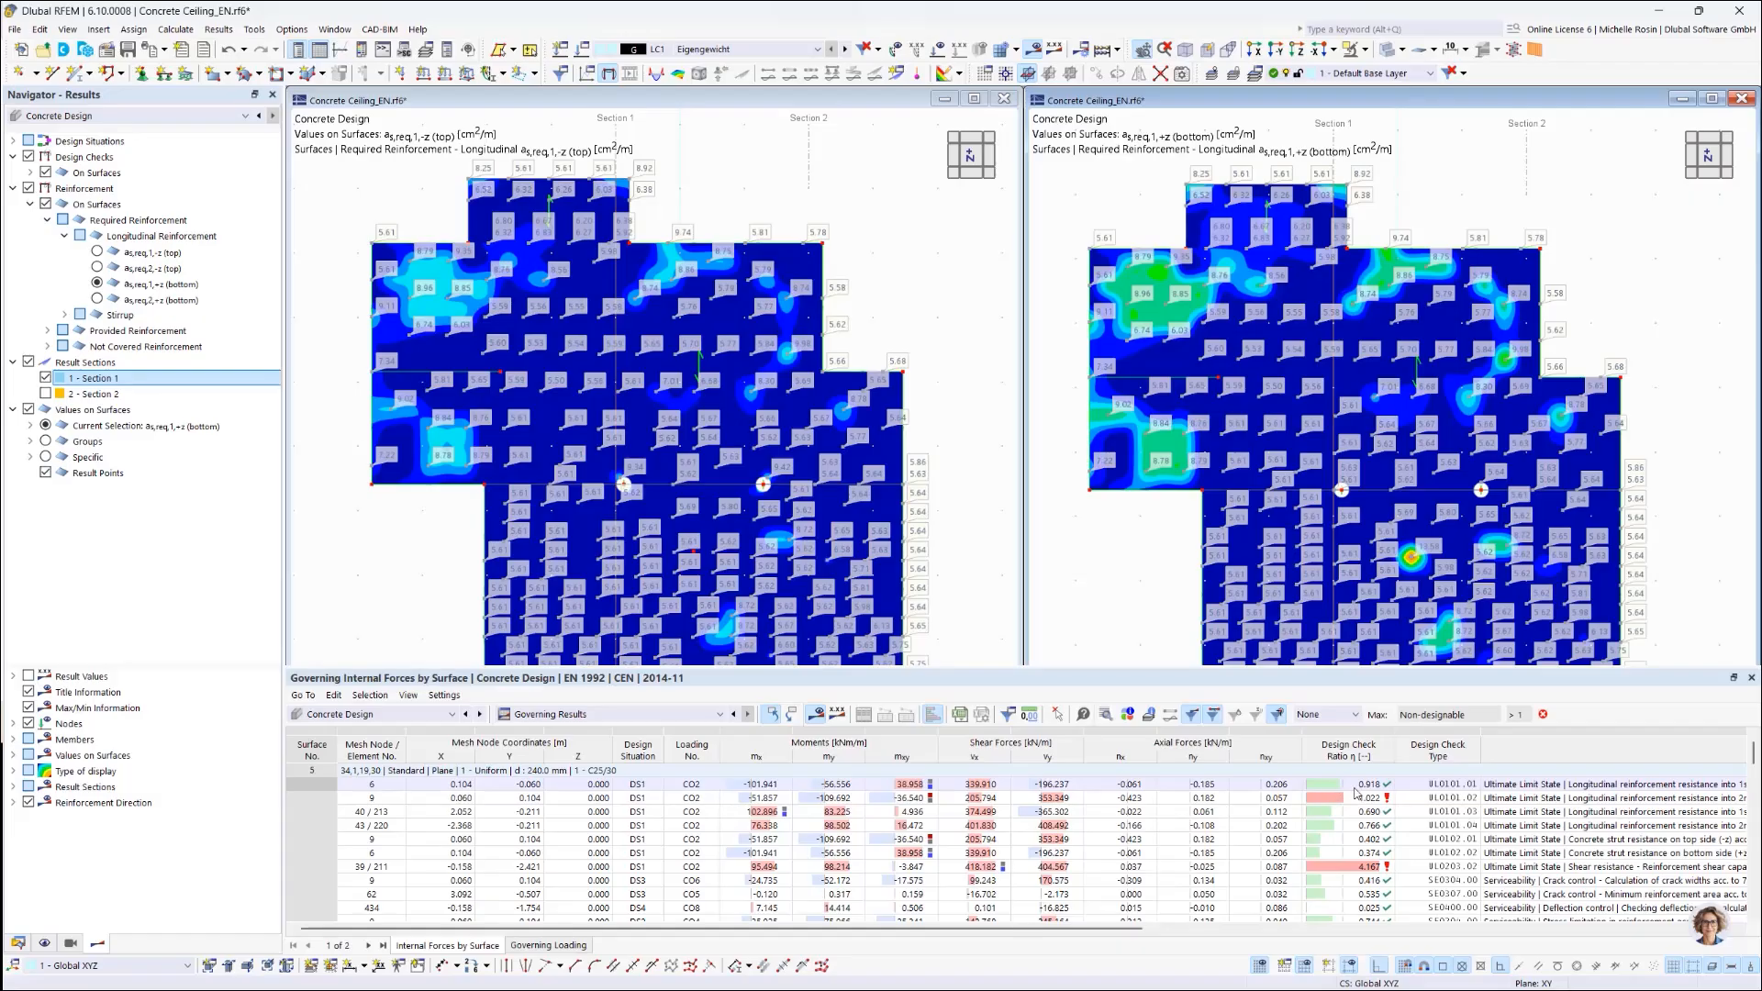
pyautogui.click(1356, 788)
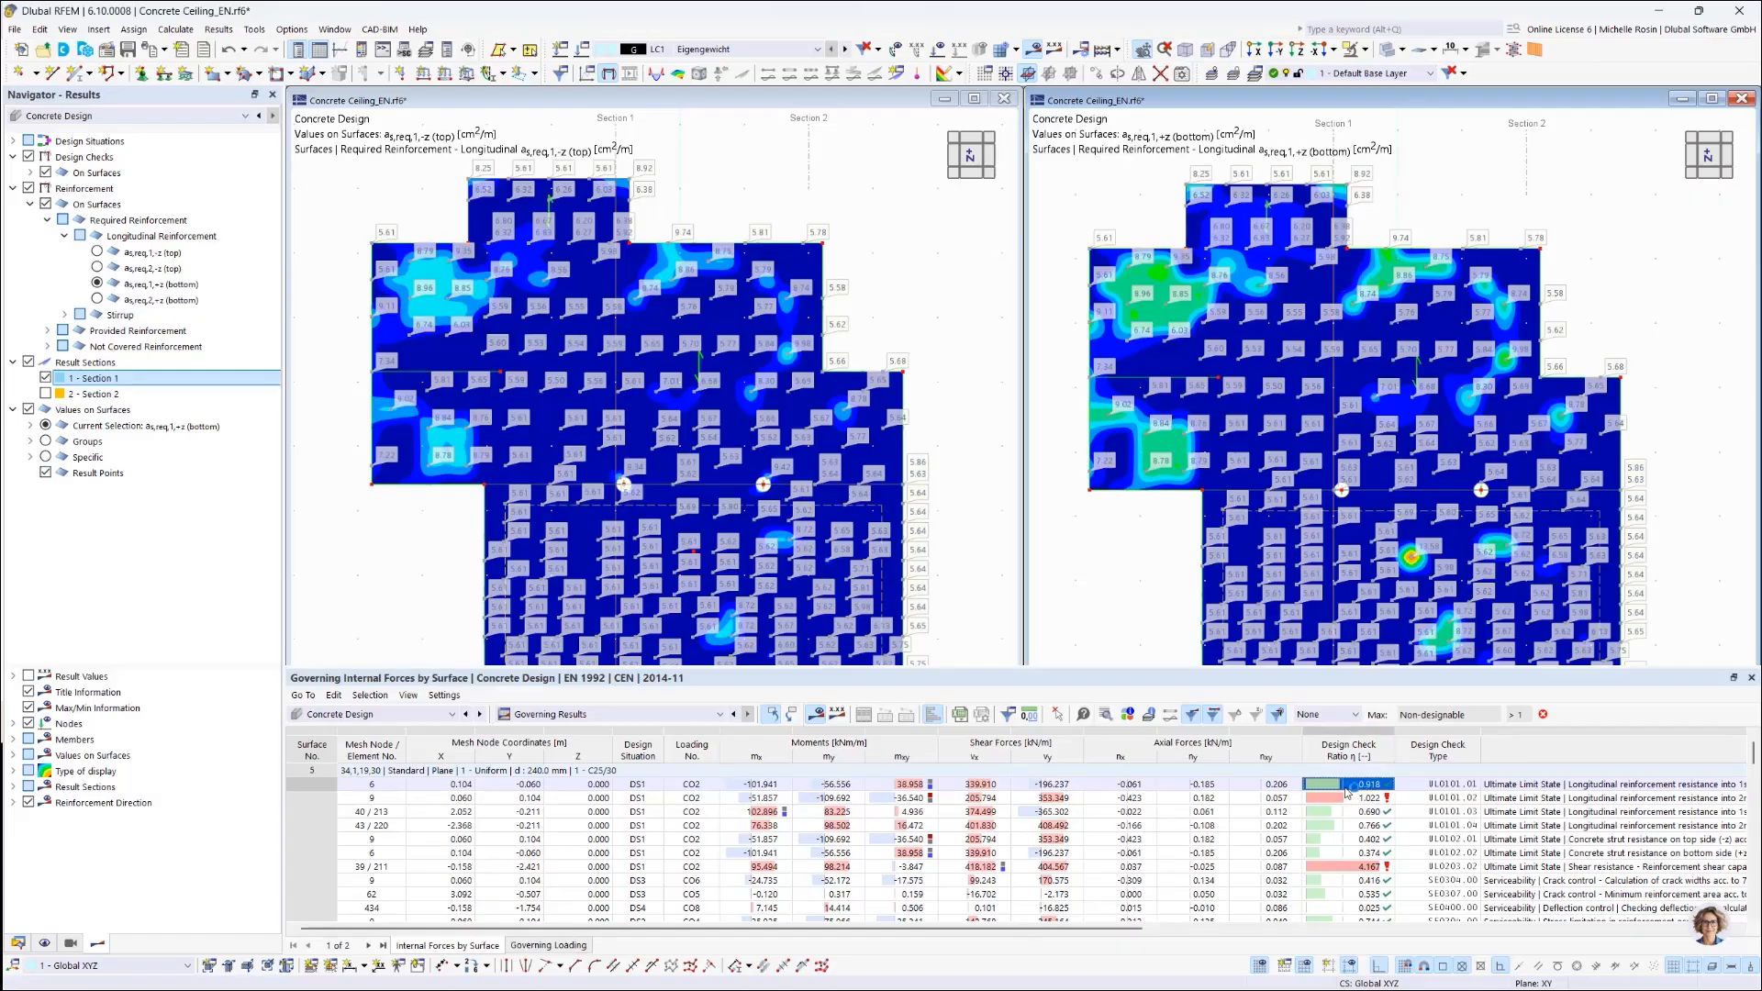
pyautogui.doubleClick(1347, 791)
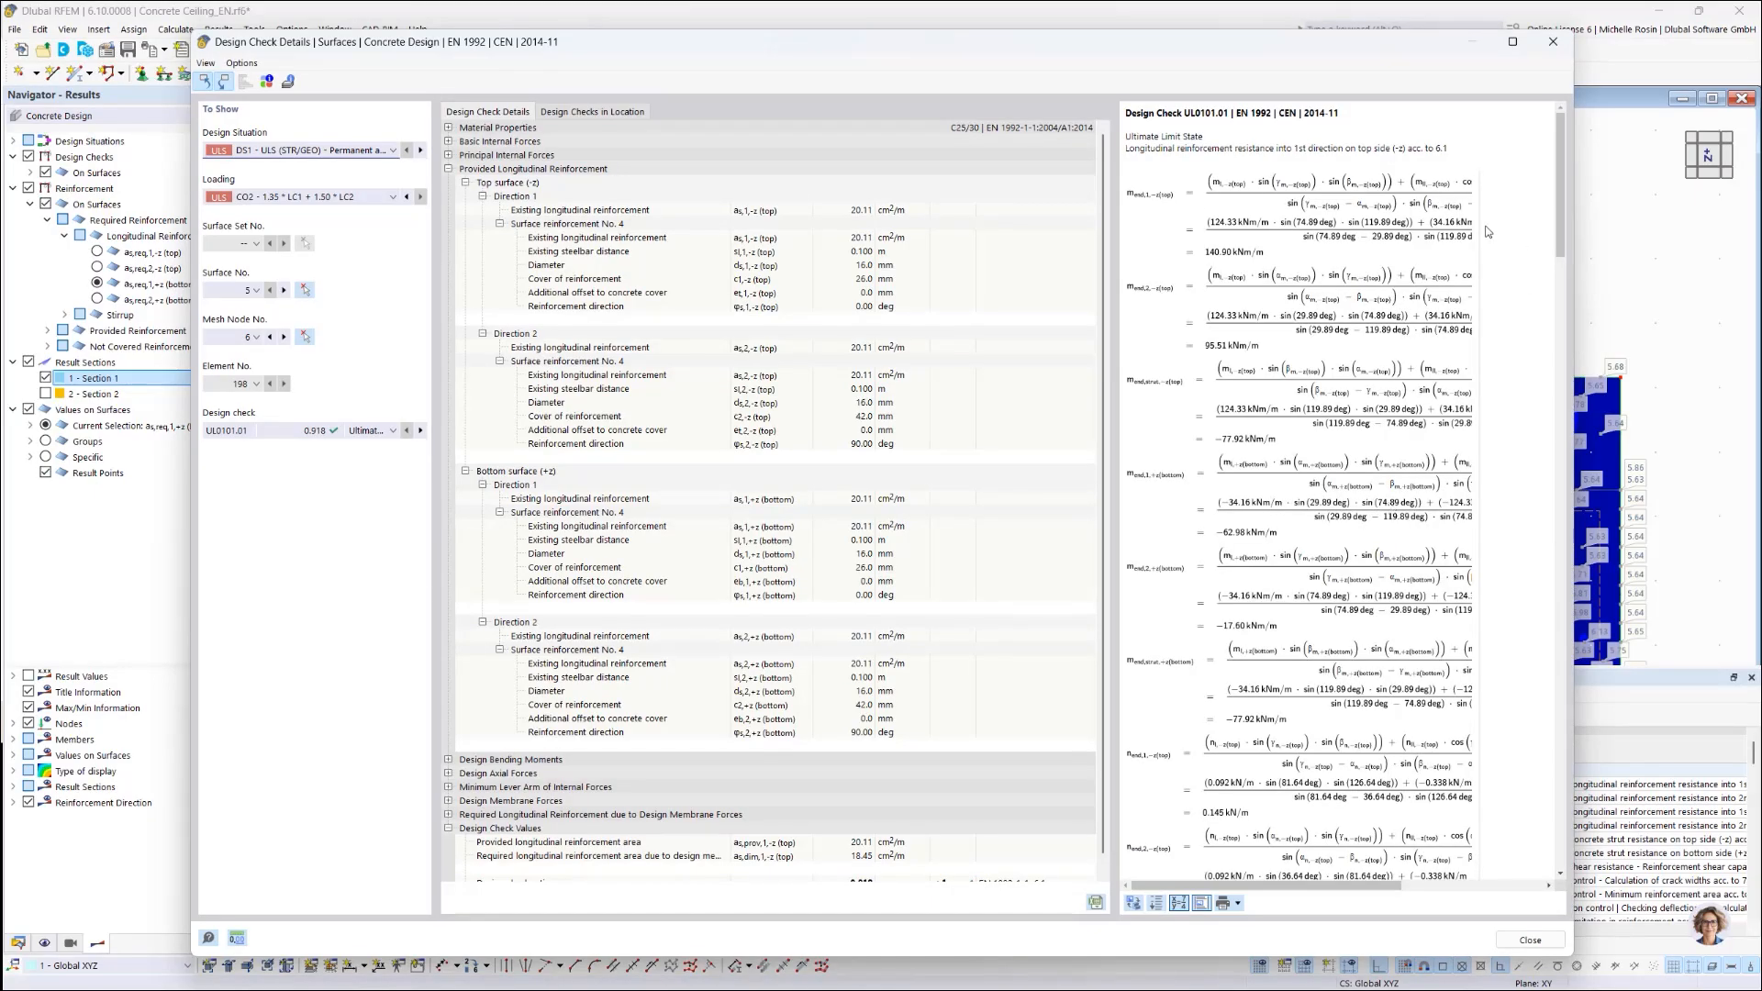
pyautogui.click(1238, 904)
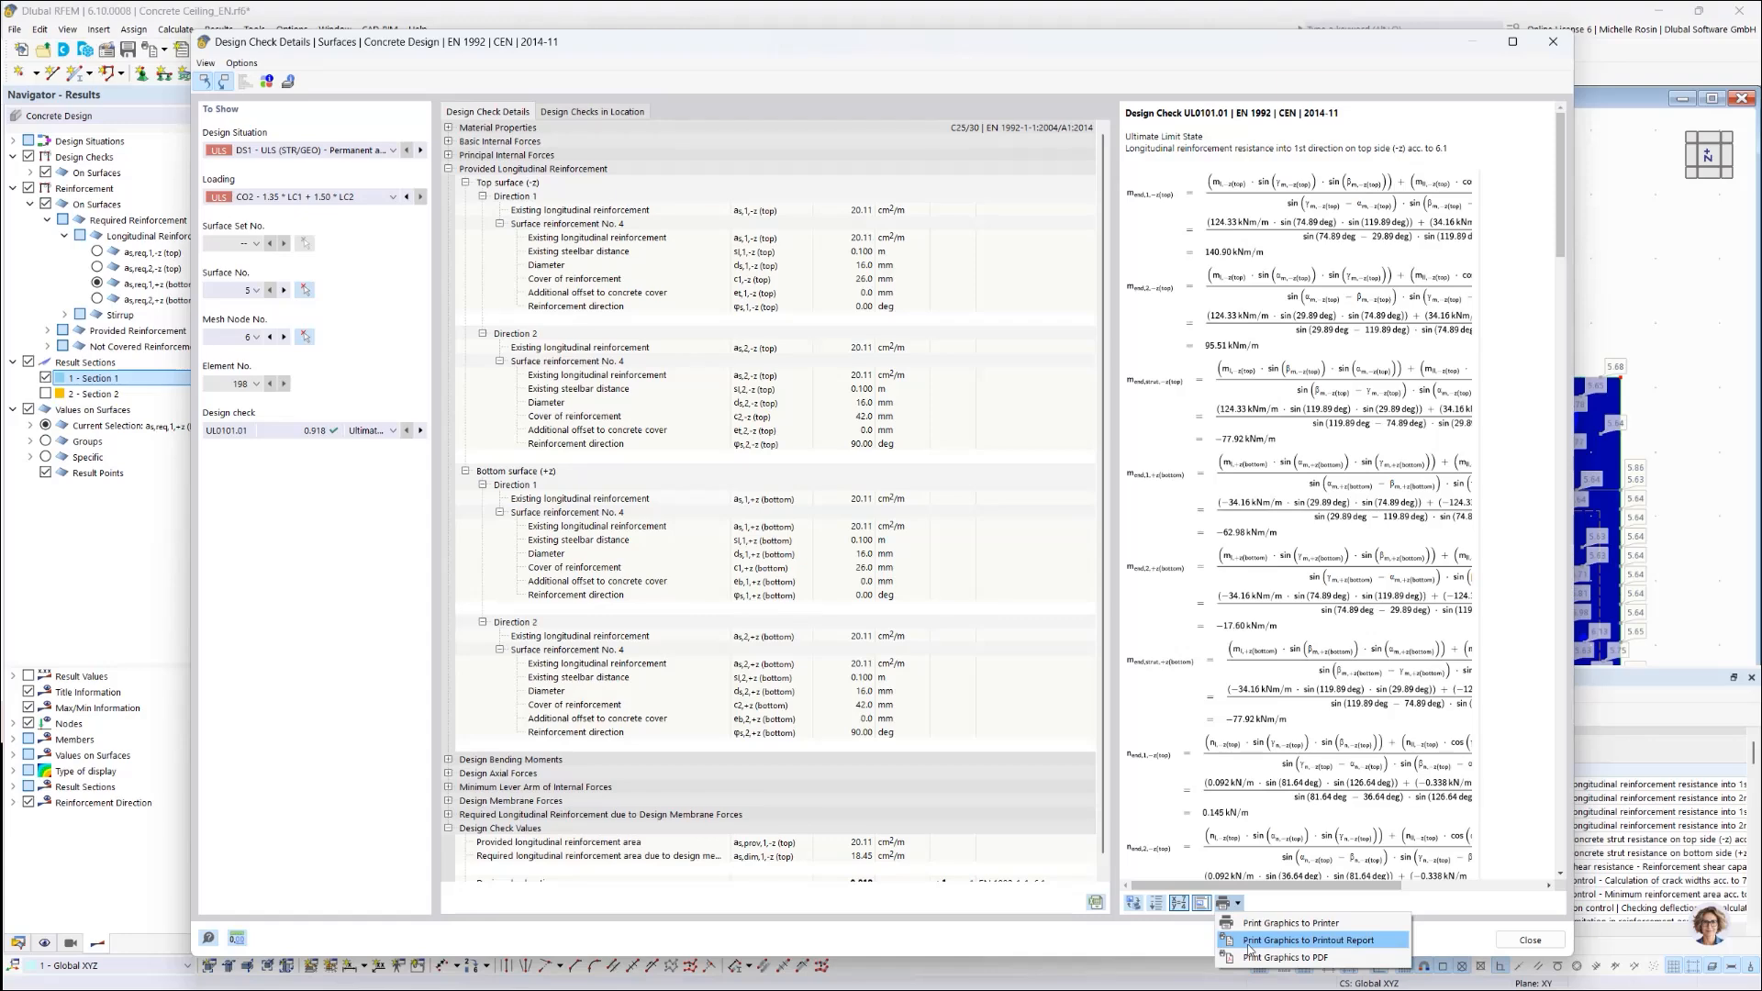
pyautogui.click(1458, 935)
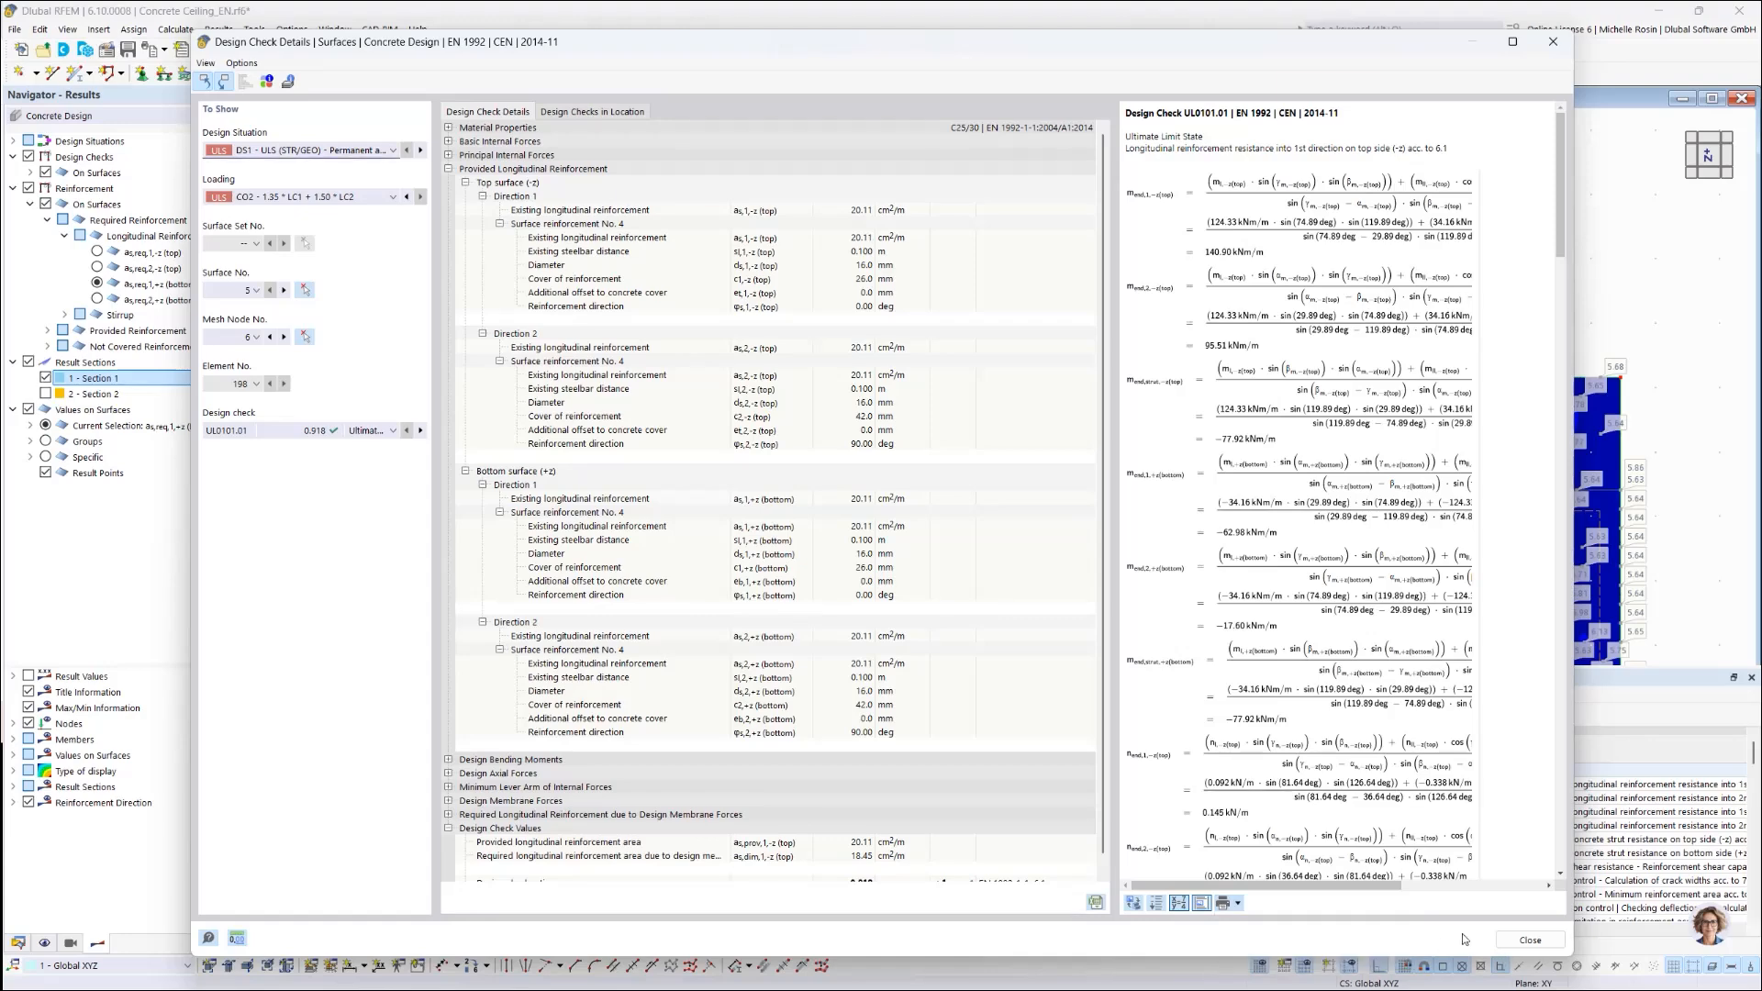
pyautogui.click(1512, 945)
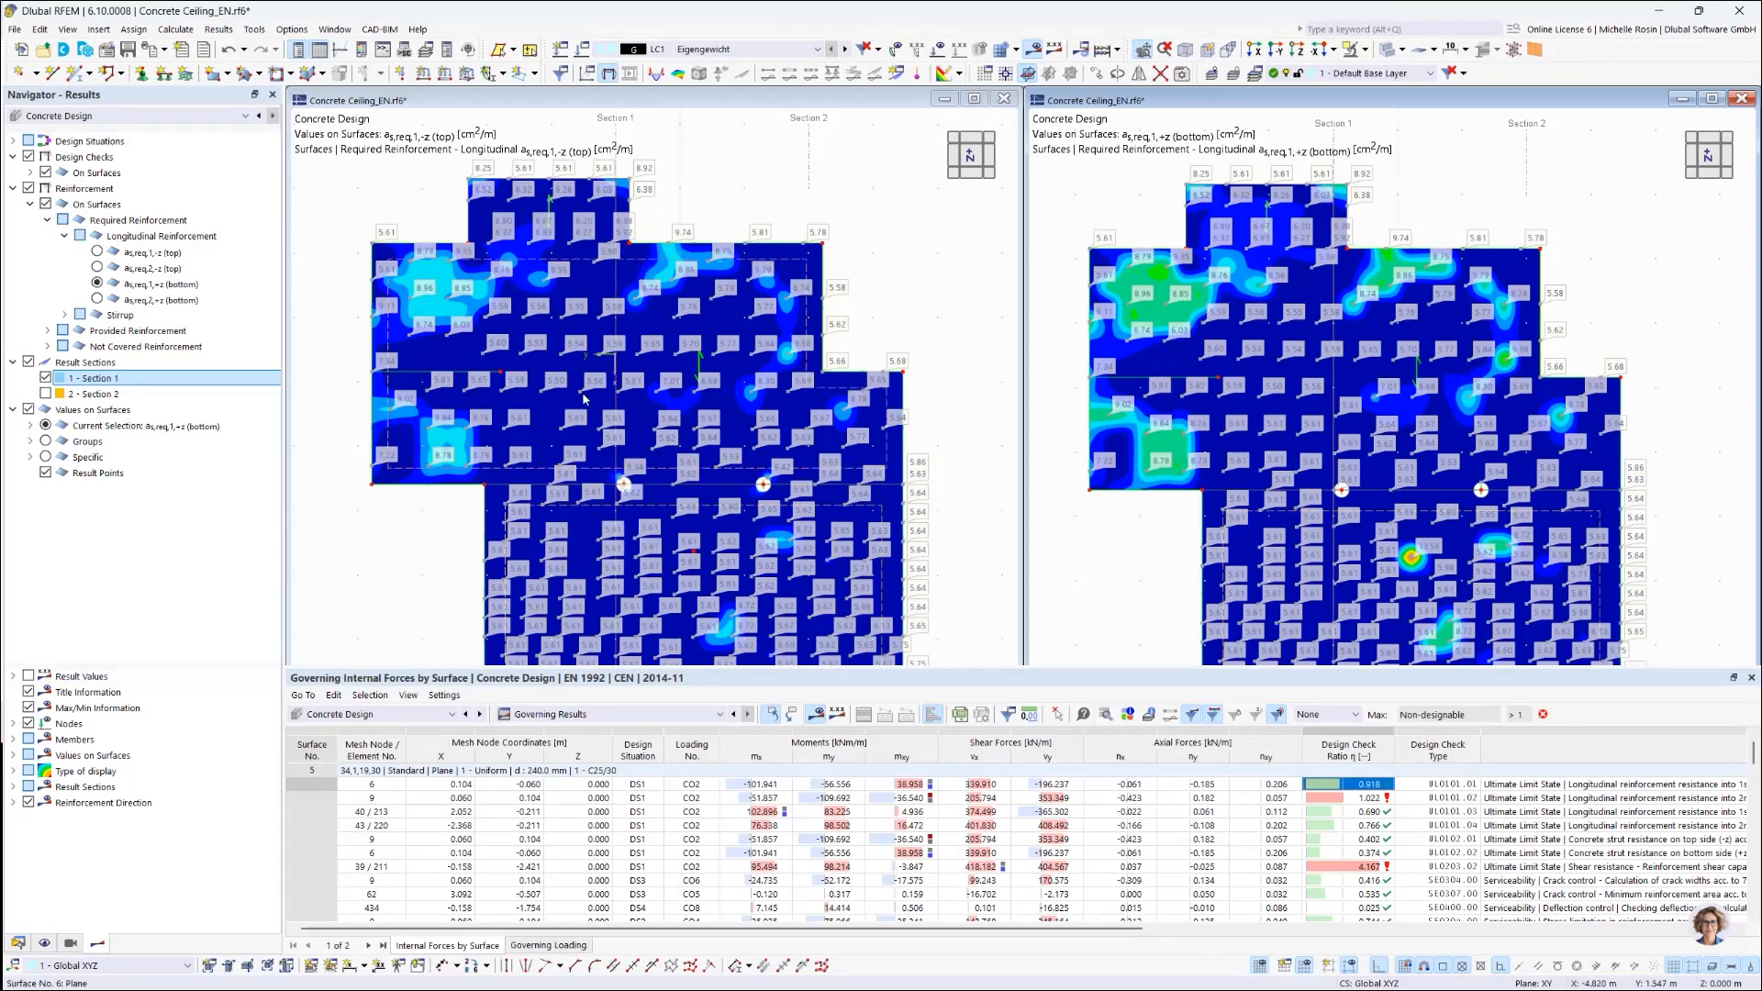
# Step: Open printout report '1 - Input data and reduced results' from the Data navigator
pyautogui.click(18, 943)
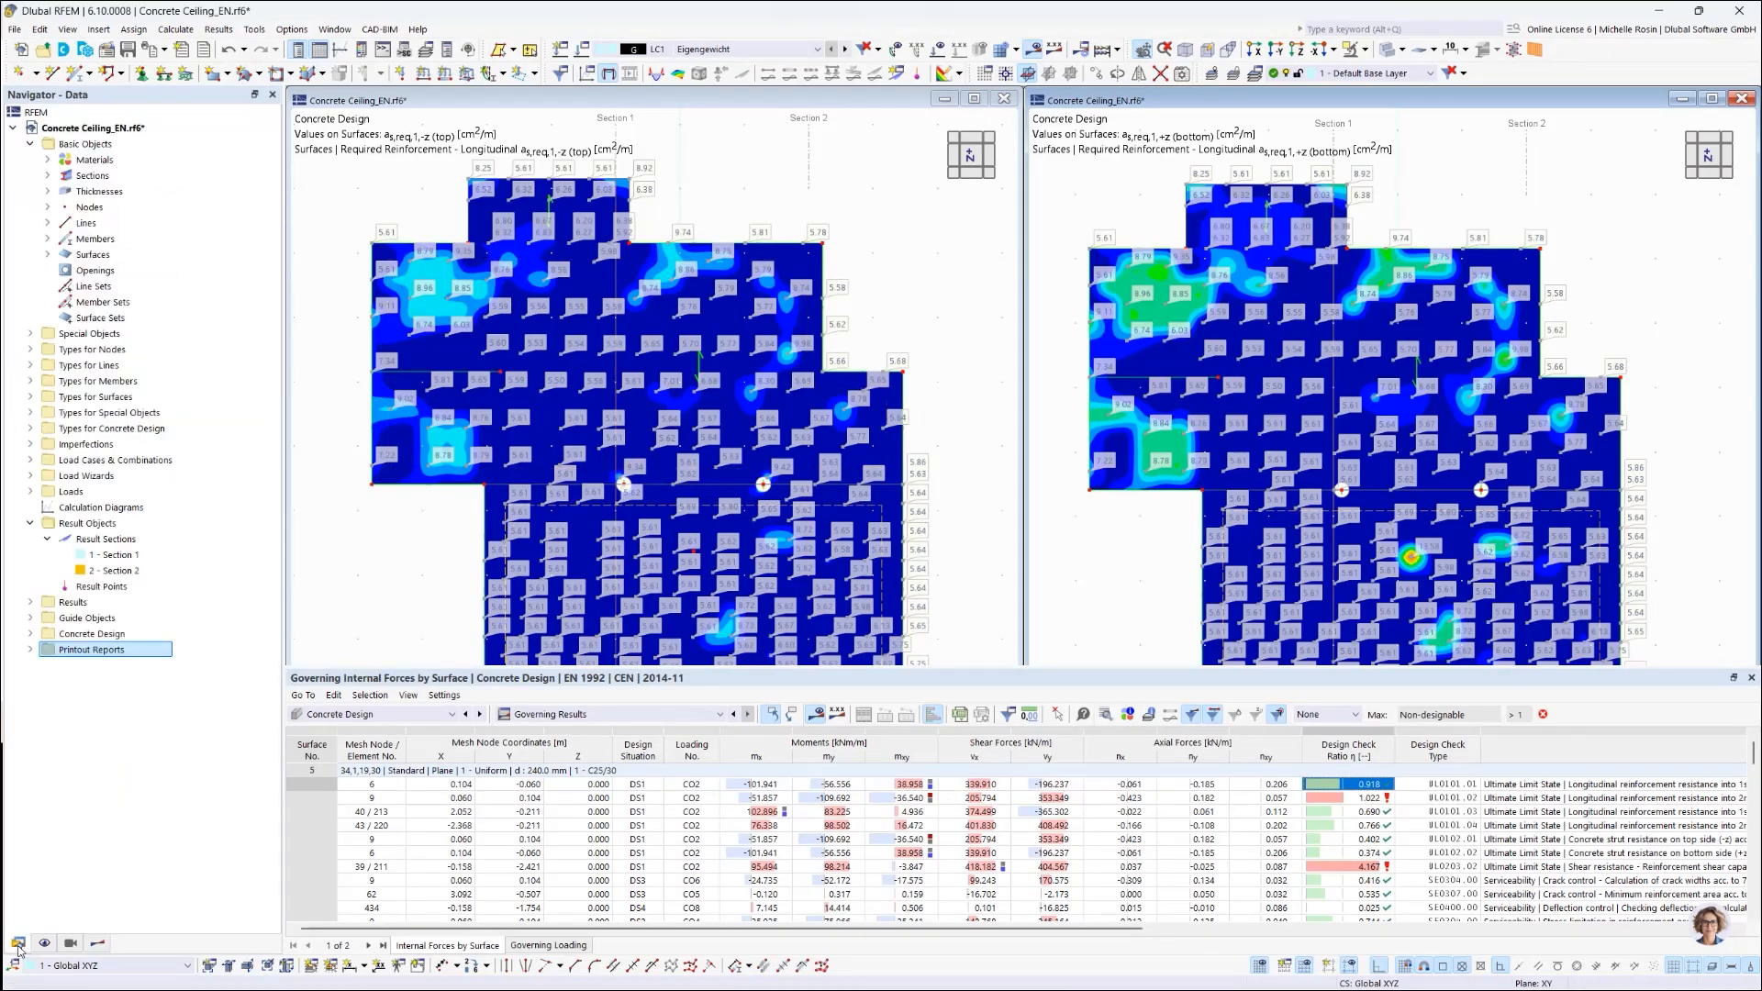
pyautogui.click(30, 649)
pyautogui.click(101, 665)
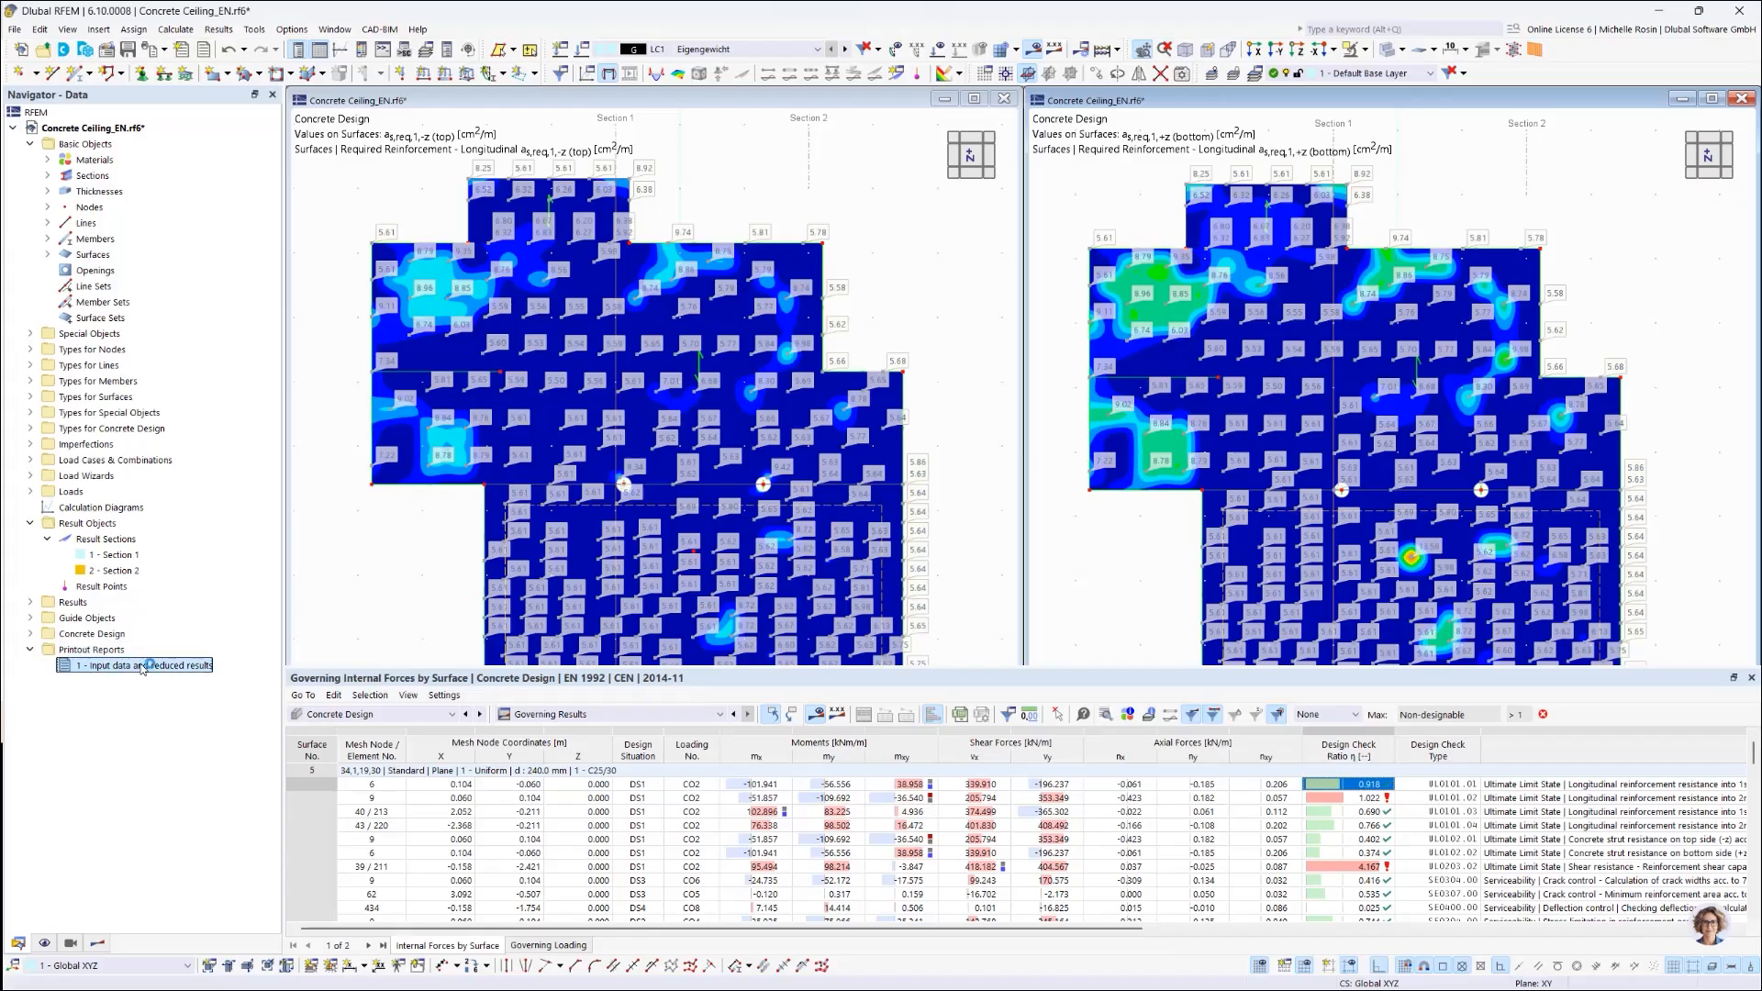
pyautogui.doubleClick(143, 667)
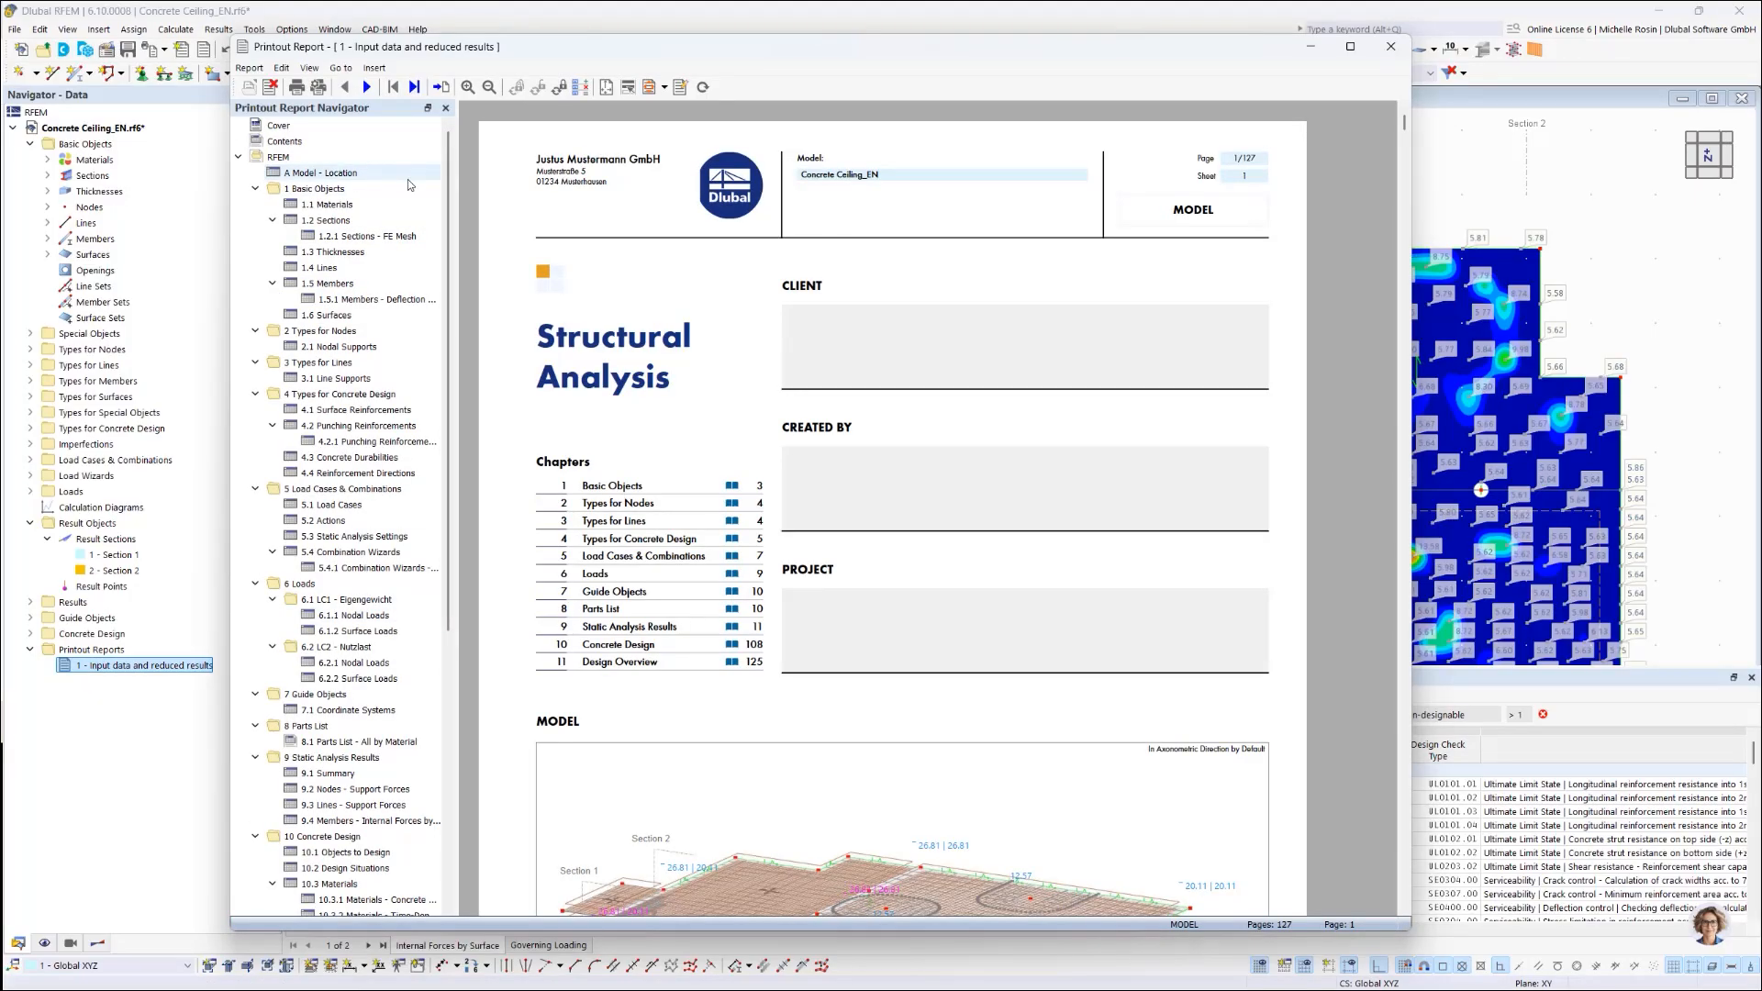
# Step: Switch the printout report language to German and look over the translated pages
pyautogui.click(282, 68)
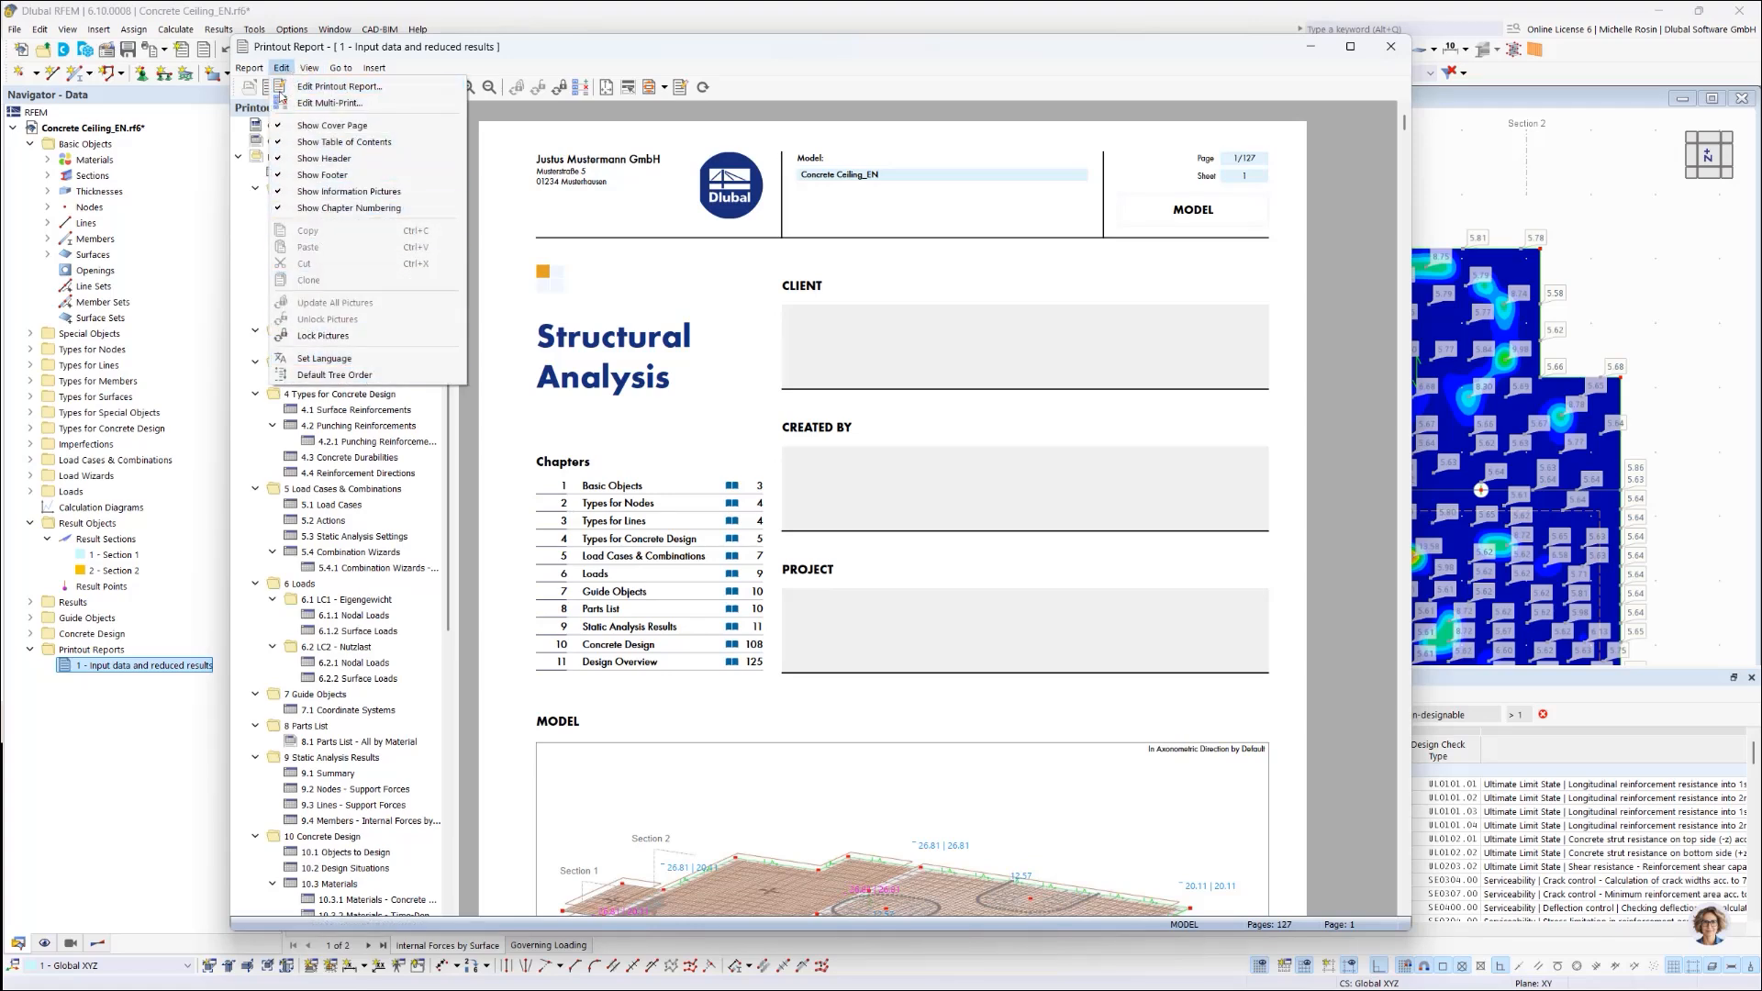
pyautogui.click(321, 358)
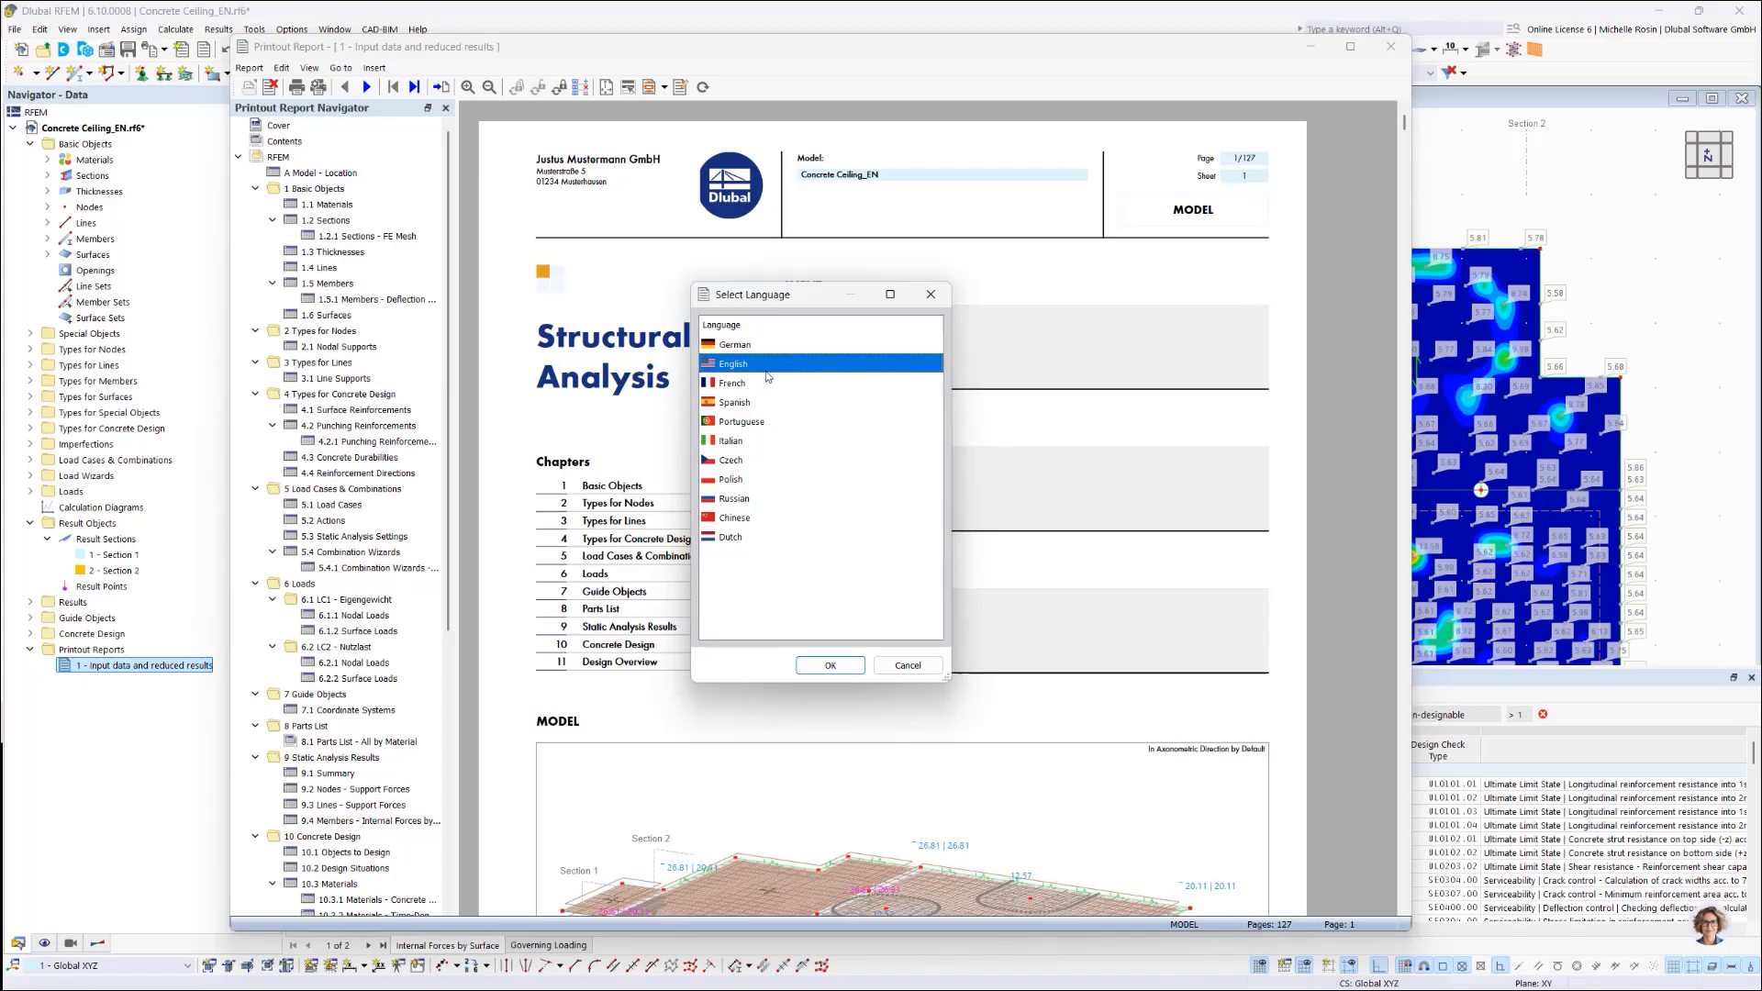
pyautogui.click(758, 345)
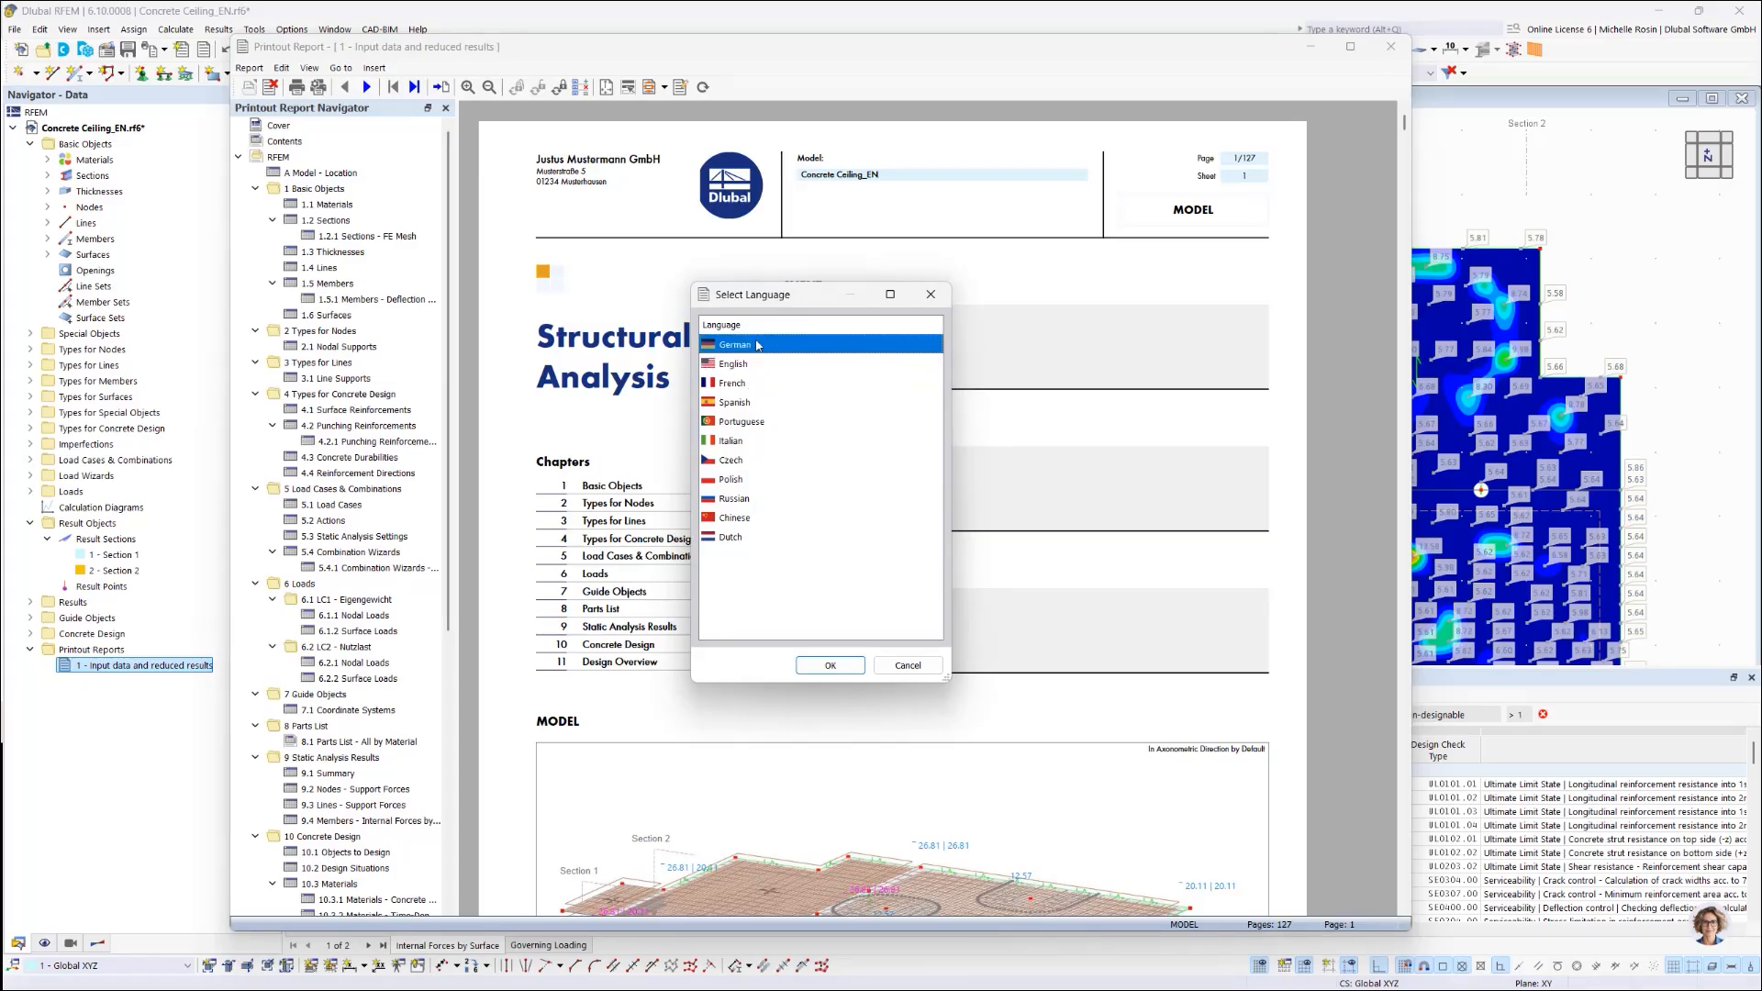
pyautogui.click(829, 668)
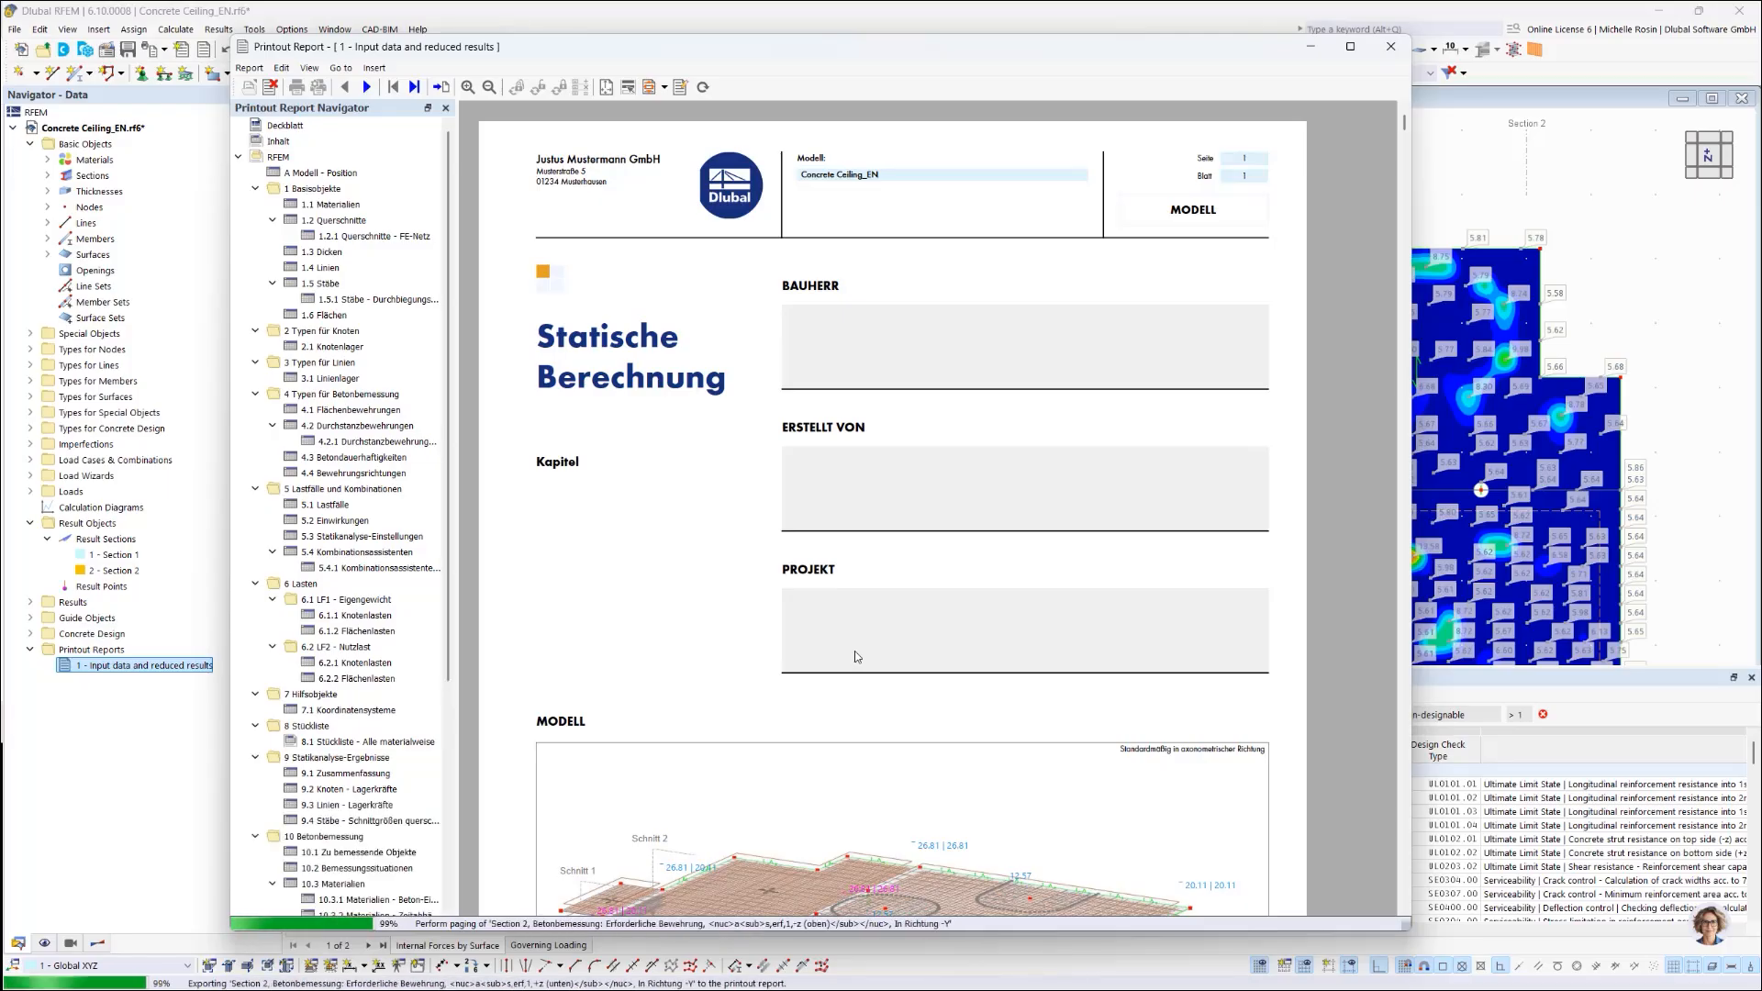
pyautogui.scroll(-10, 856, 658)
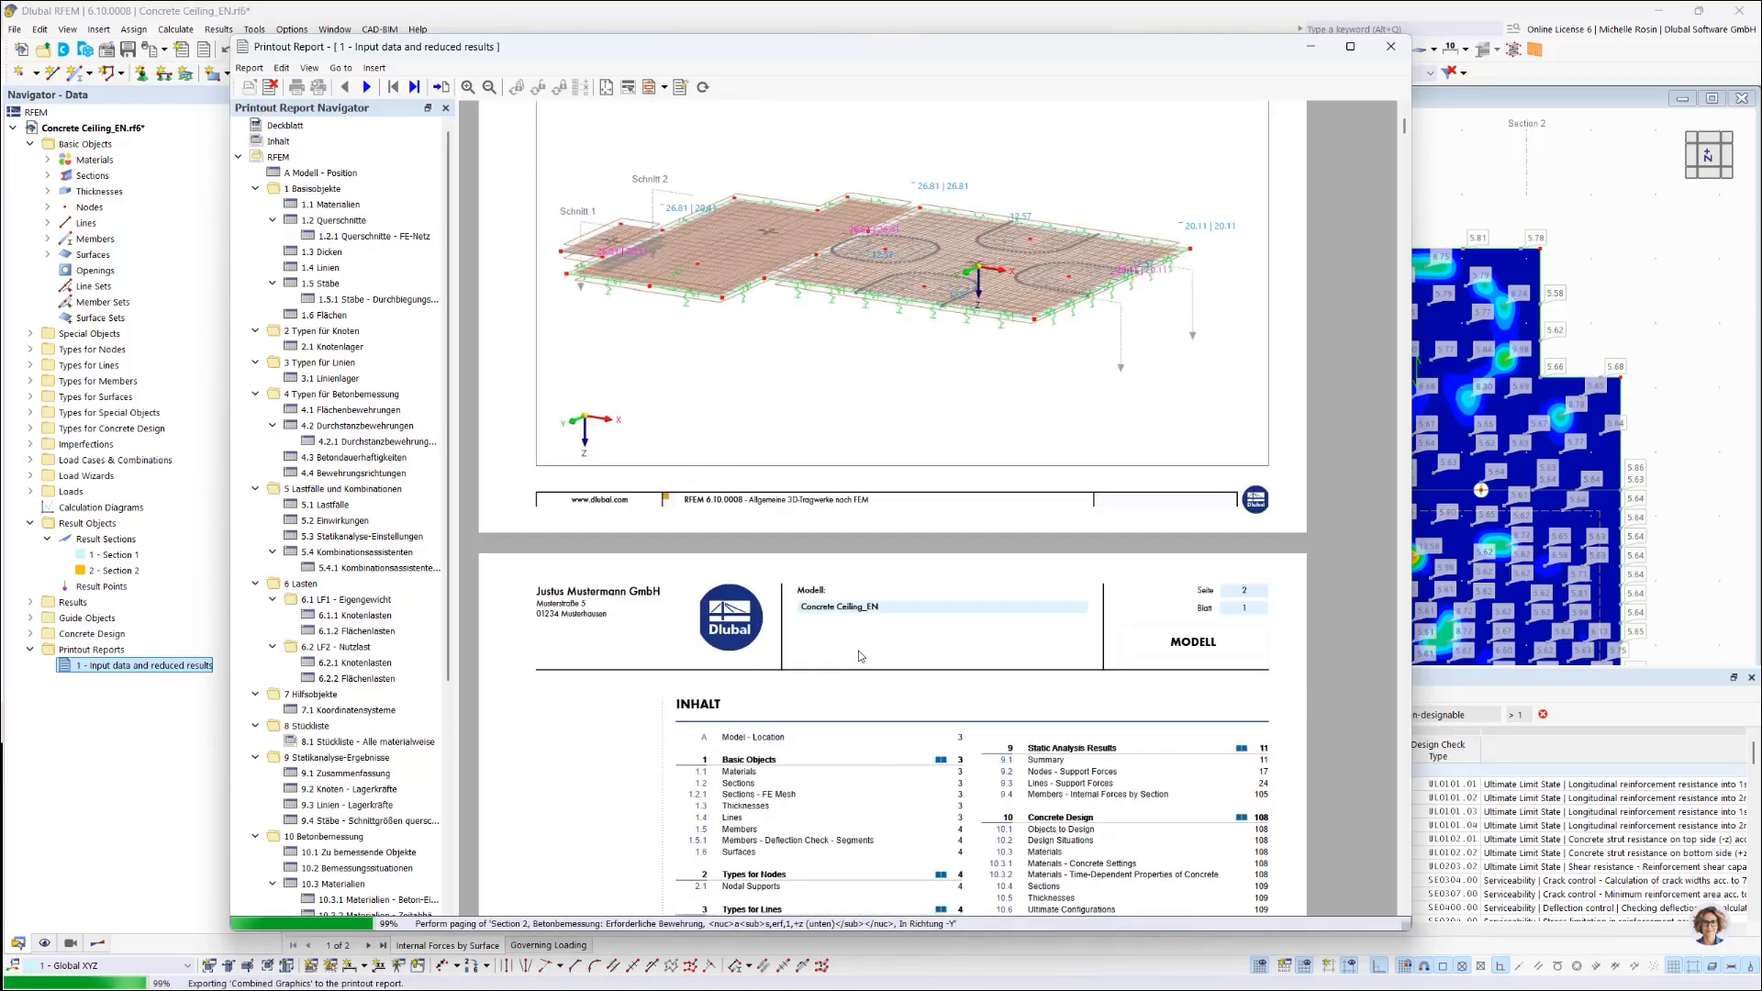
pyautogui.scroll(5, 821, 601)
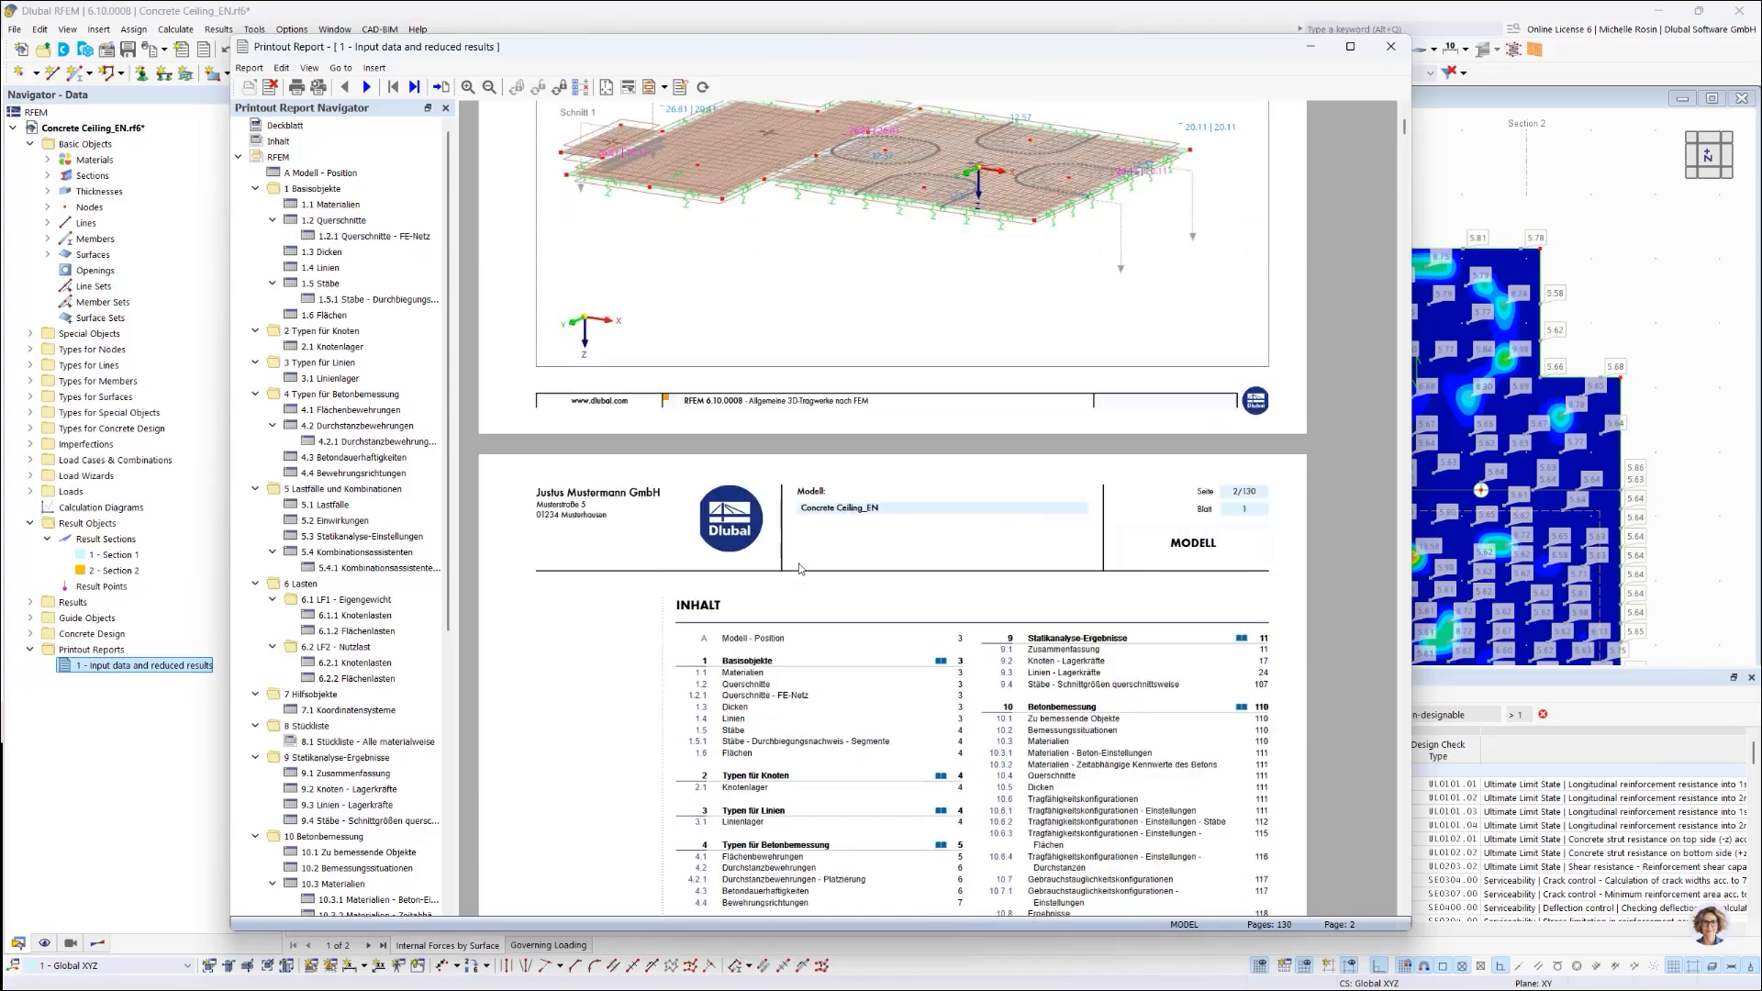
pyautogui.scroll(6, 799, 568)
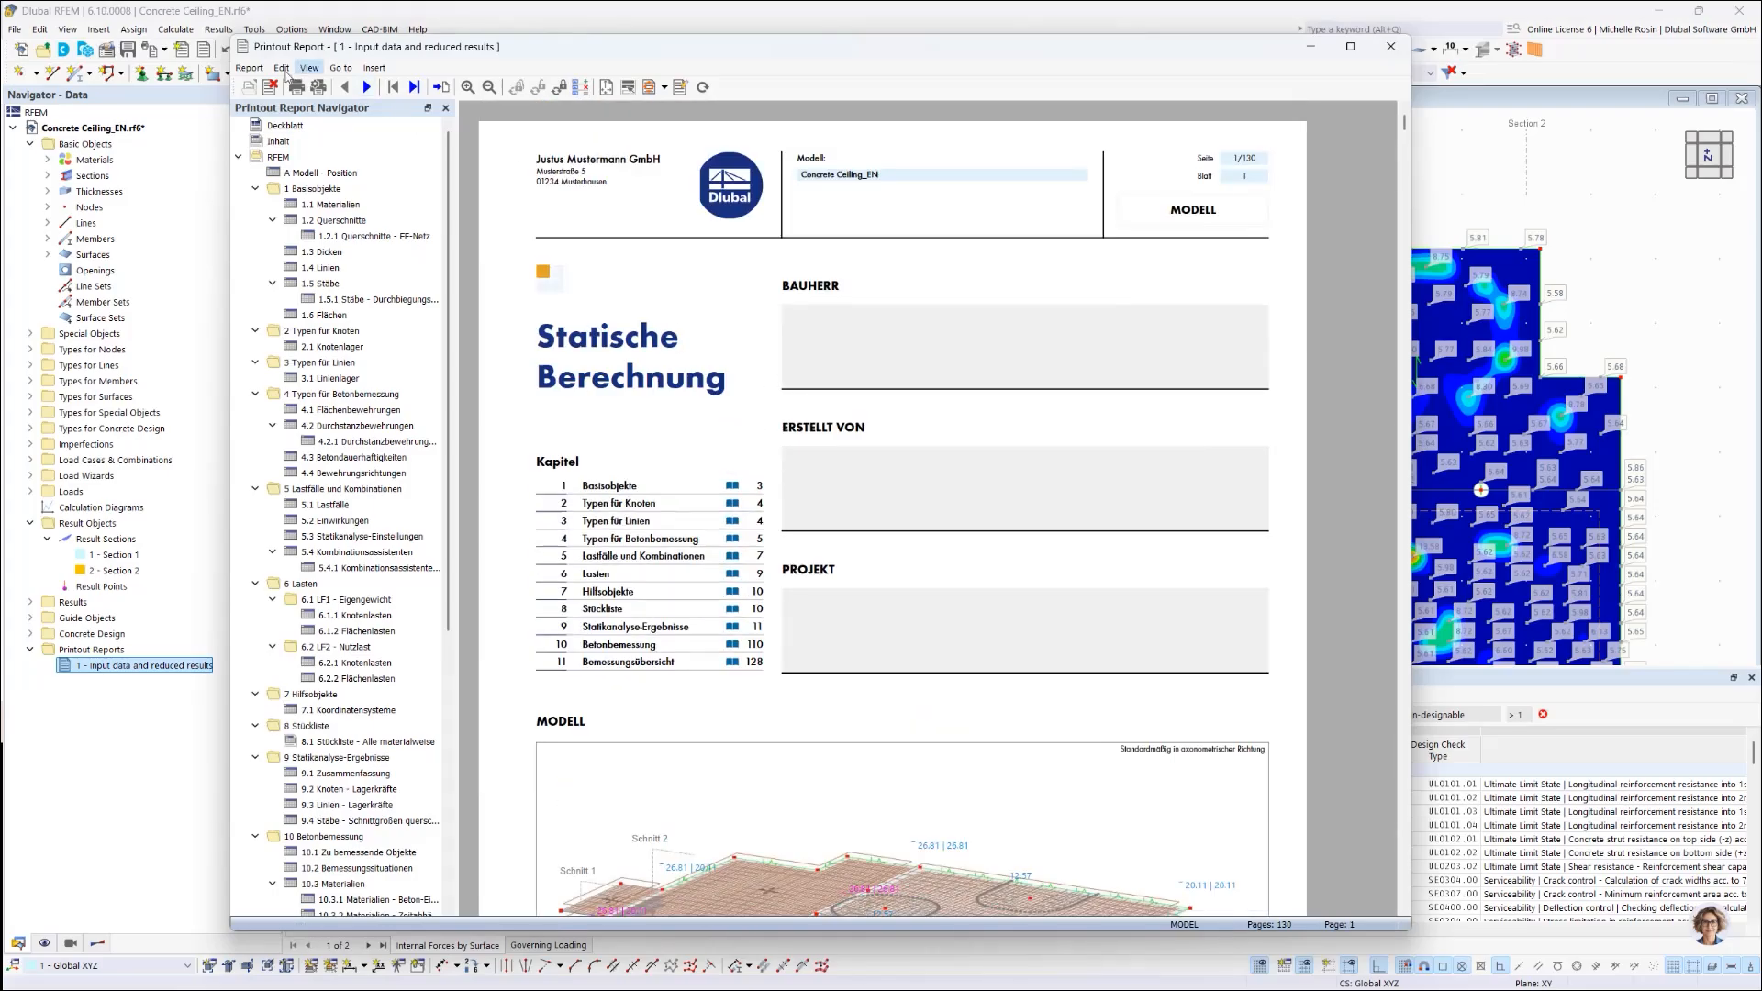
# Step: Set the printout report language back to English
pyautogui.click(281, 70)
pyautogui.click(330, 358)
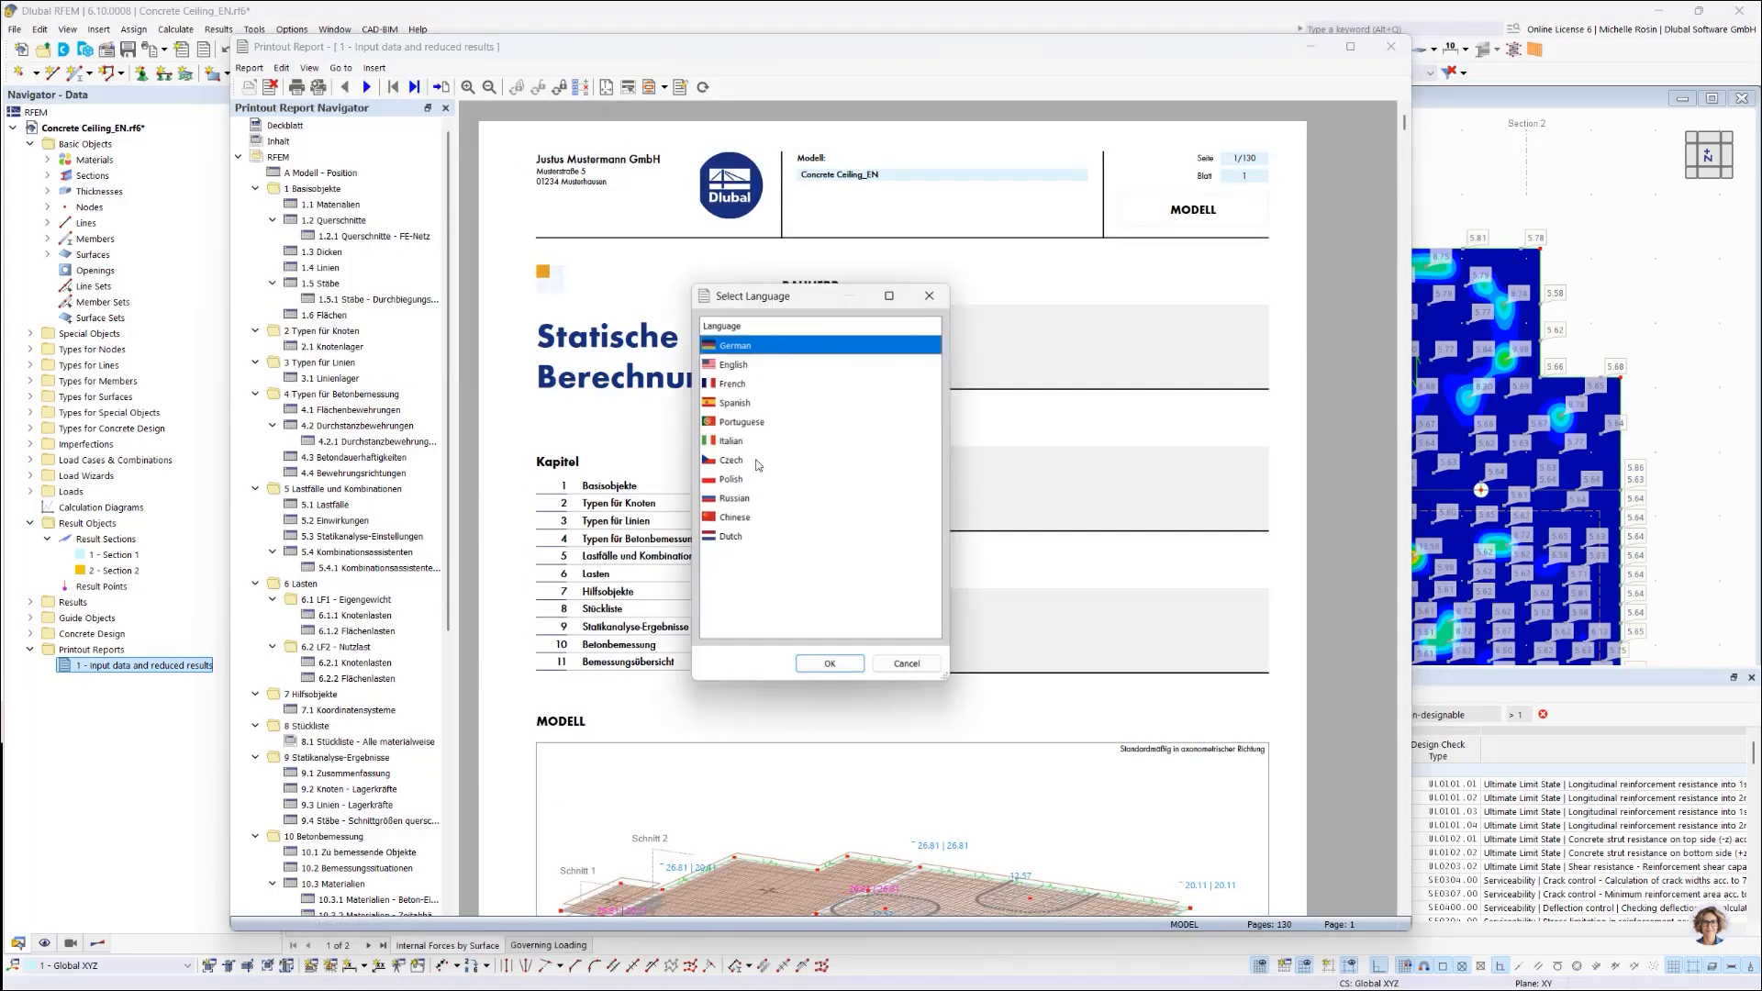
pyautogui.click(833, 666)
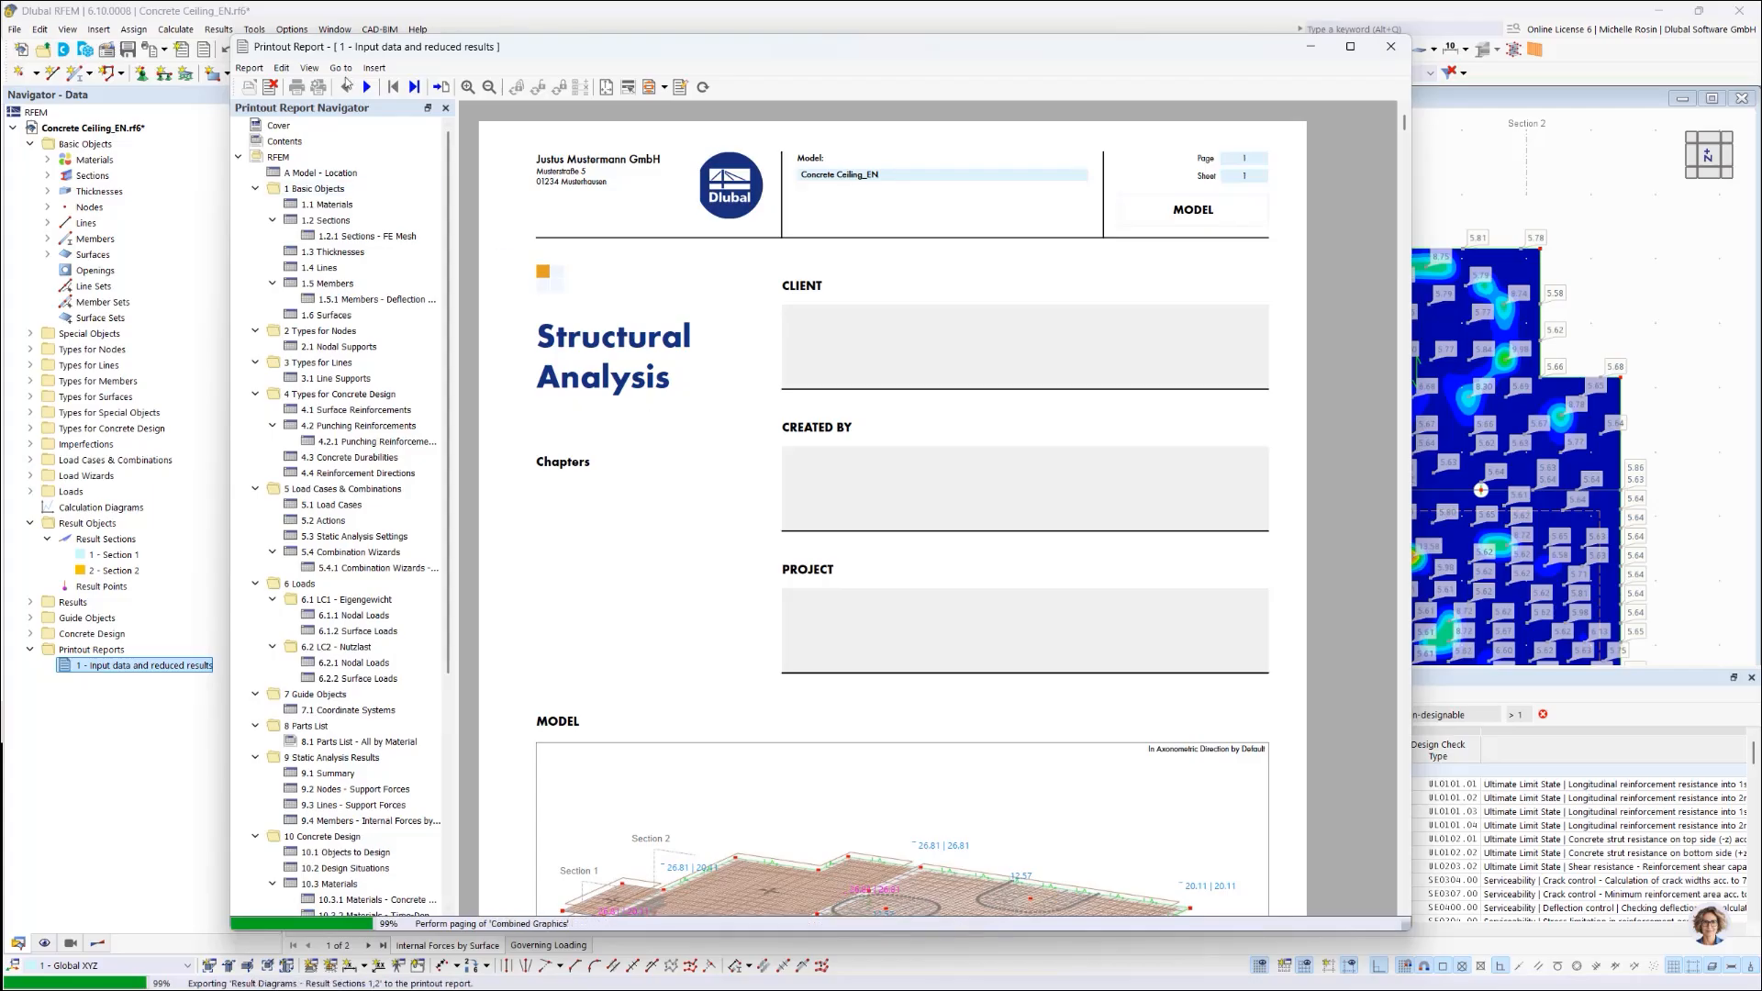
# Step: Insert the English Geo-Zone Tool PDF from Documents > Webinar > Ergebnisse & Ausdruckprotokoll into the report
pyautogui.click(370, 68)
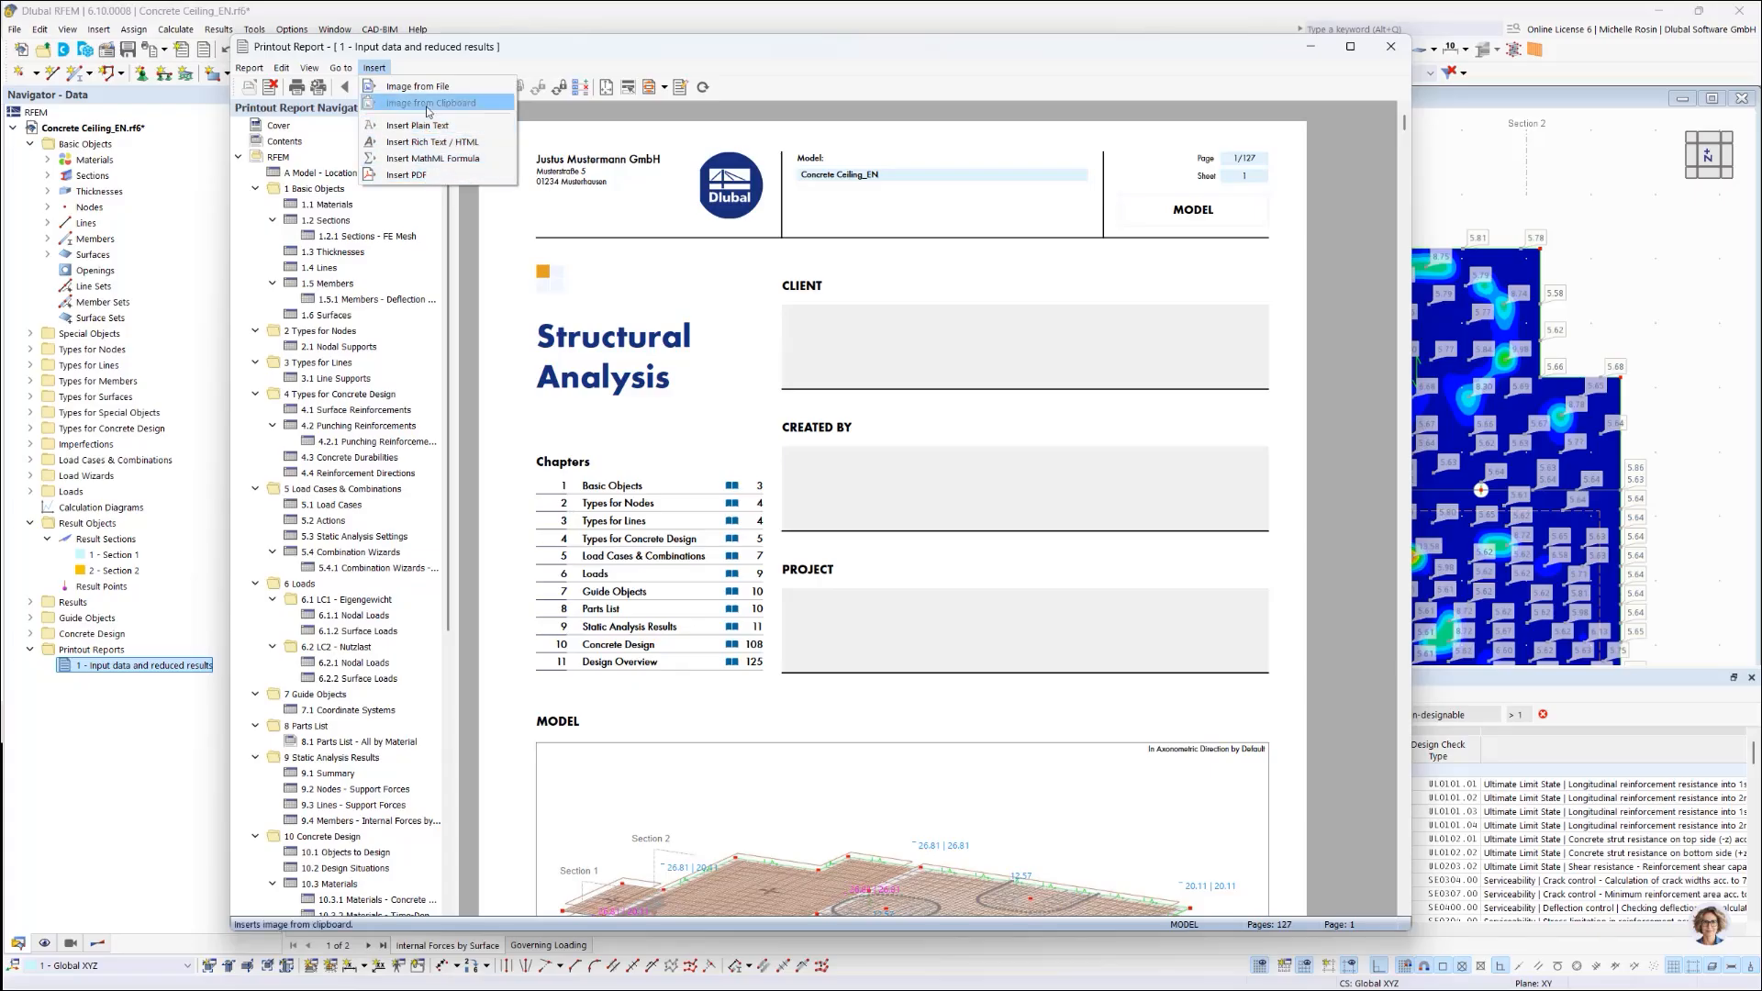
pyautogui.click(401, 175)
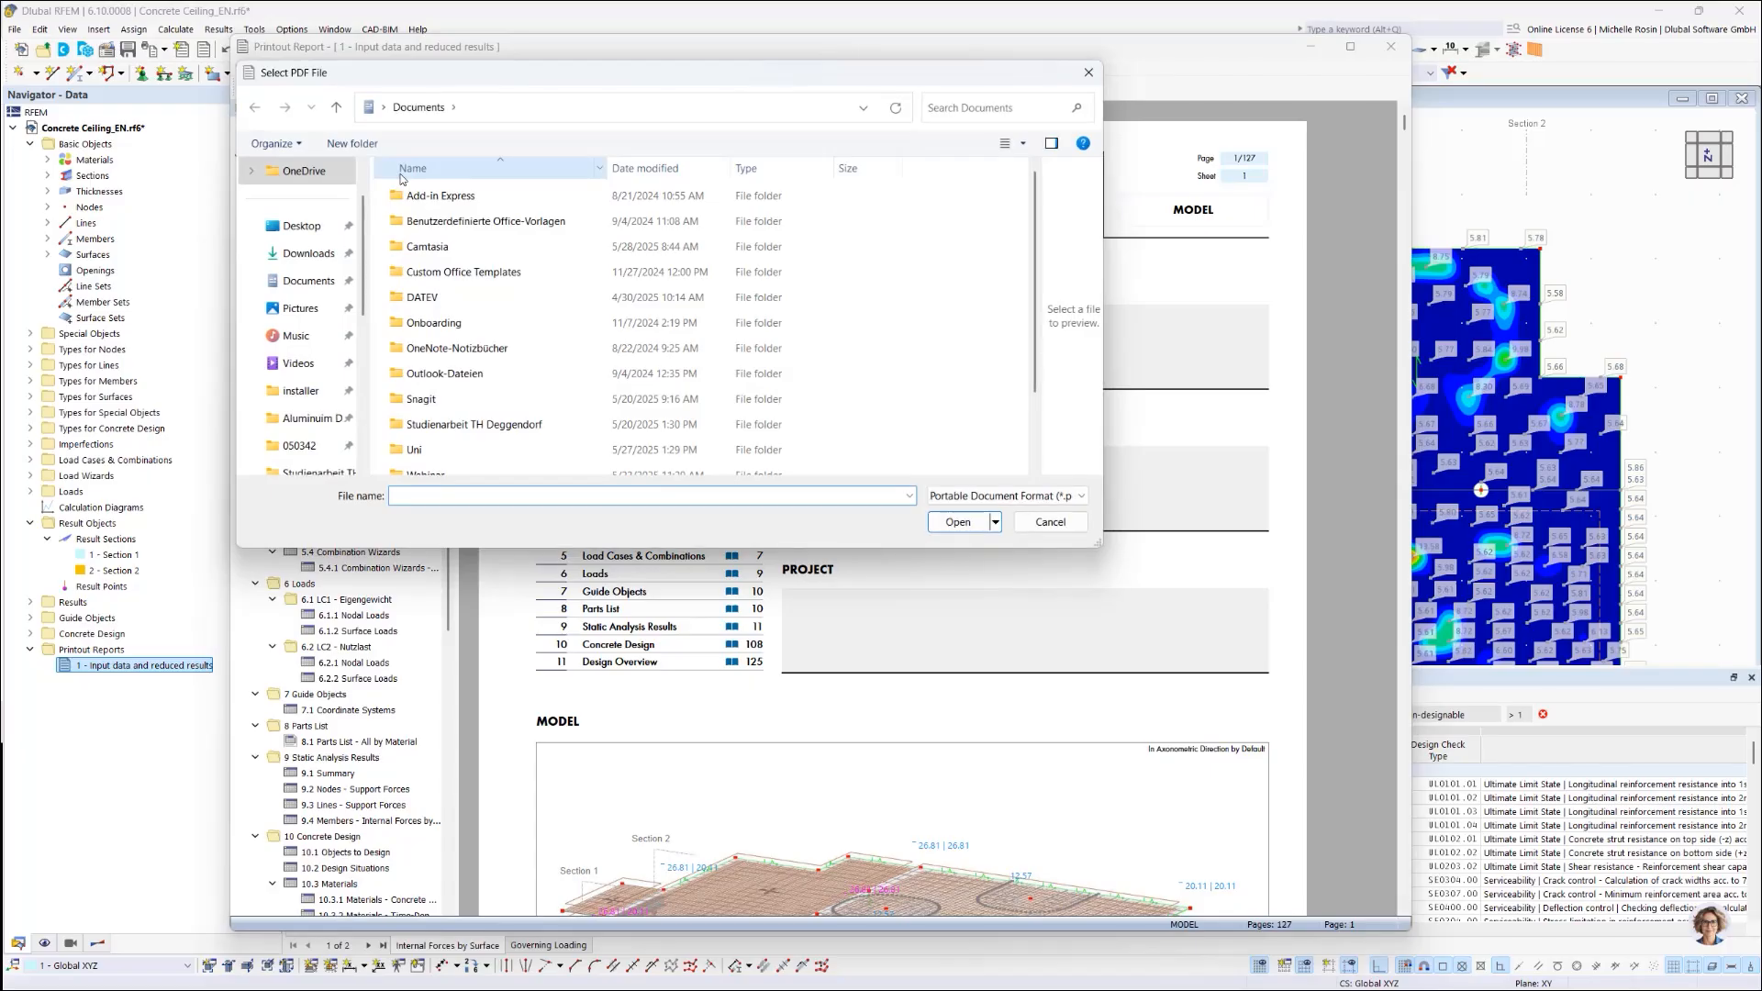
pyautogui.scroll(-1, 450, 368)
pyautogui.doubleClick(451, 388)
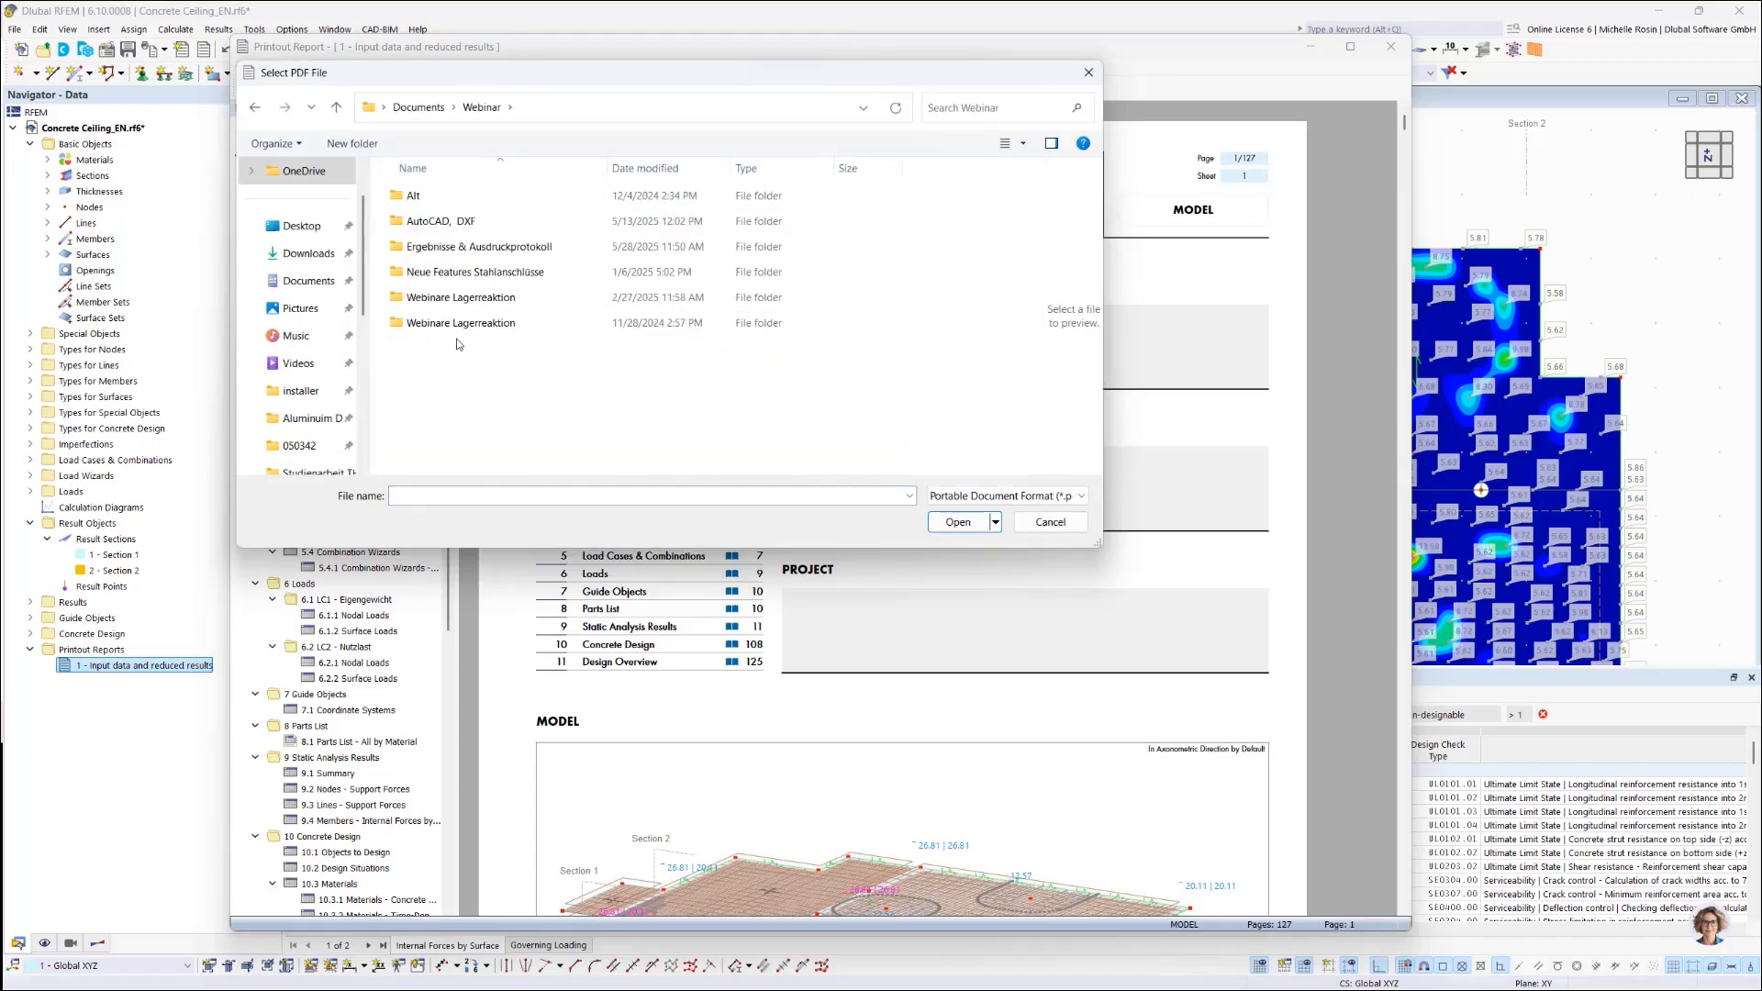
pyautogui.click(483, 246)
pyautogui.doubleClick(483, 246)
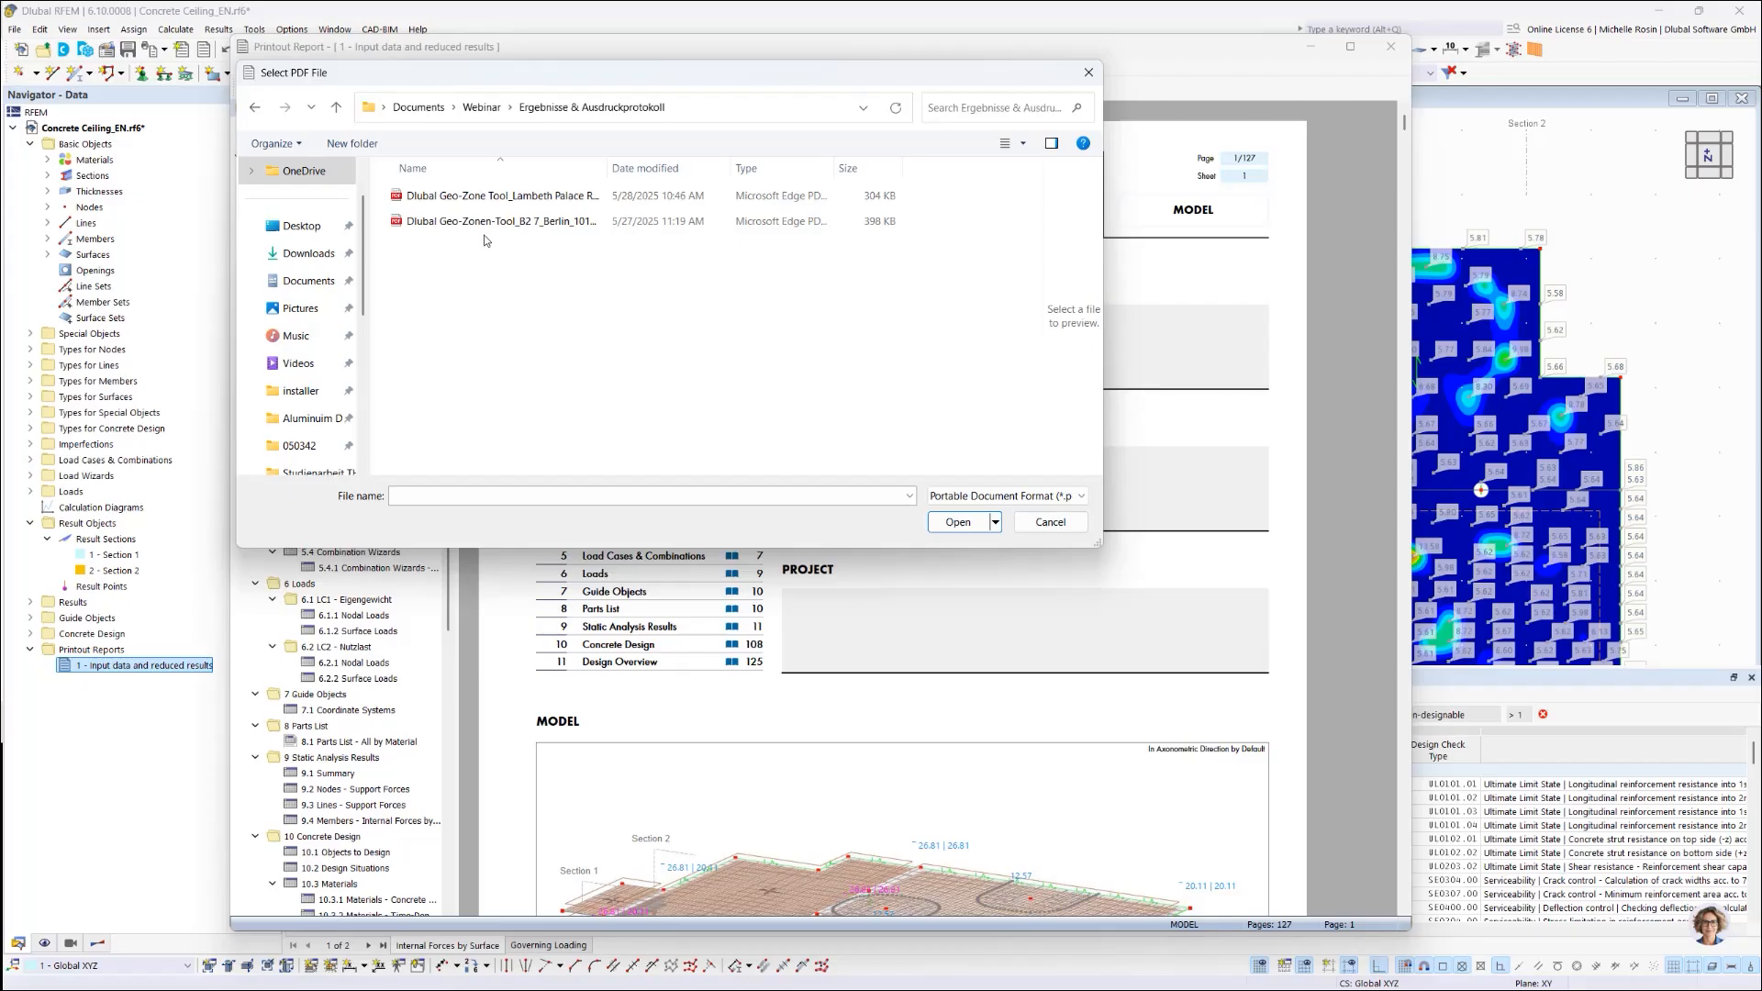
pyautogui.click(500, 195)
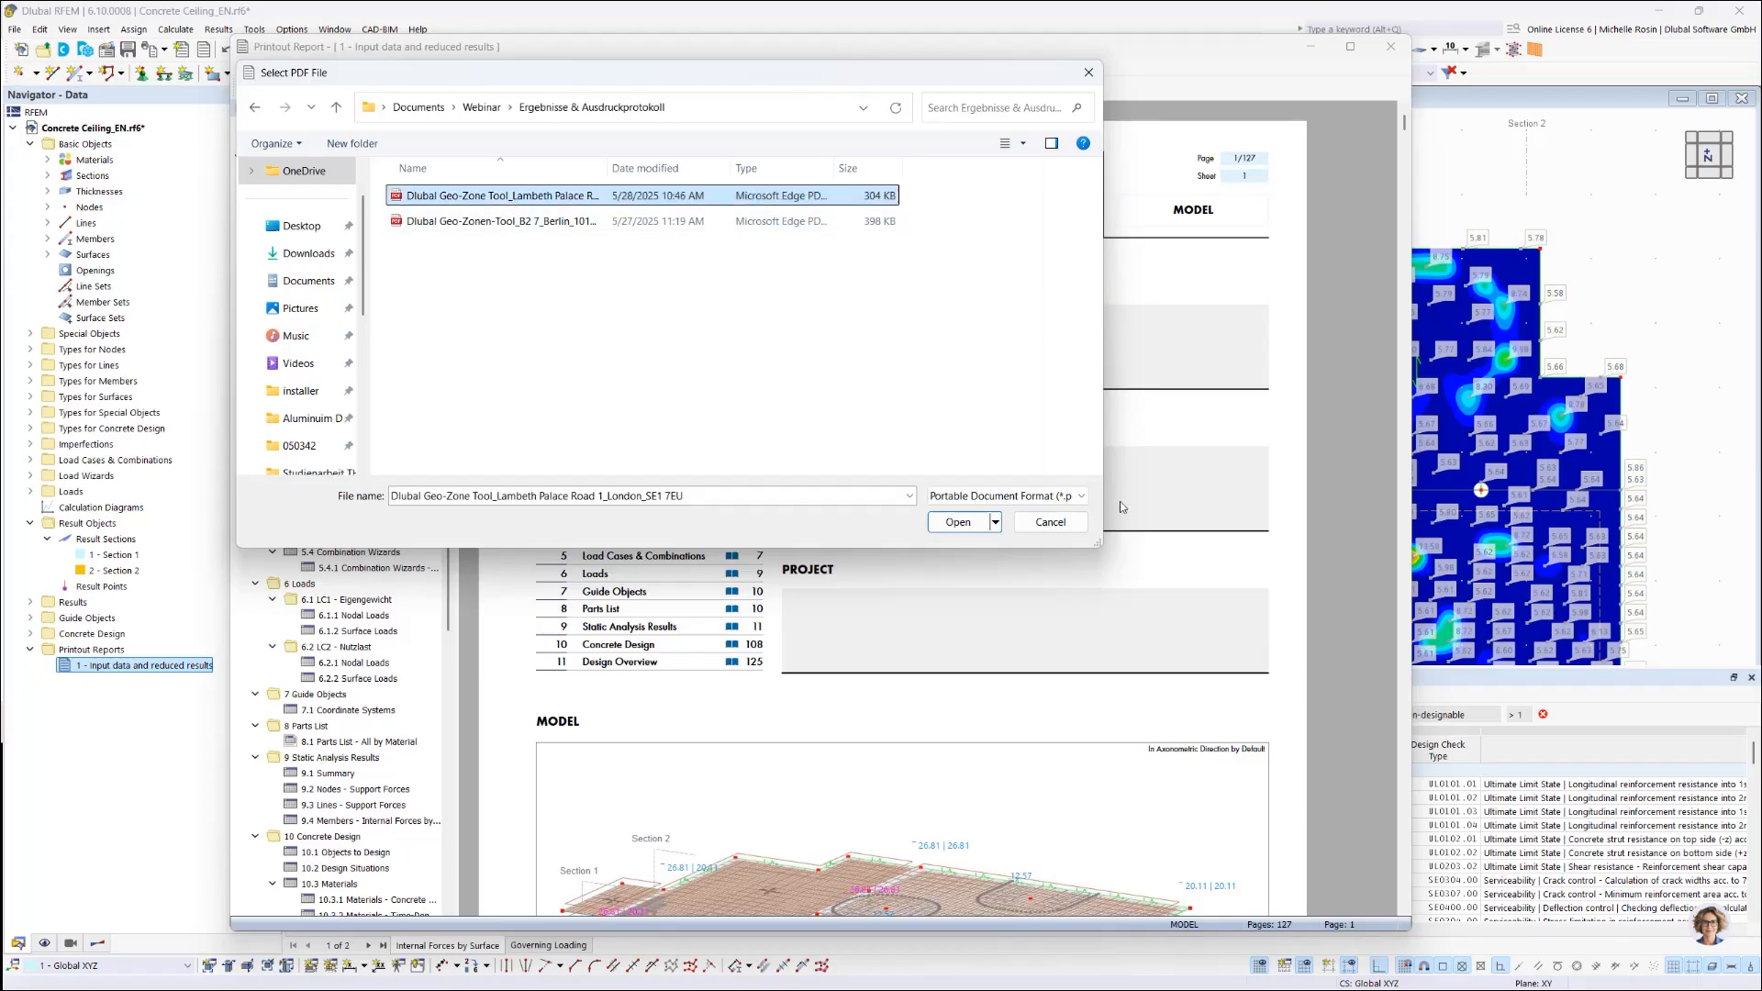
pyautogui.click(962, 525)
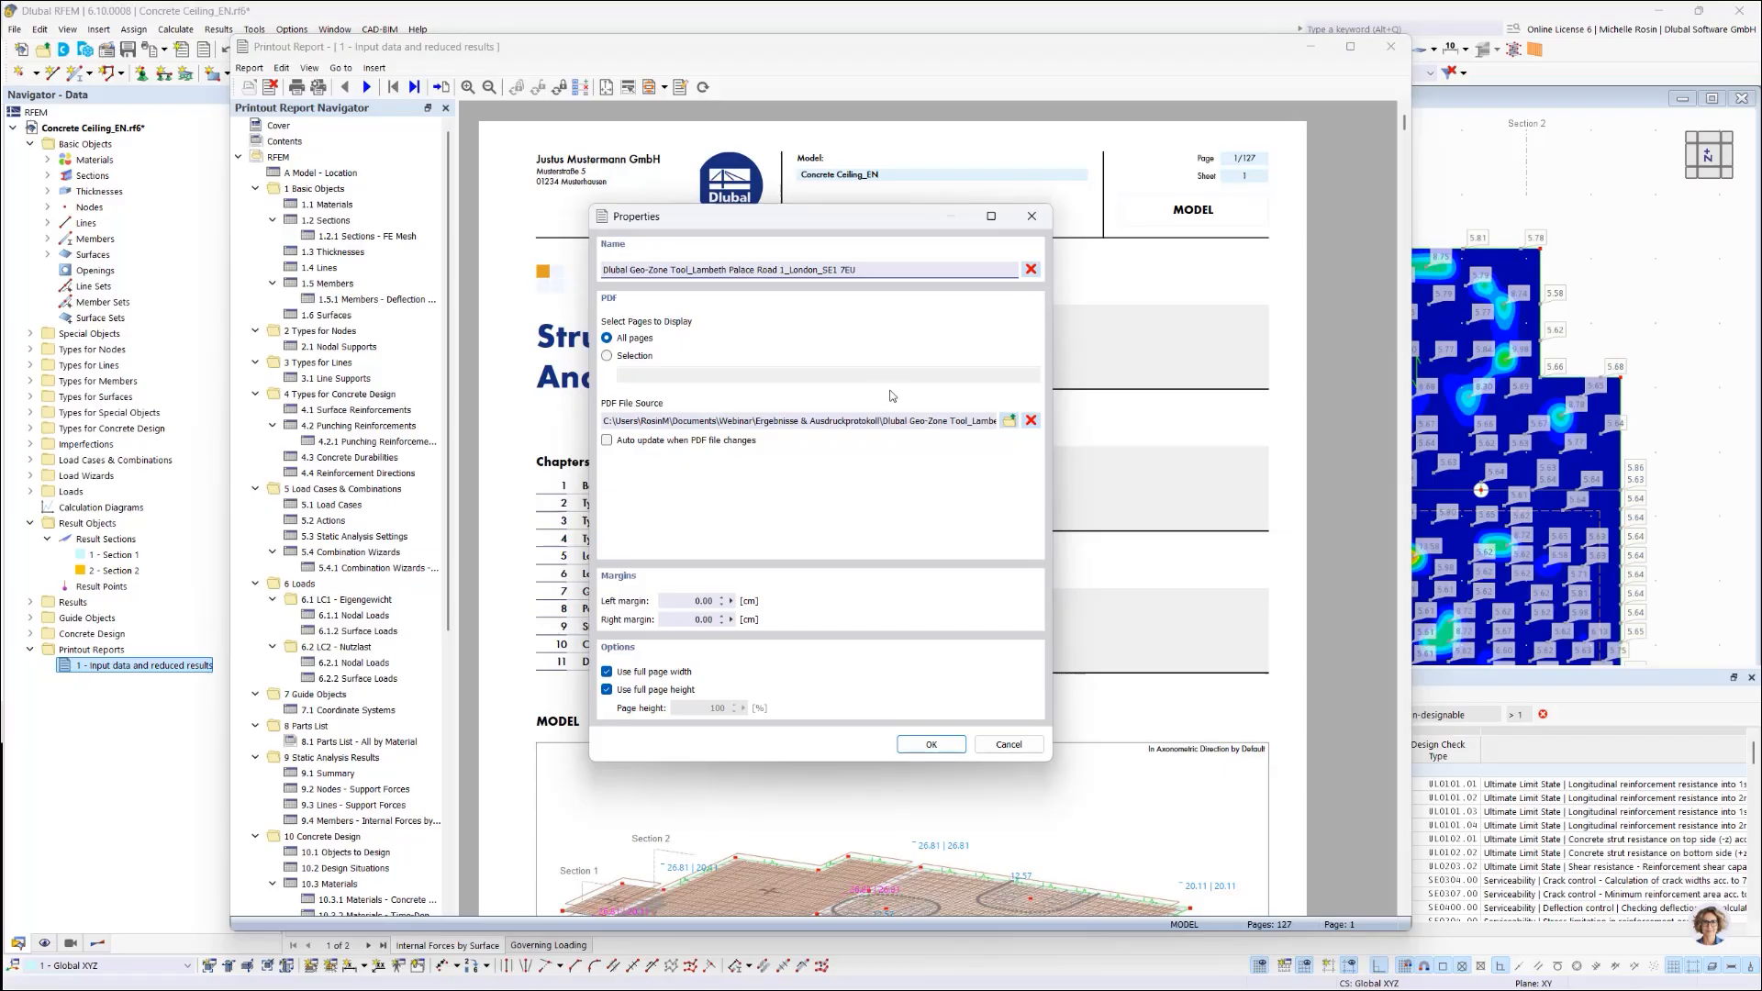
pyautogui.click(929, 745)
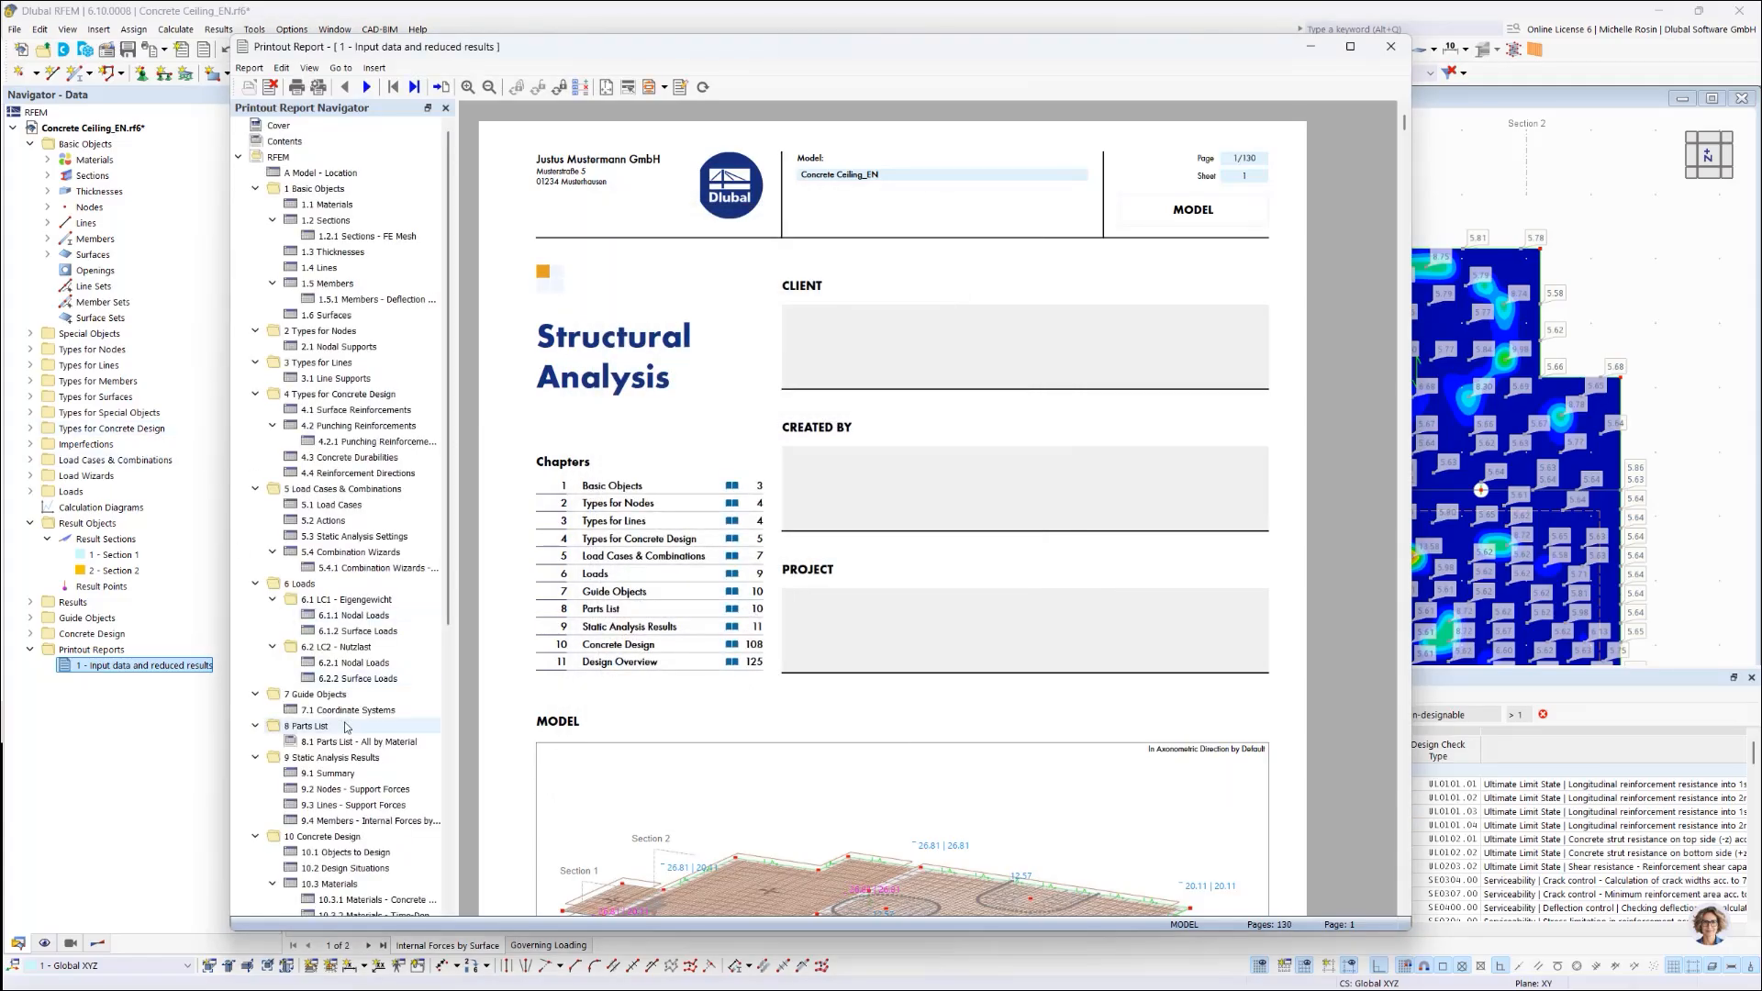
# Step: Go to chapter 11.2 Dlubal Geo-Zone Tool on page 128 and start dragging it upward
pyautogui.moveTo(449, 627); pyautogui.dragTo(453, 914)
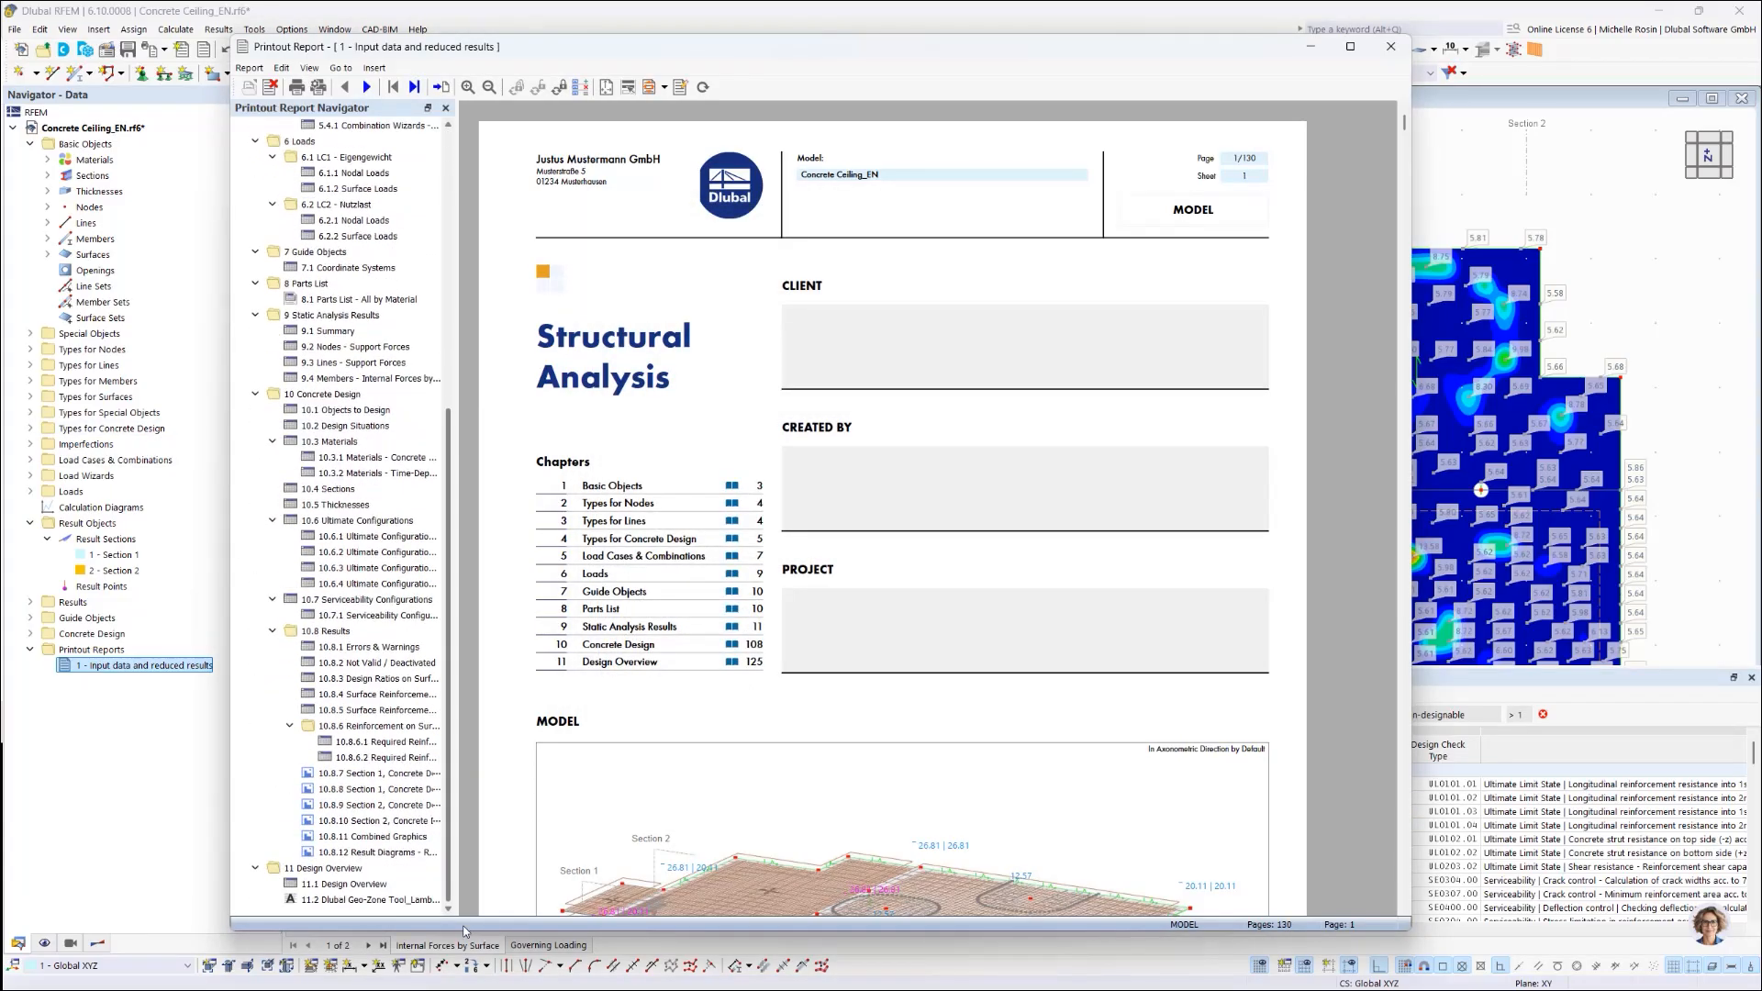
pyautogui.click(294, 902)
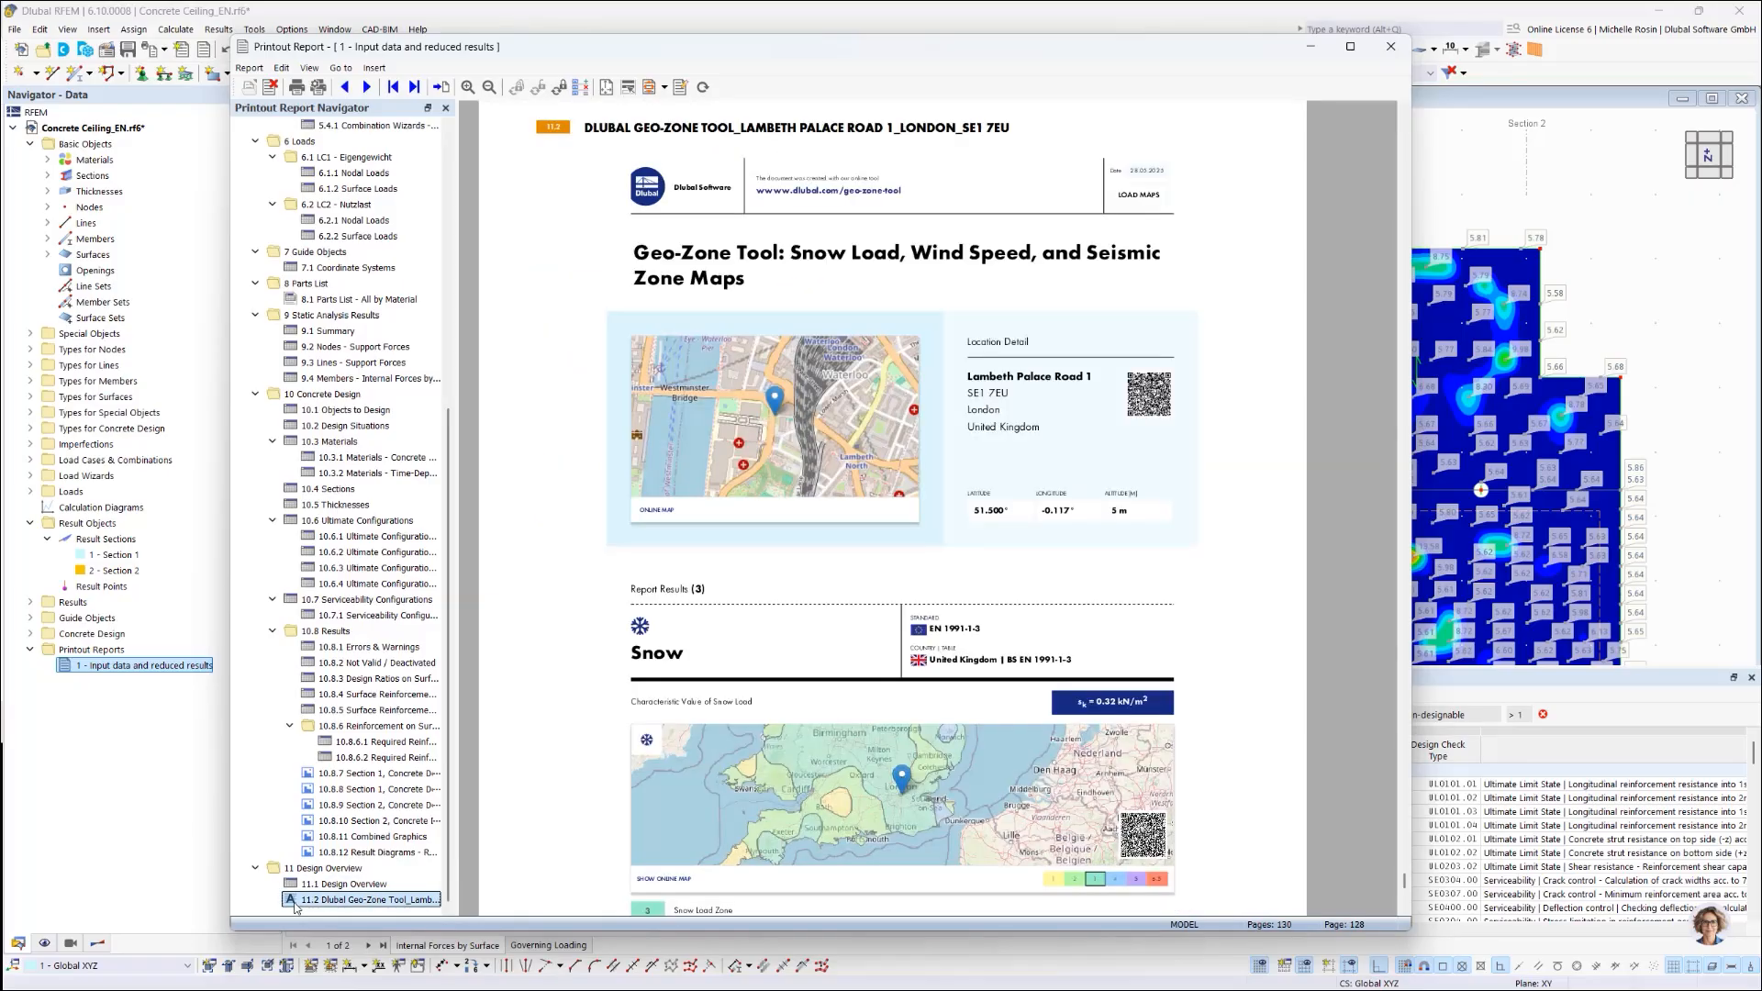
pyautogui.scroll(-8, 896, 752)
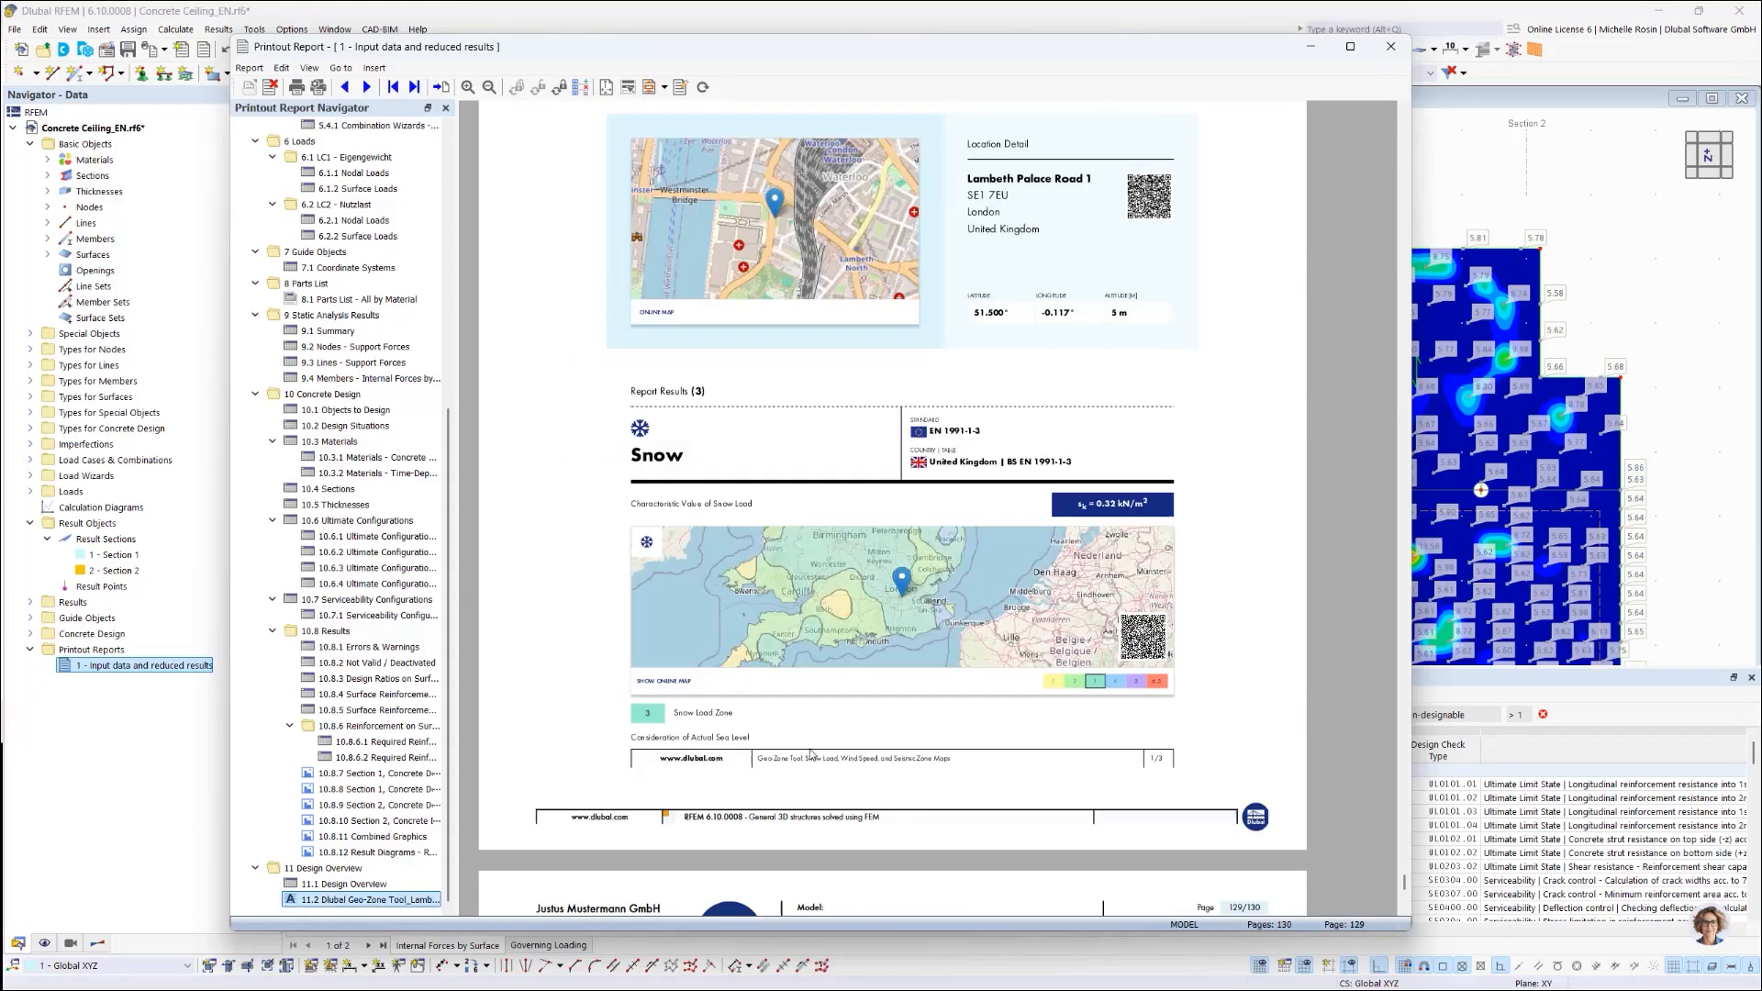
pyautogui.scroll(8, 806, 732)
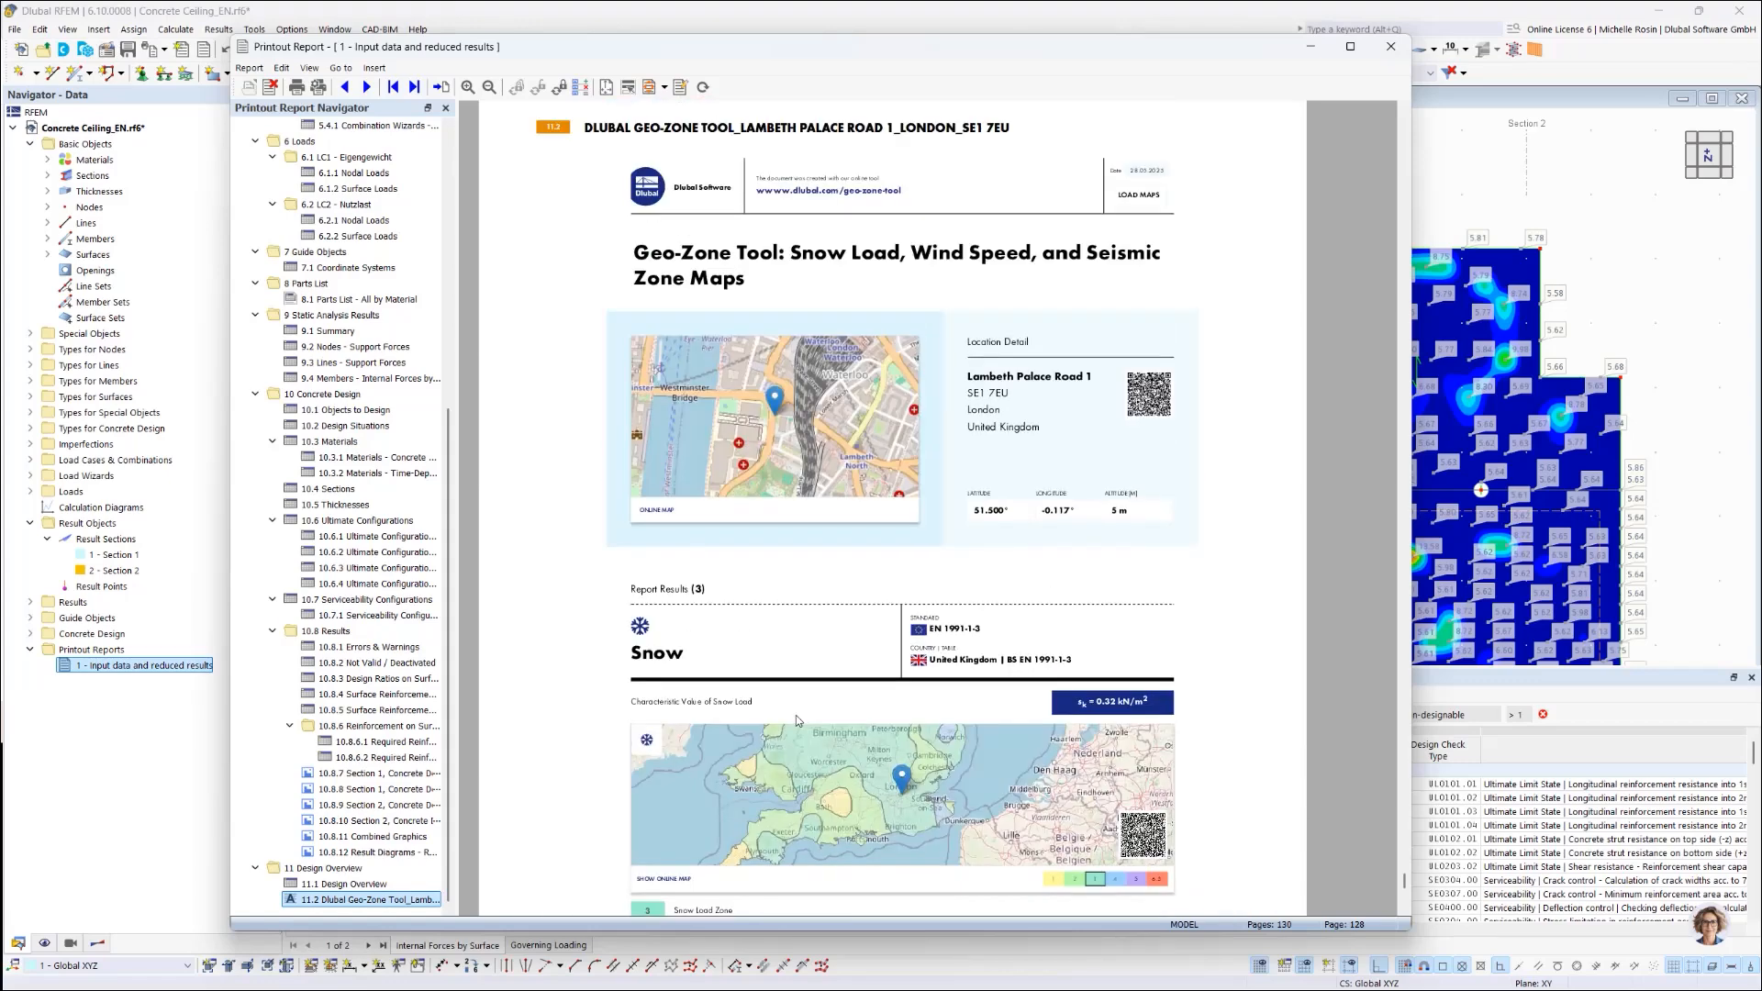
pyautogui.scroll(-1, 1010, 441)
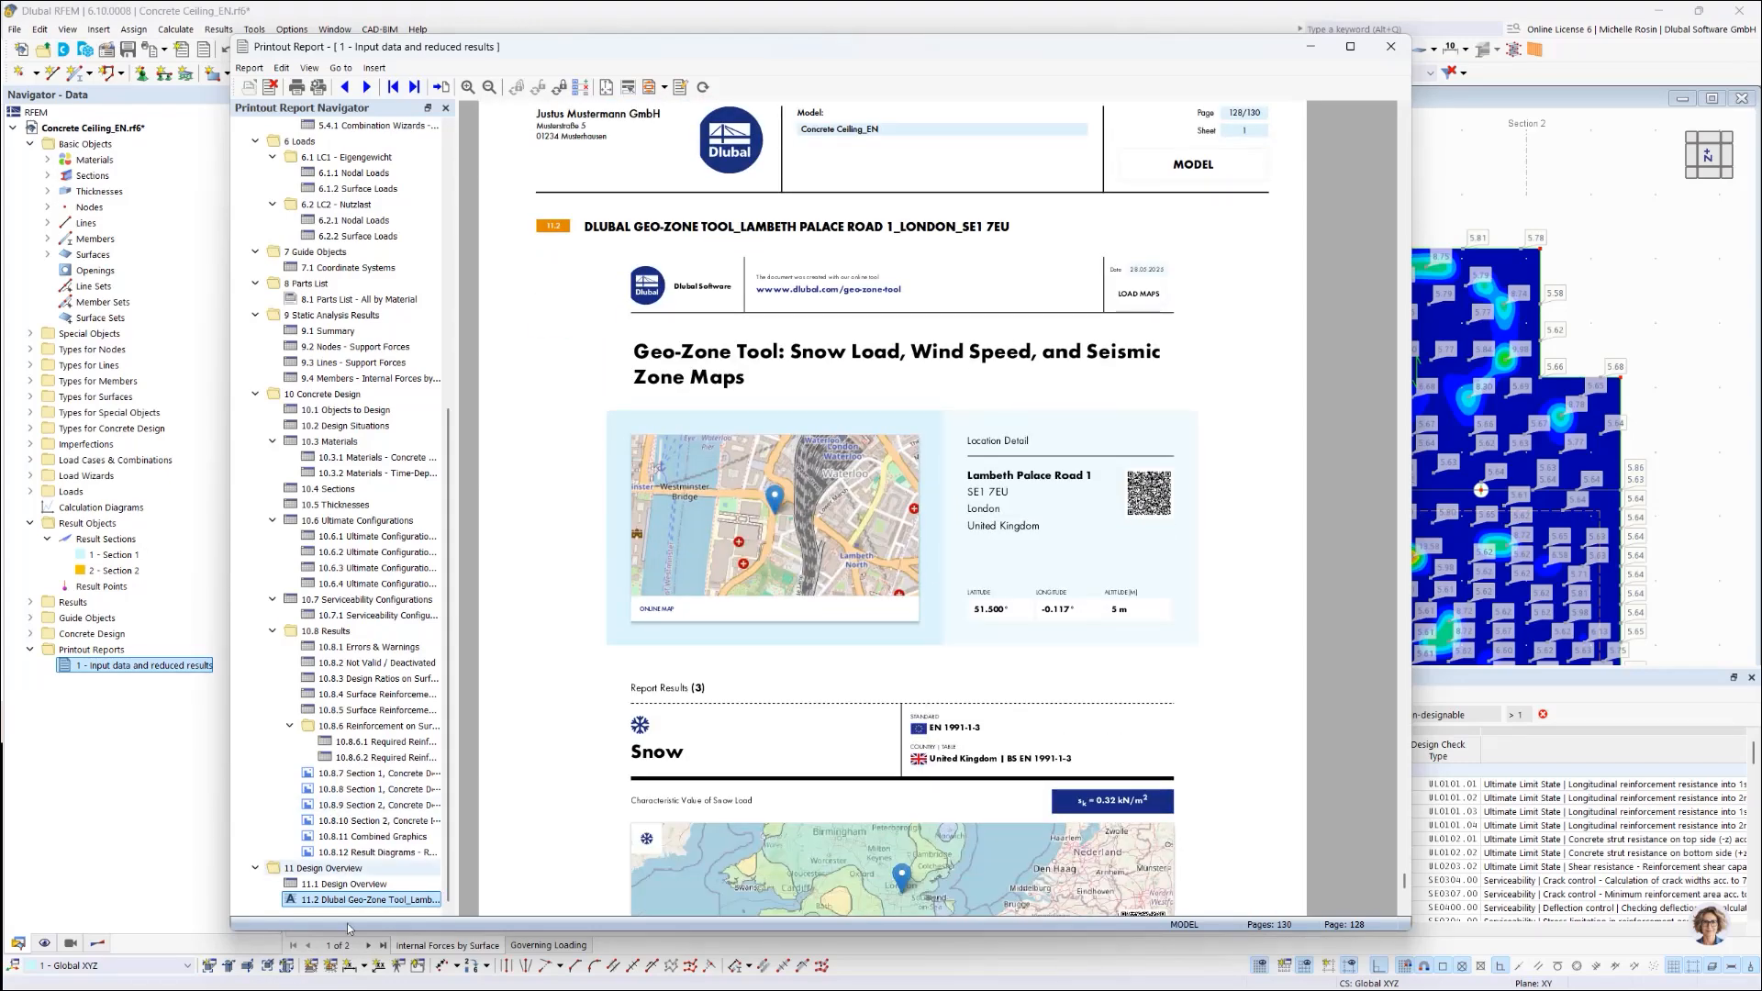
pyautogui.moveTo(331, 904); pyautogui.dragTo(308, 167)
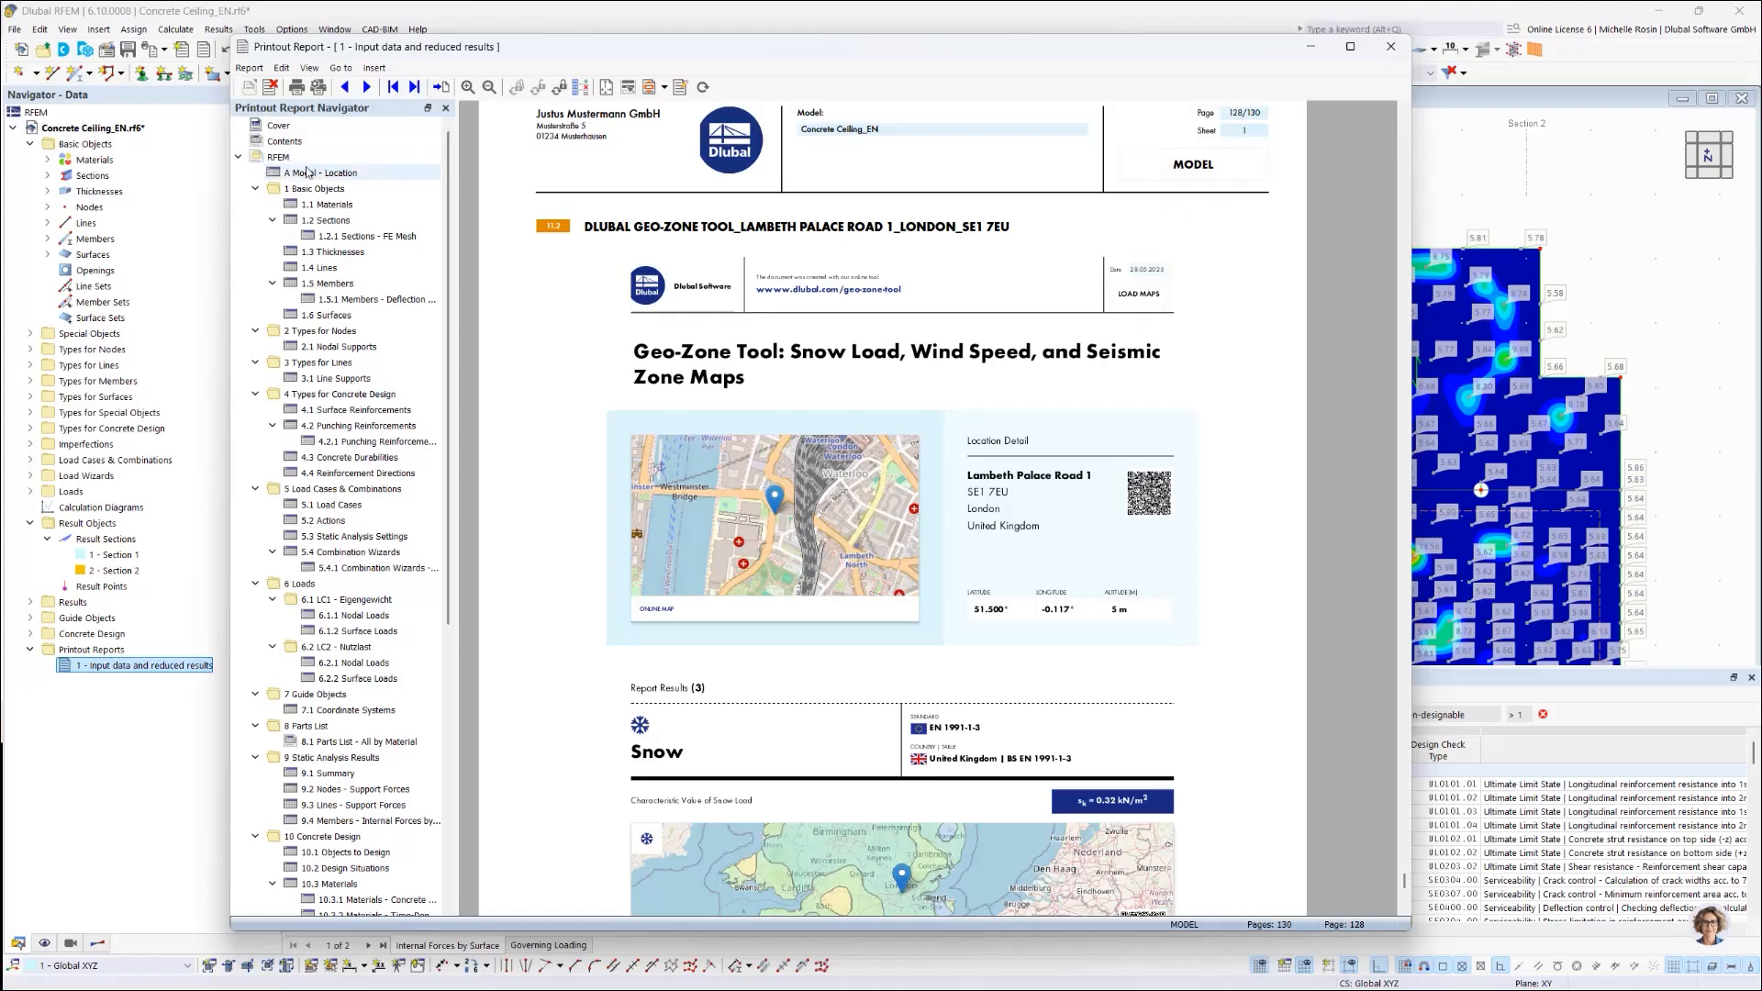
# Step: Drop the Geo-Zone Tool chapter below A Model - Location as chapter B and view it on page 4
pyautogui.scroll(-8, 312, 551)
pyautogui.moveTo(313, 907); pyautogui.dragTo(305, 184)
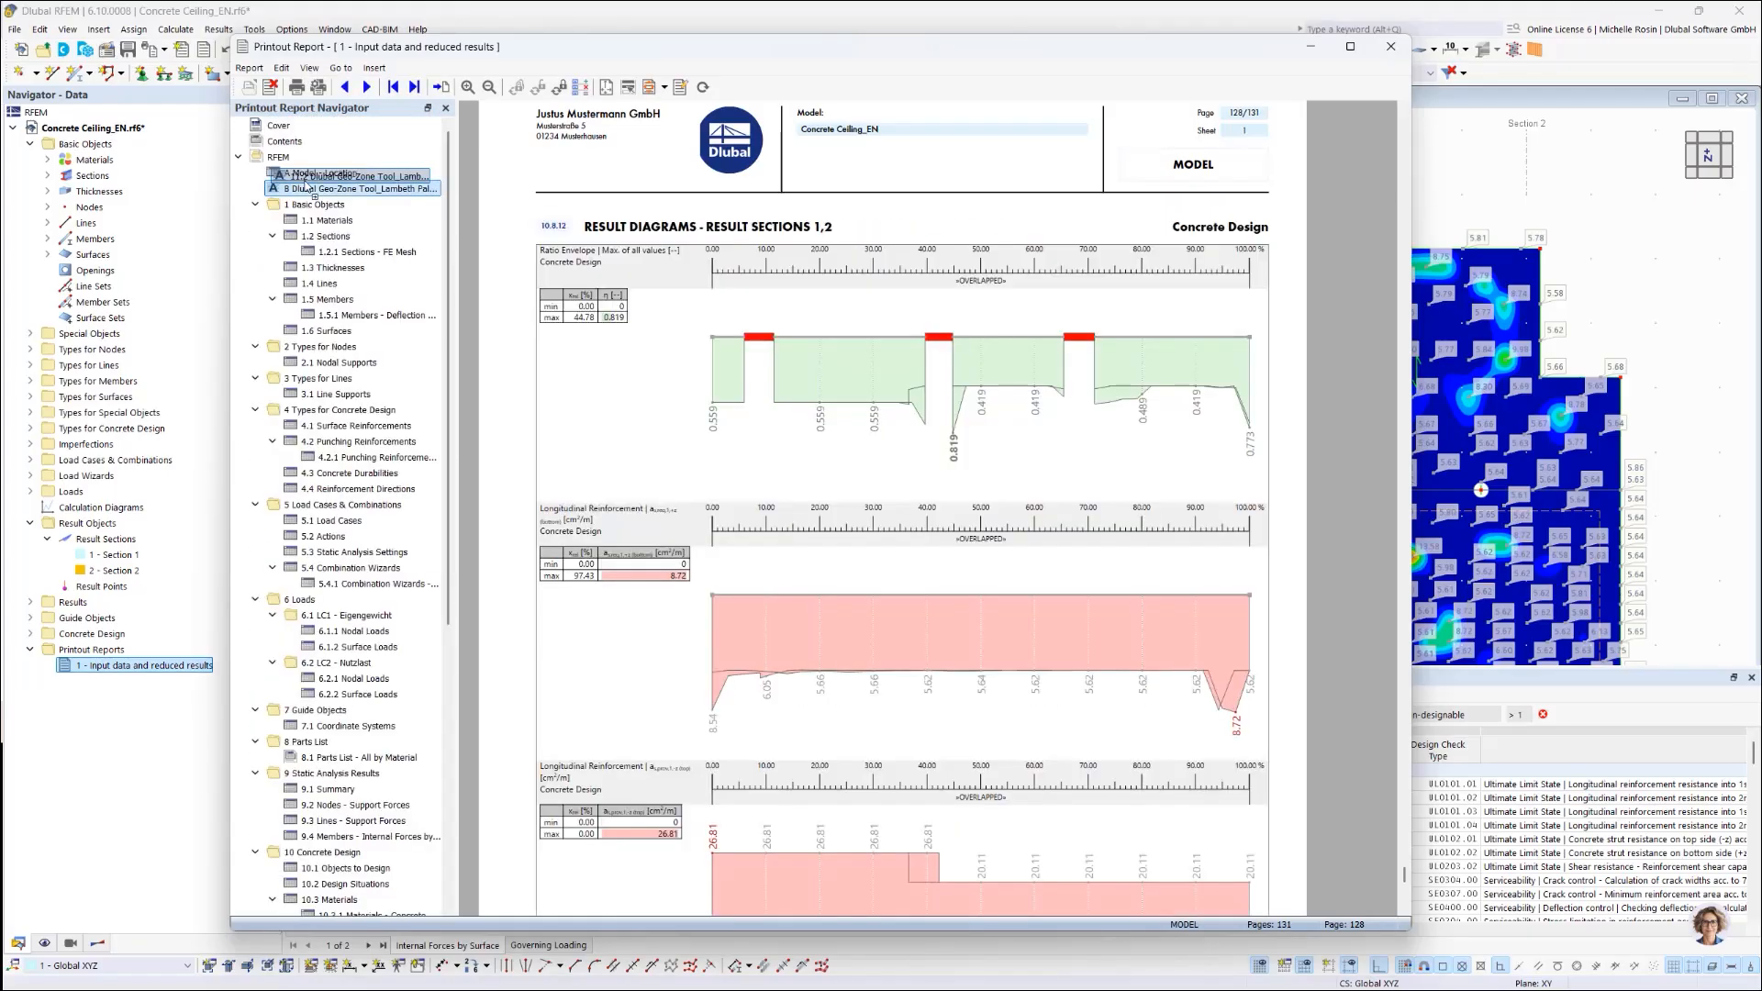
pyautogui.click(335, 191)
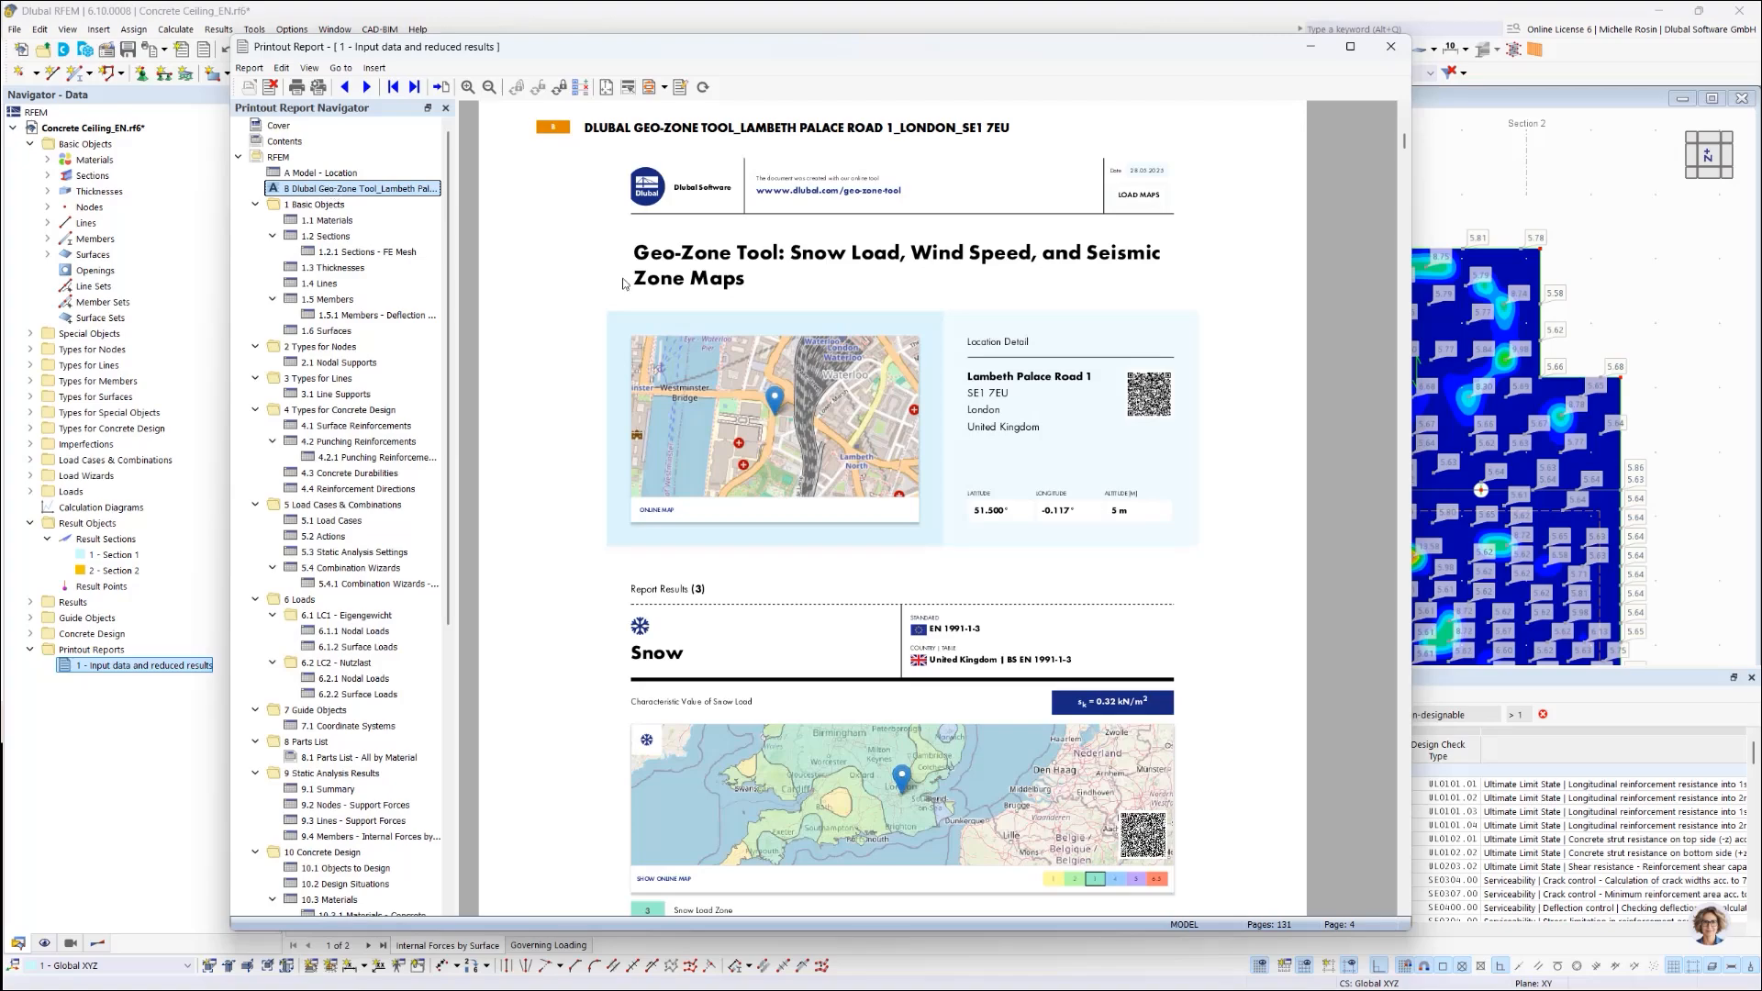
pyautogui.scroll(3, 1086, 510)
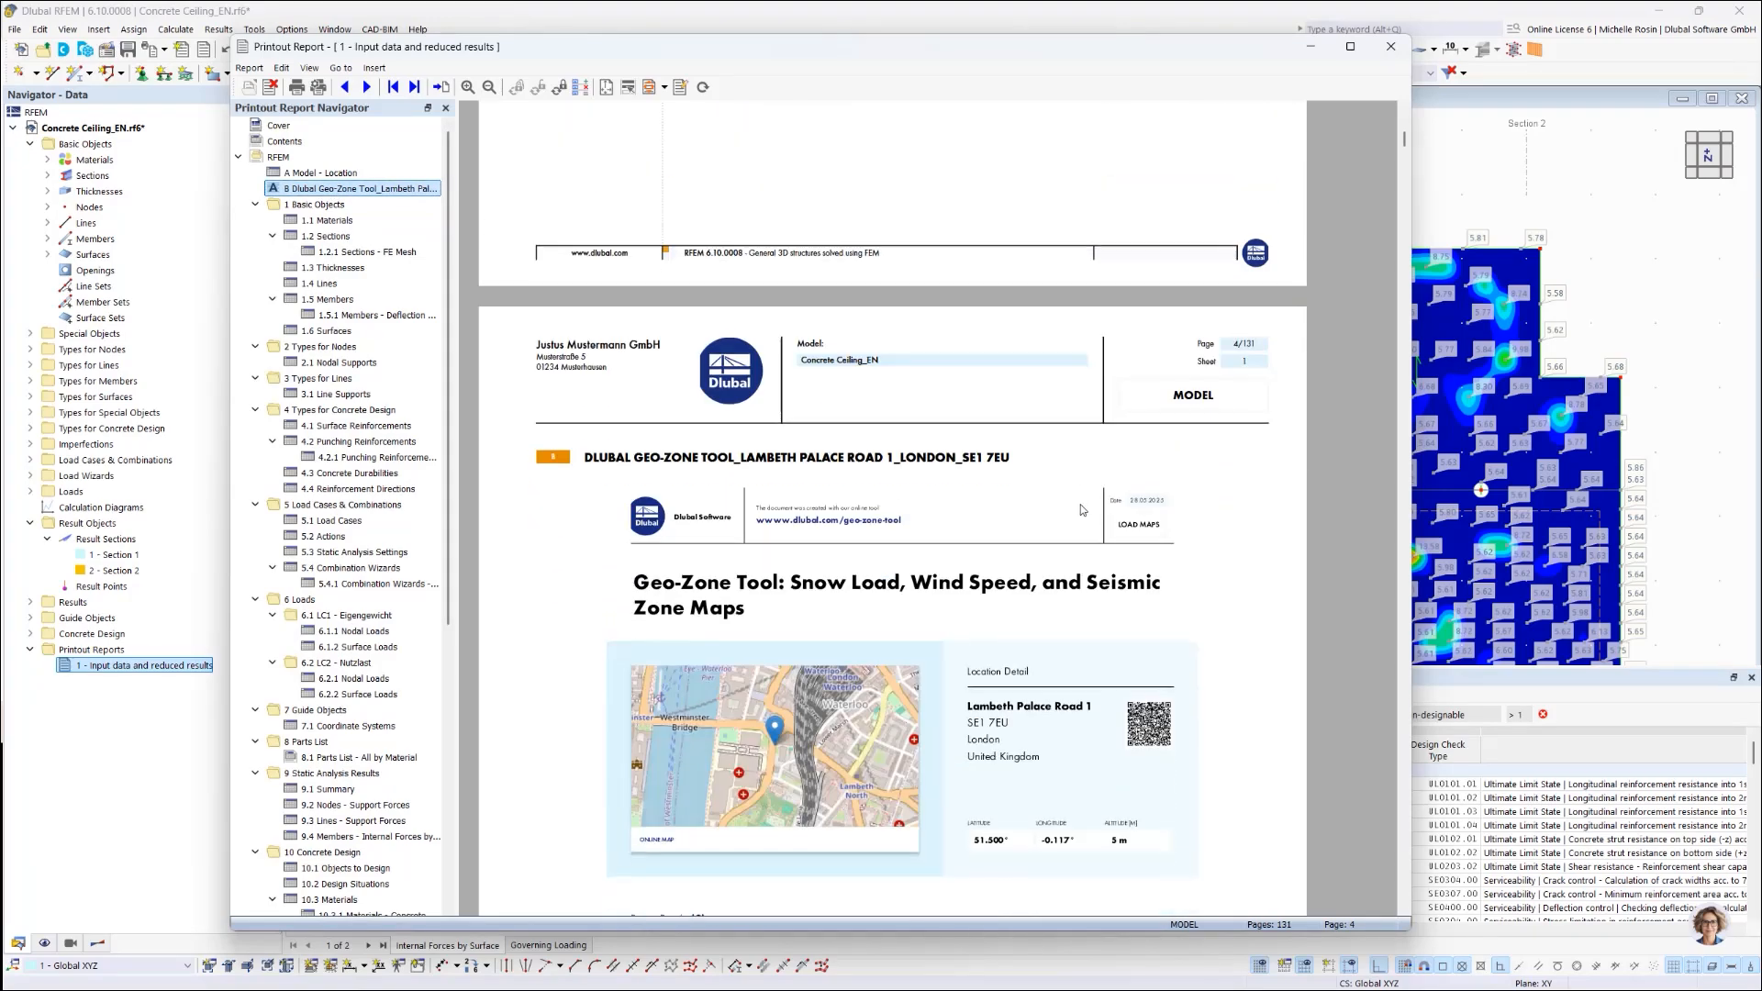
pyautogui.scroll(-12, 1083, 510)
pyautogui.scroll(-8, 1079, 511)
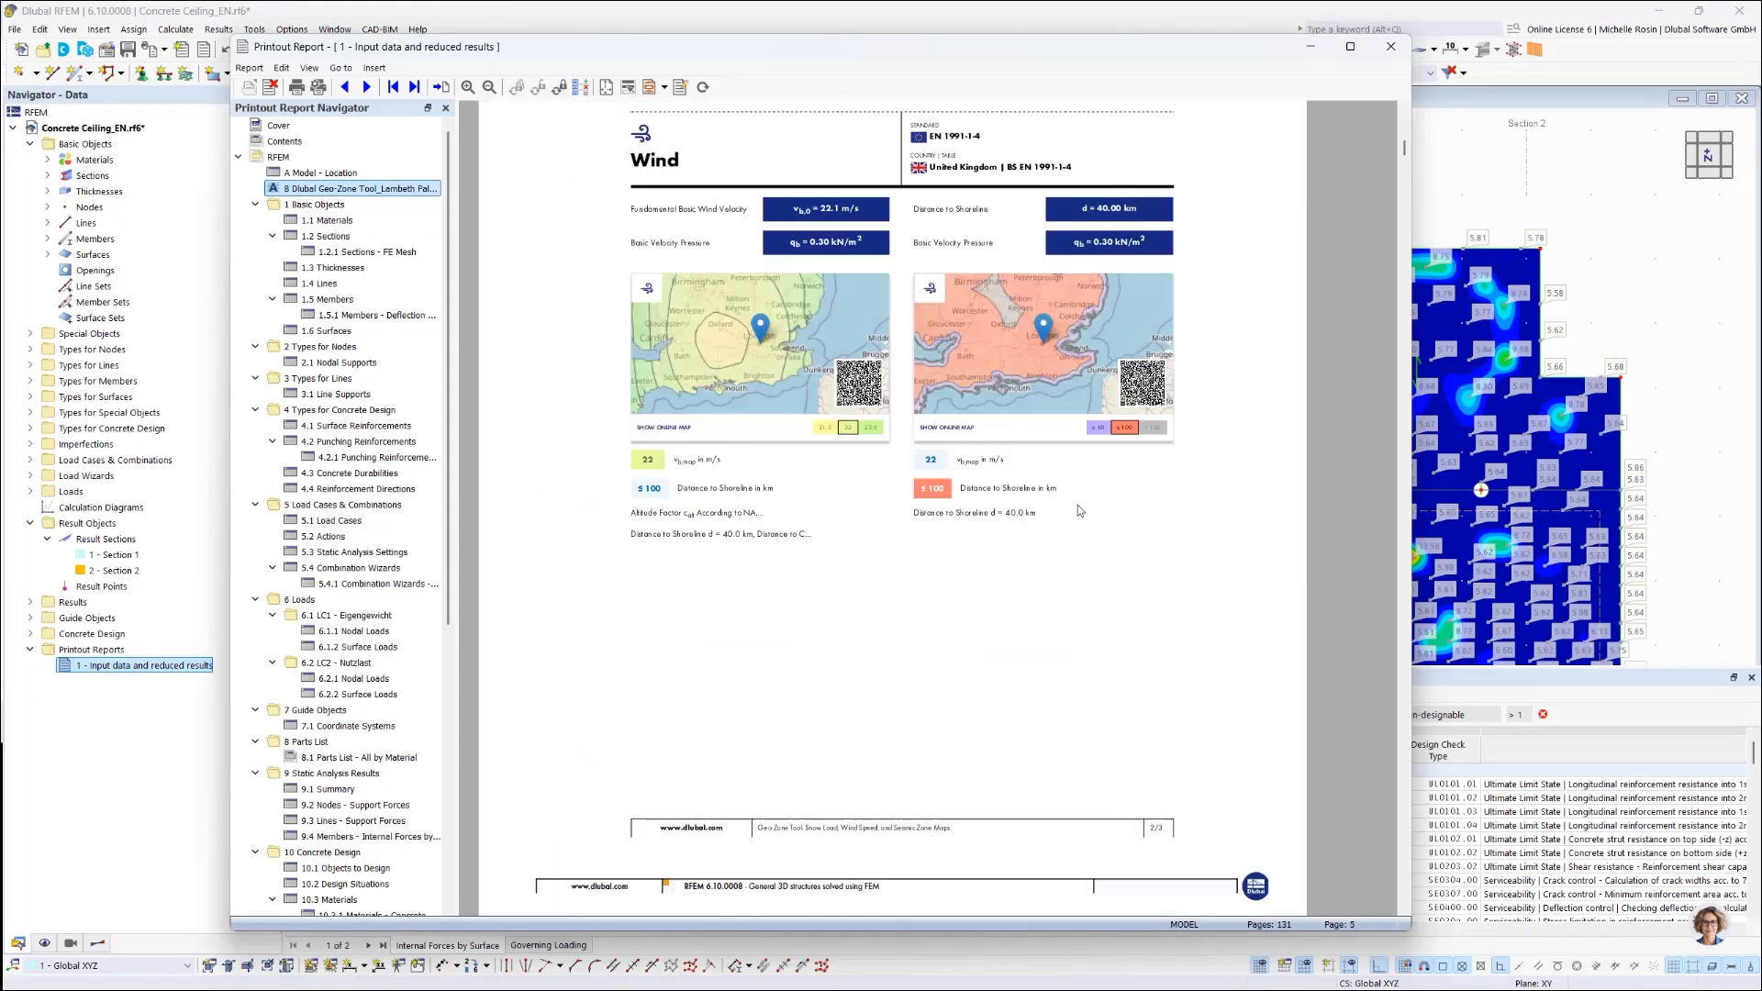
pyautogui.scroll(19, 1077, 510)
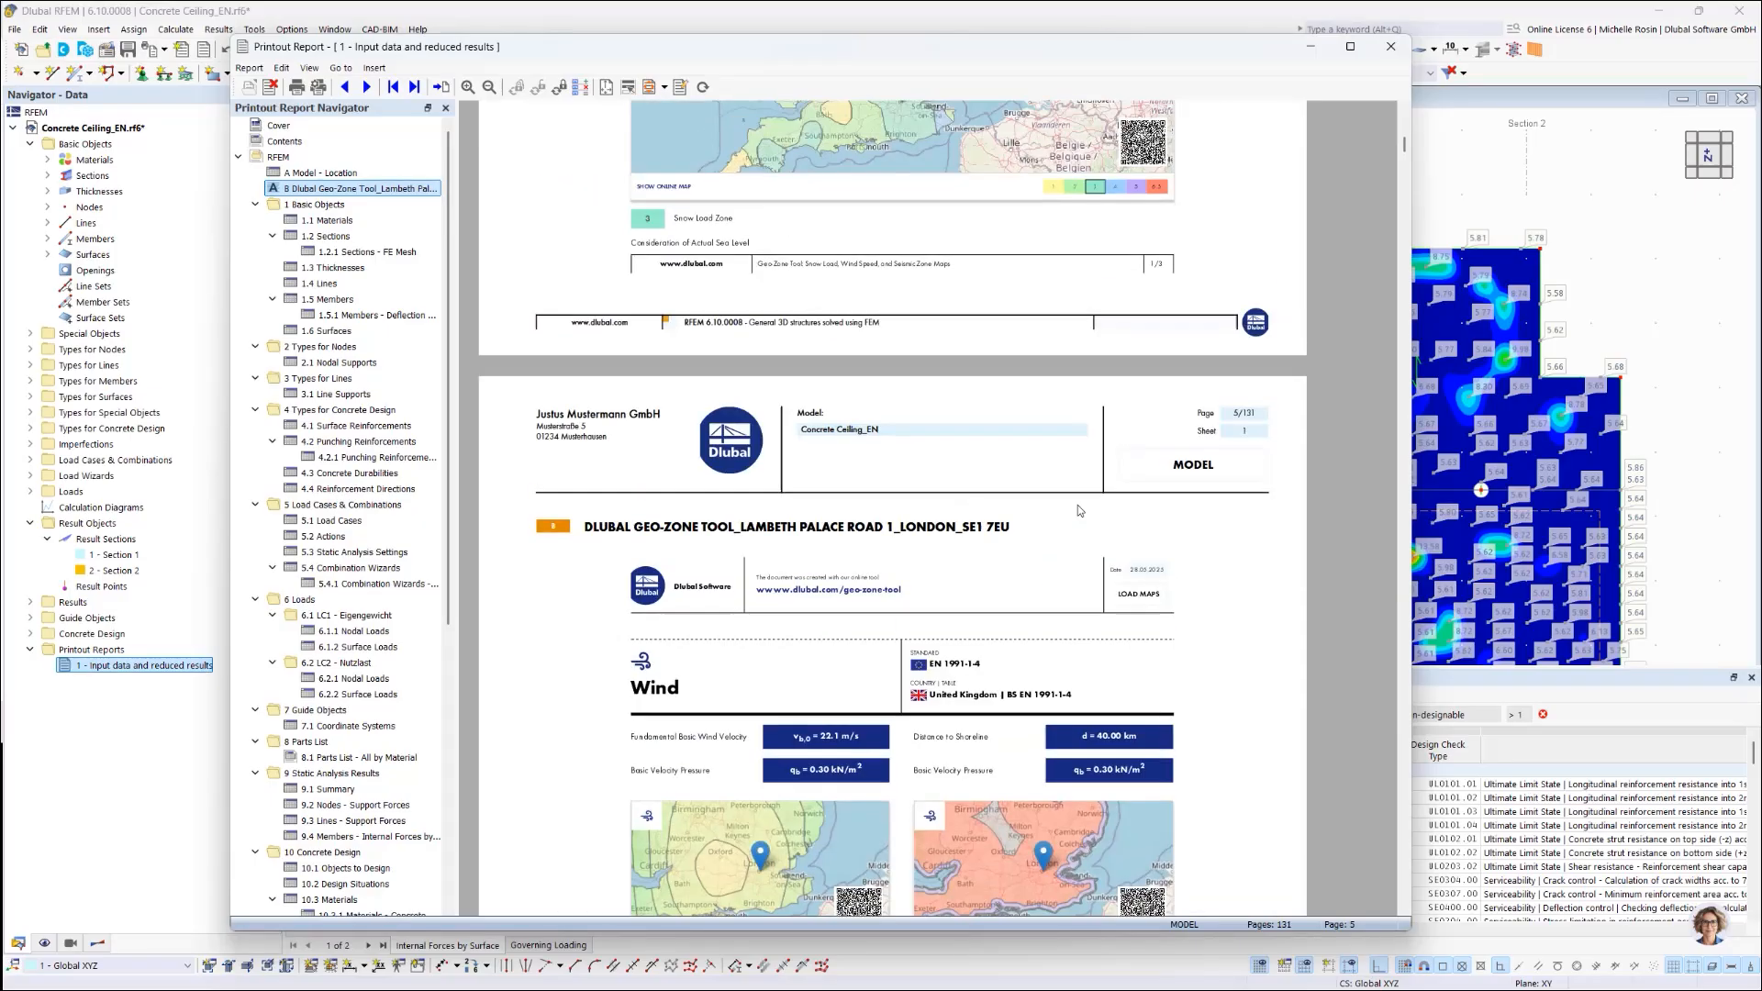
pyautogui.scroll(6, 908, 492)
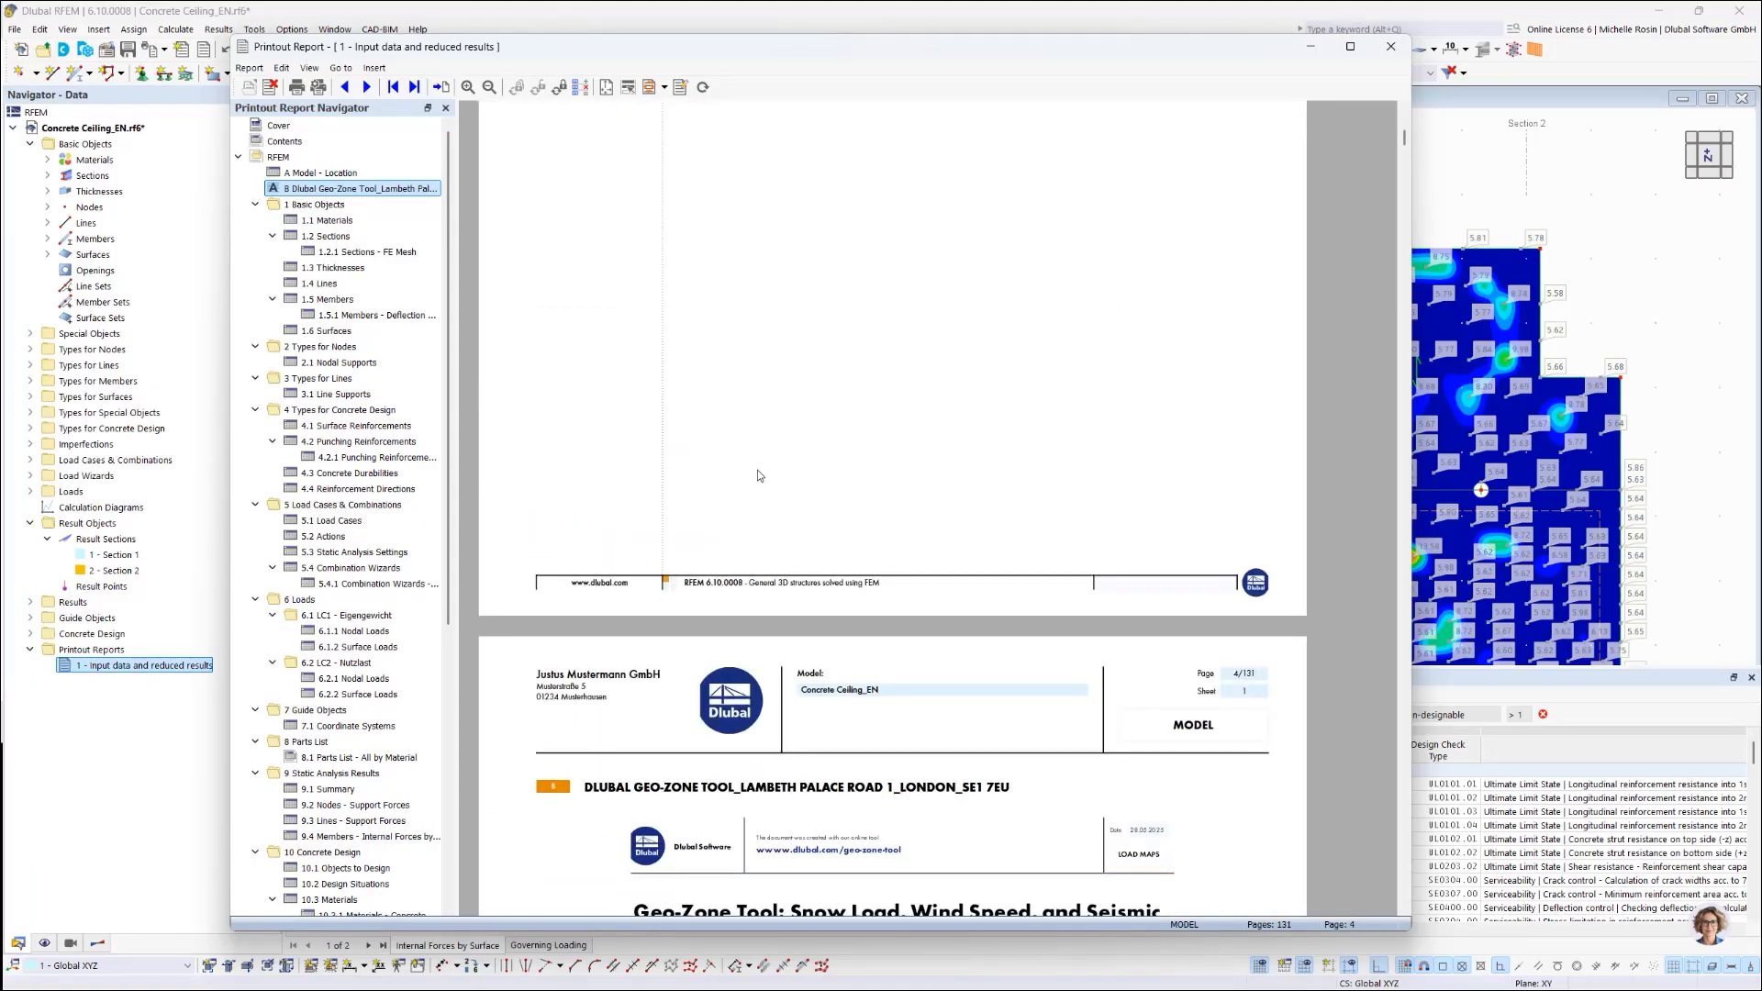
pyautogui.scroll(3, 731, 468)
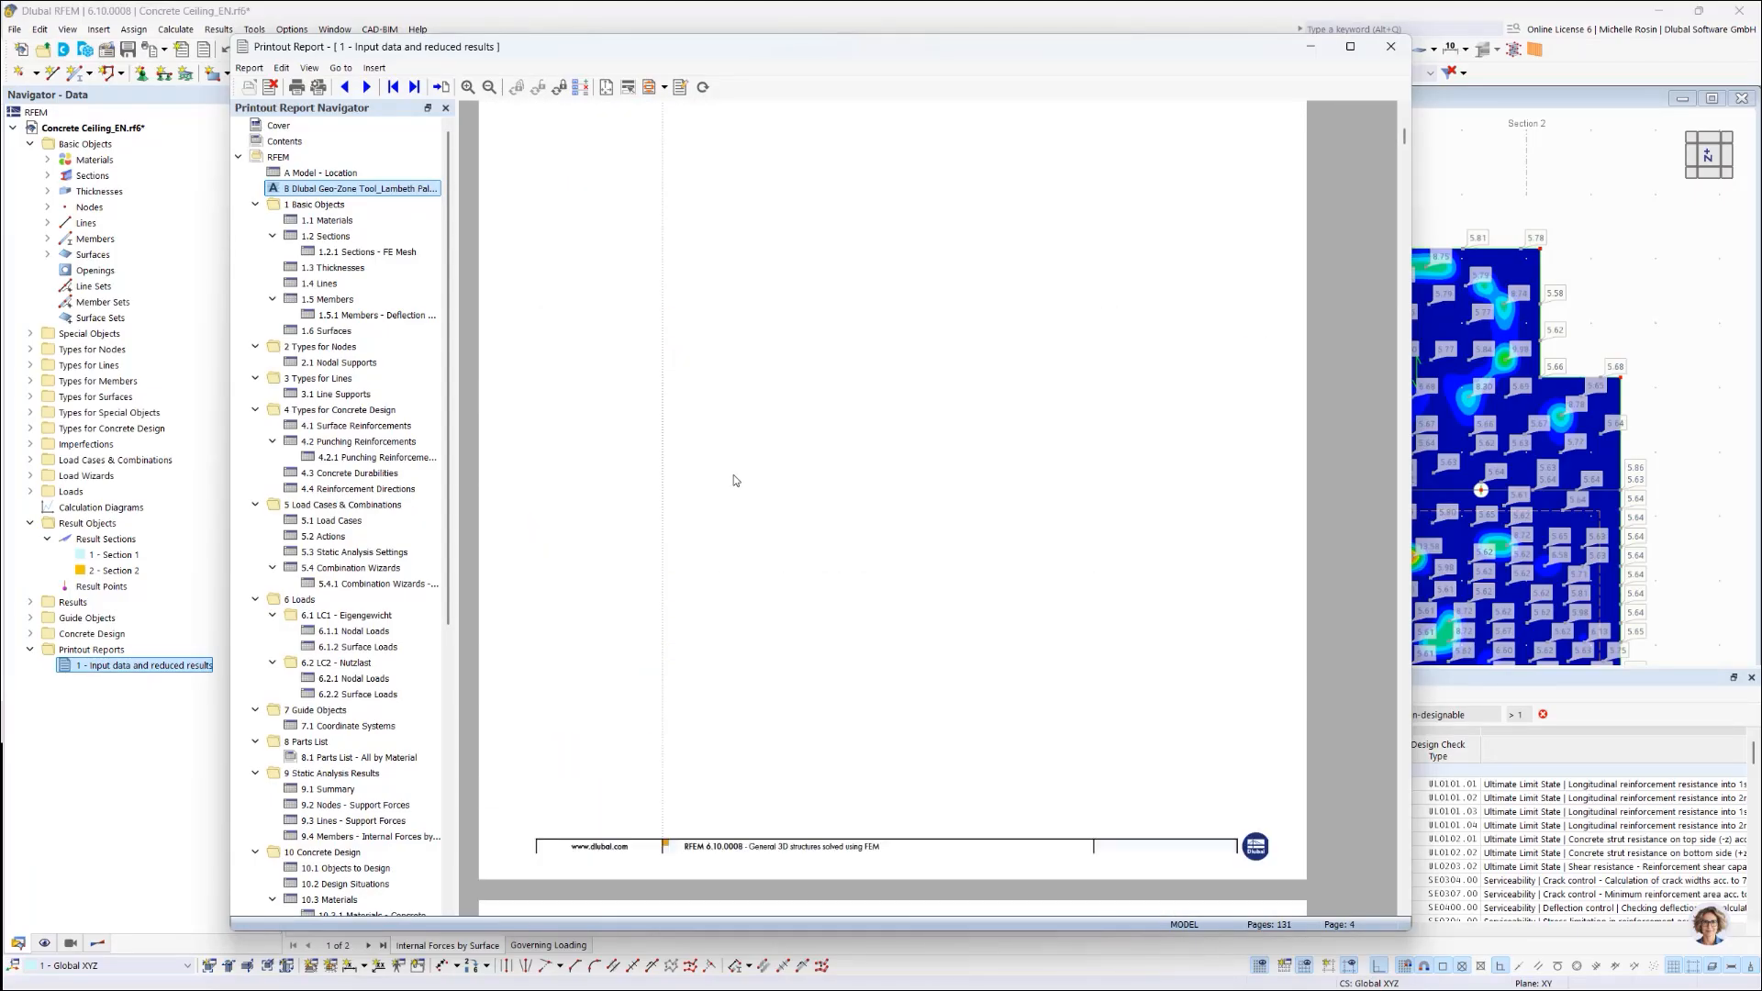
pyautogui.click(318, 87)
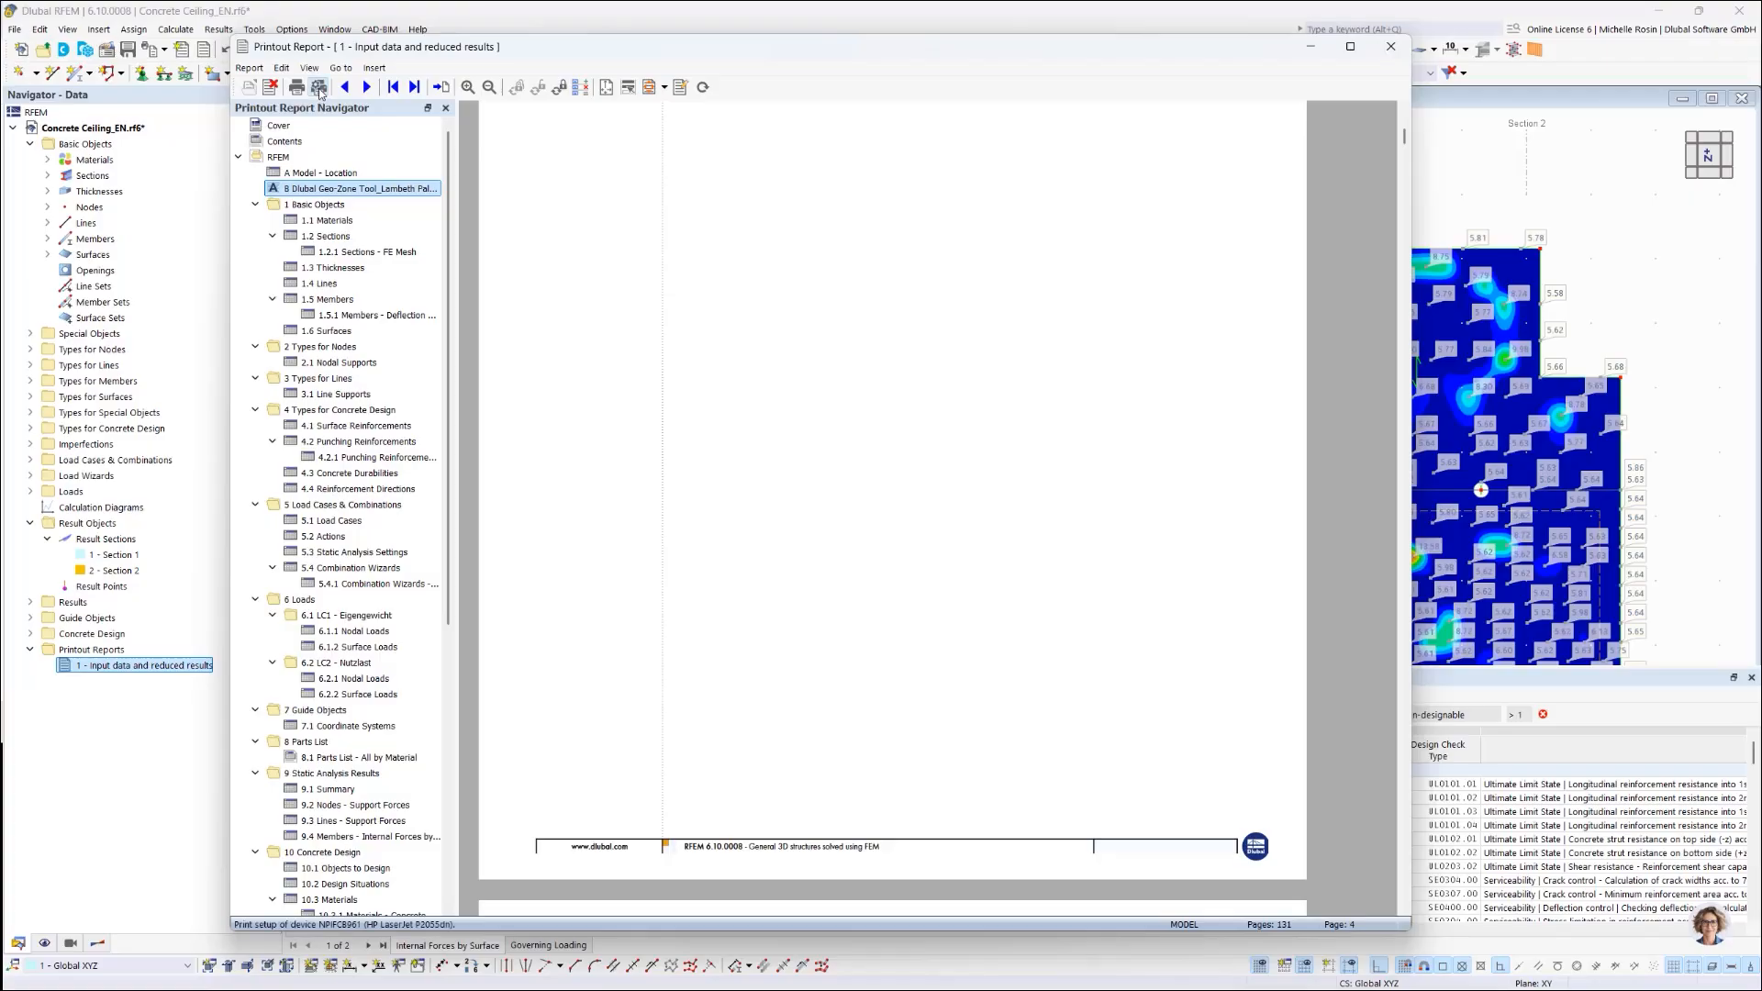
pyautogui.click(671, 147)
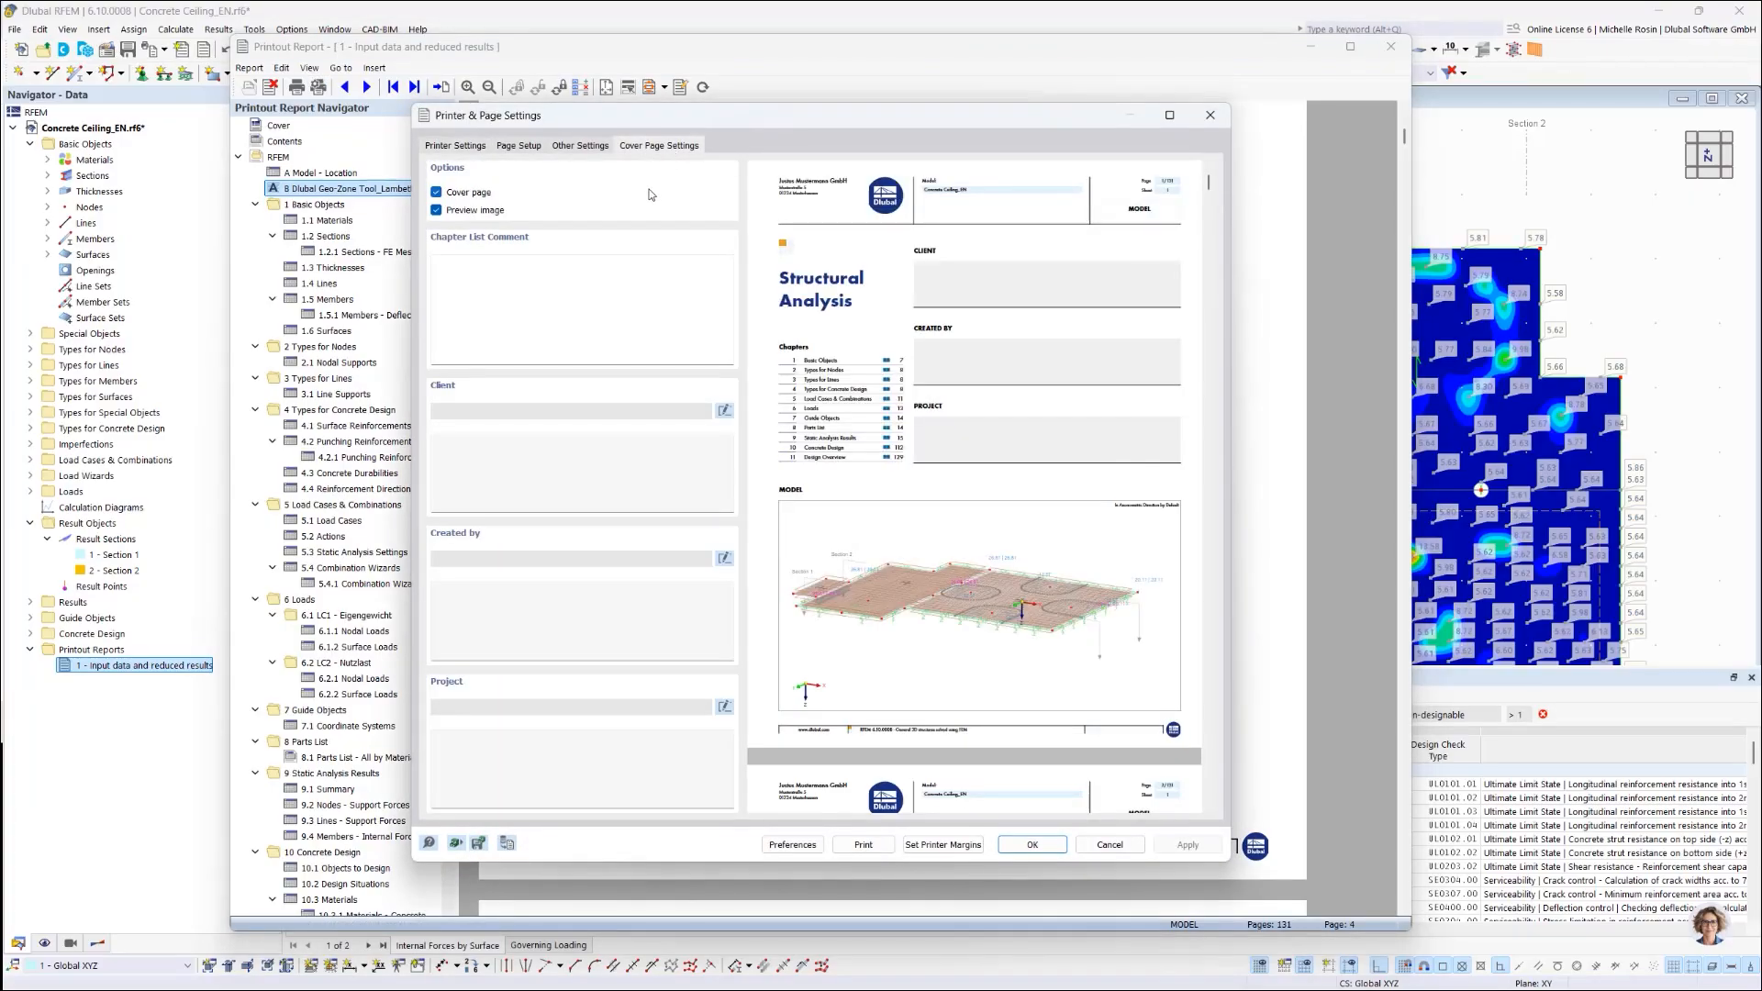
pyautogui.click(473, 195)
pyautogui.click(472, 194)
pyautogui.click(466, 212)
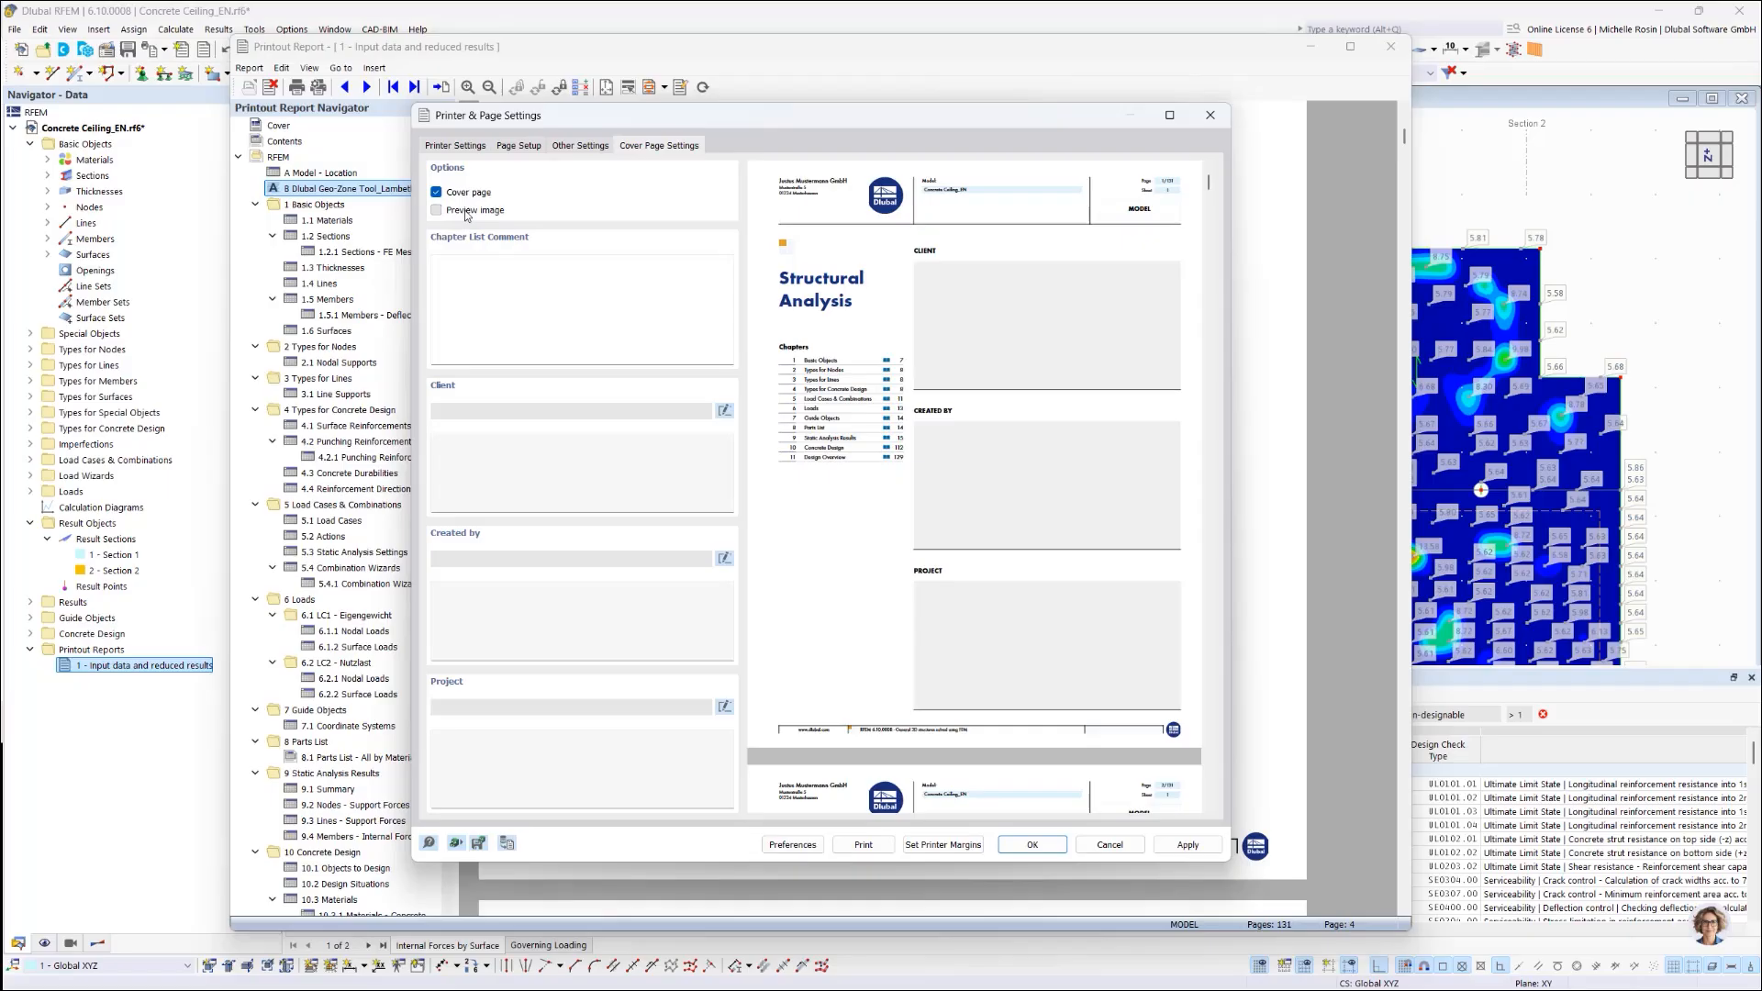
pyautogui.click(467, 211)
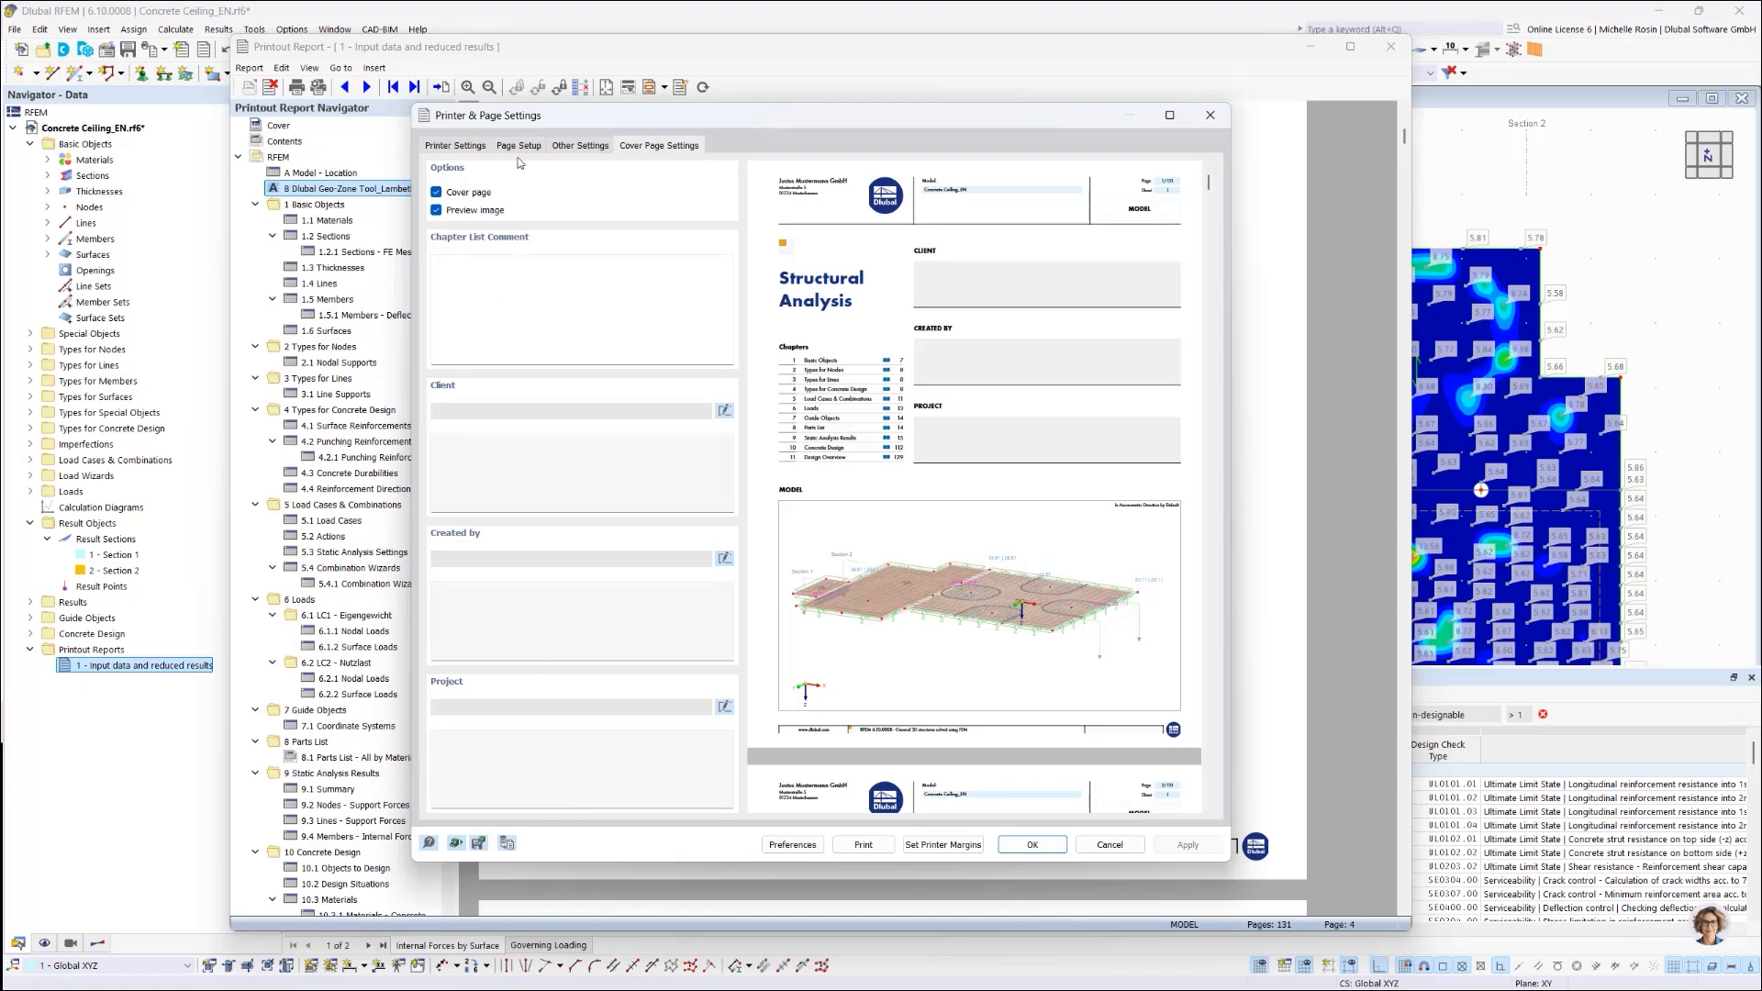
pyautogui.click(569, 149)
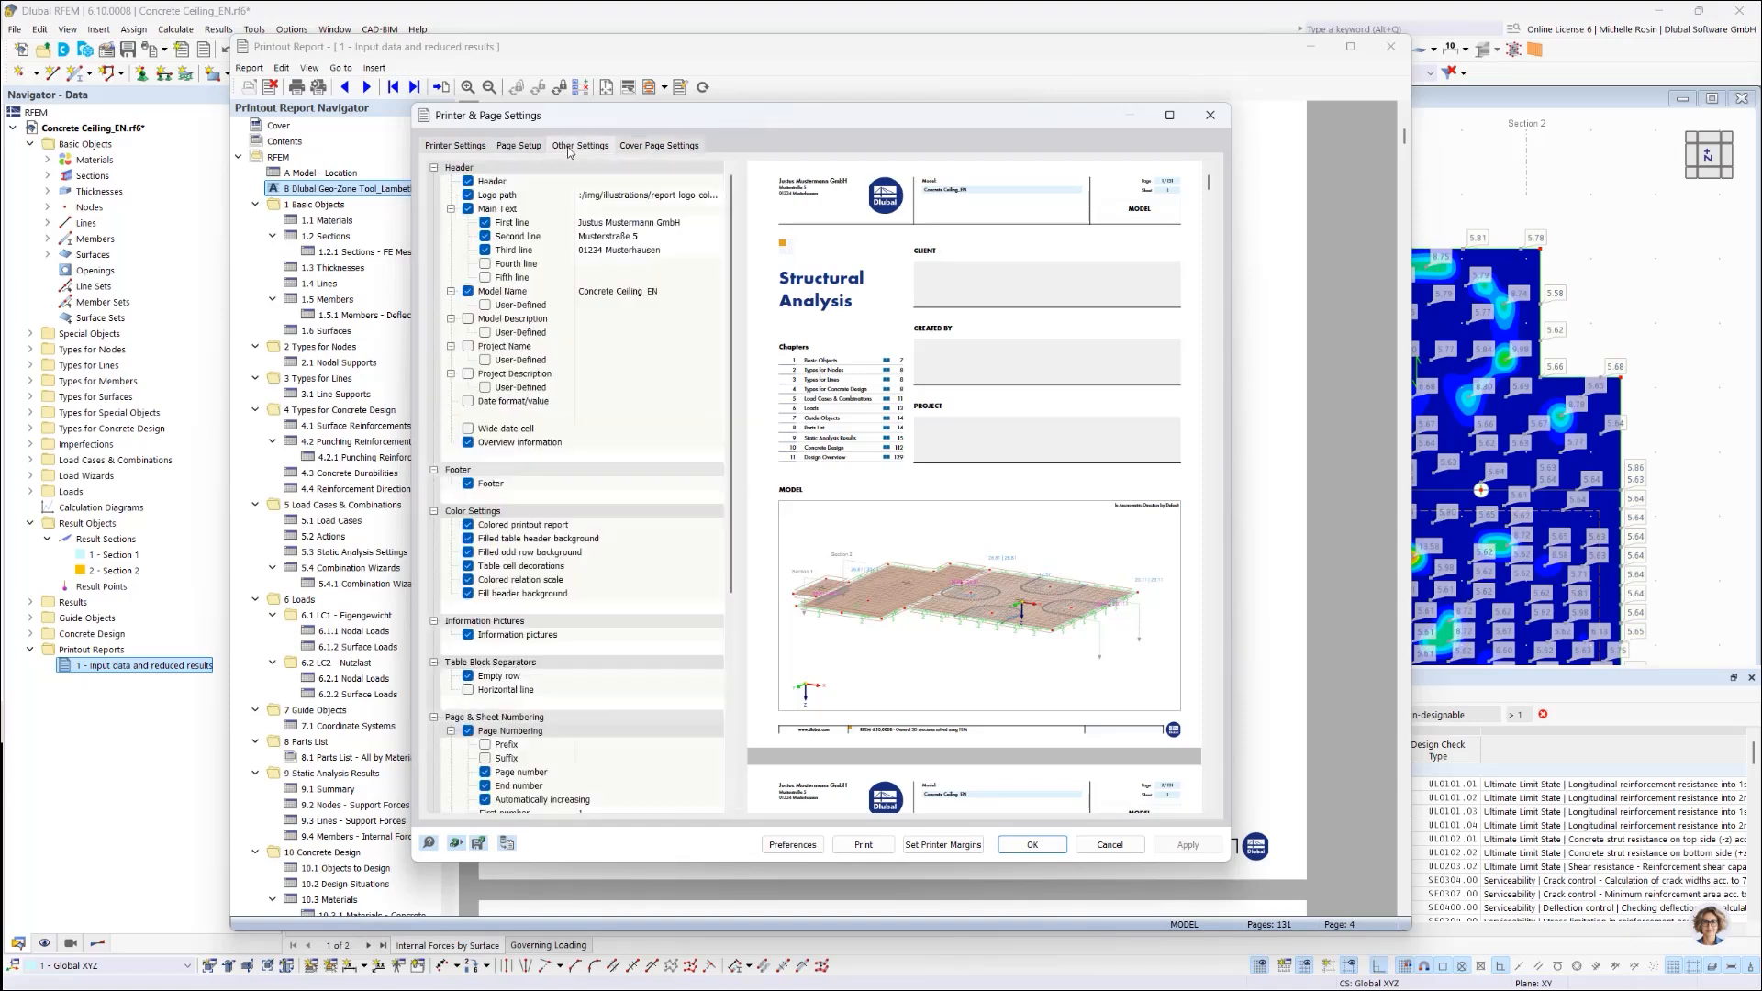
pyautogui.click(470, 182)
pyautogui.click(469, 182)
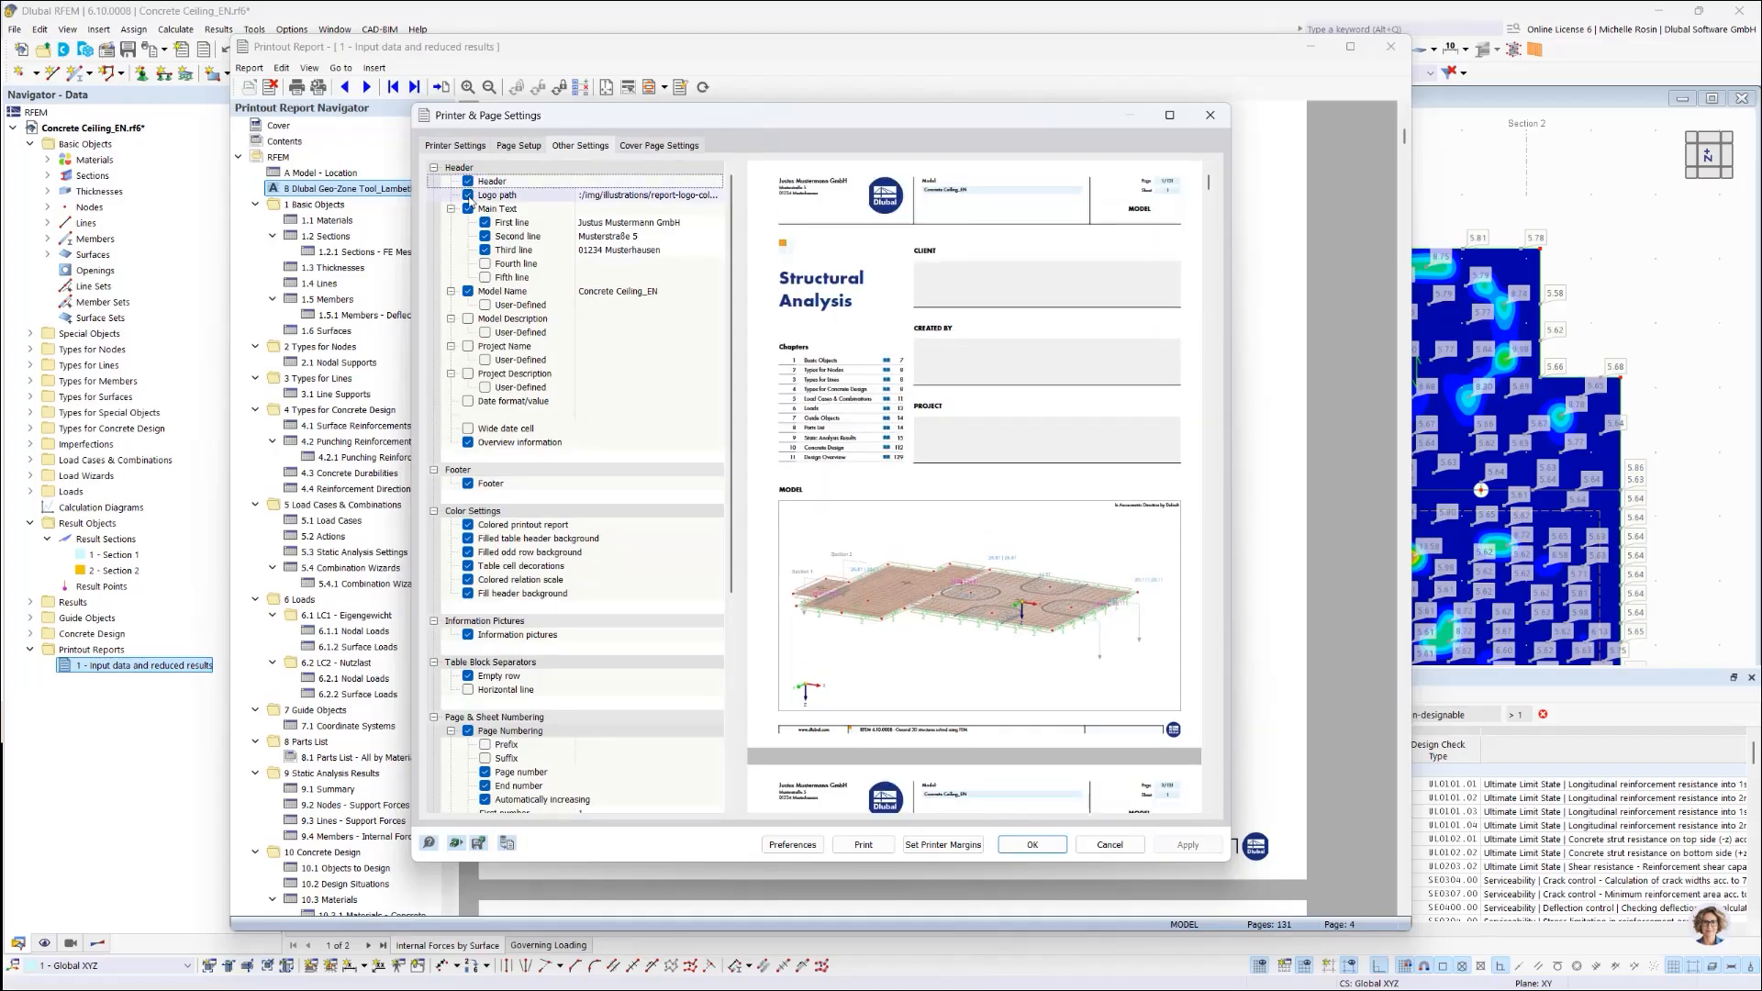
pyautogui.click(455, 146)
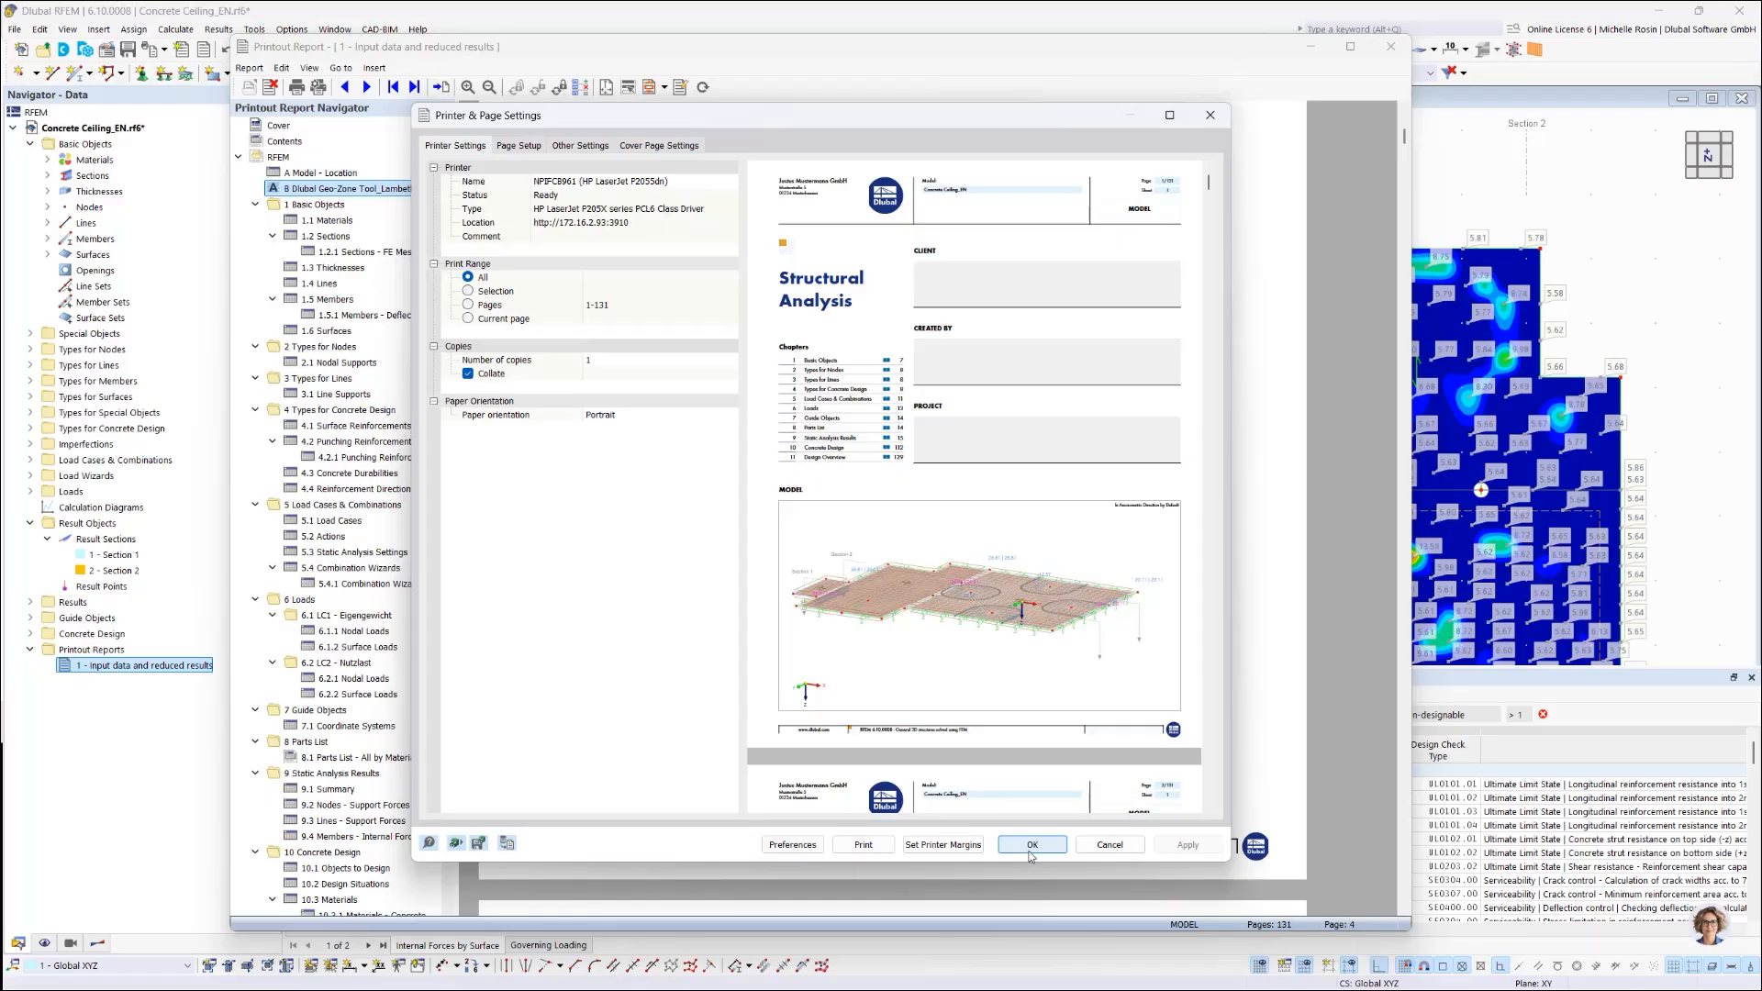
pyautogui.click(1122, 849)
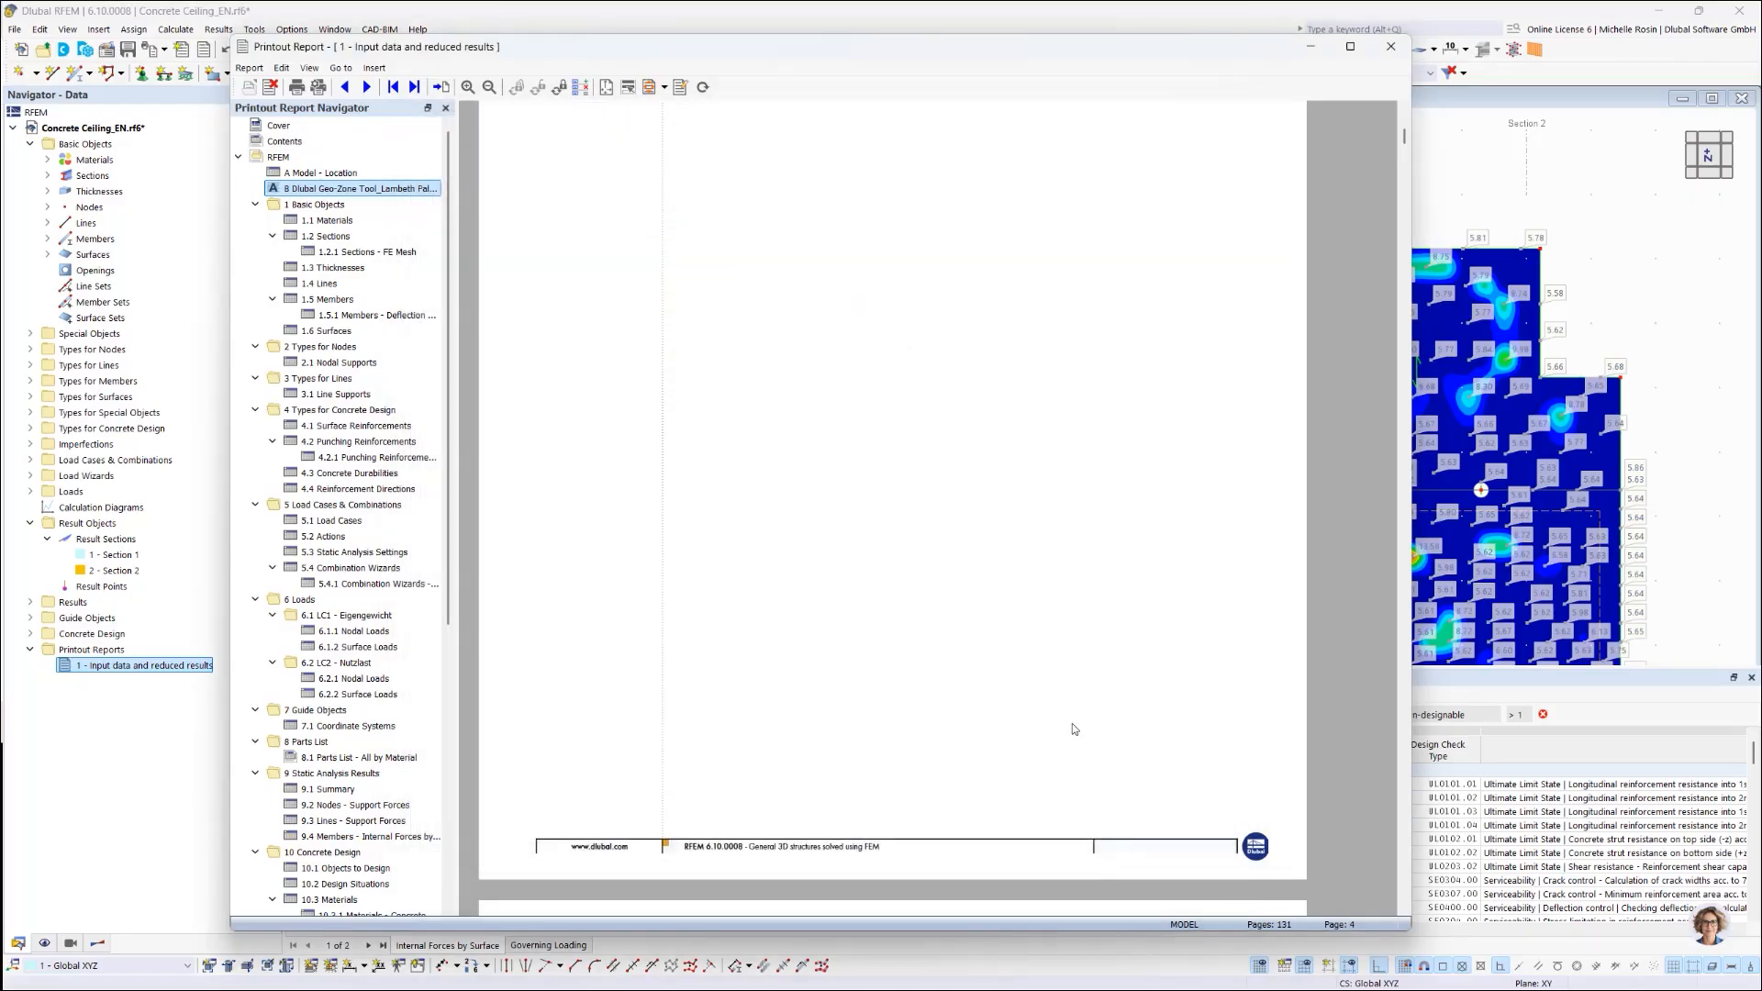
# Step: Scroll down to the Geo-Zone pages, then close the Printout Report window
pyautogui.scroll(-6, 1067, 723)
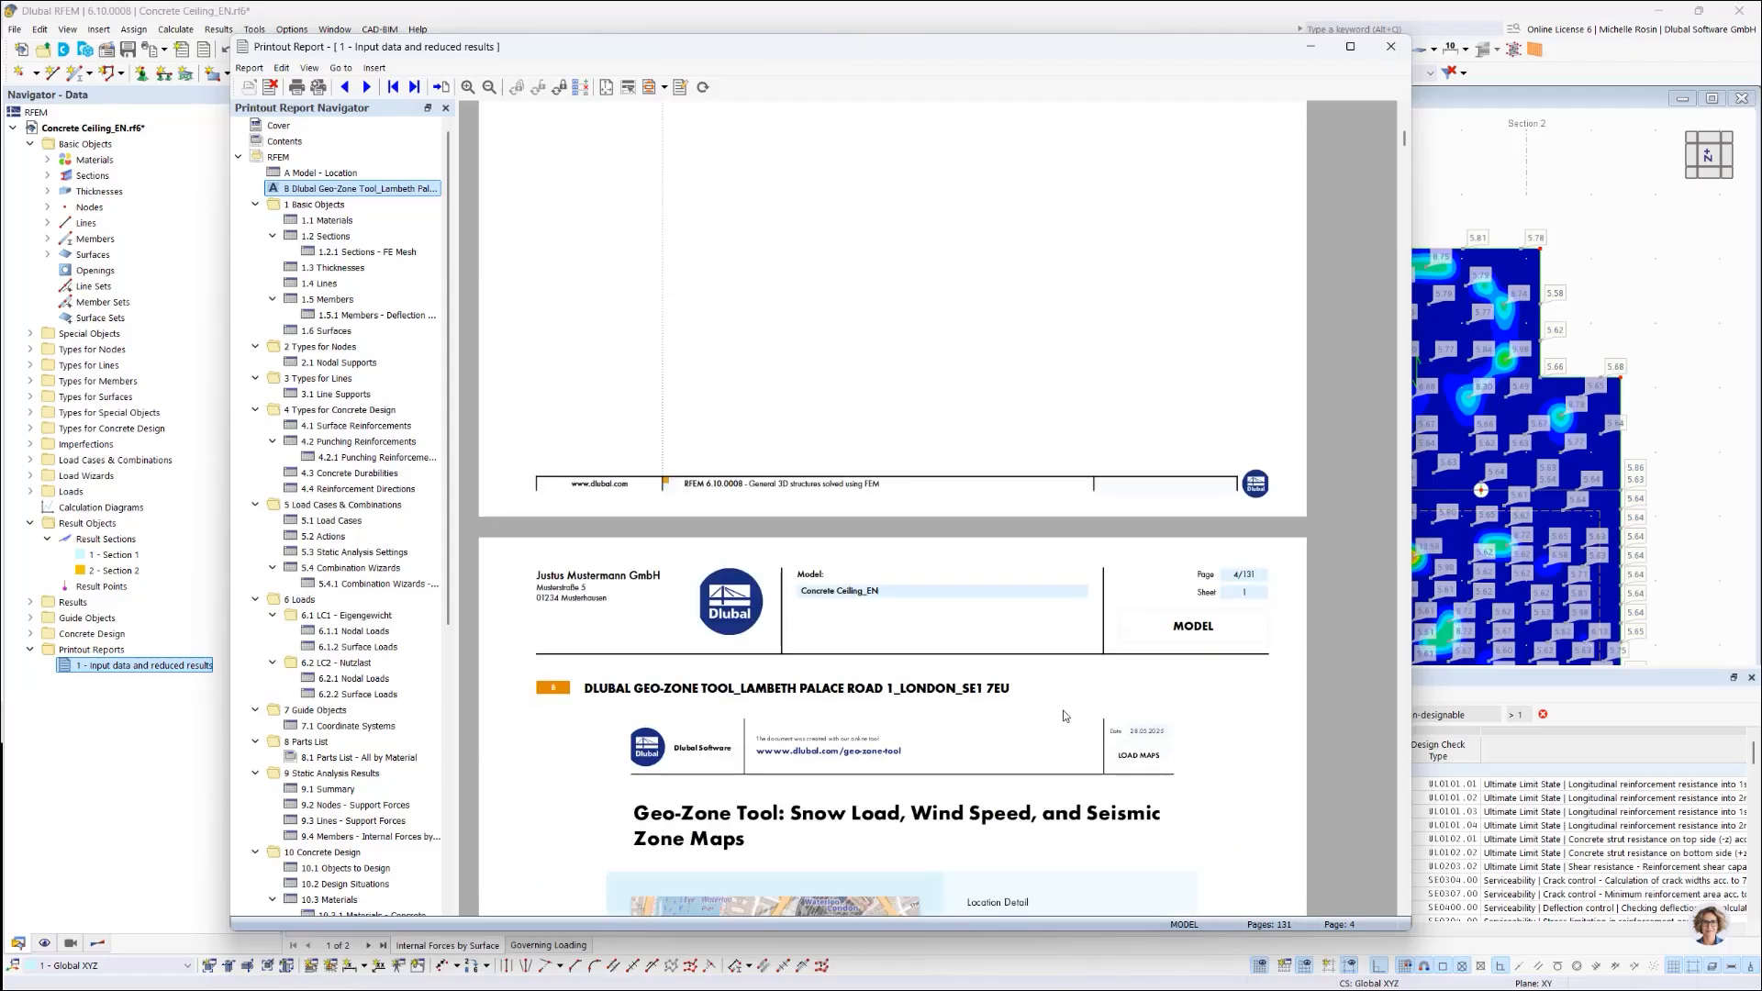
pyautogui.scroll(-3, 1065, 716)
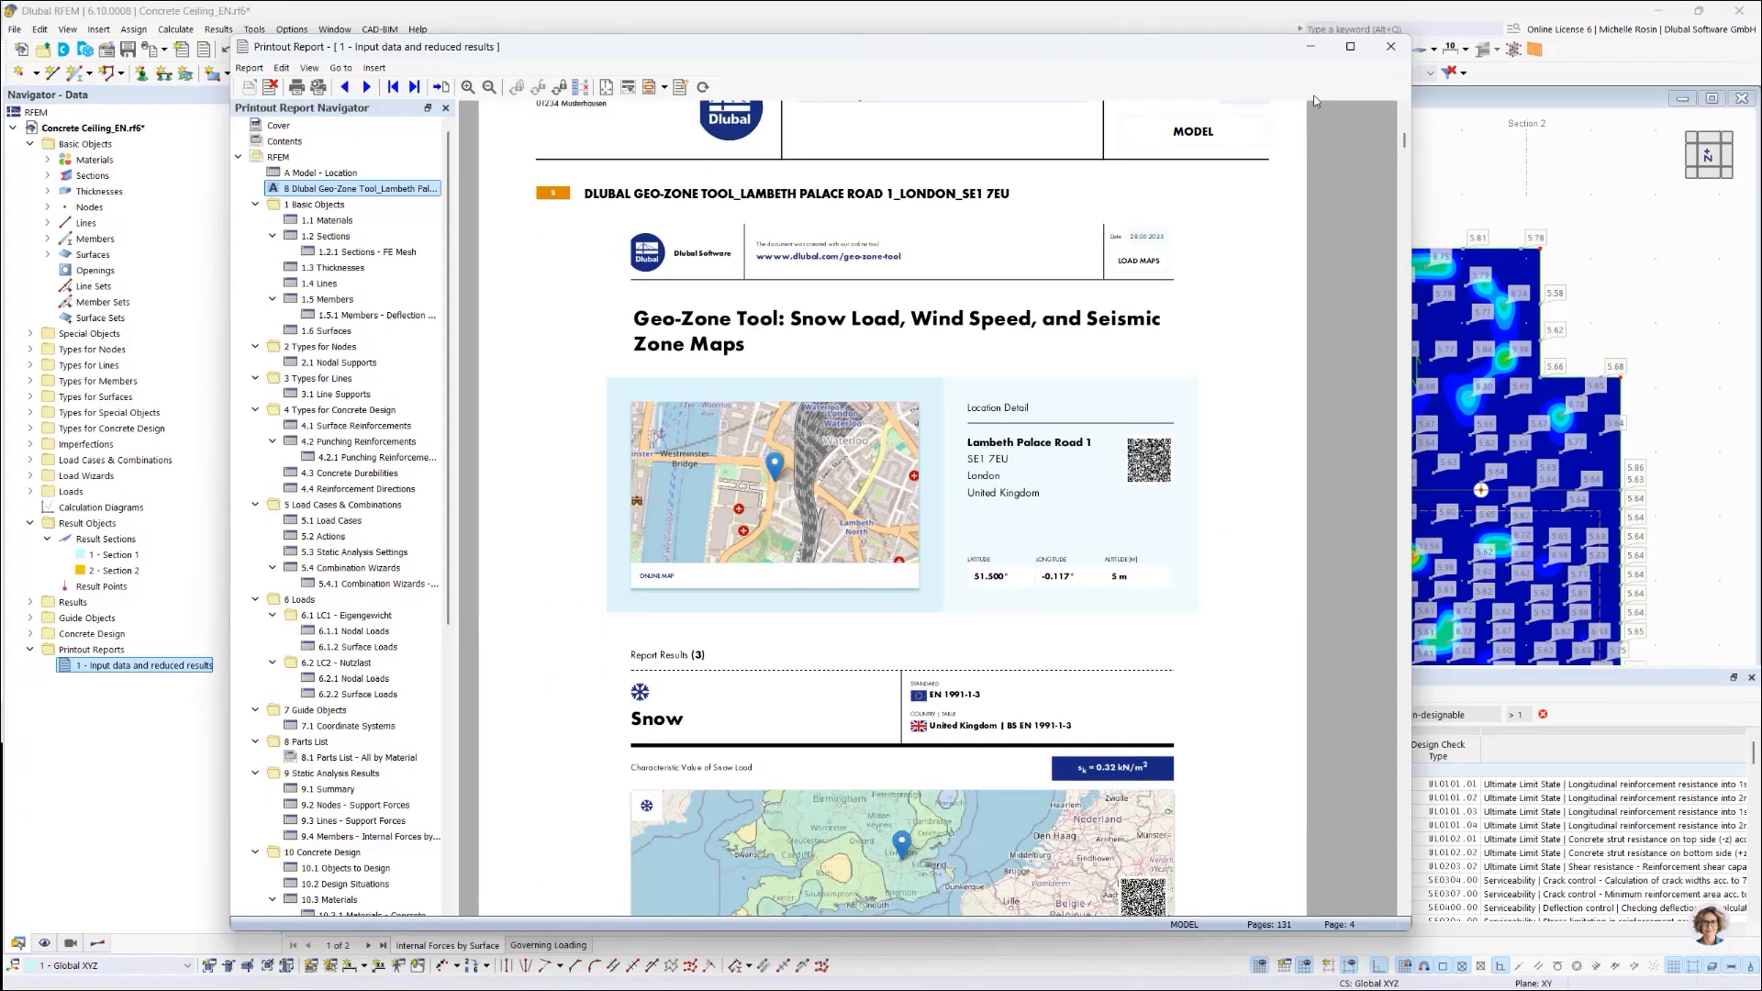
pyautogui.click(1311, 47)
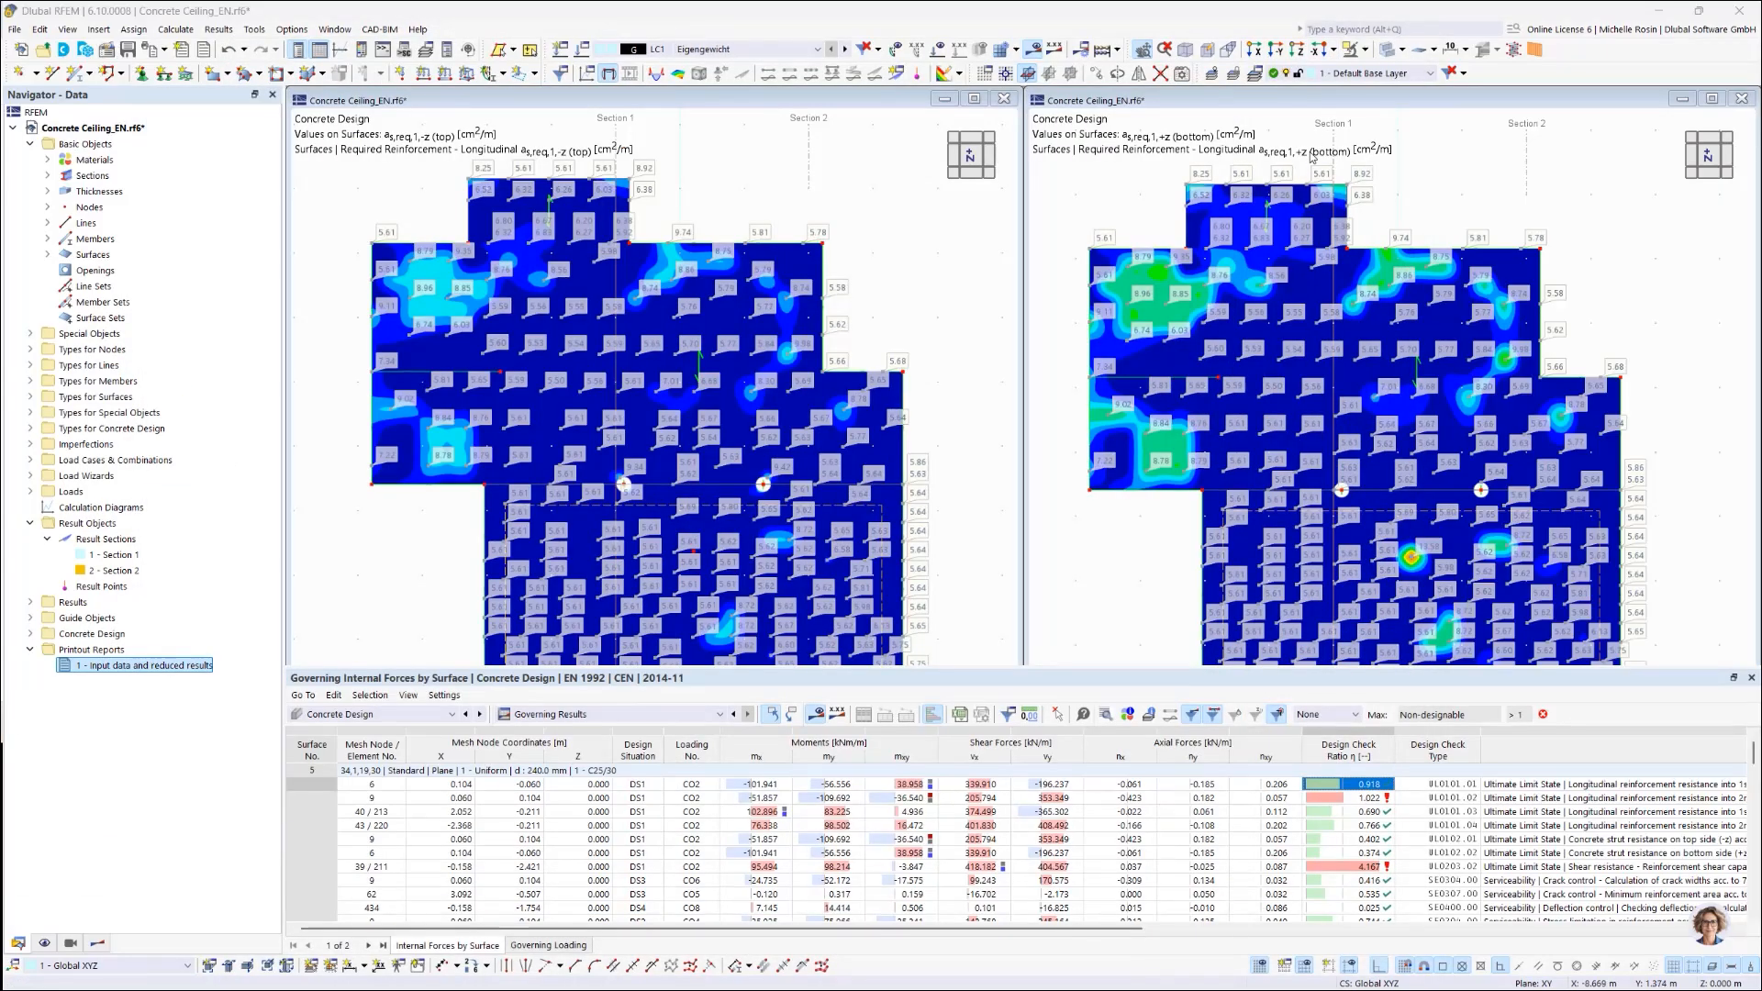